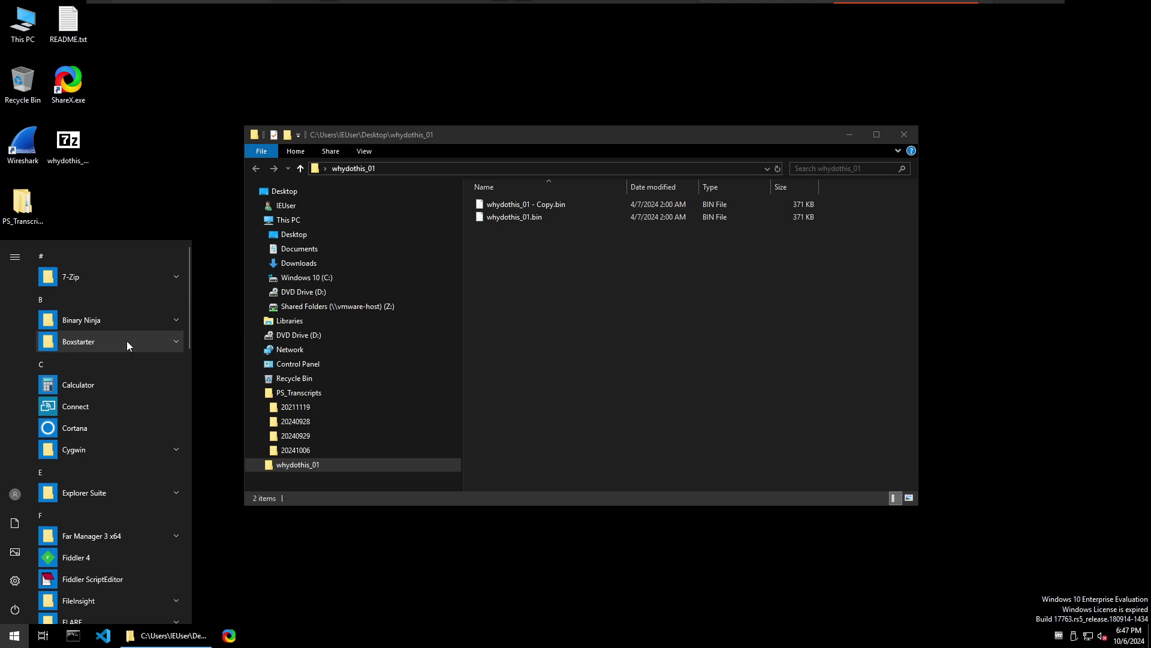
Launch pestudio and load whydothis_01.bin from the whydothis_01 folder for analysis
text(pest)
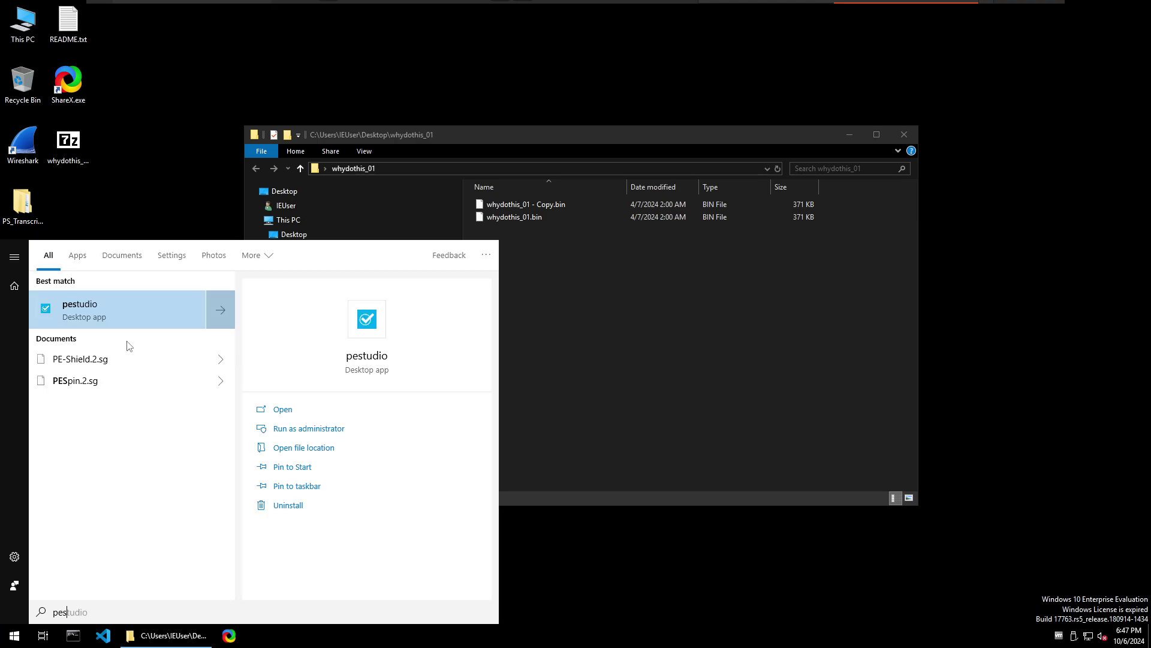
key(Return)
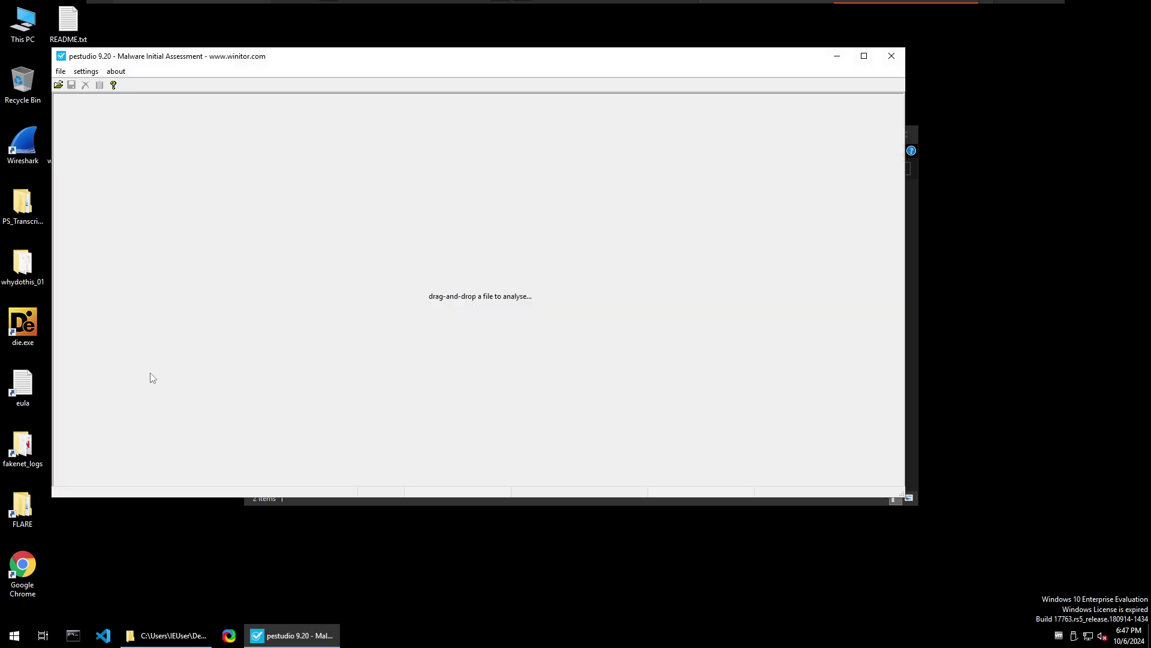
click(192, 624)
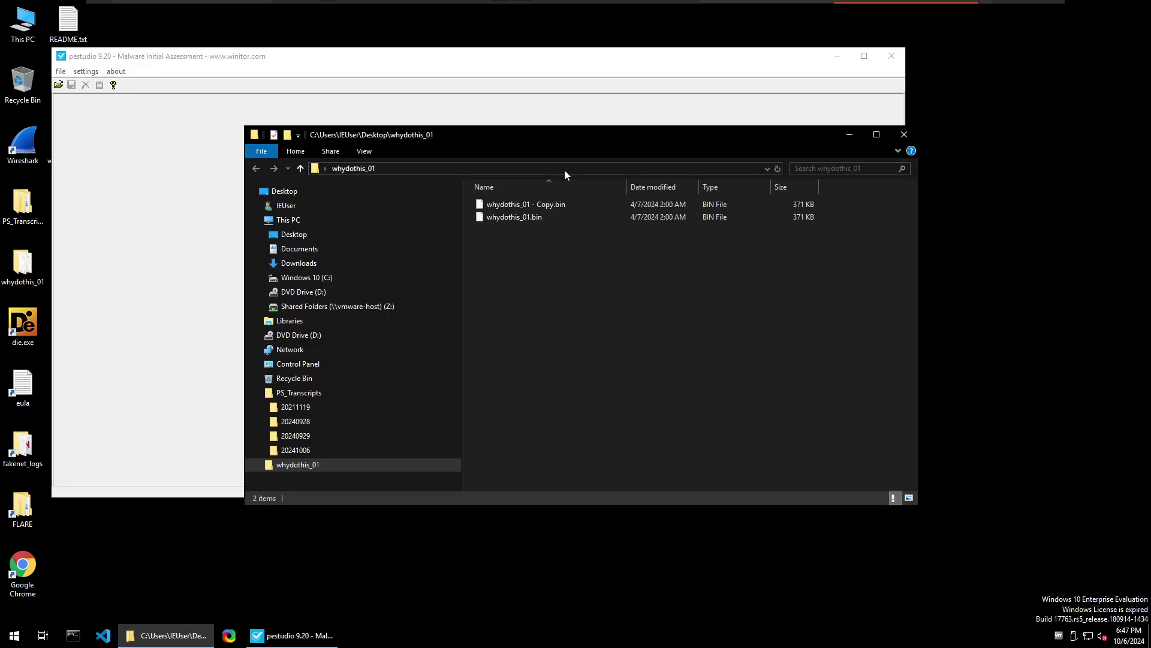
drag(537, 217, 160, 206)
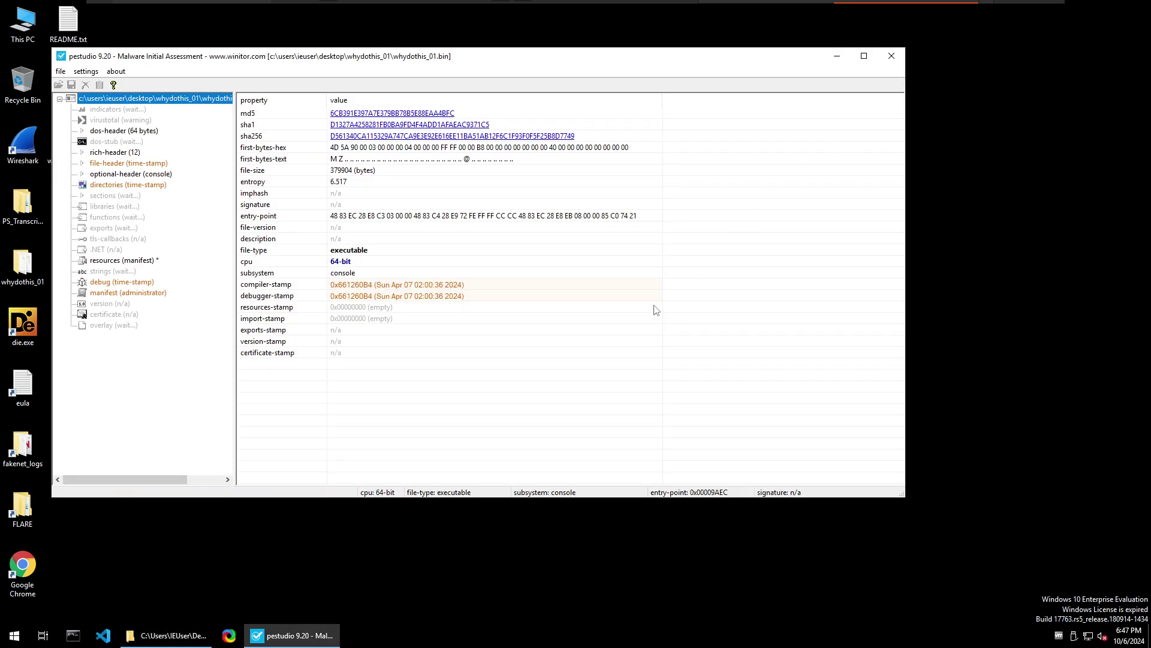
click(849, 135)
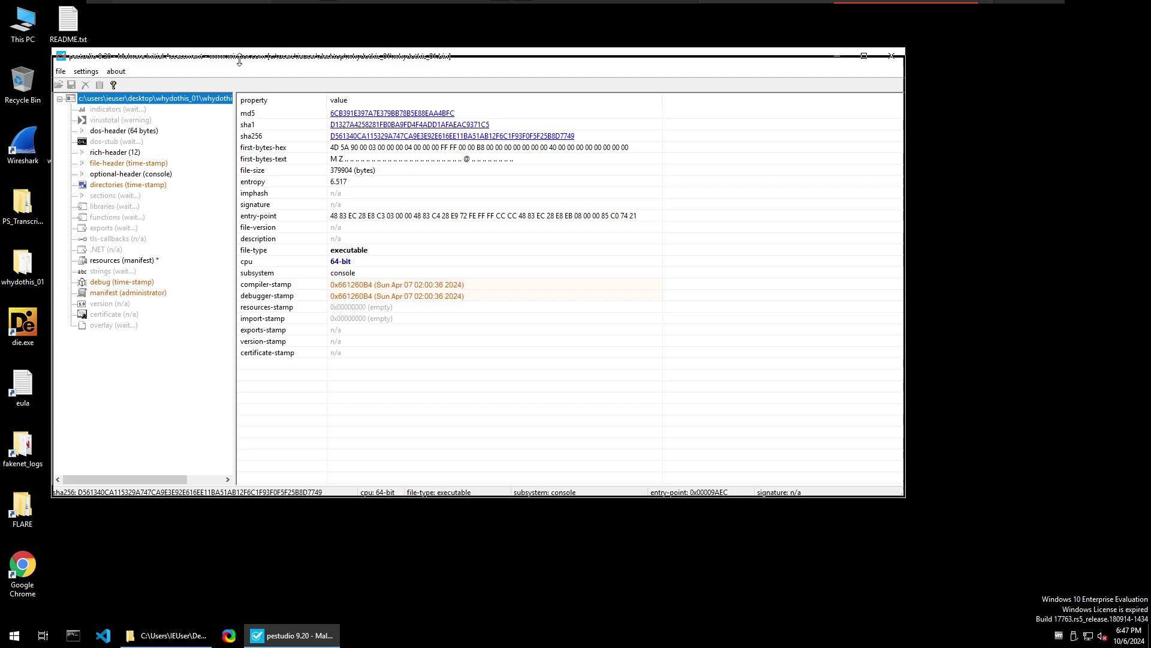
drag(211, 54, 373, 82)
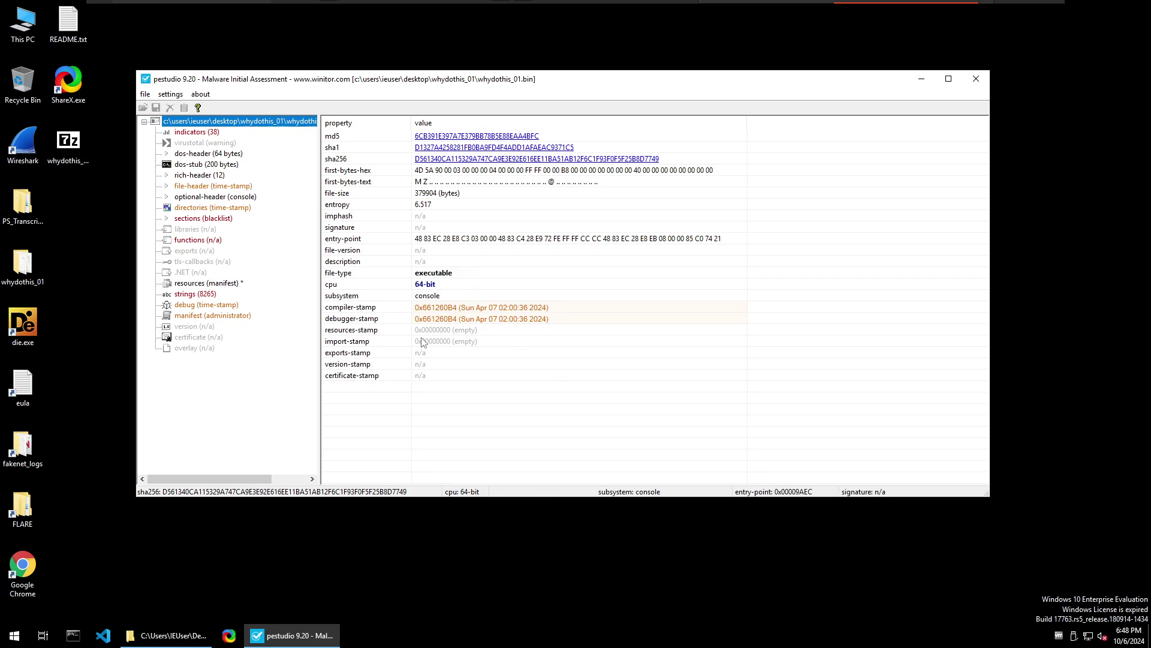
Examine the sample's indicators list, adjusting the column widths to read the details
click(190, 133)
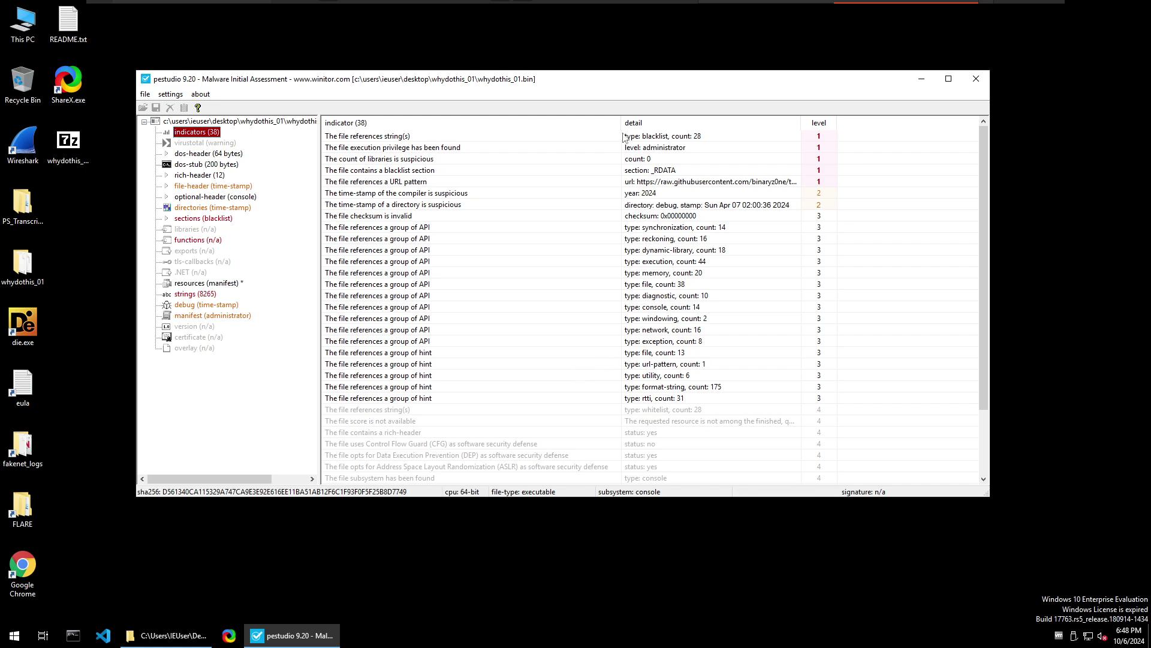
drag(622, 133, 521, 134)
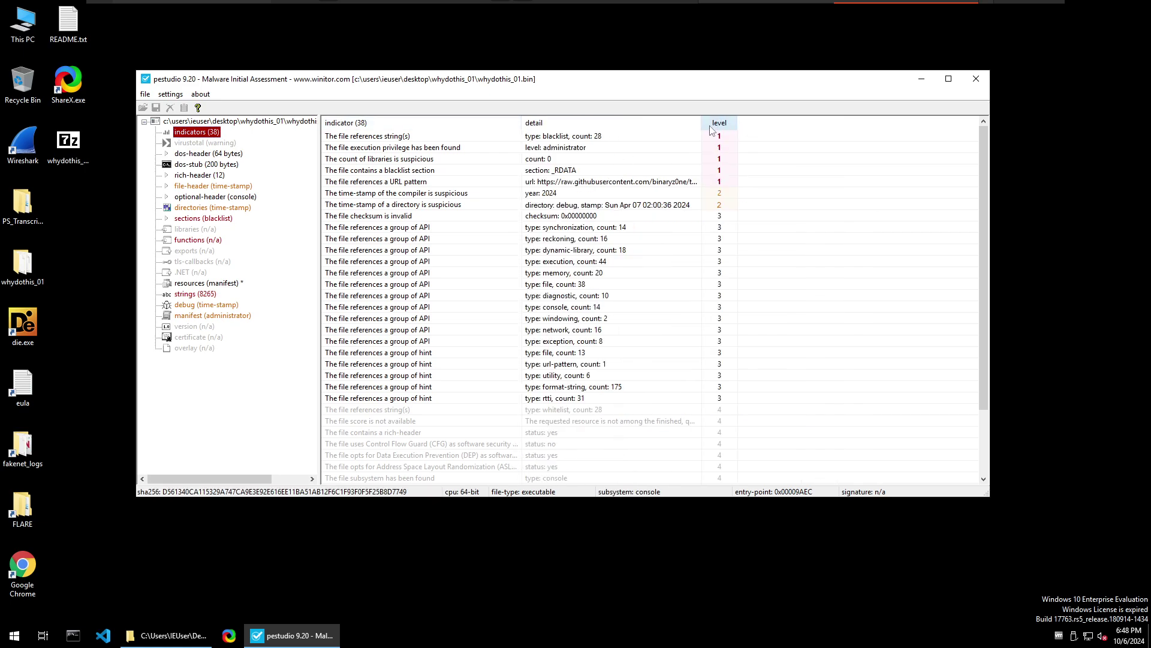
drag(701, 122, 746, 121)
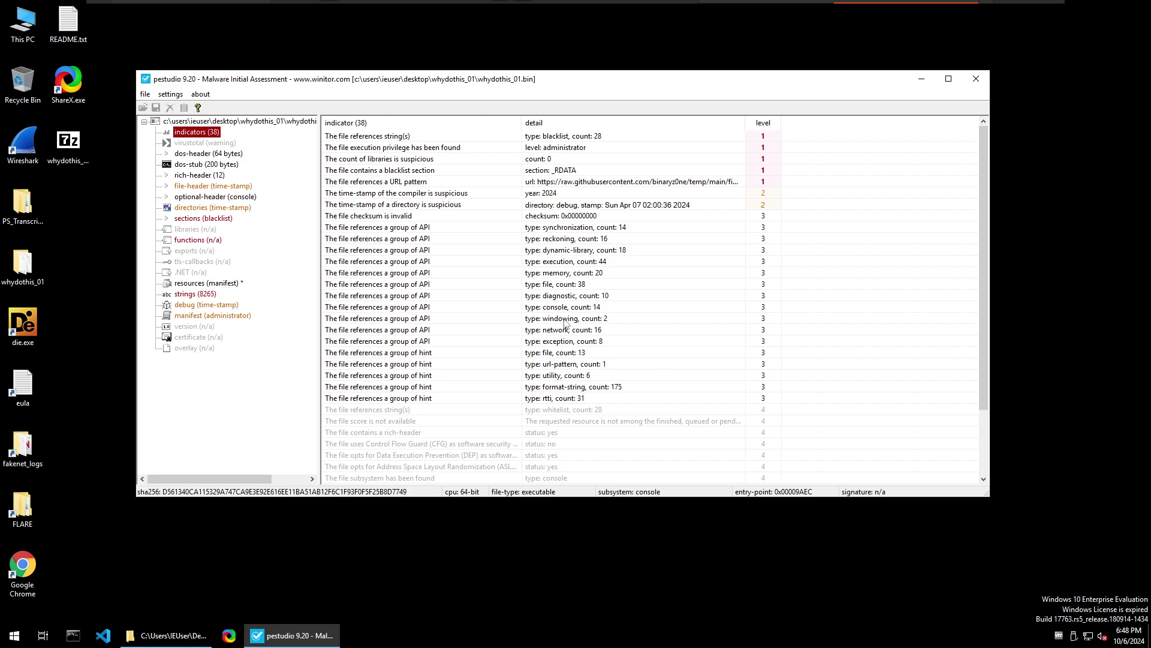
scroll(665, 374, down, 3)
scroll(661, 378, up, 3)
Switch to File Explorer and browse the C drive and Downloads, ending in the C:\Tools folder
click(169, 635)
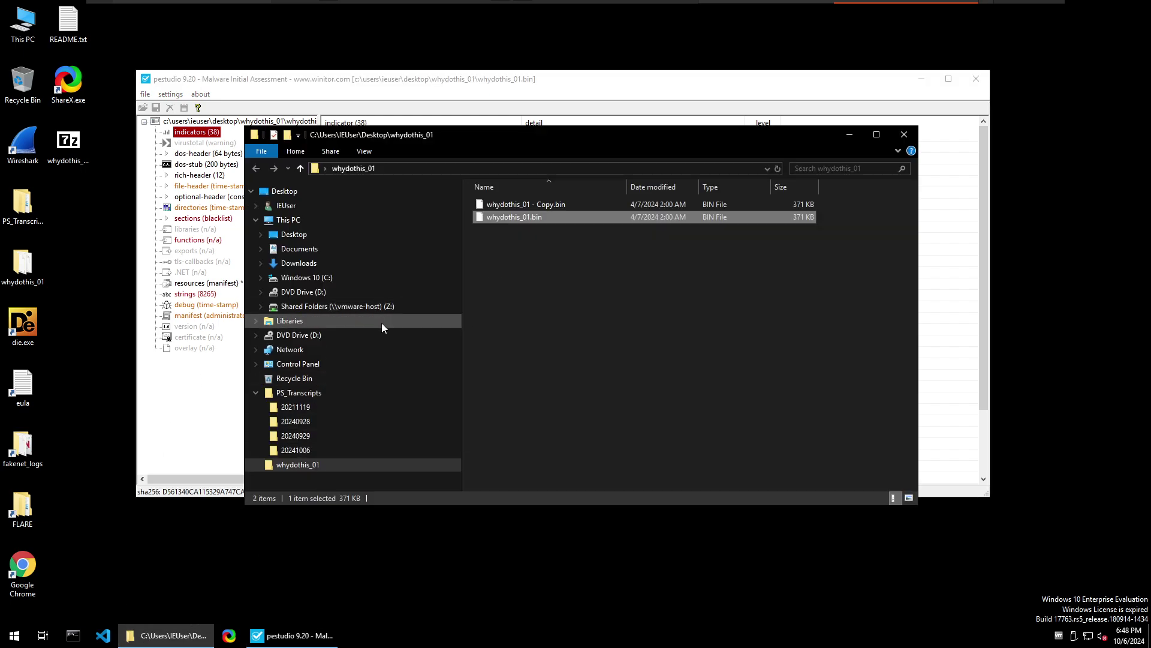
click(296, 277)
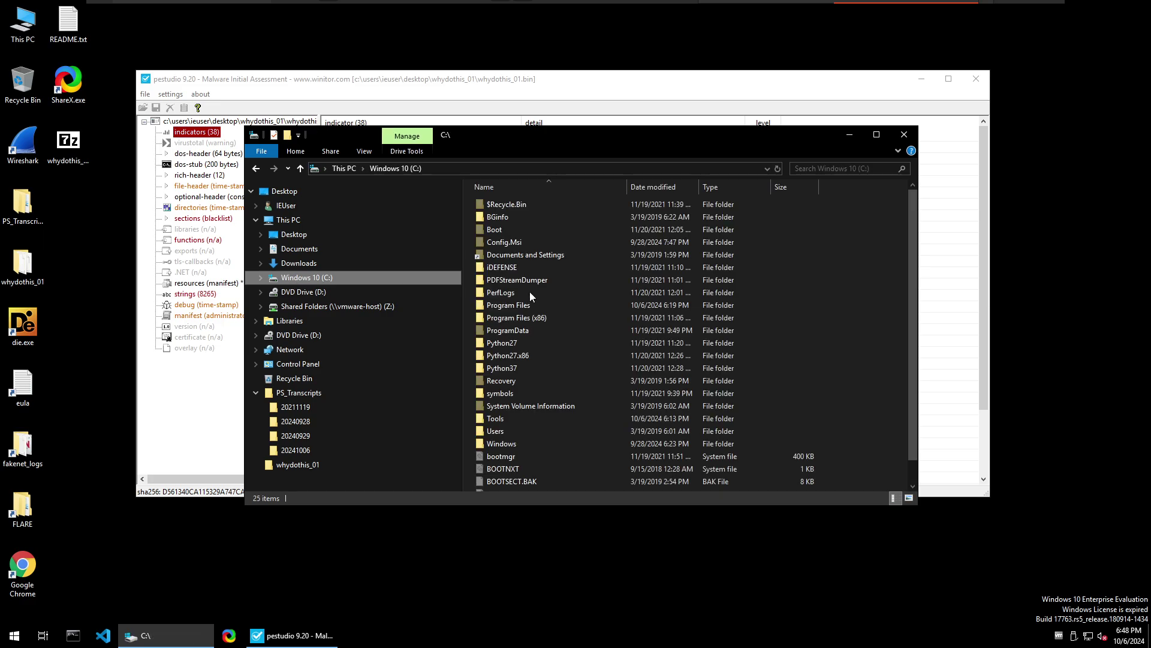
click(289, 264)
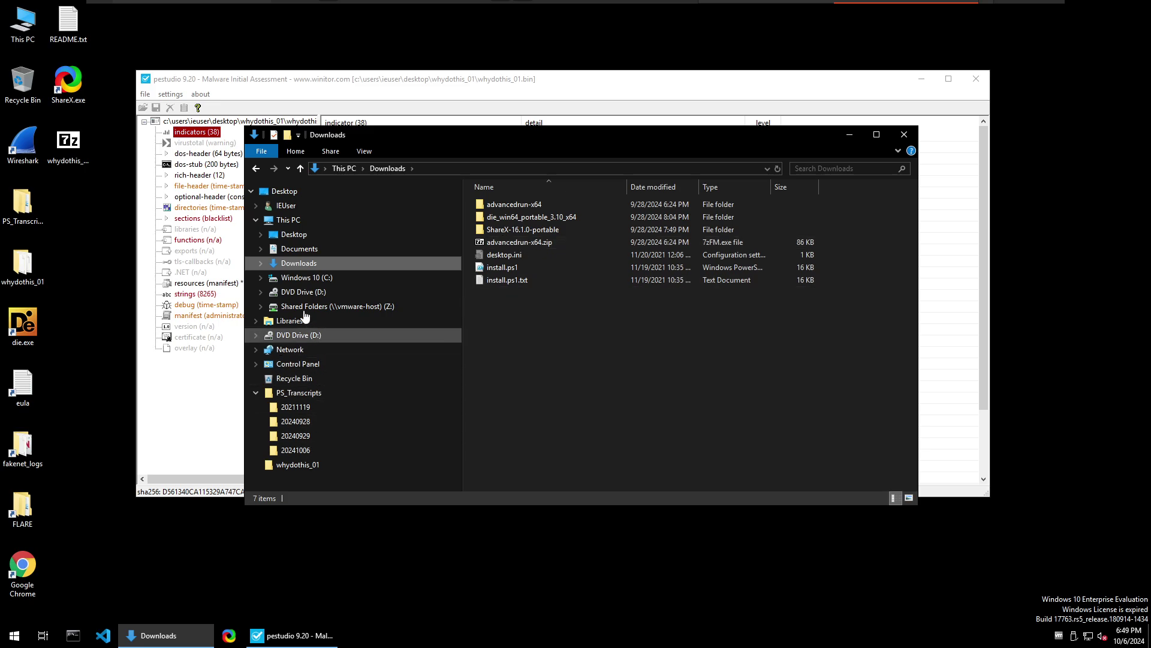
click(304, 281)
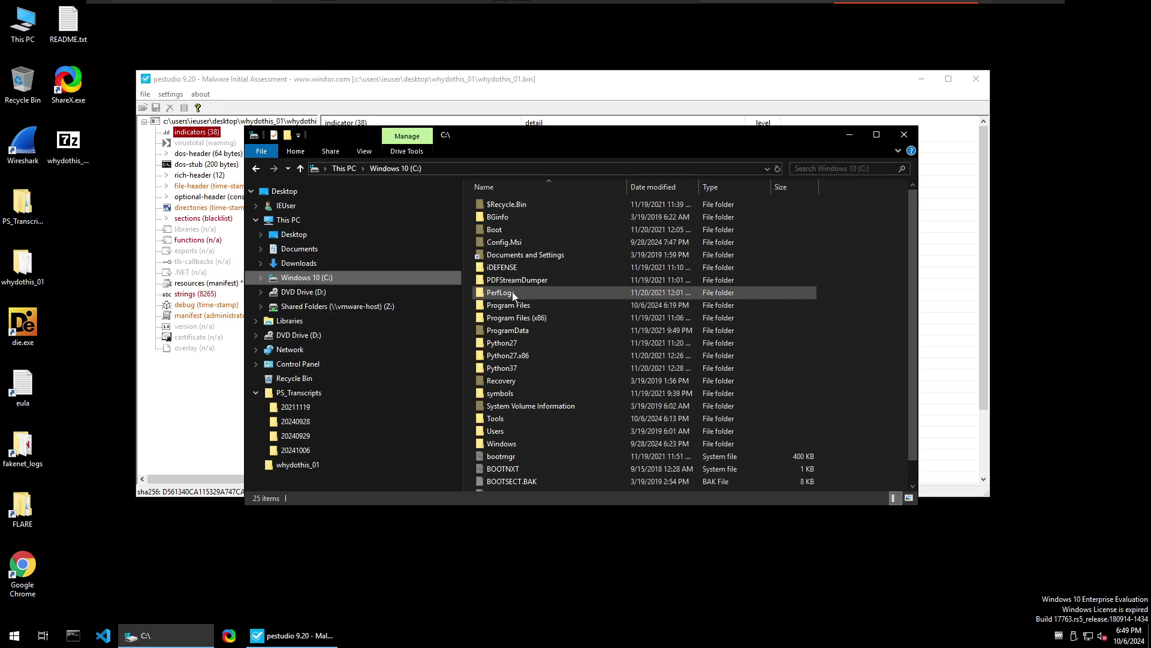
double_click(499, 420)
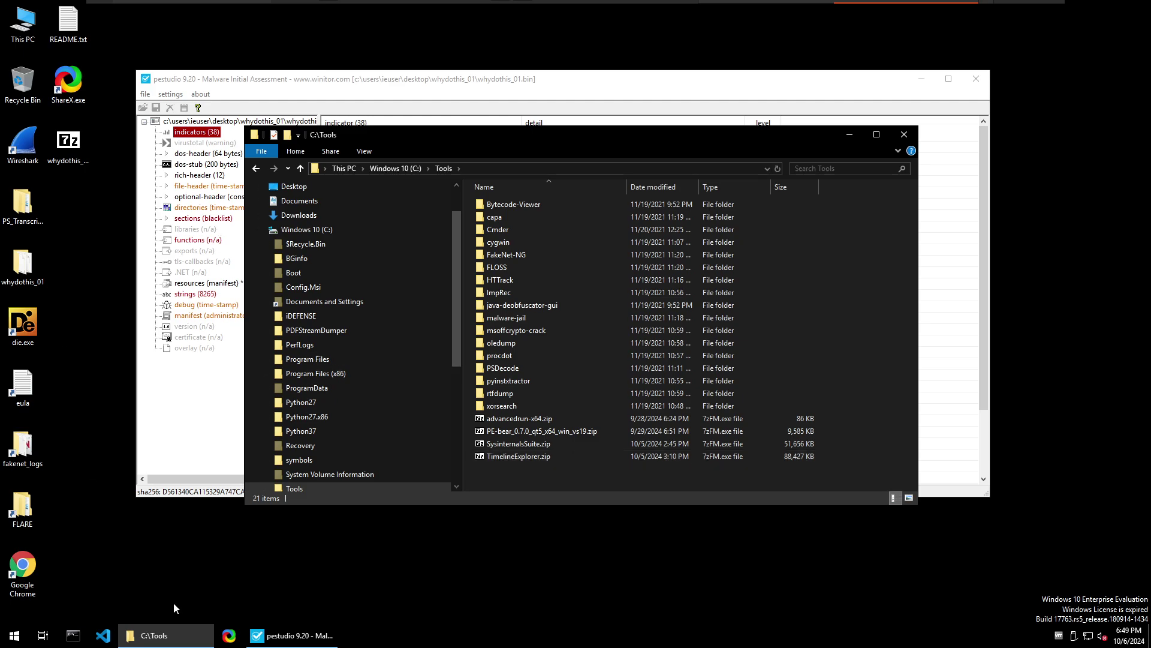
Open Google Chrome, search for pestudio and download the free standard version 9.59 from the Winitor site
double_click(35, 568)
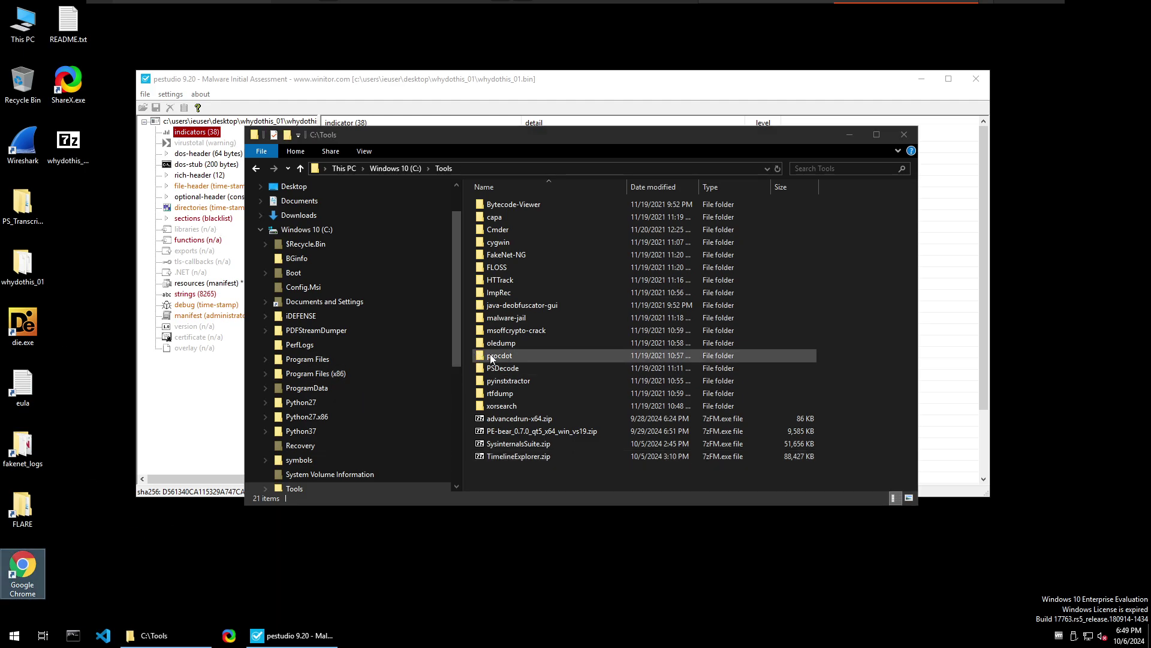
text(pestudio)
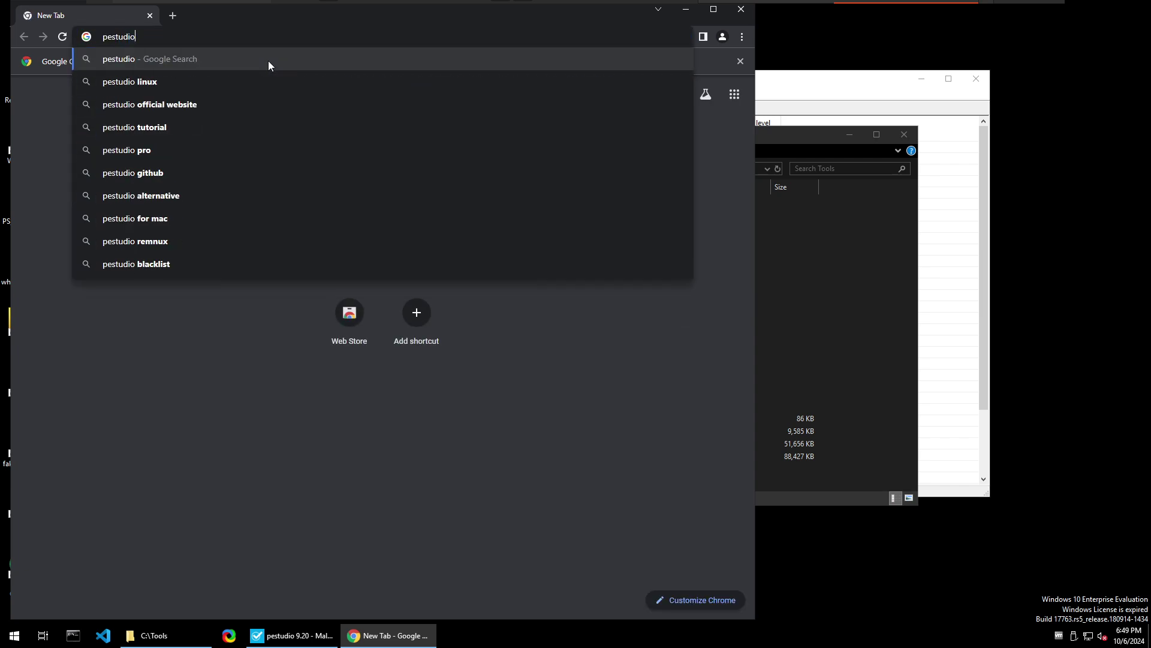
key(Return)
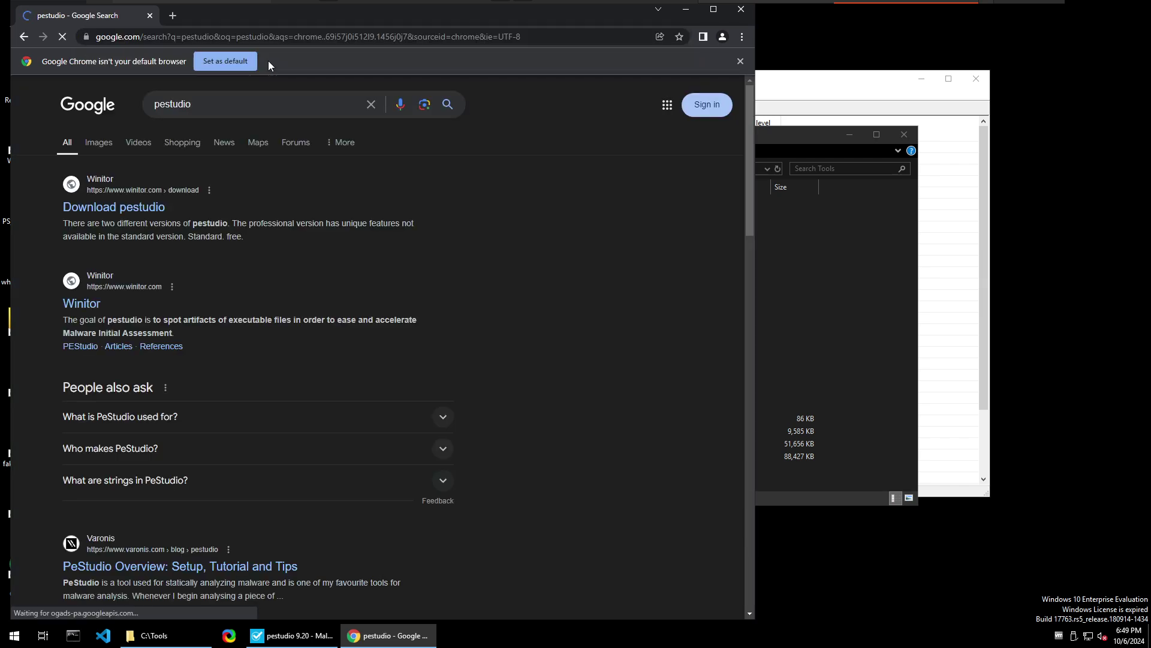
click(151, 210)
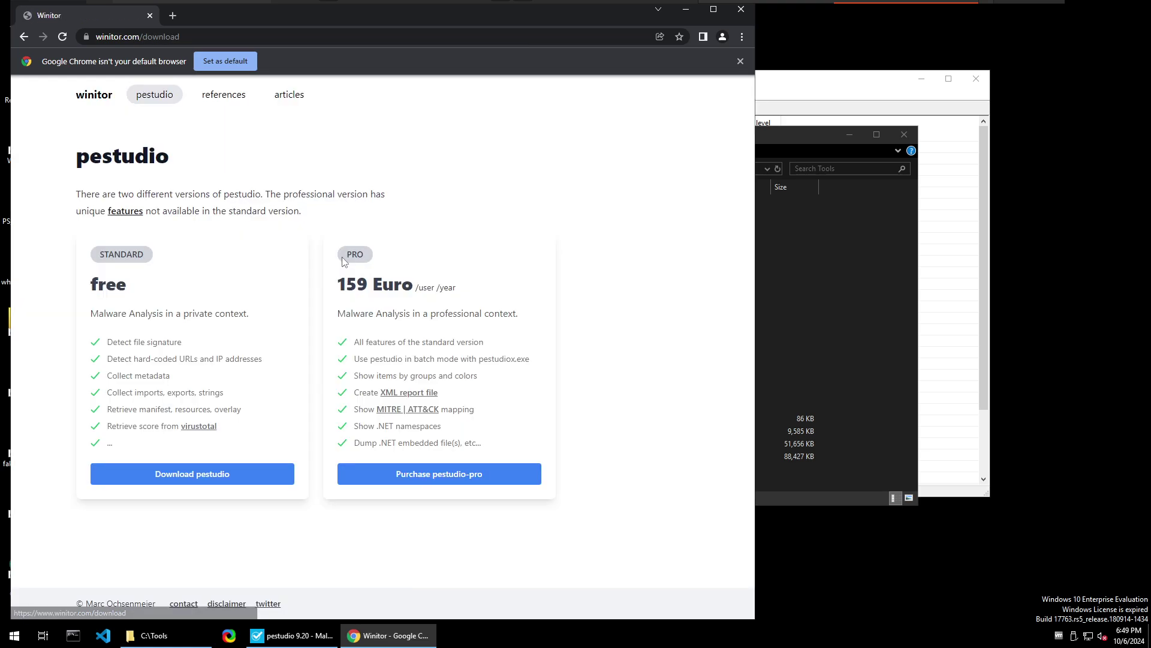
click(229, 486)
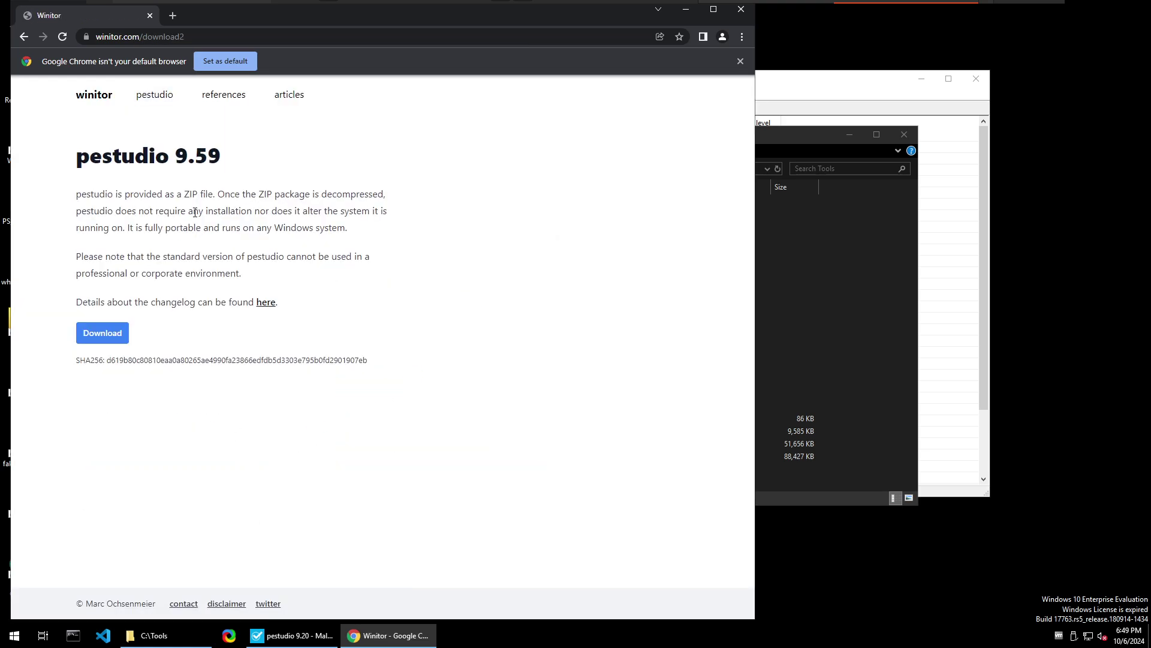
click(118, 334)
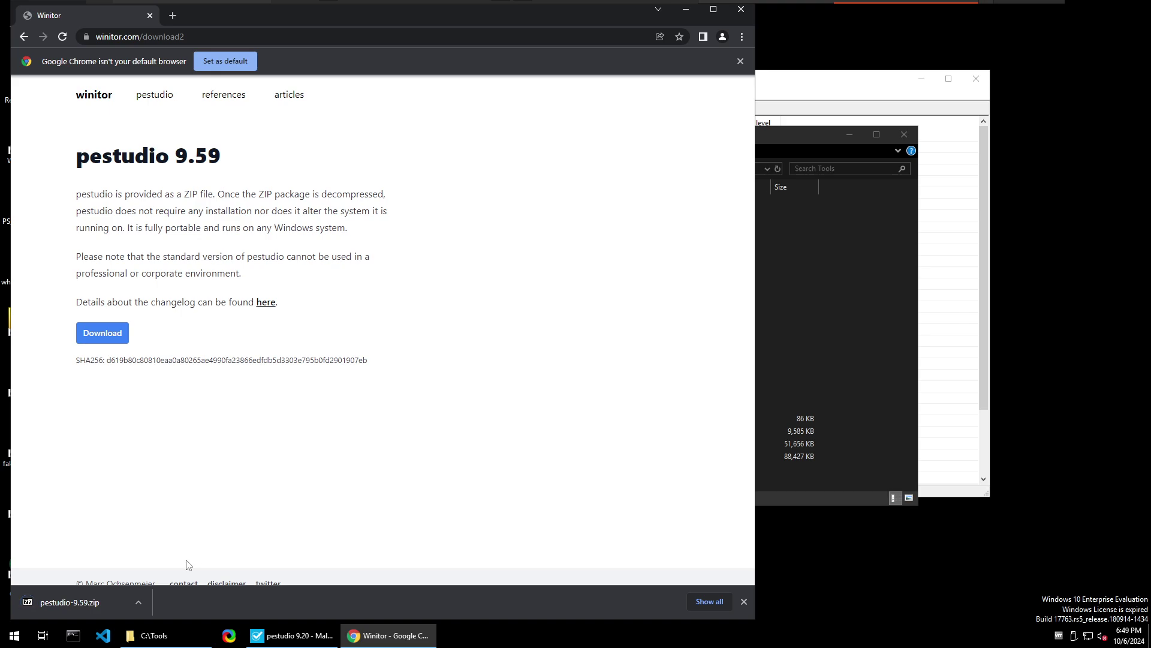
Show the downloaded pestudio-9.59.zip in its folder, close the browser and extract the archive to a pestudio-9.59 folder
click(138, 602)
click(165, 559)
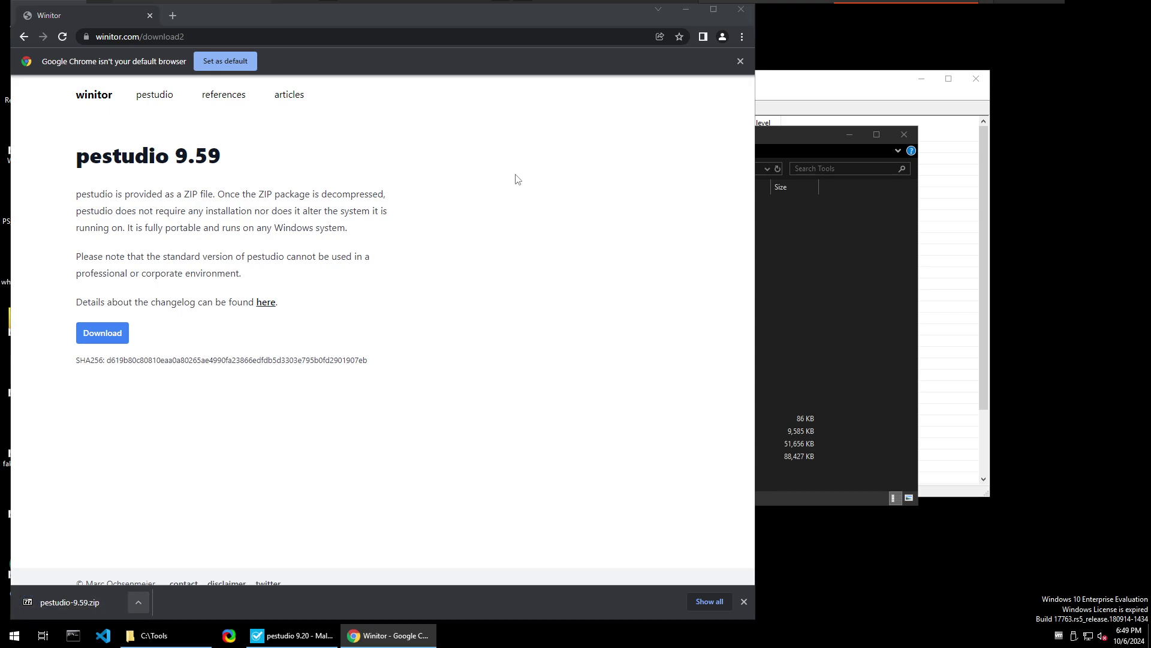
click(741, 9)
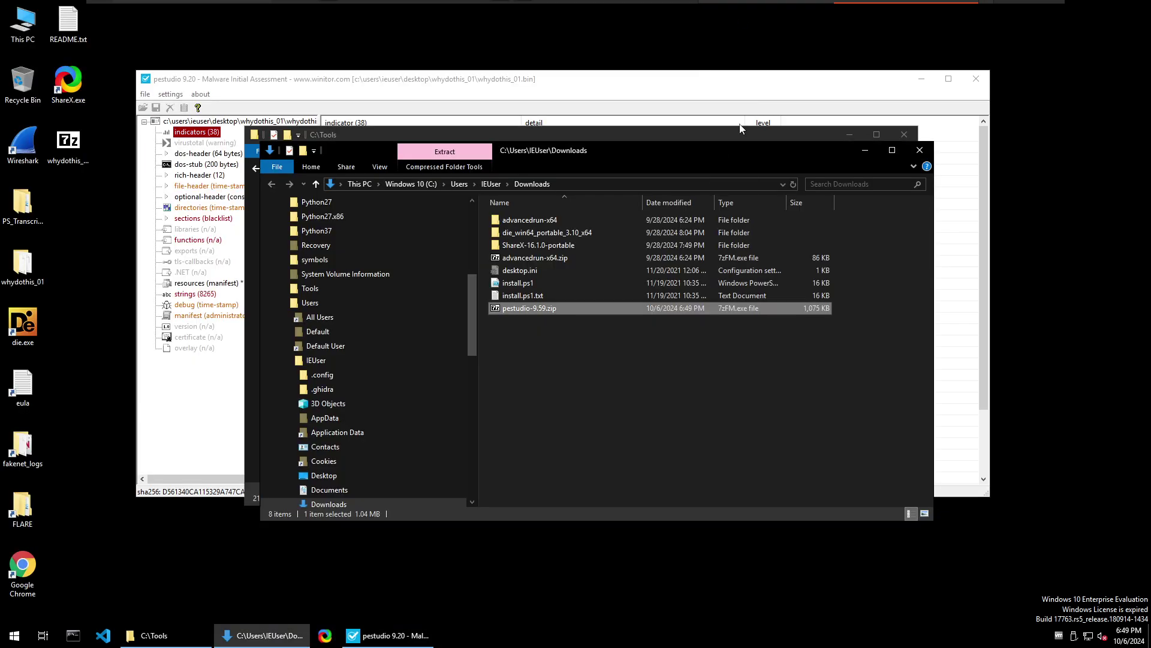
right_click(518, 310)
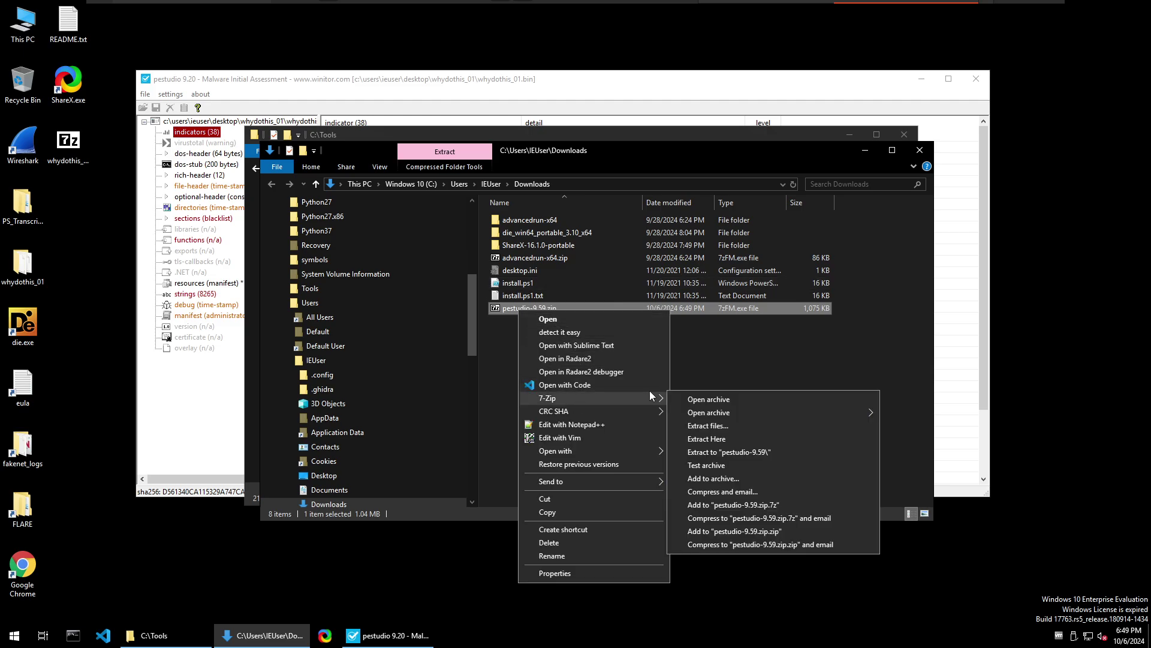
mouse_move(670, 398)
click(717, 452)
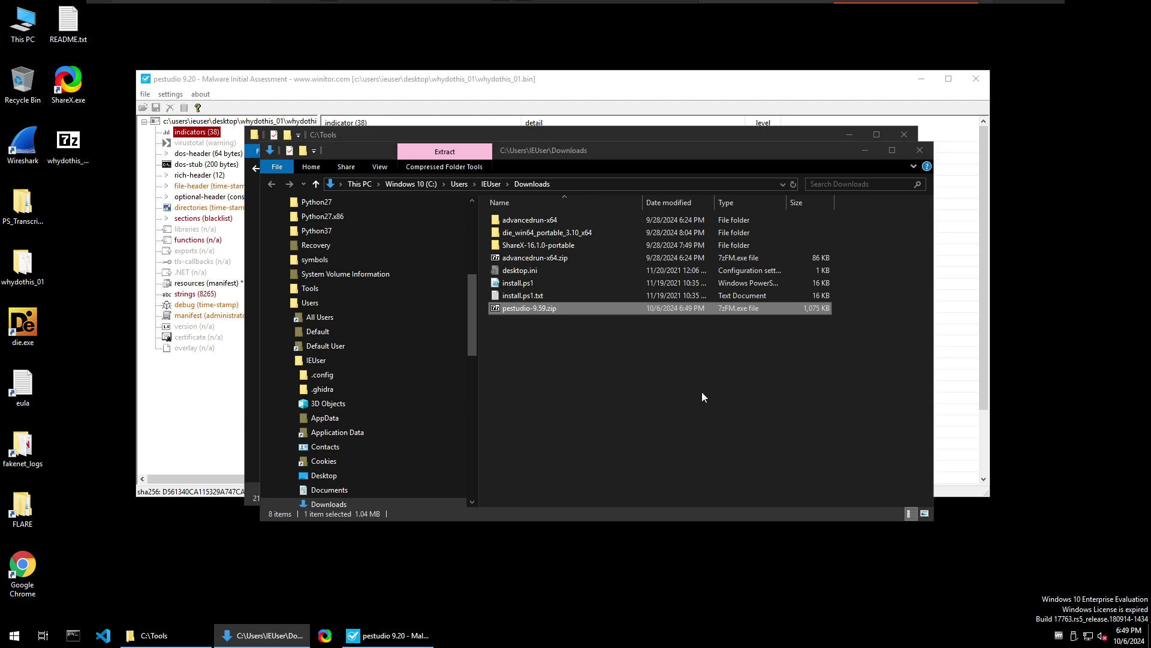
click(526, 324)
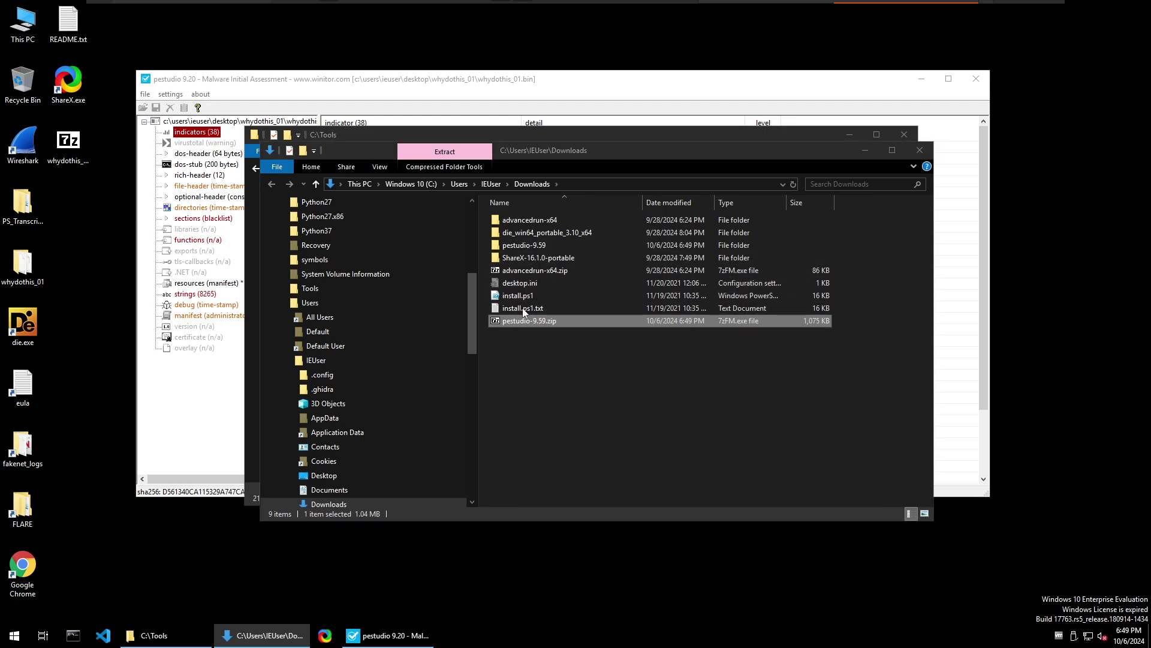
Run pestudio.exe from the extracted pestudio-9.59 folder and minimise the pestudio 9.20 window
double_click(524, 246)
double_click(513, 220)
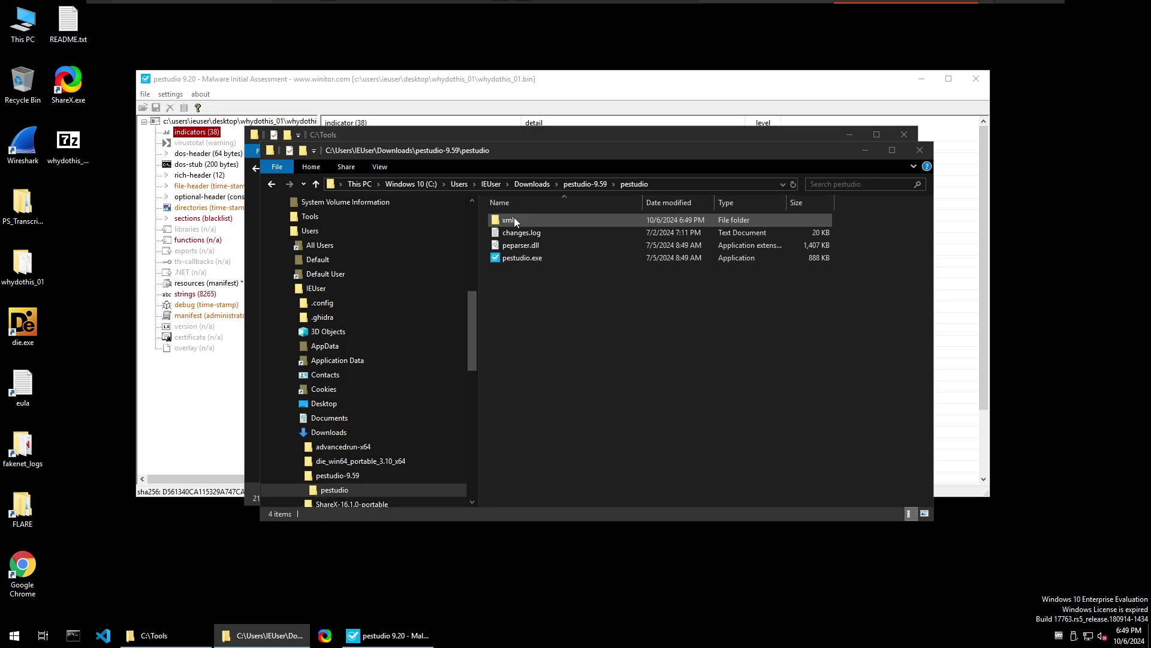
double_click(516, 259)
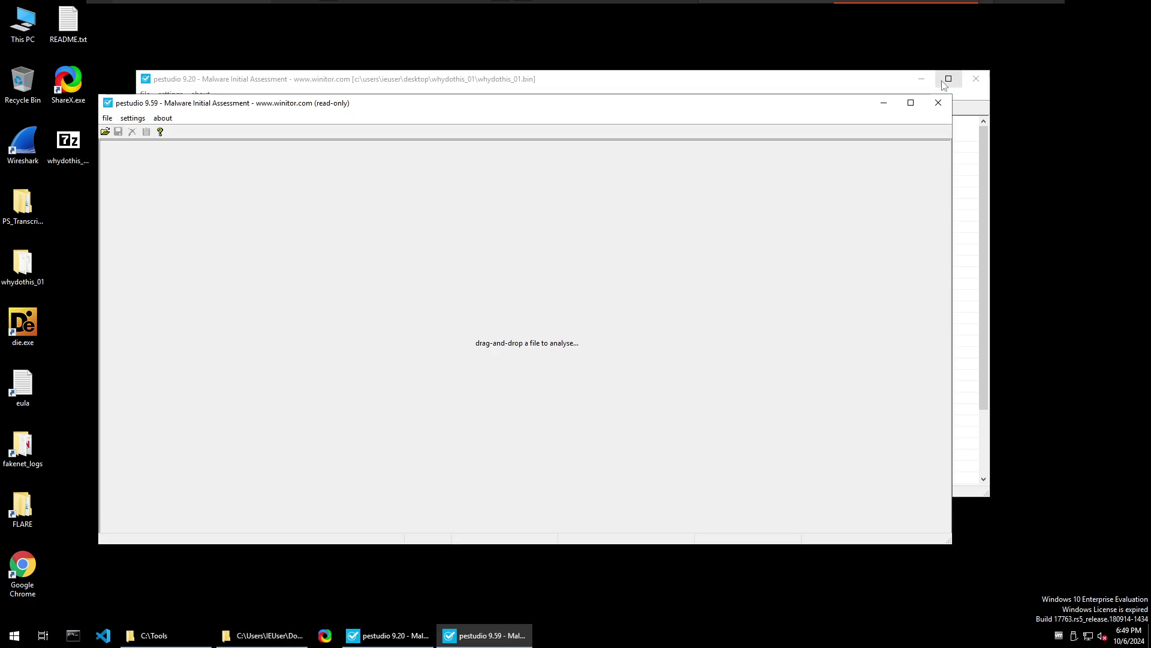
click(922, 79)
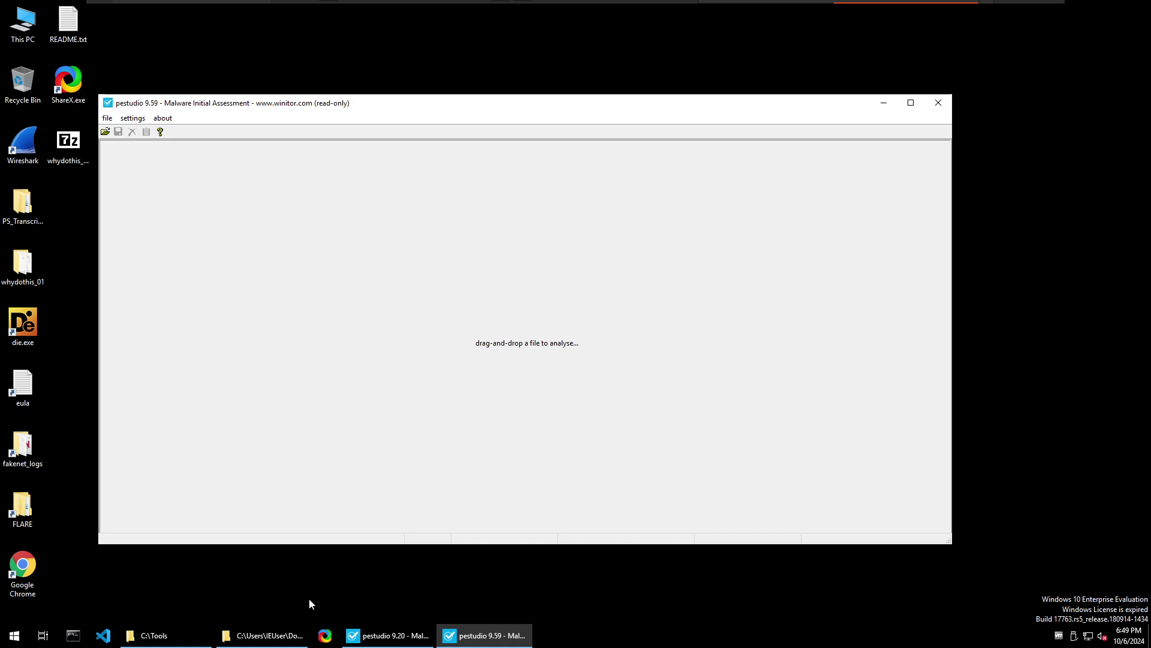
Load whydothis_01.bin from the desktop's whydothis_01 folder into pestudio 9.59 and minimise File Explorer
click(173, 635)
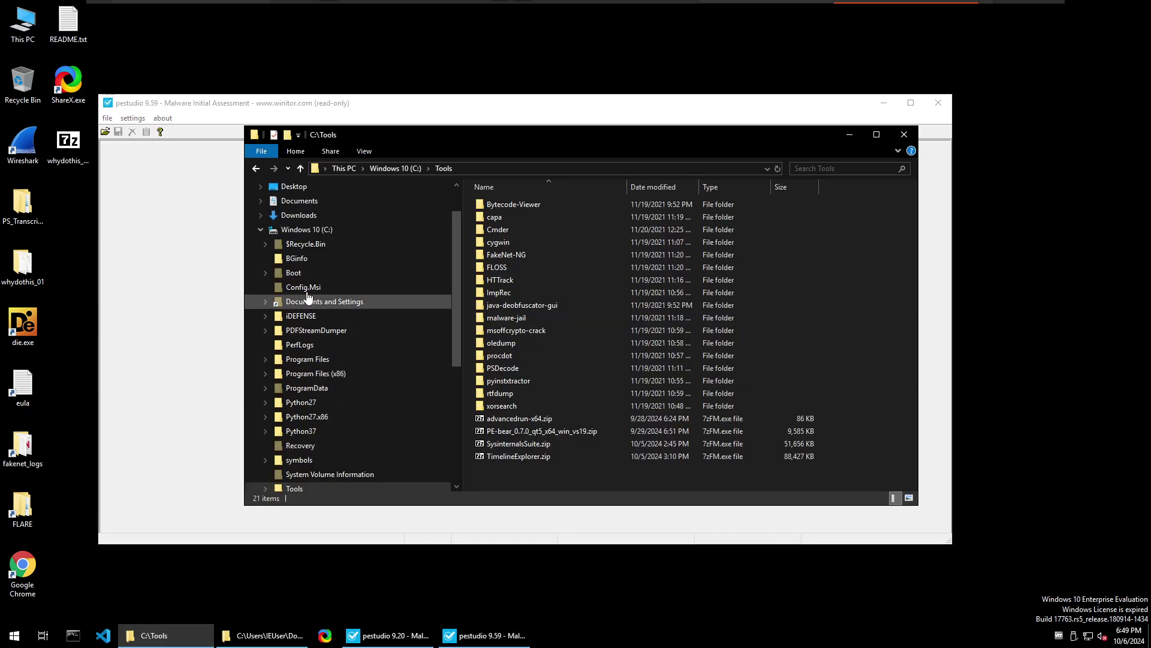
scroll(294, 263, up, 1)
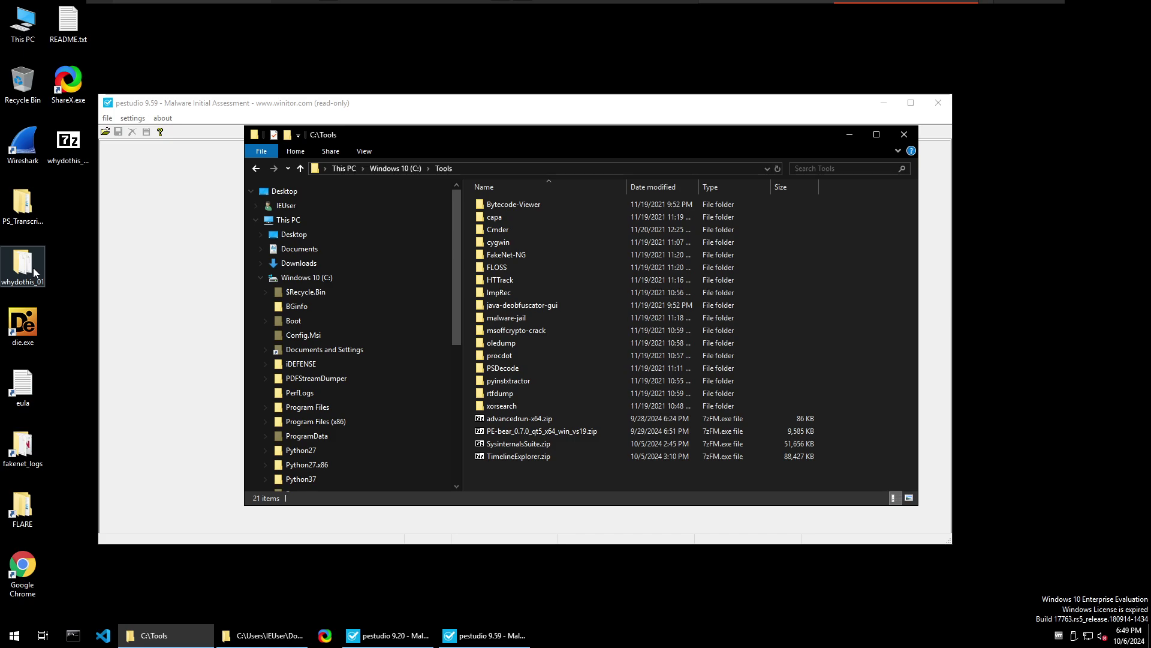
click(387, 233)
click(529, 205)
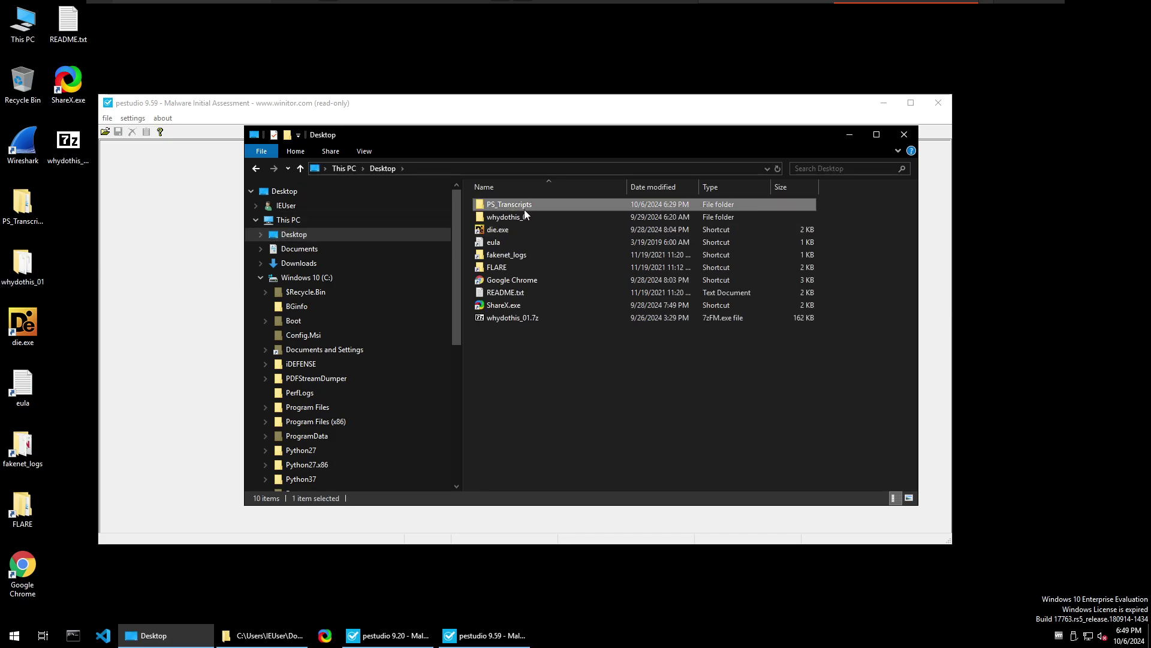
double_click(507, 218)
click(473, 220)
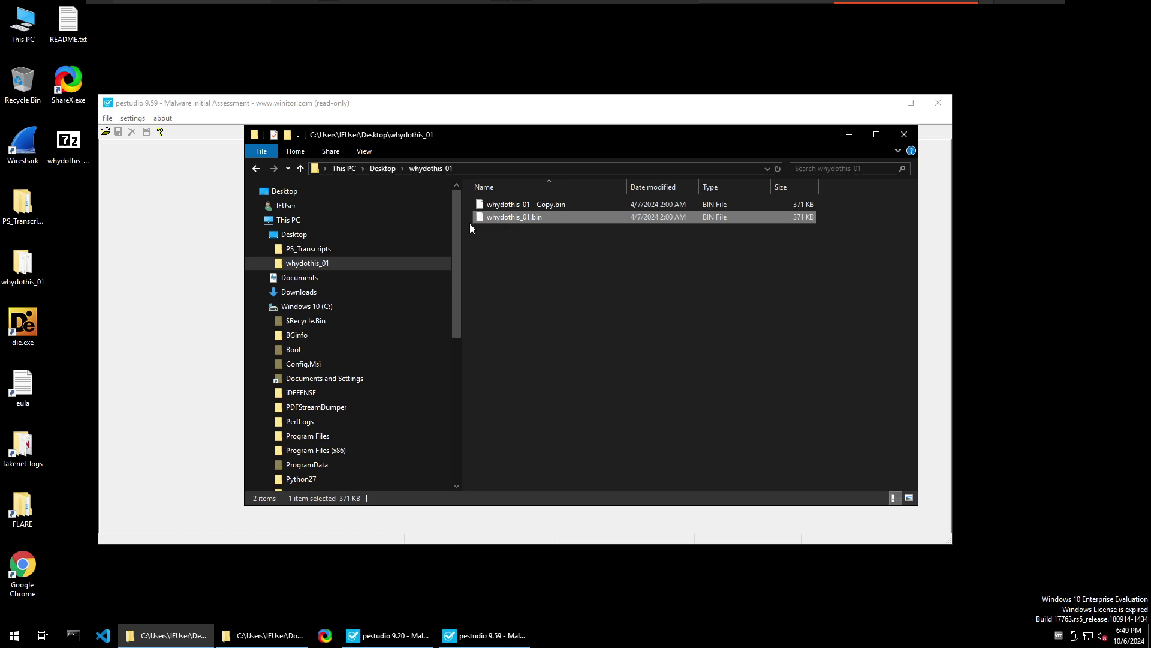
drag(474, 219, 195, 275)
click(848, 135)
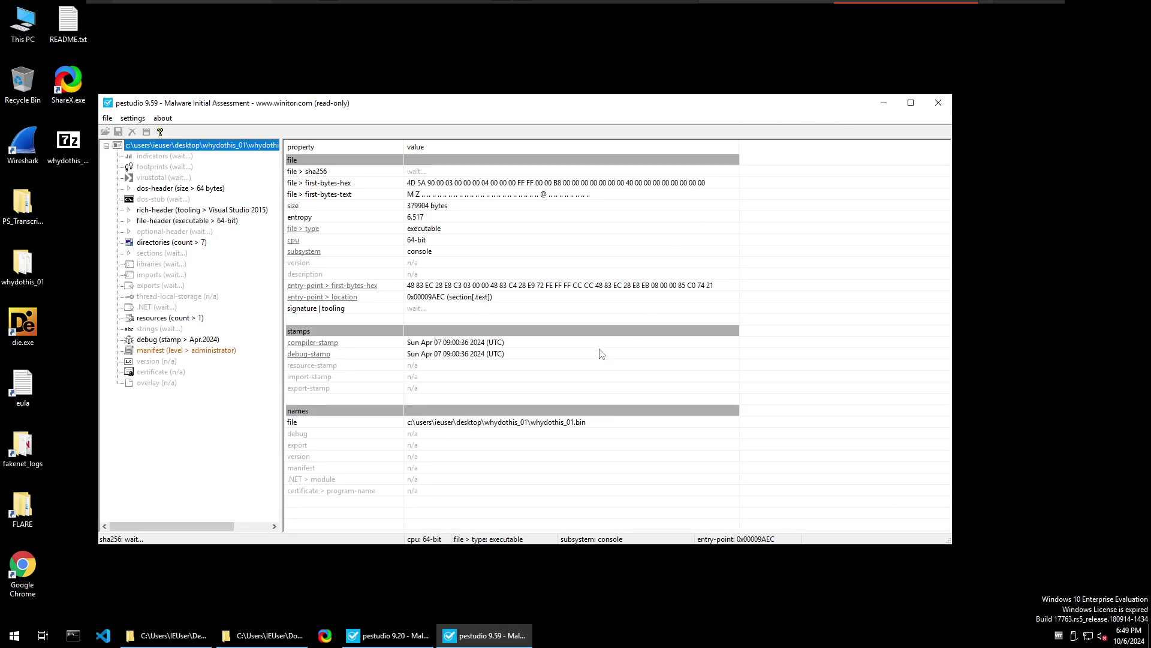
Check the sample's loading state in pestudio 9.20, return to pestudio 9.59 and reposition its window slightly
mouse_move(376, 638)
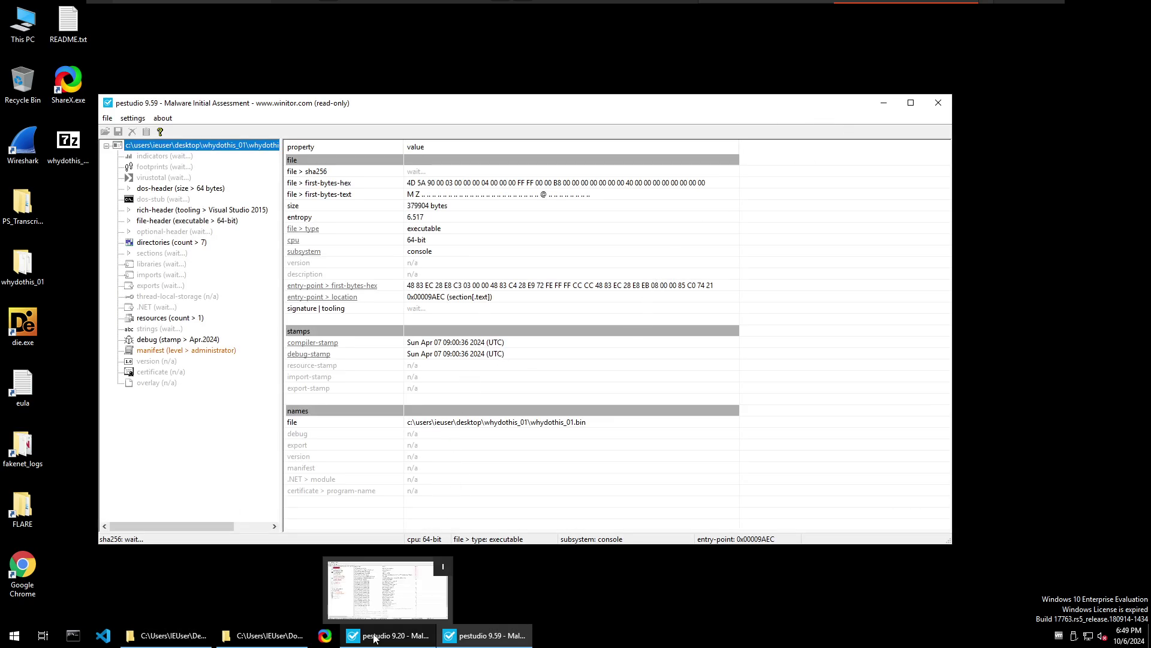
click(406, 638)
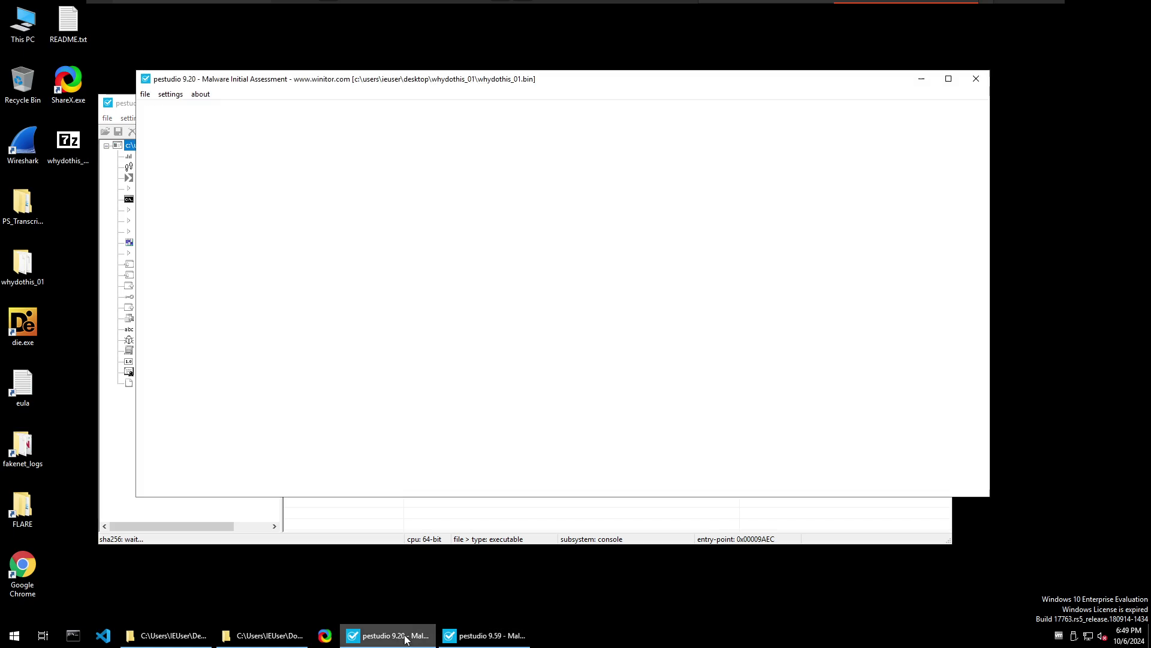
click(406, 637)
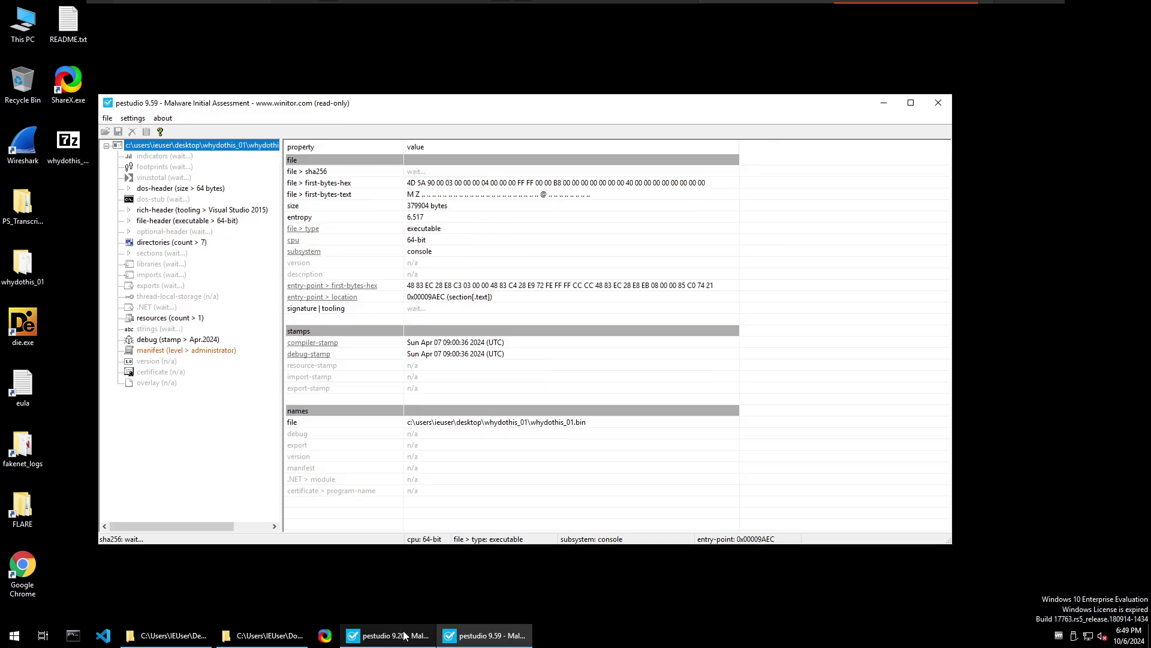
click(496, 640)
click(496, 640)
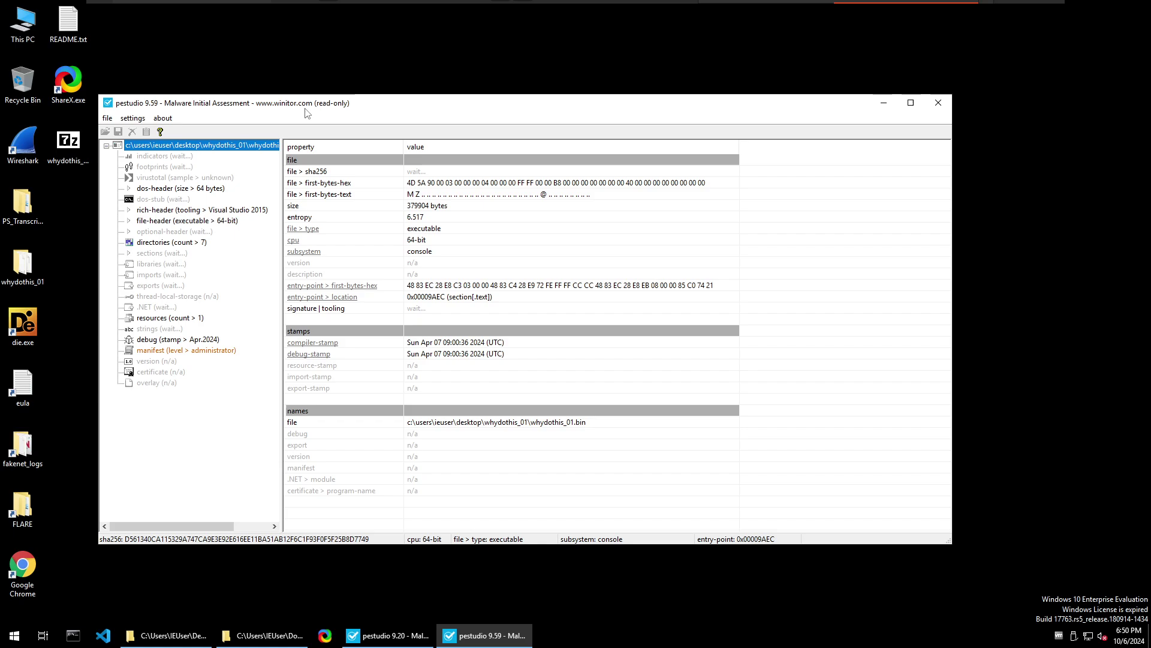
drag(304, 107, 344, 101)
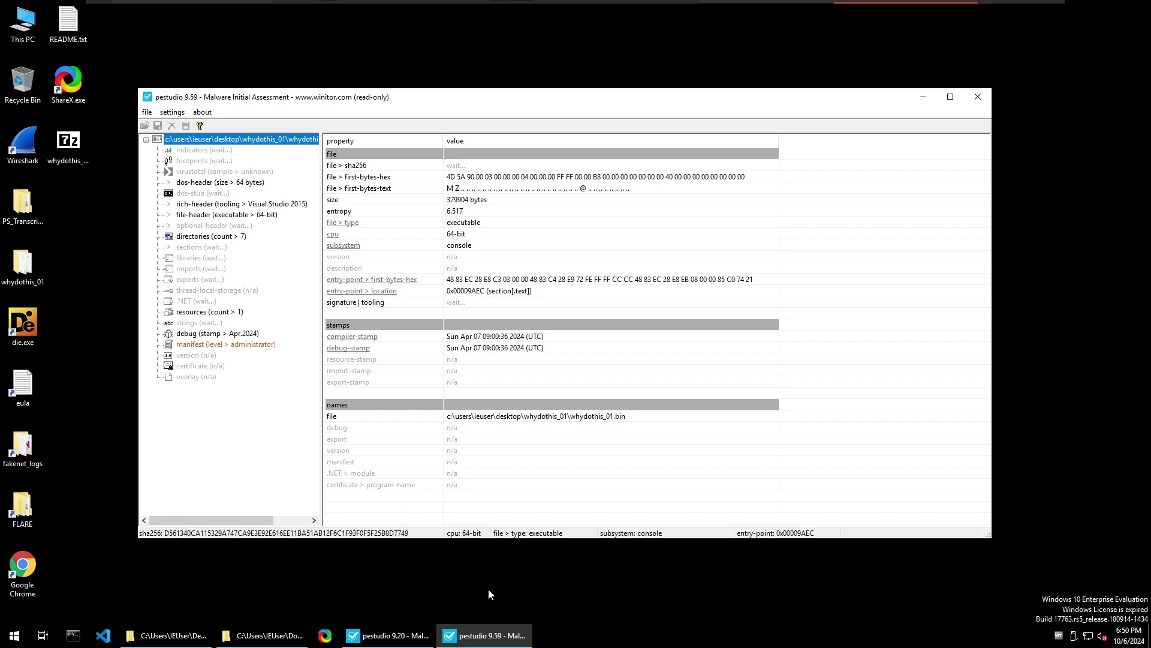
mouse_move(426, 624)
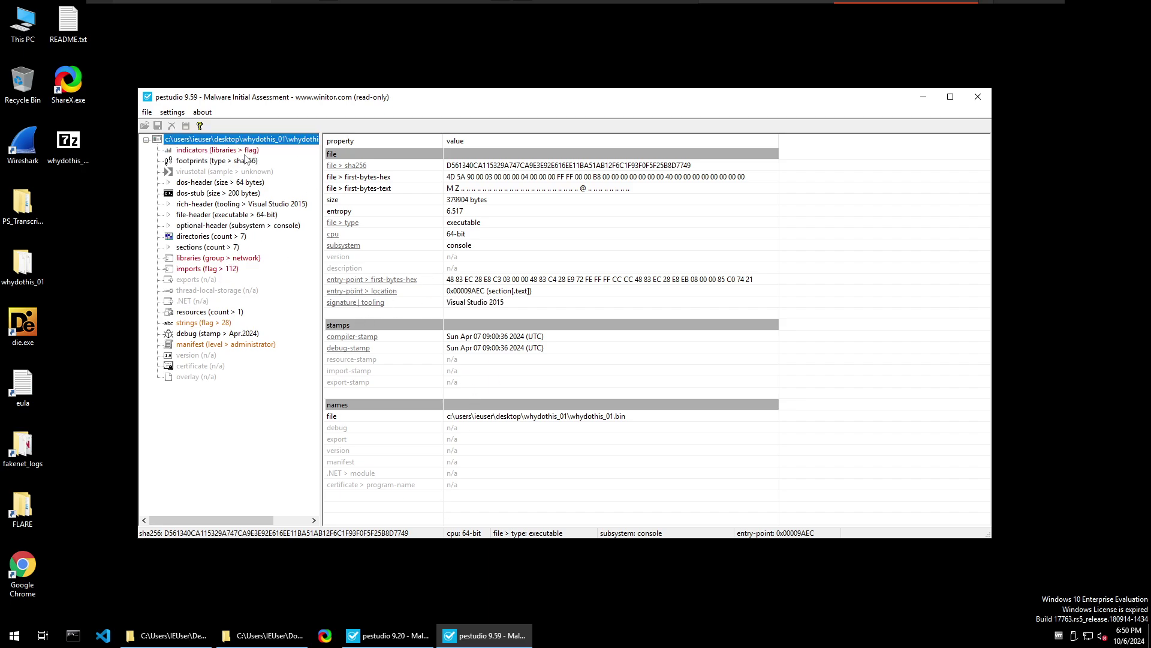
Open the sample's indicators in pestudio 9.59 and compare them with the indicators in pestudio 9.20
click(245, 152)
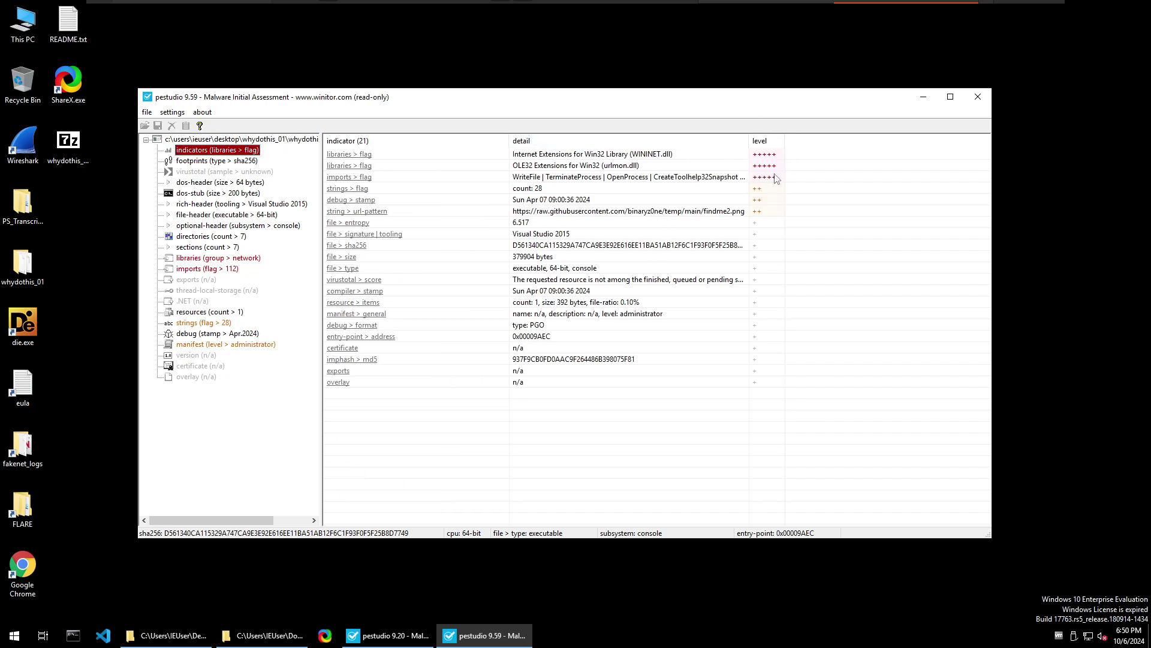
click(389, 636)
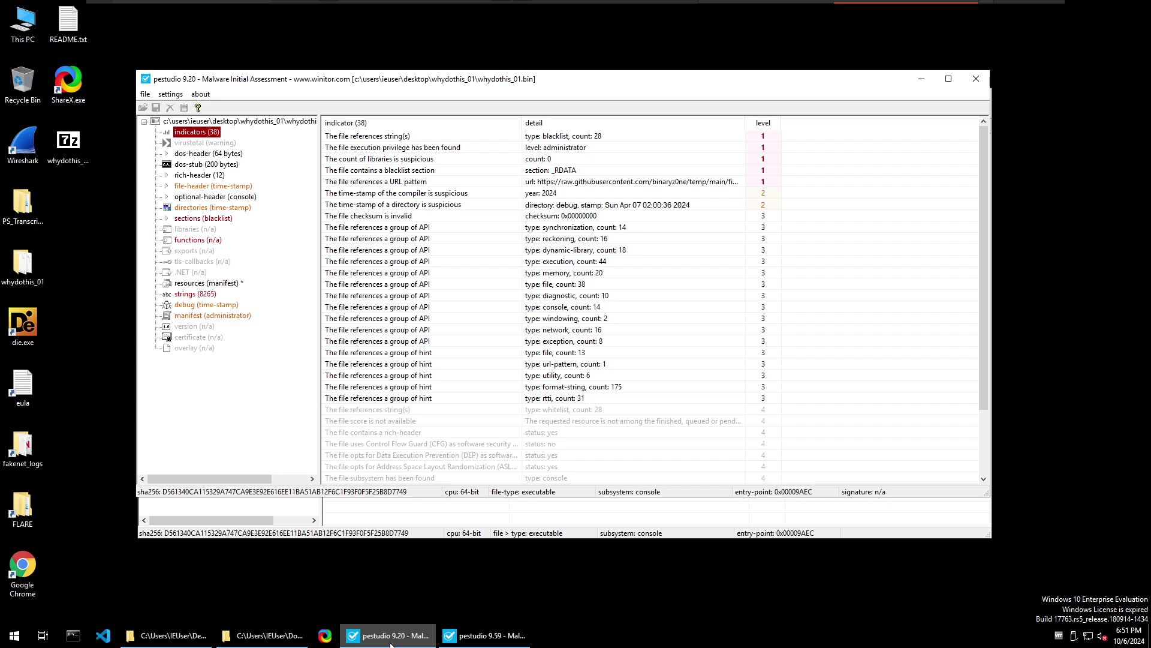
click(392, 640)
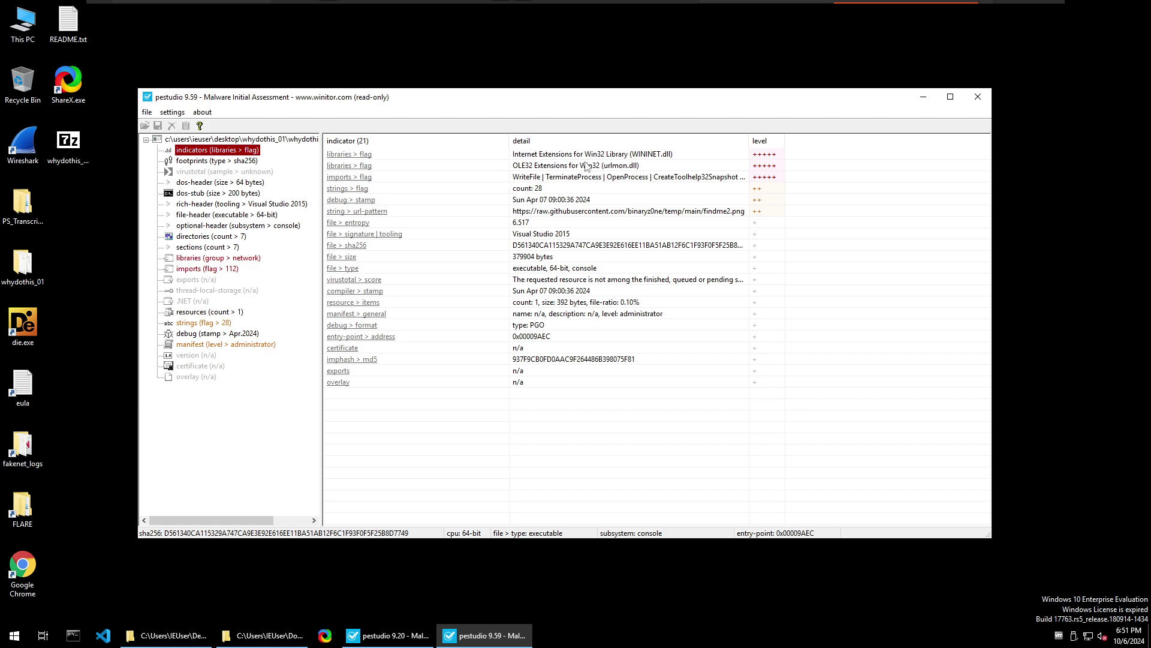
Narrow the indicator column, widen the detail column and select the string > url-pattern indicator for inspection
drag(509, 141, 446, 143)
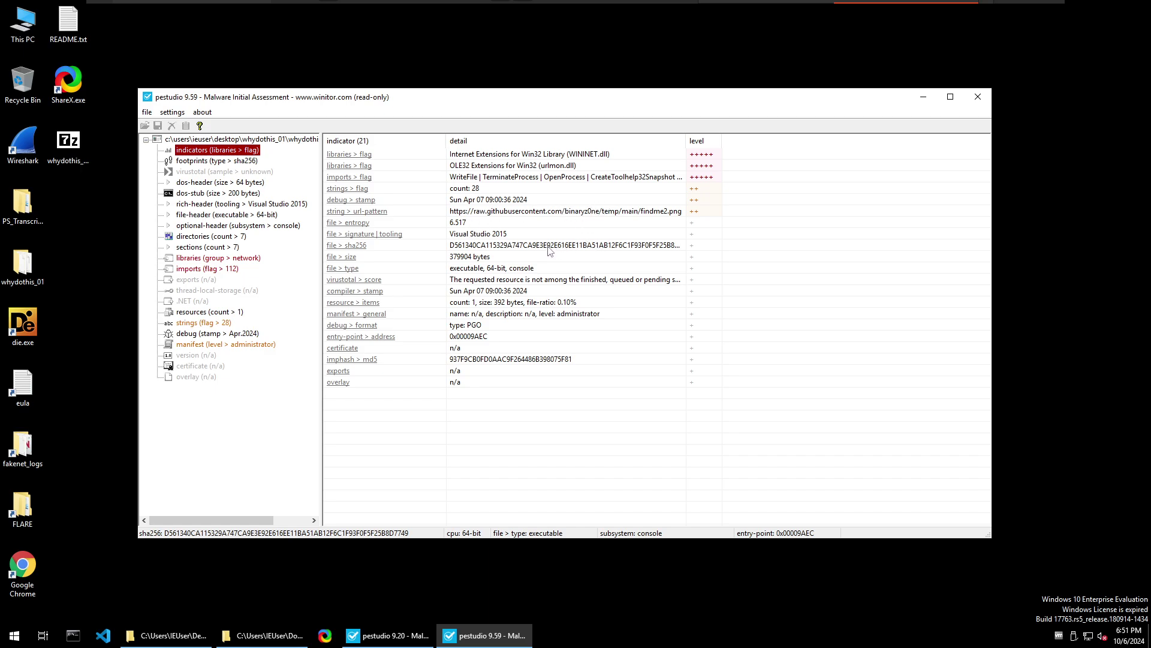
click(491, 211)
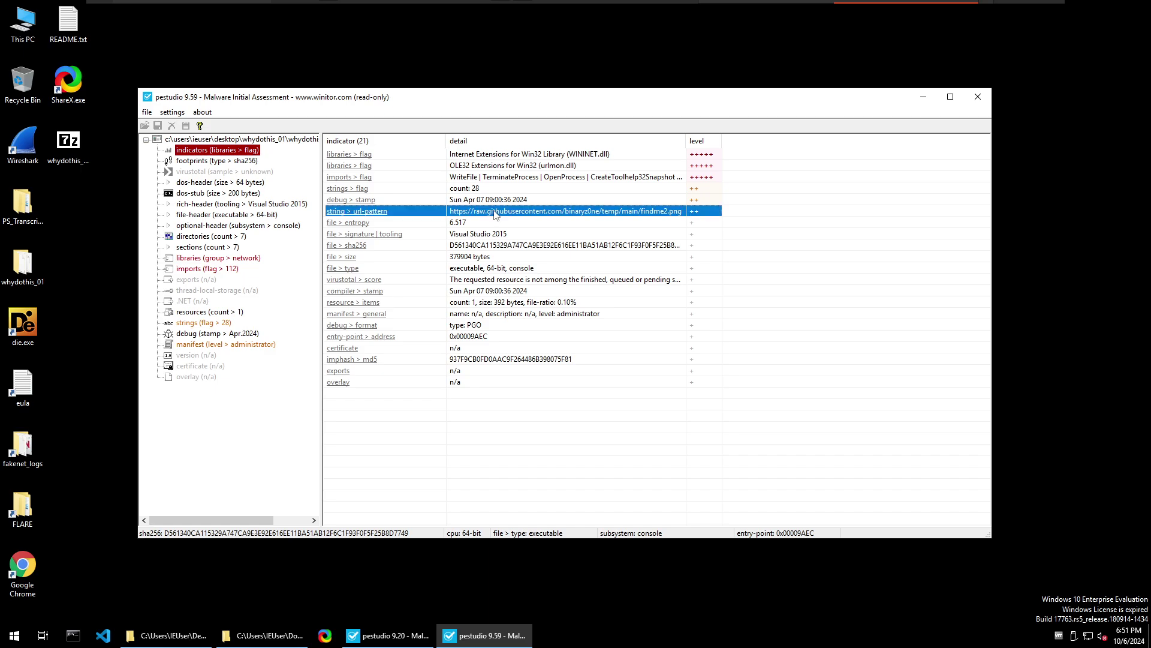
drag(685, 146, 720, 146)
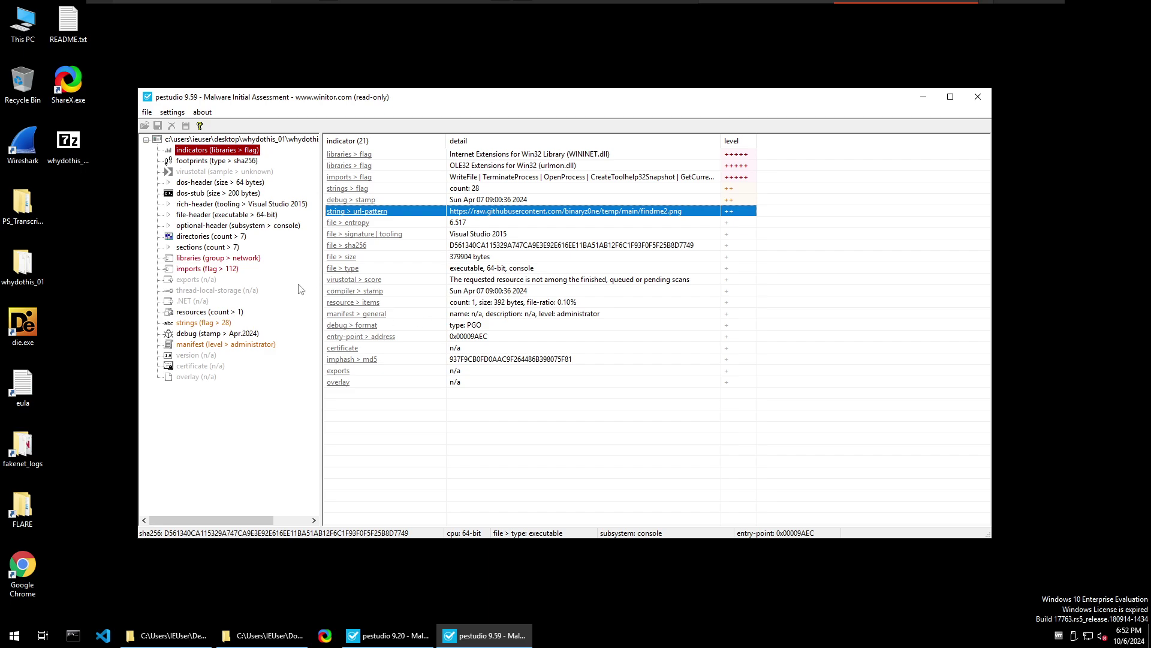
Open the sample's libraries list and select USER32.dll to review the imported DLLs
click(220, 260)
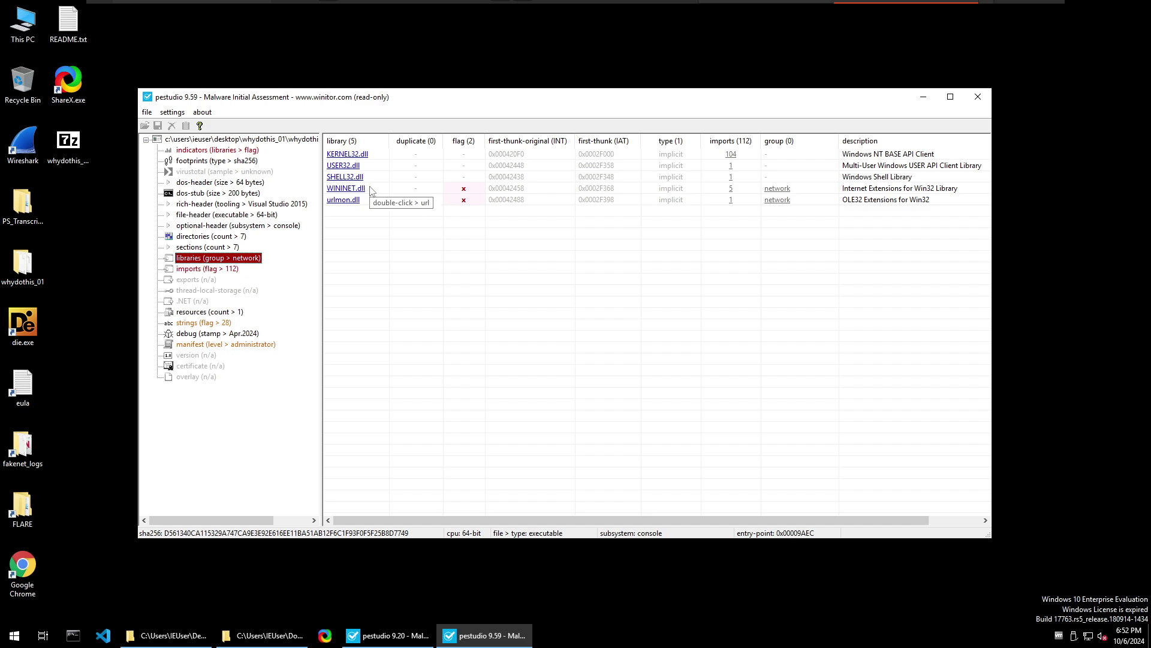
click(340, 167)
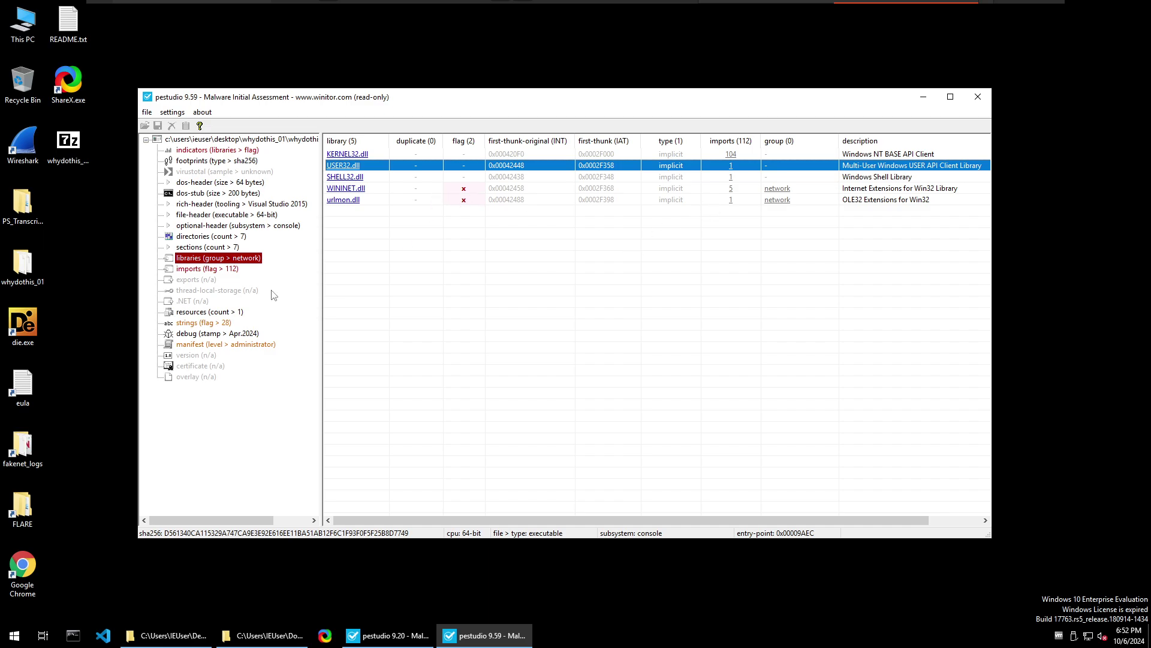
Open the imports list in a maximised window and examine the flagged network, memory, file and execution functions
click(207, 269)
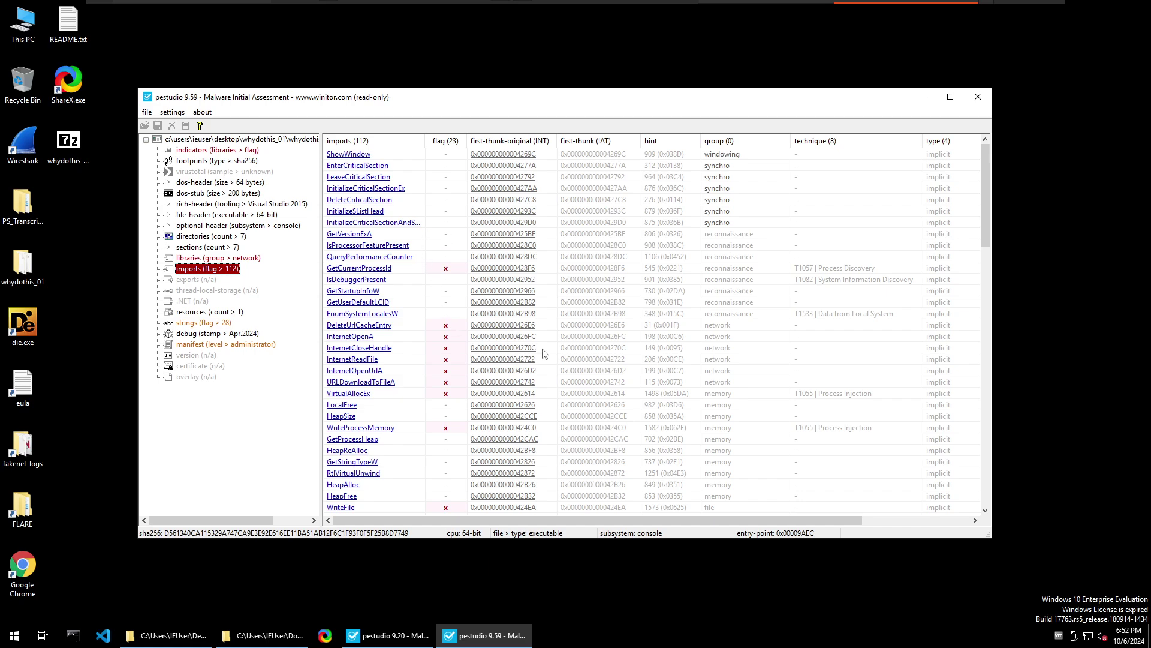
click(901, 519)
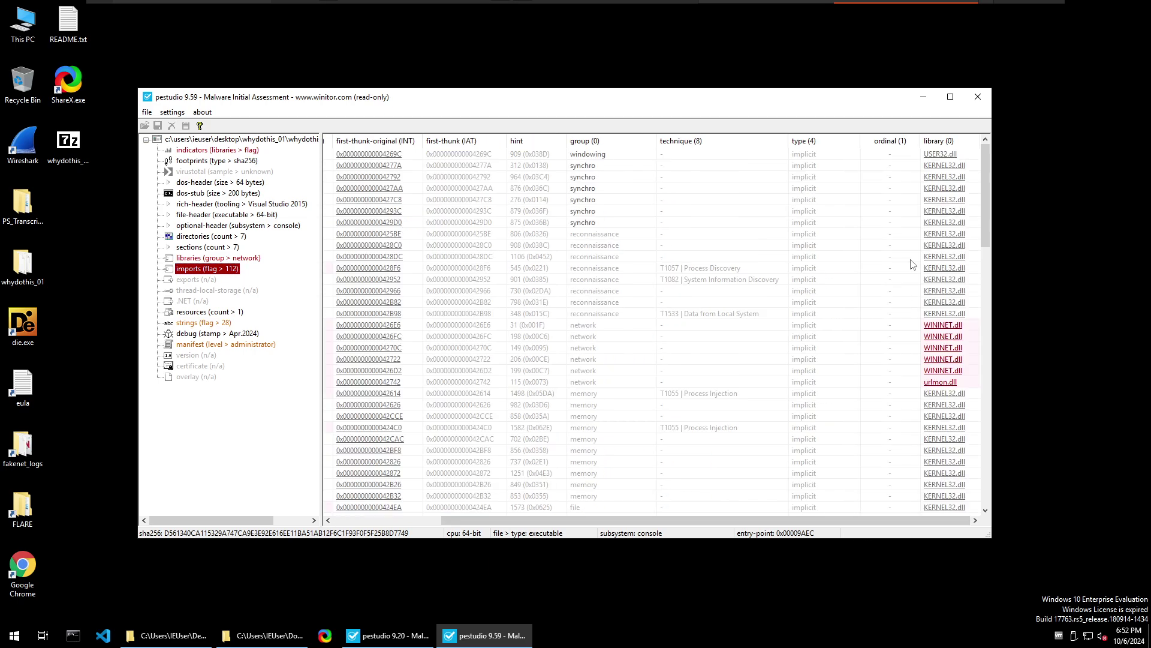
click(950, 98)
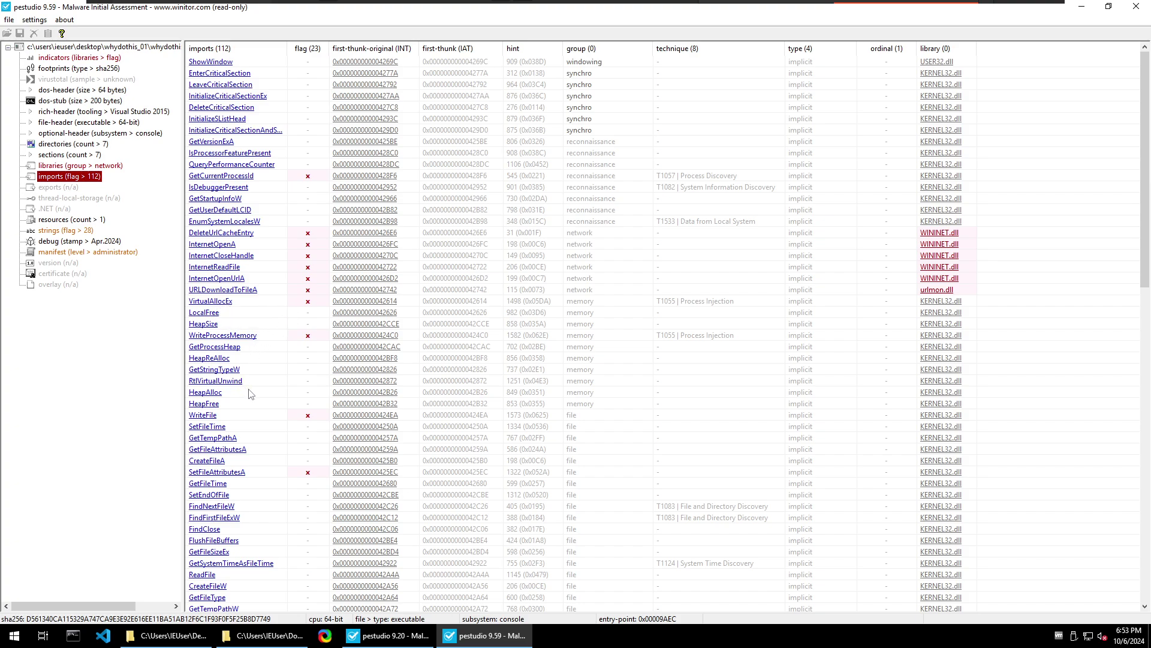
scroll(250, 394, down, 2)
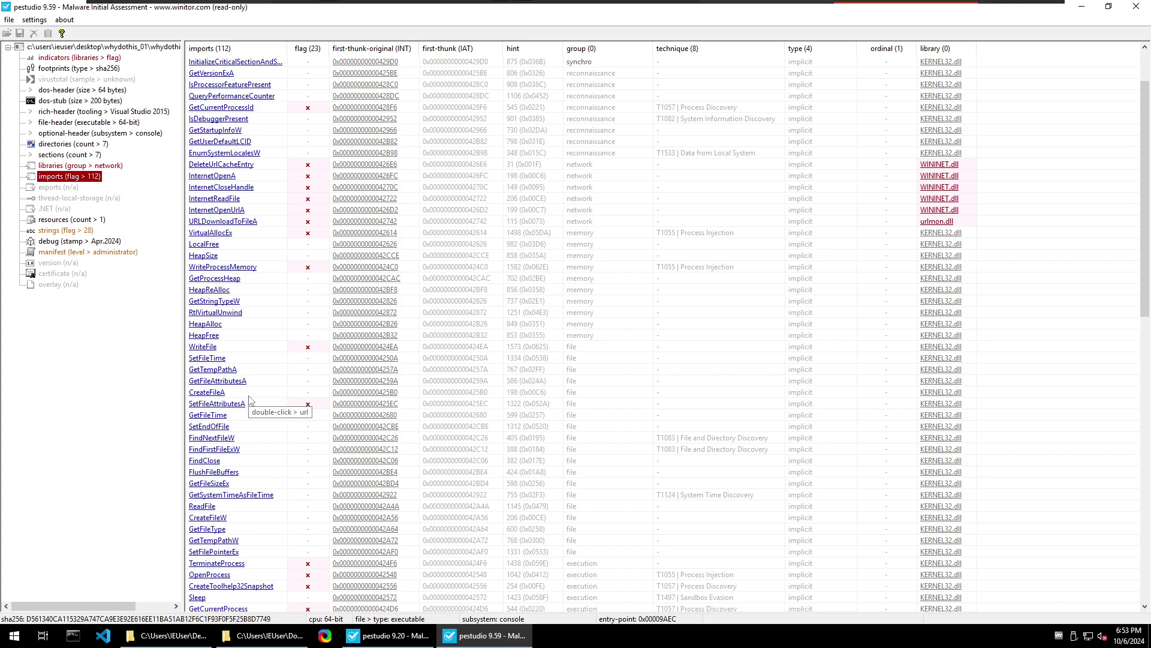
scroll(252, 402, down, 1)
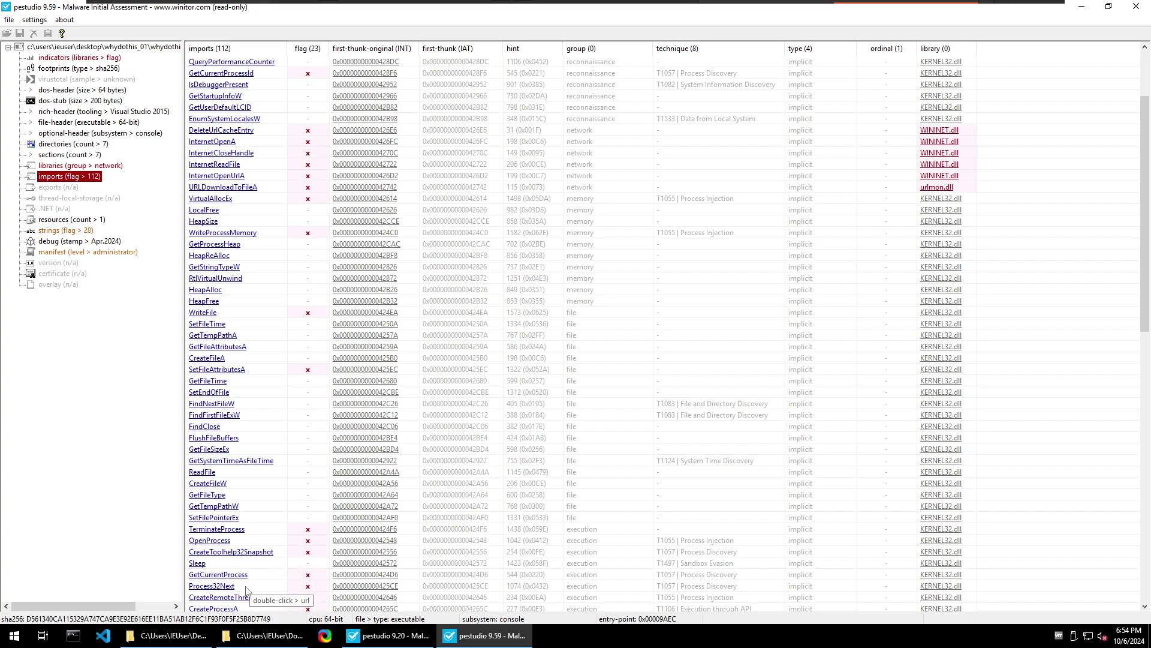
scroll(290, 583, down, 1)
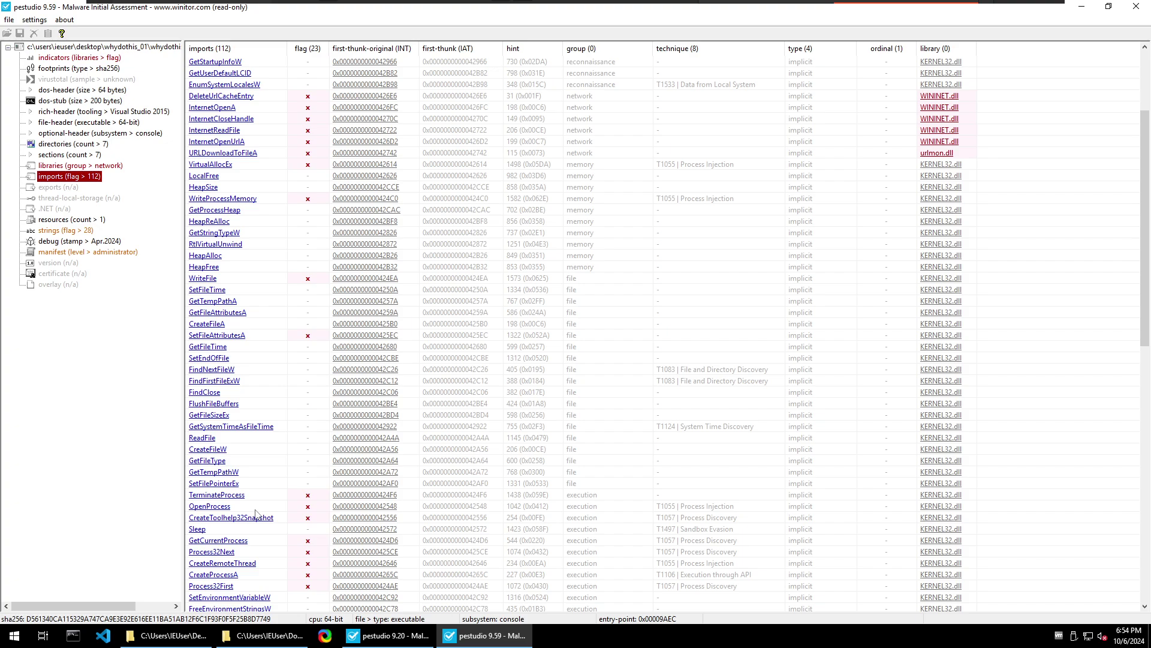
scroll(255, 512, down, 3)
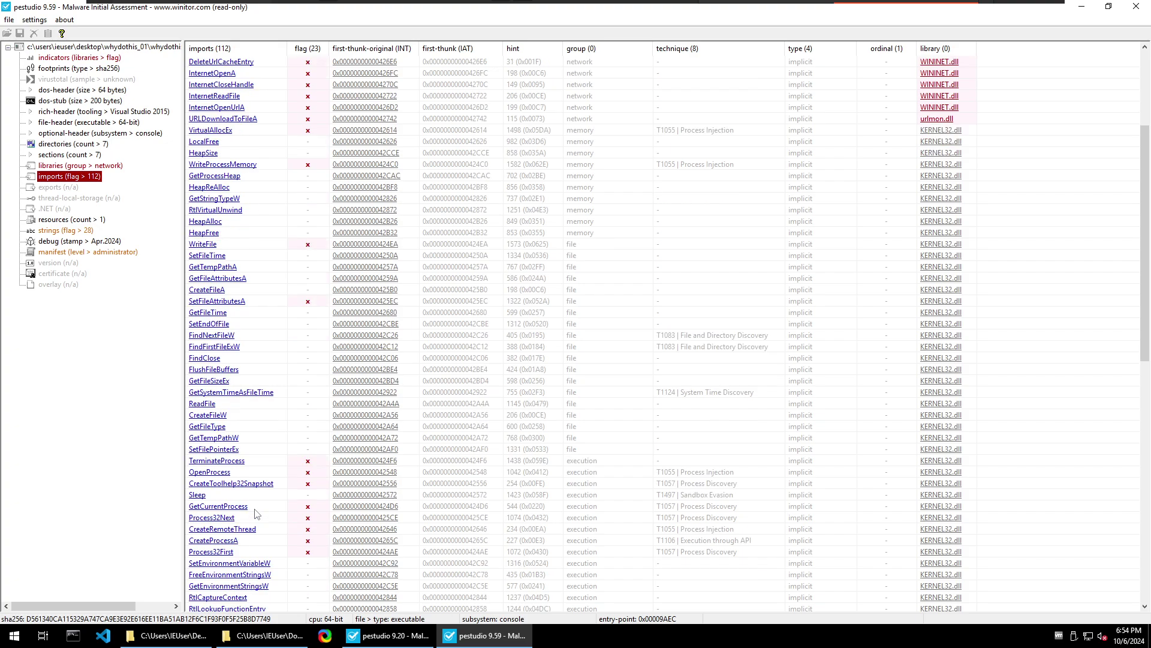
scroll(255, 512, down, 3)
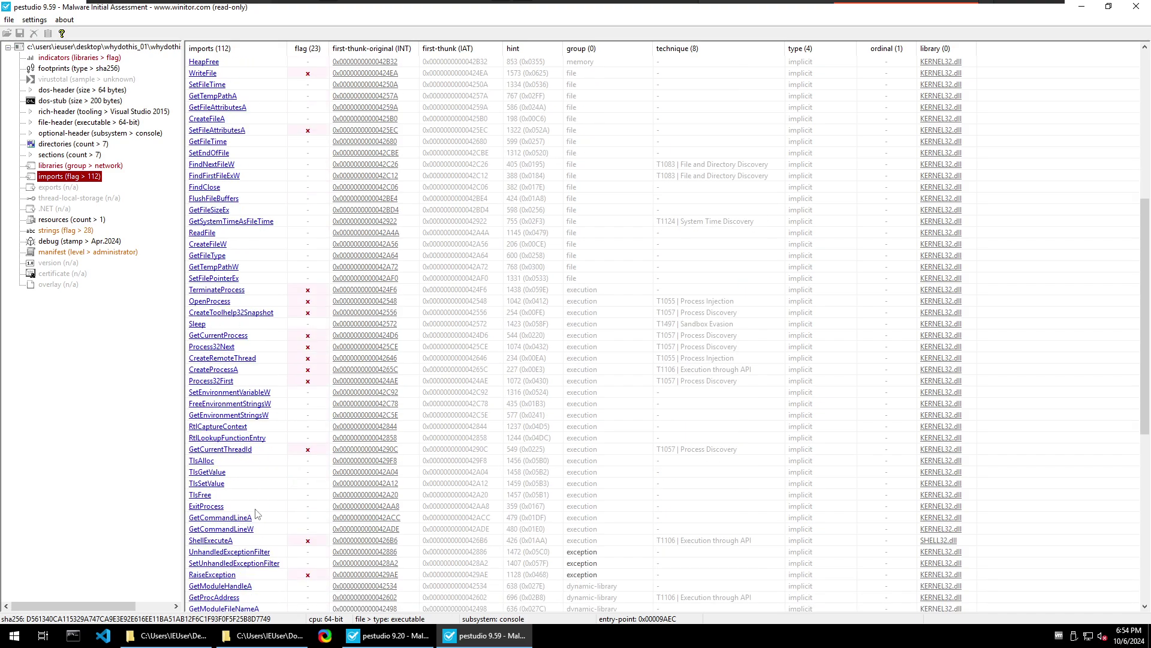
scroll(270, 508, down, 2)
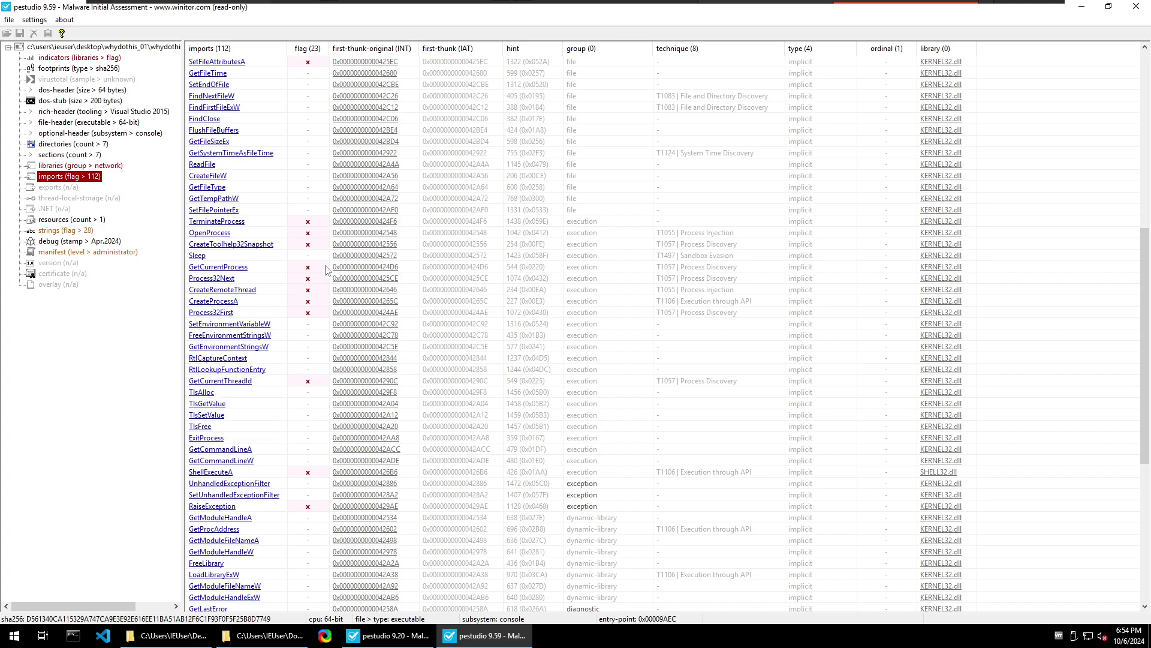
Inspect the techniques of the execution imports, including TerminateProcess, OpenProcess, CreateToolhelp32Snapshot, CreateRemoteThread and Sleep
click(286, 222)
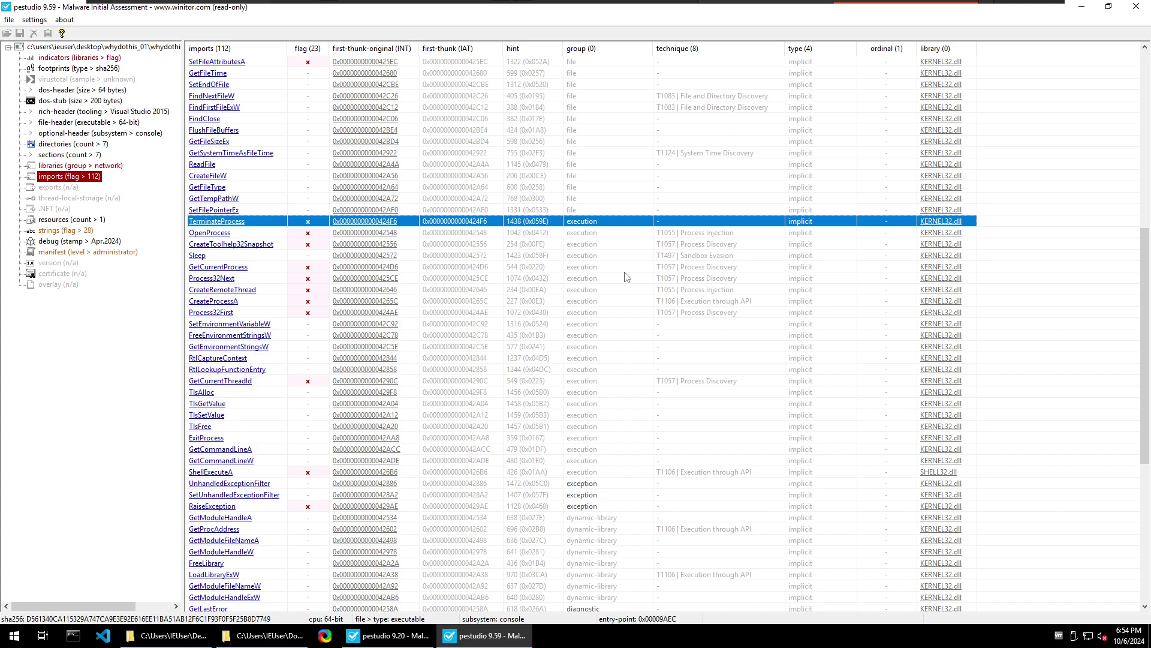
key(Down)
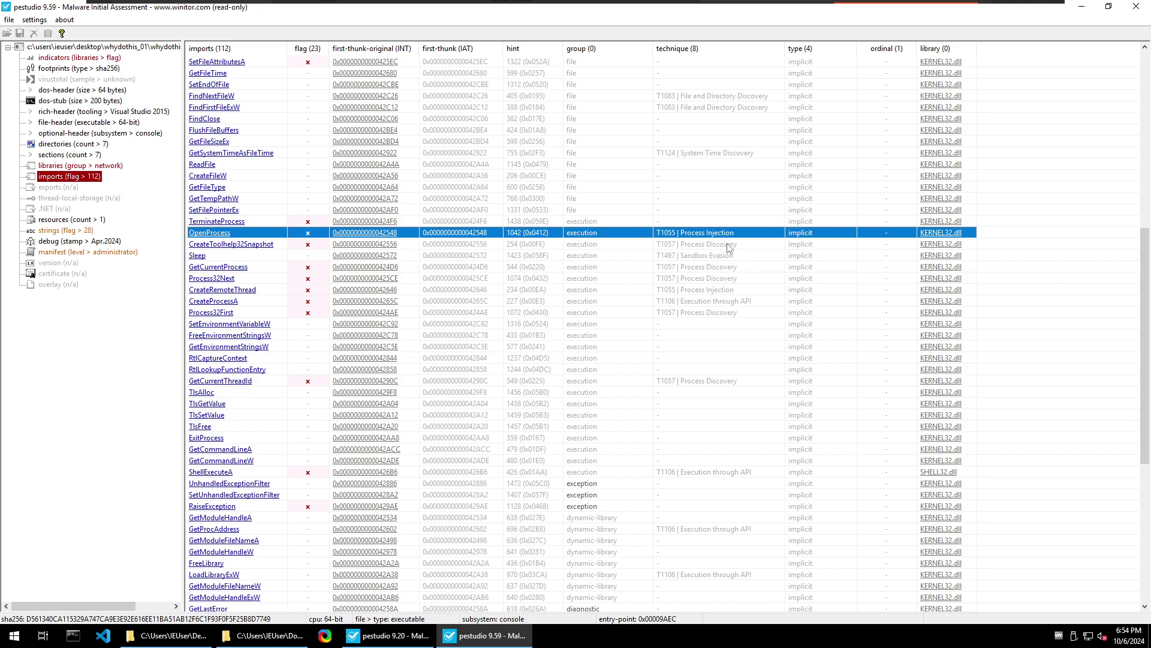
key(Down)
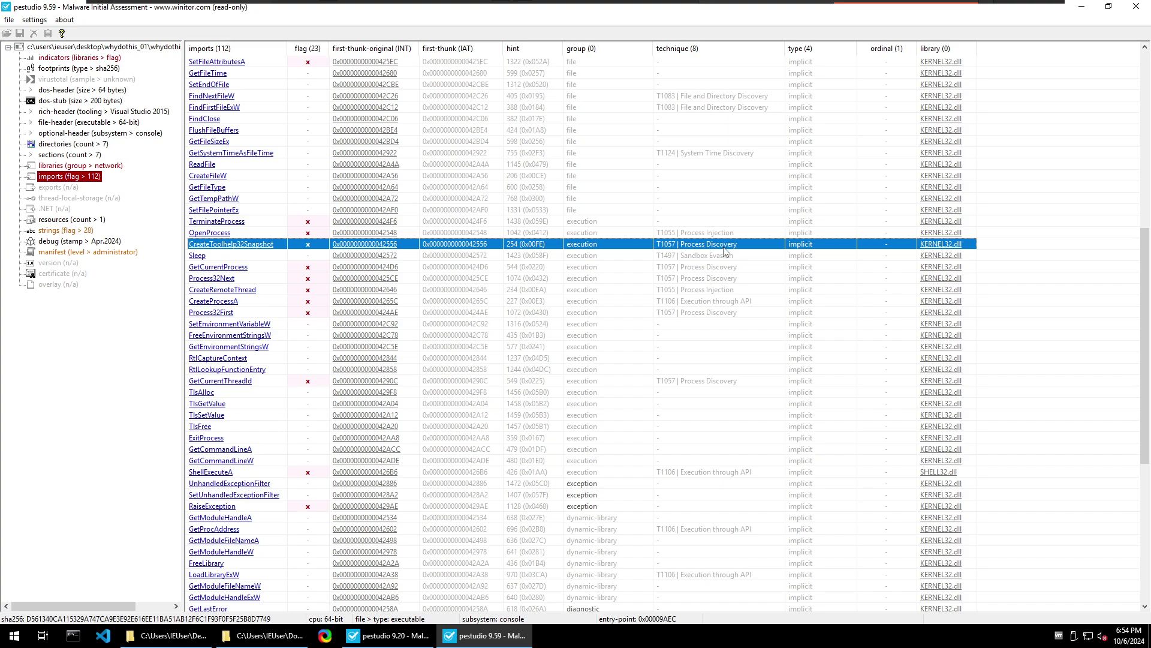
click(706, 279)
click(705, 294)
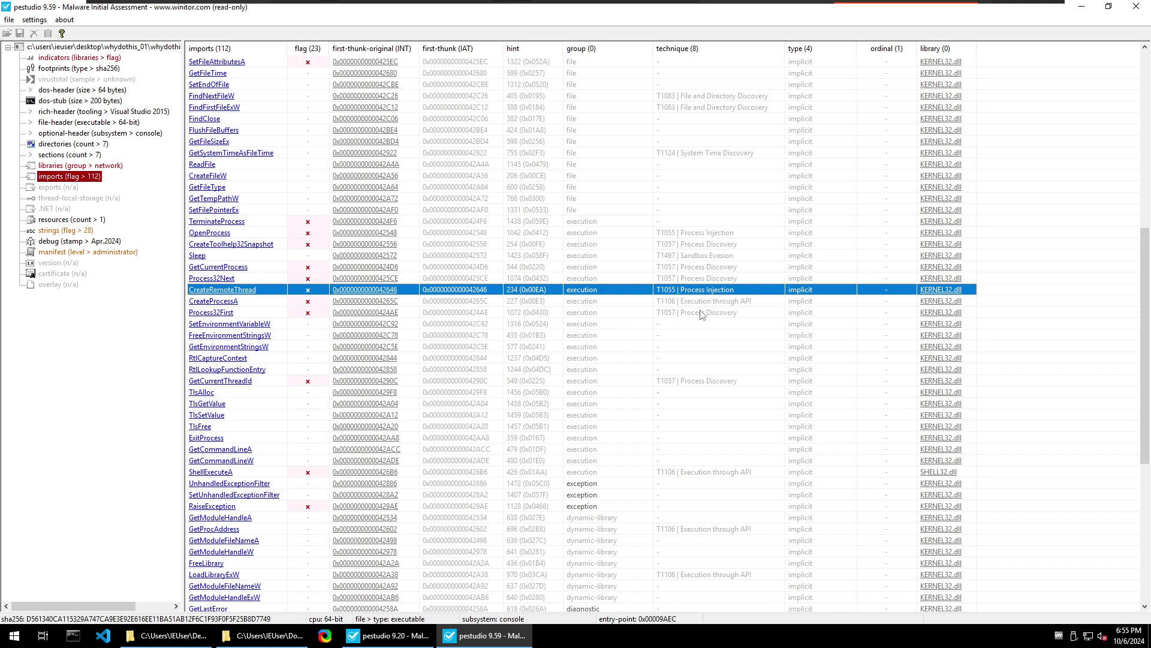
click(700, 258)
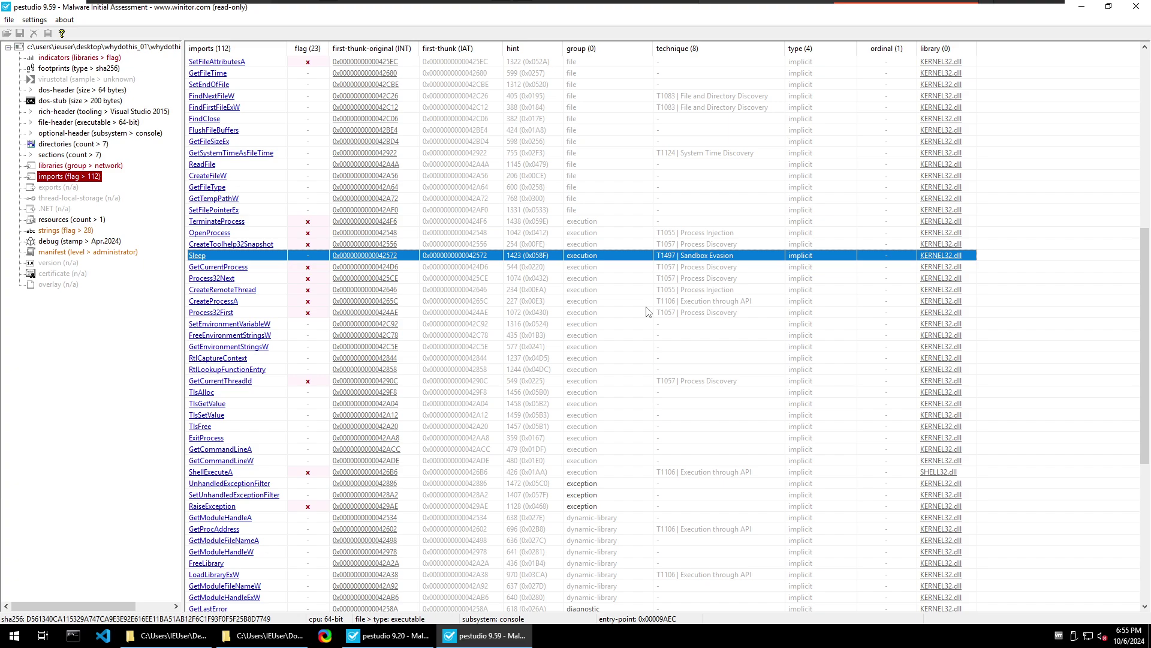
scroll(663, 330, down, 2)
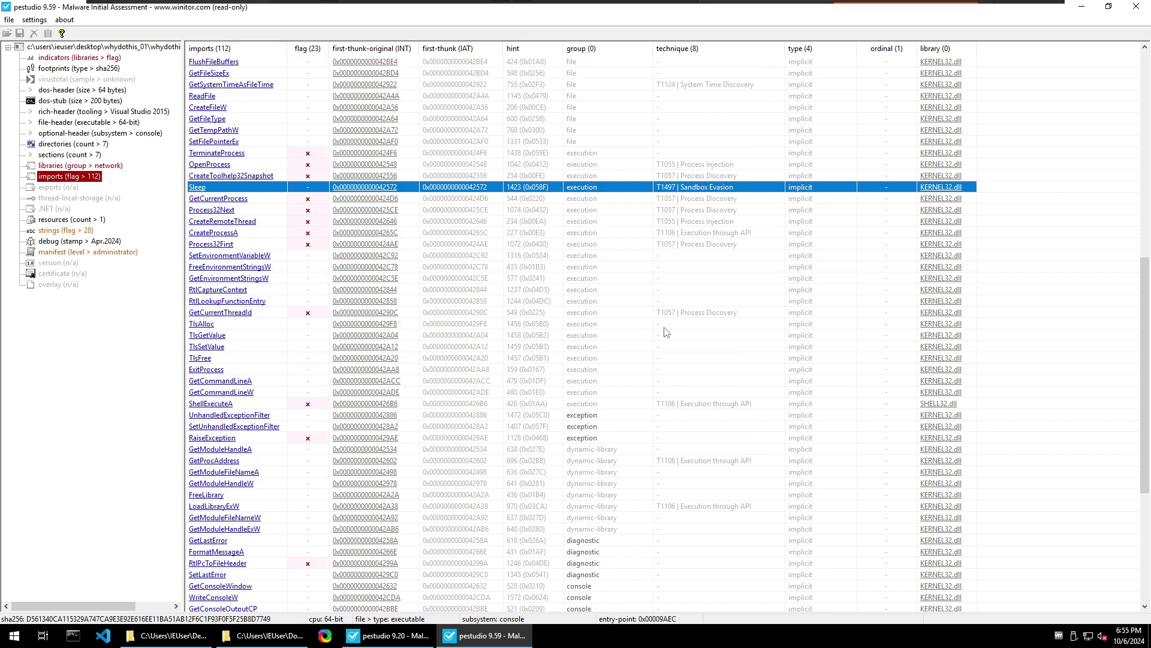
scroll(659, 328, down, 1)
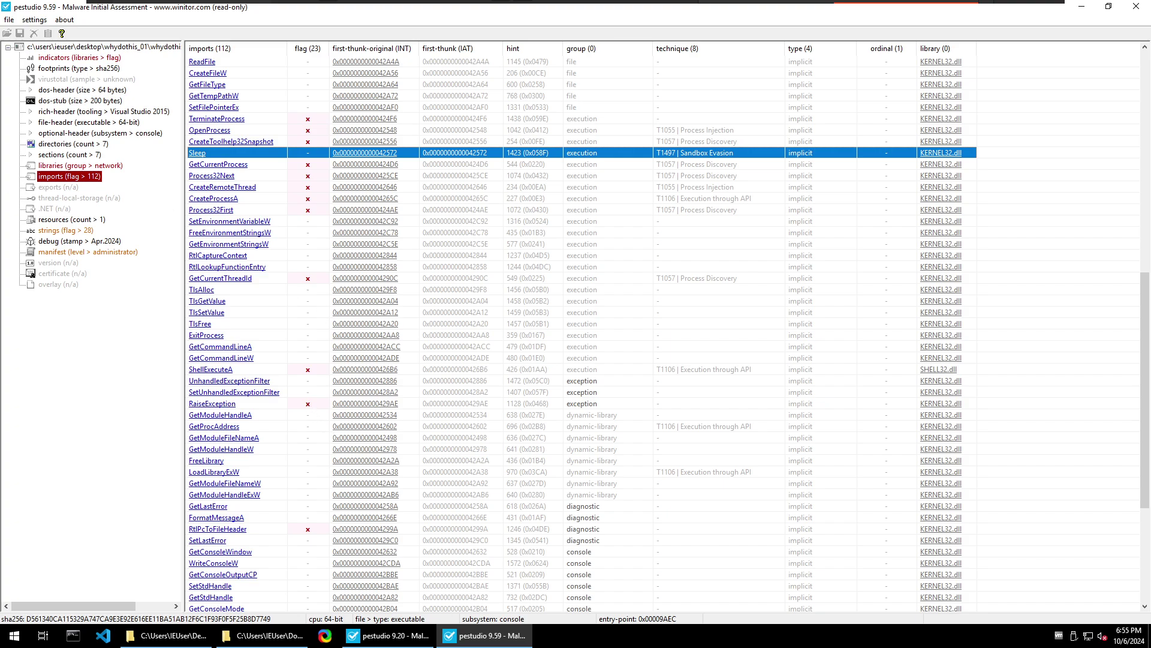
Open the sample's strings, select the raw.githubusercontent.com findme2.png URL and examine the file and utility strings below it
click(78, 232)
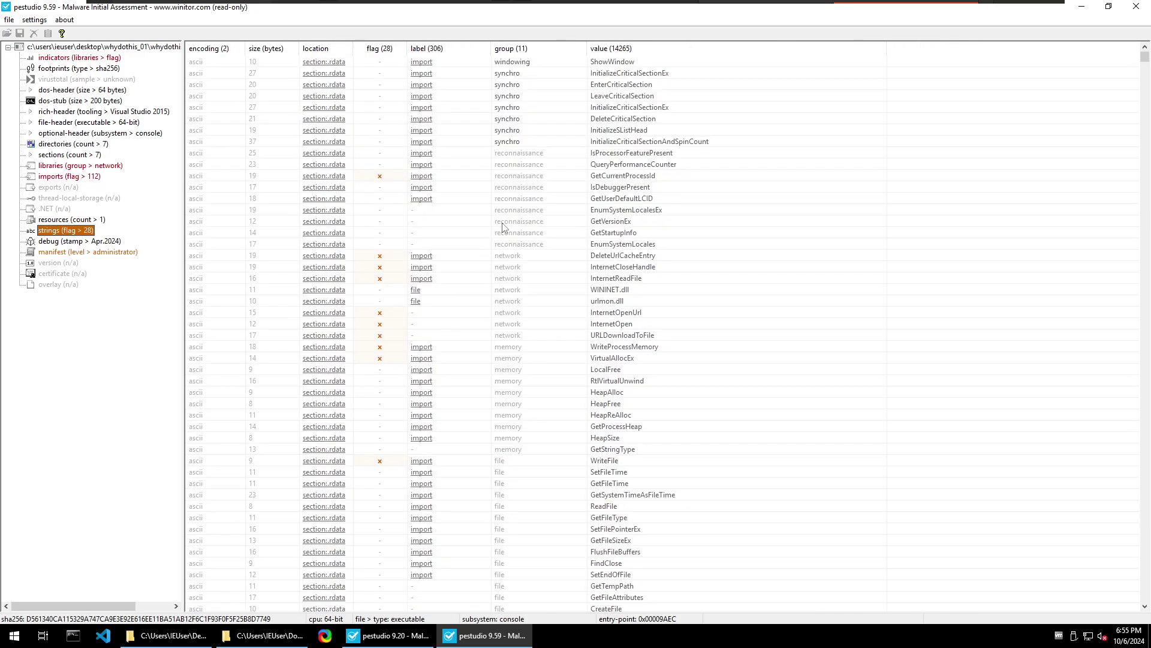
scroll(645, 240, down, 10)
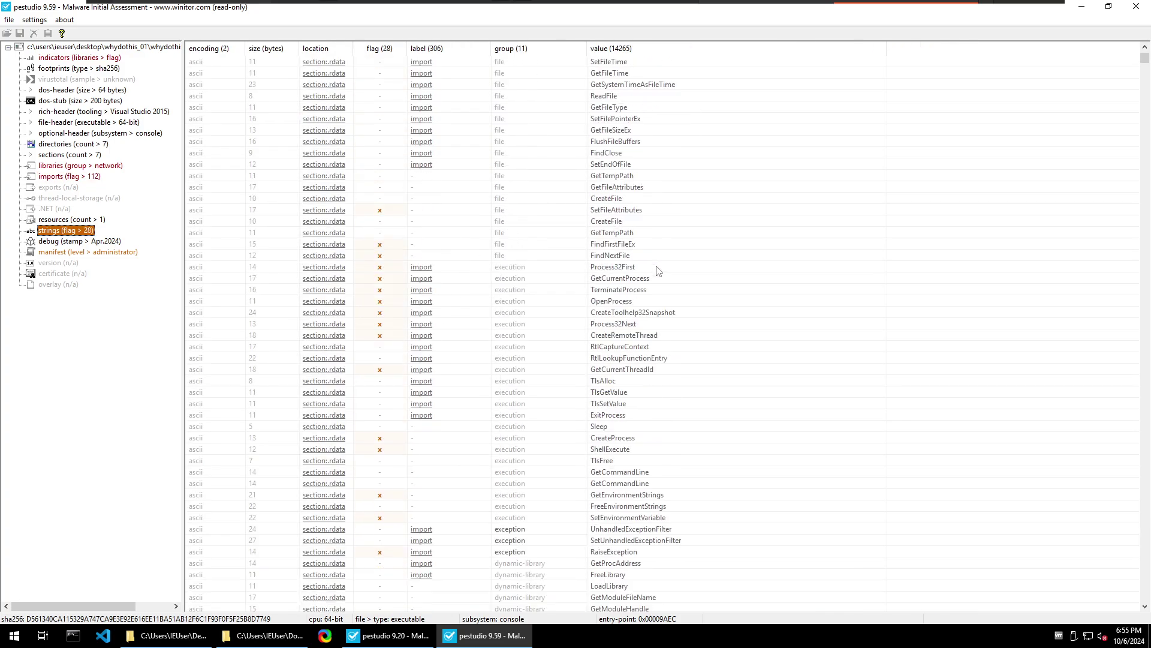
scroll(659, 271, down, 8)
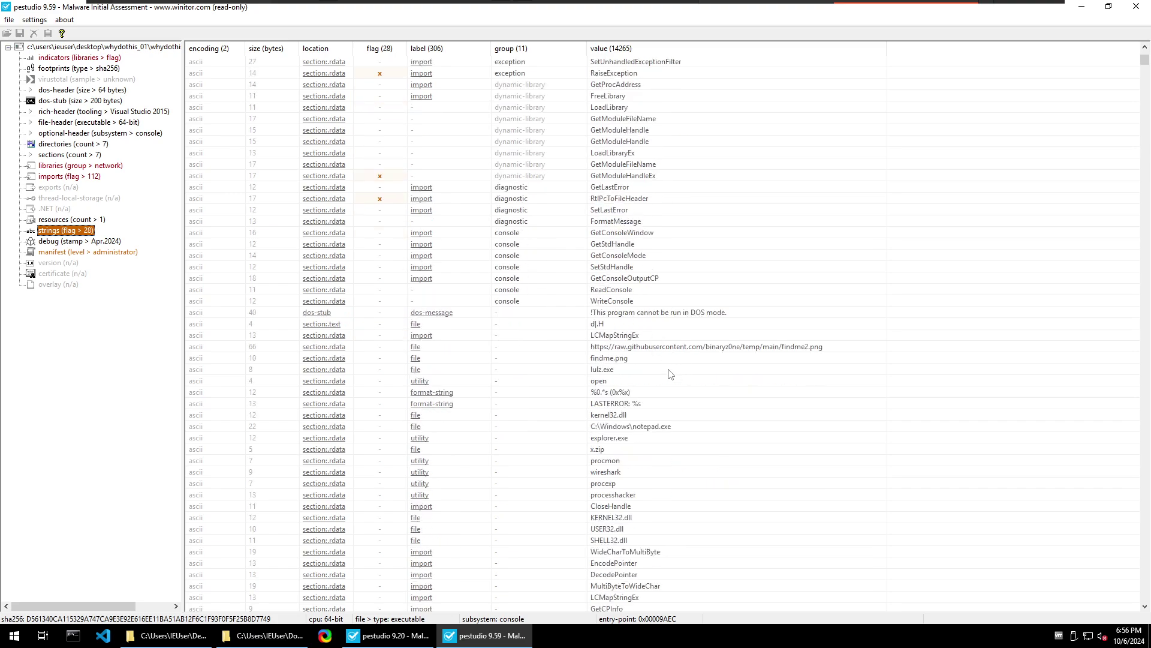
click(643, 346)
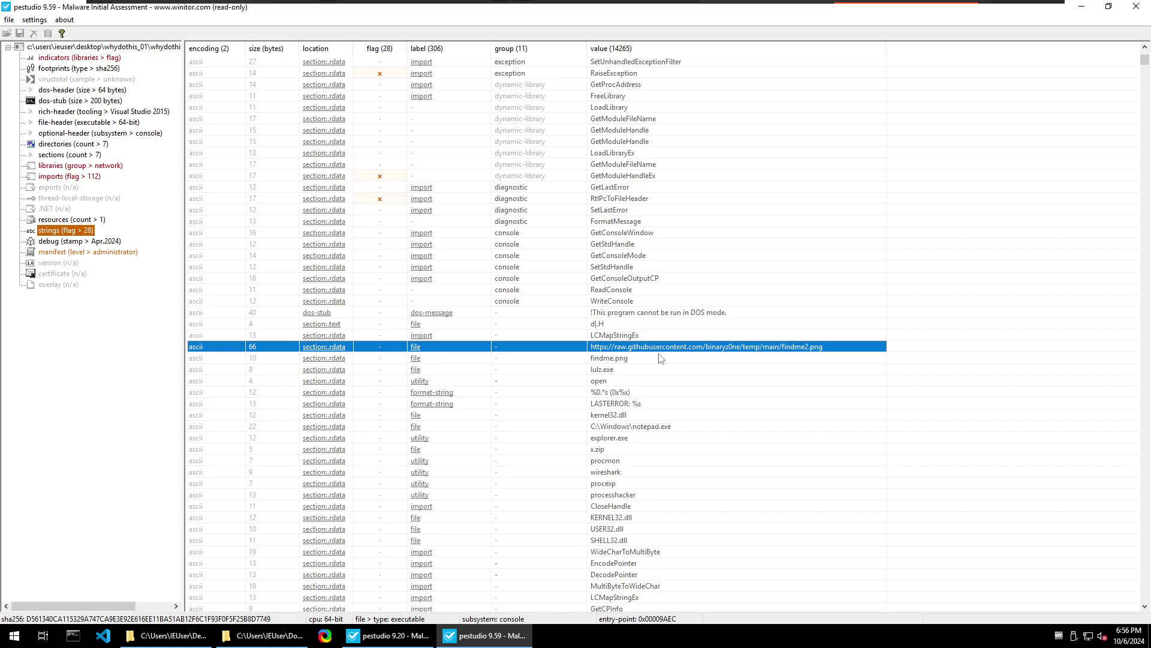
scroll(660, 356, down, 2)
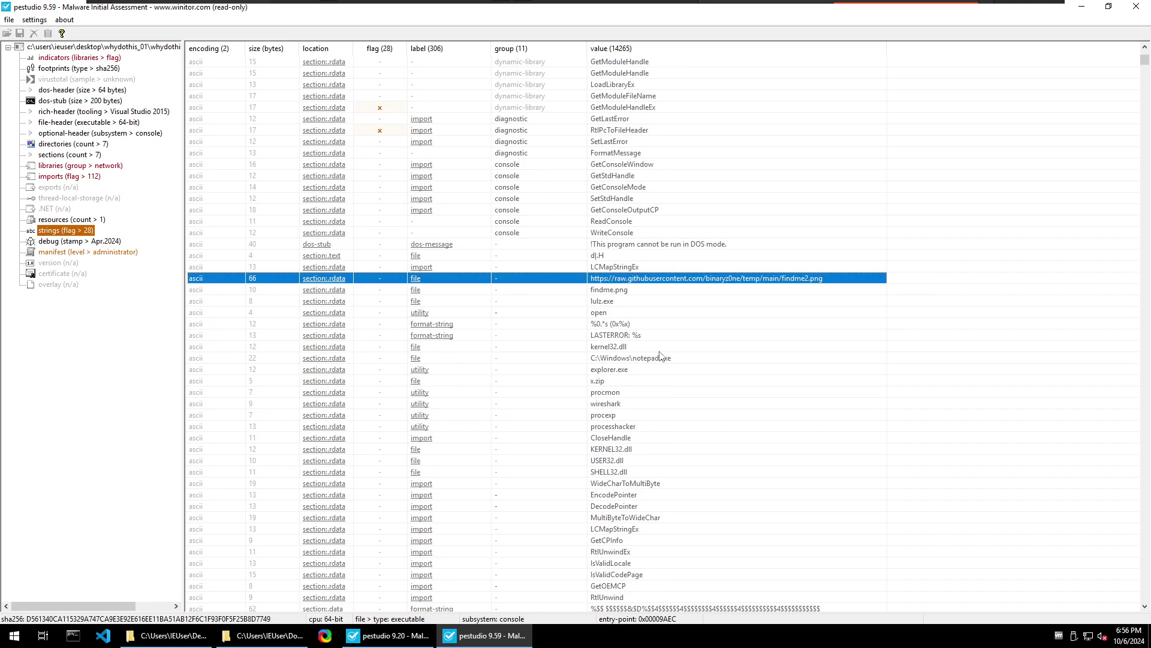
Inspect the lulz.exe, C:\Windows\notepad.exe, explorer.exe, x.zip, procmon, wireshark and processhacker strings one by one
click(603, 302)
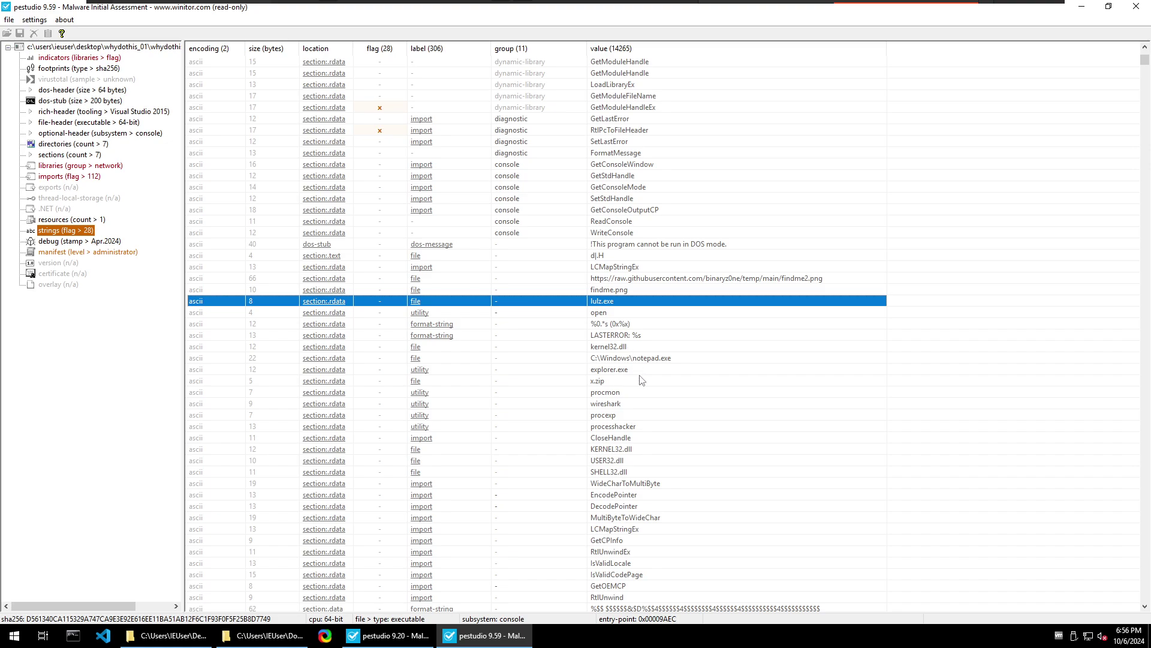
click(626, 360)
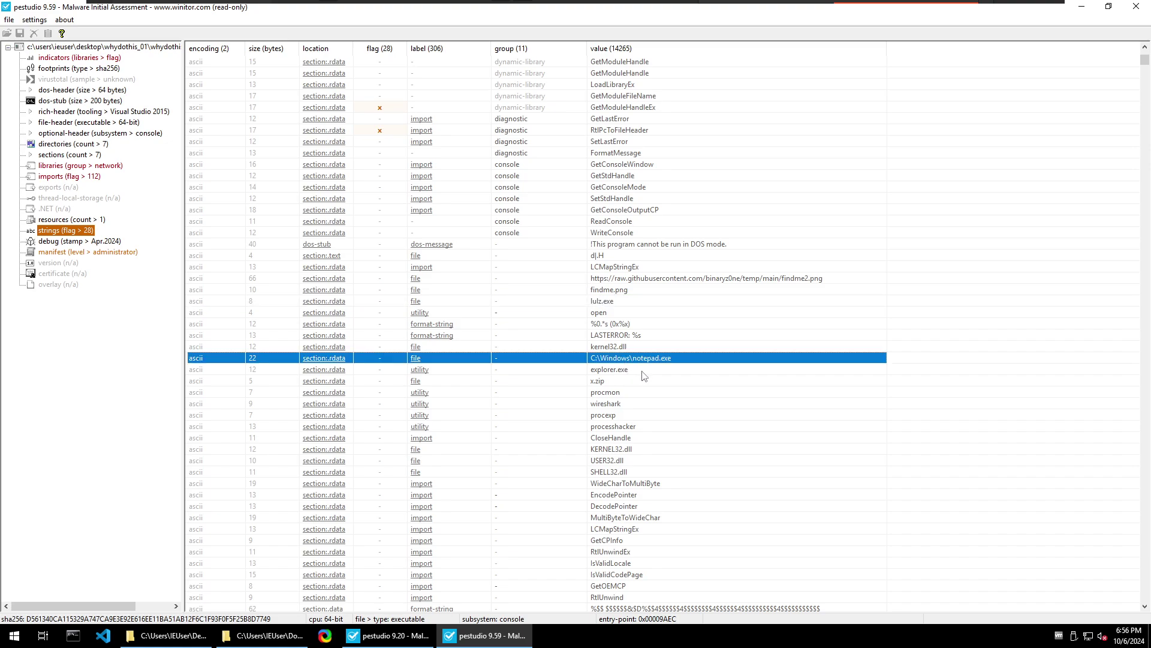
click(620, 372)
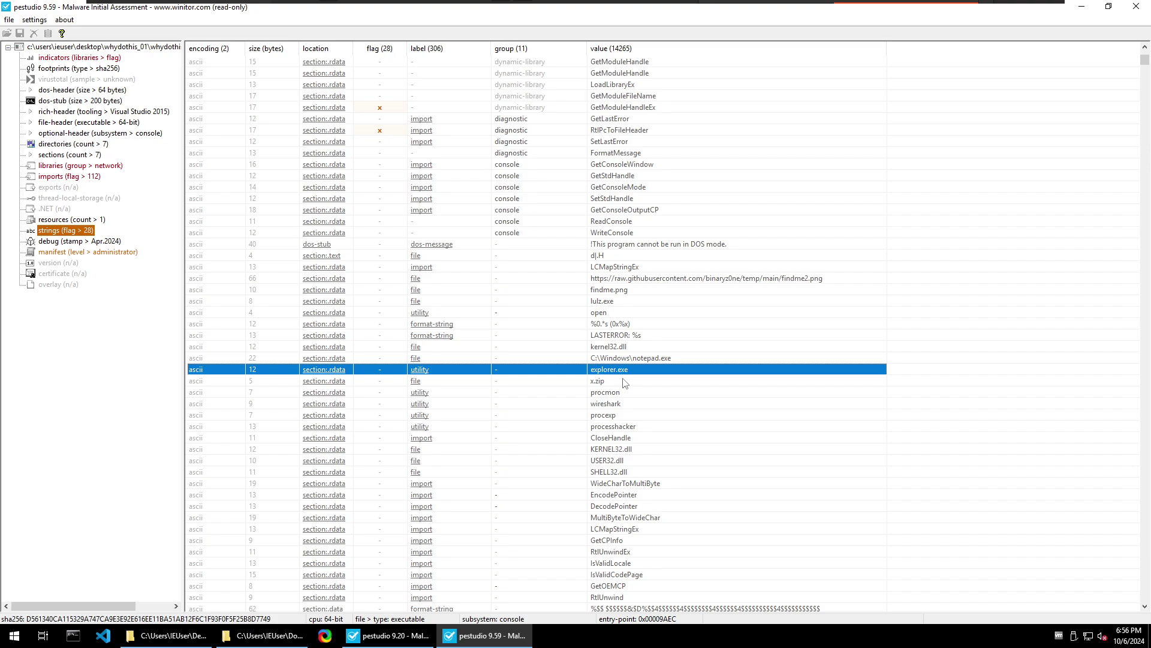
click(606, 382)
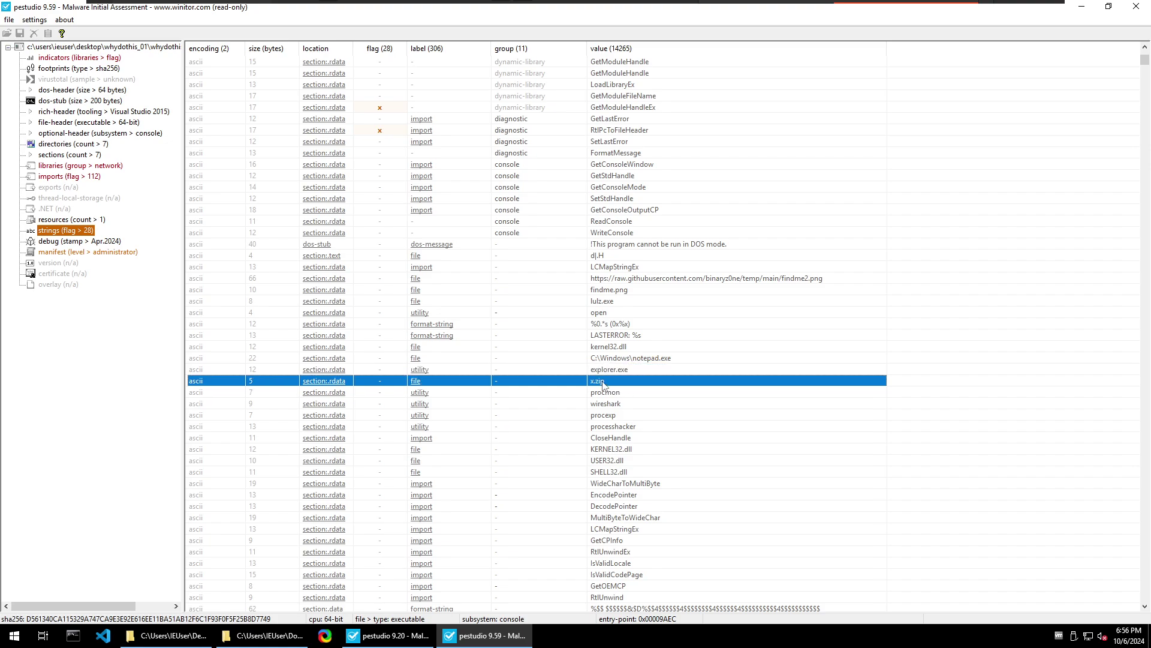
click(614, 394)
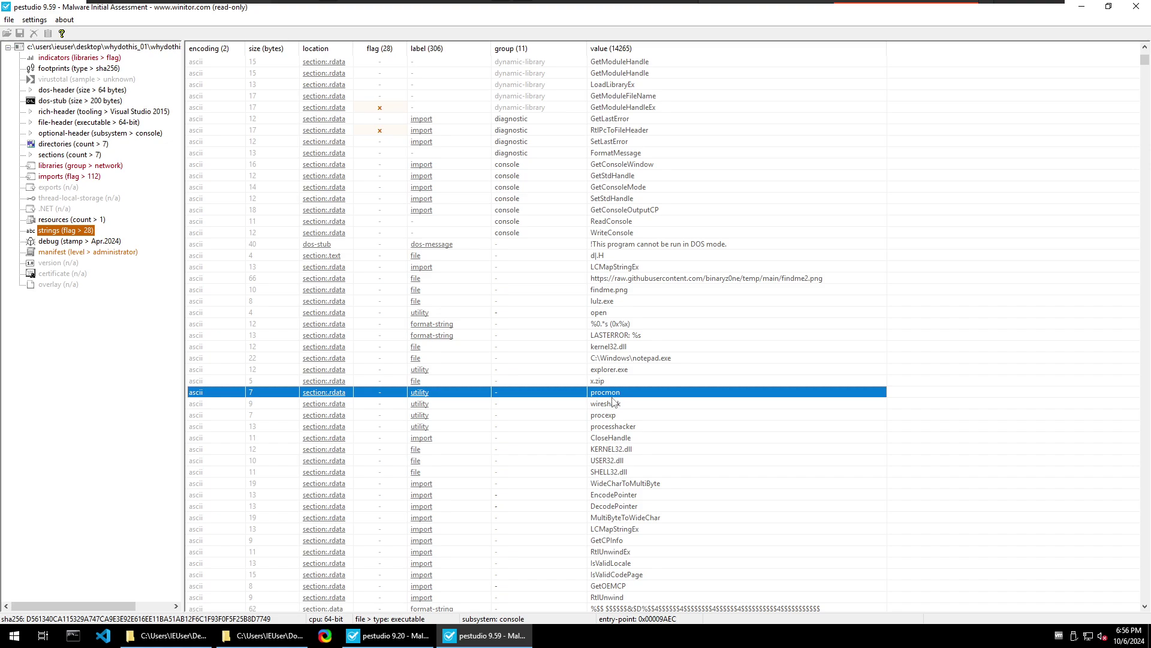
click(618, 406)
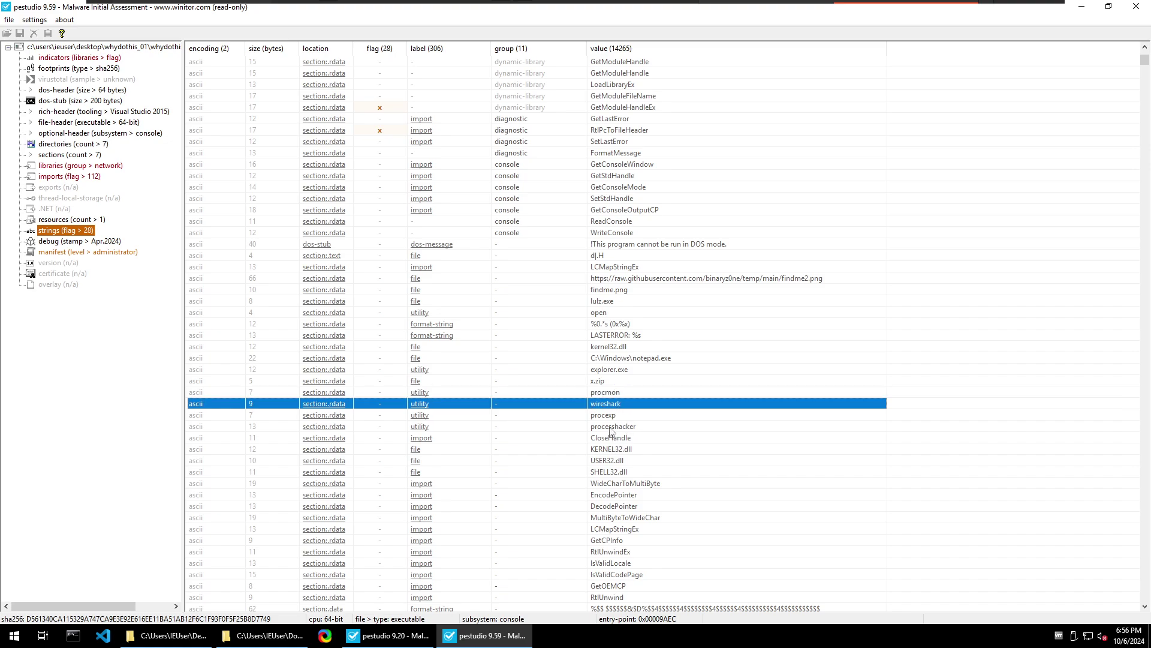
click(612, 428)
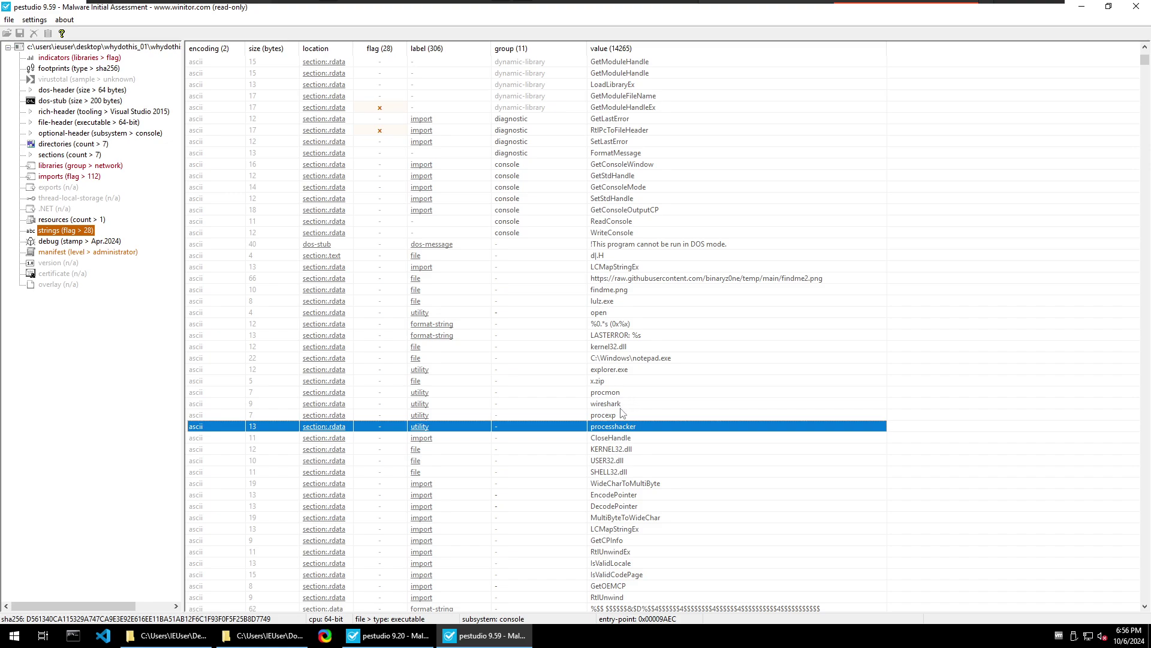
Survey the strings around processhacker, then revisit the C:\Windows\notepad.exe string and the raw.githubusercontent.com findme2.png URL
scroll(622, 413, down, 2)
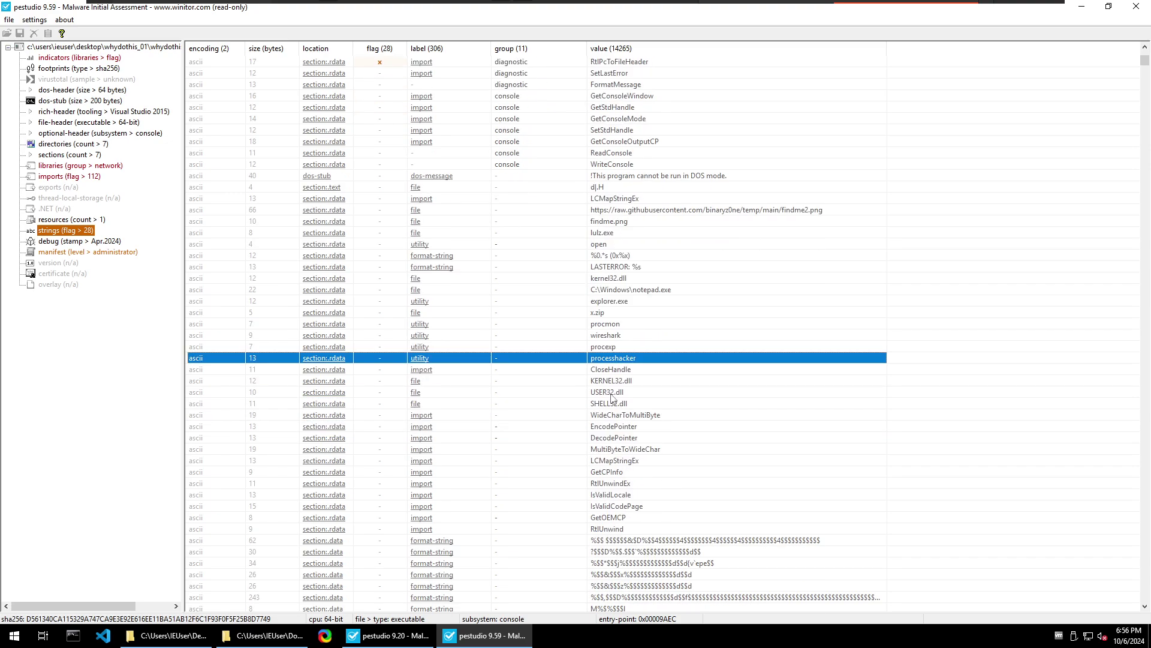
scroll(613, 397, down, 8)
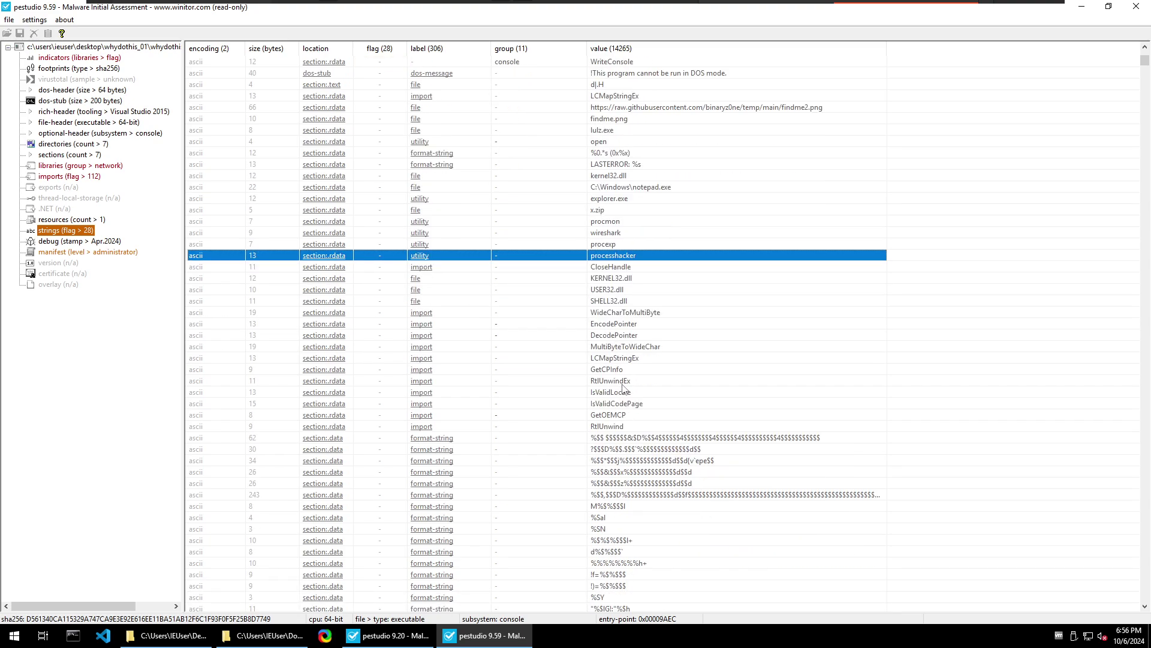
scroll(635, 395, down, 11)
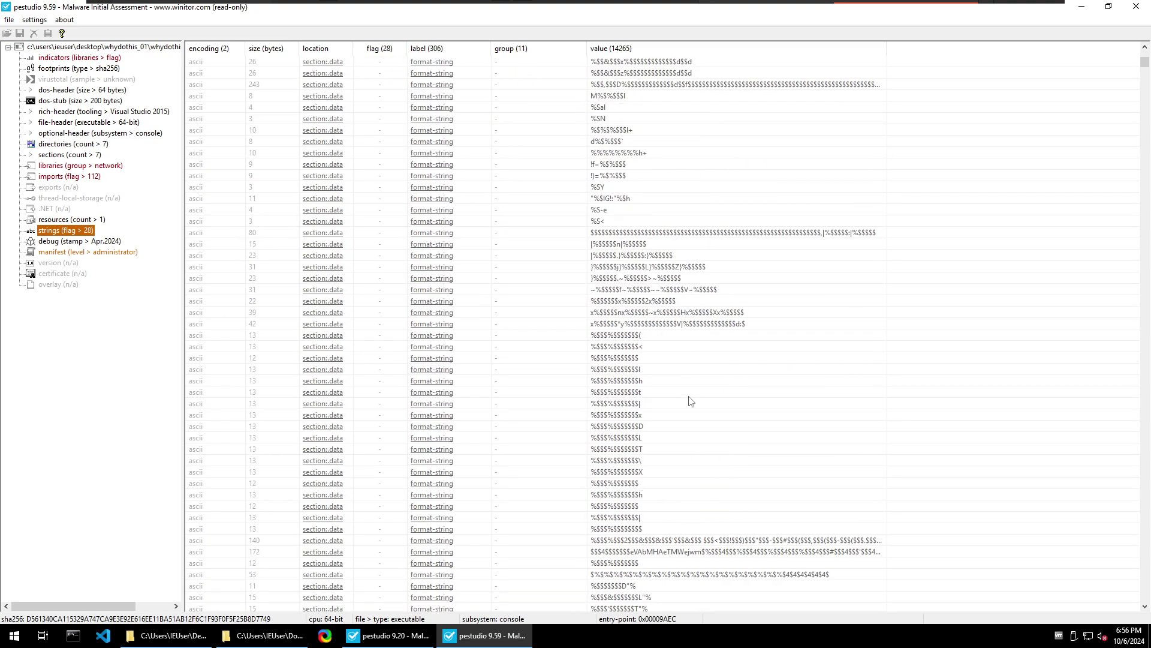
scroll(773, 323, up, 20)
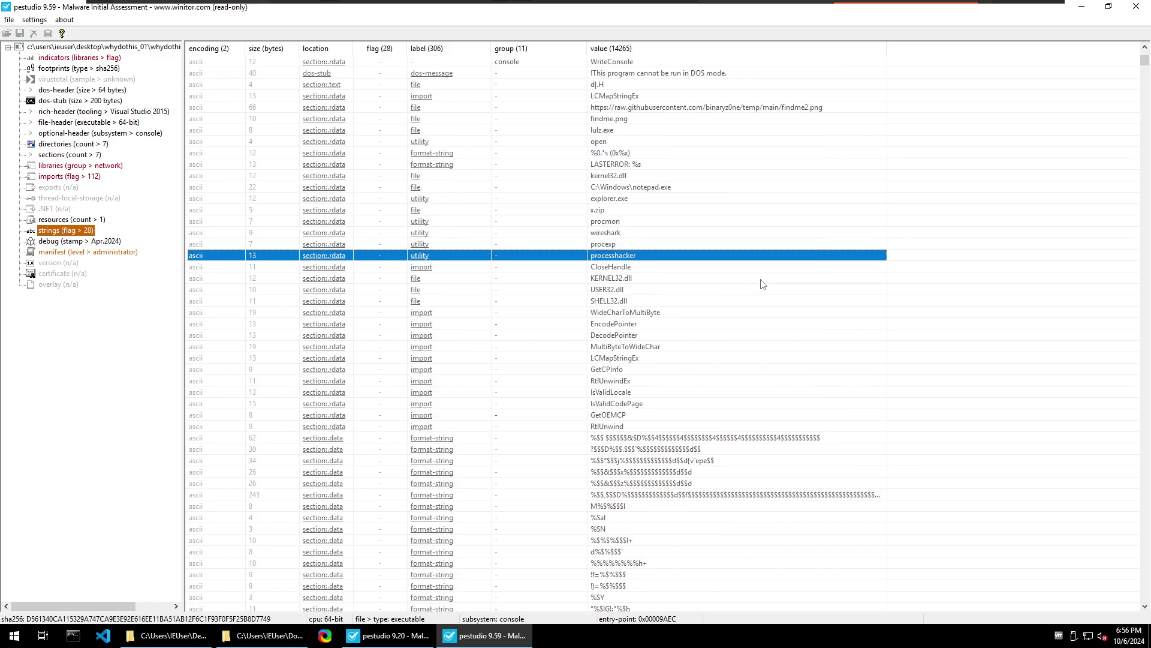
scroll(737, 266, up, 20)
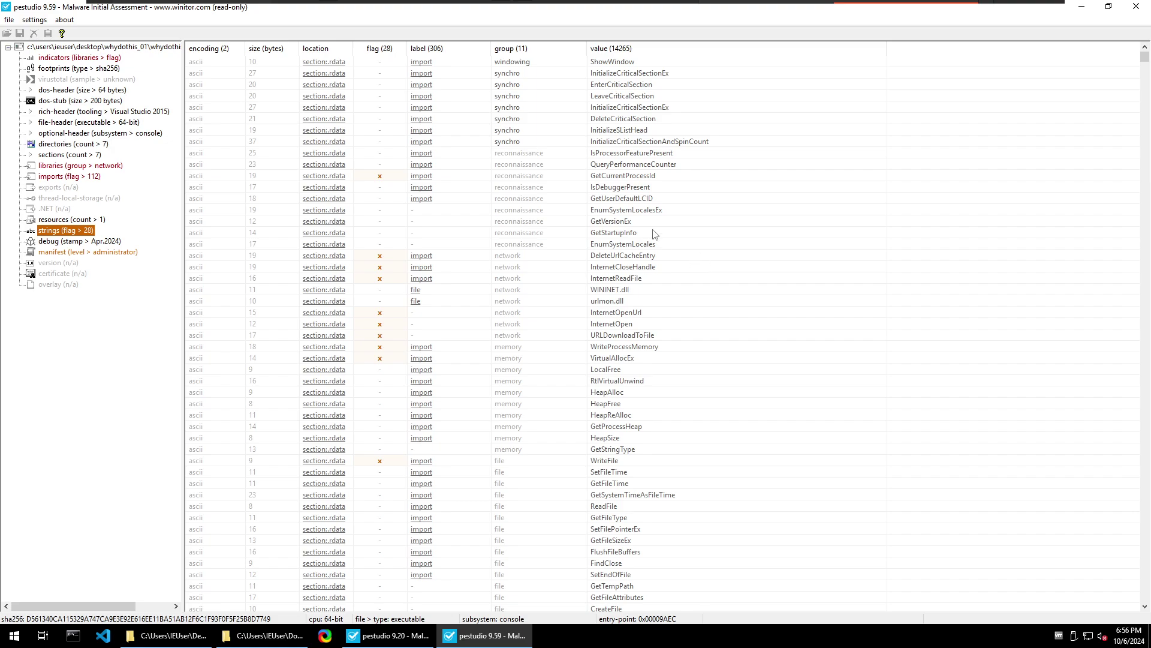
scroll(698, 333, down, 11)
scroll(719, 360, down, 16)
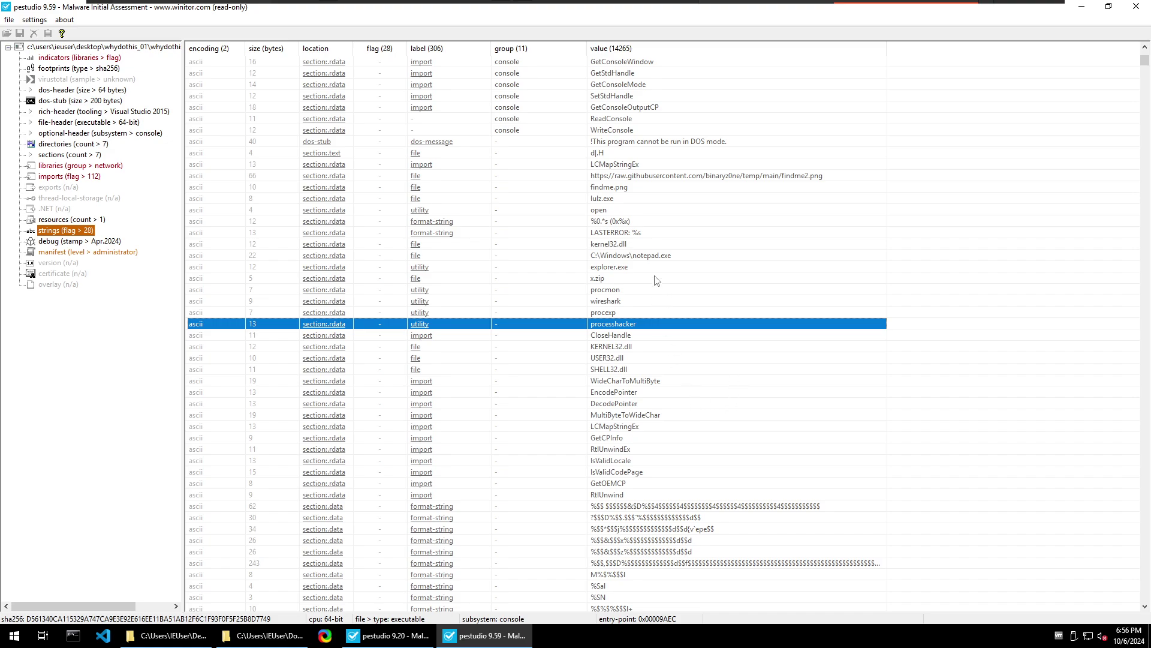
click(630, 257)
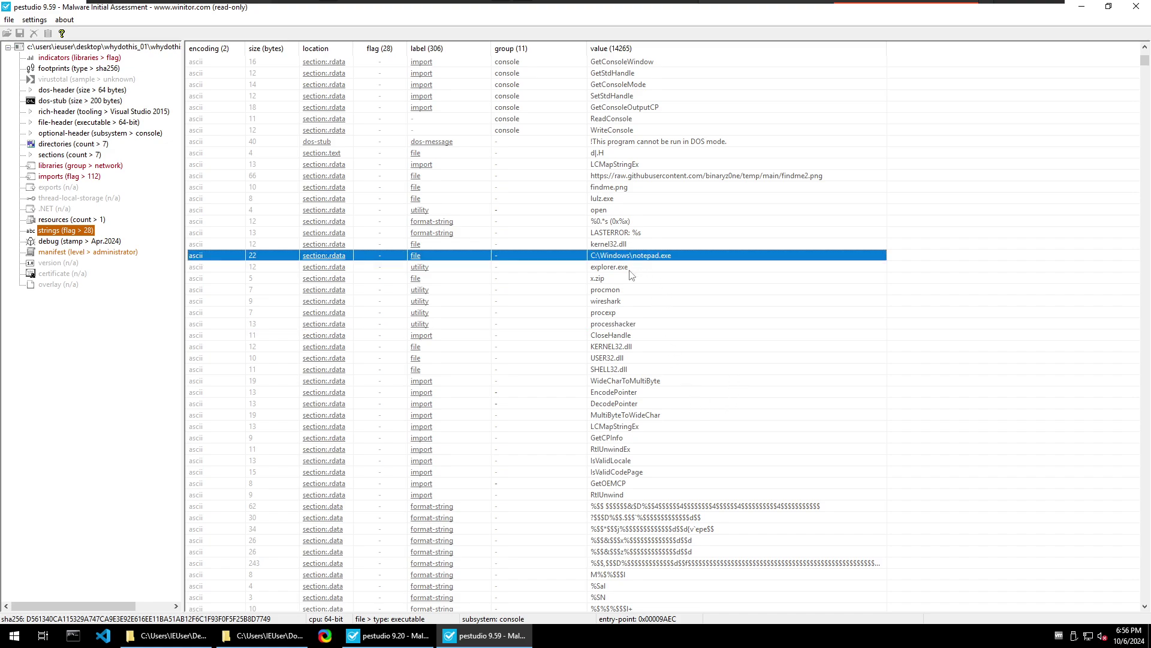
click(811, 180)
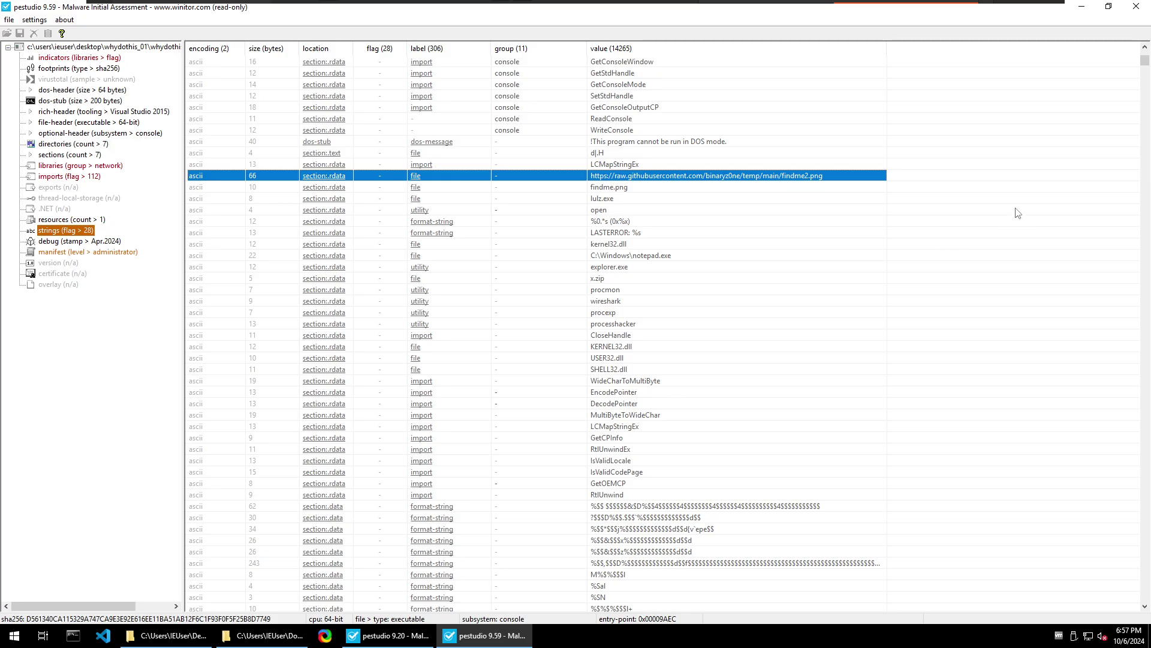
Close pestudio 9.59 and the folder window containing its program files
click(1138, 9)
click(566, 360)
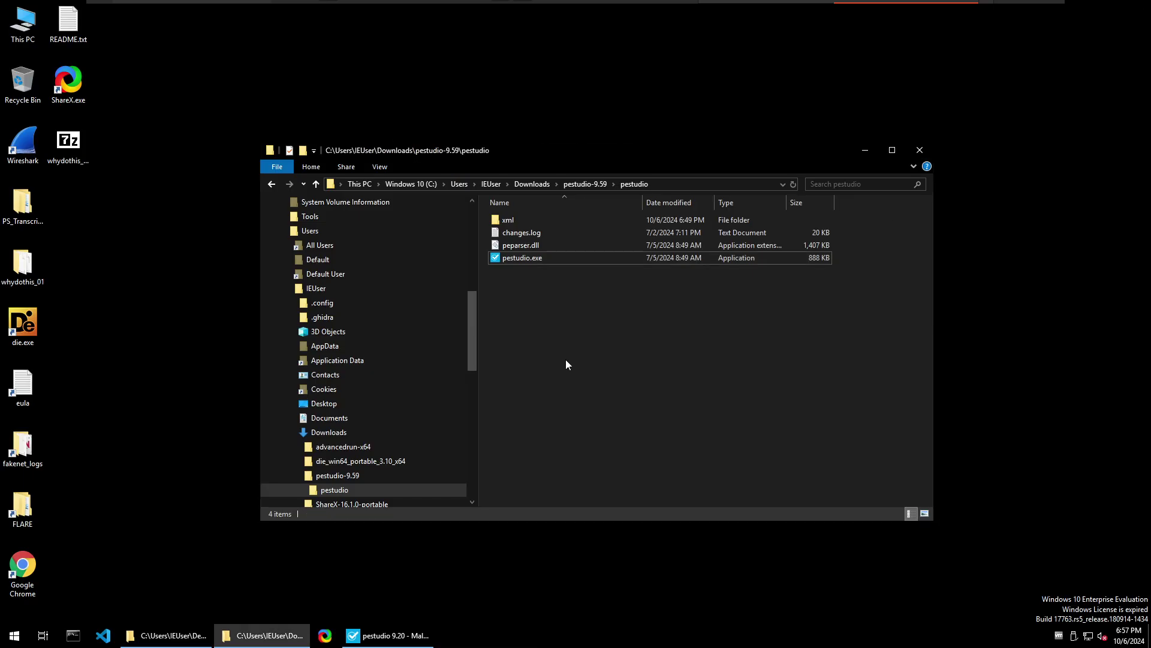
click(919, 150)
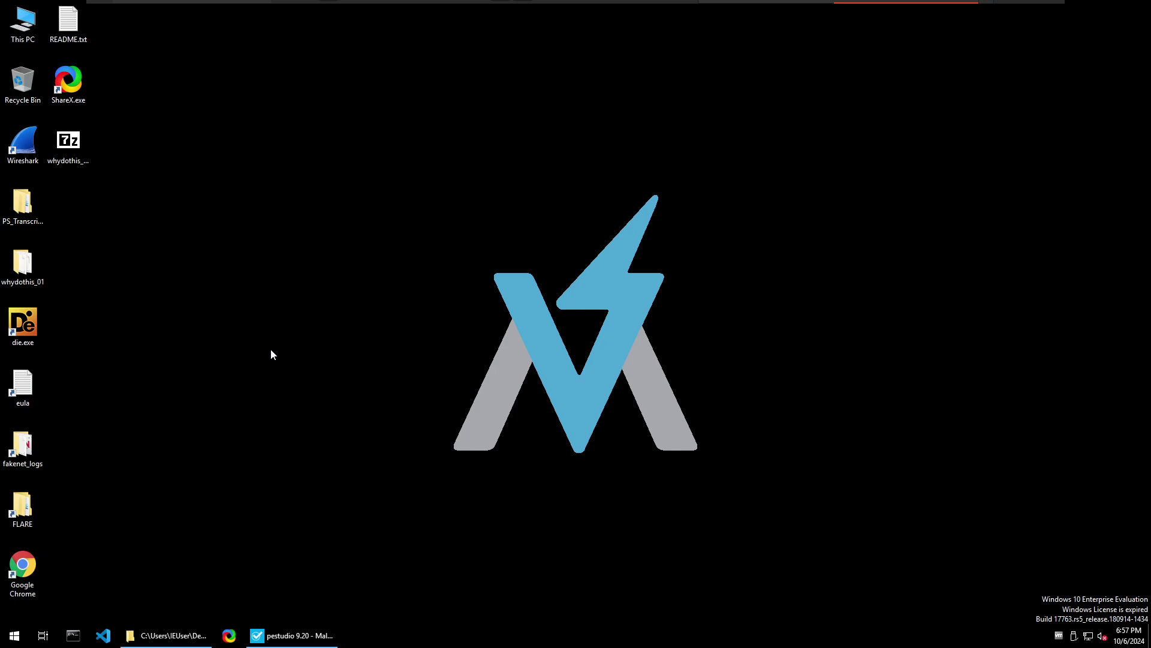
Rename whydothis_01 - Copy.bin to whydothis_01.exe in the whydothis_01 folder and minimise the folder window
click(180, 633)
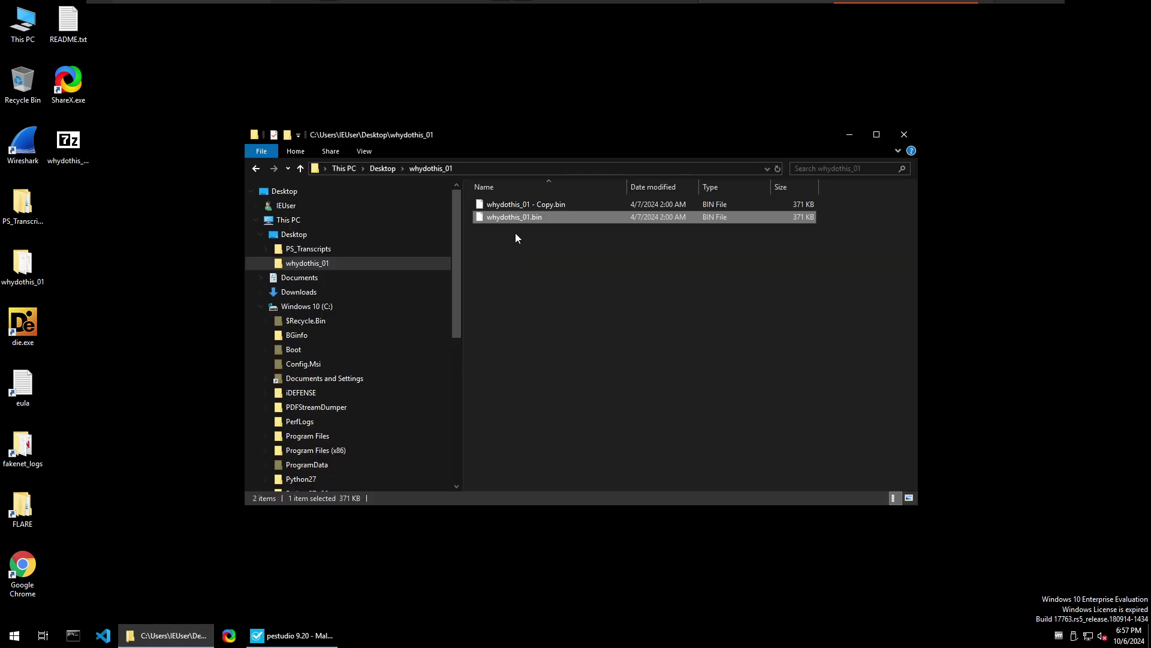
click(528, 209)
click(529, 208)
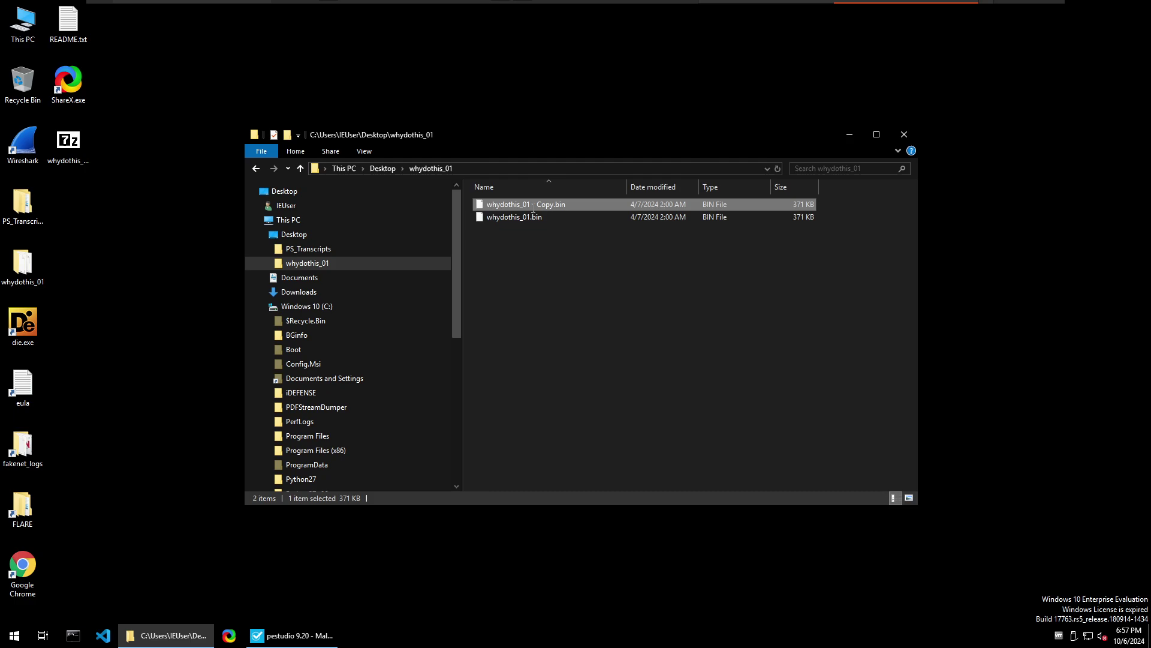
click(531, 204)
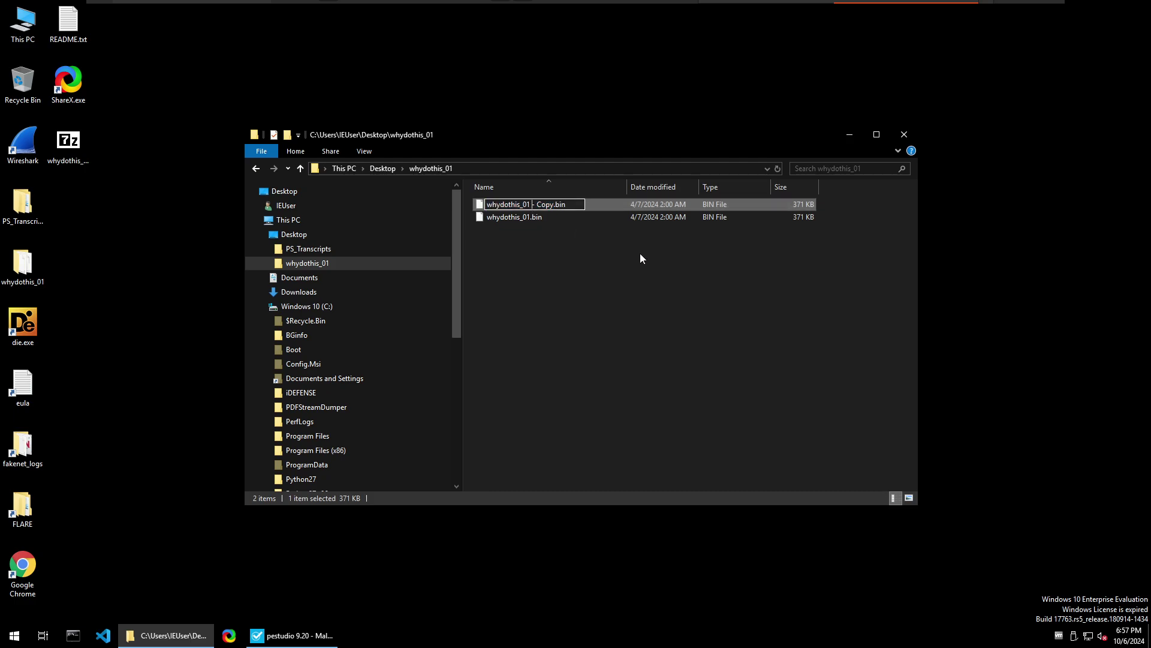
key(shift+End)
text(.exe)
key(Return)
key(Return)
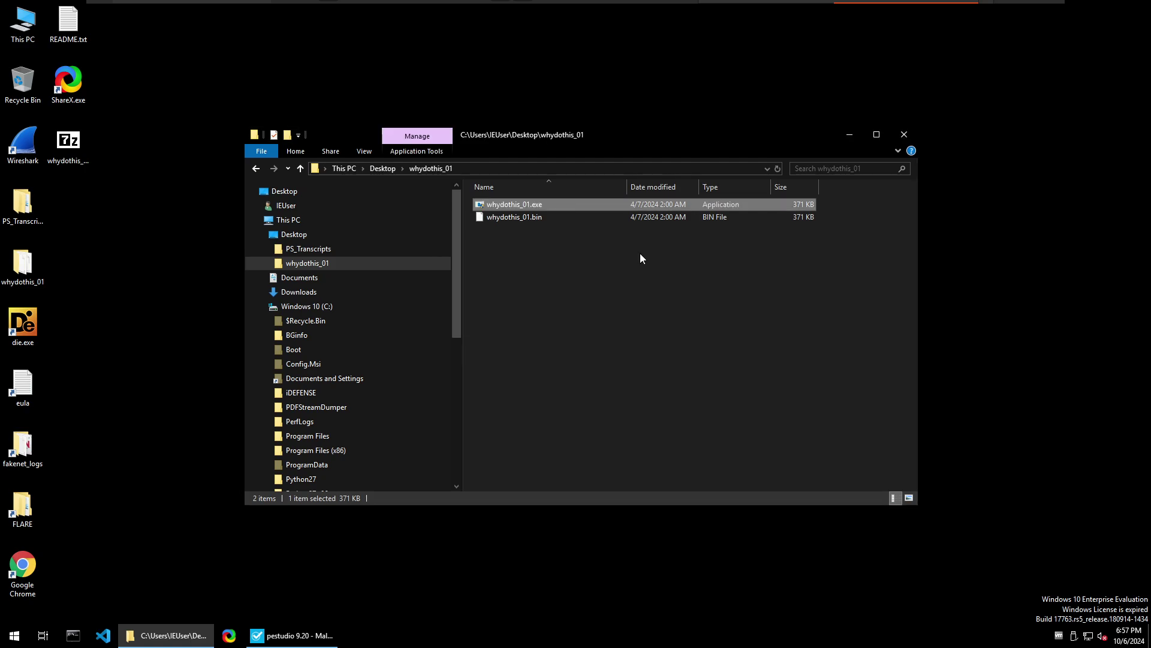
click(624, 312)
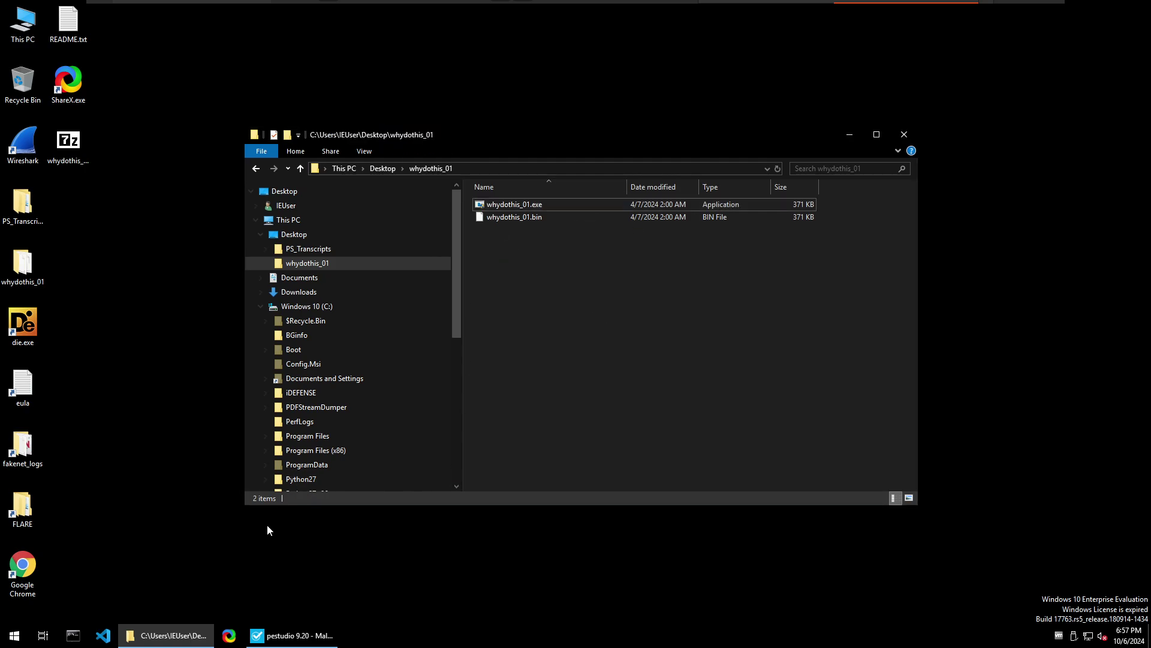
click(166, 635)
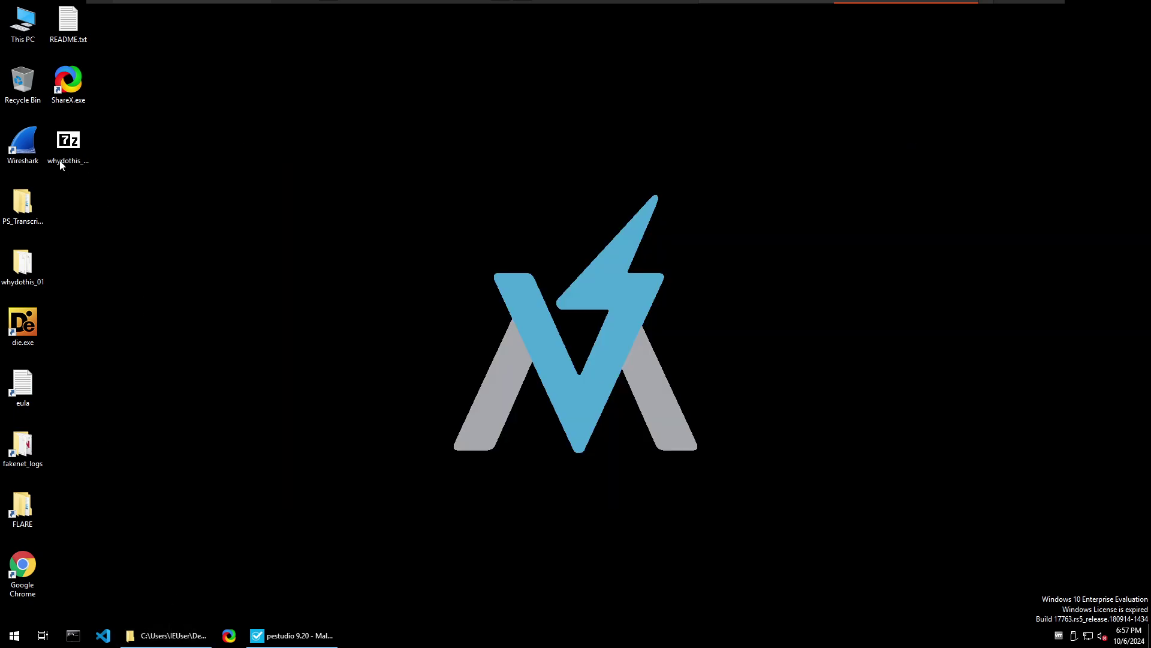
Launch Process Explorer (procexp) as administrator and collapse the wininit.exe process tree
click(14, 635)
text(proce)
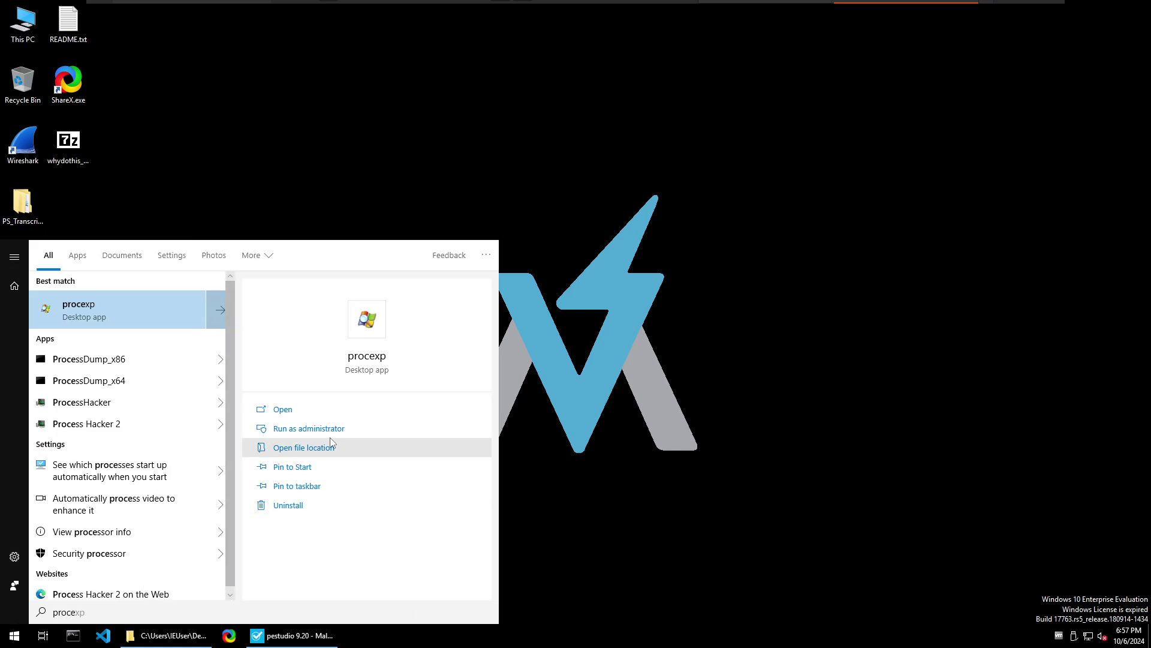
click(437, 428)
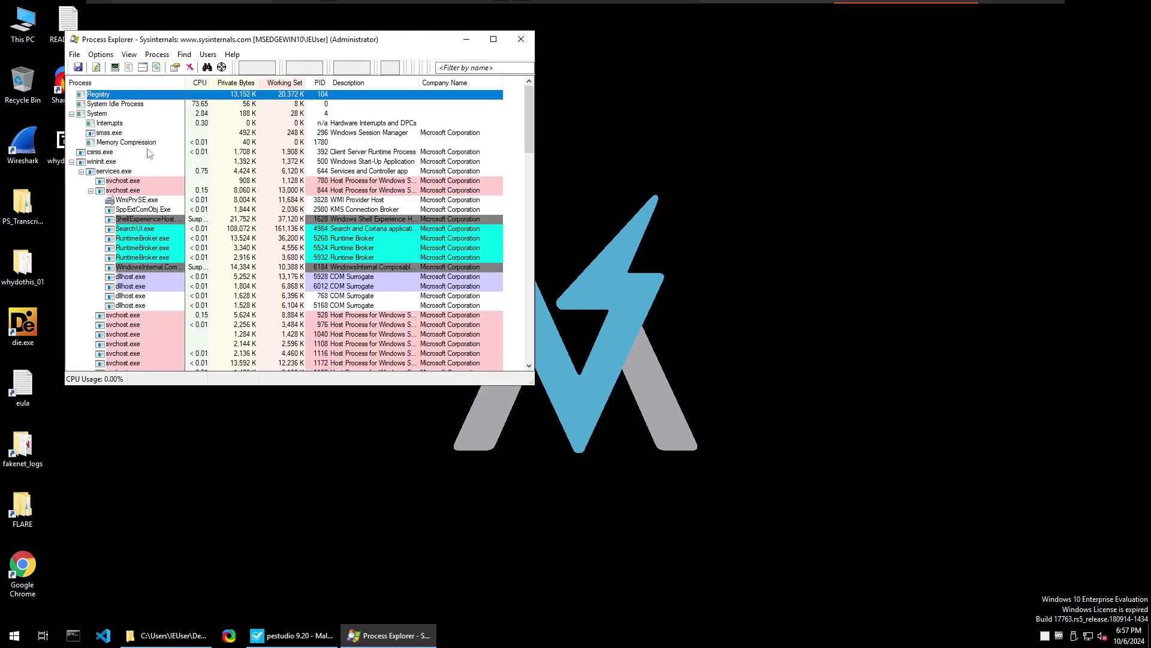
click(72, 162)
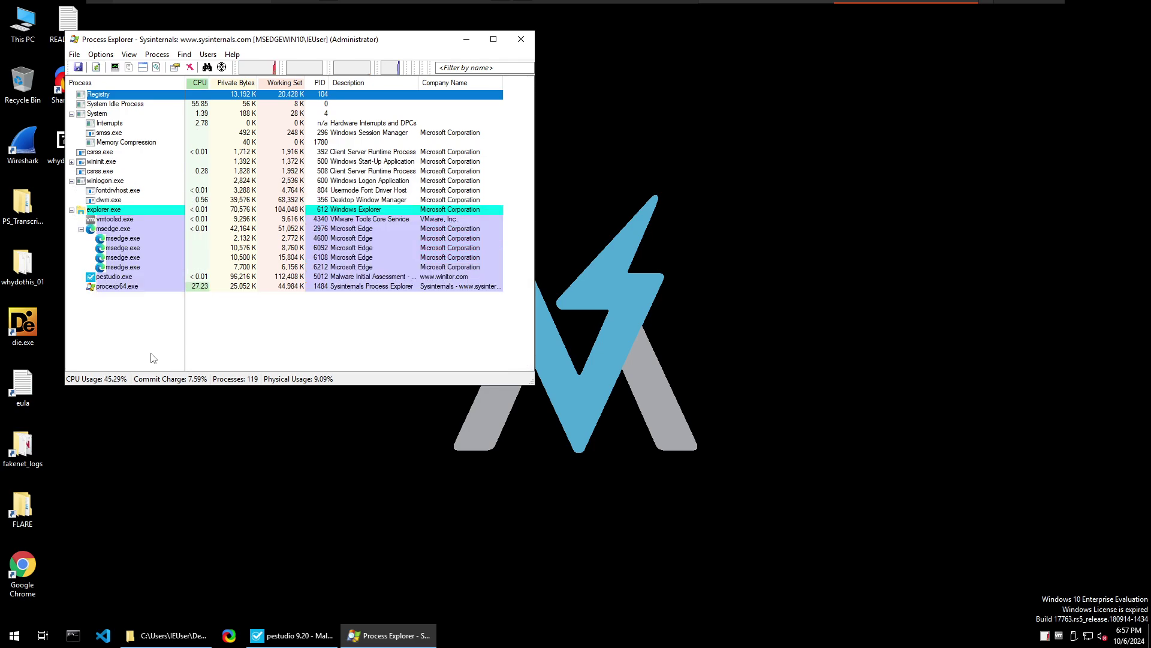
Launch ProcessHacker as administrator and move its window beside Process Explorer
click(14, 634)
text(proc)
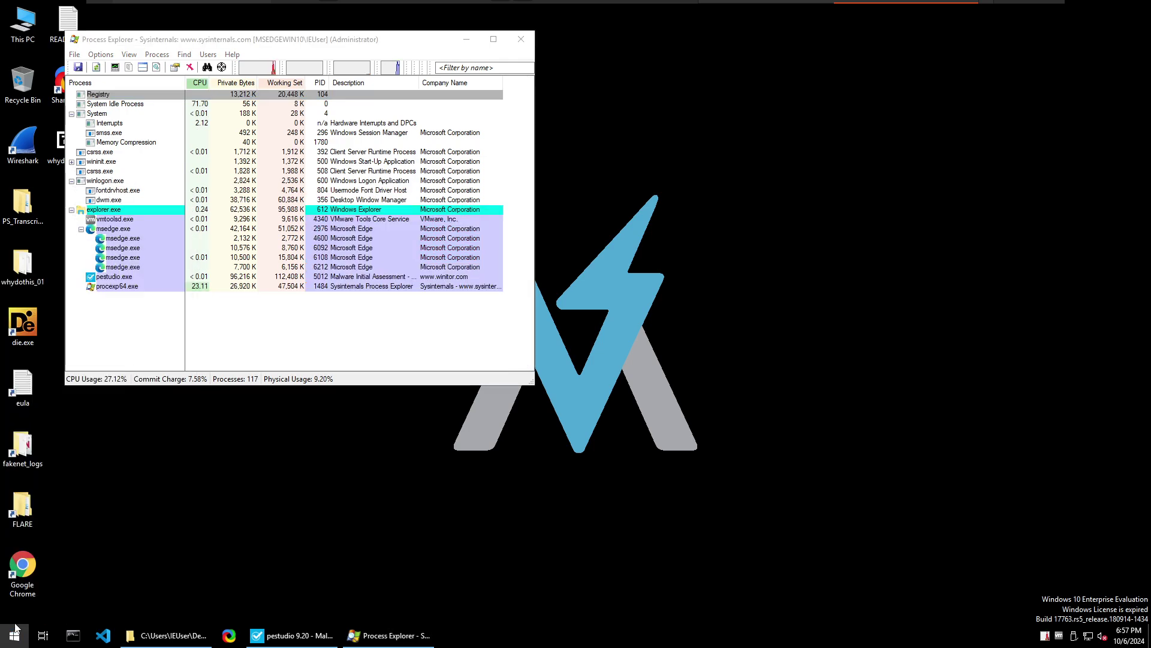
text(ess)
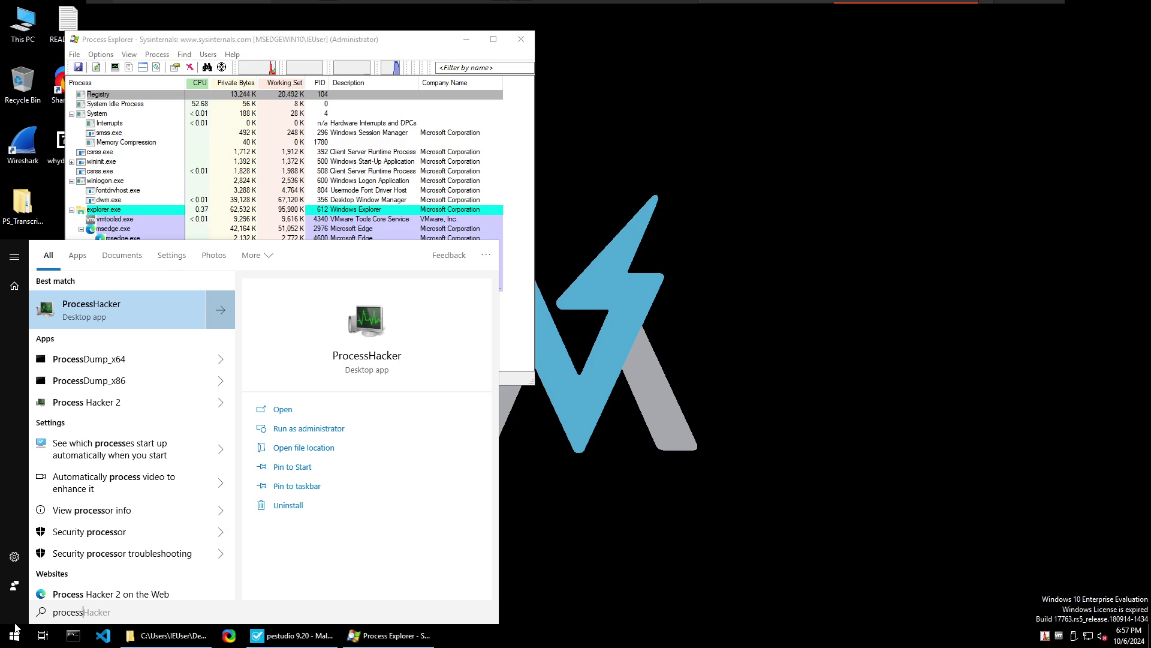
click(336, 431)
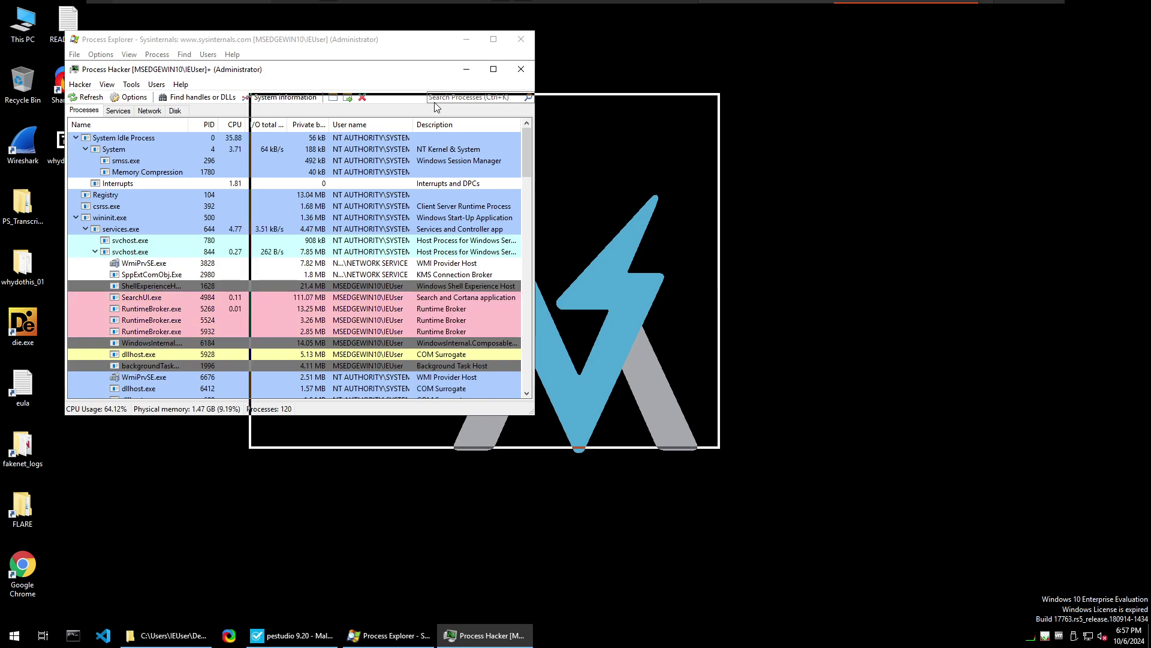
drag(764, 80, 746, 70)
Collapse the msedge.exe tree under explorer.exe in Process Hacker and arrange both process monitor windows side by side
scroll(703, 286, down, 7)
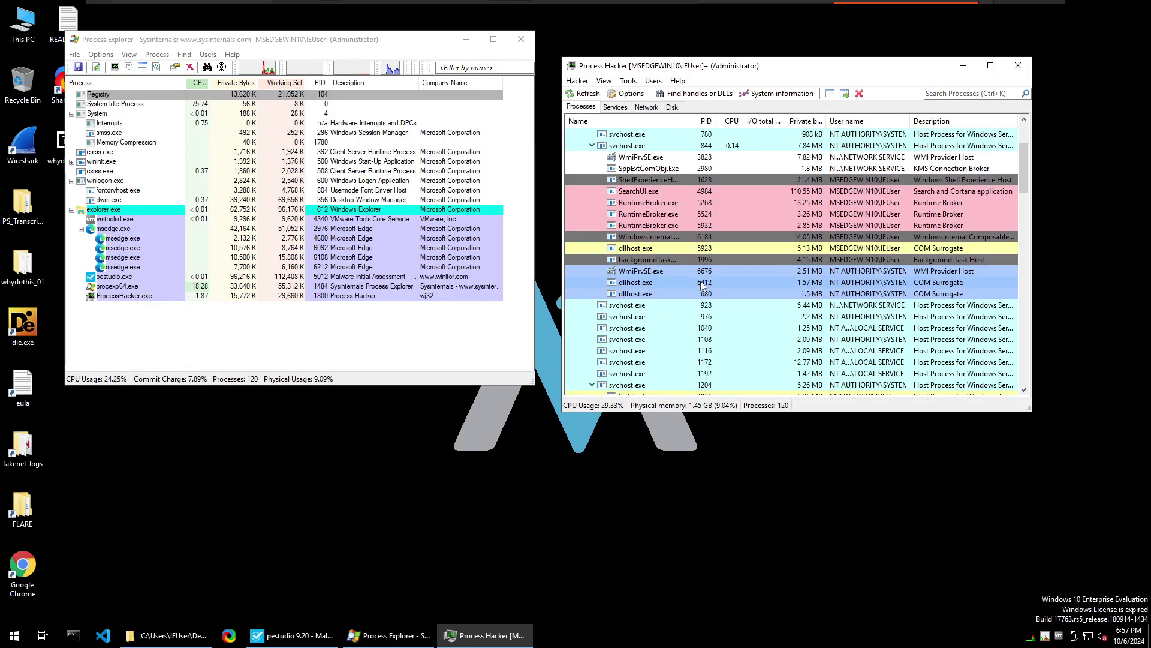
scroll(714, 305, down, 10)
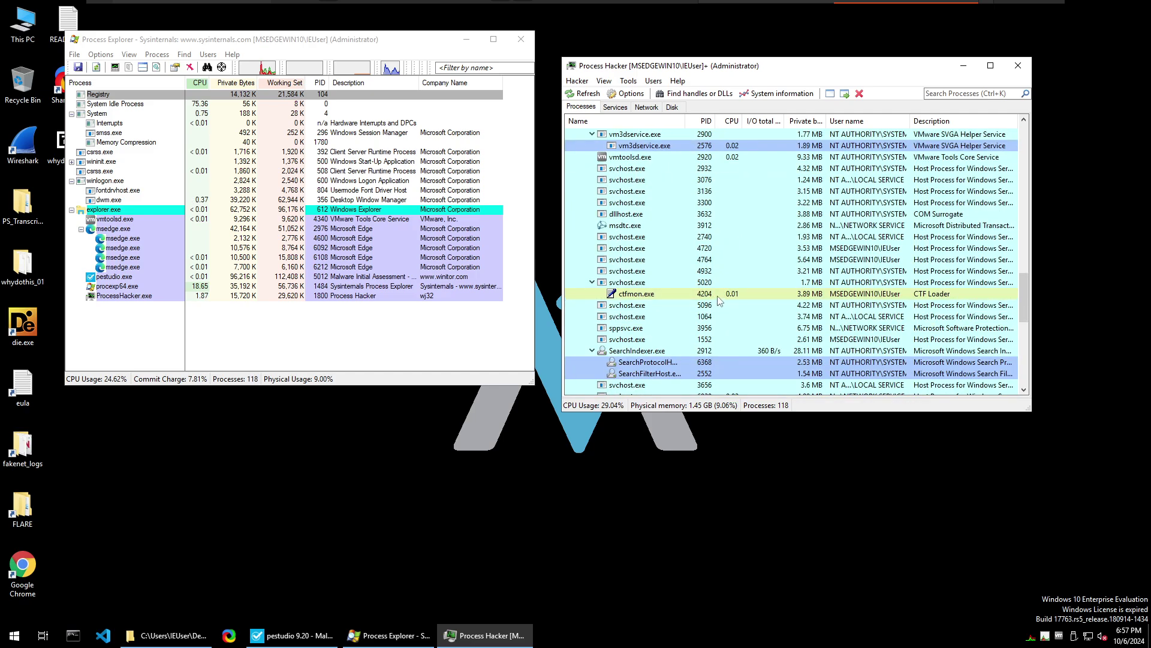
scroll(723, 327, down, 5)
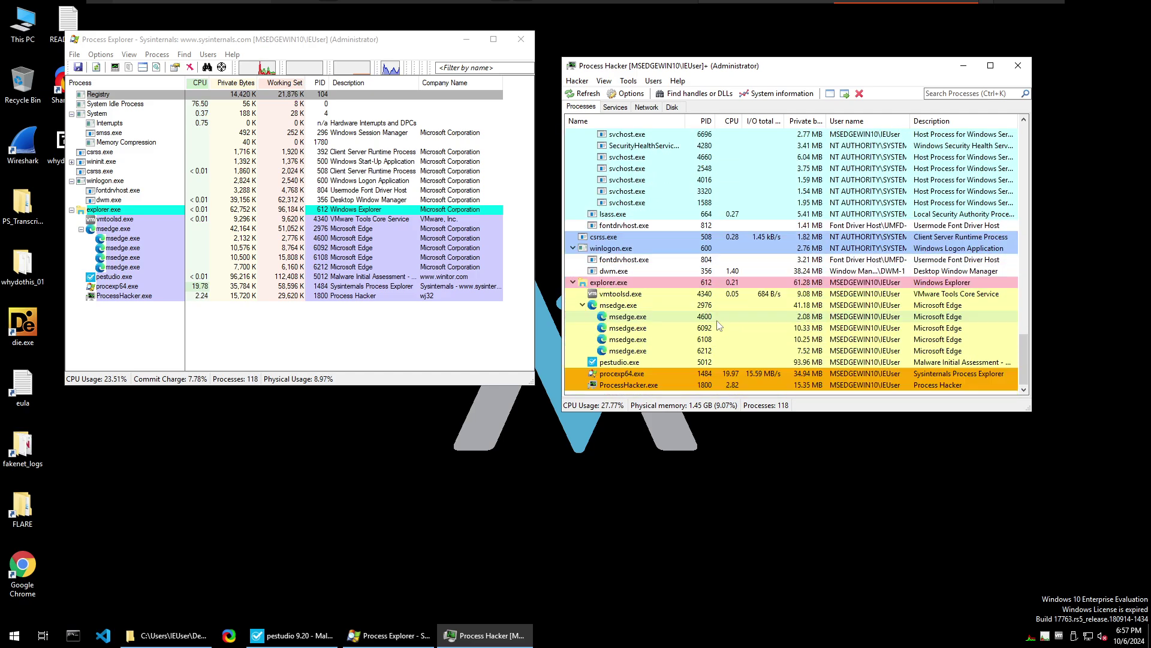
click(583, 306)
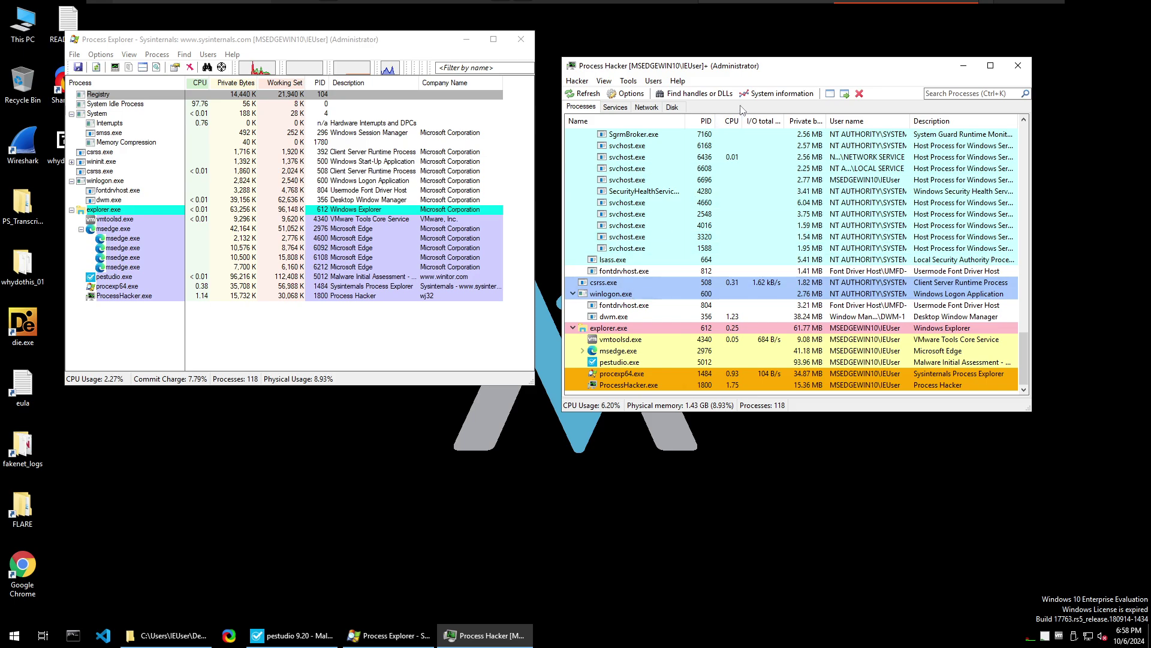
drag(803, 71, 877, 54)
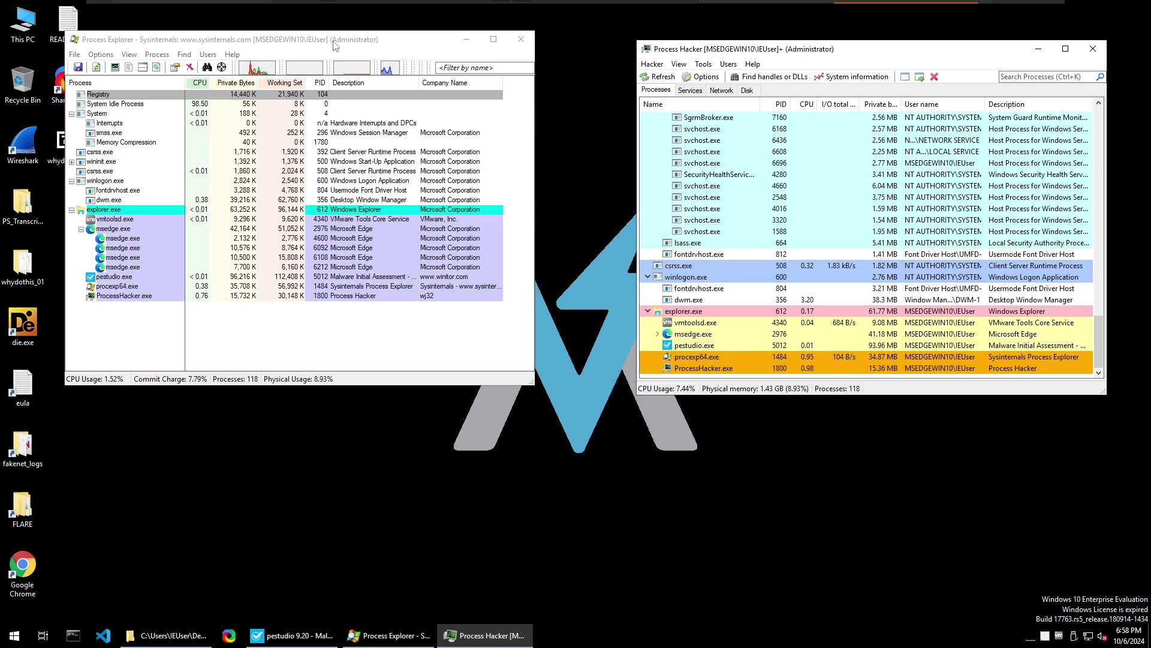
drag(290, 44, 367, 54)
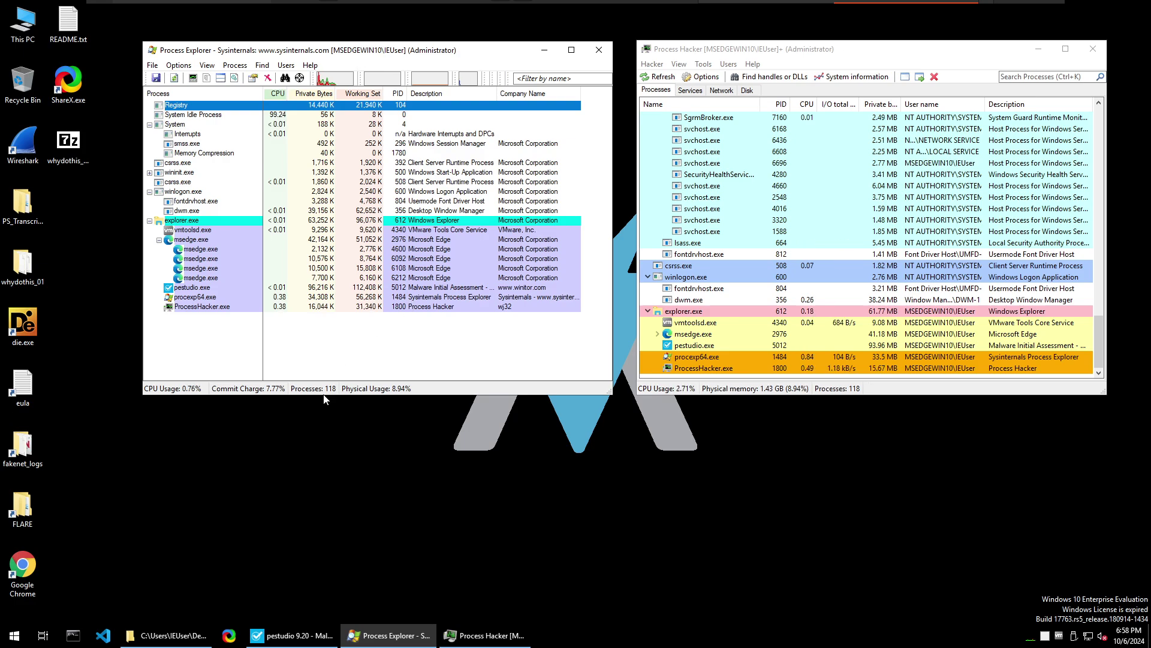
Launch Process Monitor (procmon) as administrator and clear its captured events
click(14, 635)
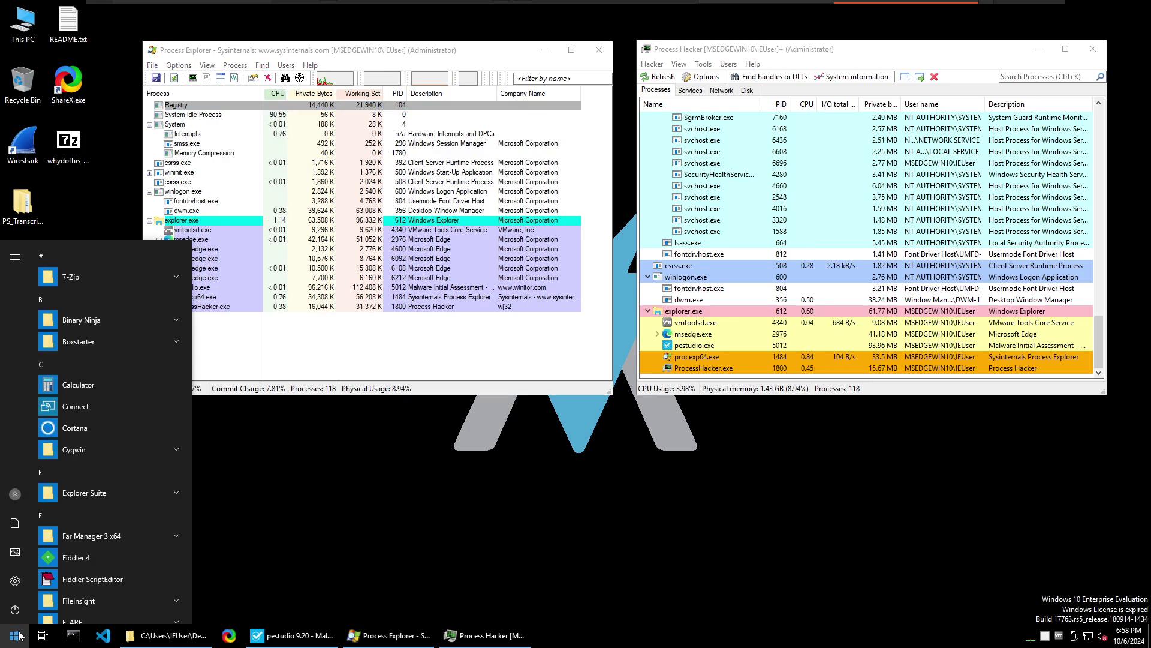
text(procm)
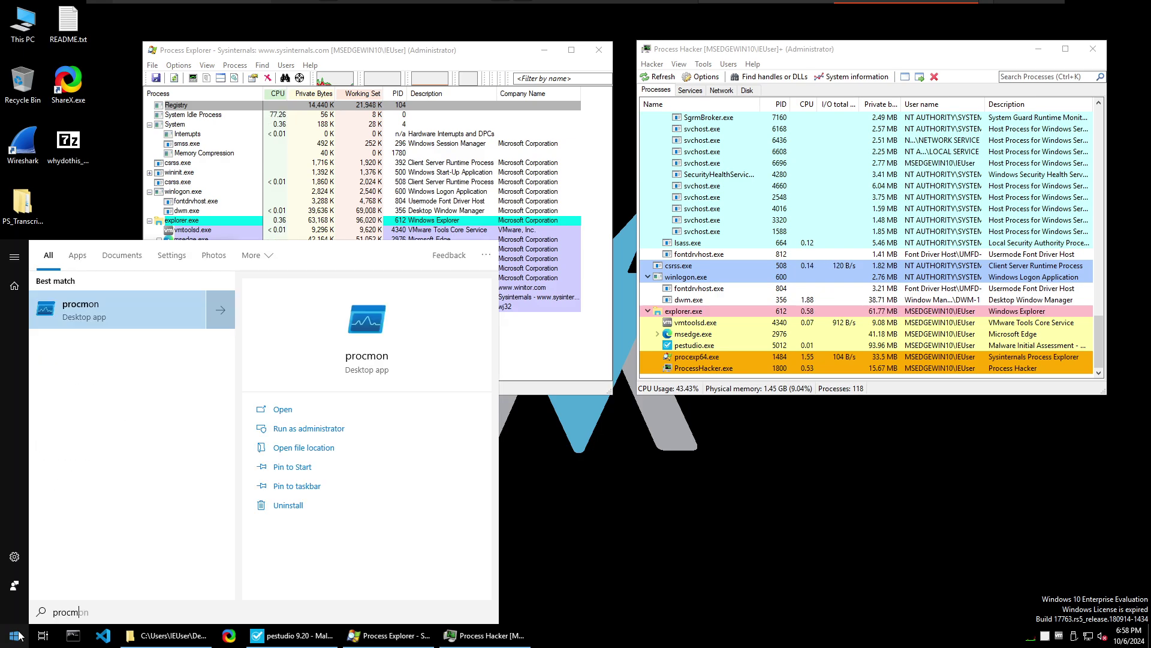
click(352, 431)
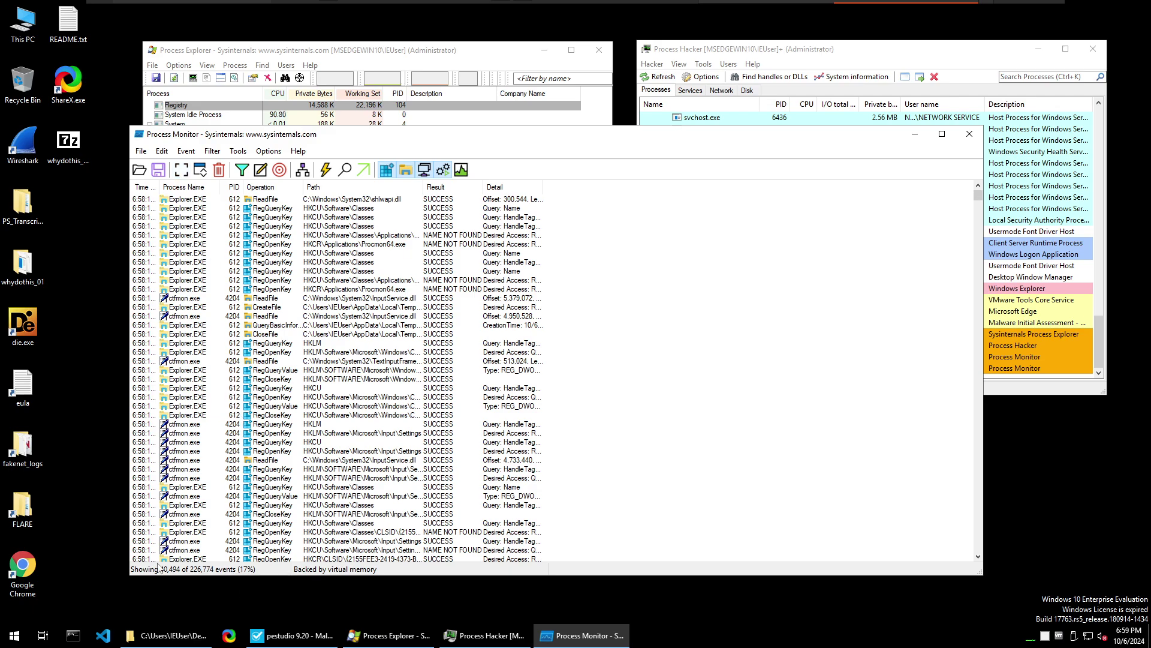
click(219, 171)
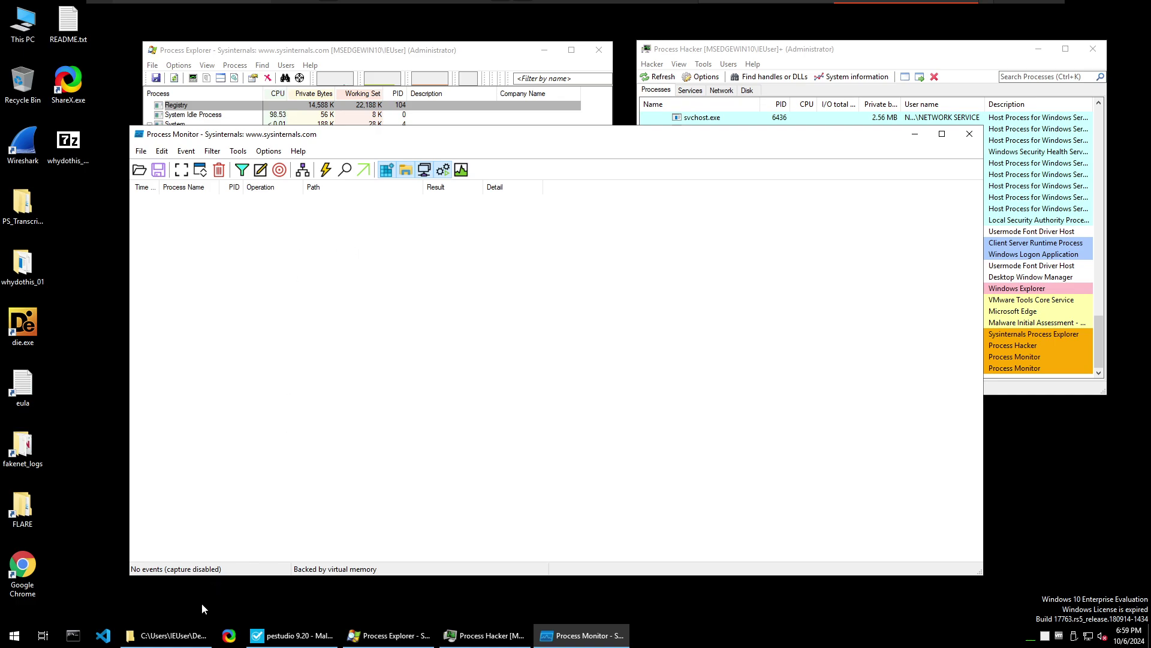
Copy the file name whydothis_01.exe from the whydothis_01 folder without renaming the file, and minimise the folder window
click(177, 635)
click(519, 218)
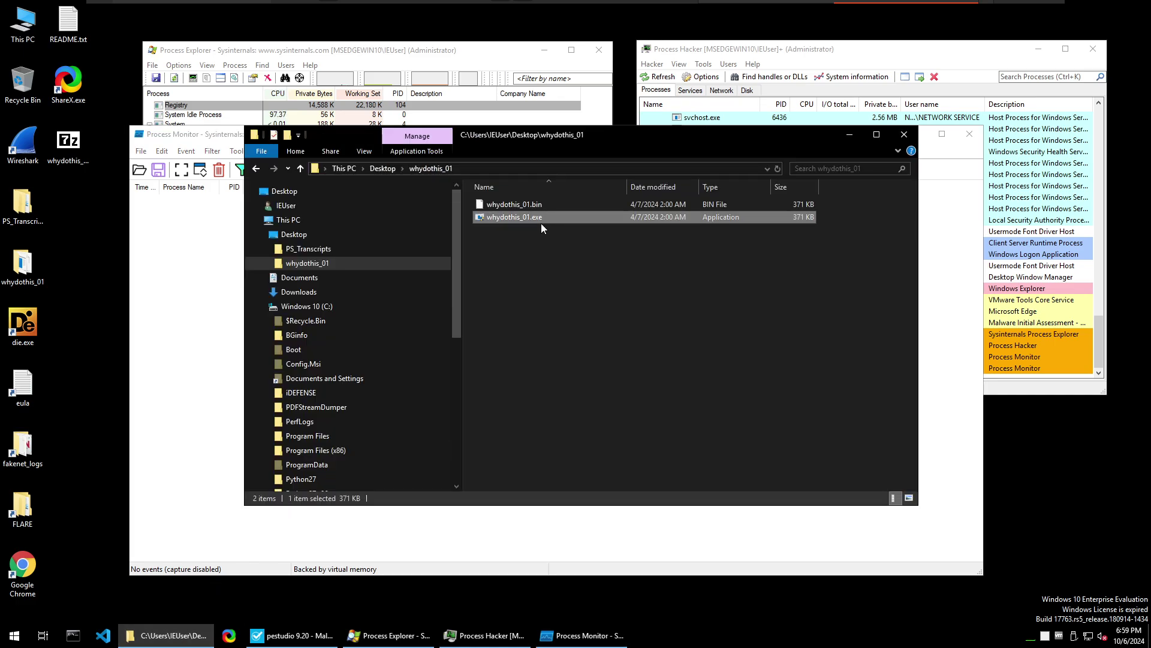
key(F2)
key(ctrl+c)
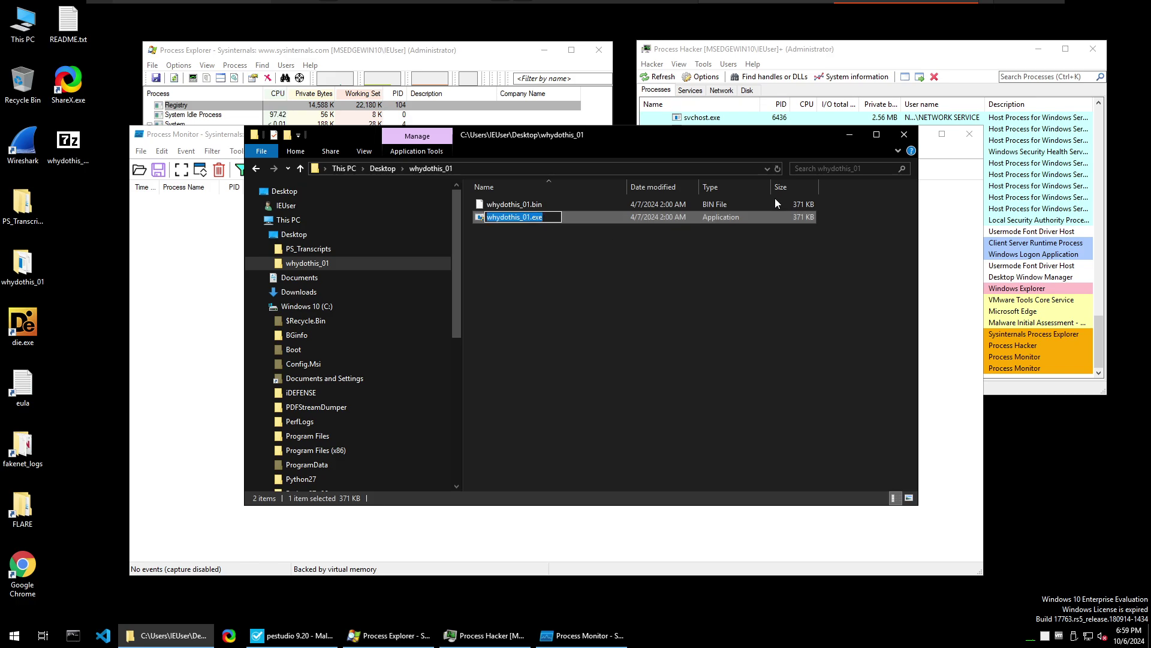
click(719, 289)
click(848, 134)
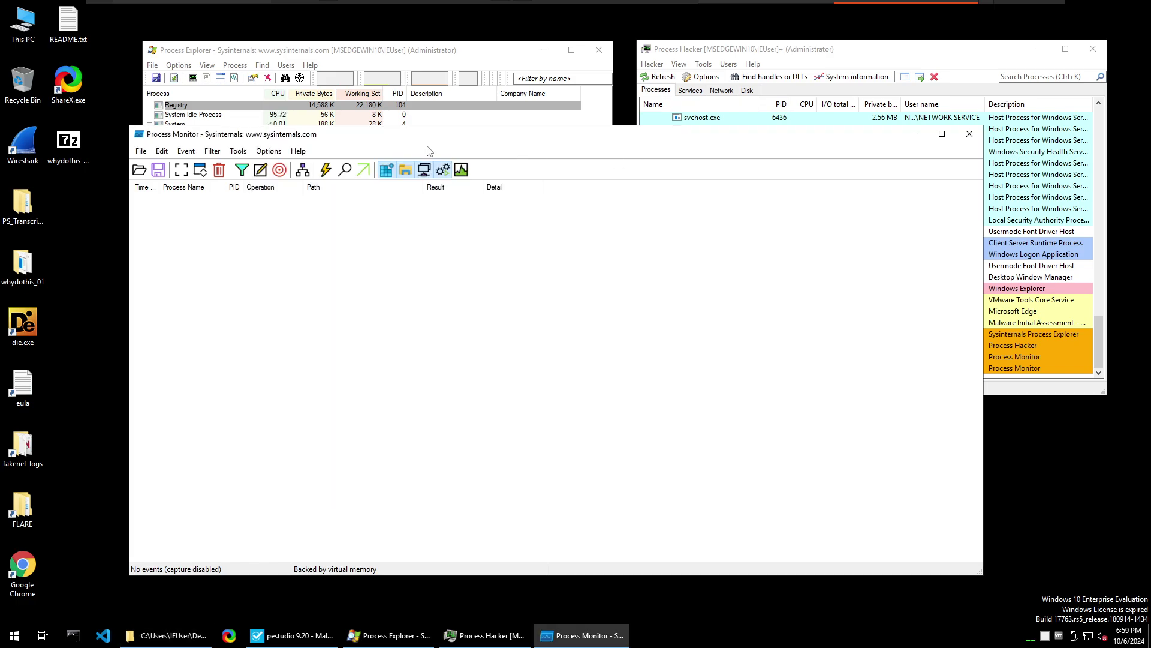
Add a Process Monitor filter that includes entries whose Process Name is whydothis_01.exe, and clear the recorded events
click(242, 170)
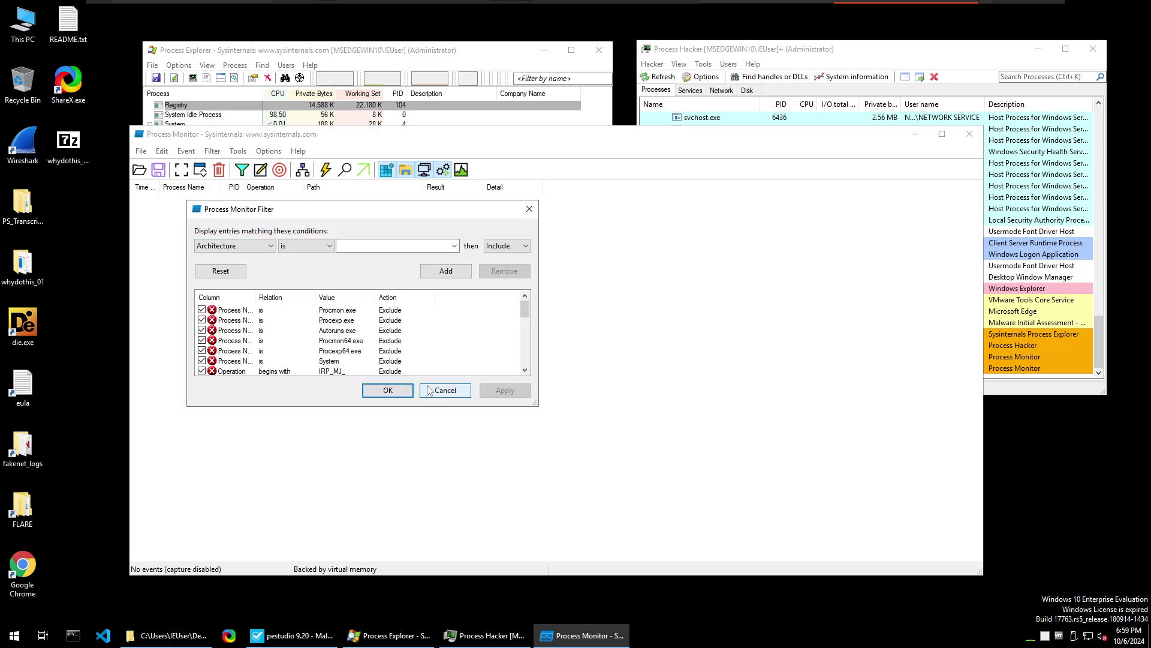
click(445, 389)
click(243, 170)
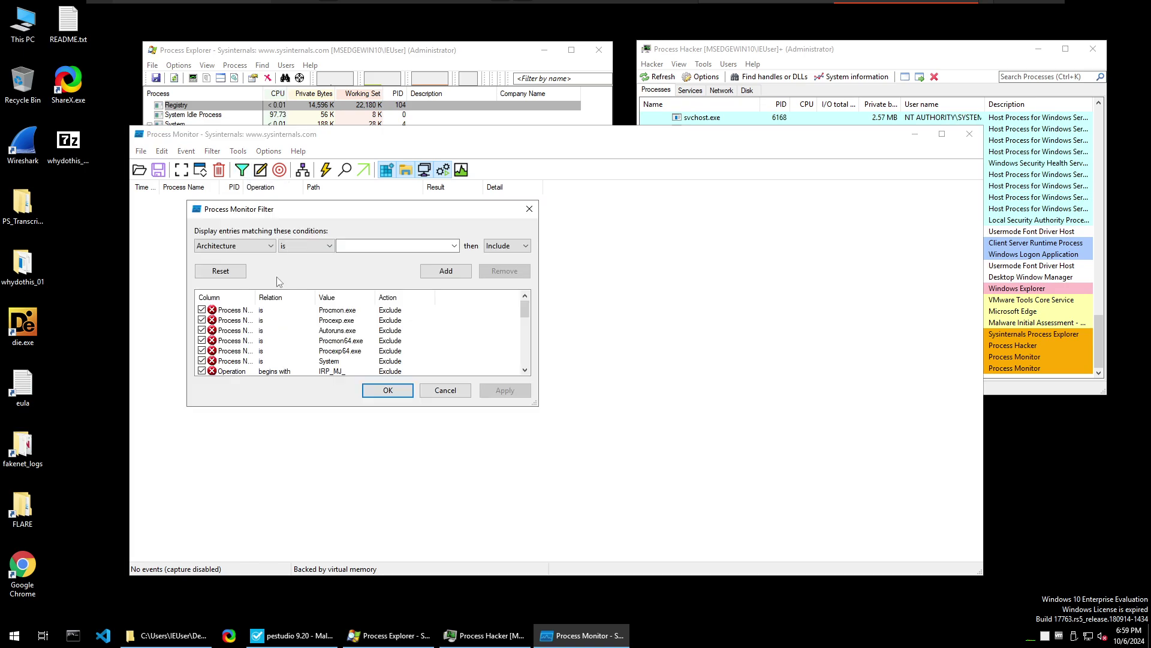
click(257, 246)
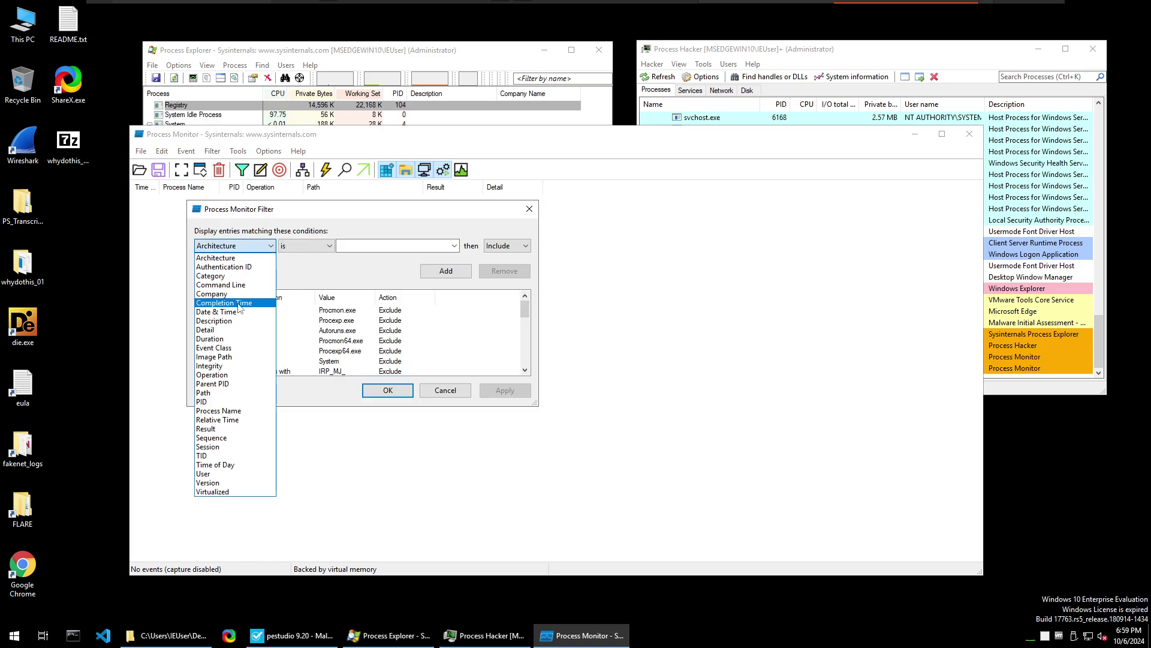
click(235, 410)
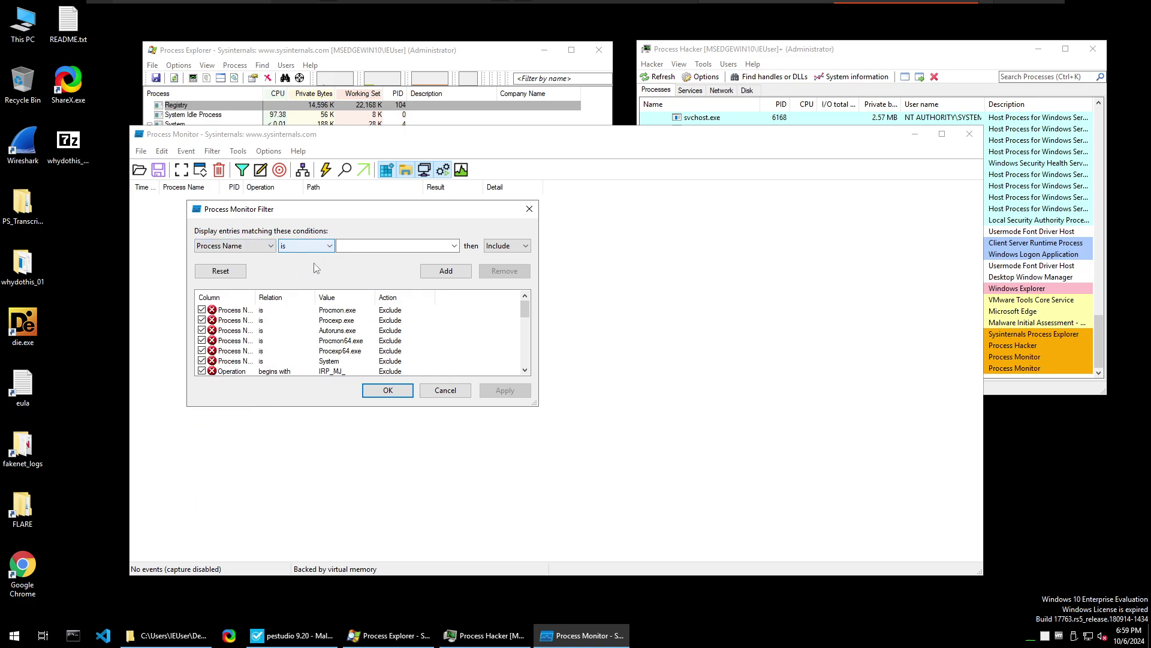
key(Tab)
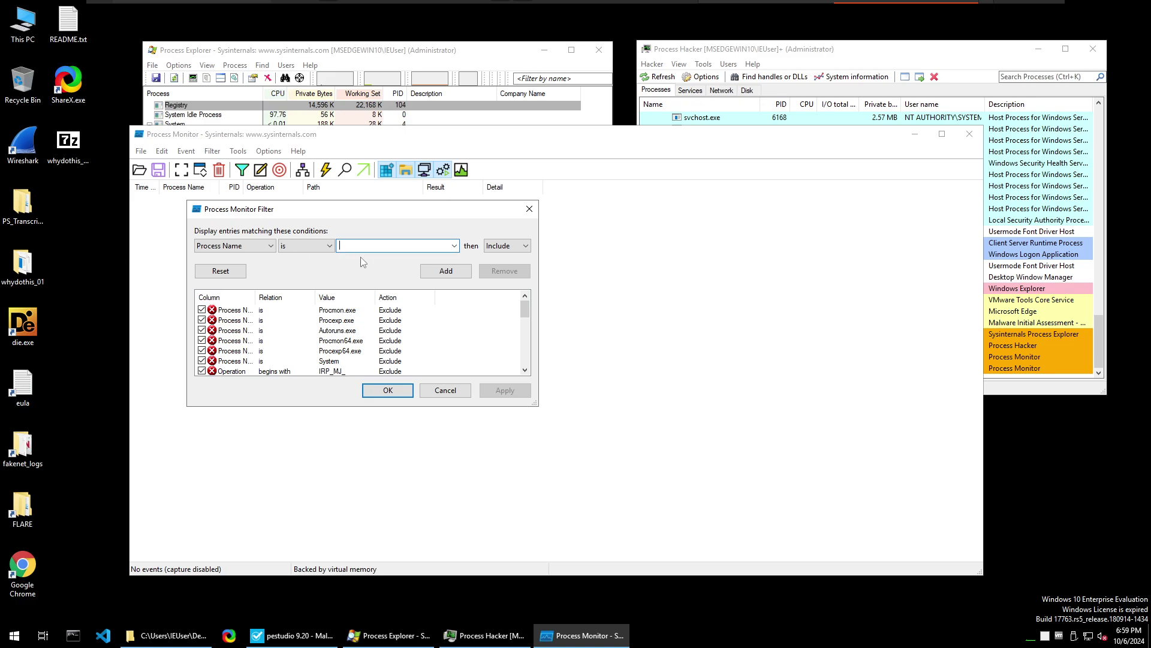
key(ctrl+v)
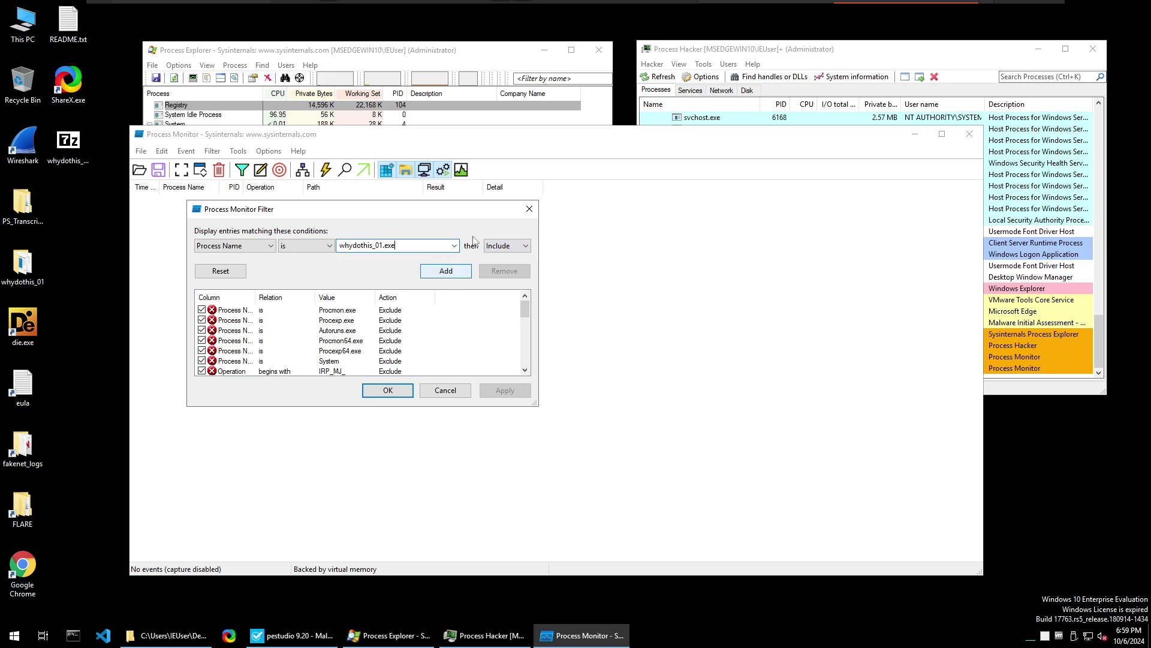
click(454, 273)
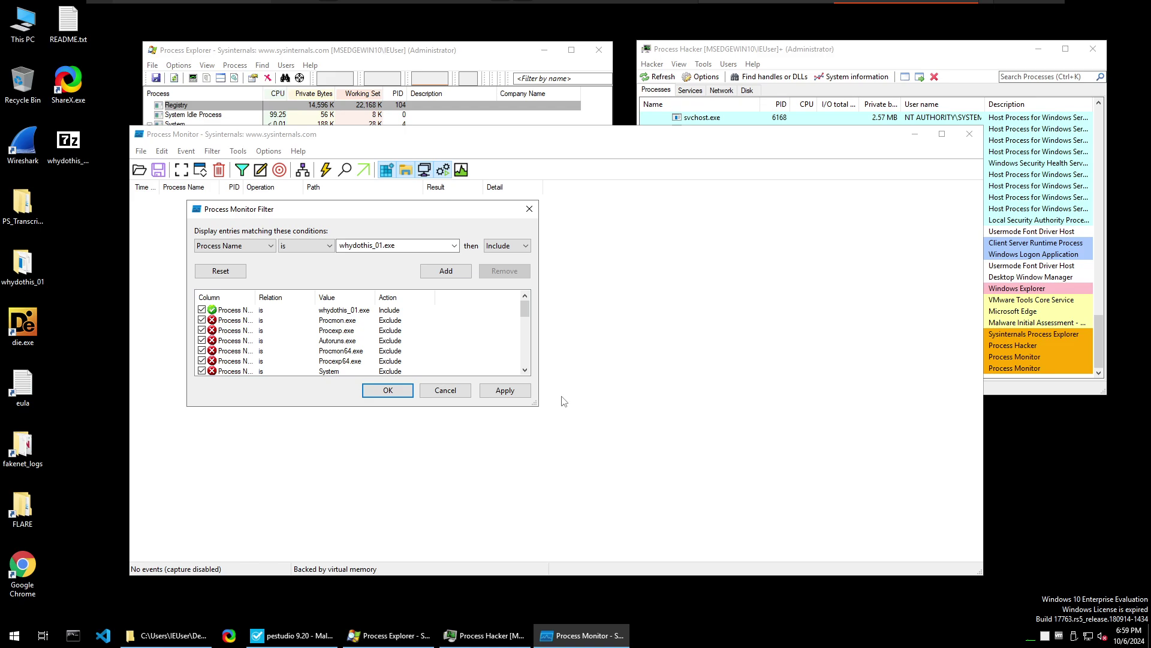
click(388, 391)
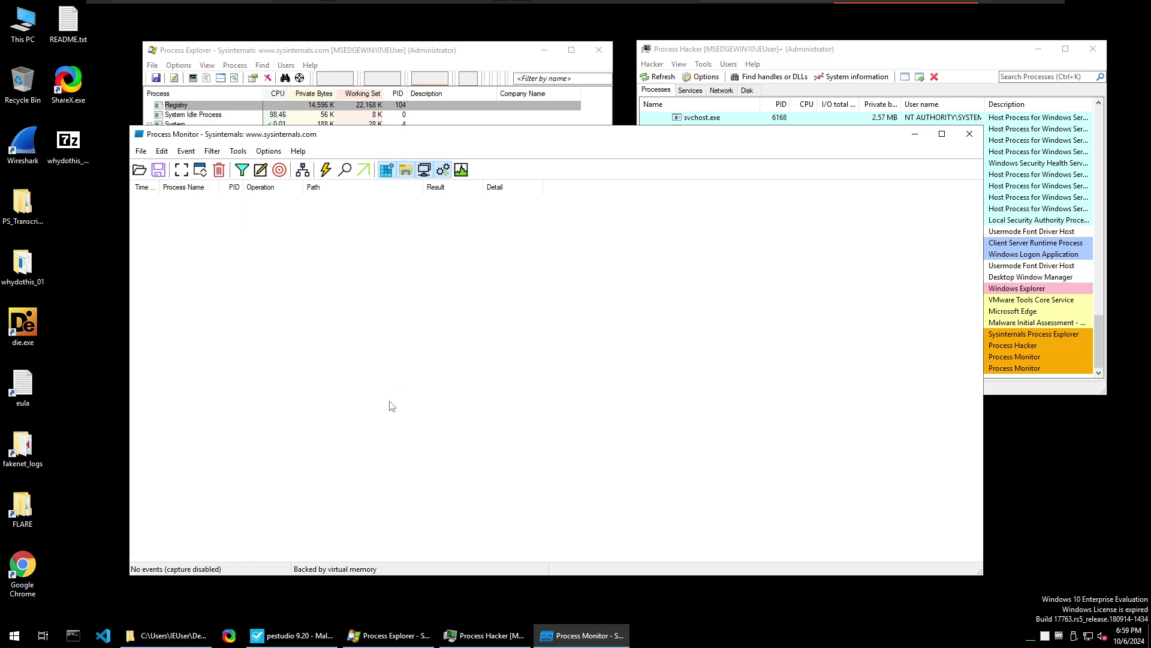
click(182, 170)
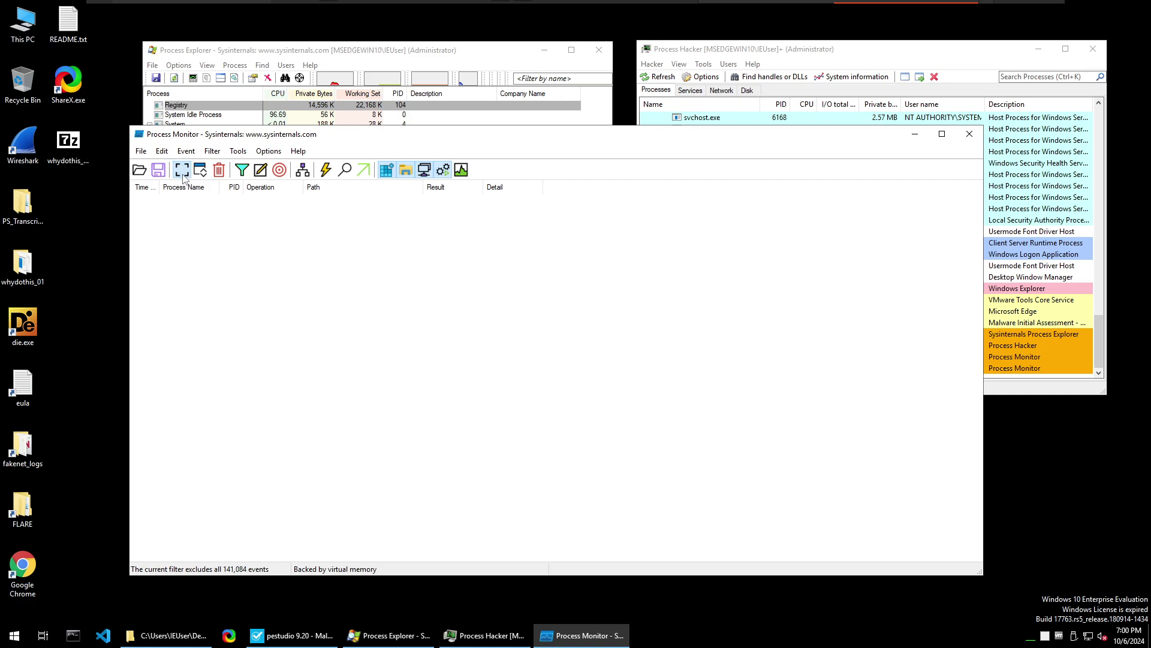
click(217, 175)
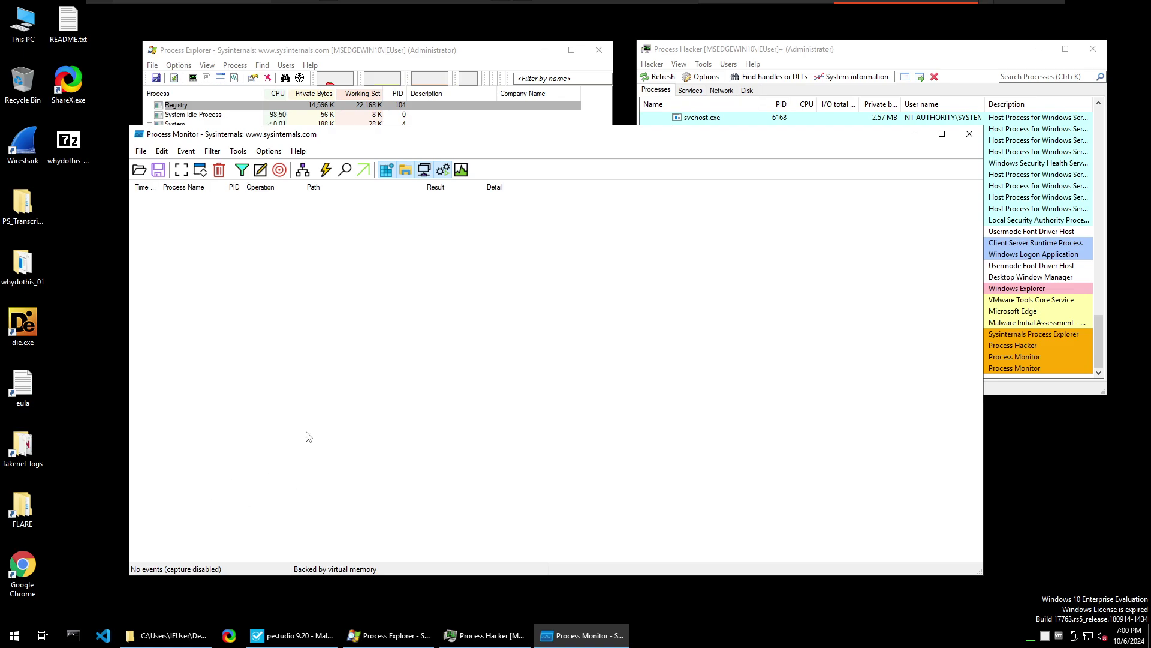
Launch Wireshark from the desktop as administrator
click(25, 155)
right_click(25, 156)
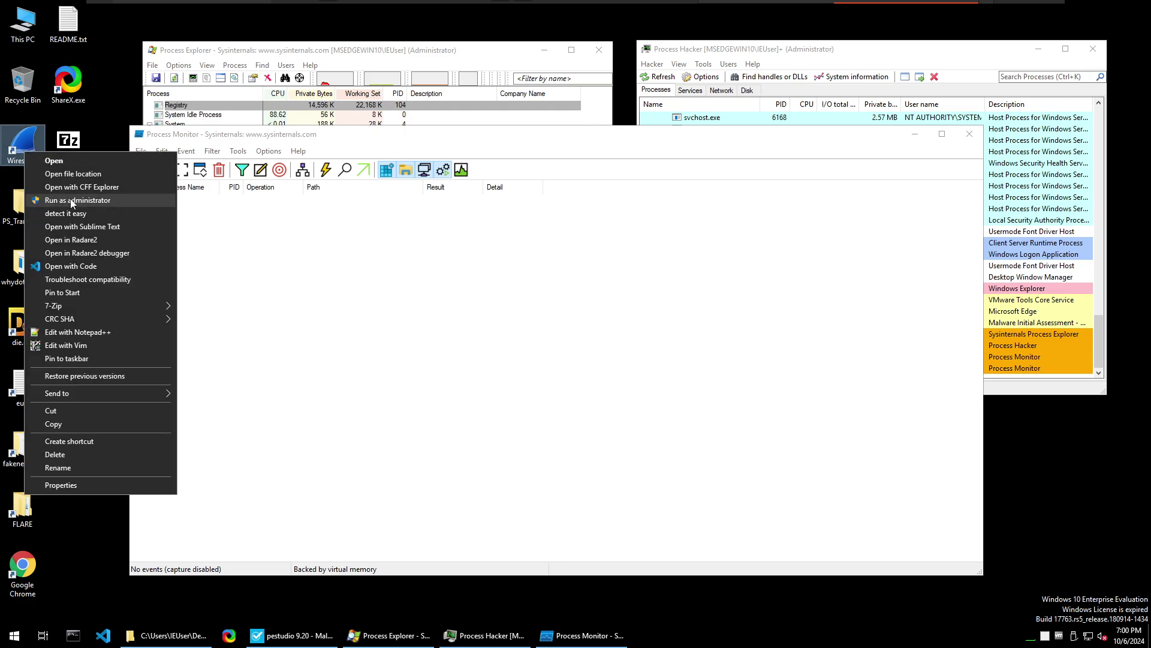
click(72, 201)
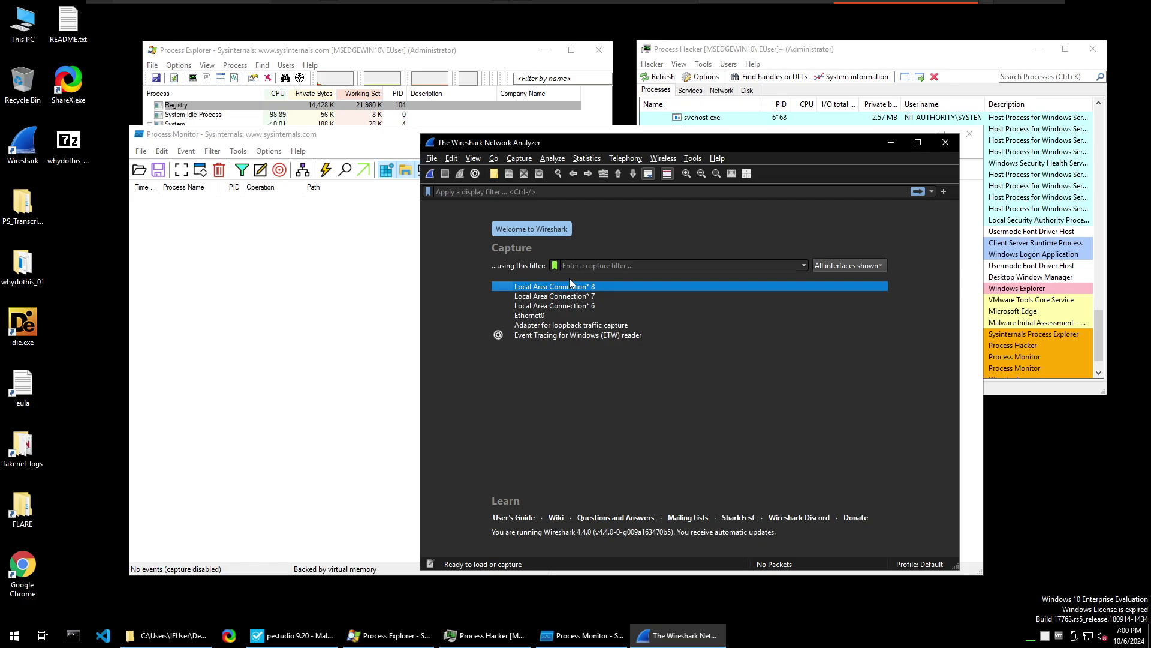
Start a Wireshark capture on the Ethernet0 interface, dismiss the promiscuous mode hint and minimise the capture window
click(519, 159)
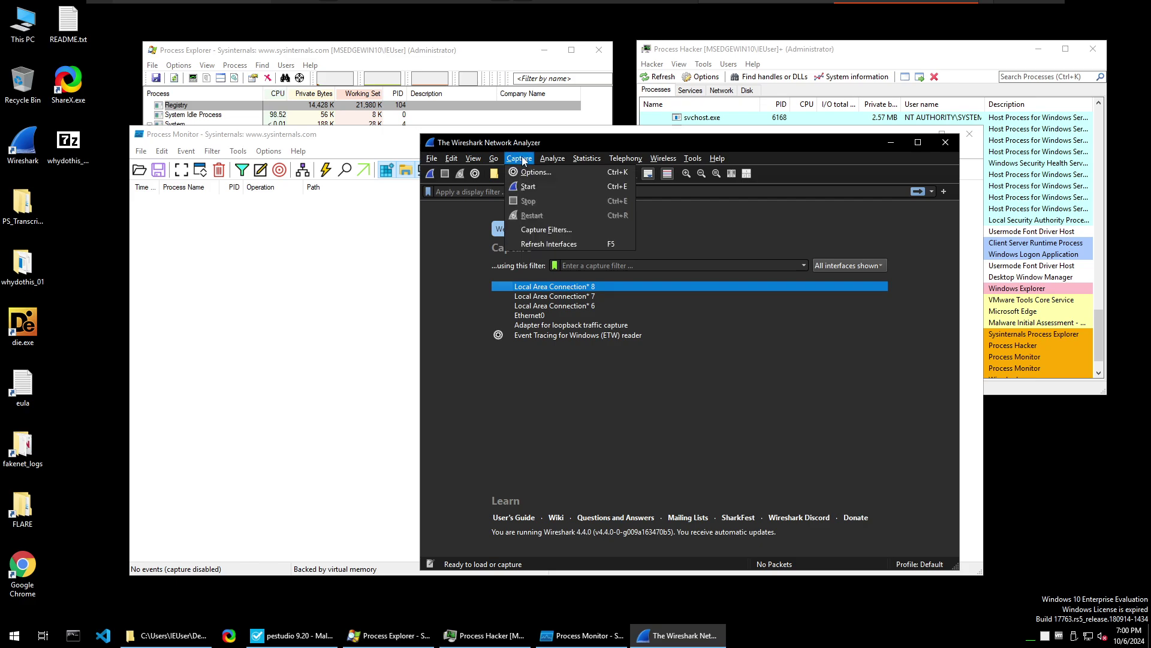
click(529, 173)
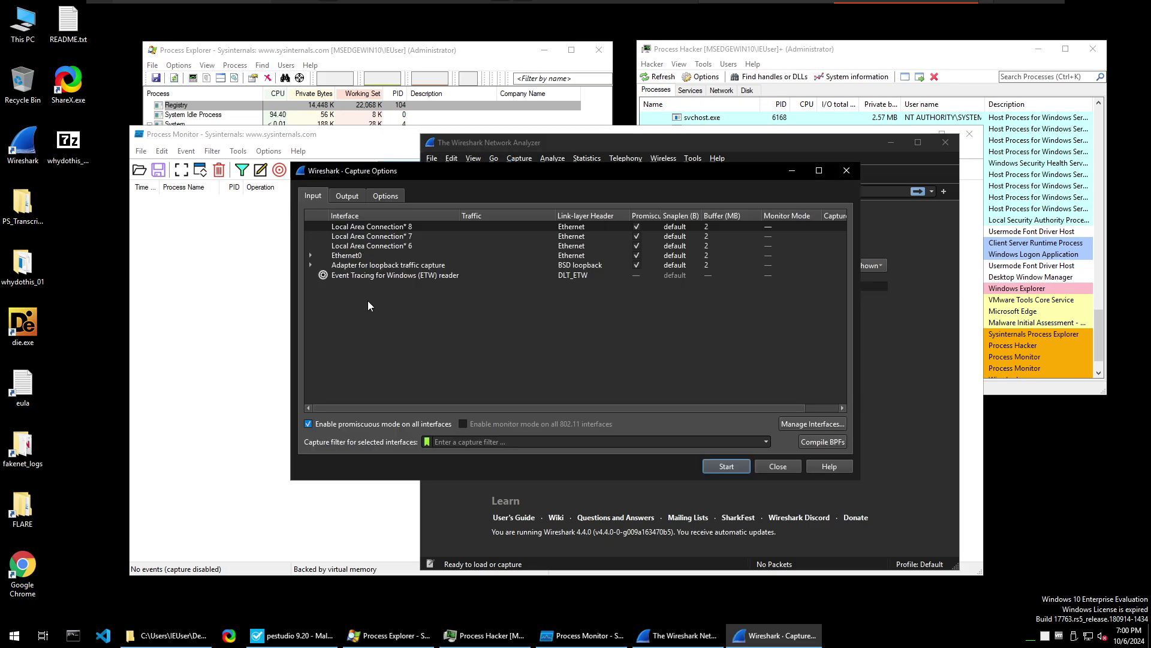
click(359, 256)
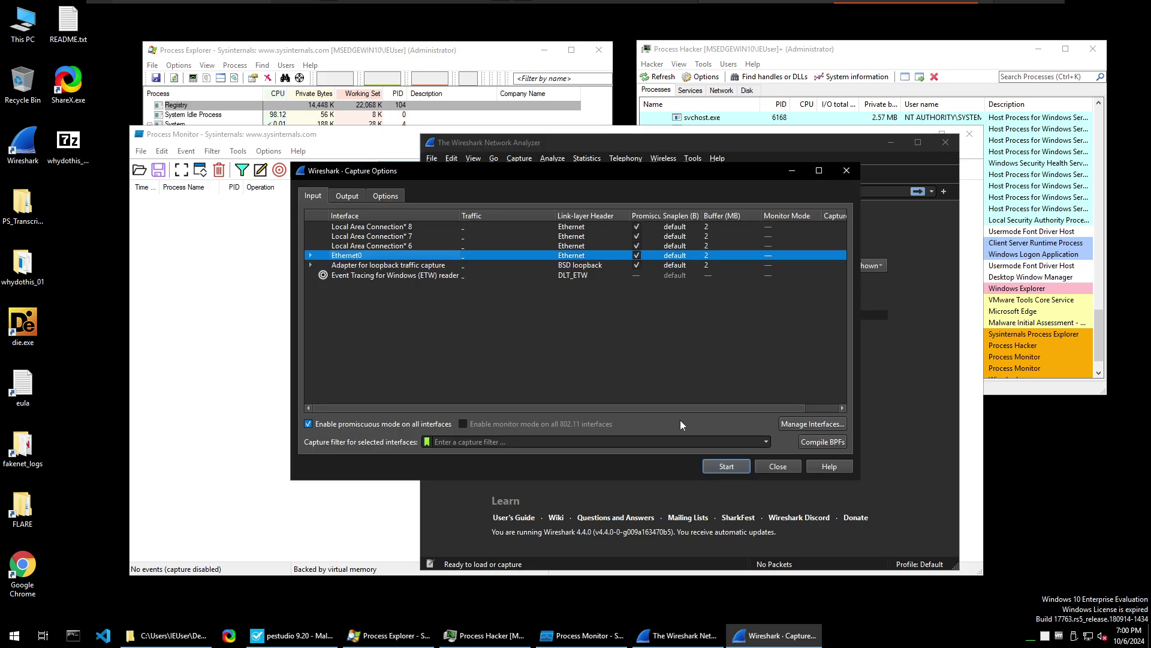
click(725, 468)
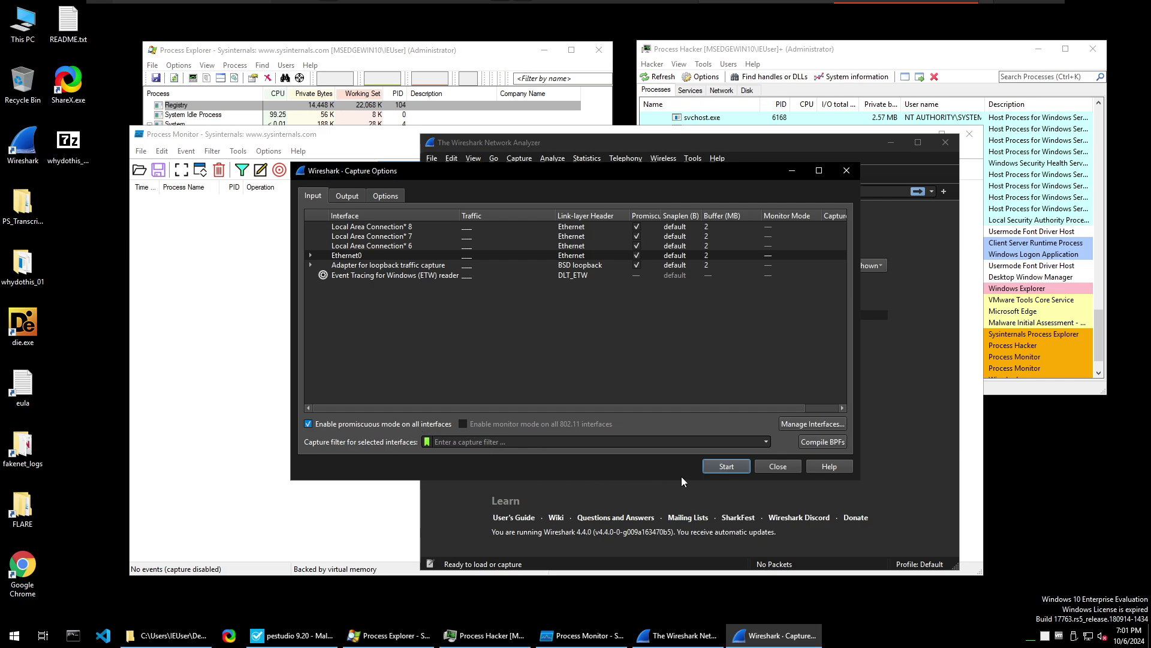
click(723, 465)
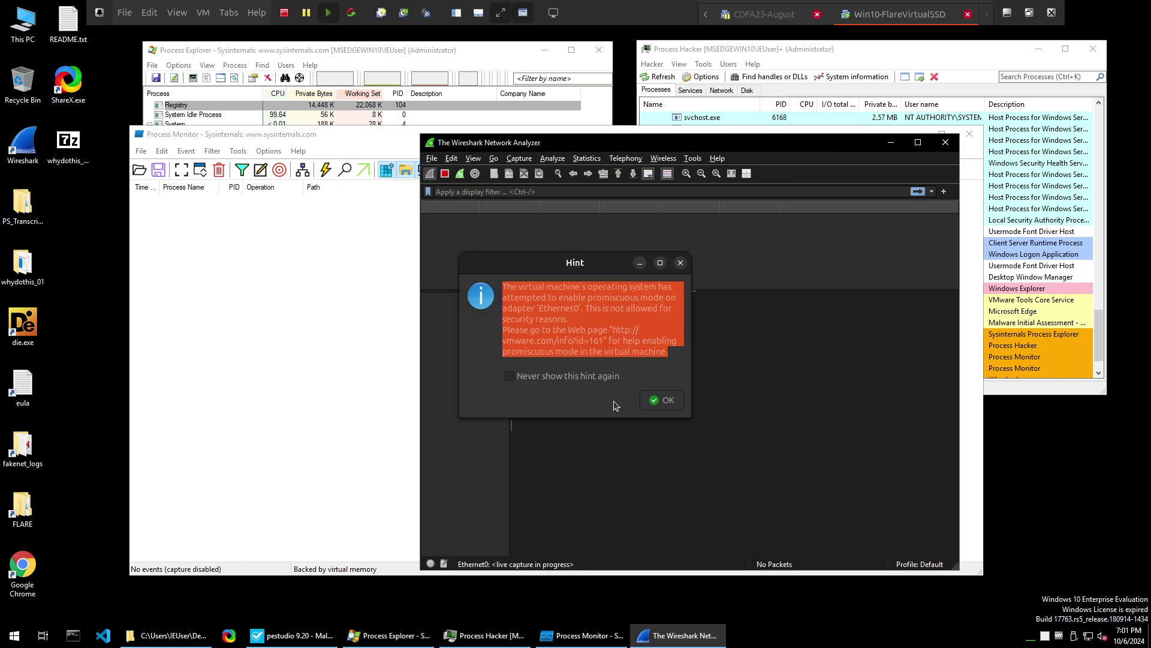
click(660, 400)
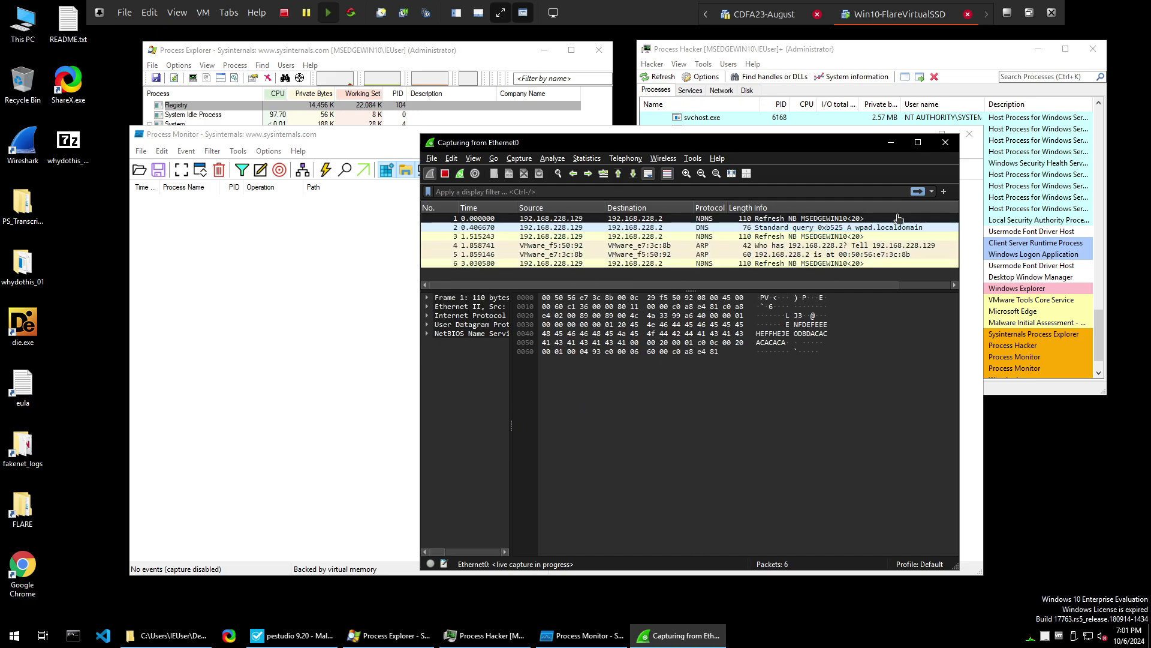
click(890, 143)
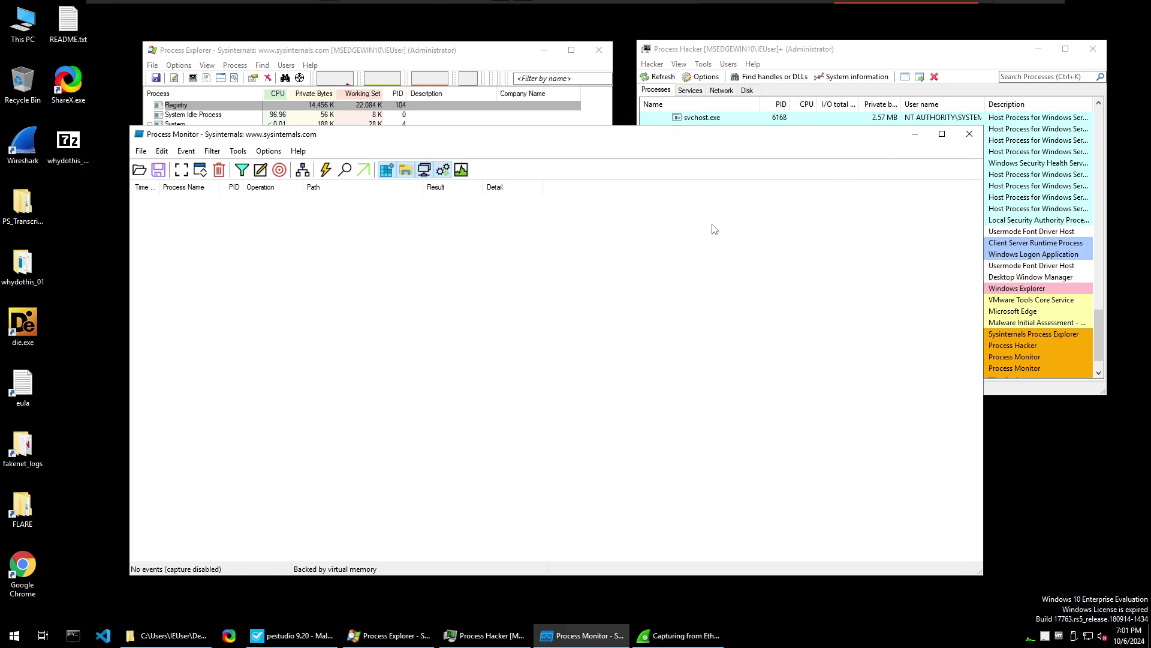
Restart Process Monitor to get event capture running and check its filter for the whydothis_01.exe include rule
click(182, 171)
click(179, 174)
click(181, 173)
click(141, 151)
click(206, 340)
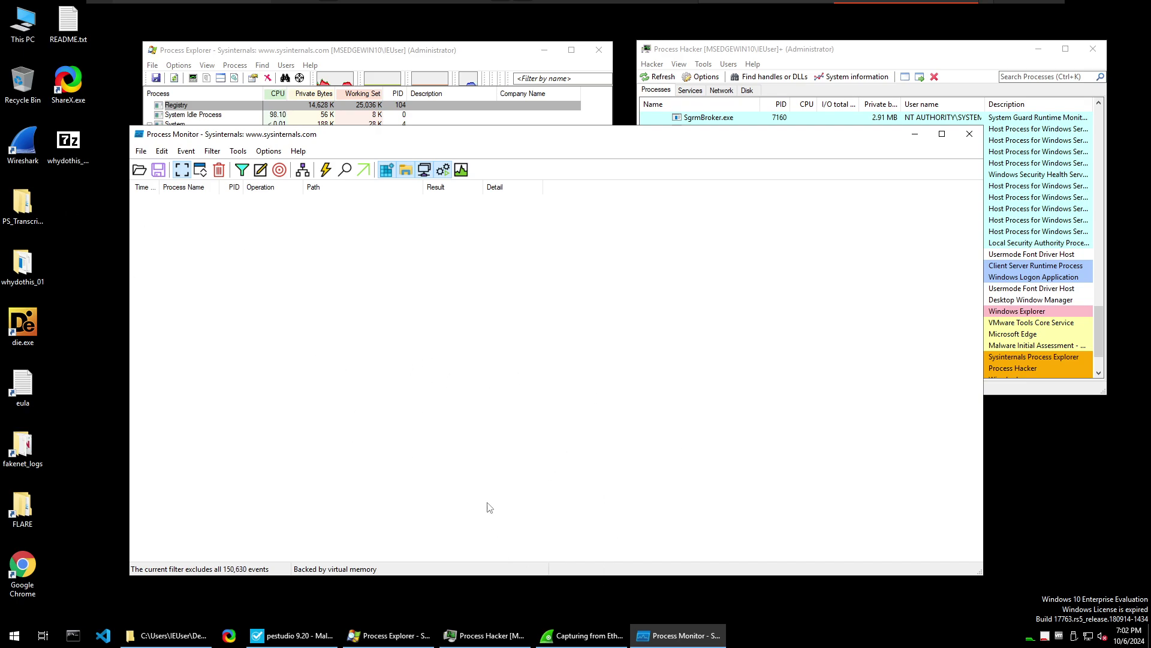
click(243, 170)
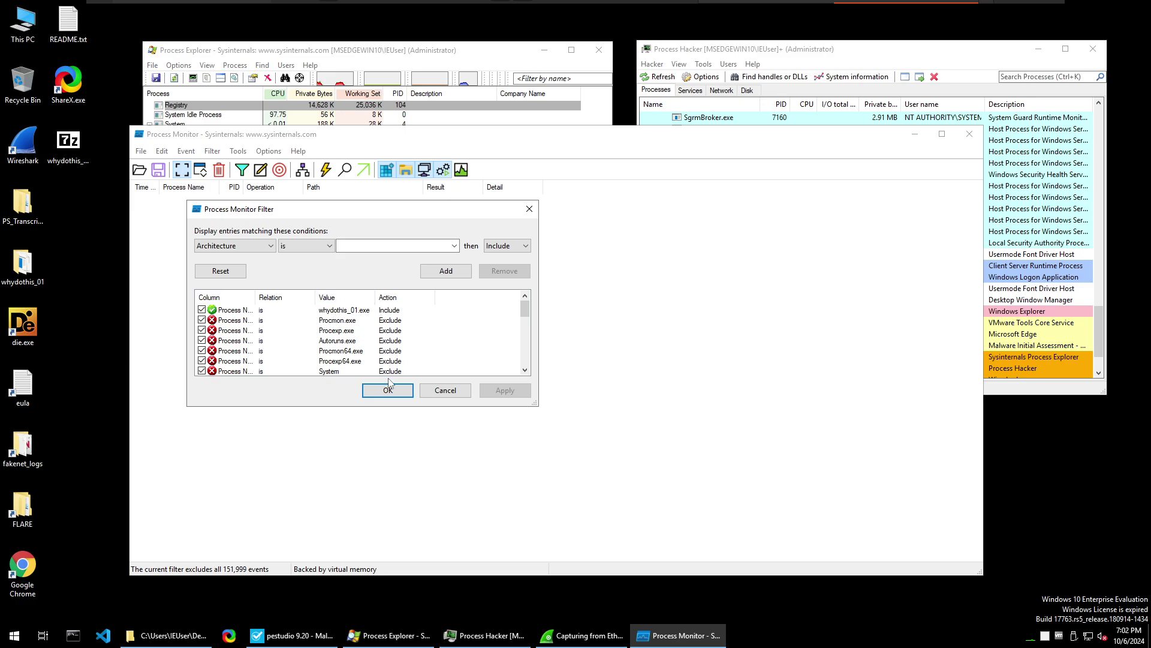
click(444, 390)
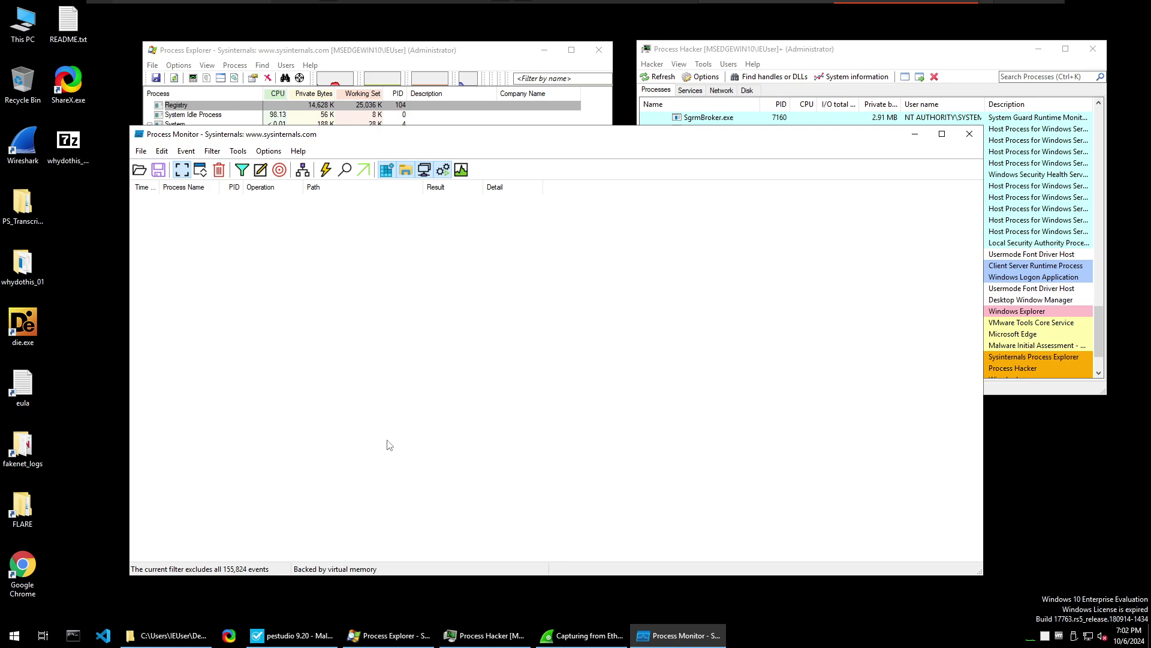
Run whydothis_01.exe as administrator from the whydothis_01 folder and minimise the folder window
click(170, 636)
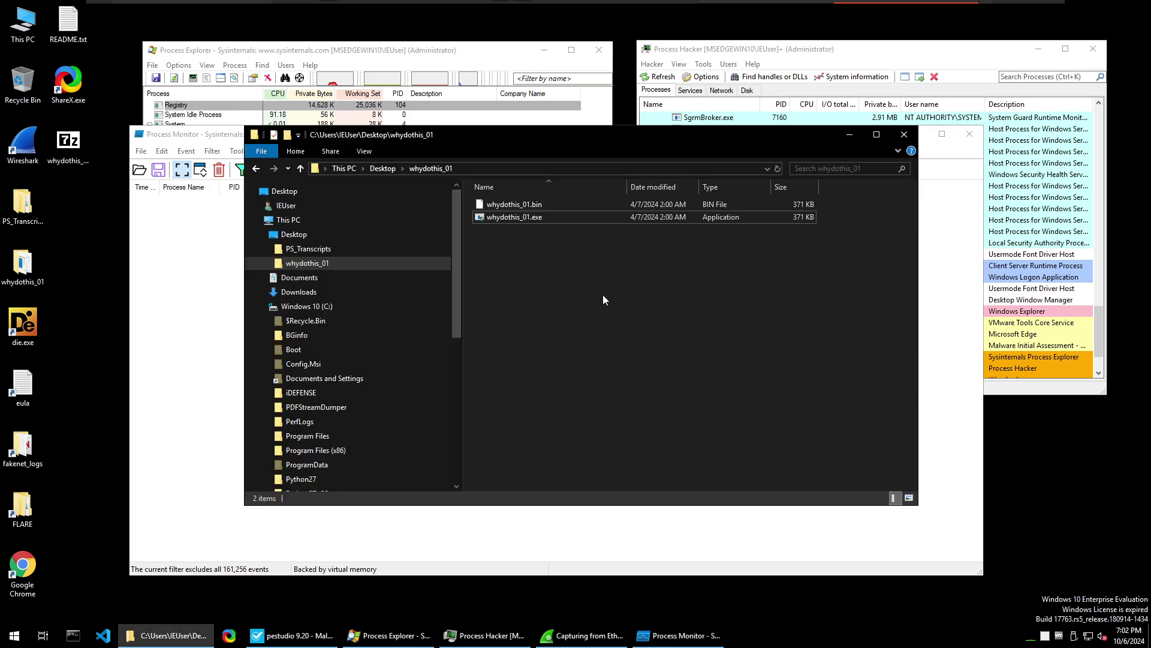
right_click(520, 220)
click(558, 254)
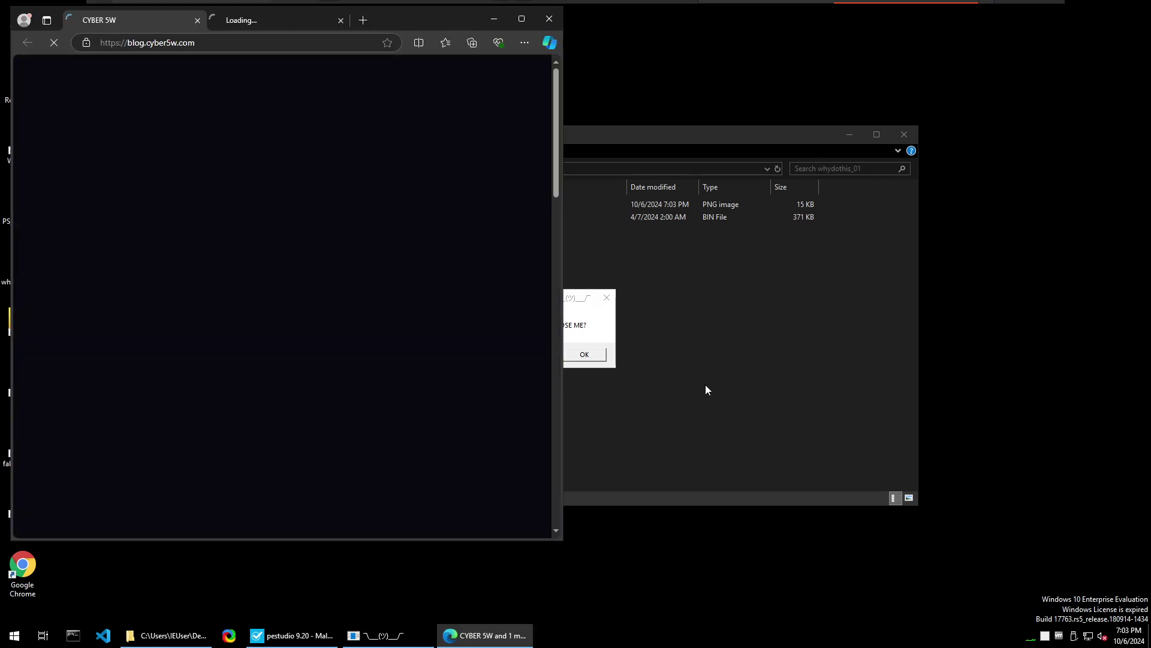
click(705, 387)
click(849, 134)
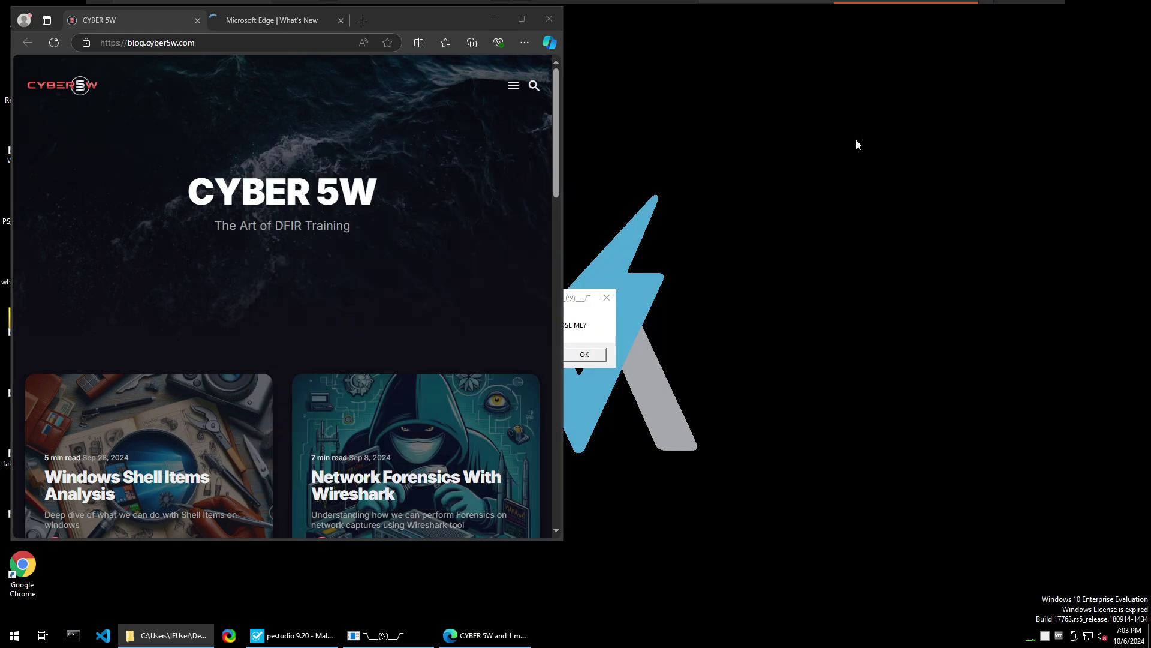
Repeatedly acknowledge the "CLOSE ME?" message box opened by the malware sample
click(608, 327)
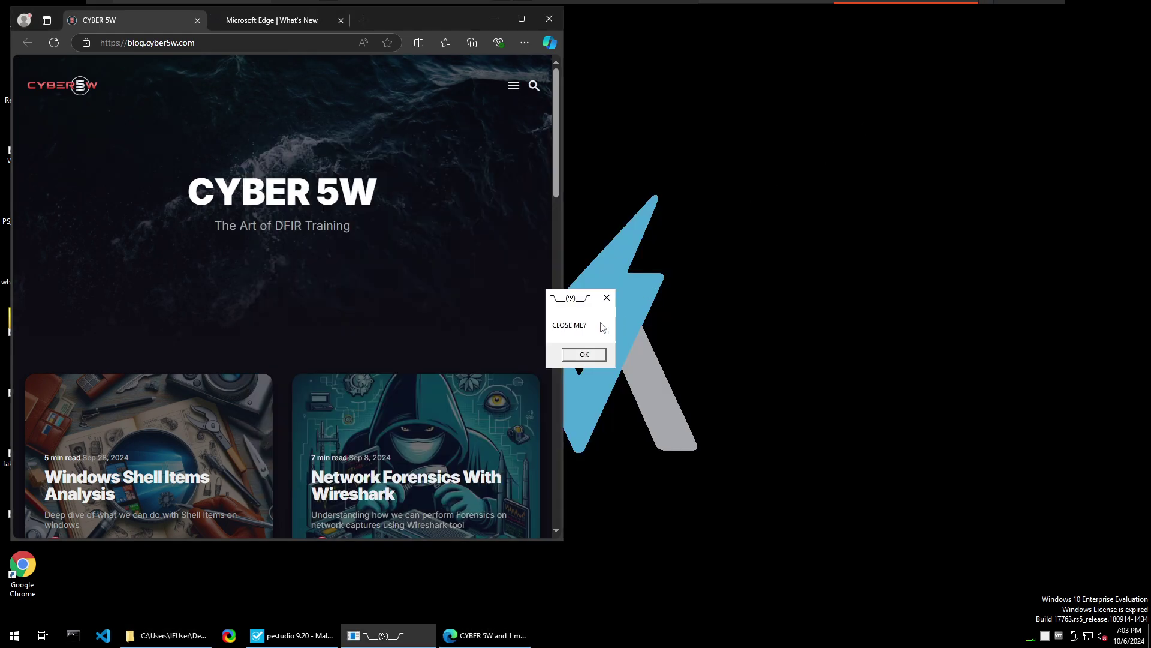
click(584, 355)
click(584, 355)
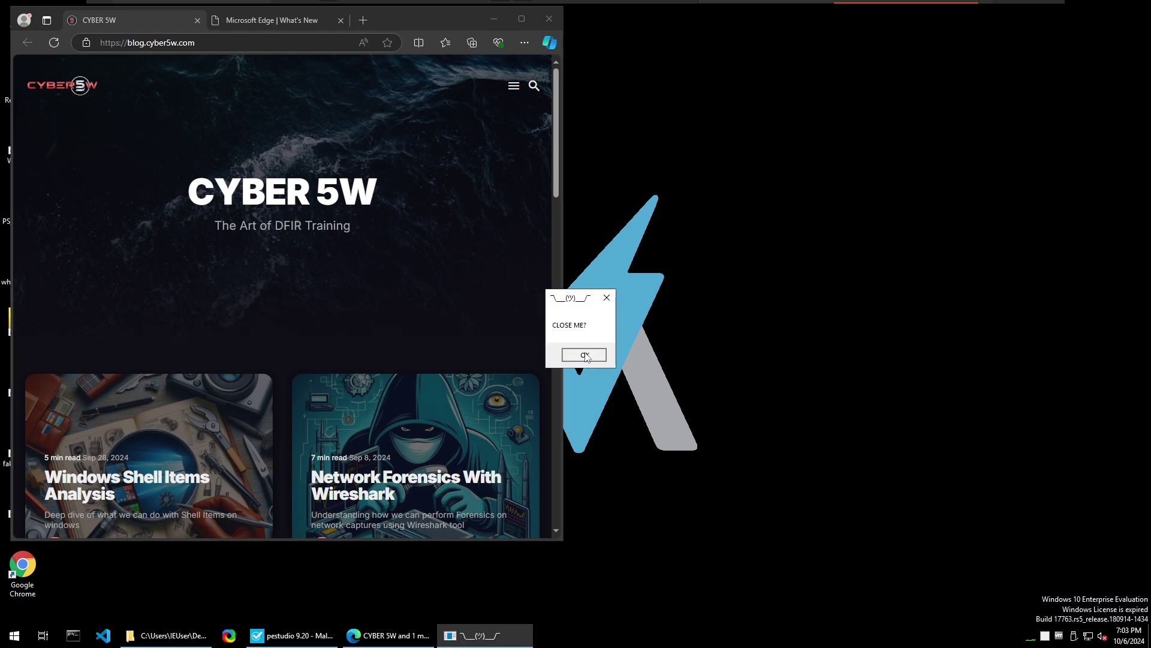
click(585, 356)
click(585, 356)
click(578, 355)
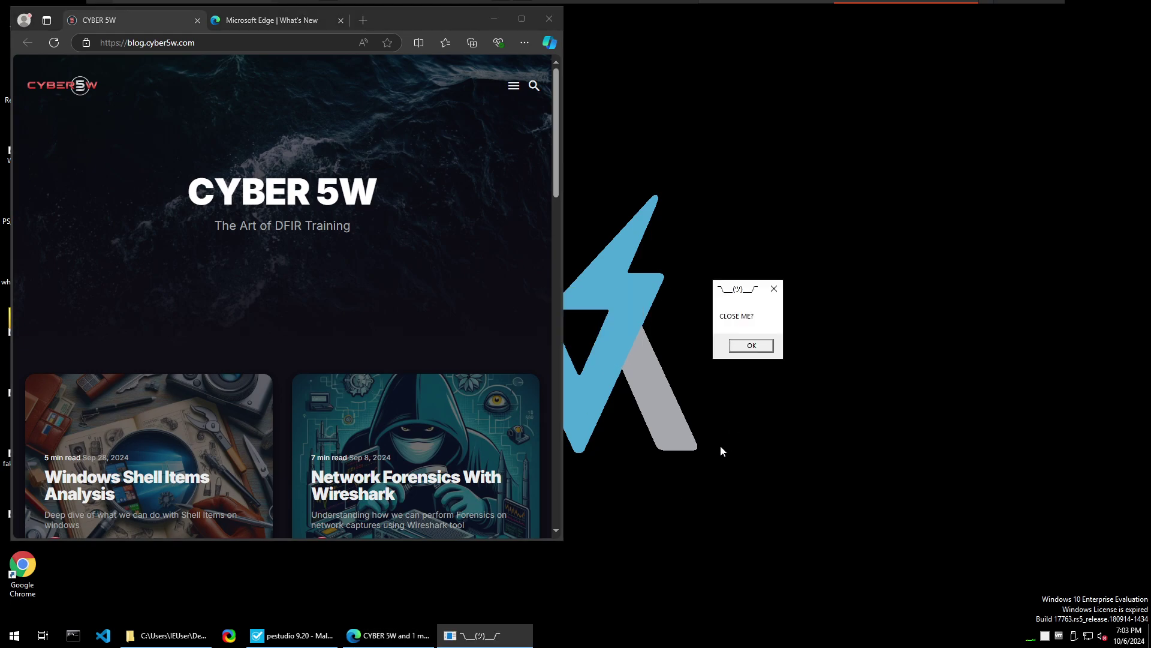
Search for Process Hacker 2 and launch it as administrator
right_click(647, 633)
click(685, 574)
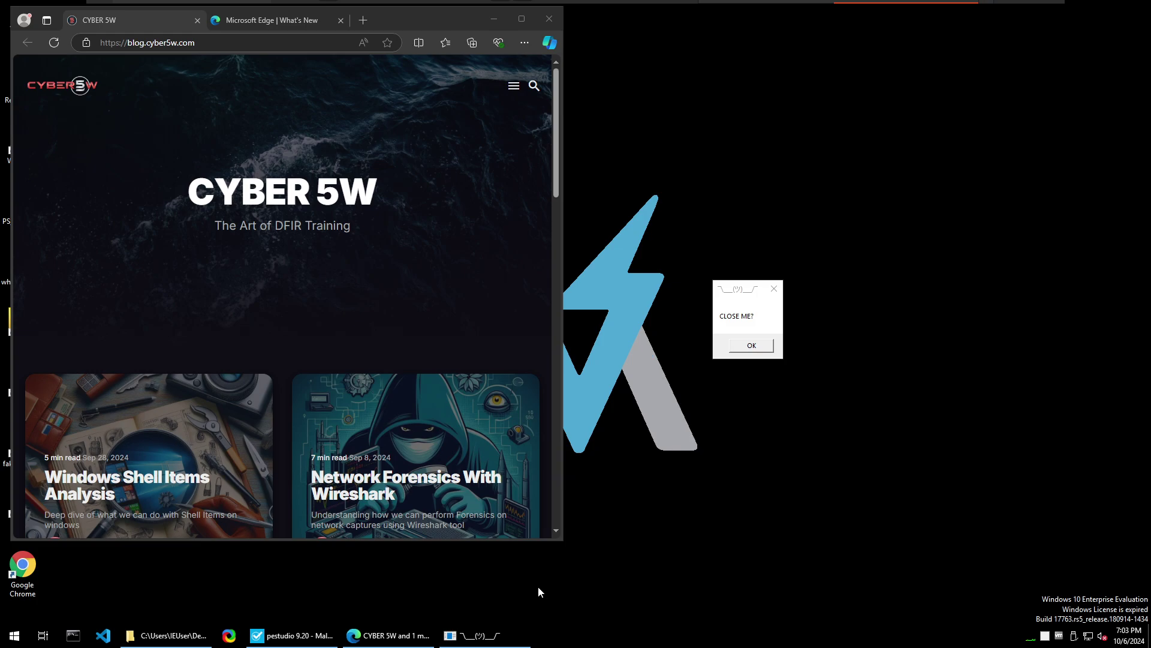
key(super)
text(proc)
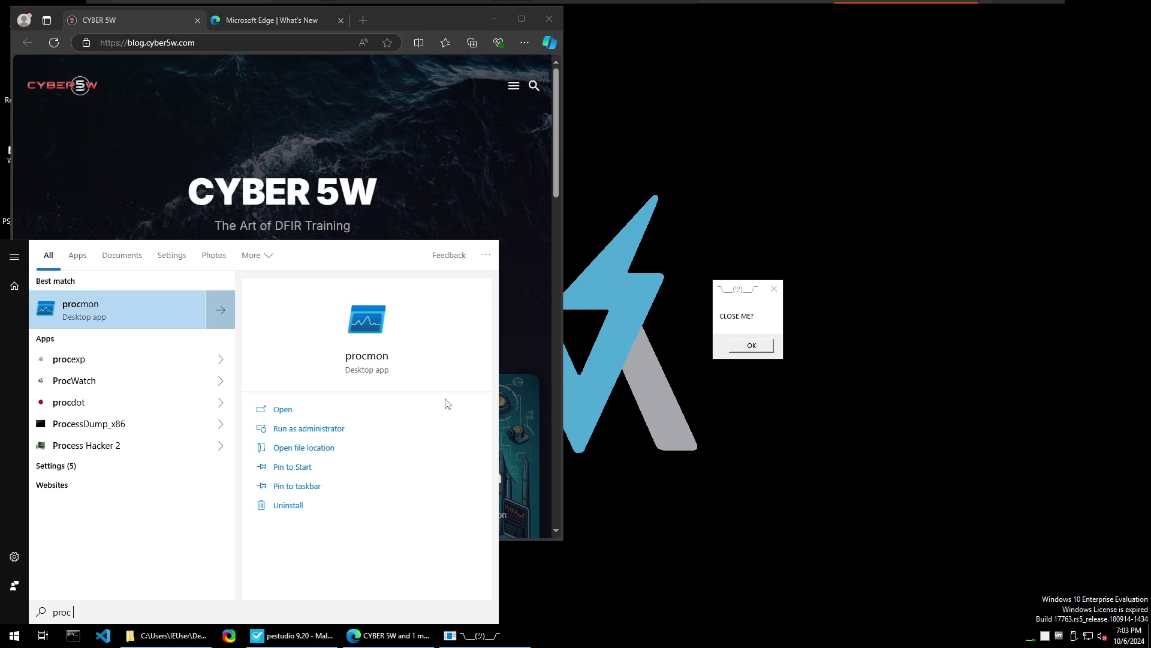
click(222, 445)
click(341, 429)
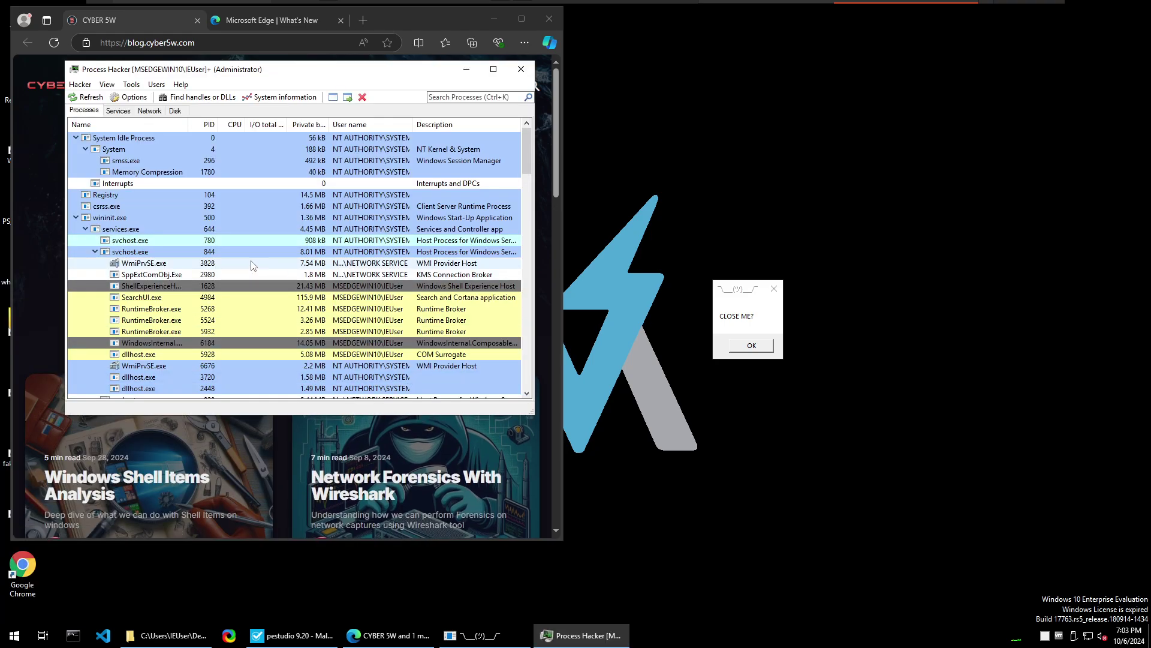
Locate the lulz.exe process at the end of the Process Hacker list and check its available actions
scroll(252, 266, down, 15)
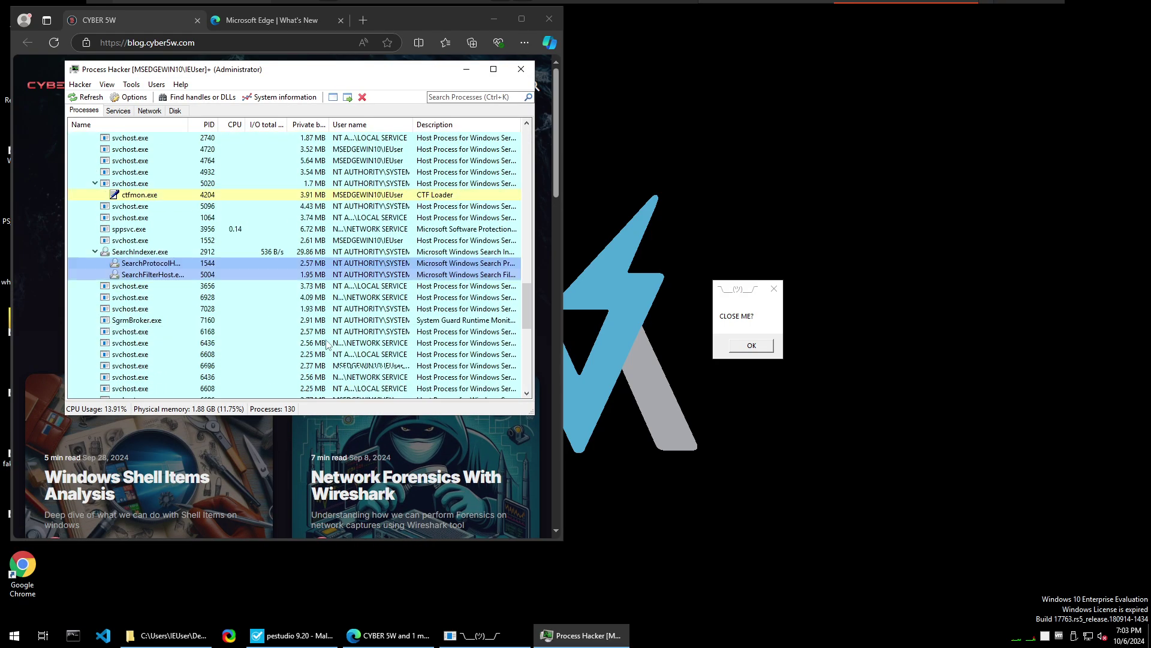
scroll(327, 343, down, 10)
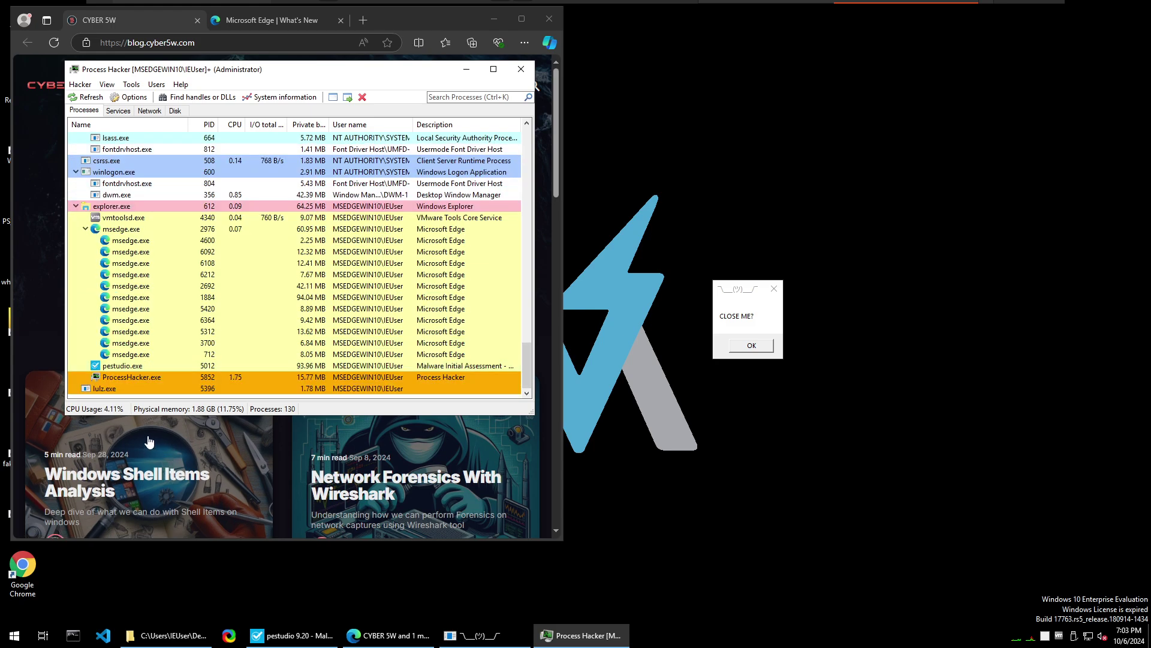
mouse_move(109, 394)
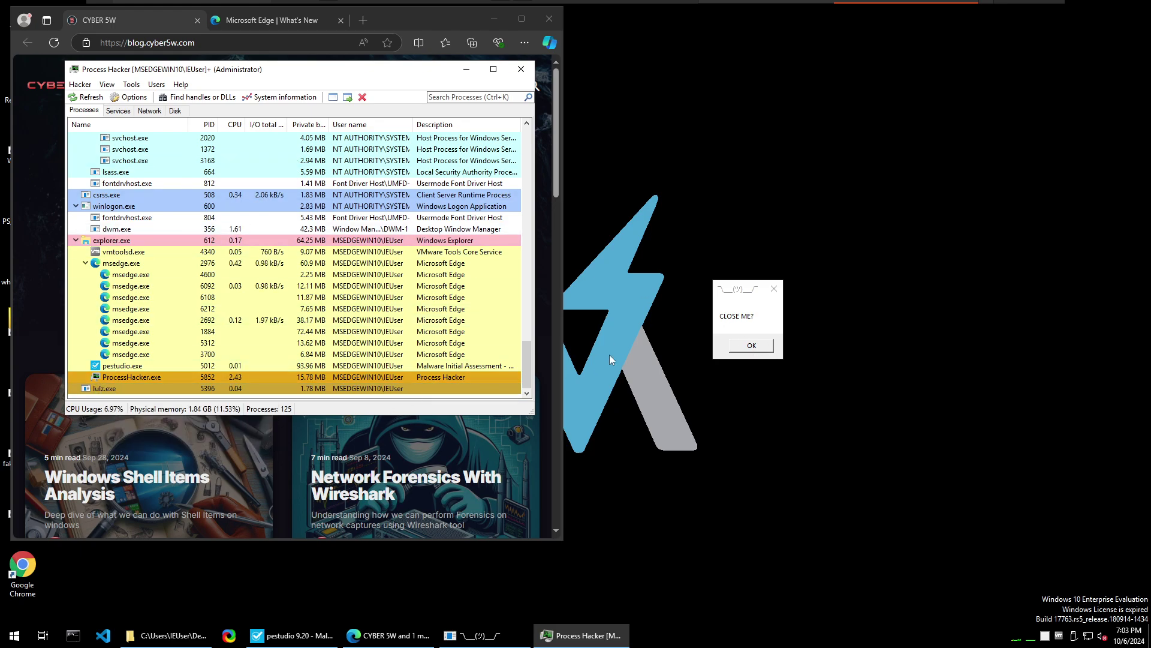
right_click(102, 393)
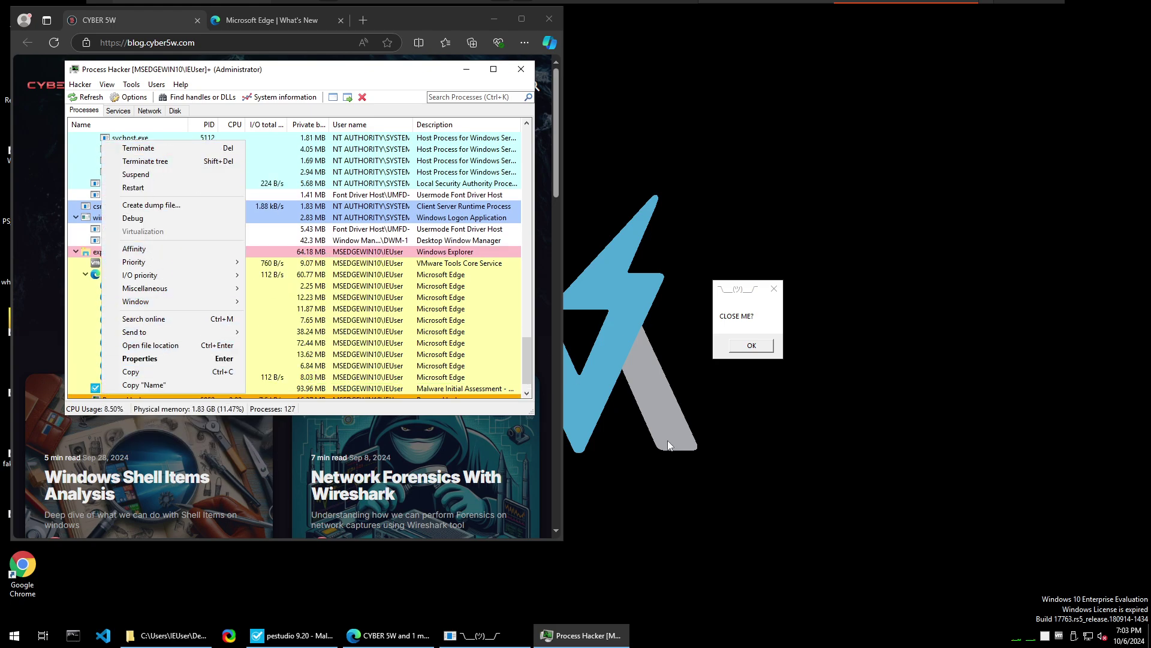
click(770, 324)
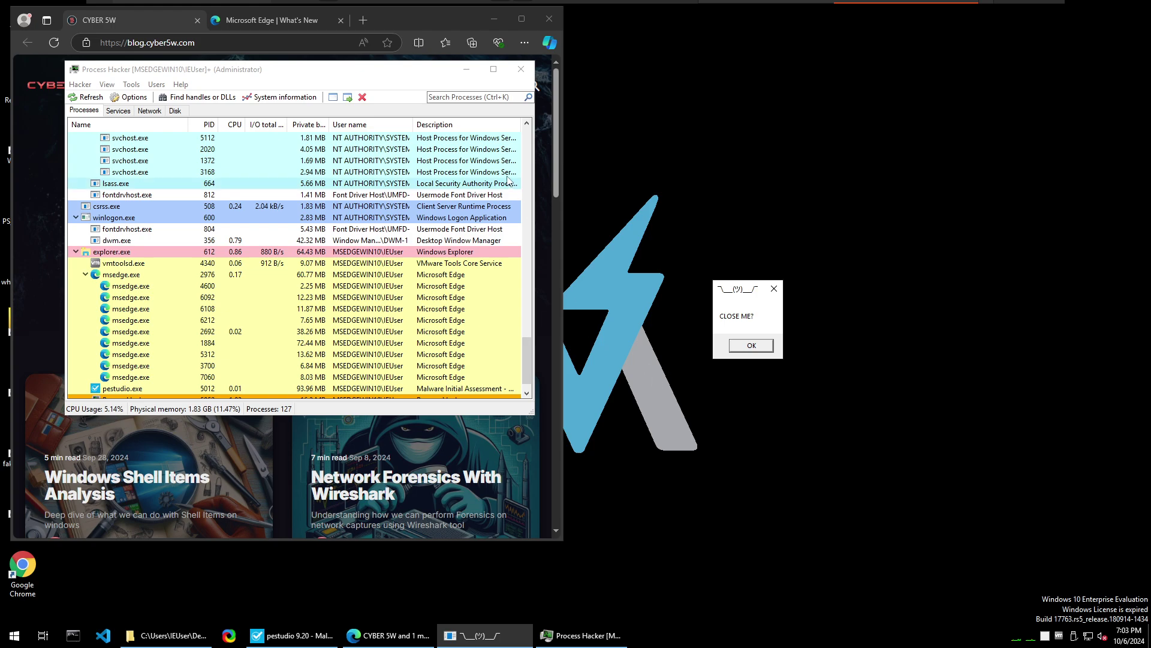
Move the Process Hacker window beside the browser so both are visible, and close the Edge window
drag(333, 97, 842, 73)
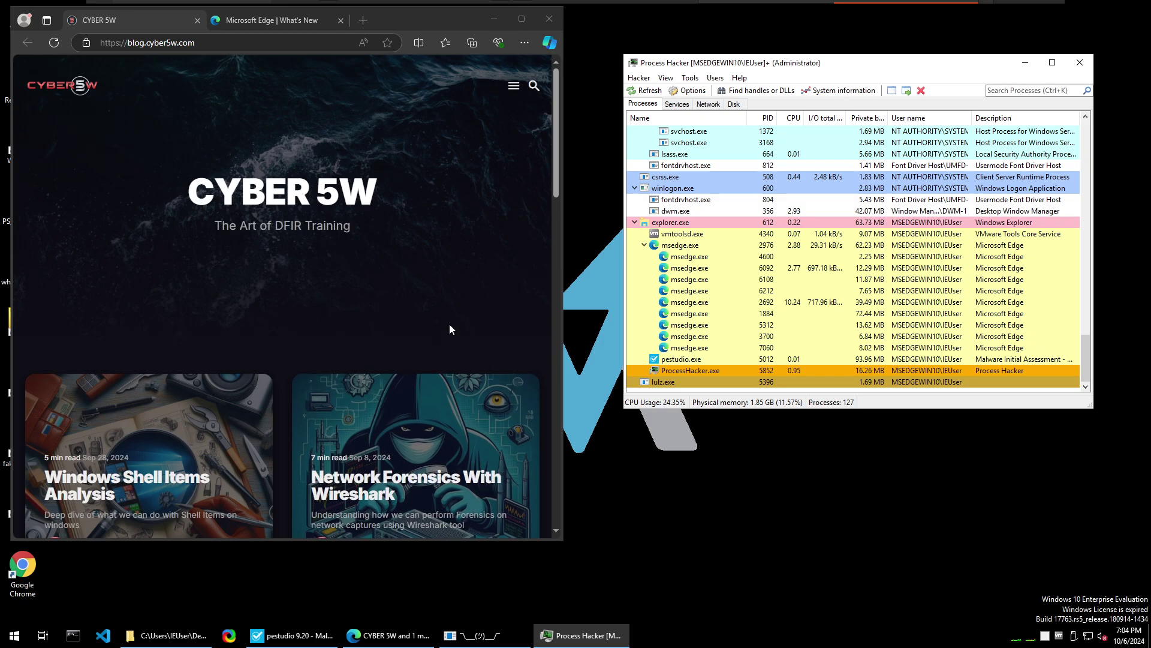
click(432, 387)
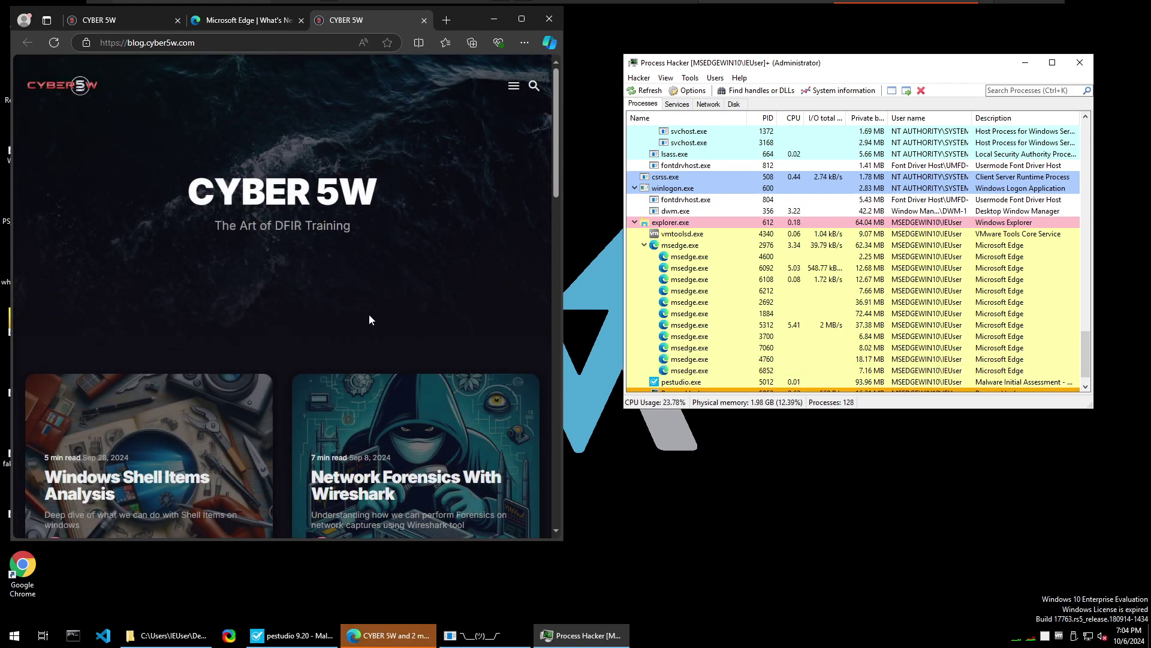
scroll(413, 320, down, 3)
scroll(405, 320, up, 3)
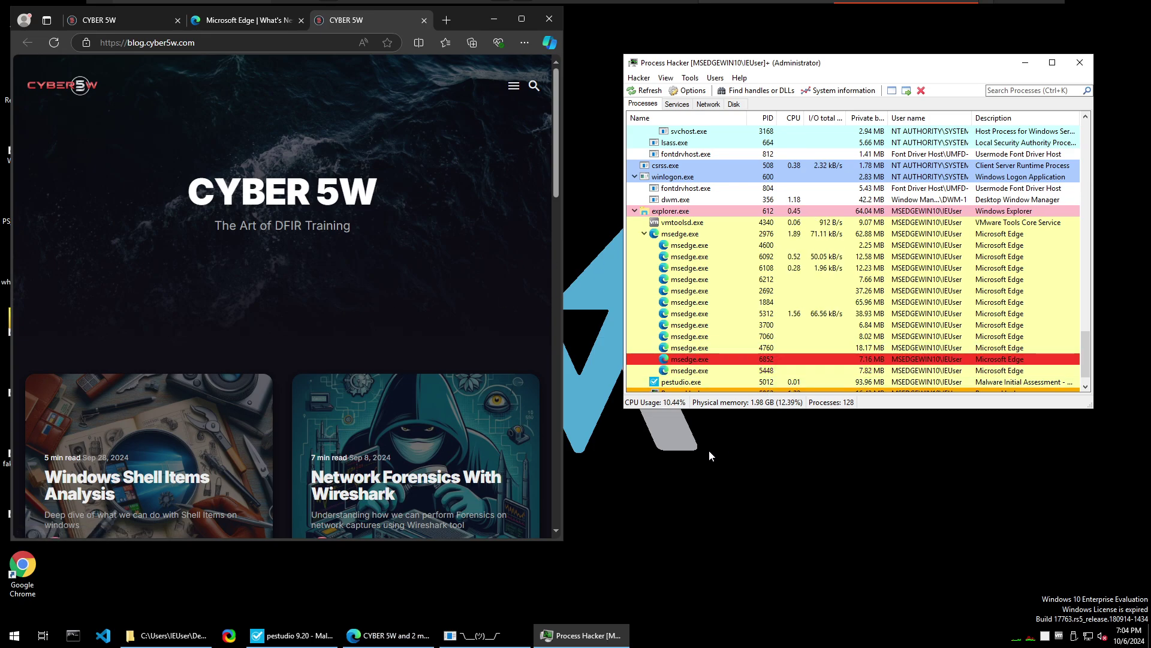
click(555, 23)
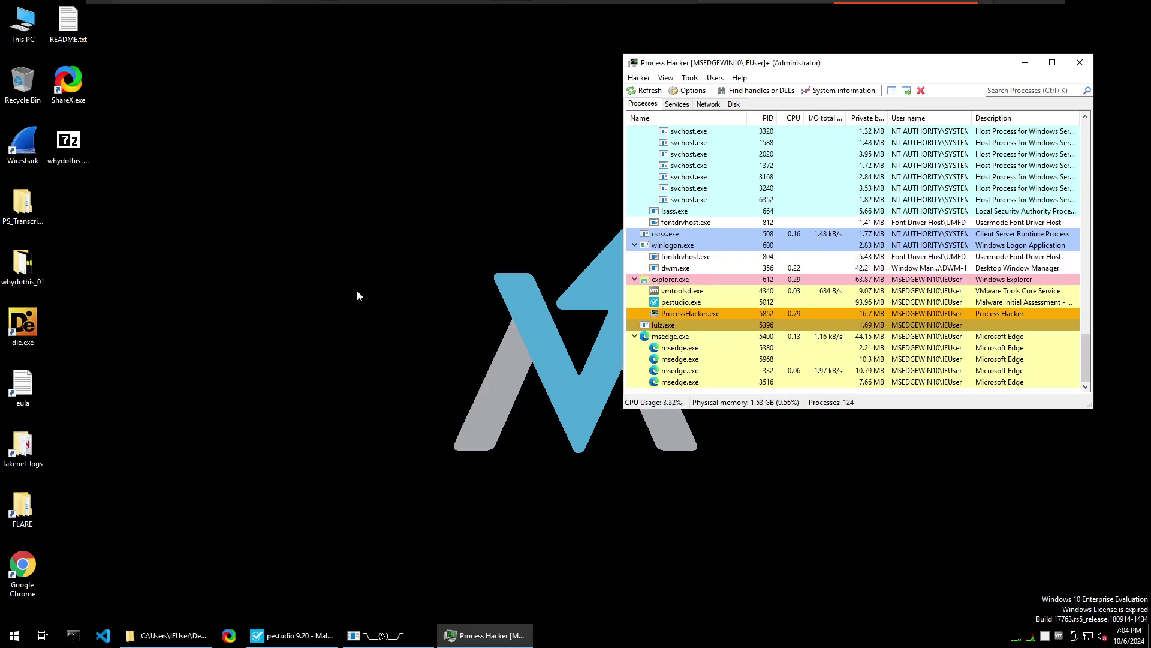
Check the reopened blog.cyber5w.com page against the process list and close its Edge window again
mouse_move(658, 350)
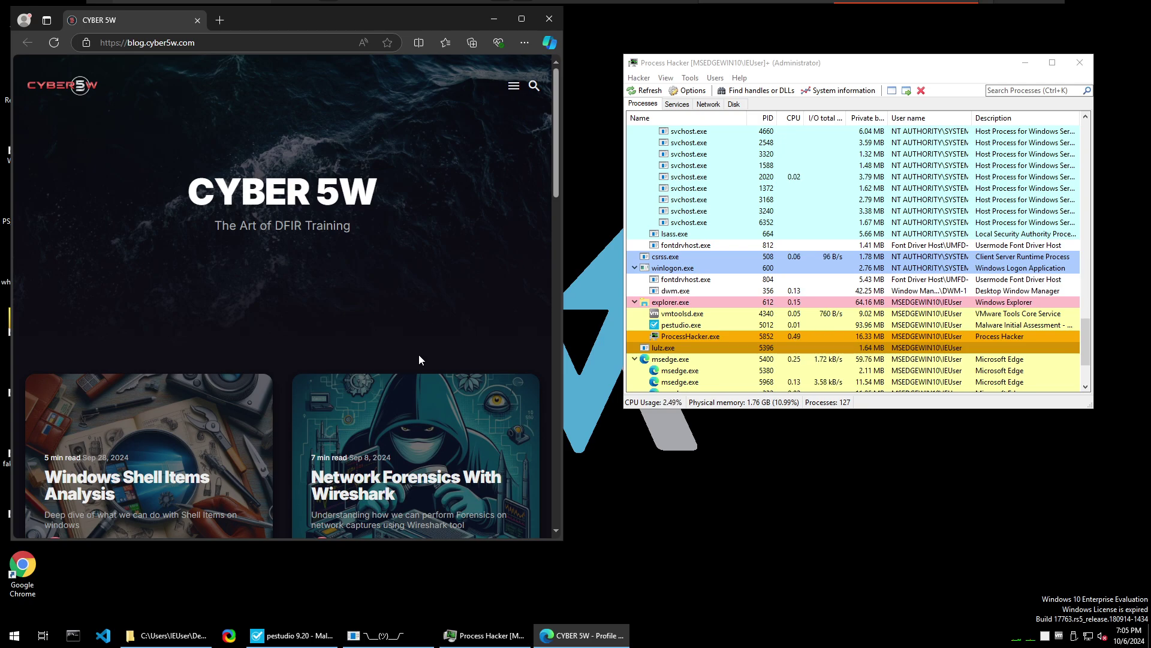
scroll(424, 313, down, 2)
scroll(442, 322, up, 2)
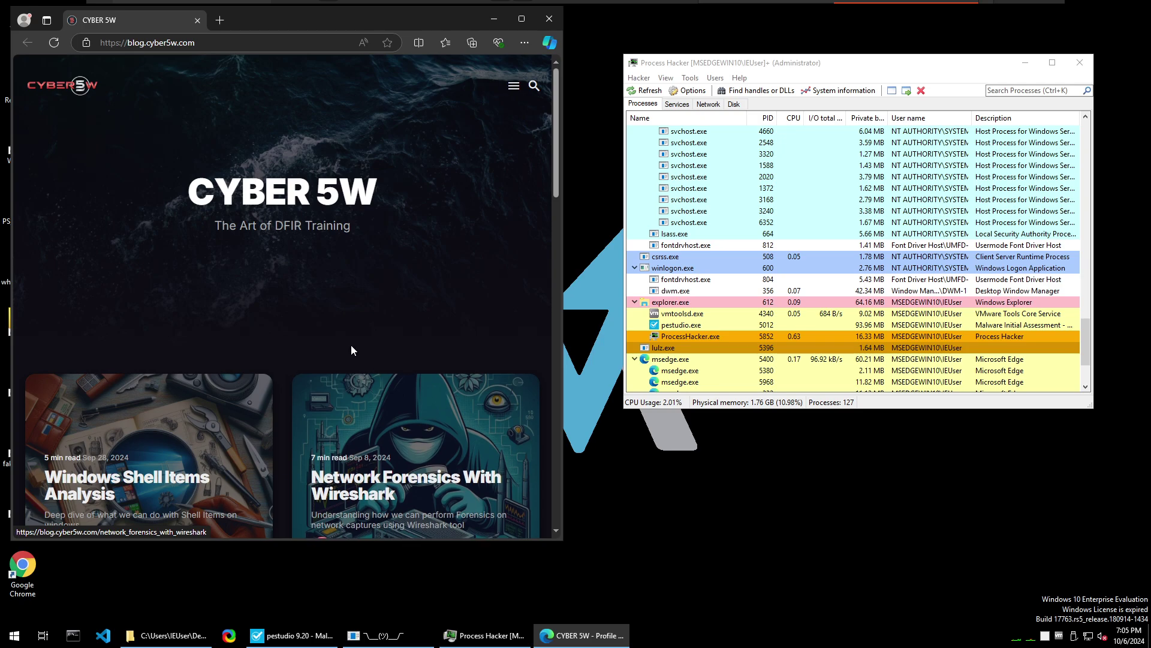
click(560, 20)
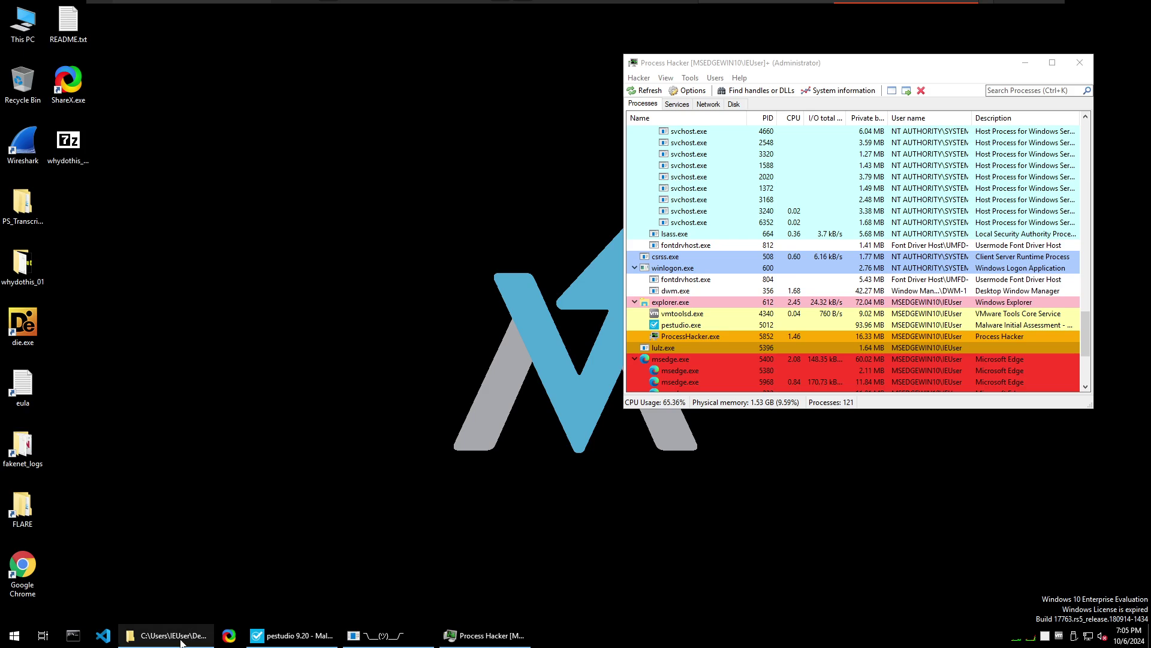
Bring up the whydothis_01 folder window and examine which files it contains after the sample's execution
click(181, 641)
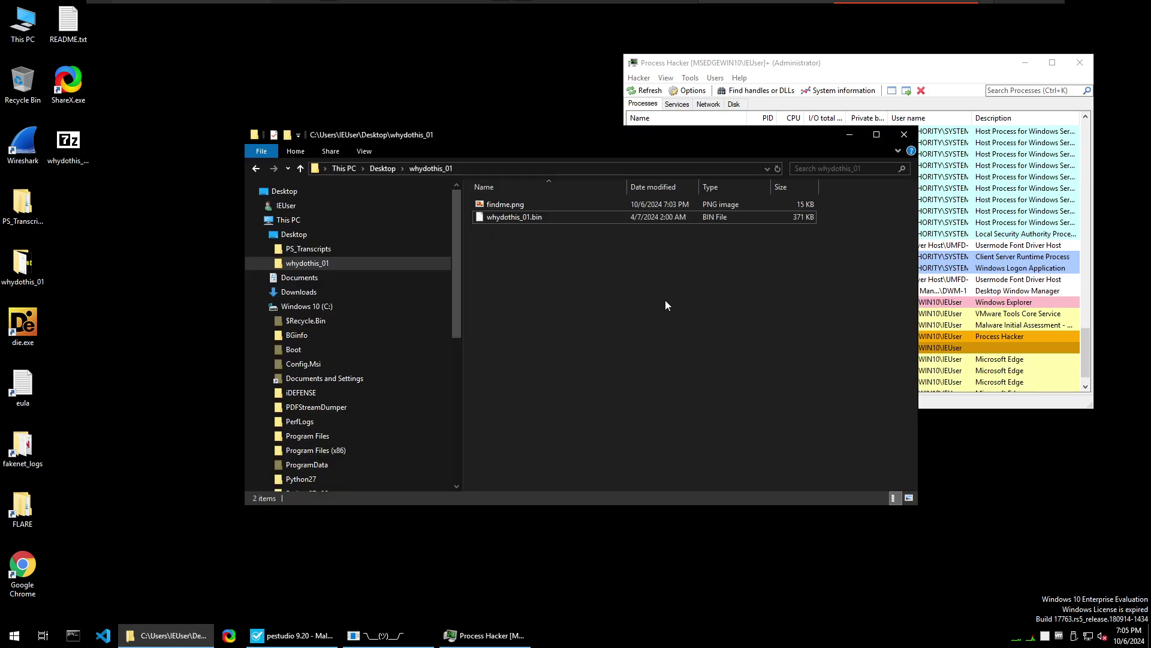
drag(603, 139, 458, 229)
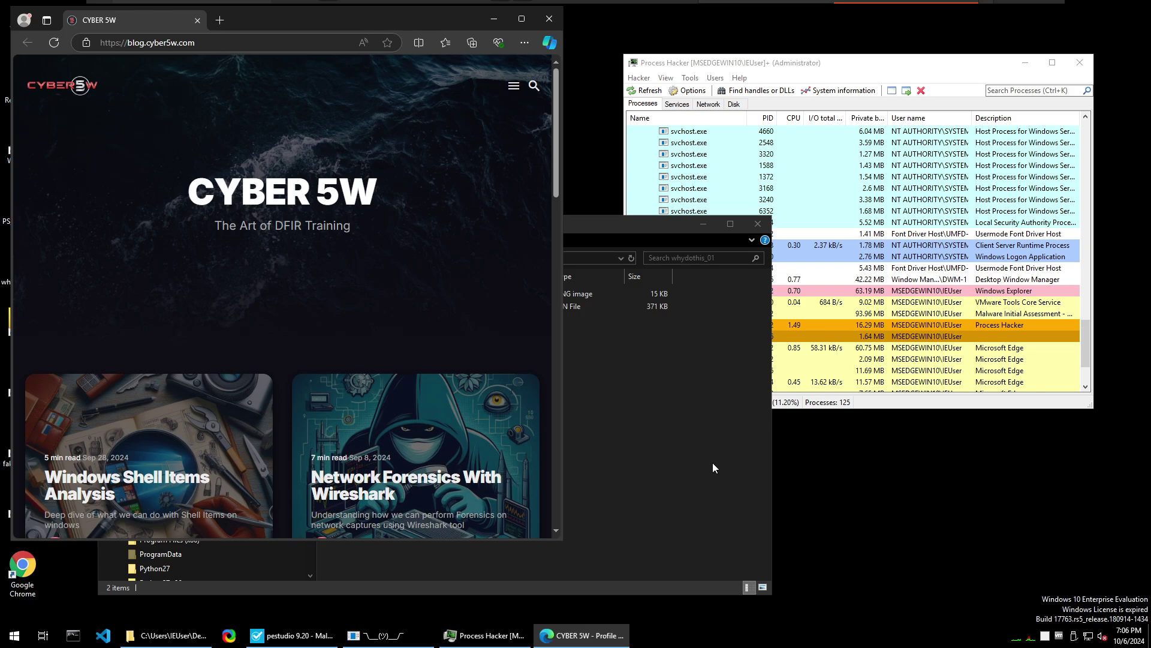
click(747, 441)
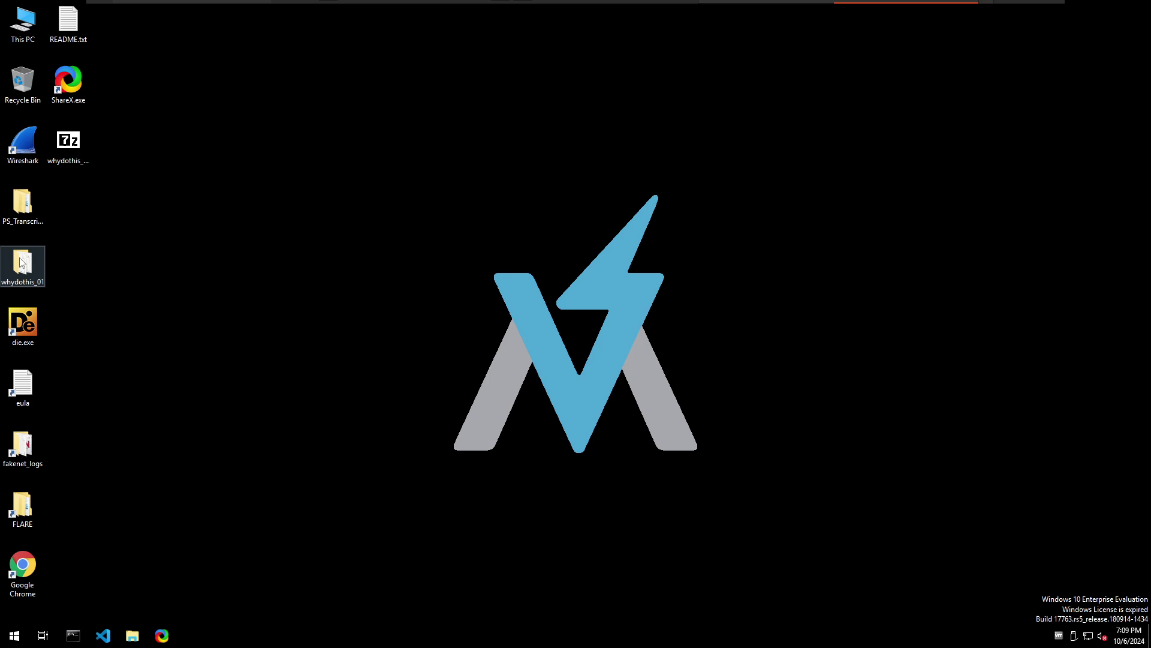
Open the whydothis_01 folder from the desktop
mouse_move(21, 261)
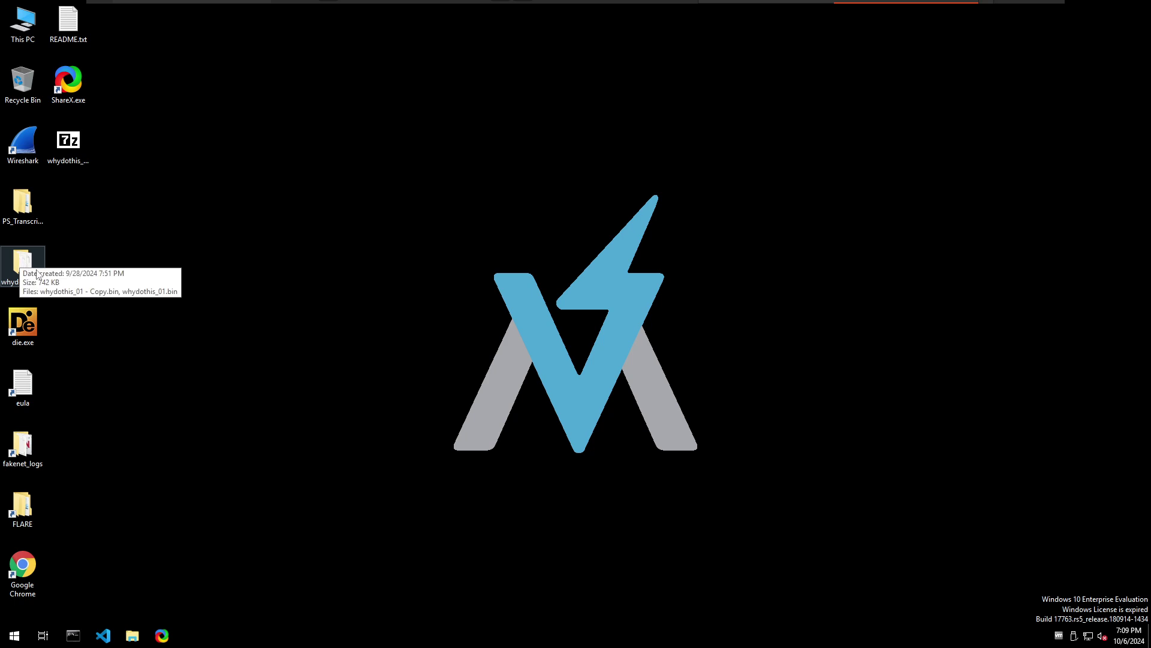
click(28, 257)
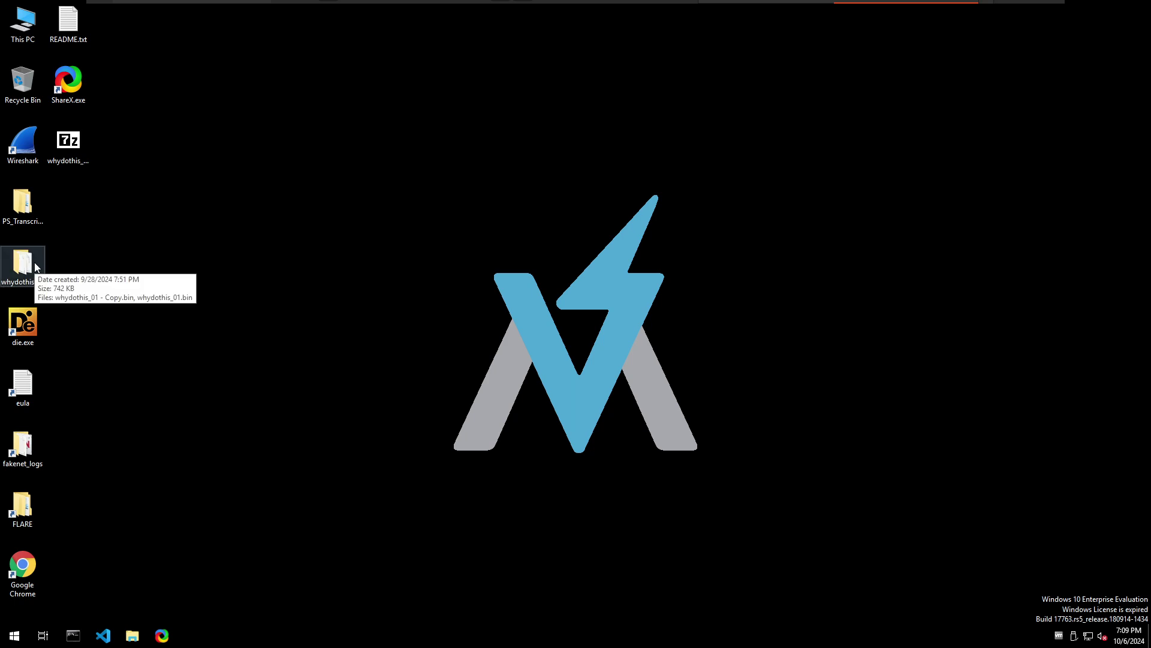
double_click(36, 268)
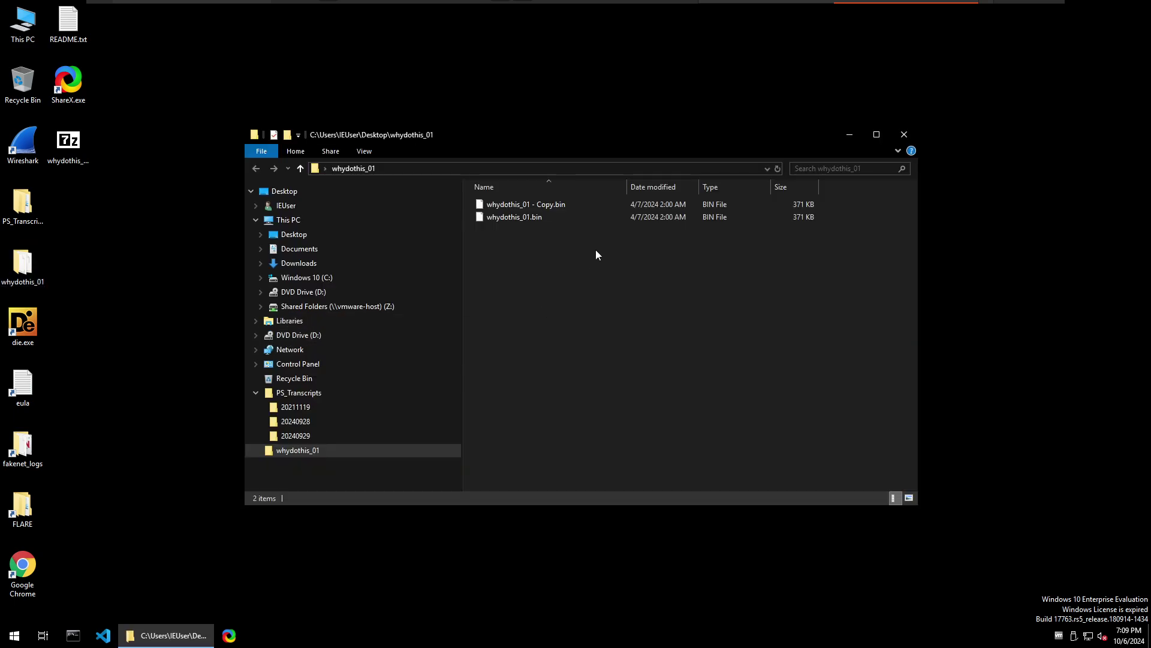
Rename "whydothis_01 - Copy.bin" as whydothis_01.exe and accept the file extension change
click(534, 208)
click(531, 205)
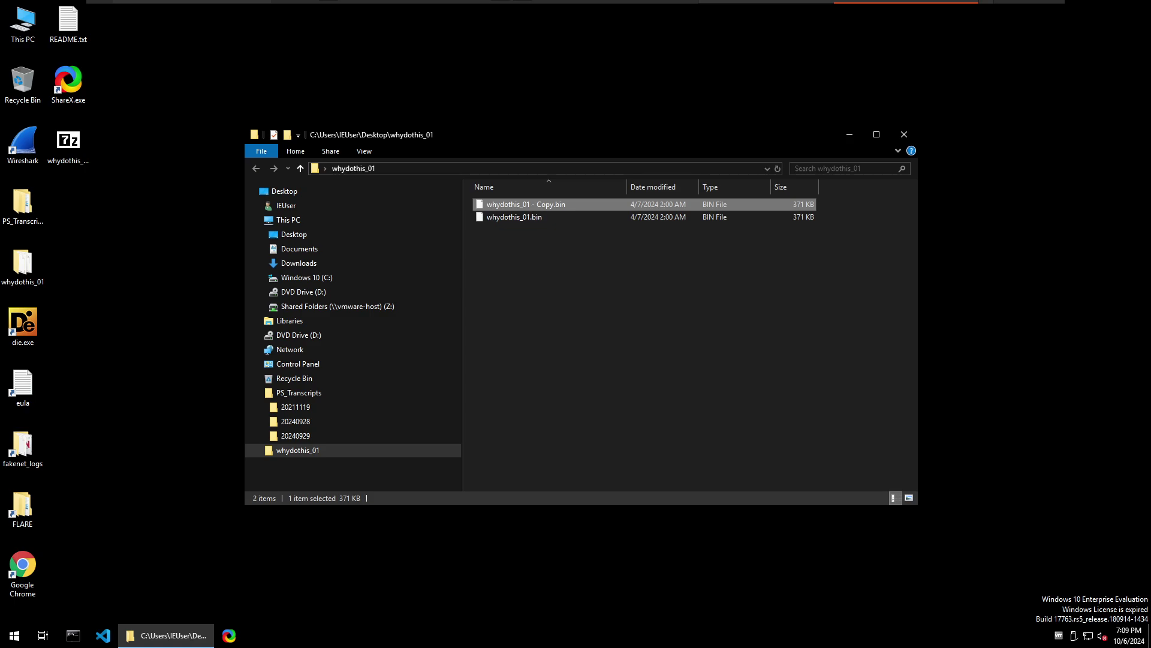
click(531, 205)
key(ctrl+shift+Left)
key(ctrl+shift+Left)
key(ctrl+shift+Left)
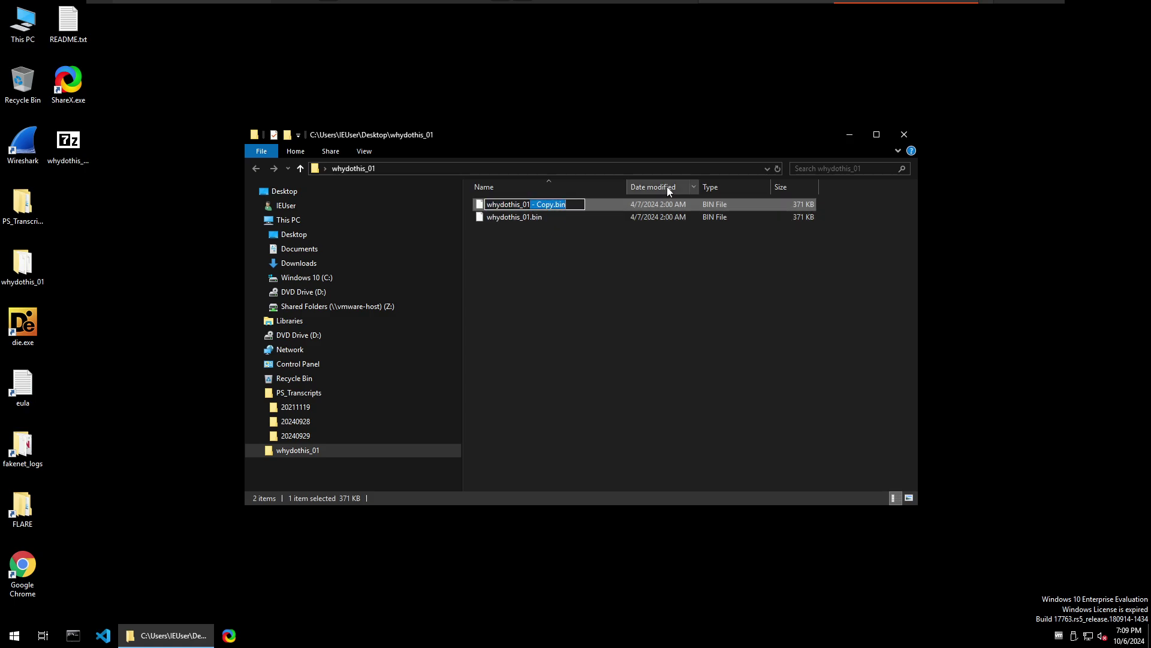
key(BackSpace)
text(.exe)
key(Return)
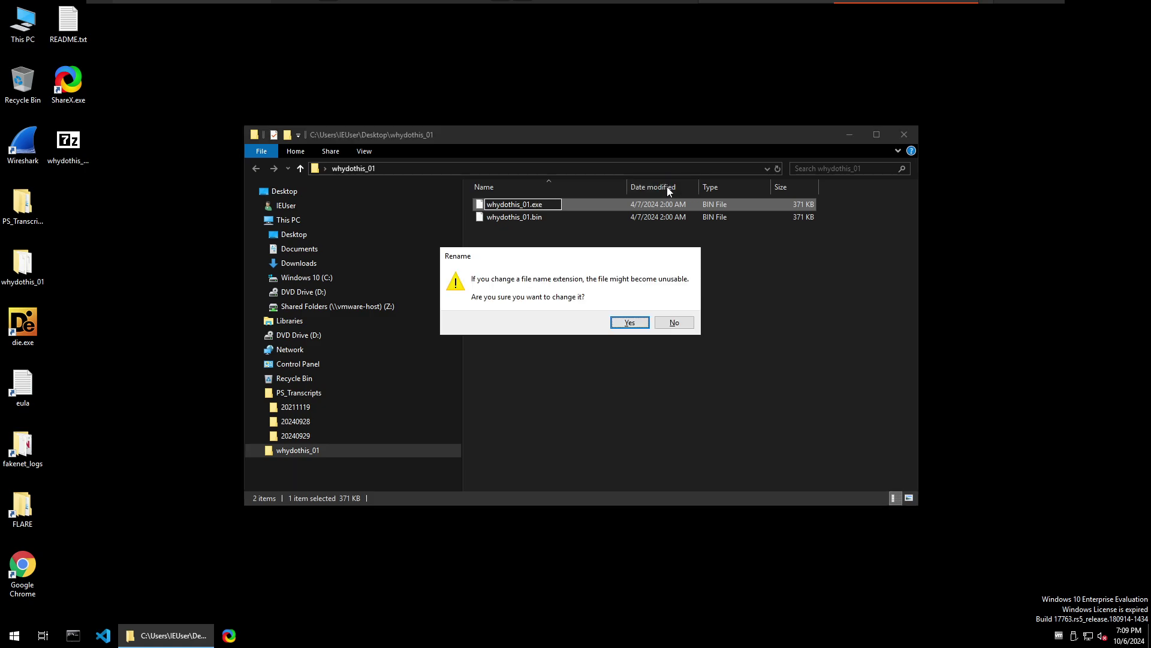
key(Return)
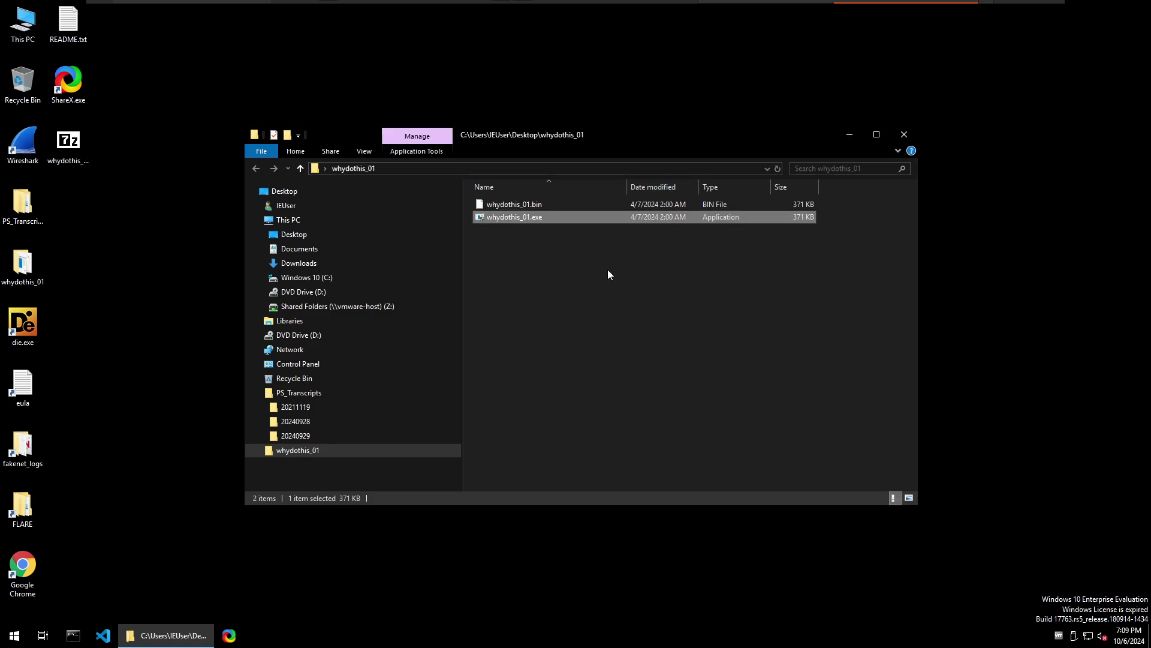
click(718, 413)
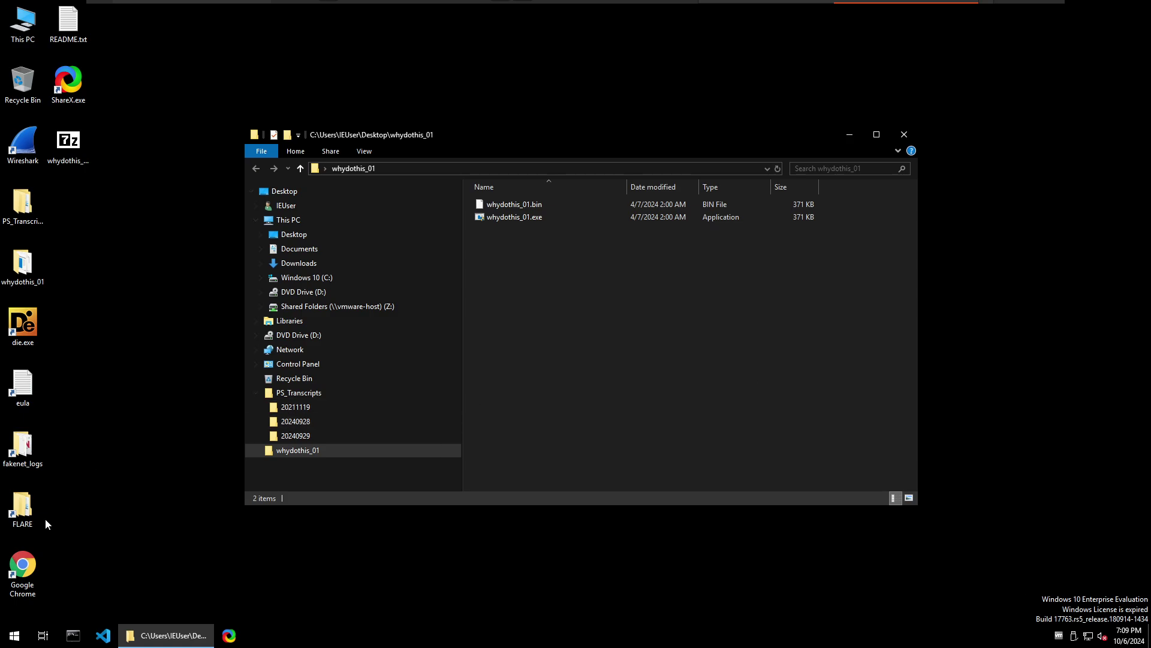
Open the FLARE Utilities folder and go to the file location of the procmon shortcut's target
click(26, 507)
double_click(26, 507)
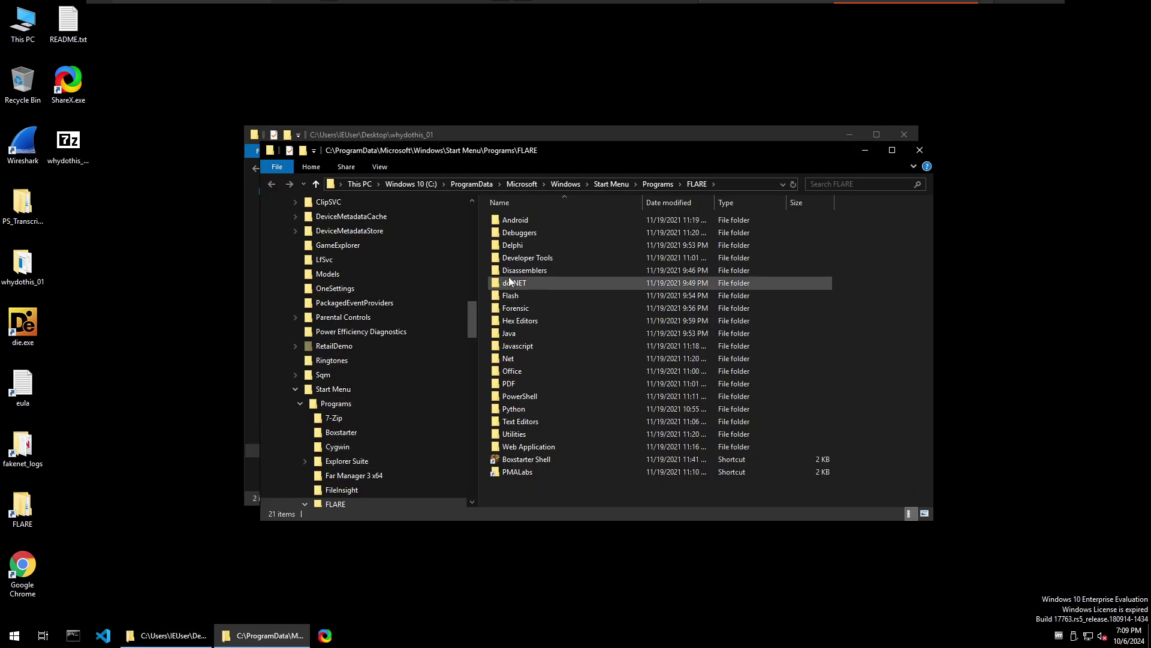
double_click(508, 435)
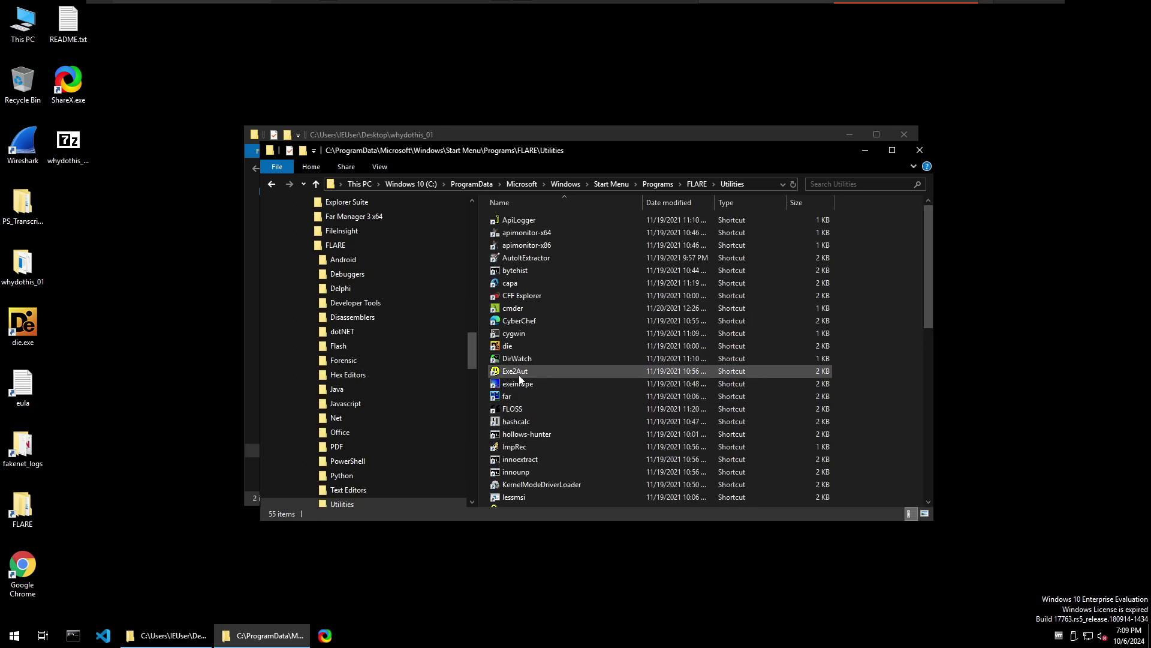
scroll(546, 445, down, 2)
scroll(523, 467, down, 2)
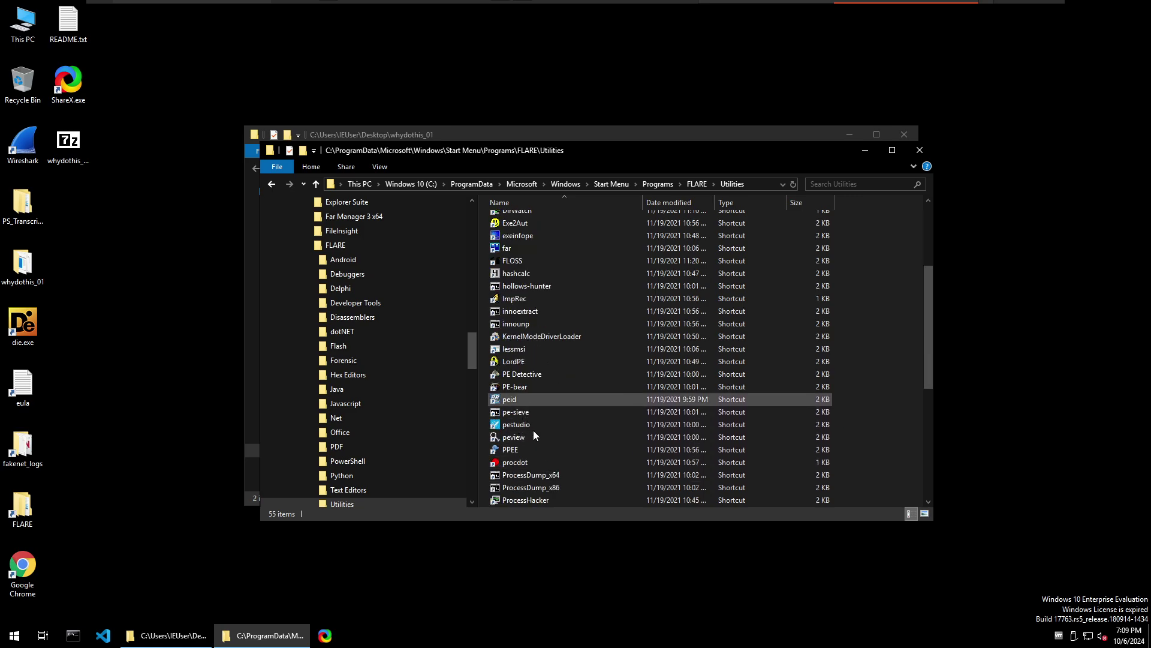
scroll(537, 453, down, 2)
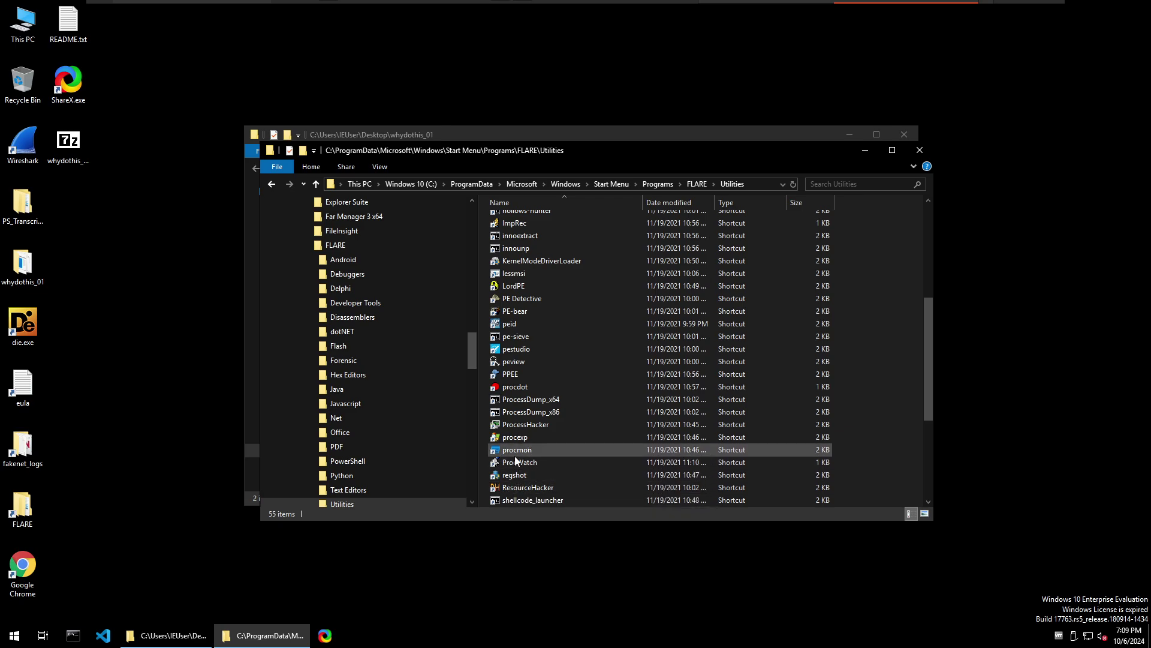
right_click(515, 453)
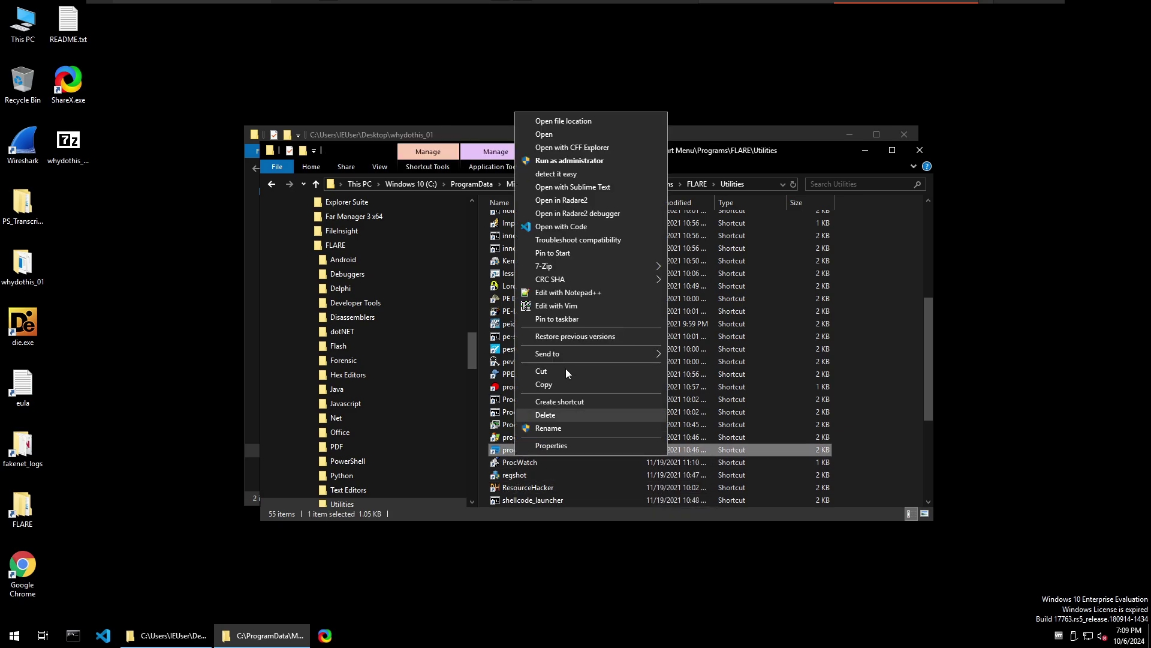
click(566, 122)
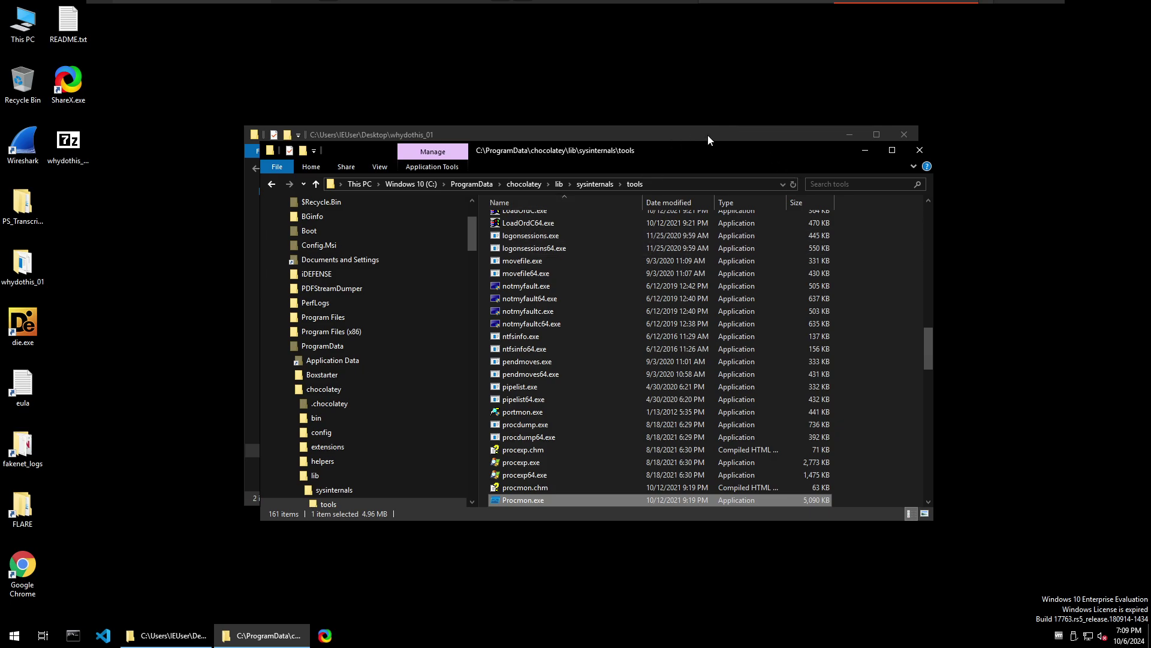
Arrange the whydothis_01 and sysinternals tools folder windows so both file lists are visible, and locate Procmon.exe and Procmon64.exe
drag(708, 137, 921, 59)
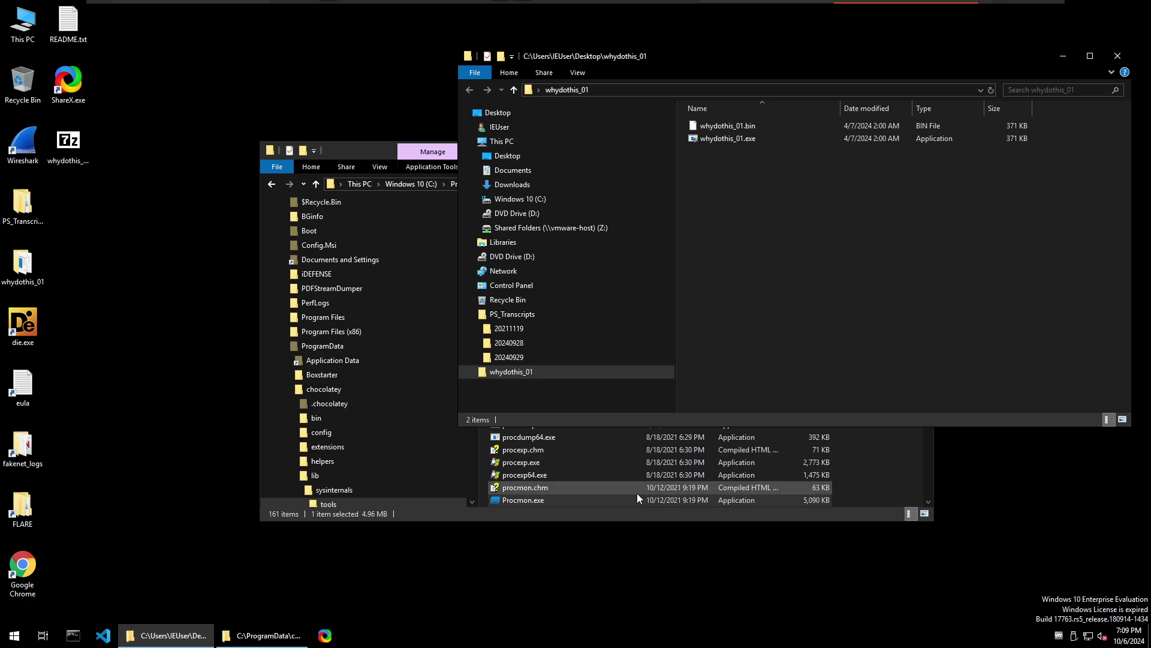
click(603, 517)
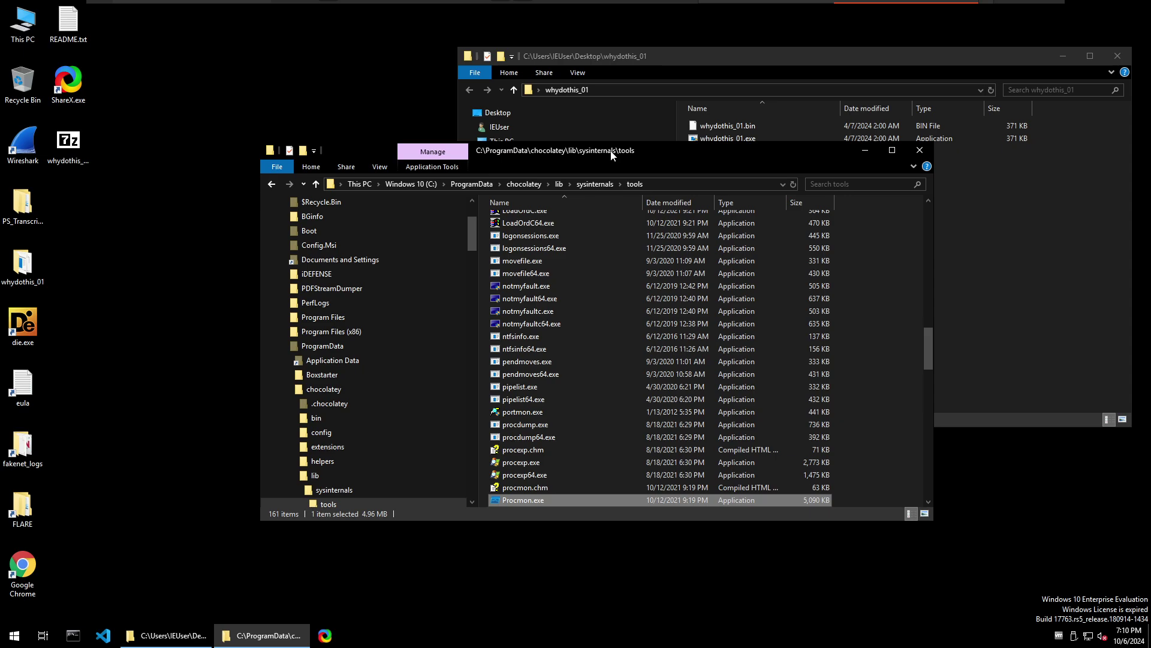
drag(611, 150, 491, 183)
scroll(471, 390, down, 3)
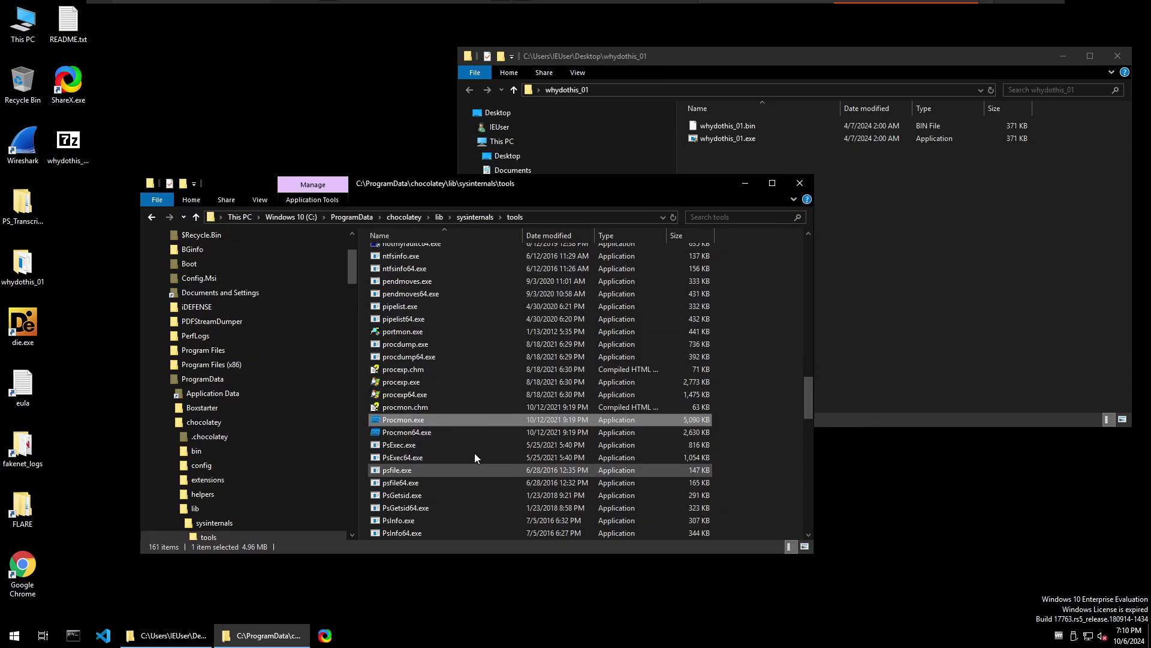
Duplicate Procmon64.exe in the sysinternals tools folder and rename the copy as p64.exe, granting administrator permission for both operations
click(420, 432)
key(ctrl+c)
key(ctrl+v)
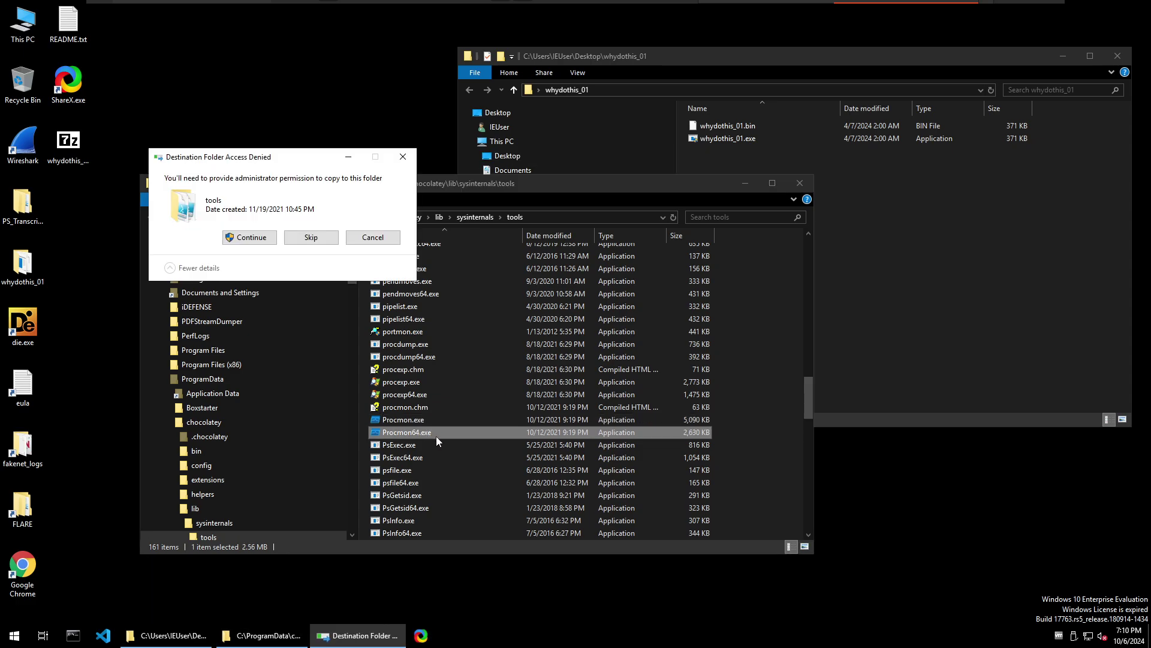
click(250, 237)
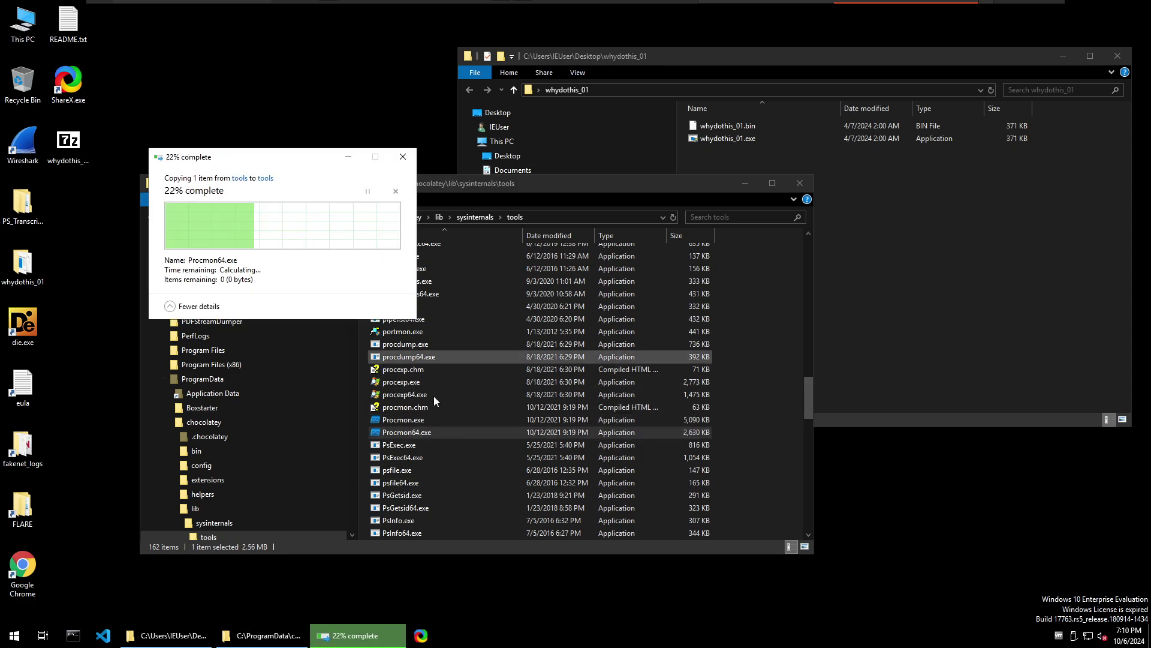
click(417, 254)
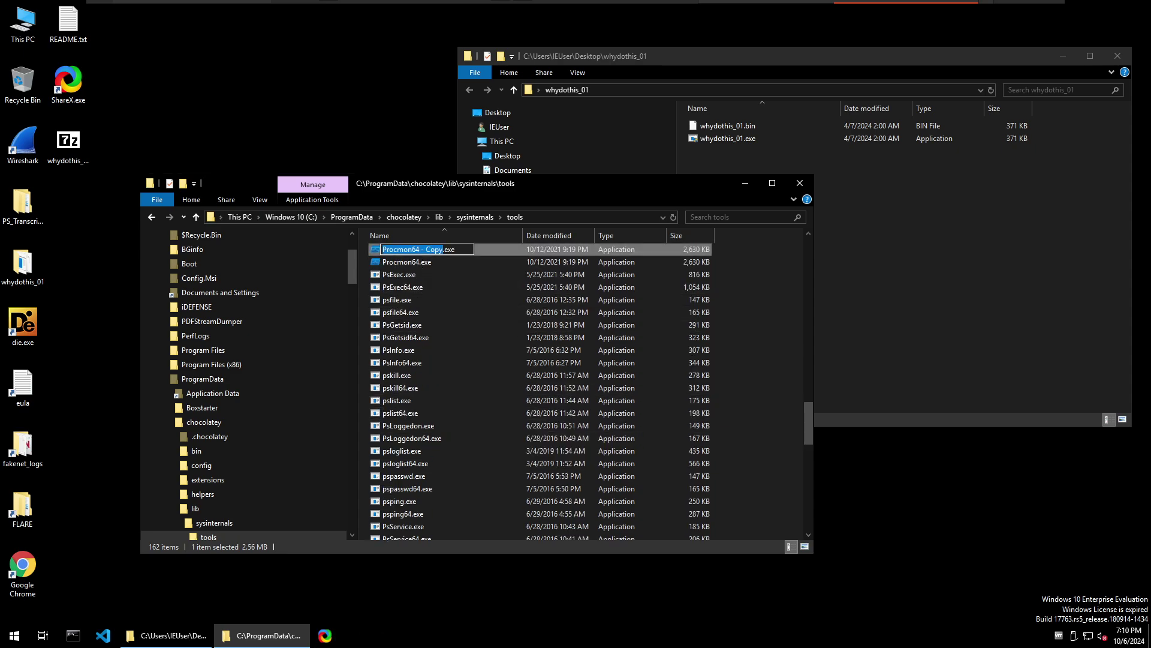
text(p64)
key(Return)
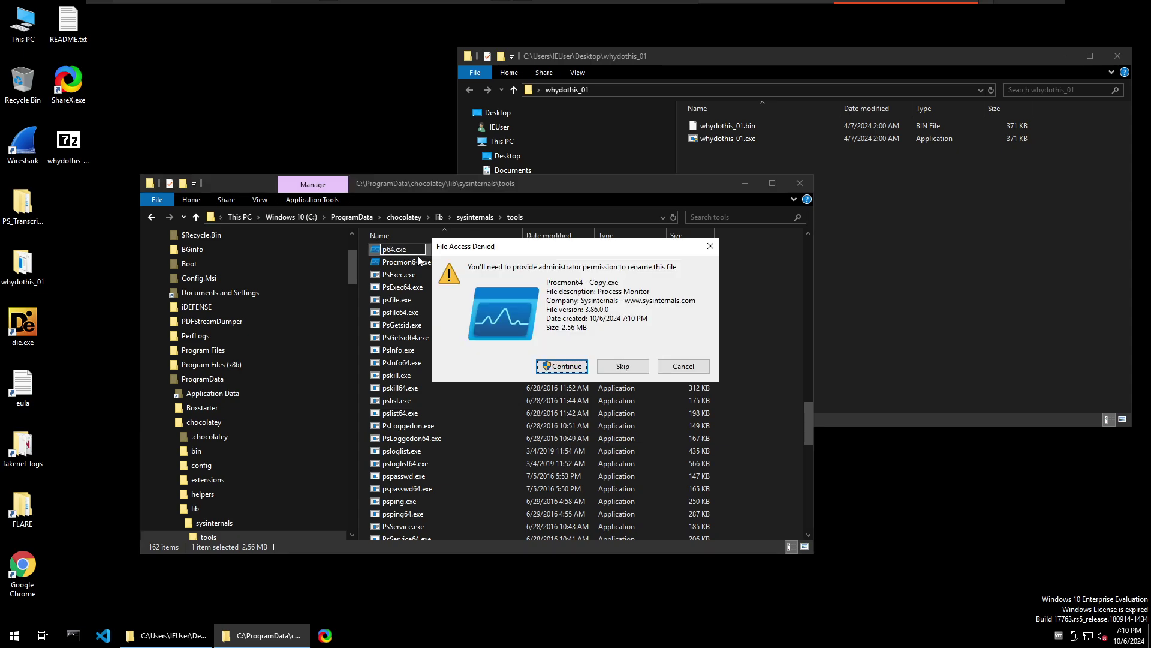
key(Return)
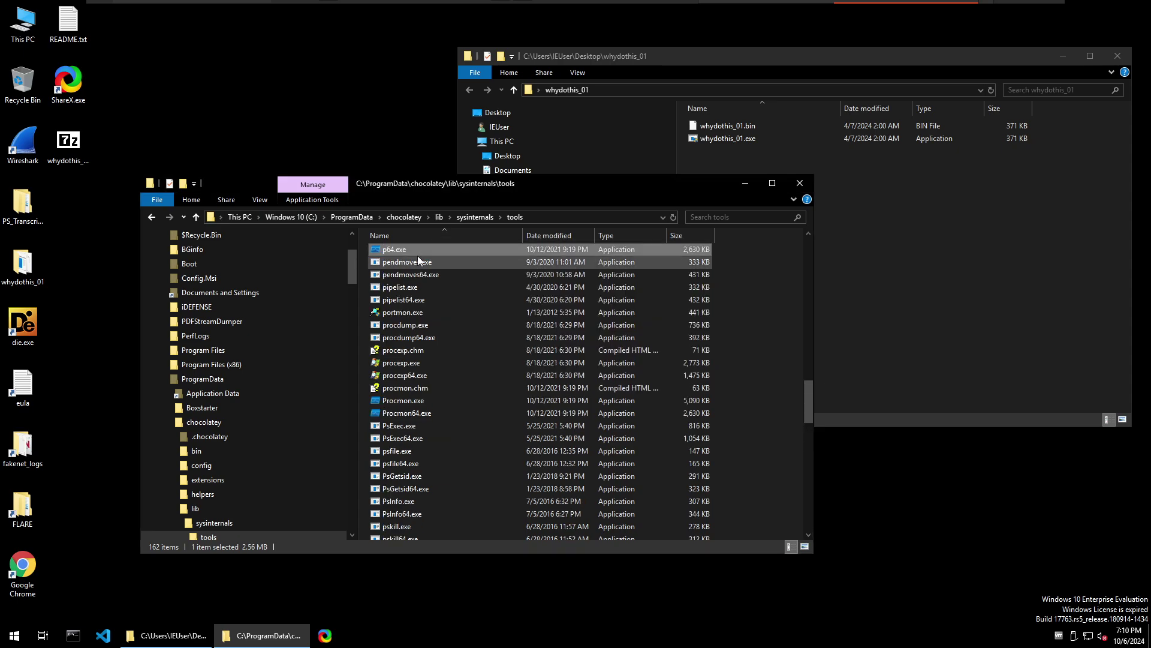
Duplicate procexp64.exe in the sysinternals tools folder and rename the copy as pe64.exe, granting administrator permission
click(395, 379)
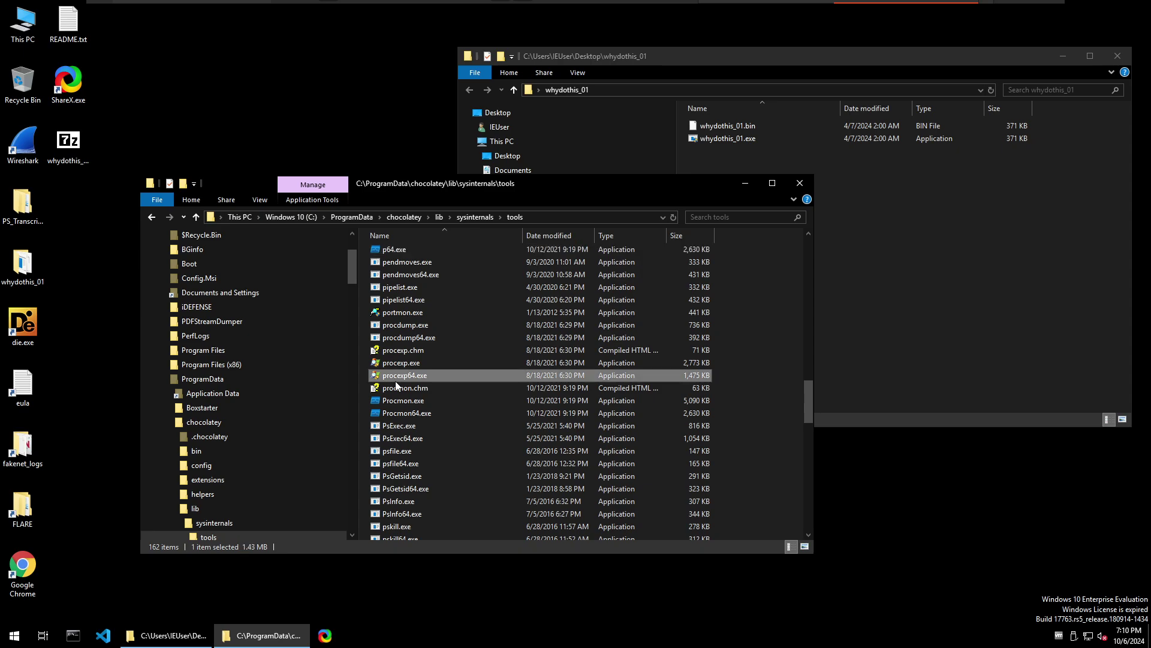
key(ctrl+v)
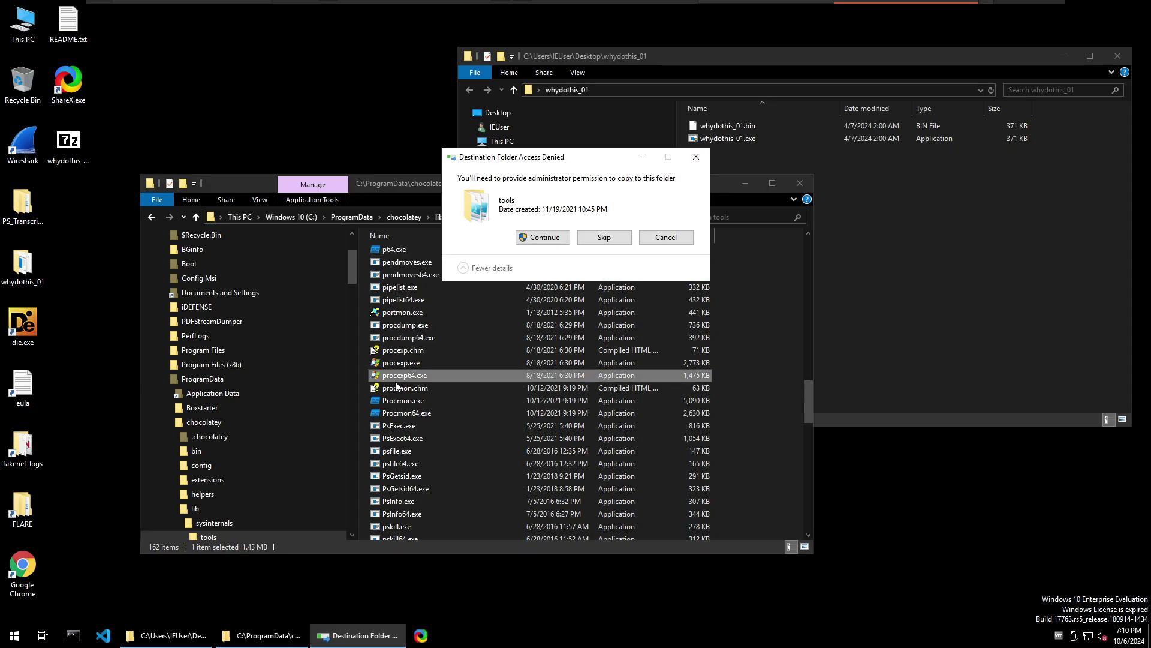
click(556, 239)
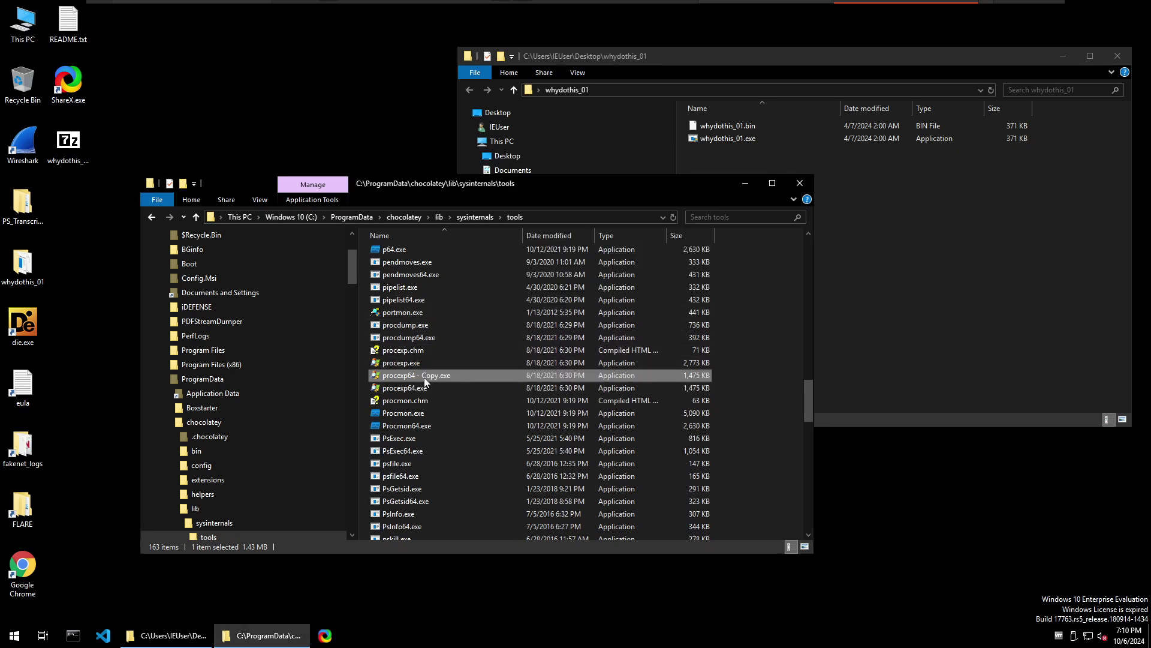
click(424, 376)
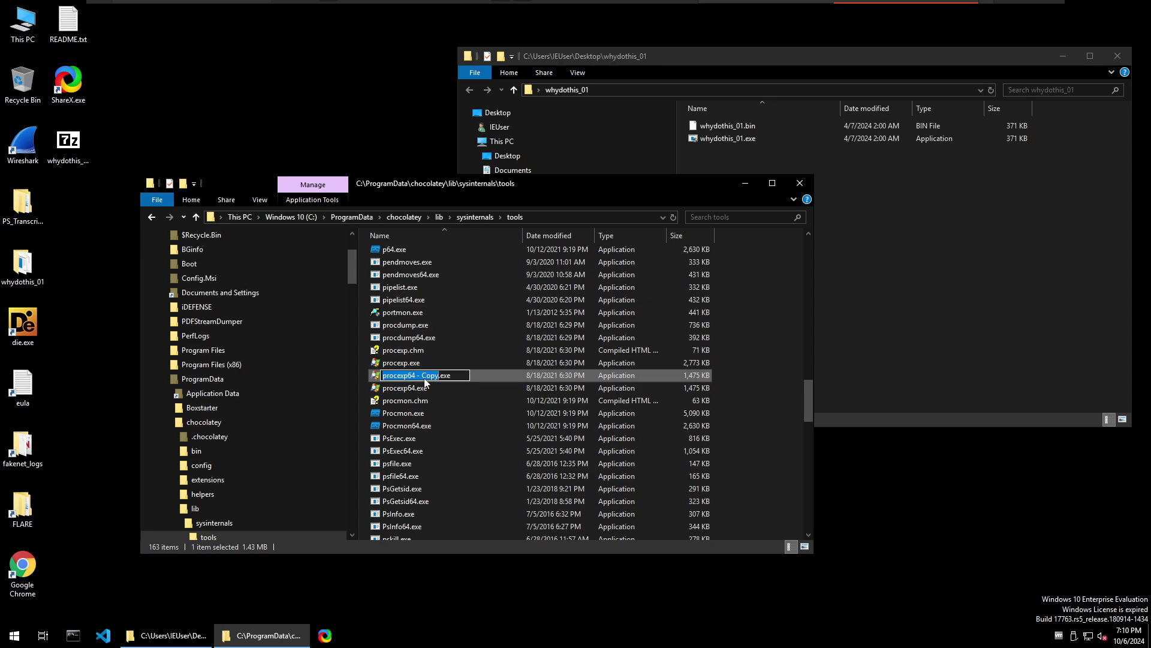
text(pe)
text(64)
key(Return)
key(Return)
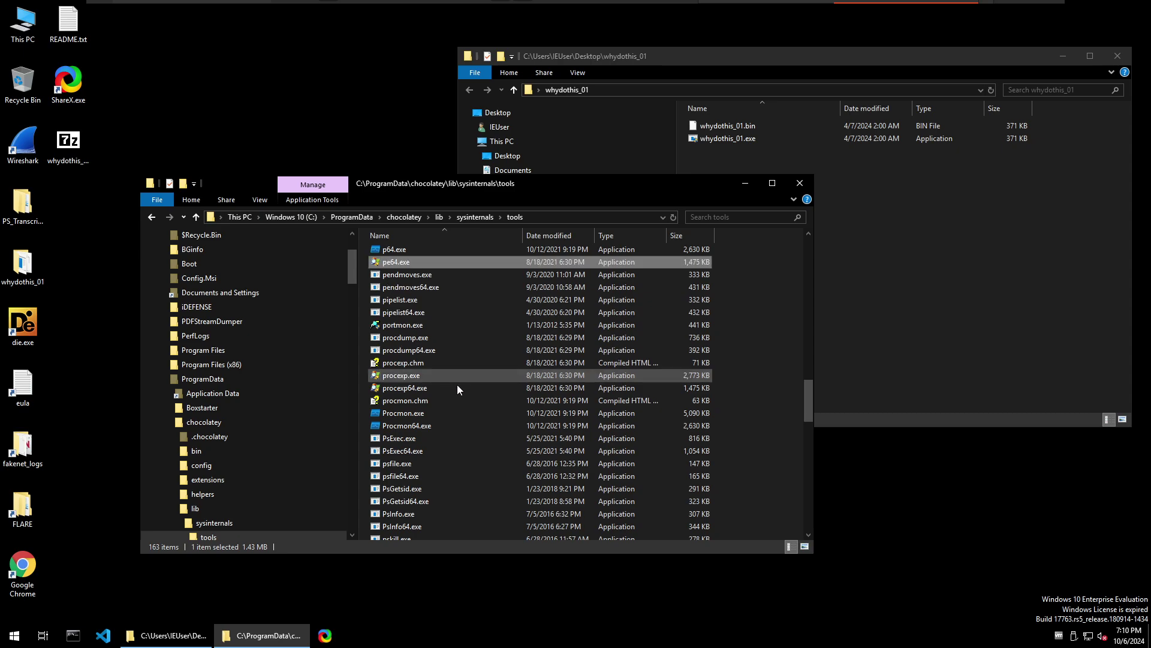
Go to the Wireshark desktop shortcut's file location, then duplicate Wireshark.exe there as ws.exe, granting administrator permission
right_click(34, 150)
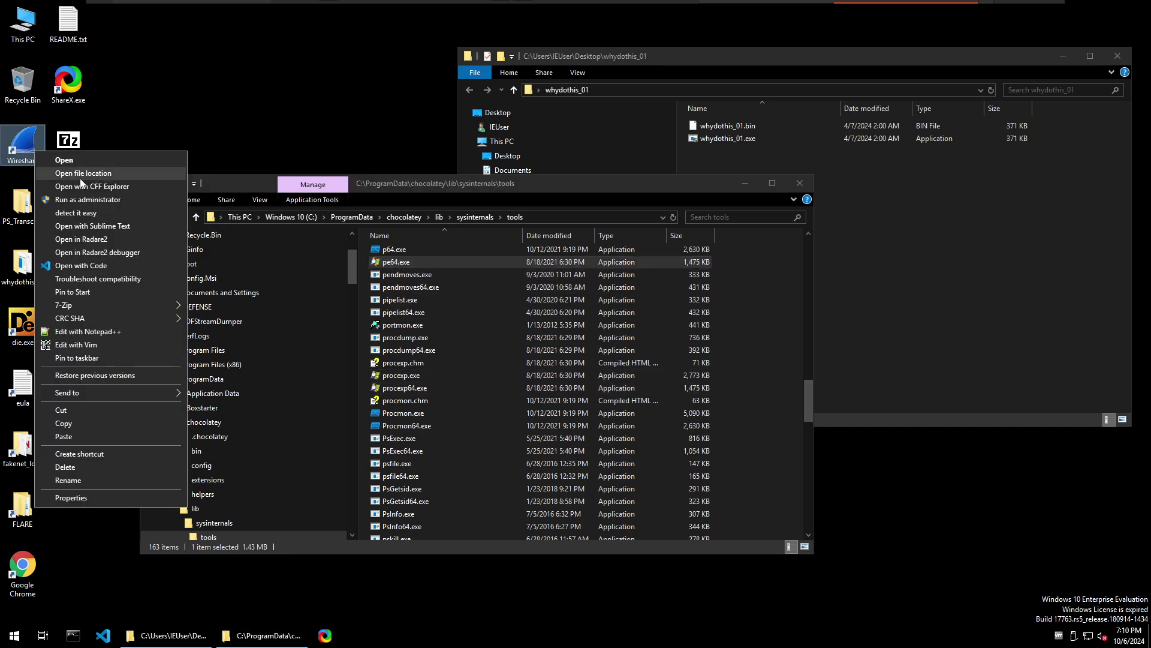
click(91, 173)
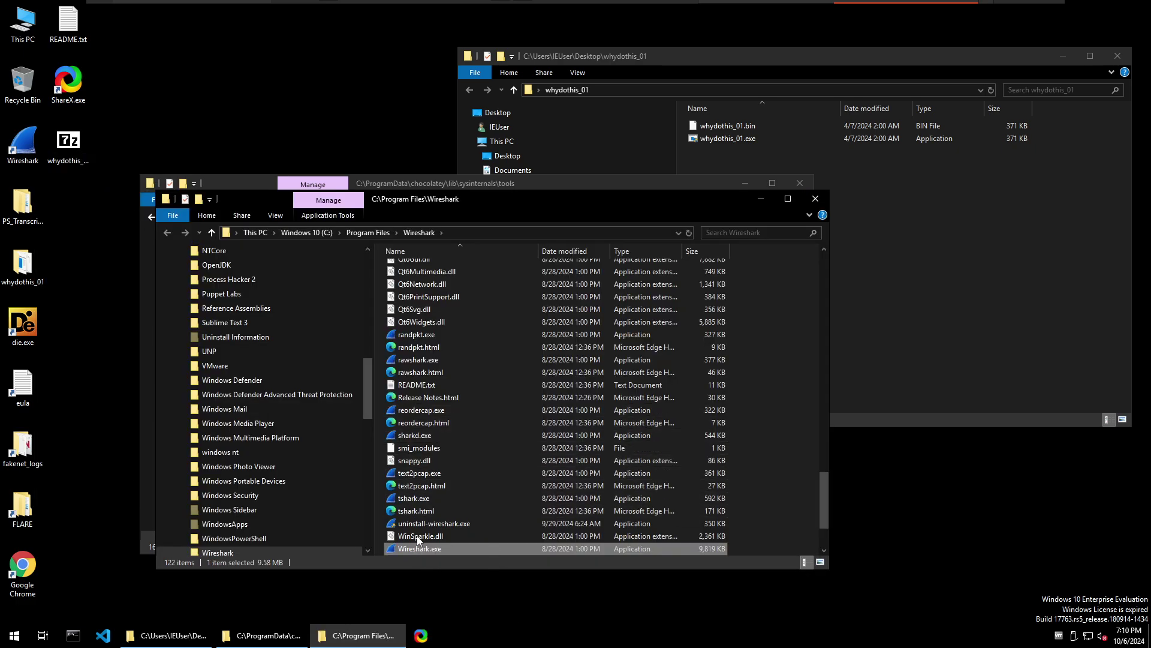
scroll(443, 528, down, 2)
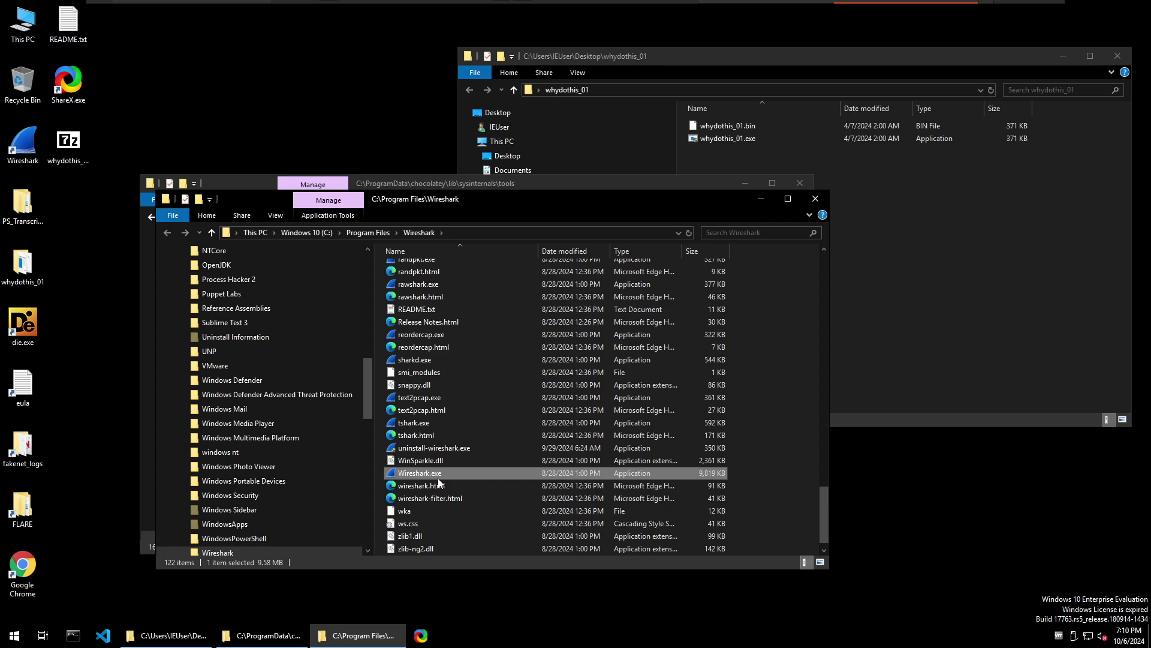
key(ctrl+v)
click(545, 237)
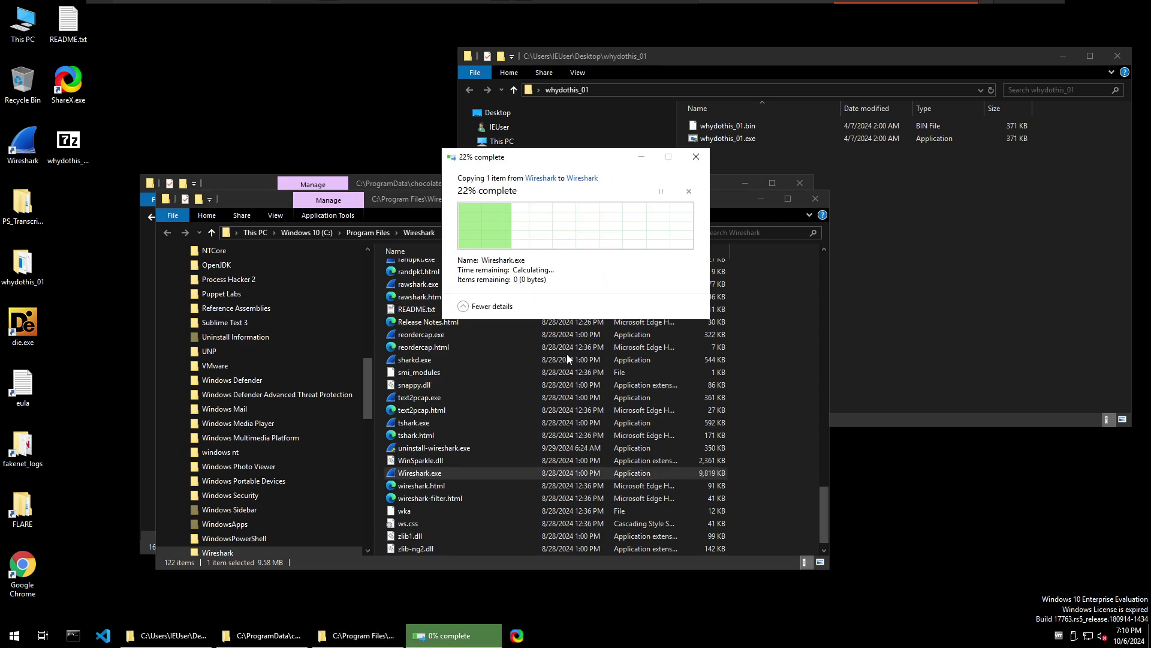
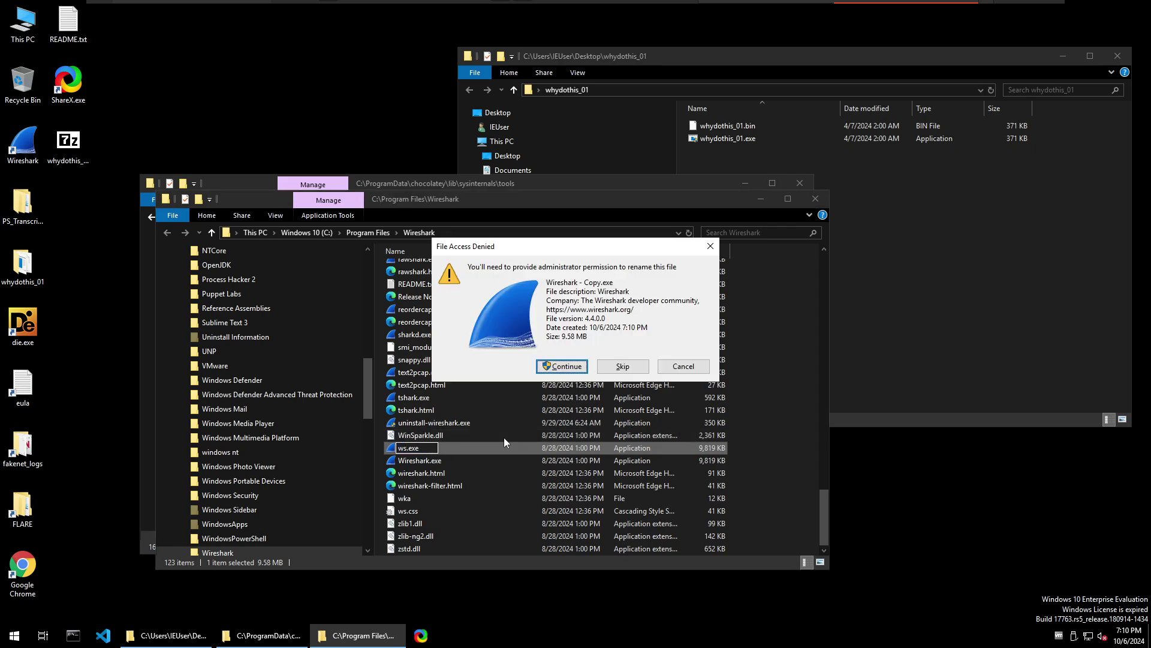
key(Return)
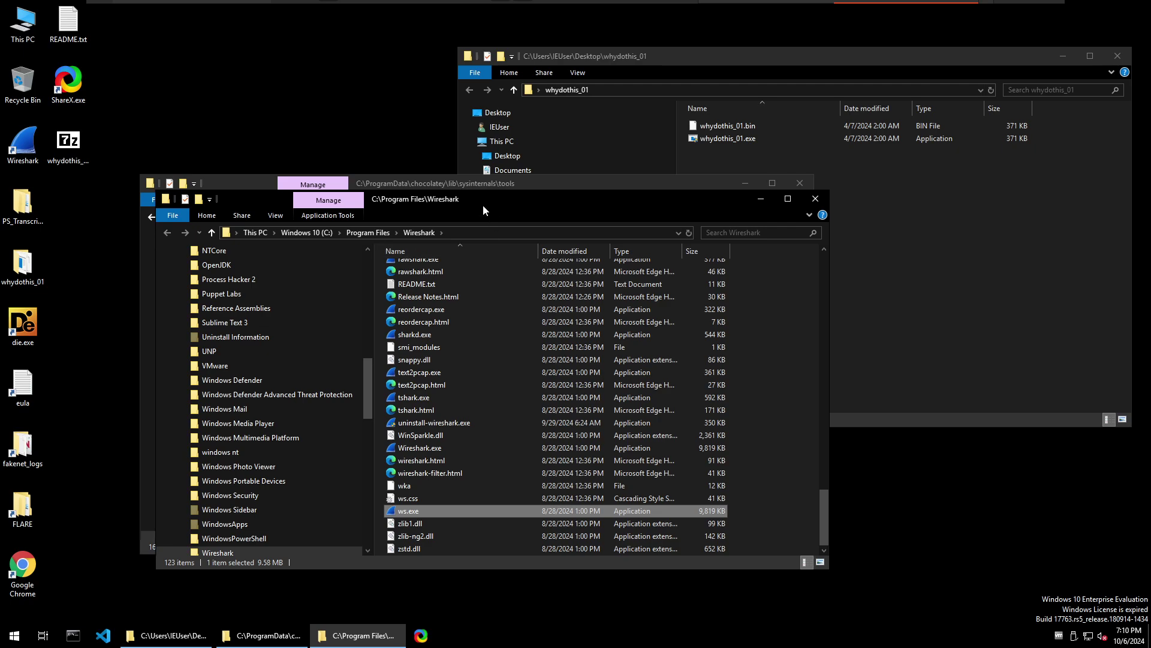
Run pe64.exe from the sysinternals tools folder as administrator and collapse the wininit.exe branch of the process tree
drag(484, 205, 615, 197)
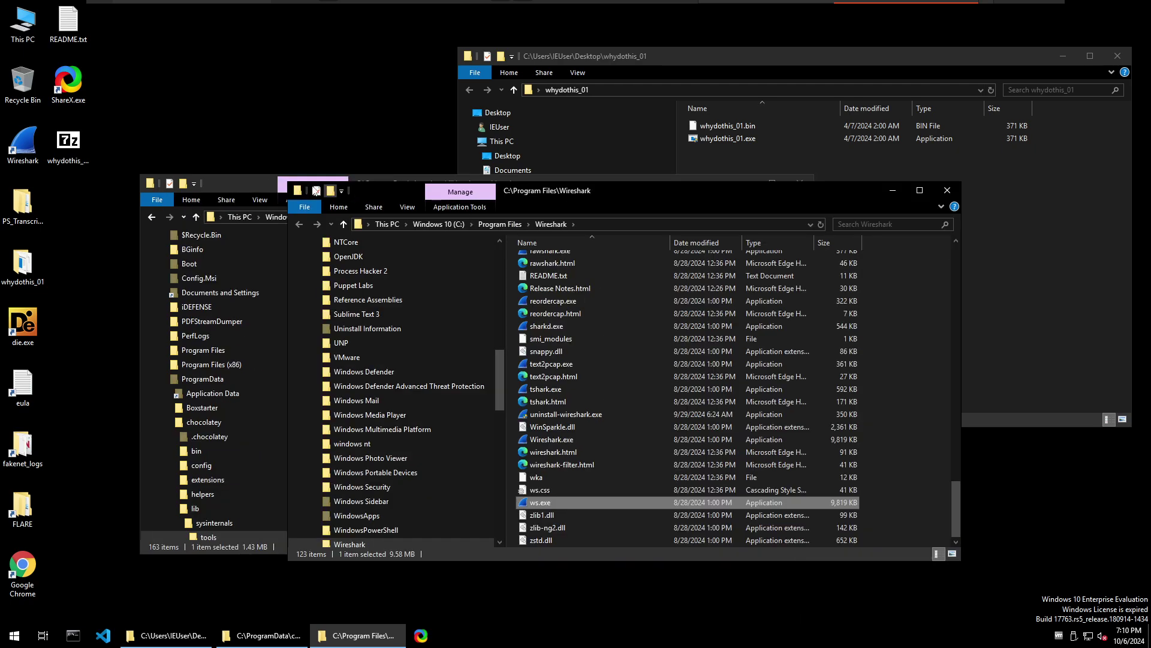
click(231, 186)
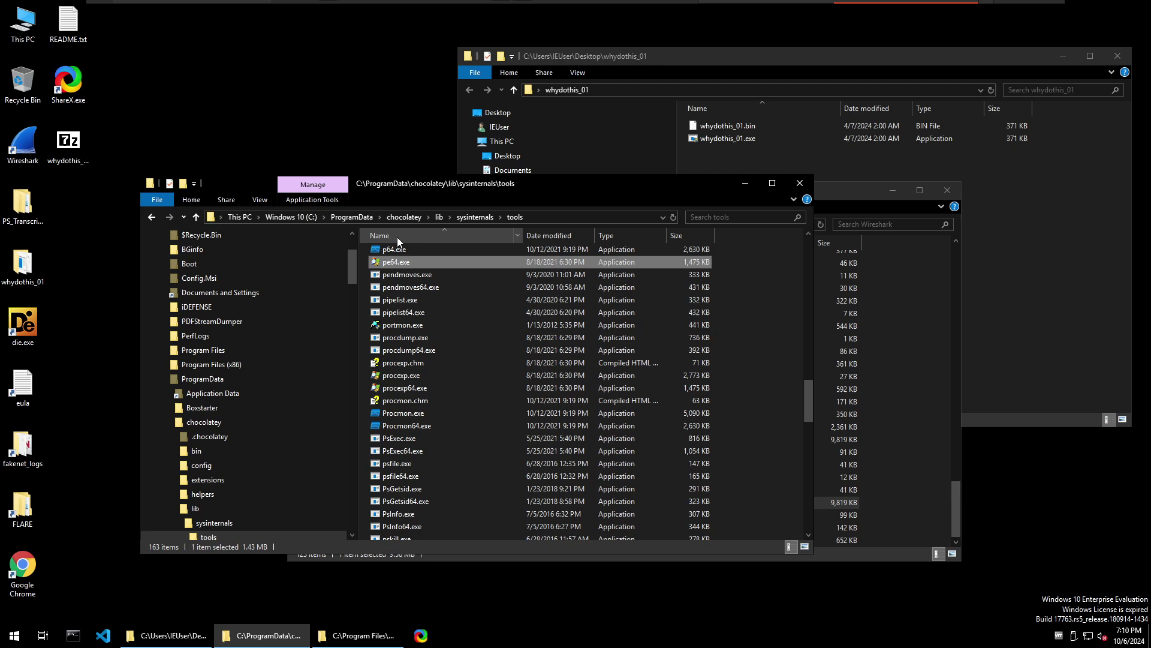
right_click(383, 268)
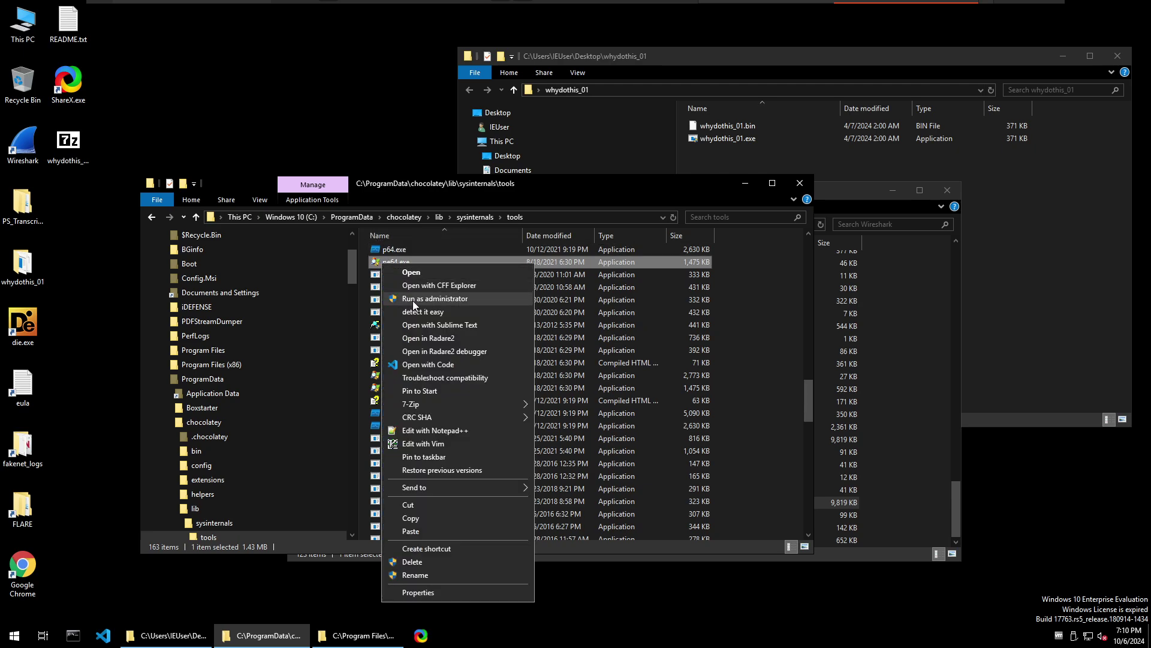
click(412, 300)
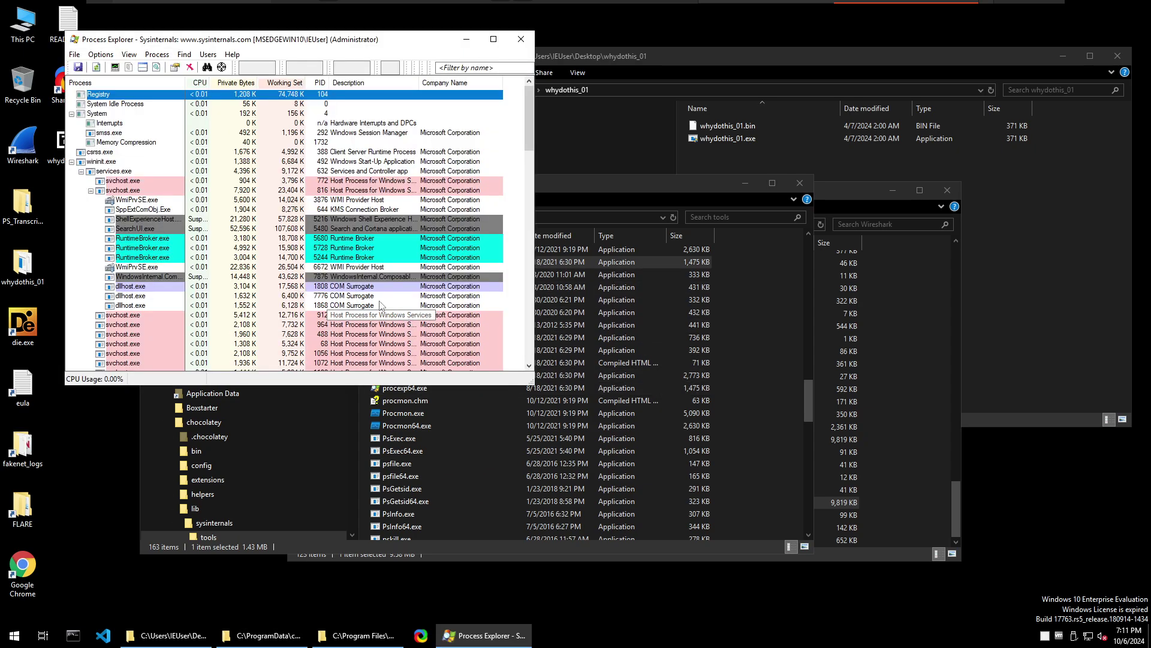
click(72, 161)
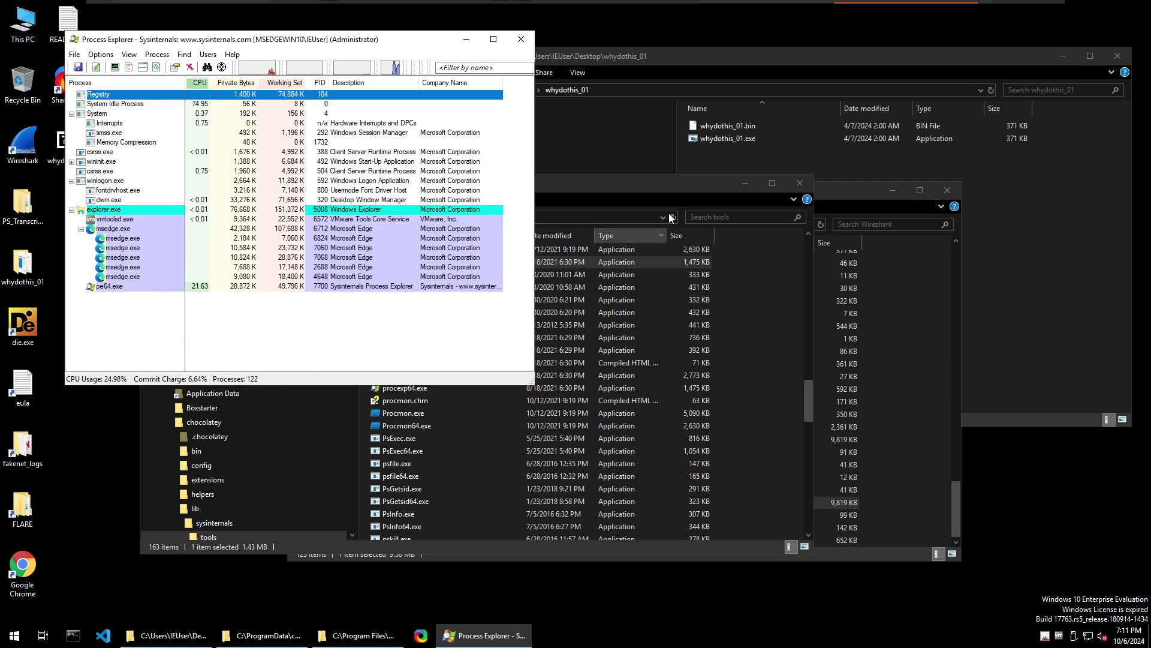
Run p64.exe from the sysinternals tools folder as administrator, then stop its event capture and clear the captured events
click(692, 185)
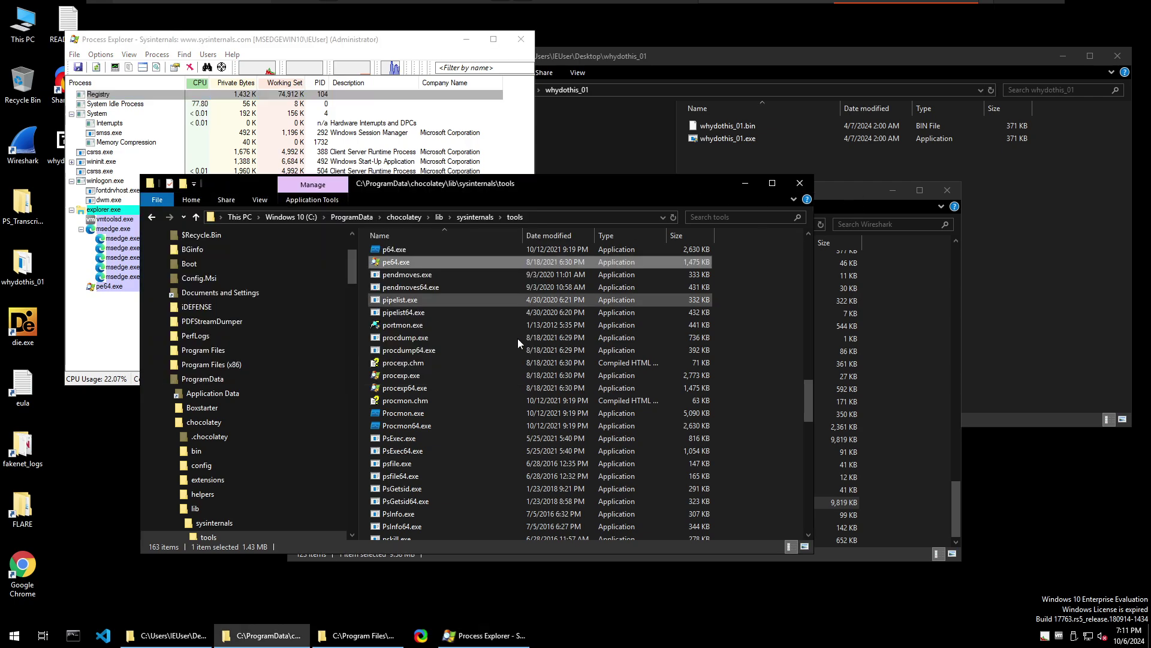
right_click(398, 253)
click(425, 289)
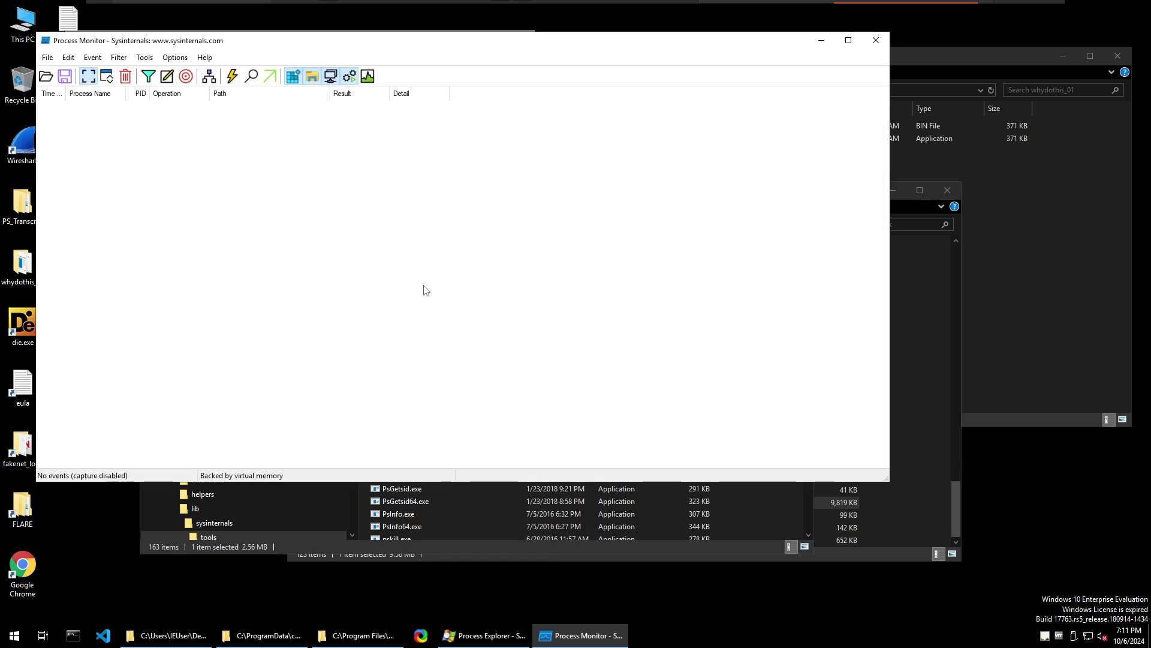
click(88, 77)
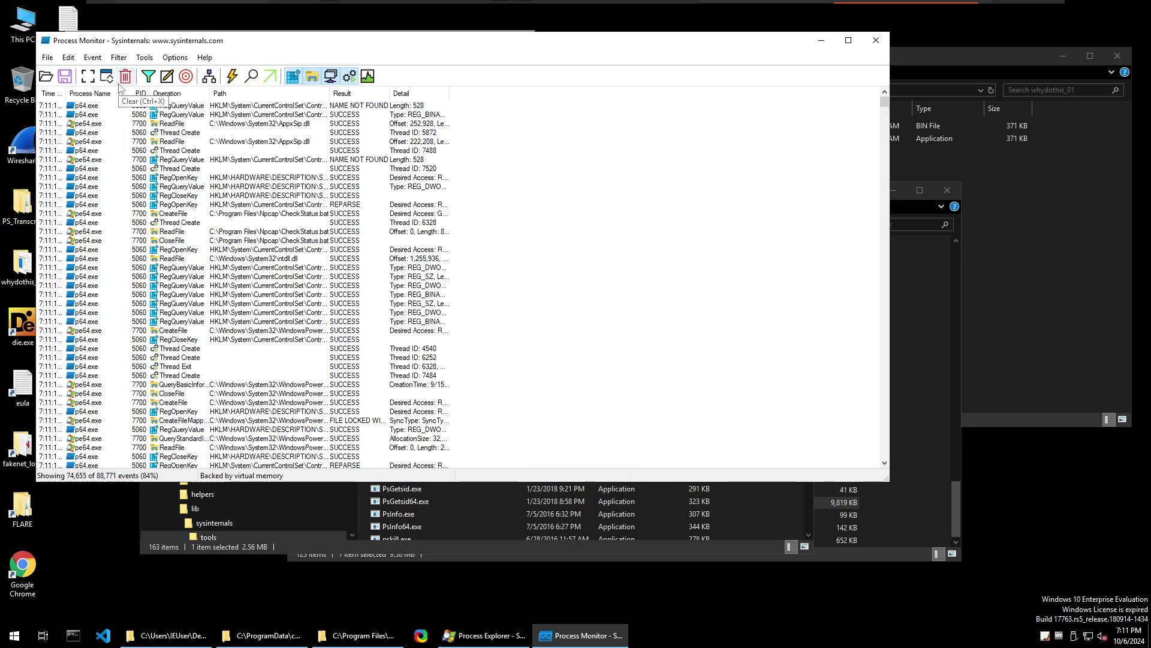
click(125, 77)
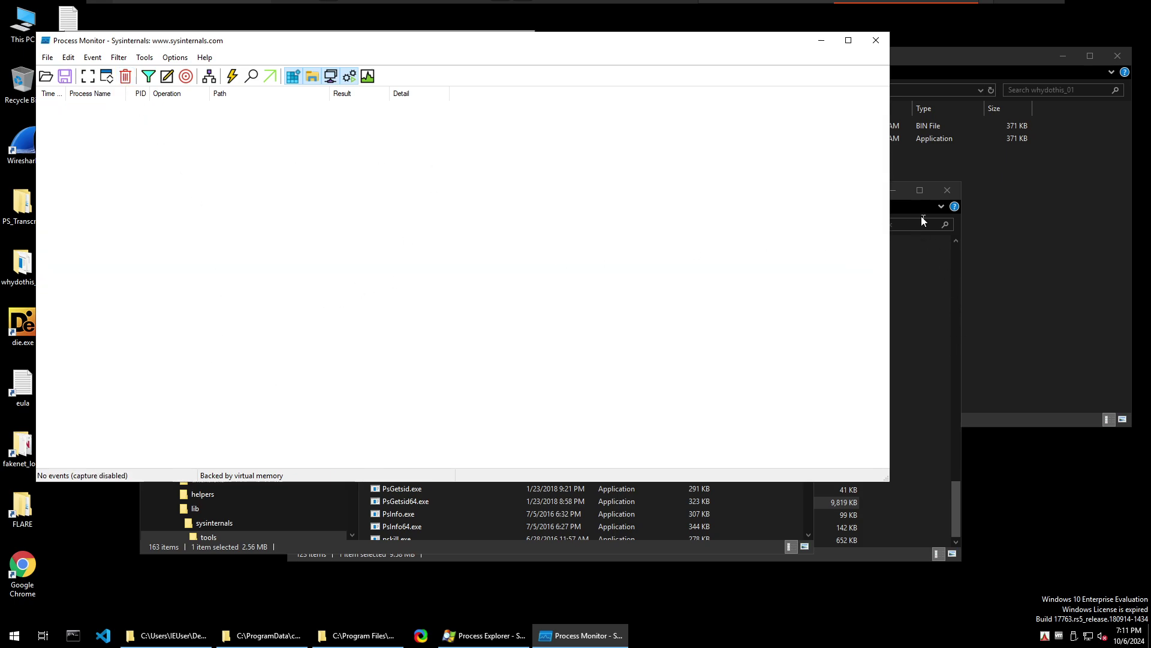
Bring the whydothis_01 and Wireshark folder windows in front of Process Monitor and run ws.exe as administrator
click(912, 202)
click(892, 190)
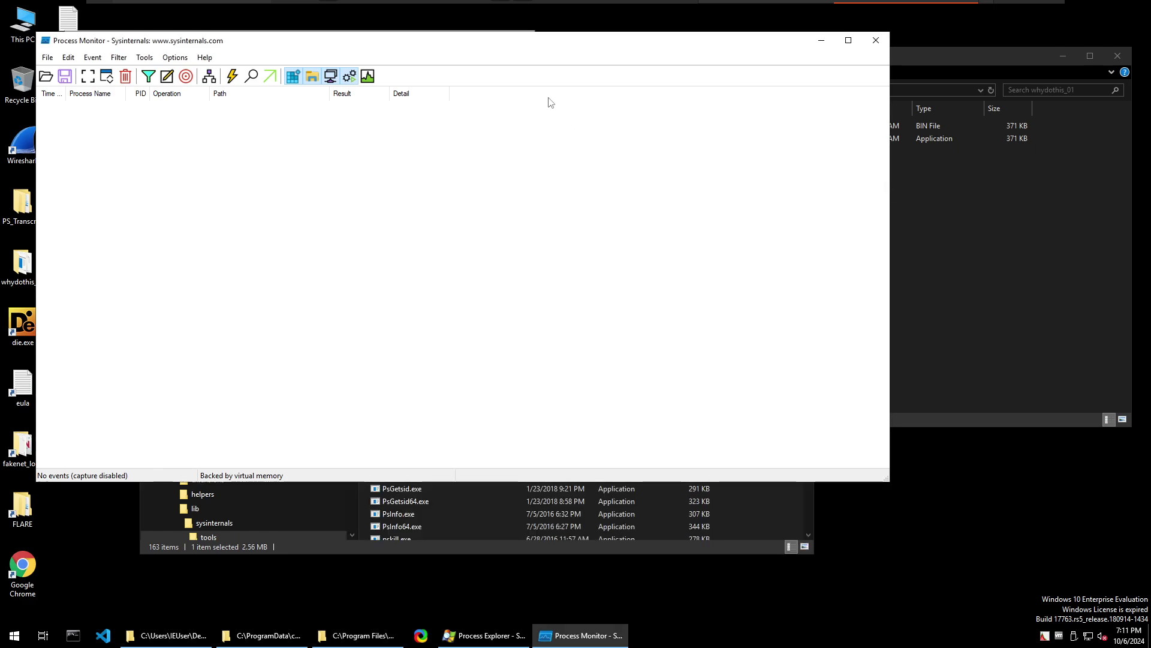
click(1006, 234)
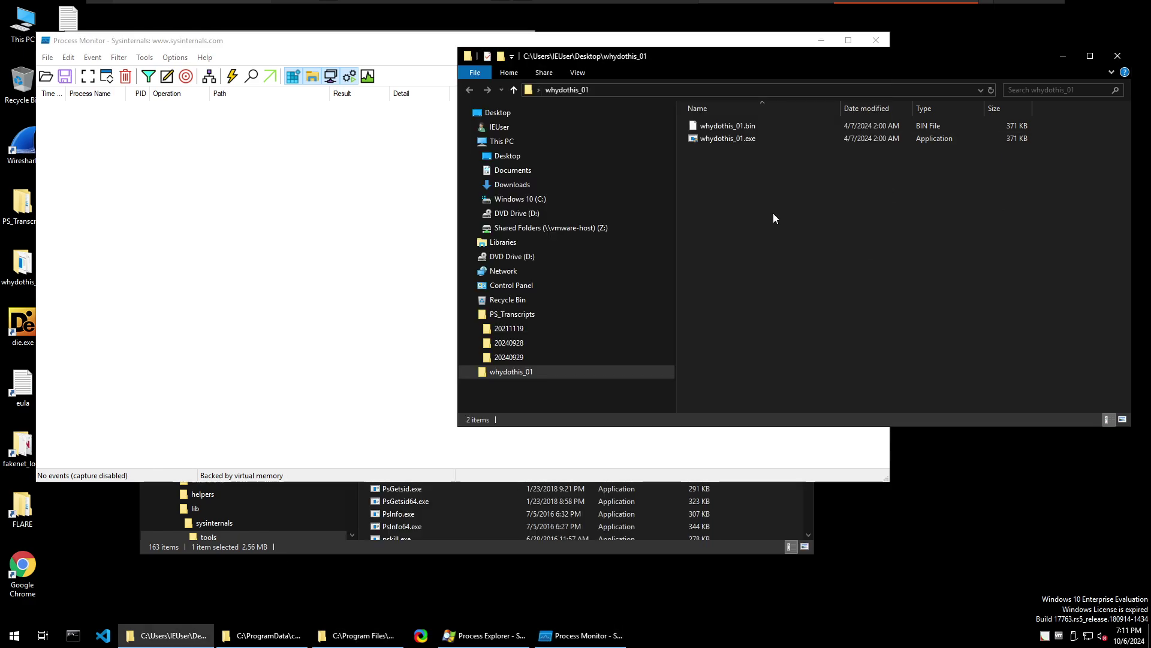
click(556, 545)
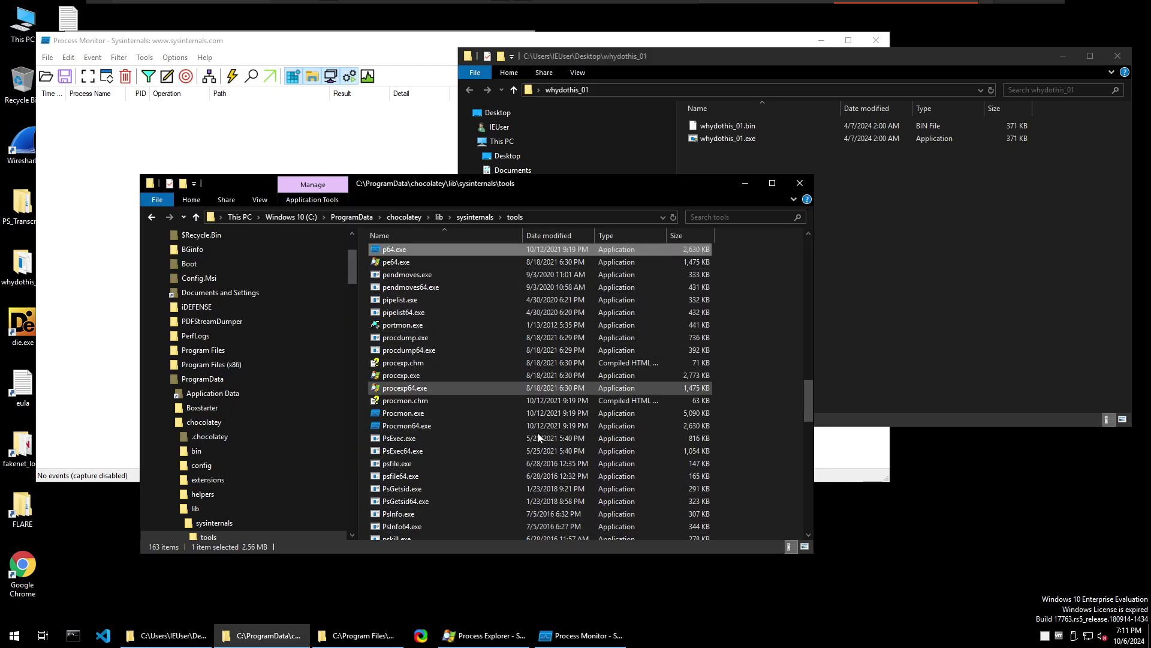
click(364, 634)
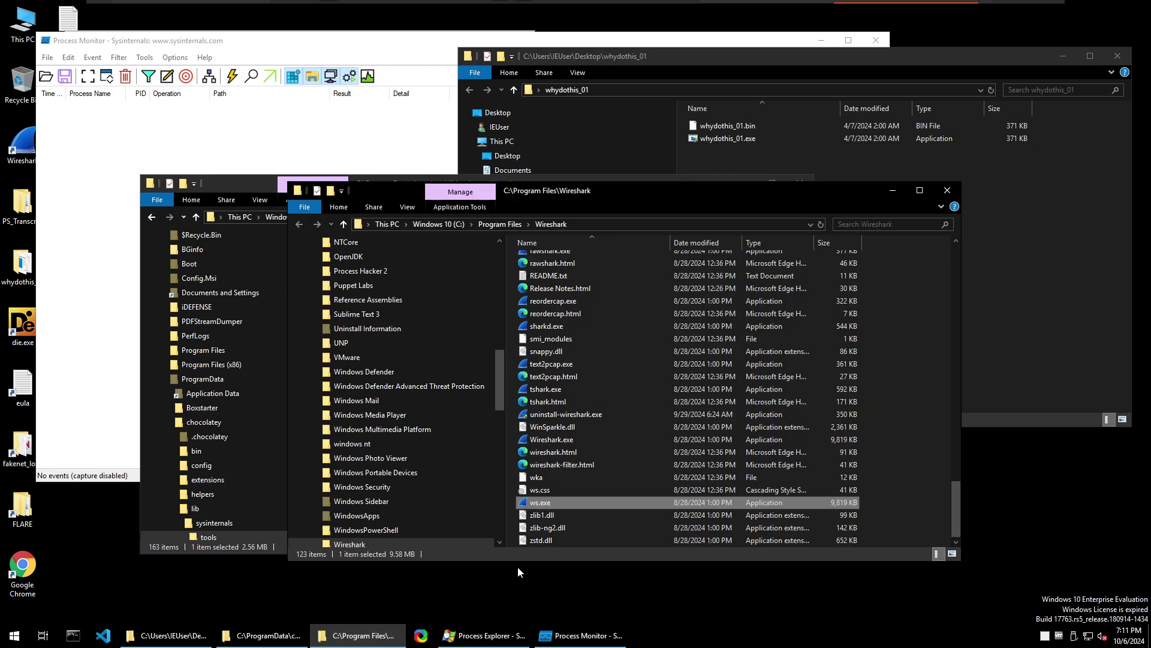
right_click(546, 505)
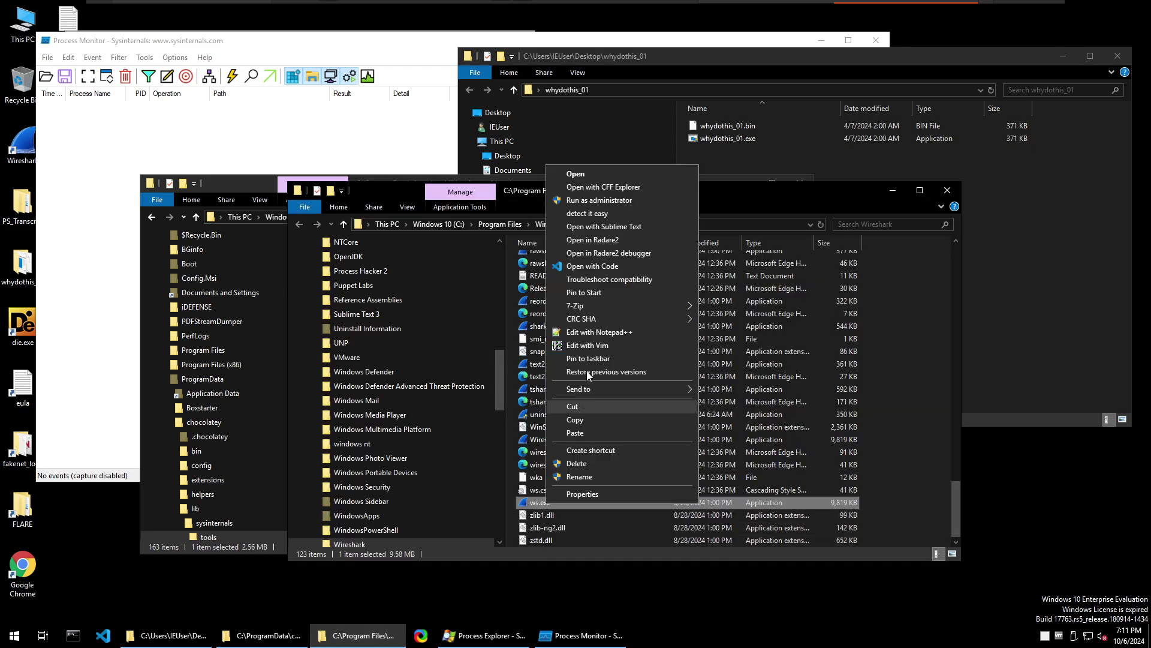
click(612, 200)
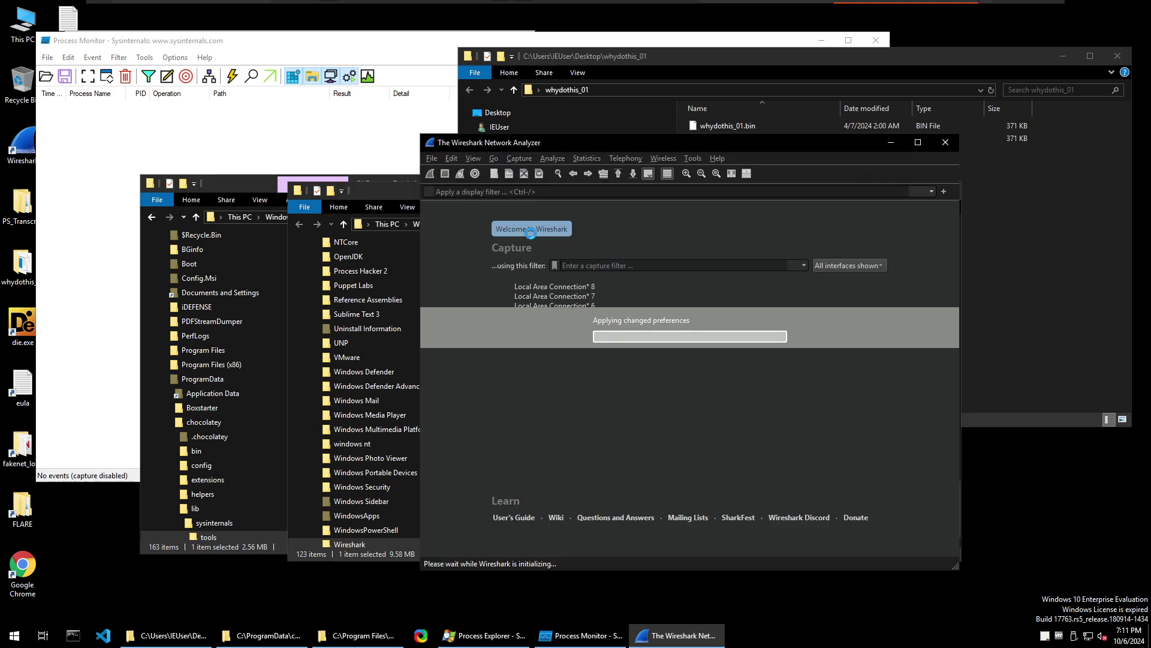
Select the Ethernet0 interface in the capture options and start a live packet capture on it
click(516, 160)
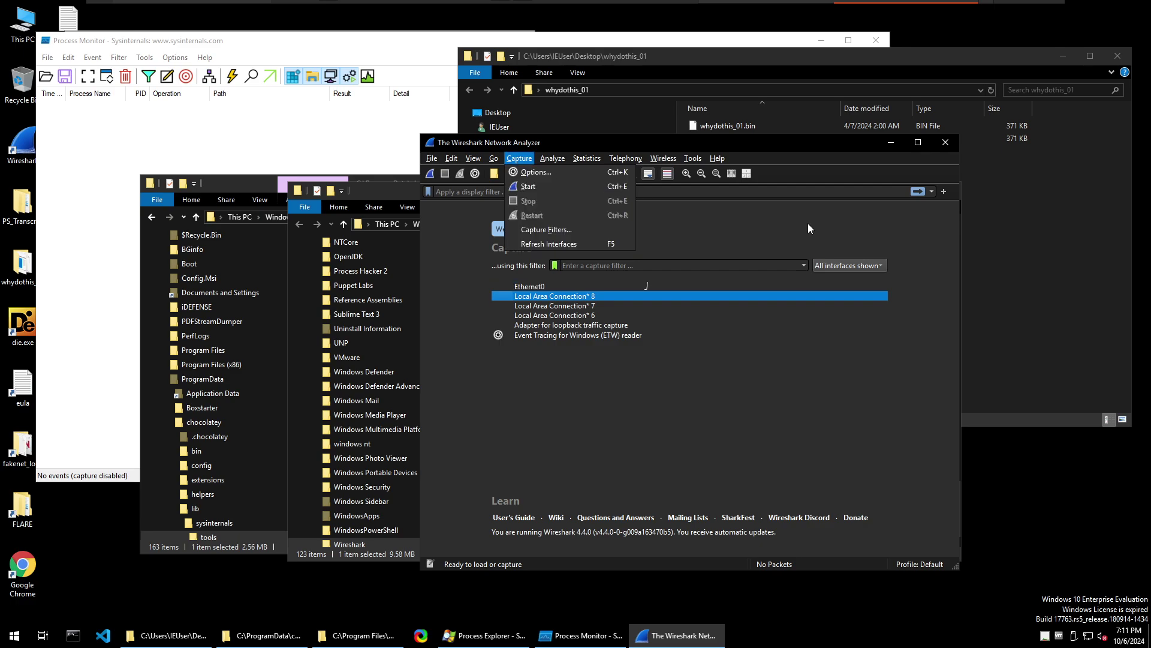
click(772, 227)
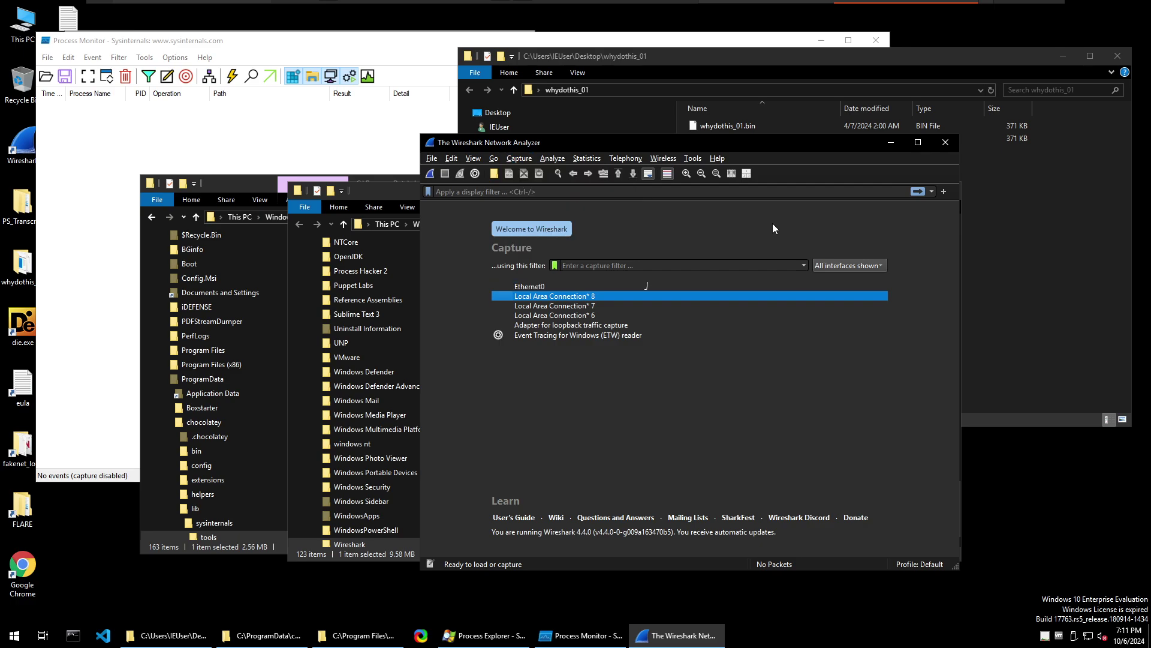
click(512, 158)
click(527, 169)
click(386, 256)
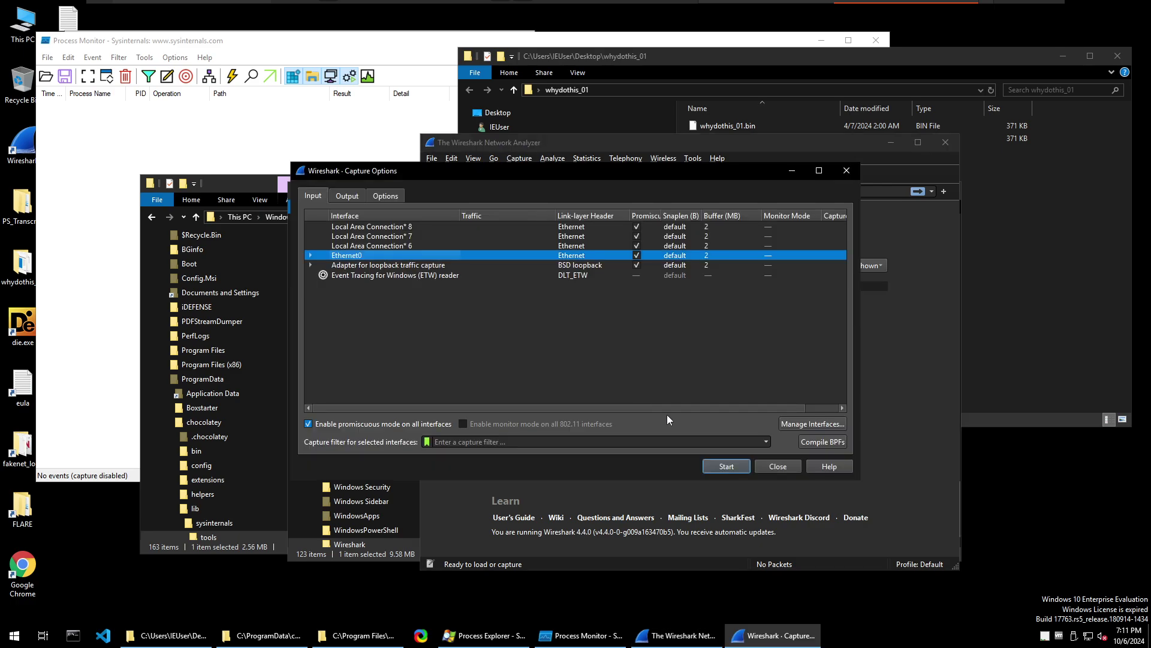
click(726, 466)
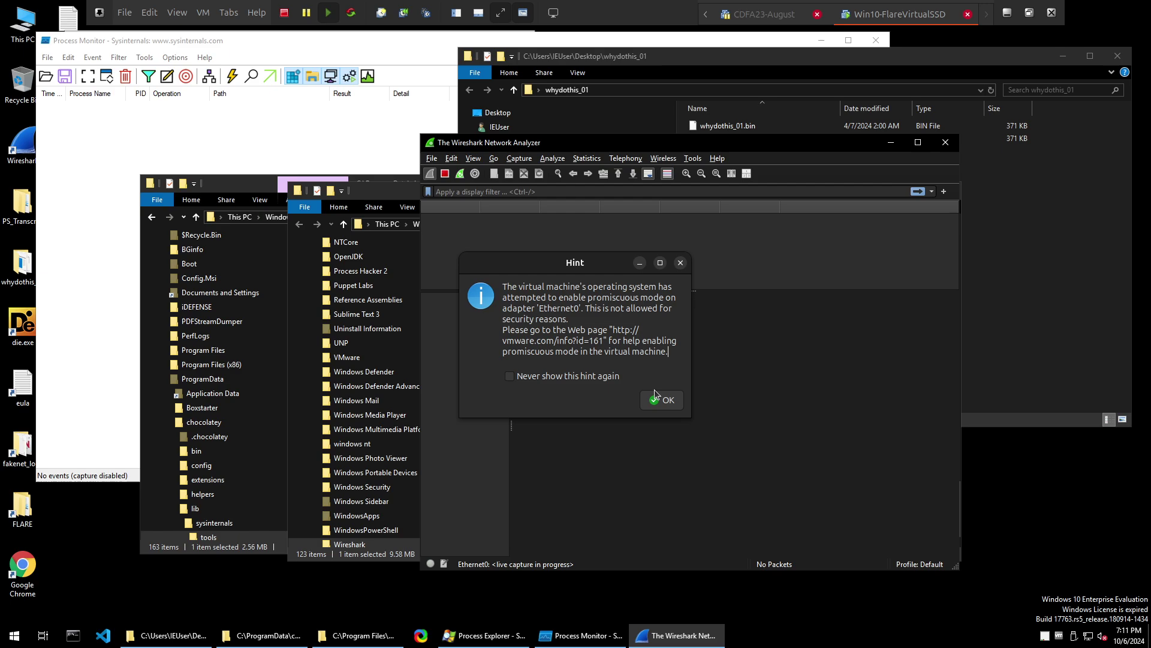
Dismiss the promiscuous mode hint and minimise the packet capture, Wireshark folder and sysinternals tools folder windows
click(663, 400)
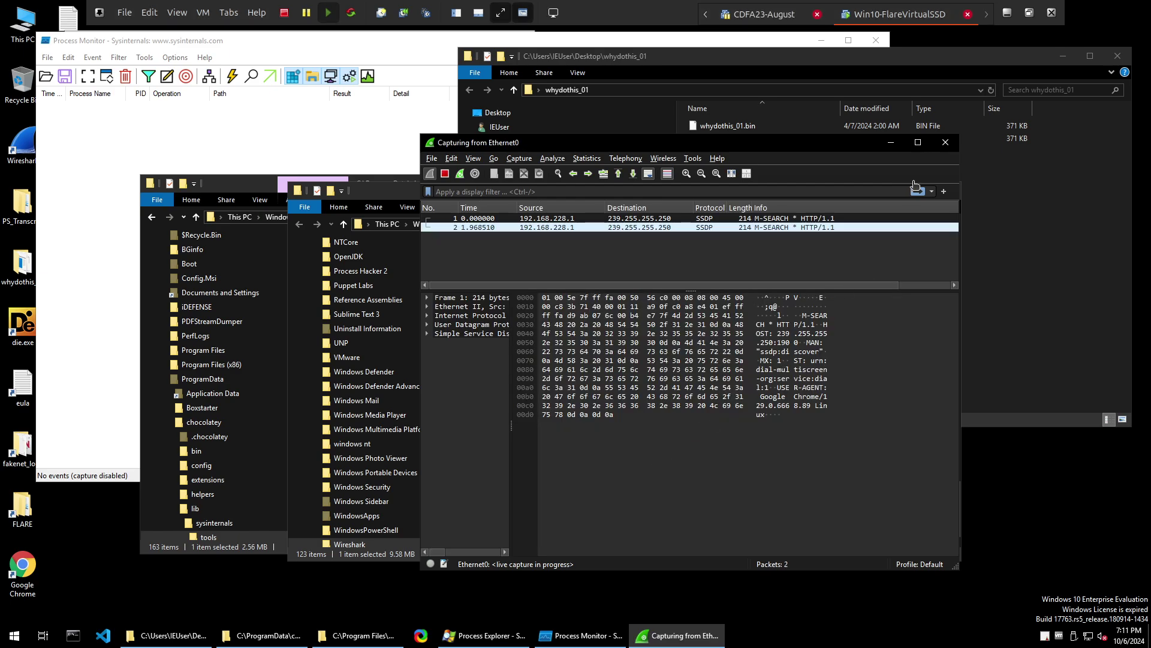
click(891, 142)
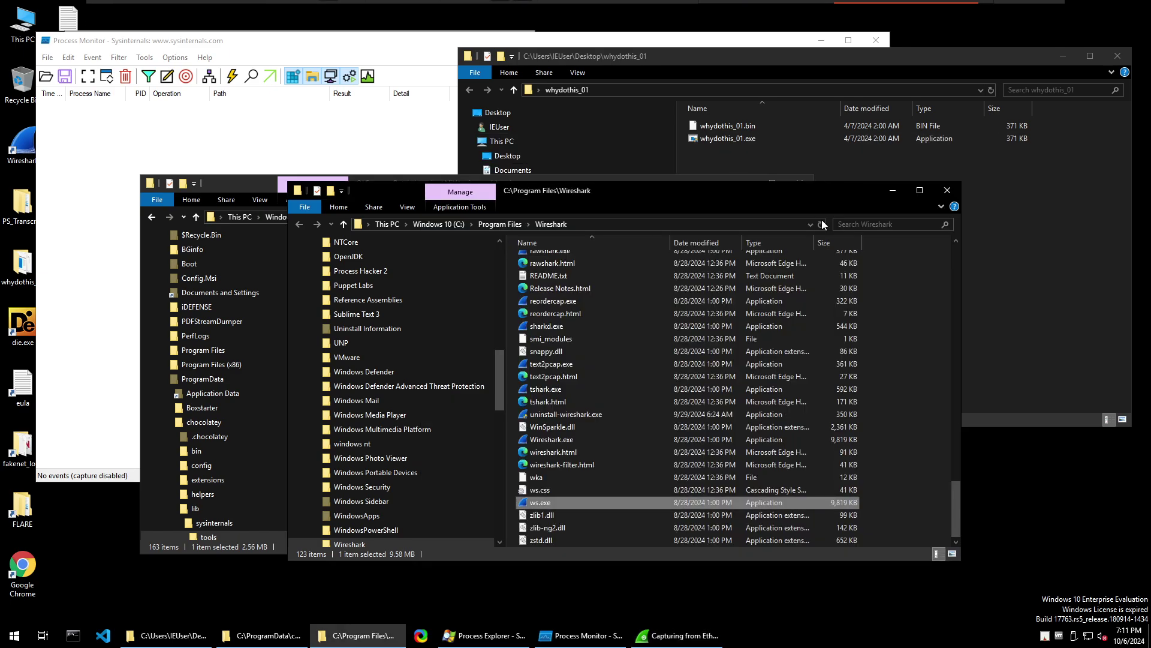
click(893, 191)
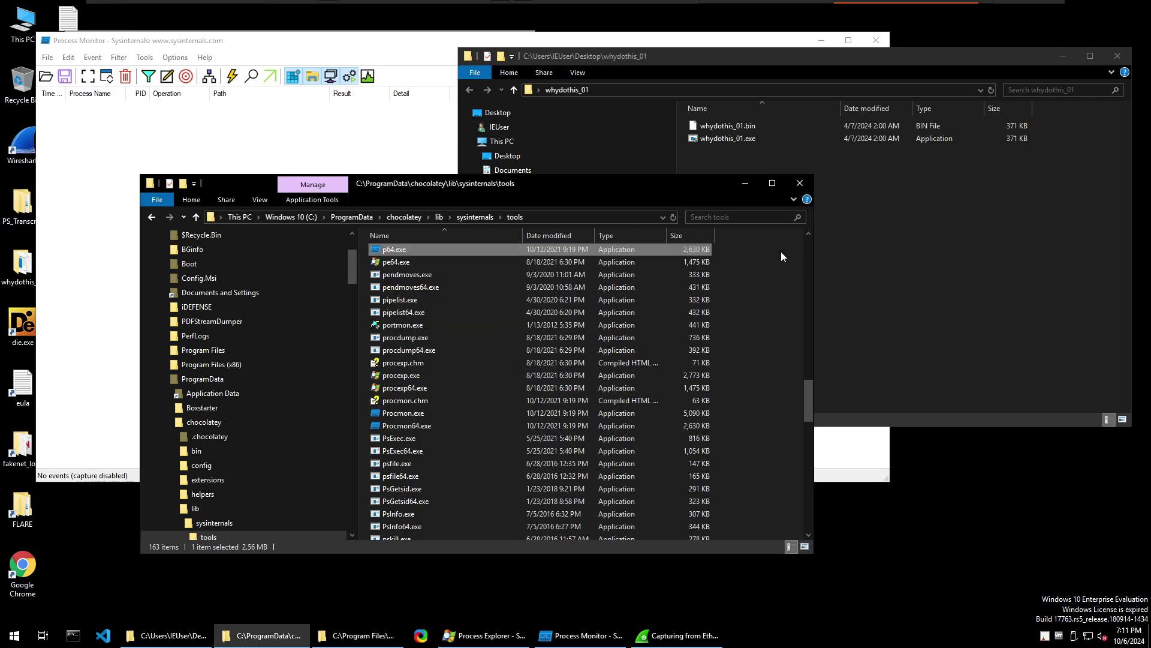
click(744, 183)
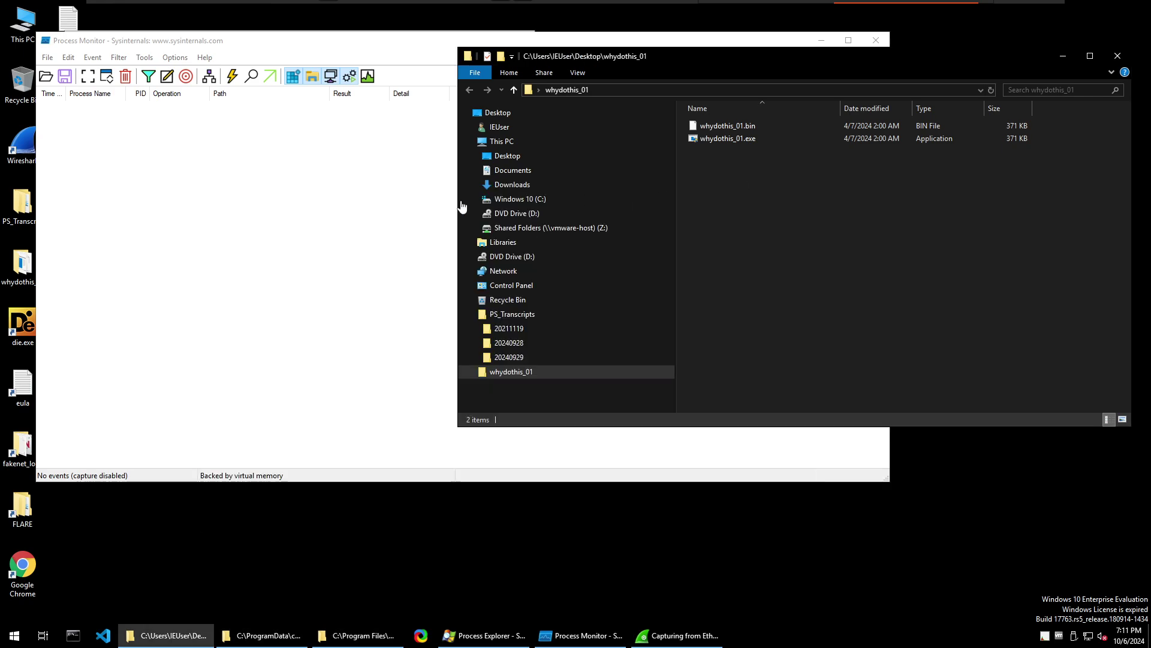
Copy the sample's file name and apply a Process Monitor filter that includes events whose Process Name is whydothis_01.exe
click(716, 141)
click(716, 139)
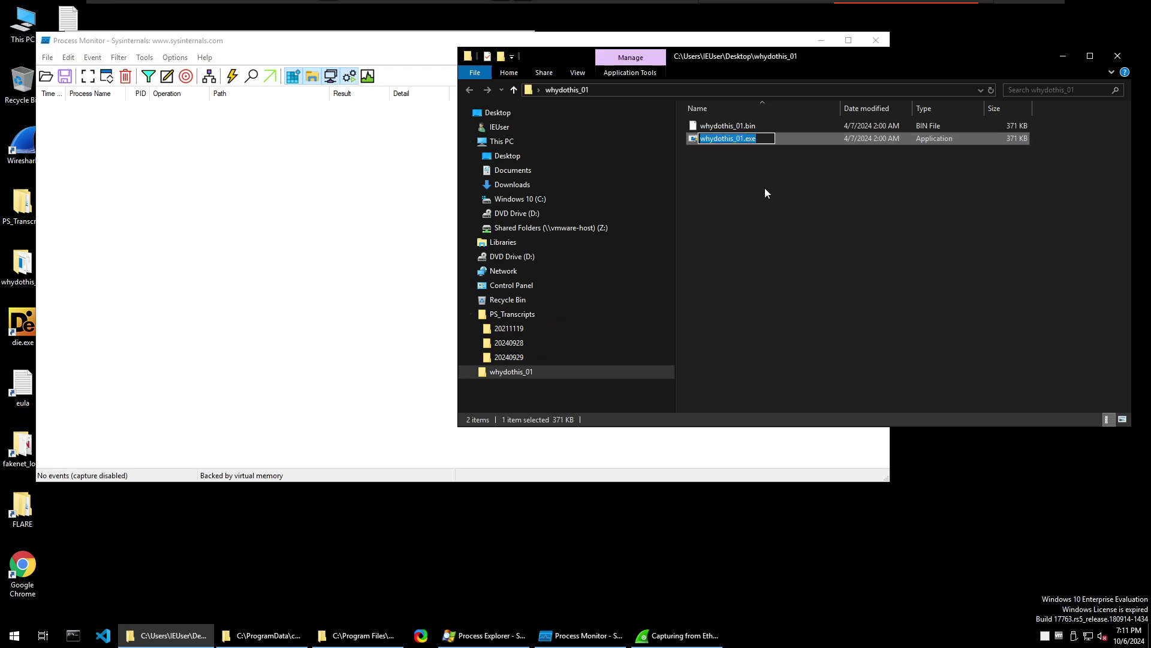
click(764, 188)
click(236, 186)
click(148, 76)
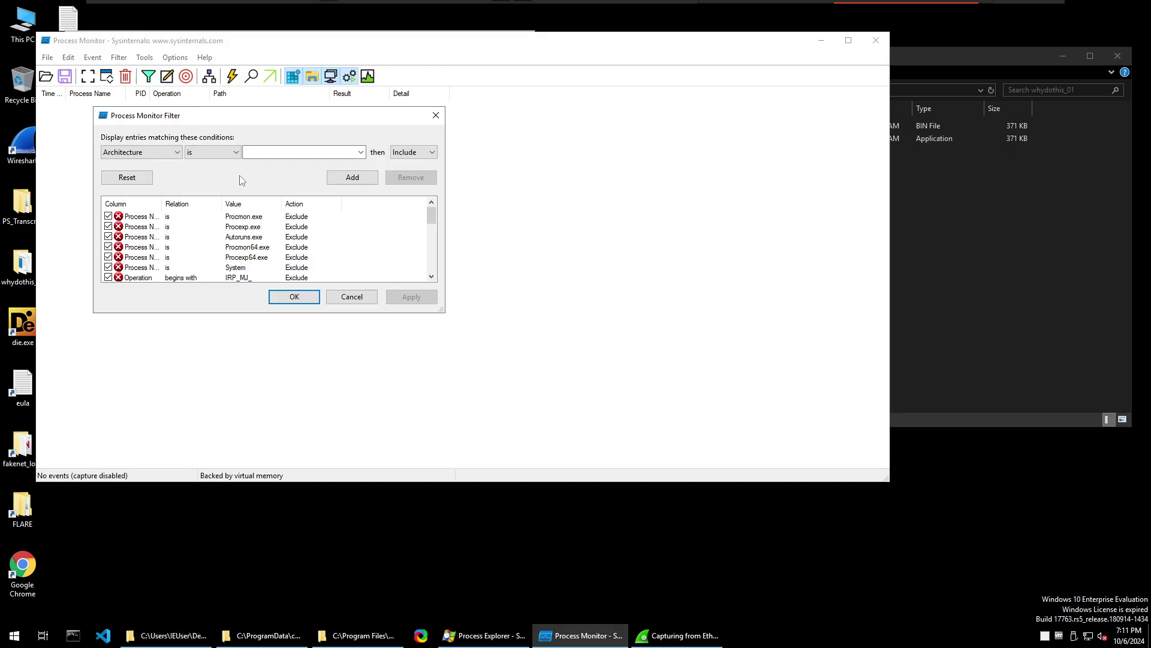
click(144, 153)
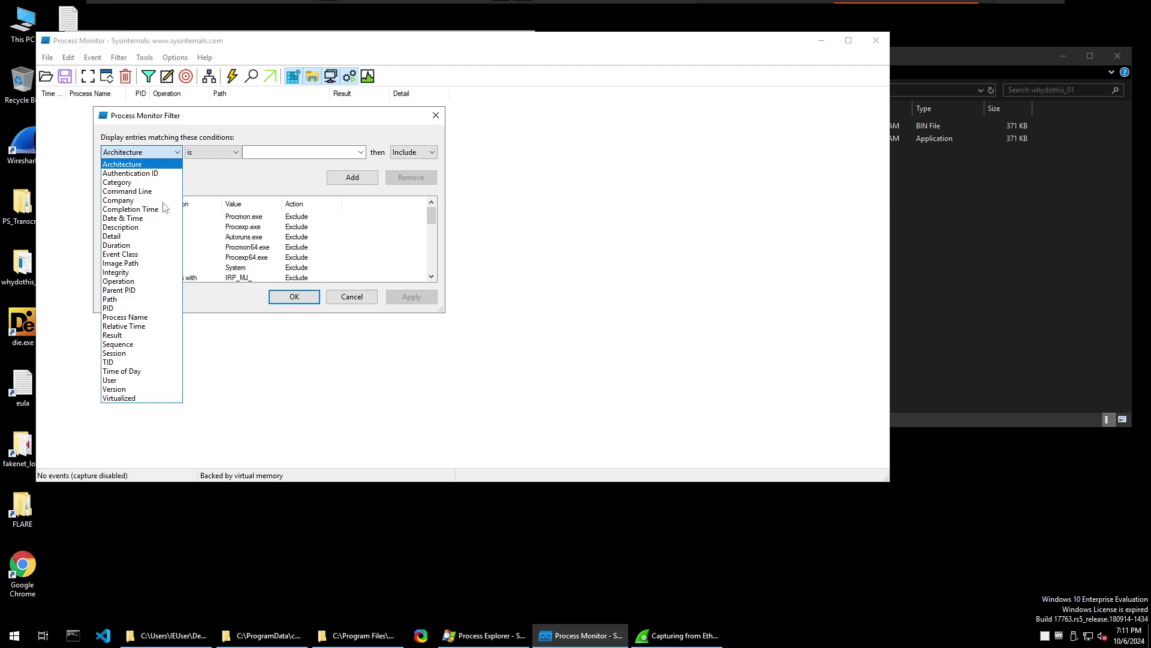
click(144, 317)
click(300, 152)
text(whydothis_01.exe)
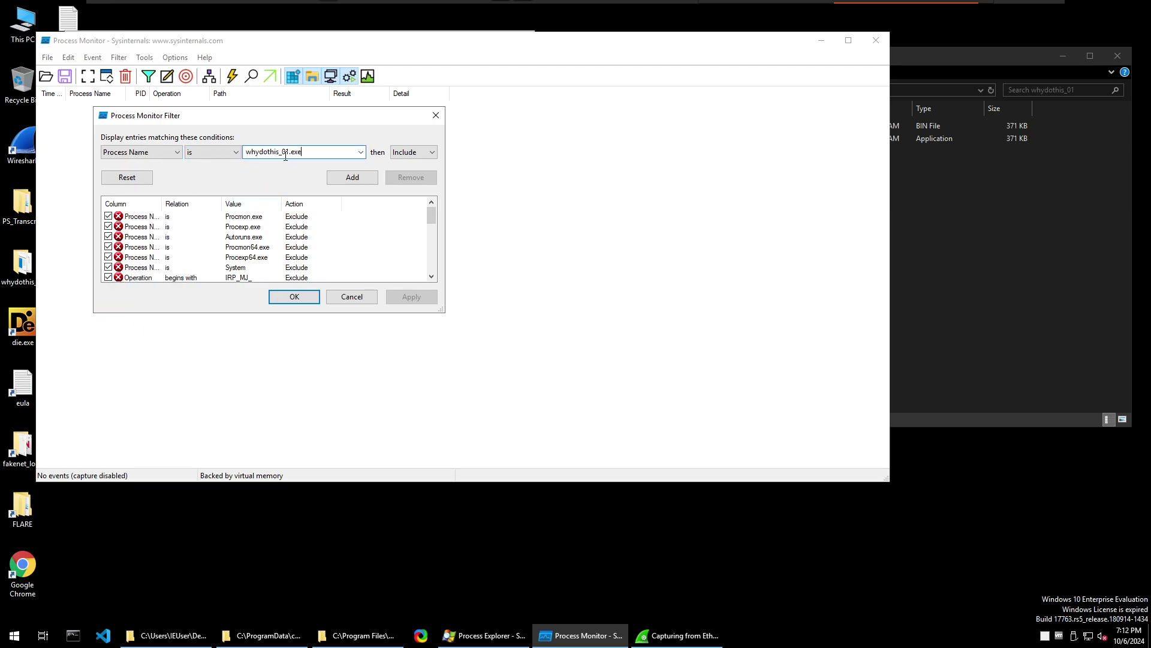
click(353, 178)
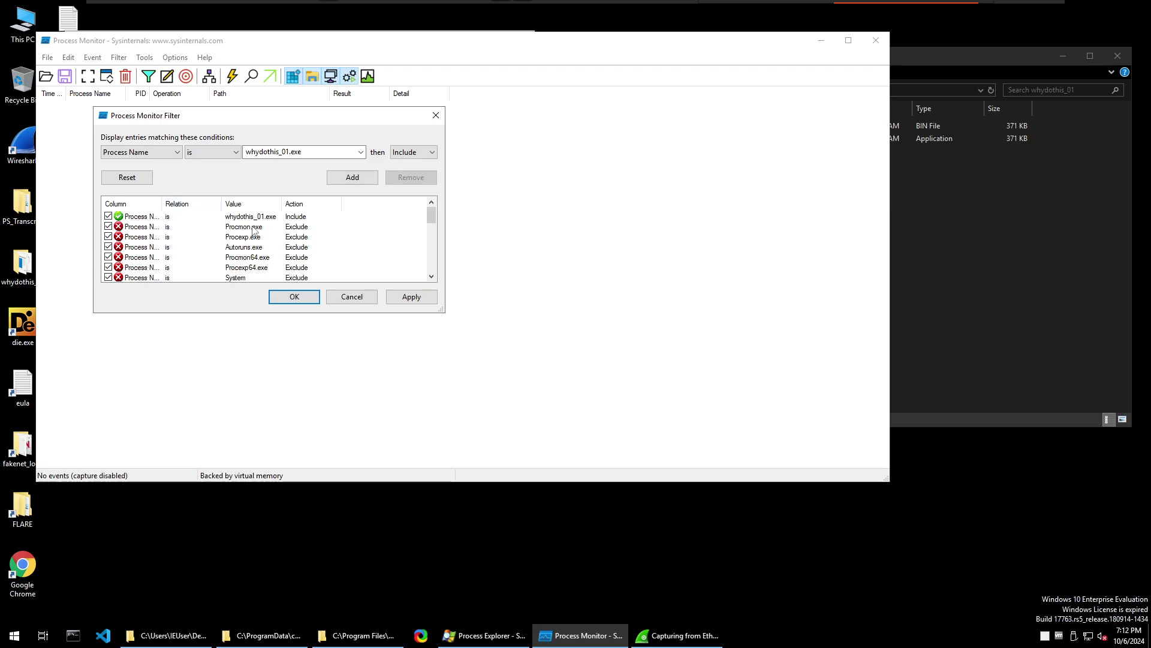
click(405, 297)
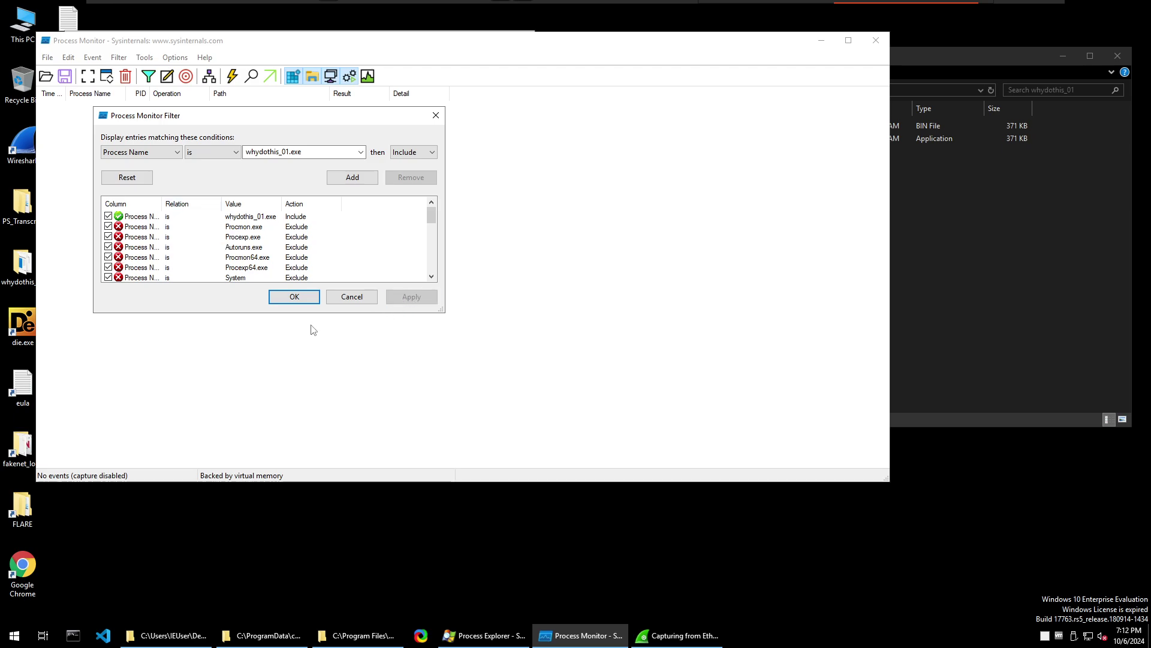
click(294, 297)
Start event capture in Process Monitor and minimise it, leaving Process Explorer and the whydothis_01 folder in view
click(89, 76)
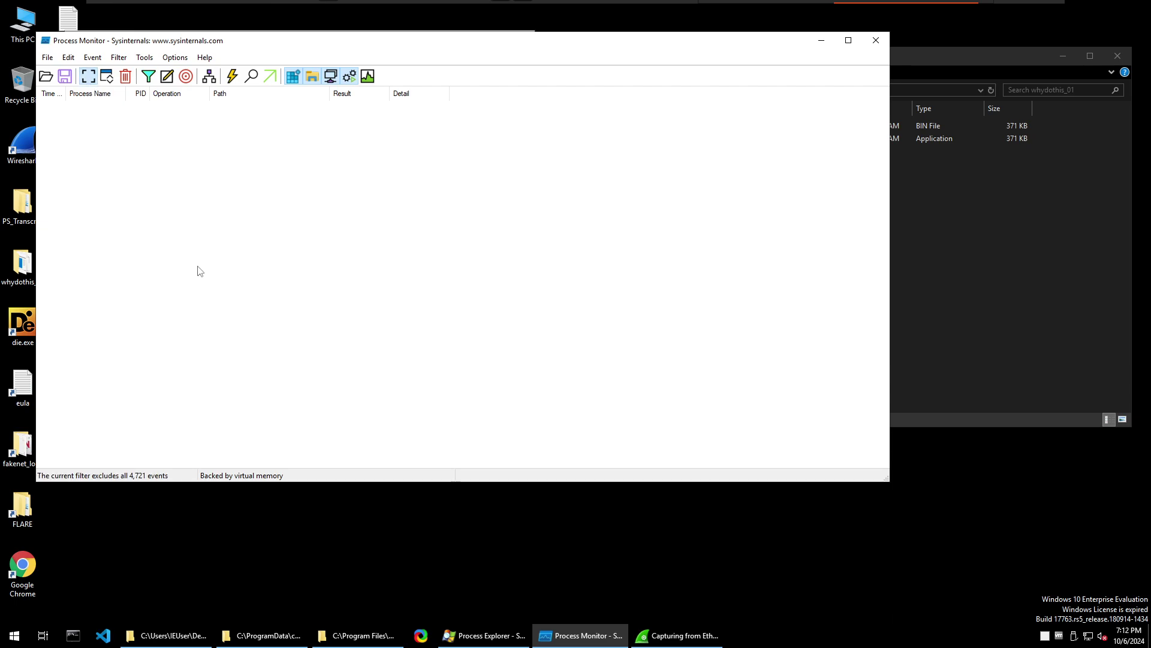
drag(358, 44, 383, 109)
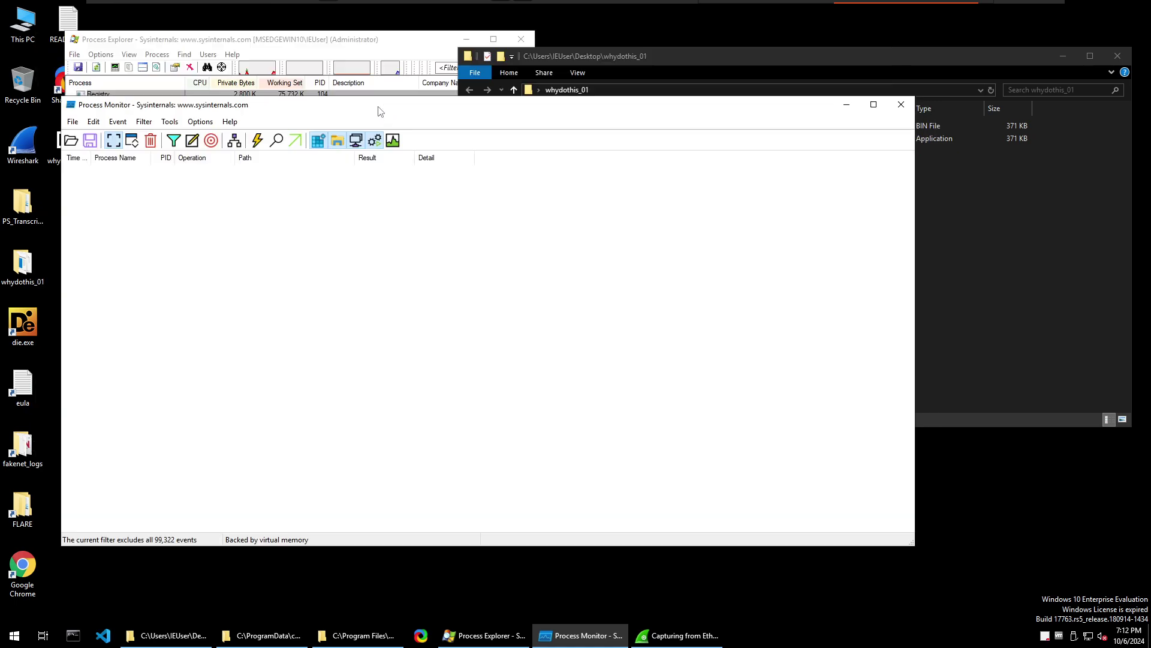
click(974, 272)
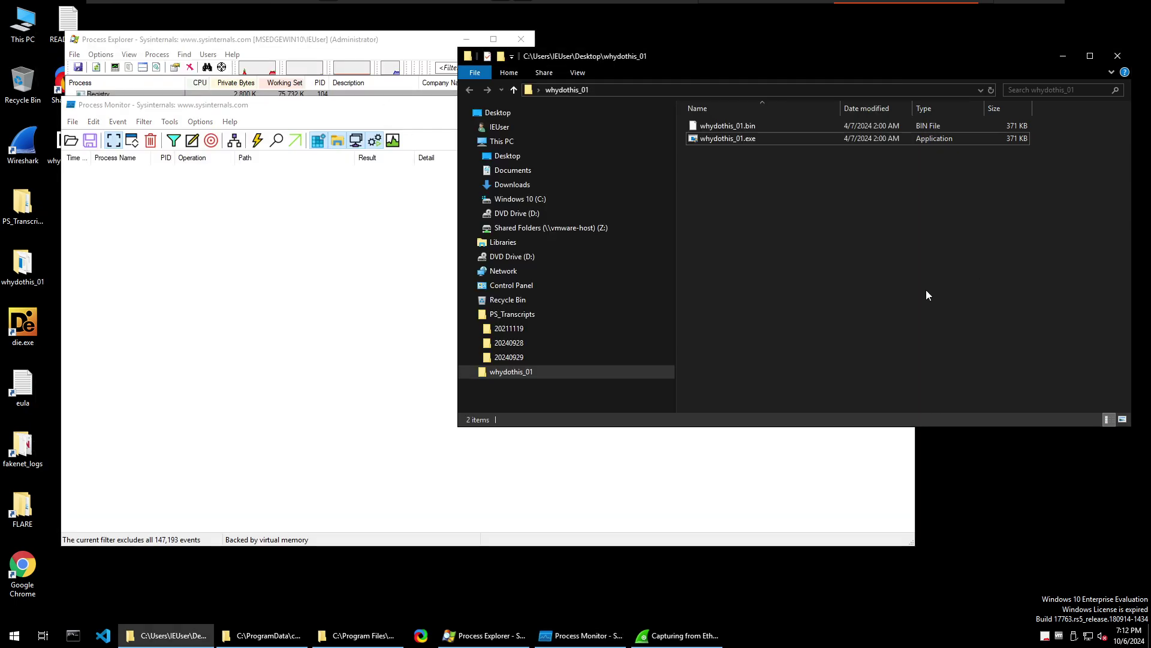
click(588, 637)
click(587, 639)
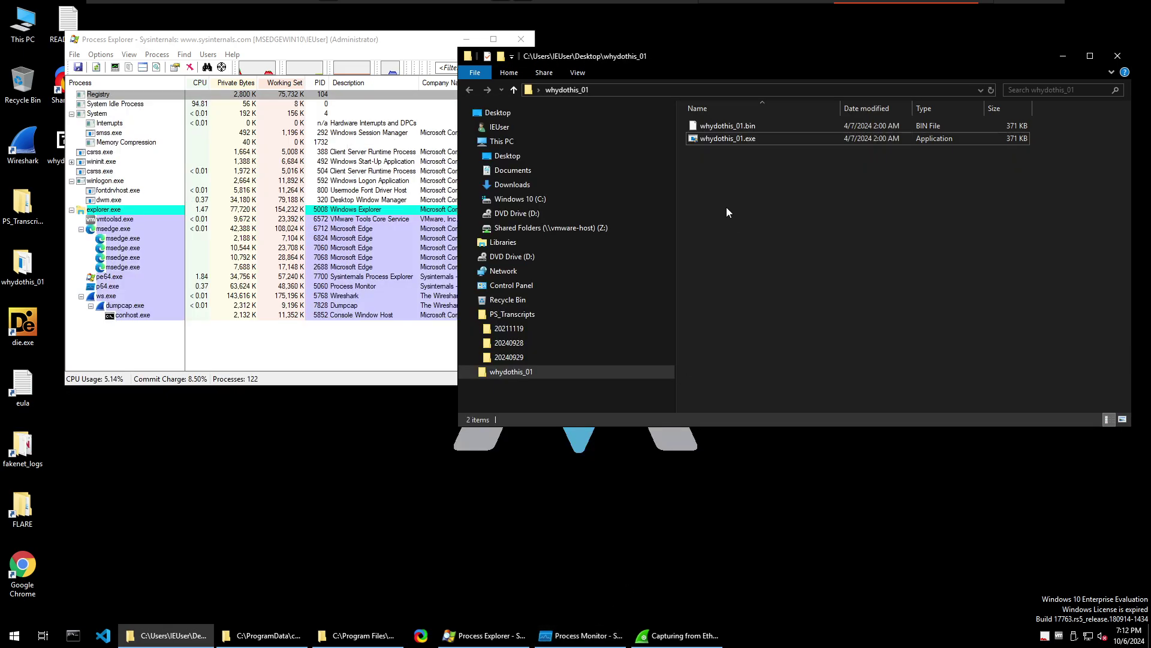
Run whydothis_01.exe as administrator and minimise the browser window it opens
right_click(723, 140)
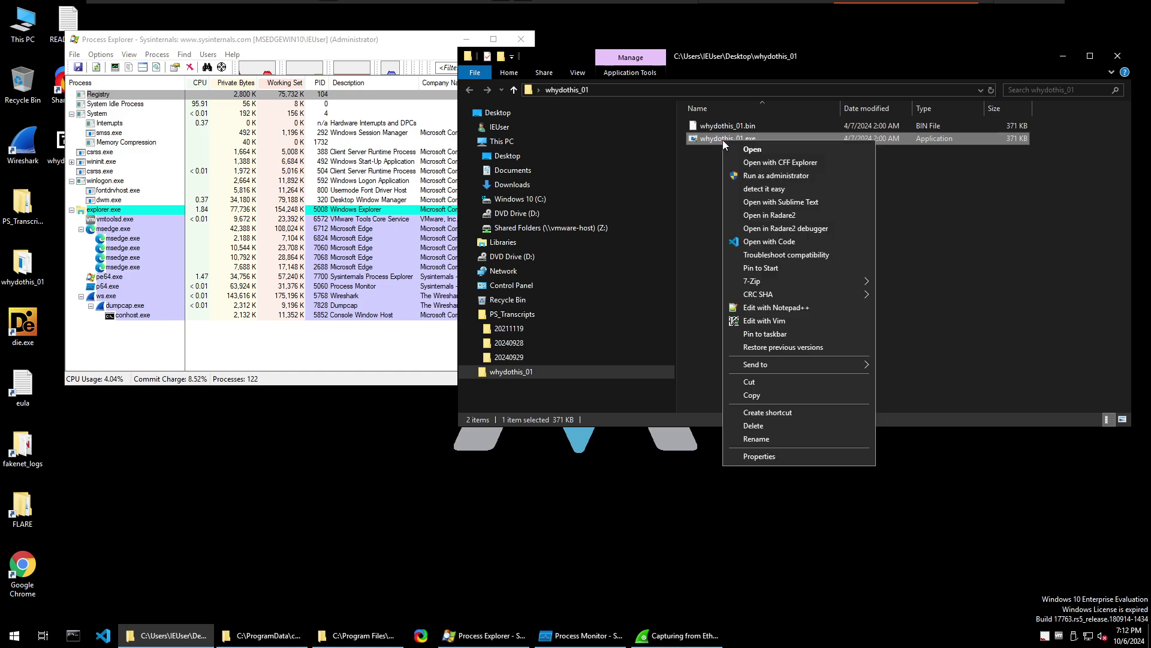
click(747, 177)
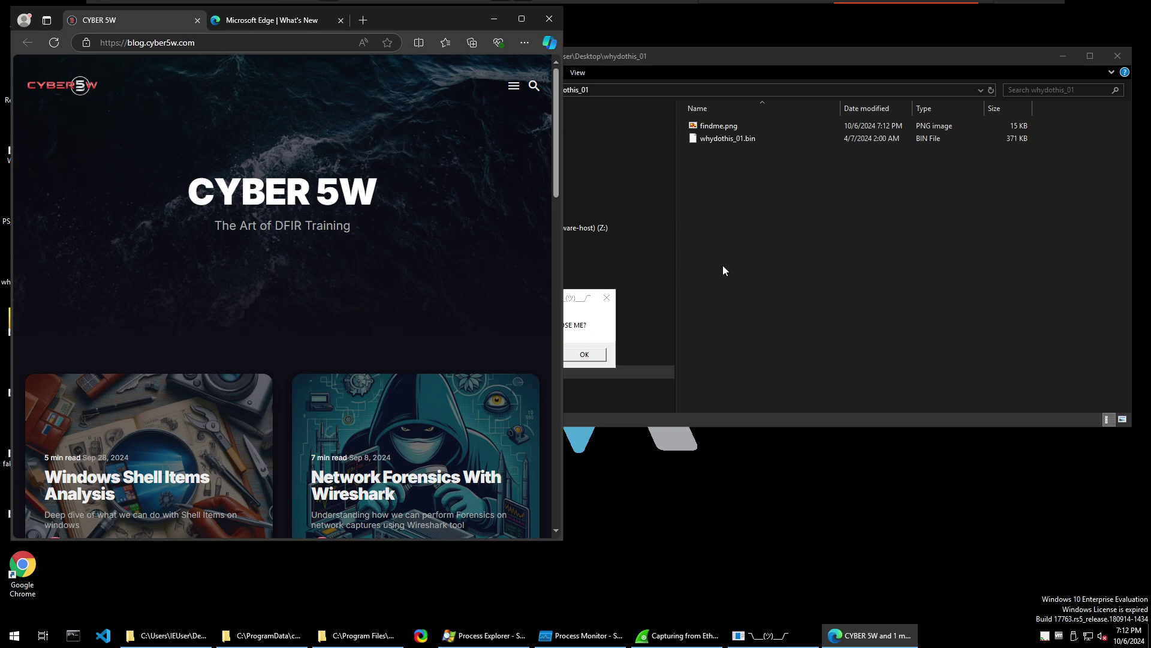
click(495, 19)
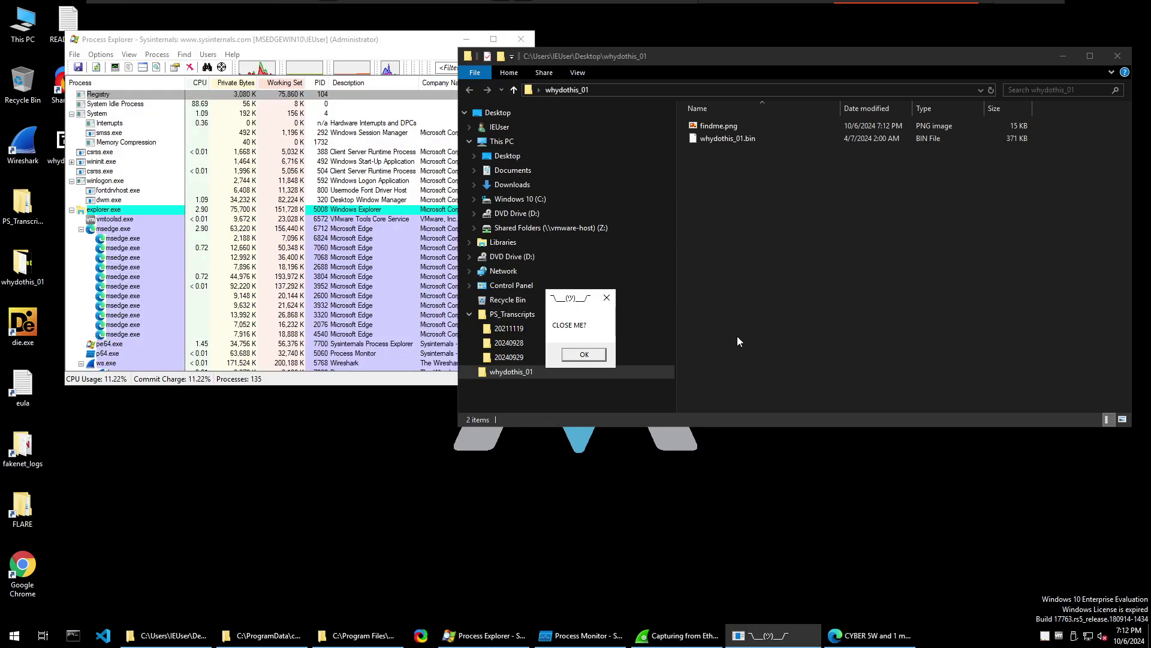
Collapse the msedge.exe branch of the process tree and return to the whydothis_01 folder window
click(81, 229)
click(81, 228)
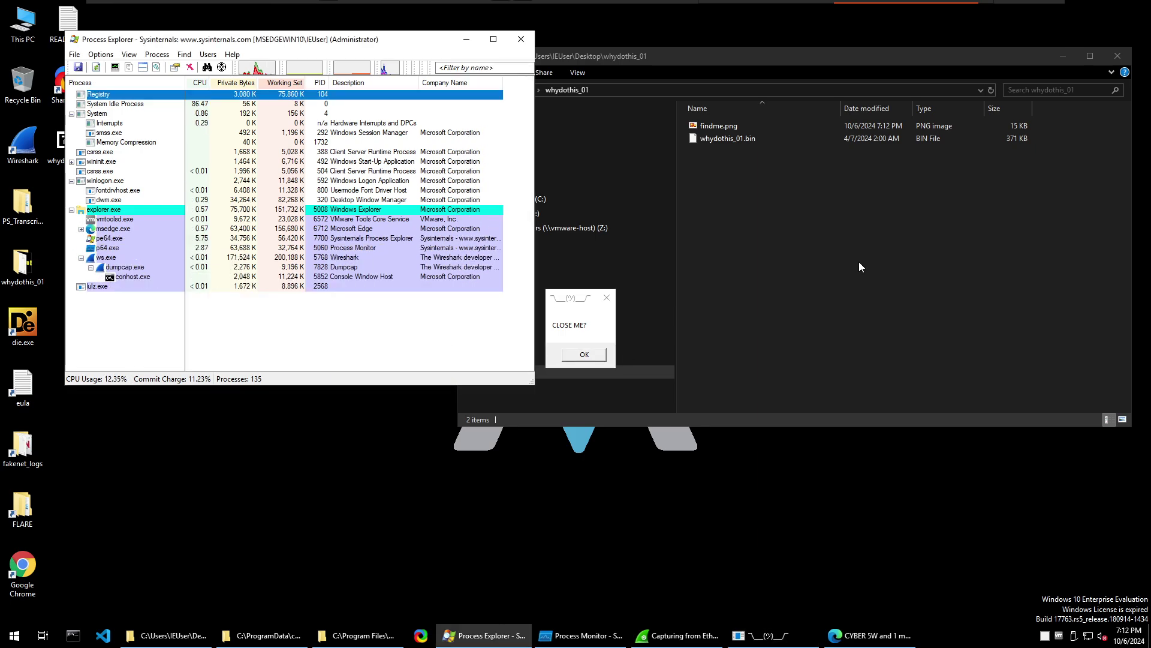
click(876, 265)
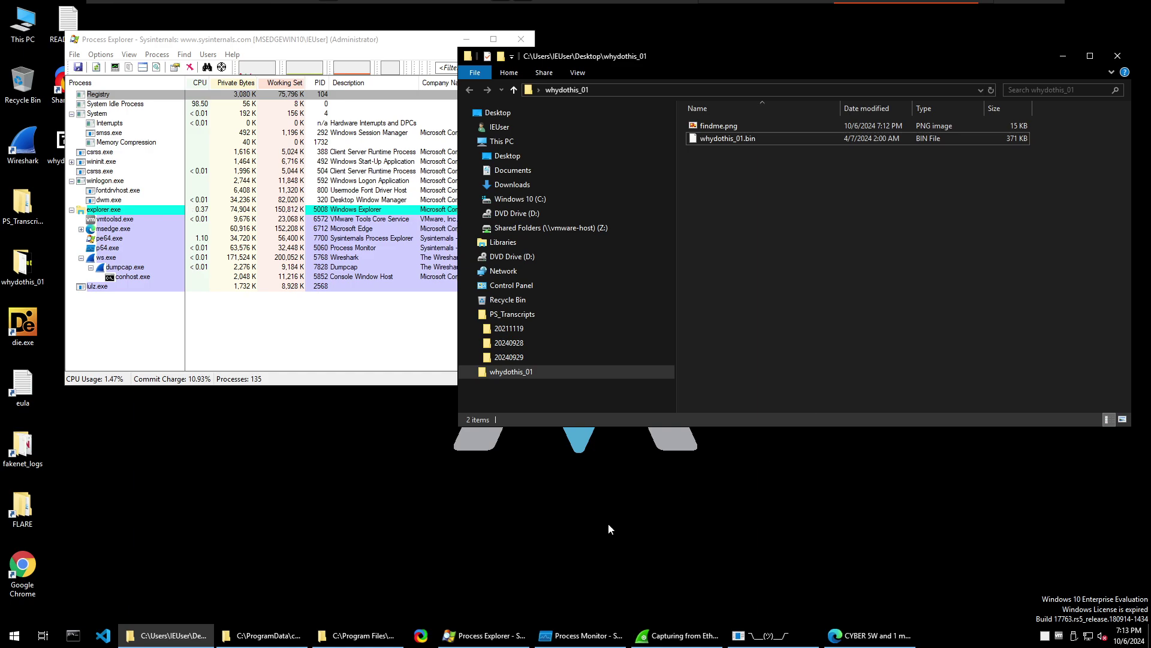
Review the live Wireshark capture, the filtered Process Monitor events and the browser page opened during the sample's run
key(alt+Tab)
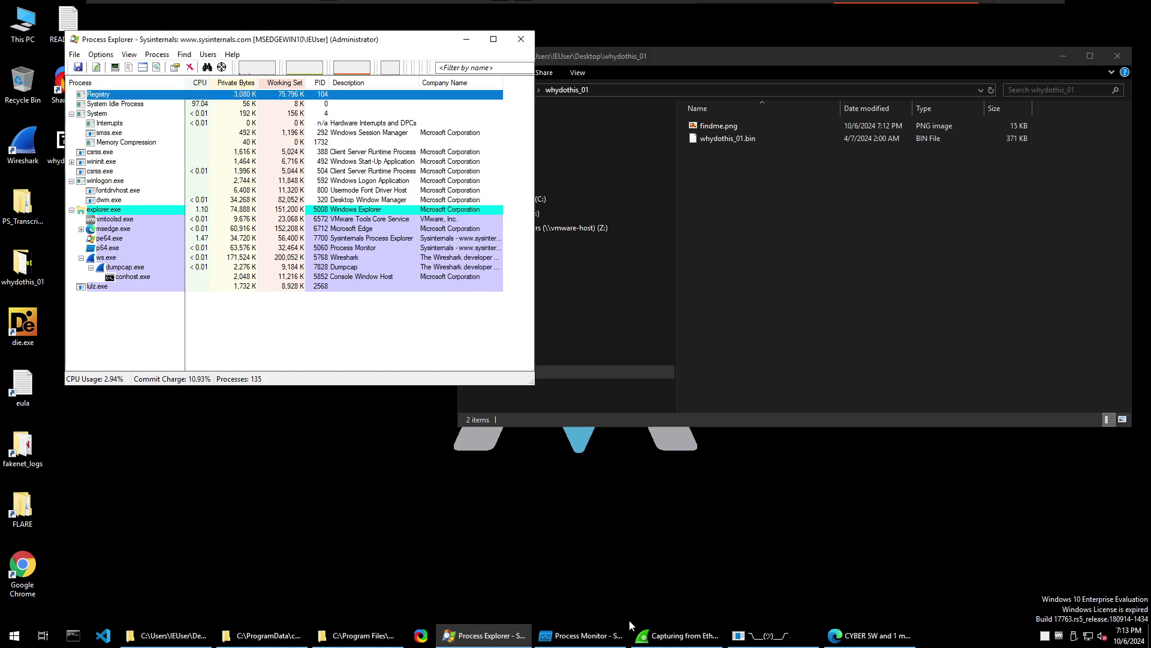
click(680, 635)
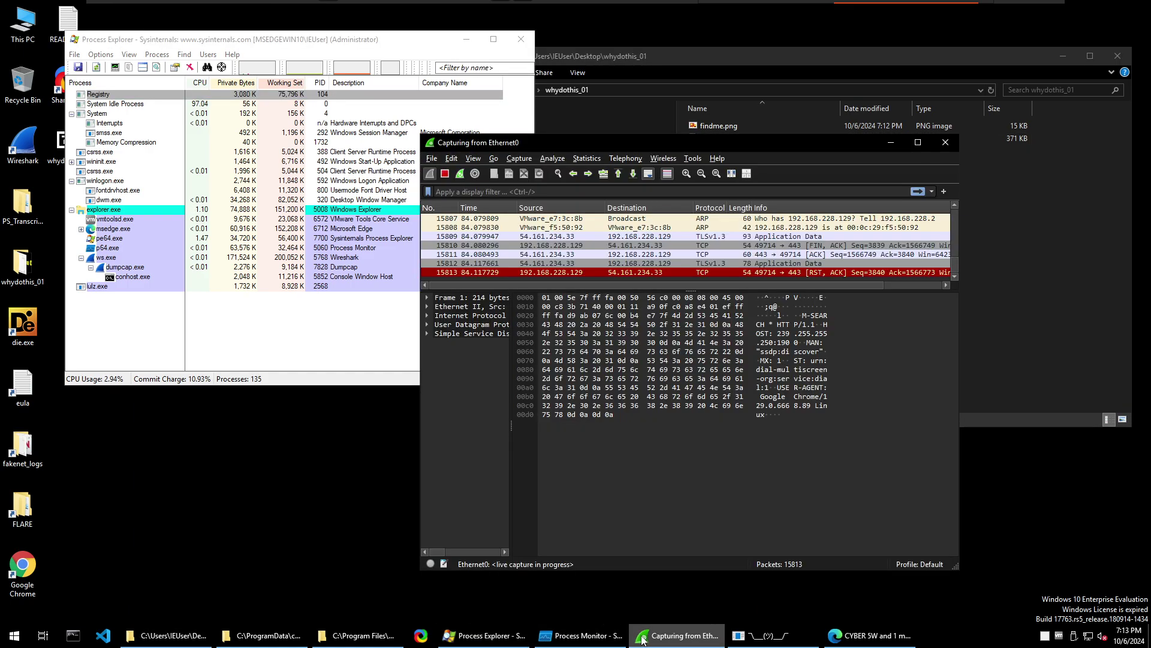
click(721, 401)
click(701, 639)
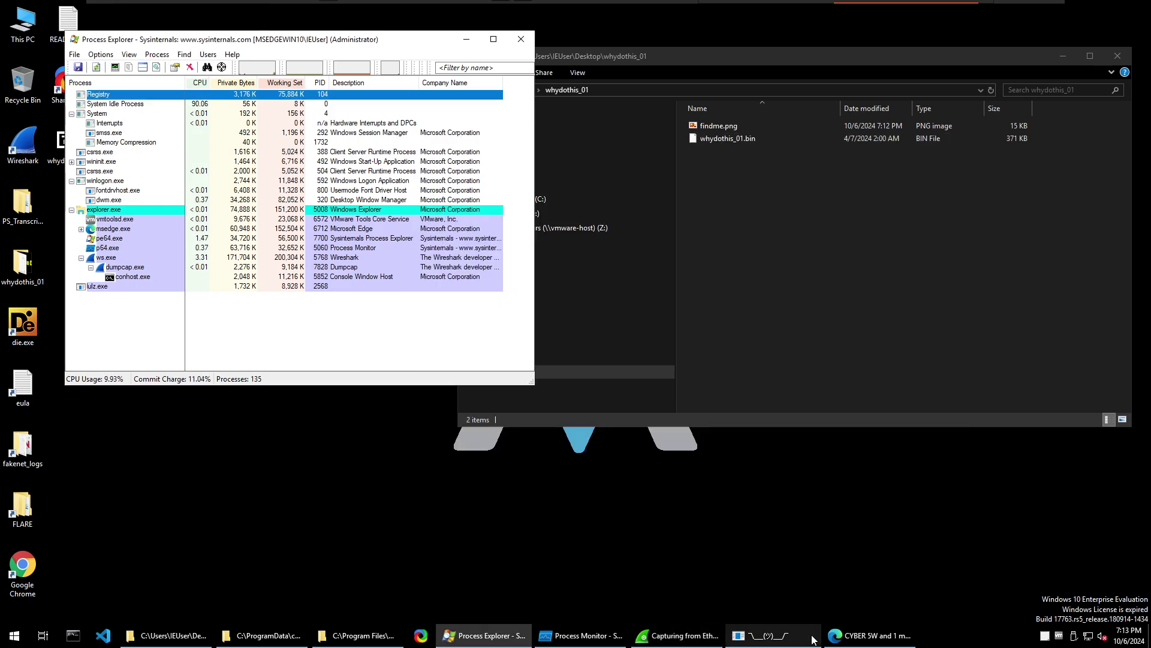
click(613, 637)
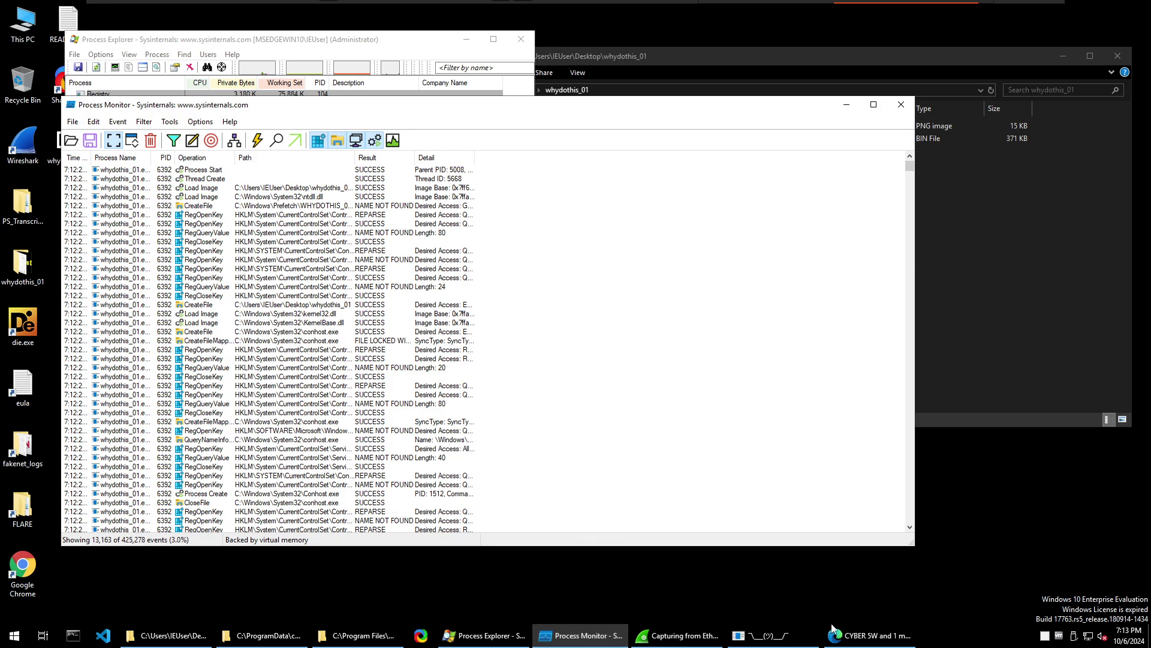
click(871, 636)
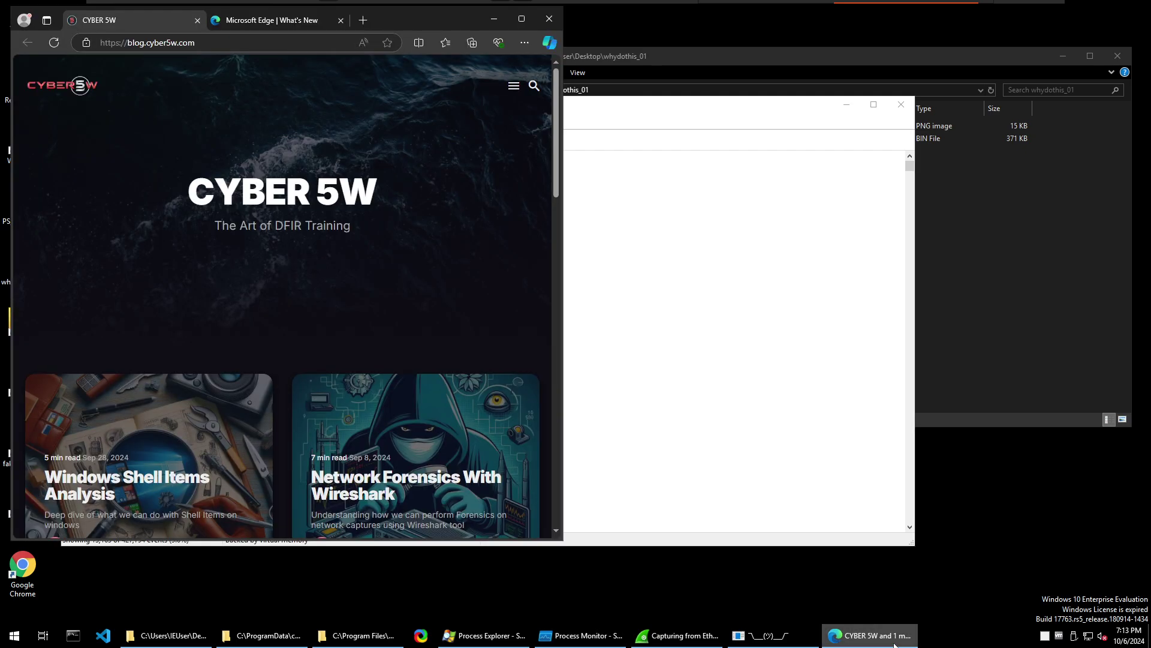
click(871, 636)
click(870, 635)
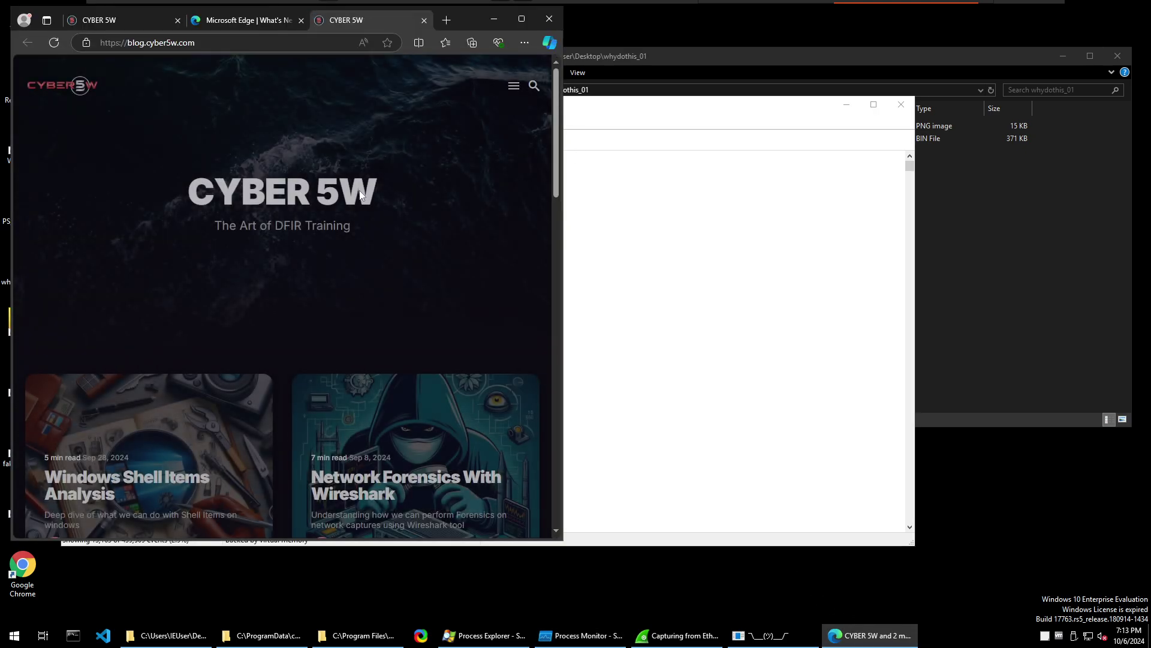
click(493, 27)
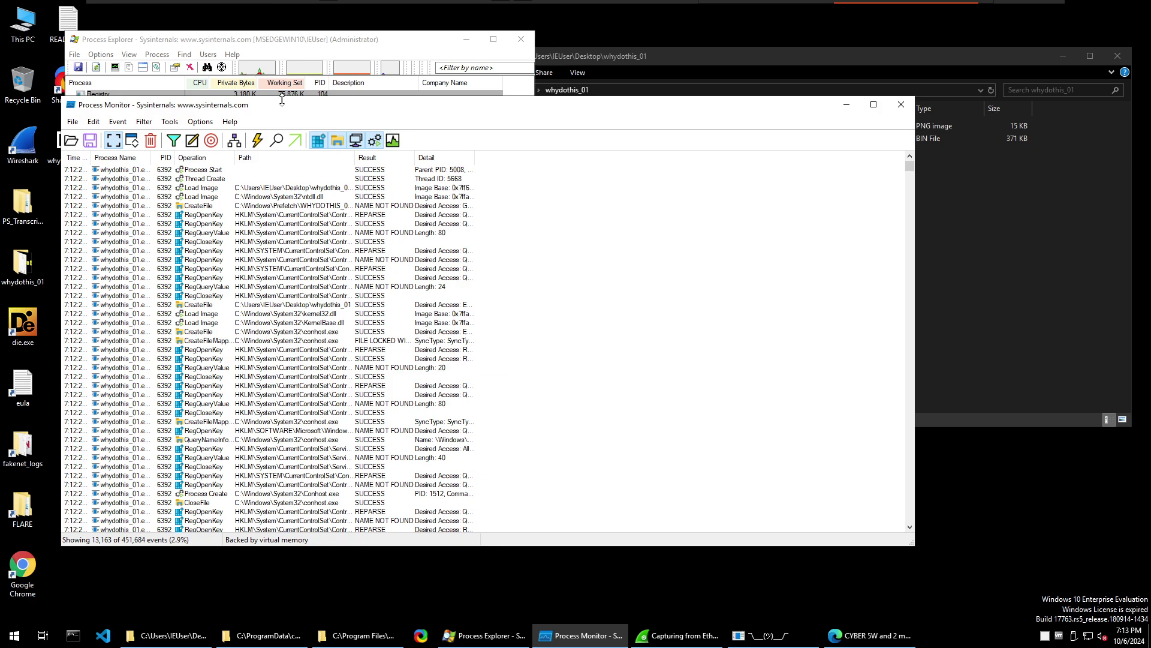
Open the properties of the lulz.exe process in Process Explorer and examine its image path and command line
click(244, 41)
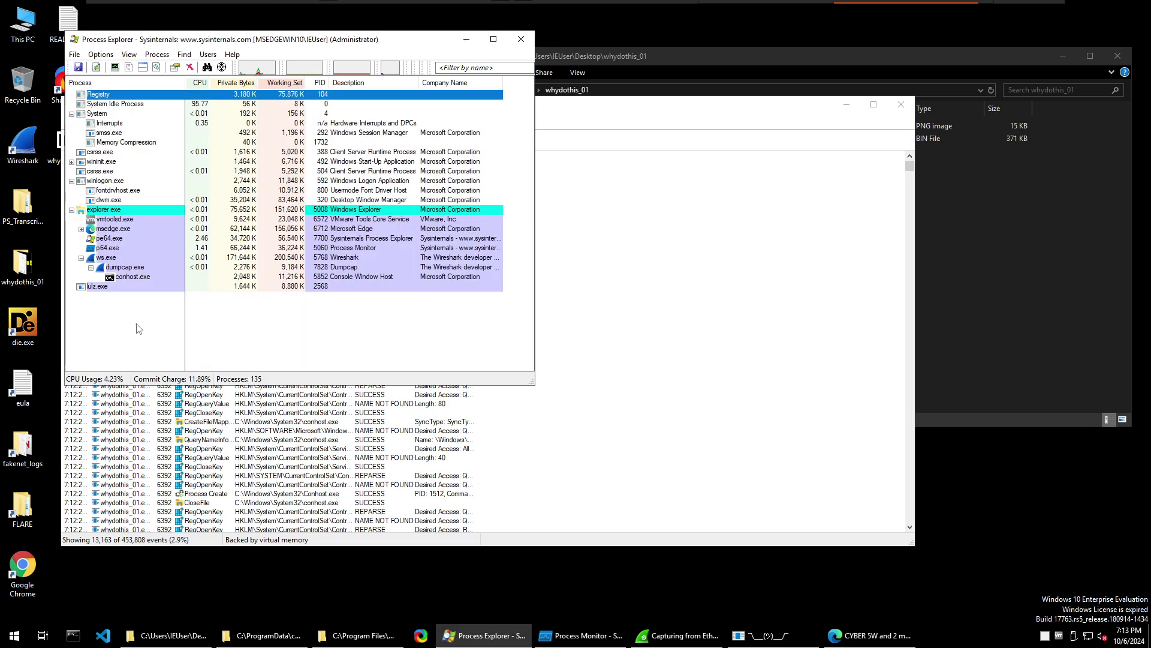
mouse_move(97, 294)
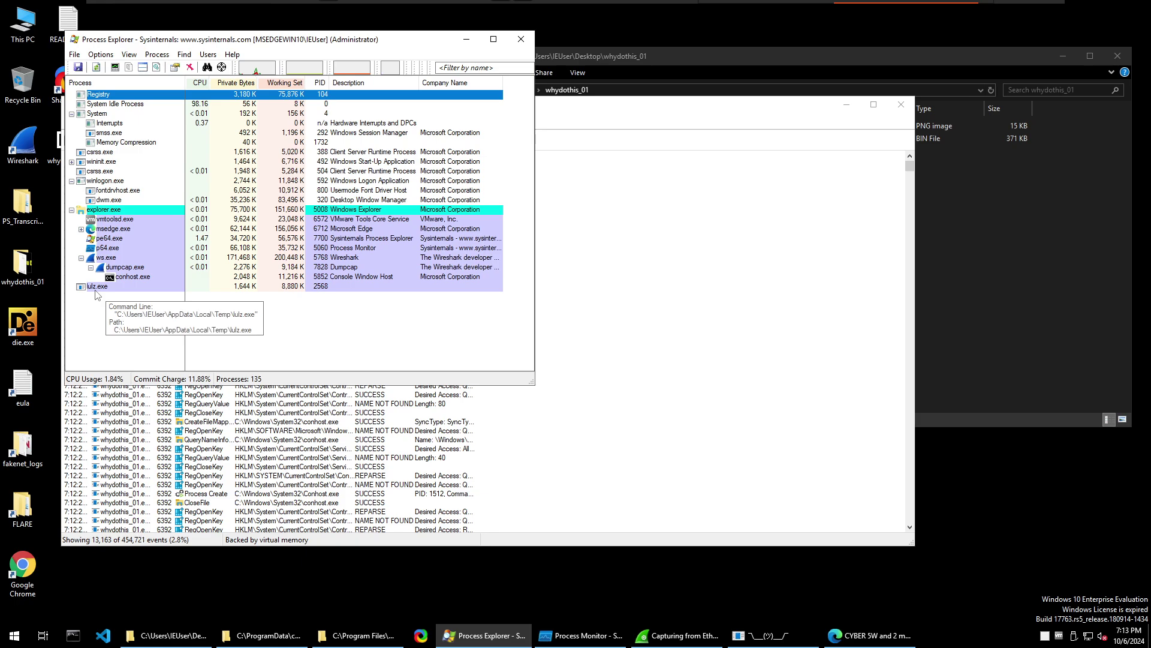
double_click(96, 288)
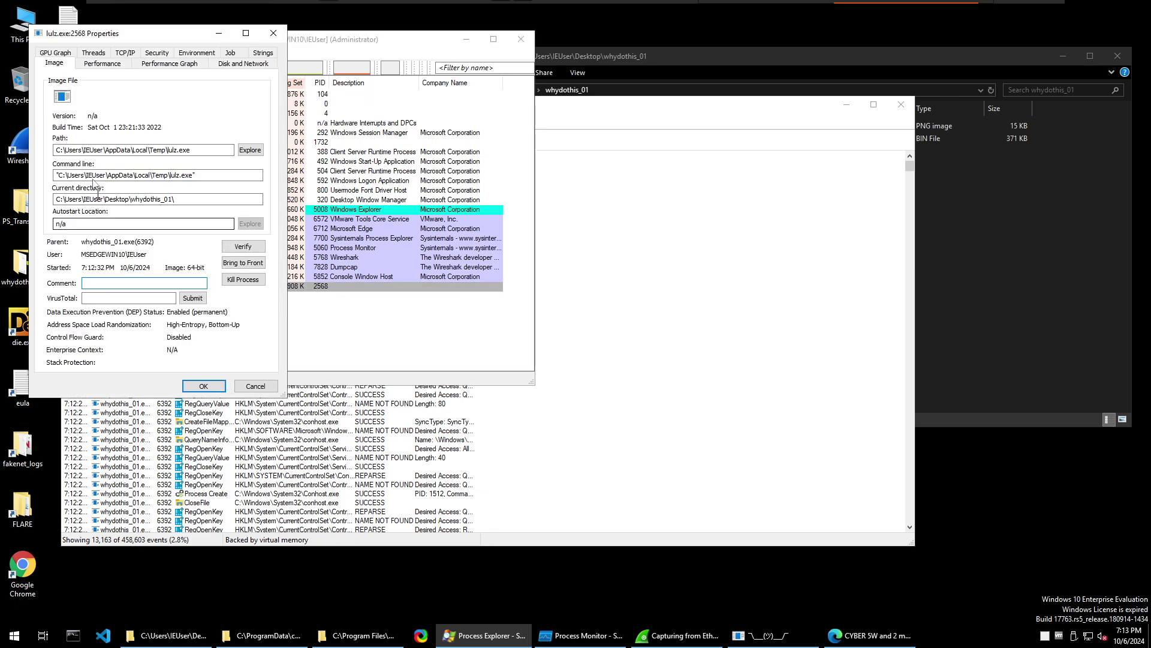
drag(207, 150, 39, 156)
click(169, 174)
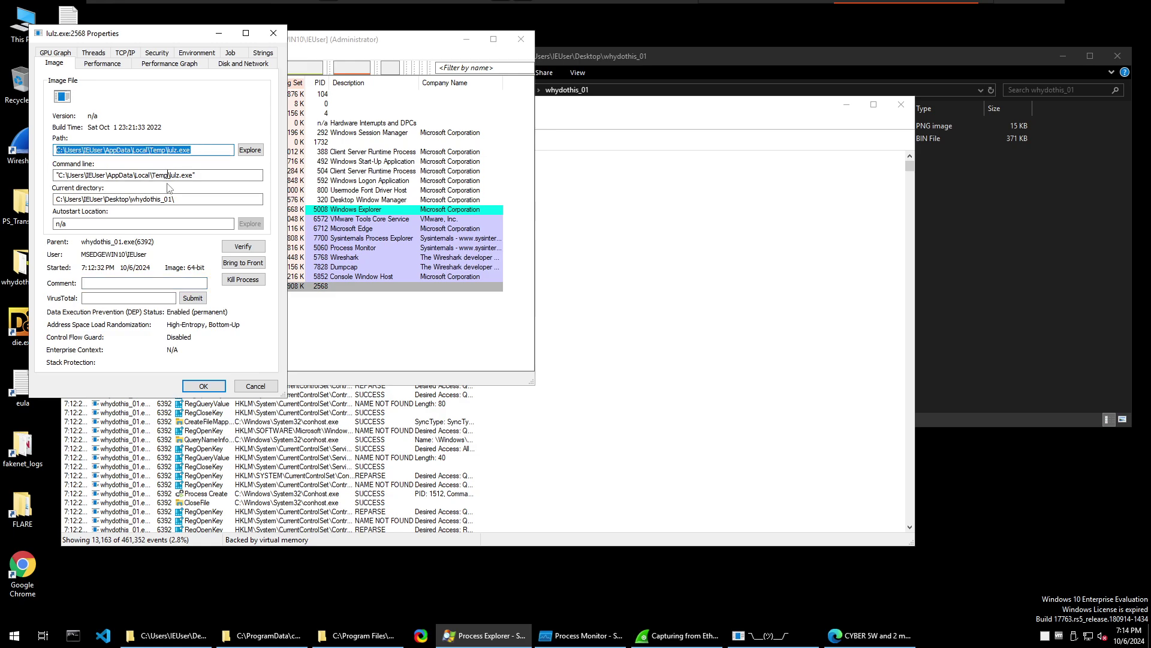
click(90, 151)
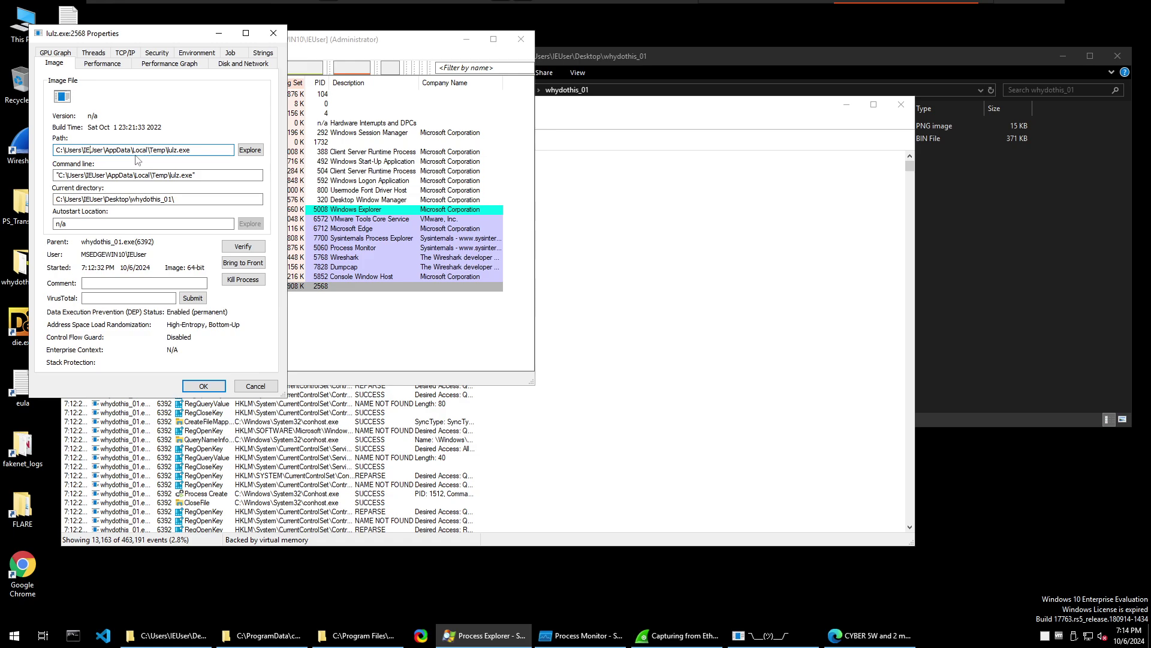
Open the folder containing lulz.exe from the process's image path, then minimise that folder window
drag(187, 152, 168, 144)
click(242, 152)
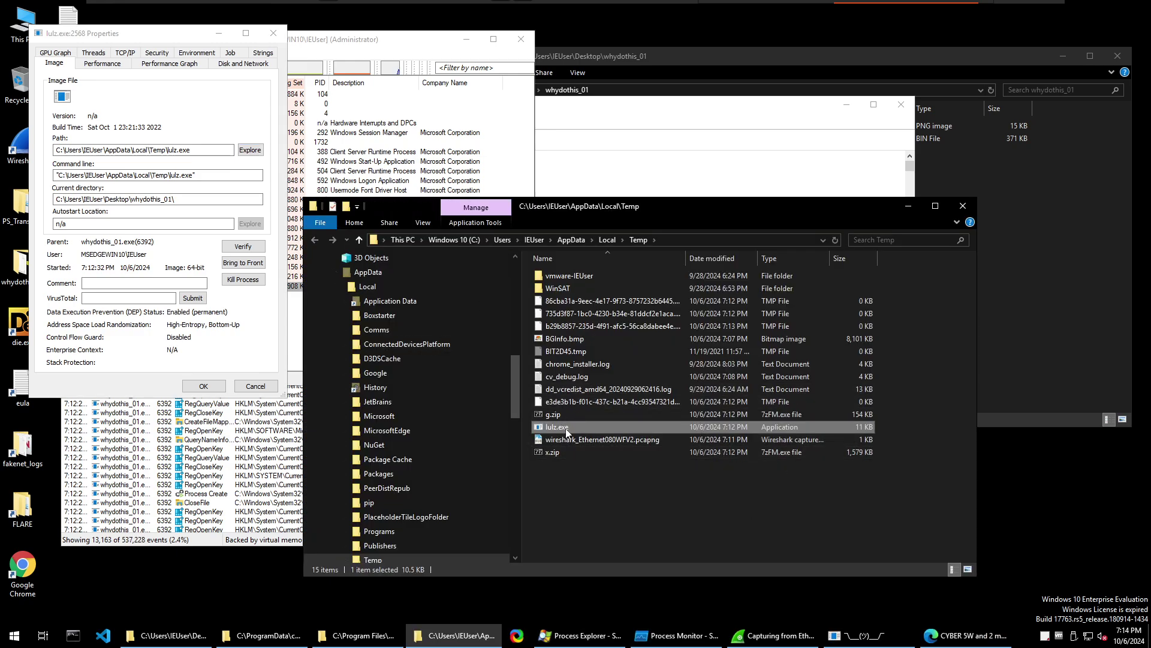
click(907, 206)
Check the parent process of lulz.exe in its properties and bring the window of lulz.exe to the front
click(150, 89)
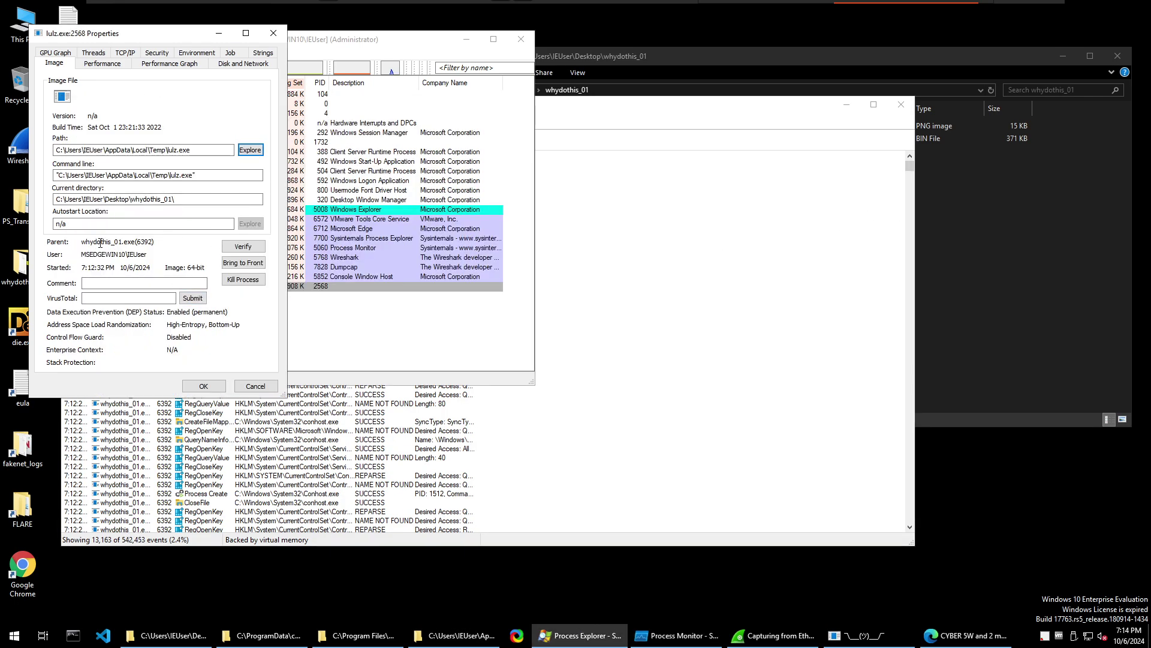
drag(84, 242, 164, 247)
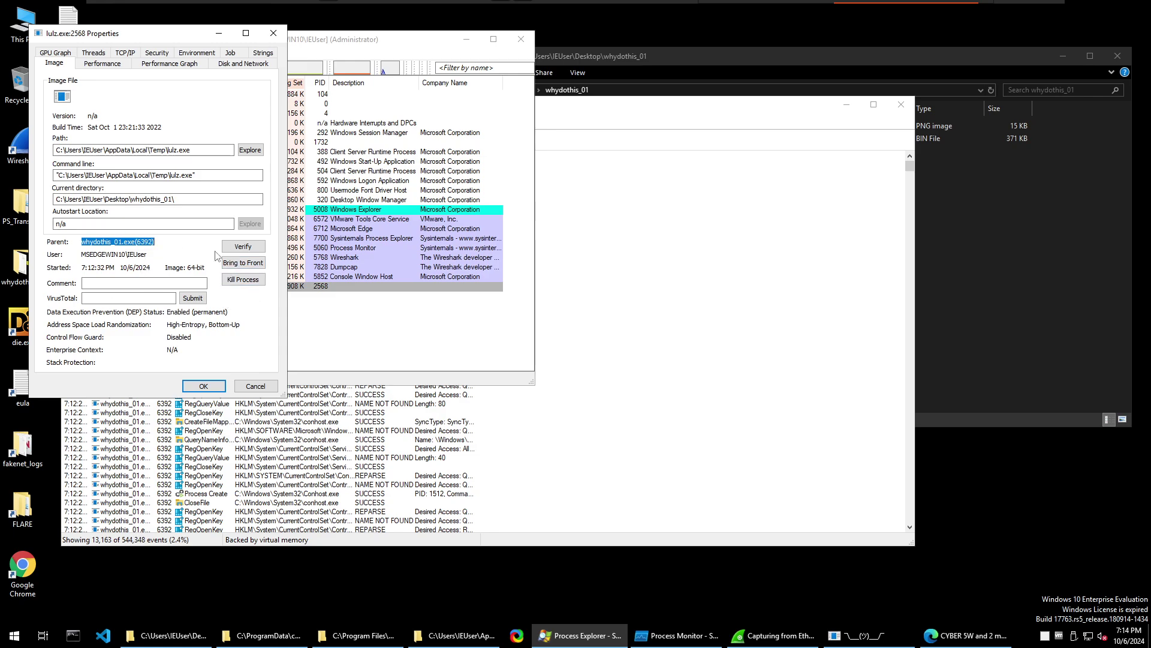
click(243, 262)
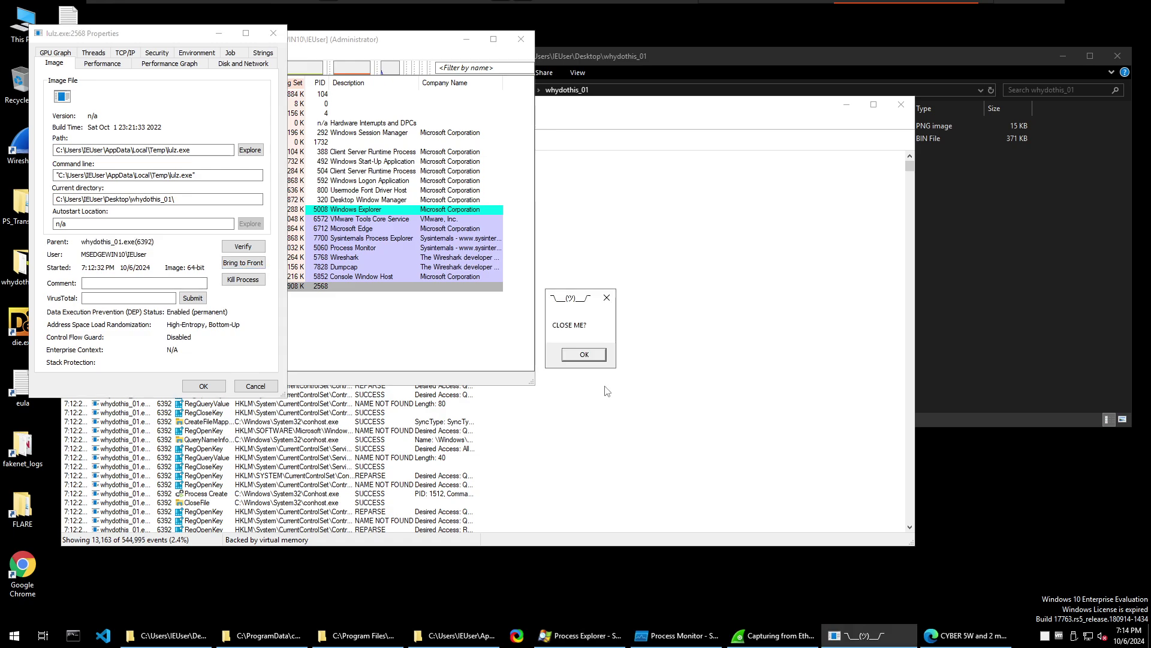
Bring the "CLOSE ME?" message window of lulz.exe to the front again from the process properties
click(186, 99)
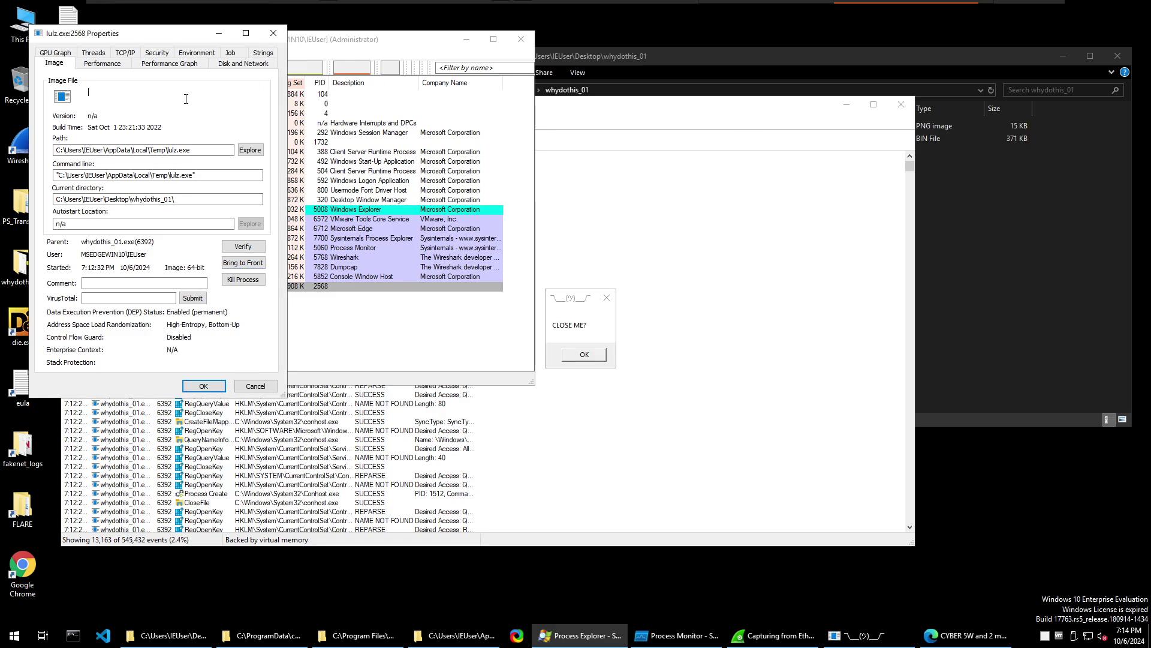
click(625, 127)
key(alt+Tab)
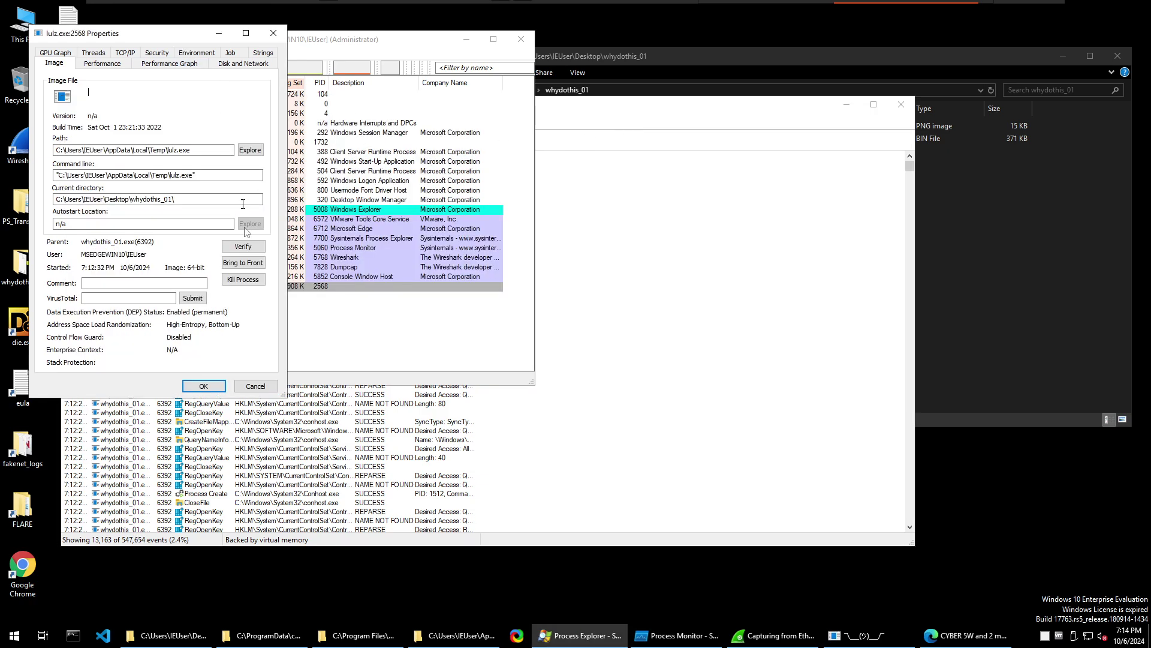
click(261, 264)
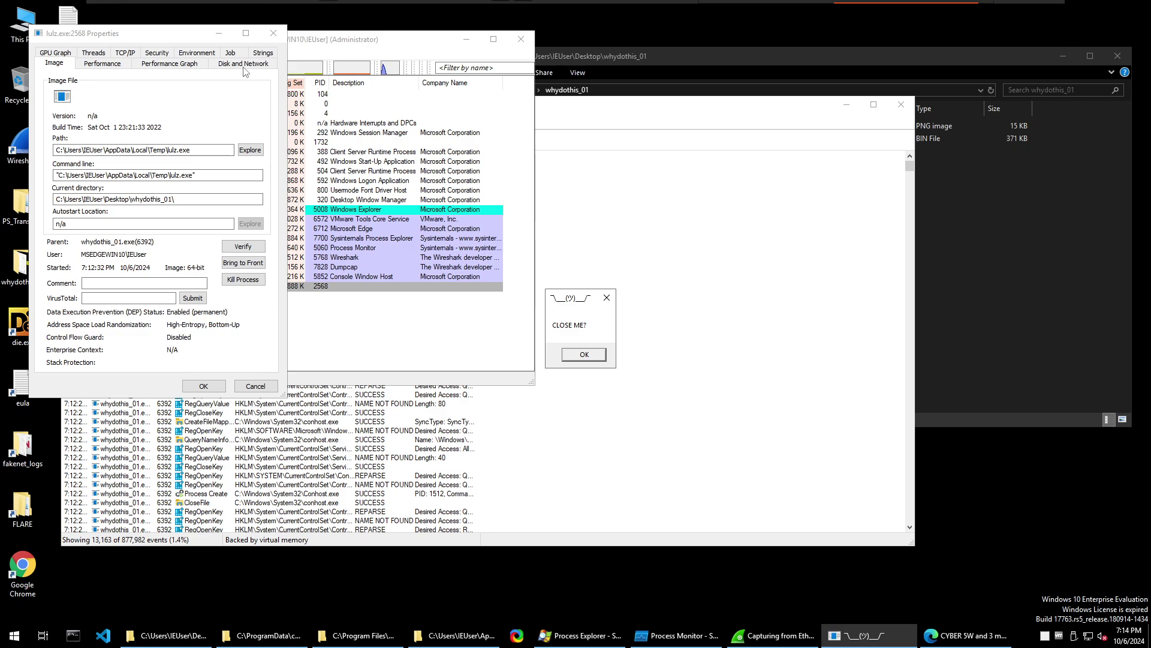
Examine the printable strings of lulz.exe in both image and memory, then close its properties and minimise Process Explorer
click(262, 53)
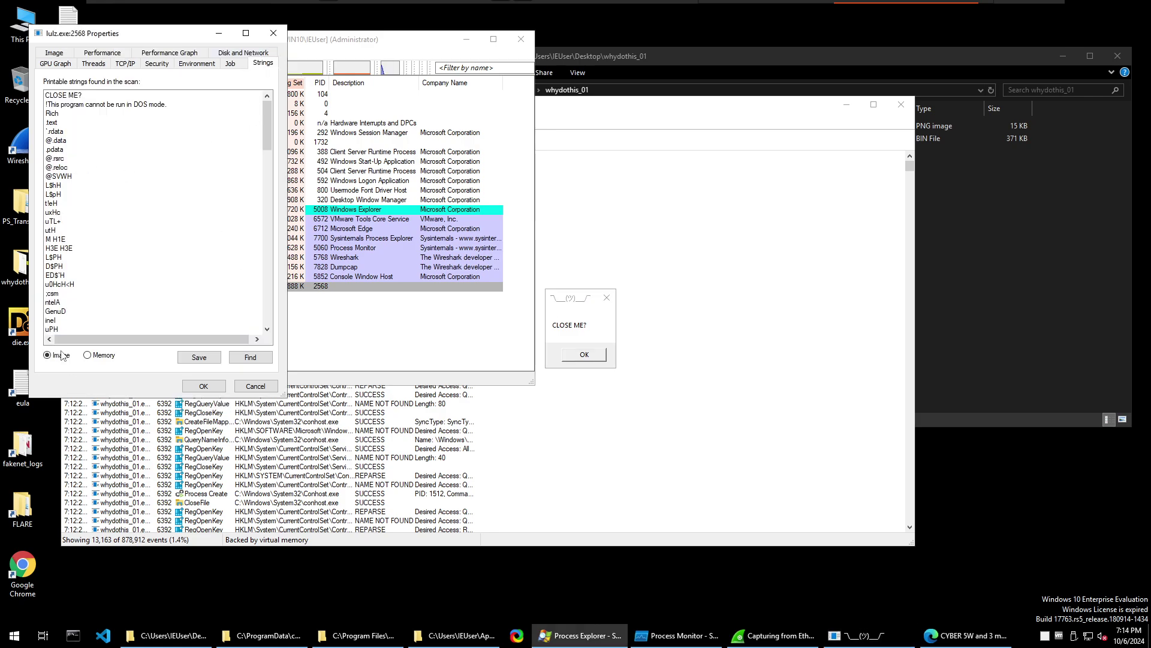
scroll(81, 249, down, 10)
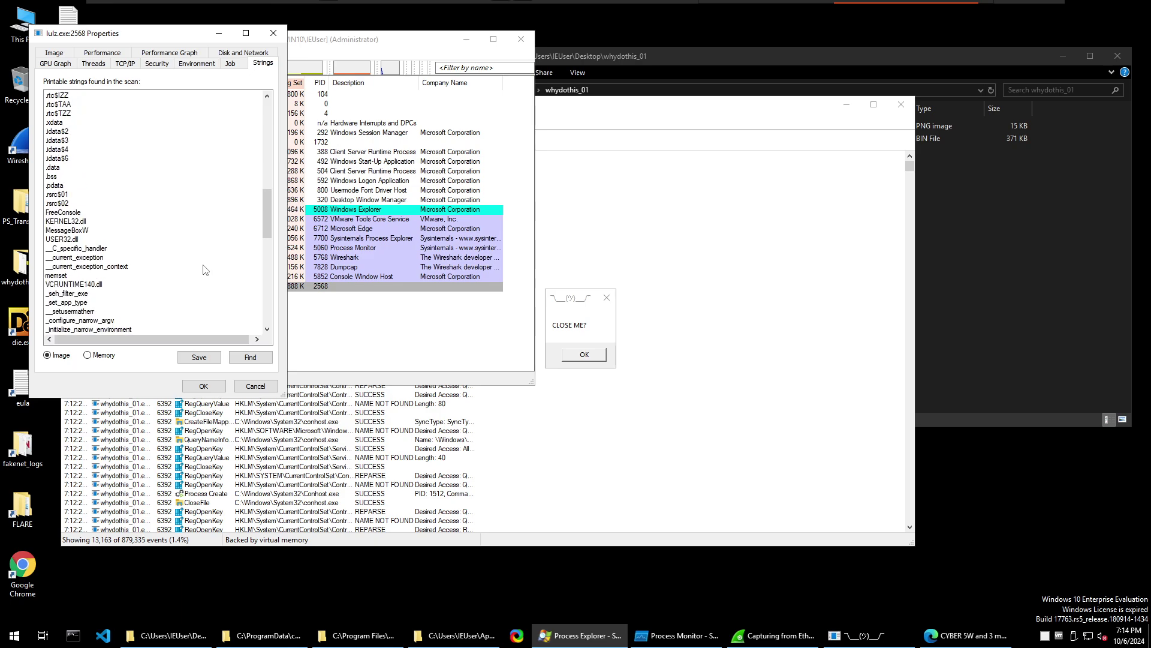
scroll(204, 269, down, 16)
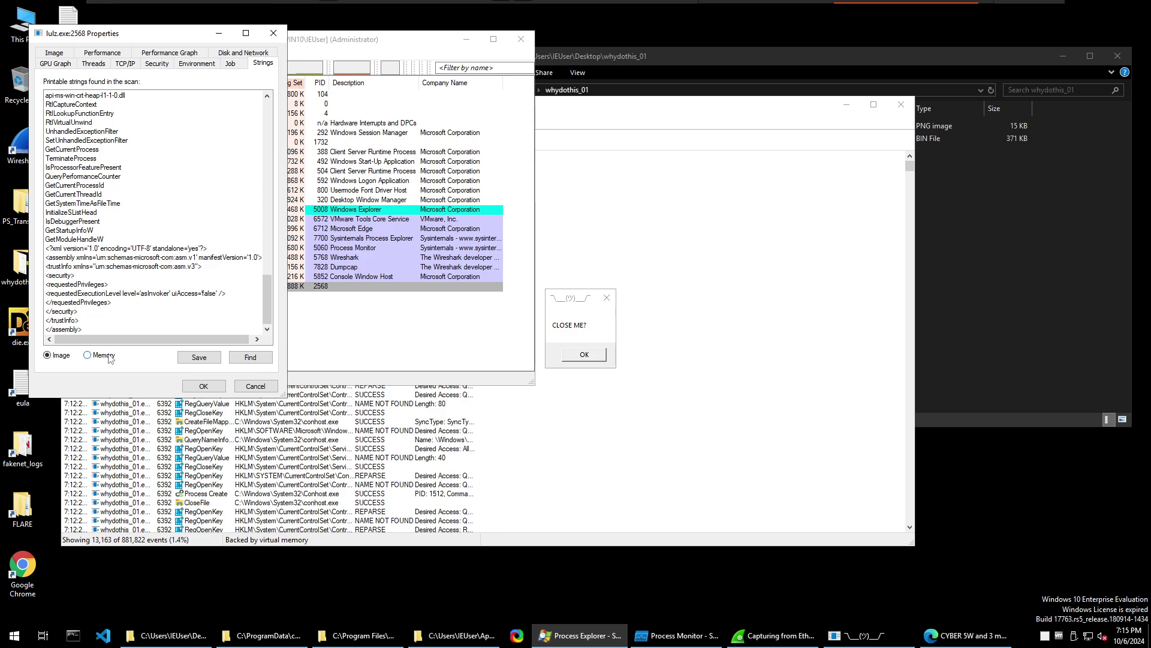
click(89, 355)
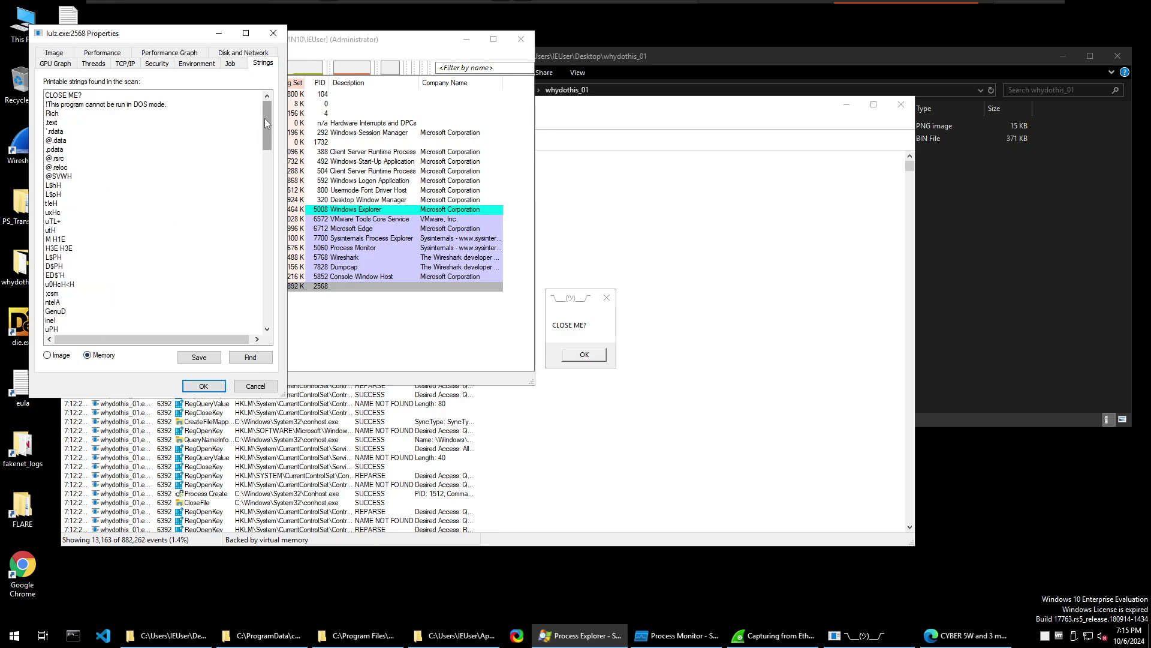
drag(264, 117, 258, 324)
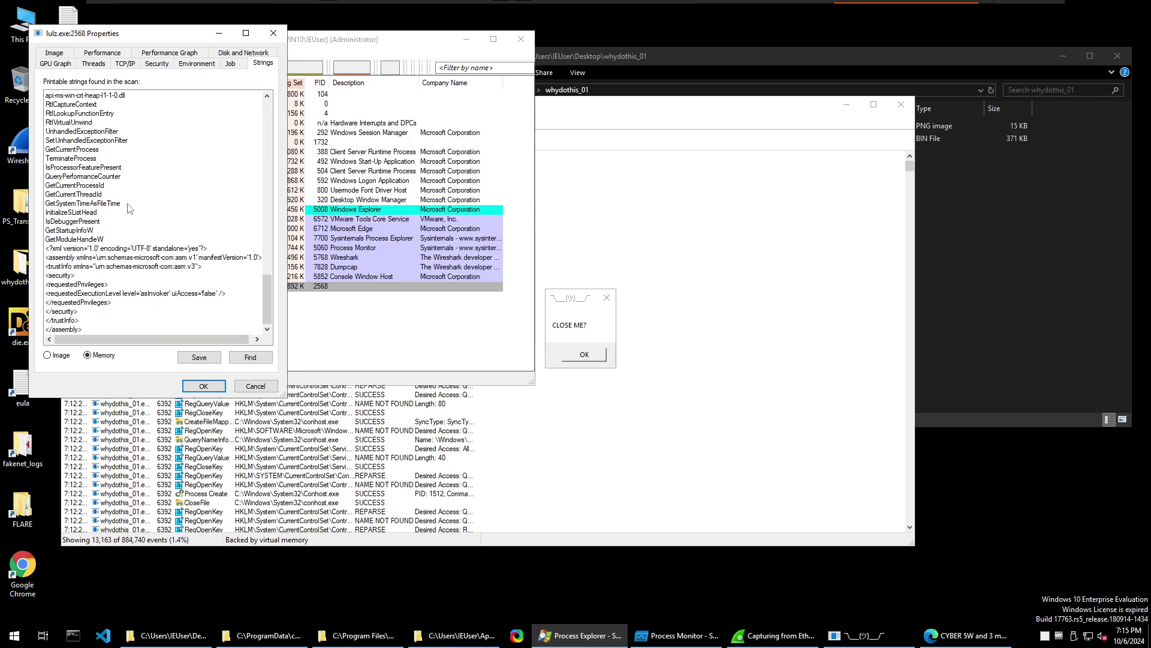
click(204, 386)
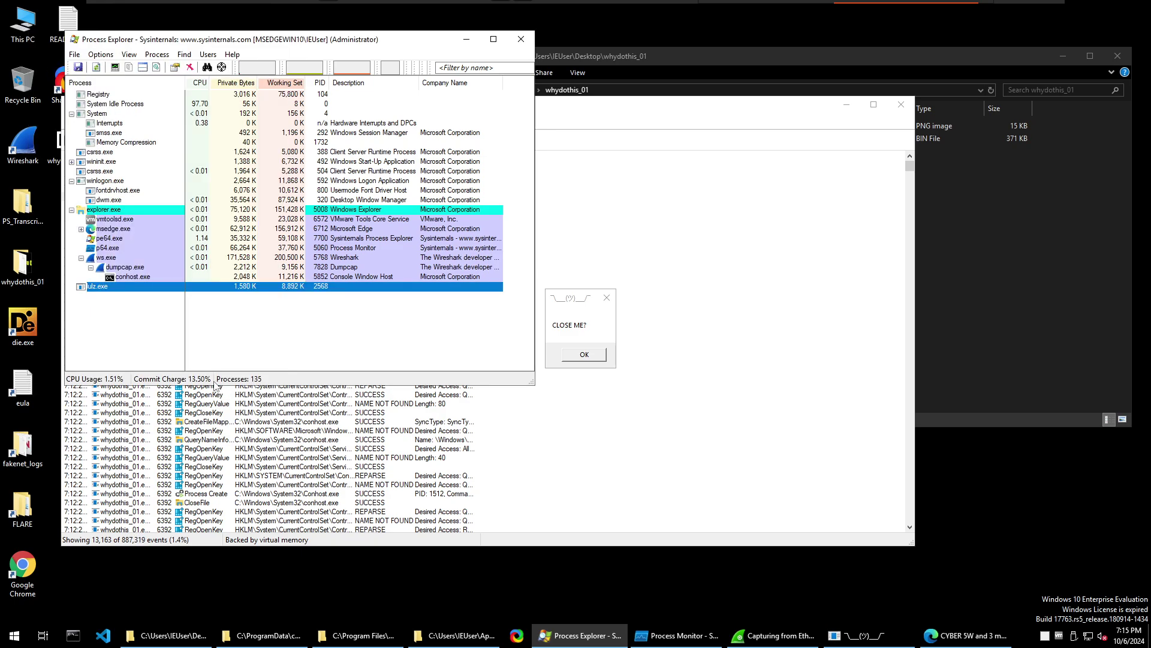
click(466, 39)
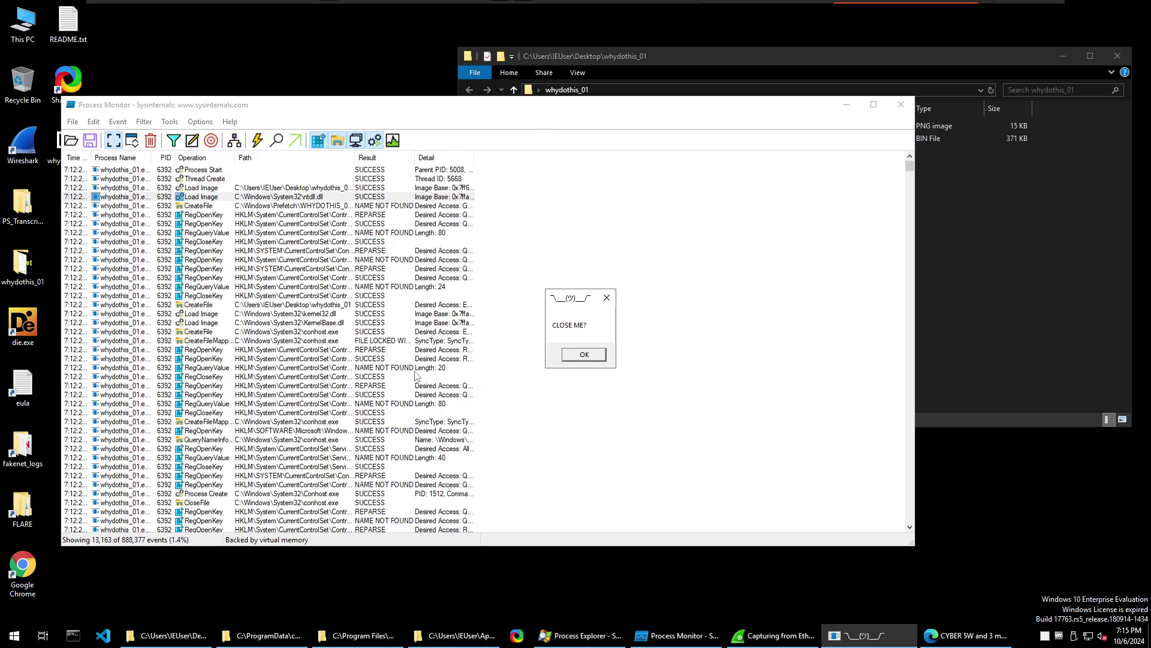
Adjust the Process Name, Time of Day and Operation column widths in Process Monitor to fit their contents, and minimise the browser window
click(665, 120)
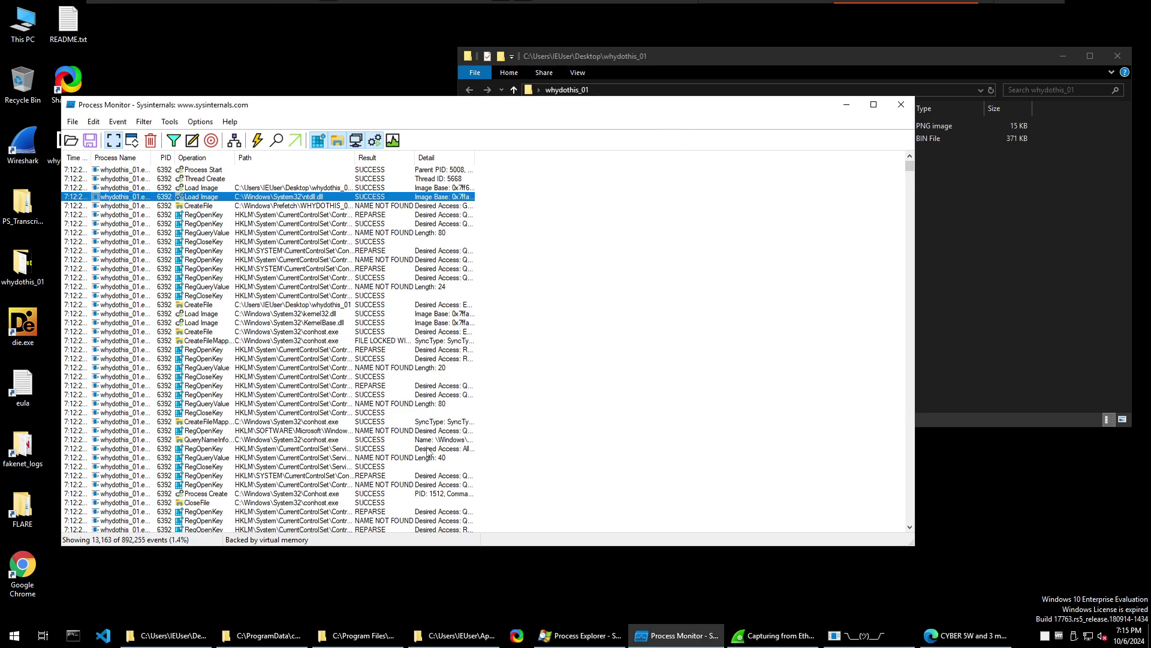
drag(151, 157, 231, 158)
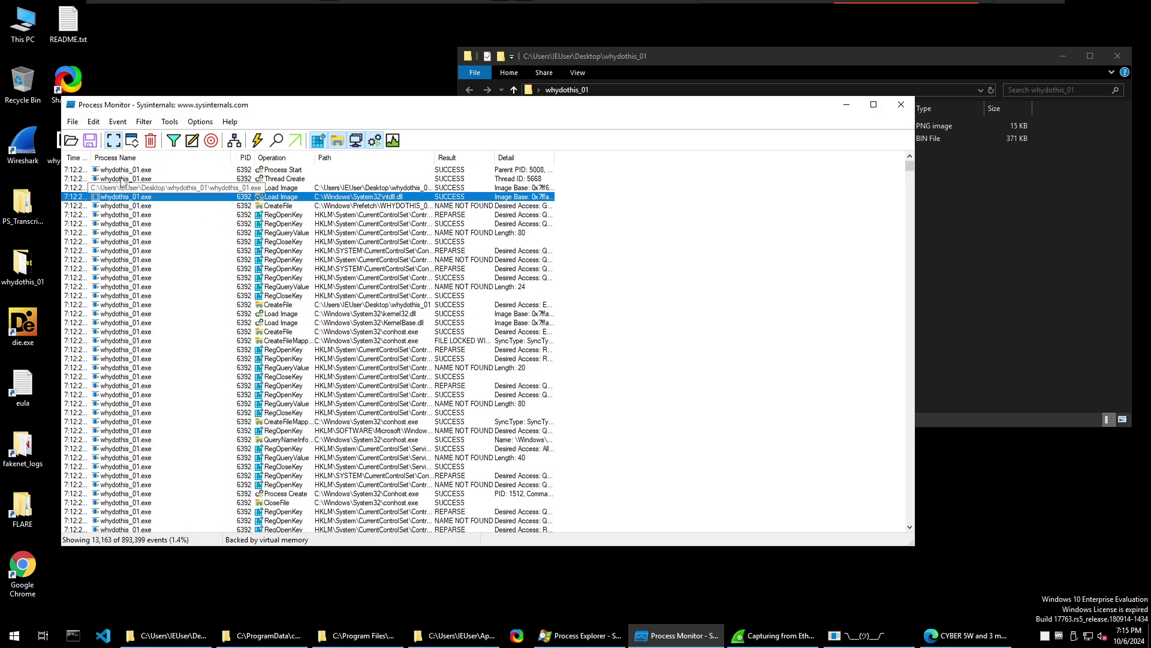
double_click(92, 157)
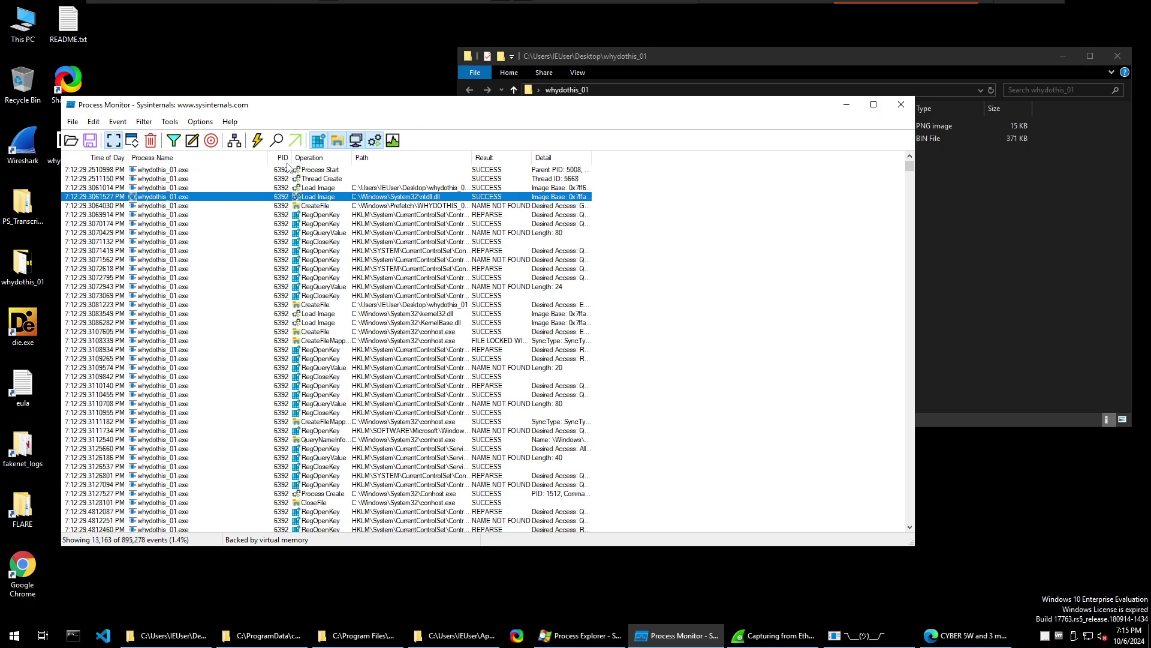
drag(268, 158, 244, 157)
drag(326, 157, 390, 157)
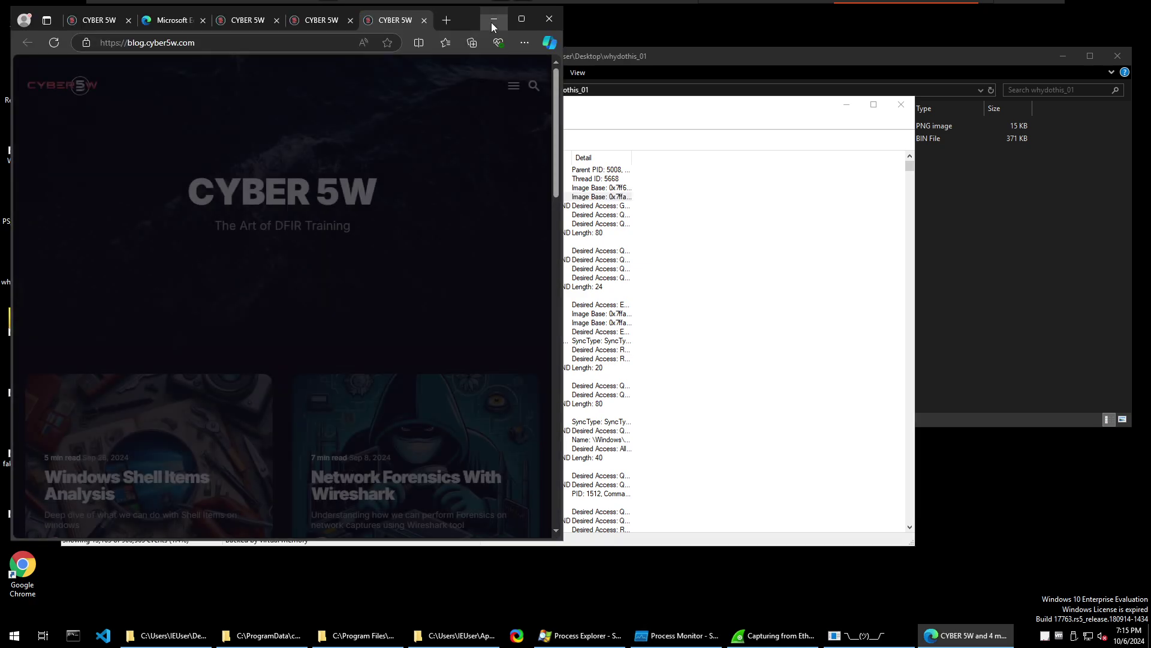
click(494, 19)
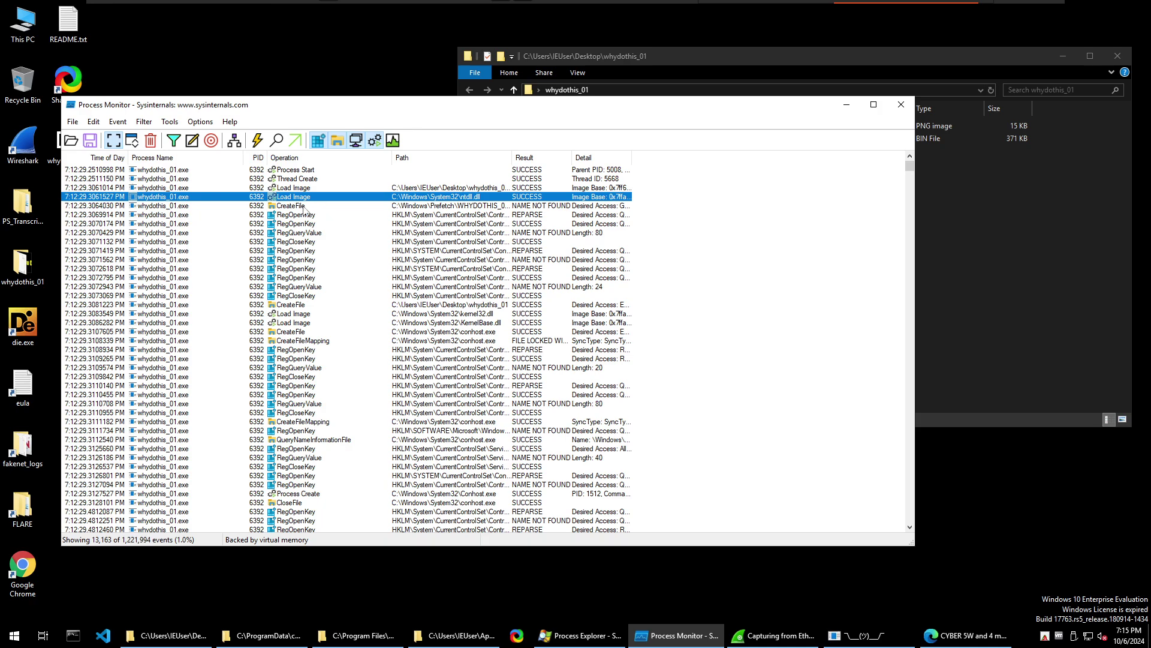
Widen the Path, Result and Detail columns of the Process Monitor event list
click(304, 205)
click(303, 224)
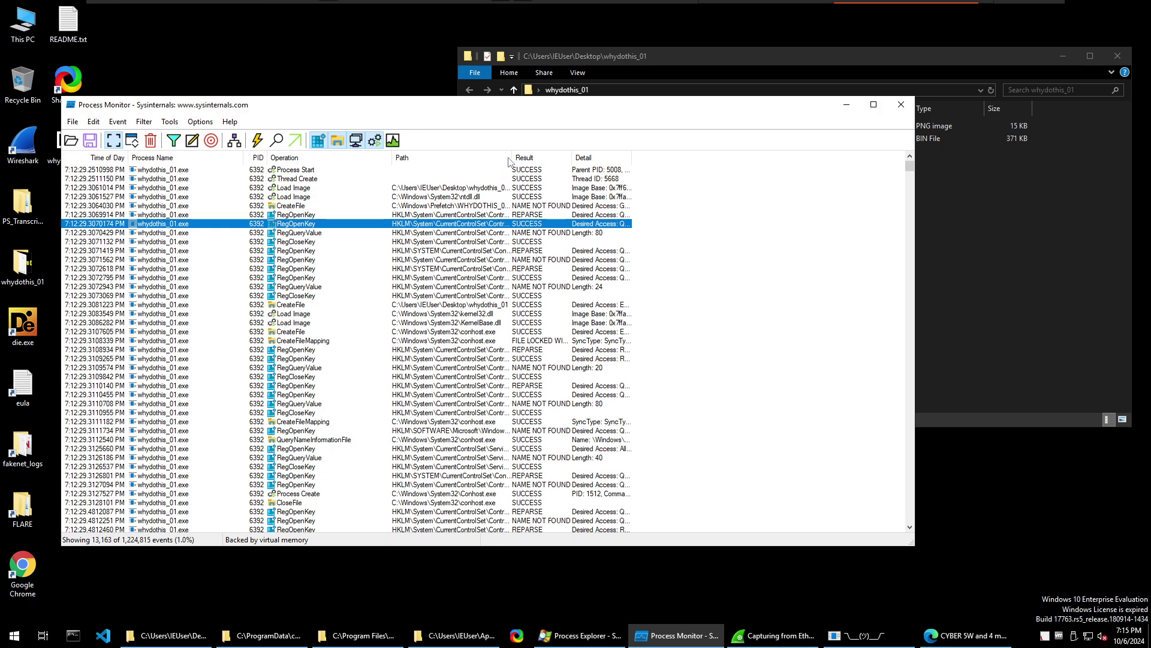
drag(512, 158, 582, 159)
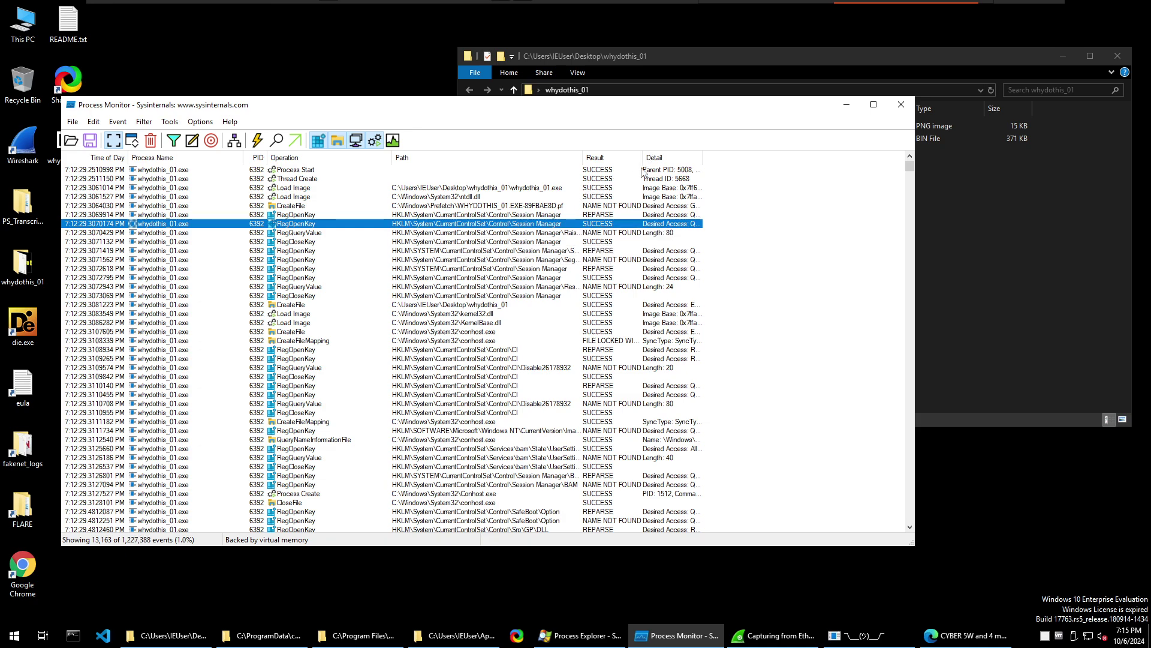
drag(641, 157, 665, 157)
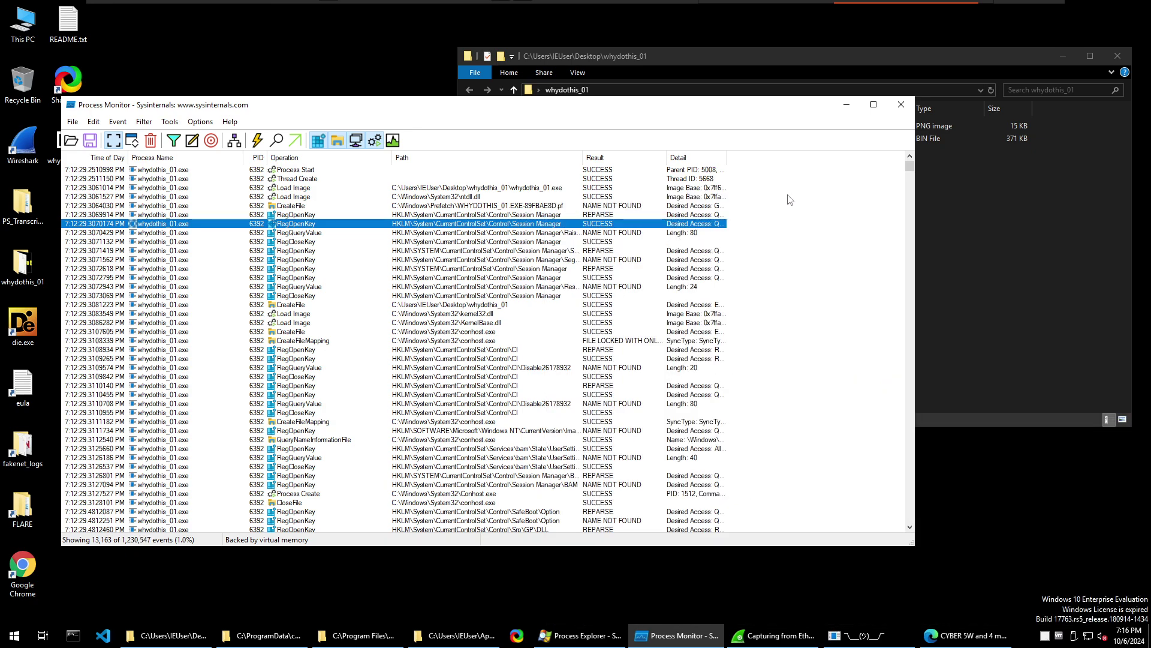
drag(727, 157, 804, 162)
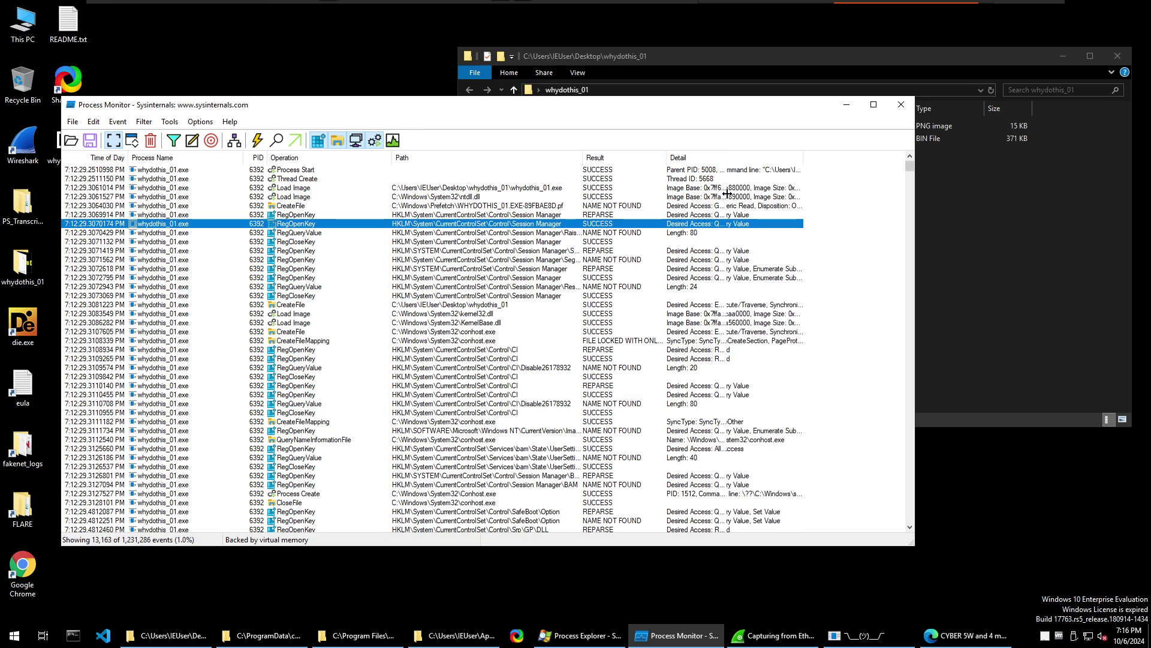
Inspect the event details of the CreateFile operation on the WHYDOTHIS_01.EXE prefetch file, minimise the browser and close the event properties
double_click(298, 214)
click(295, 205)
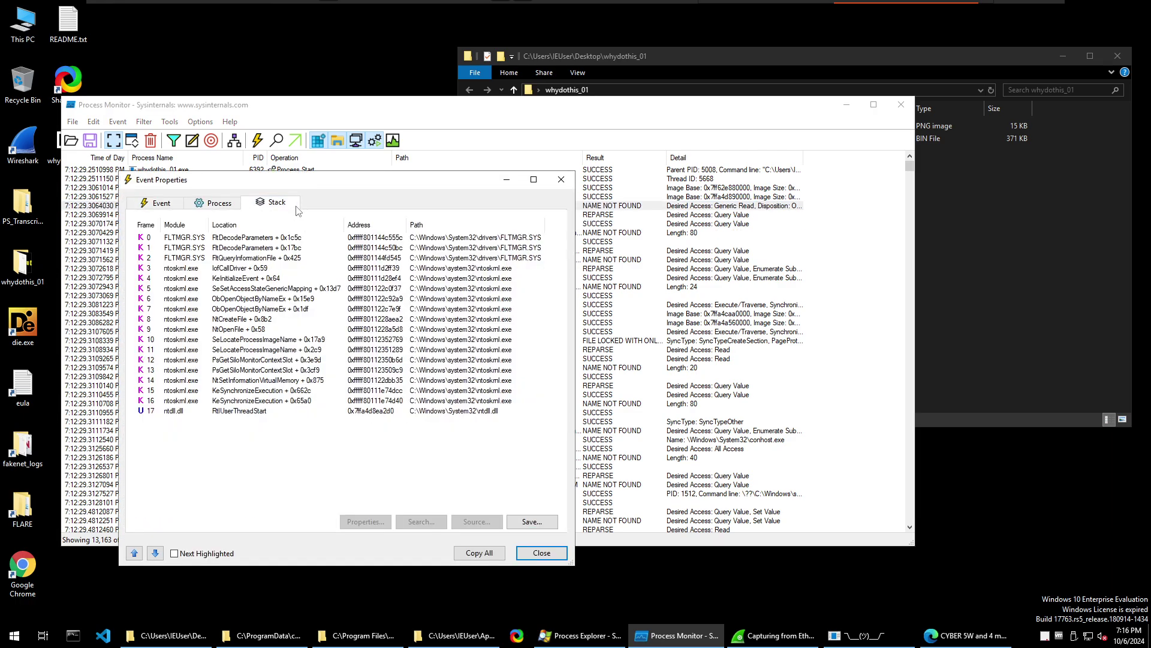
click(157, 207)
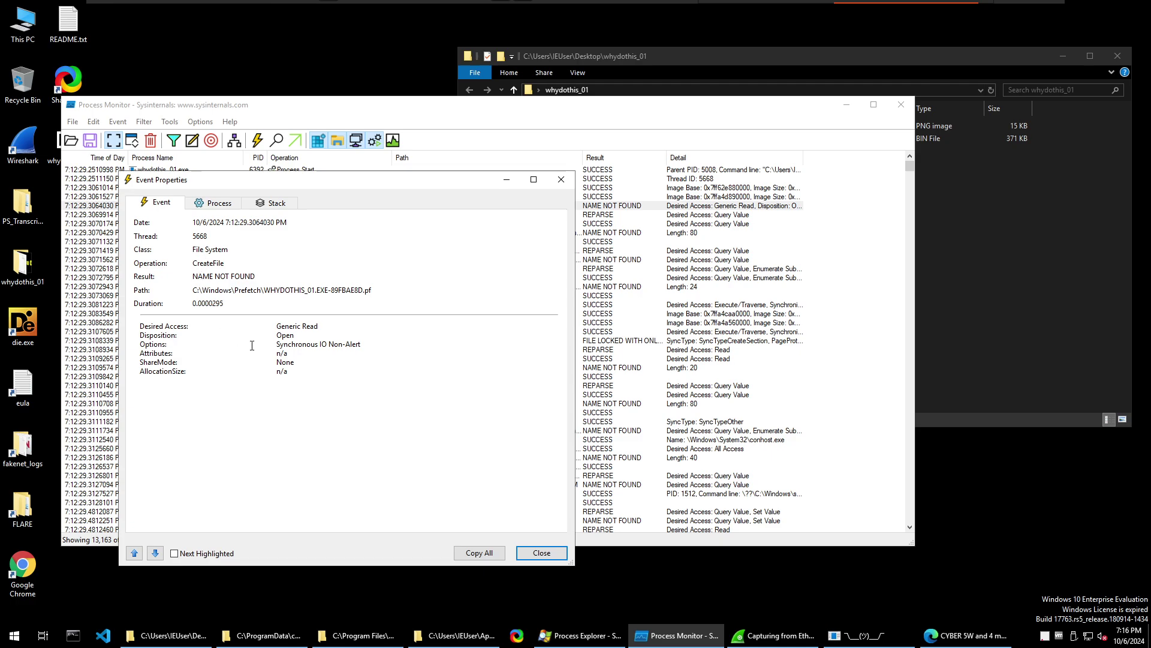
drag(193, 290, 407, 291)
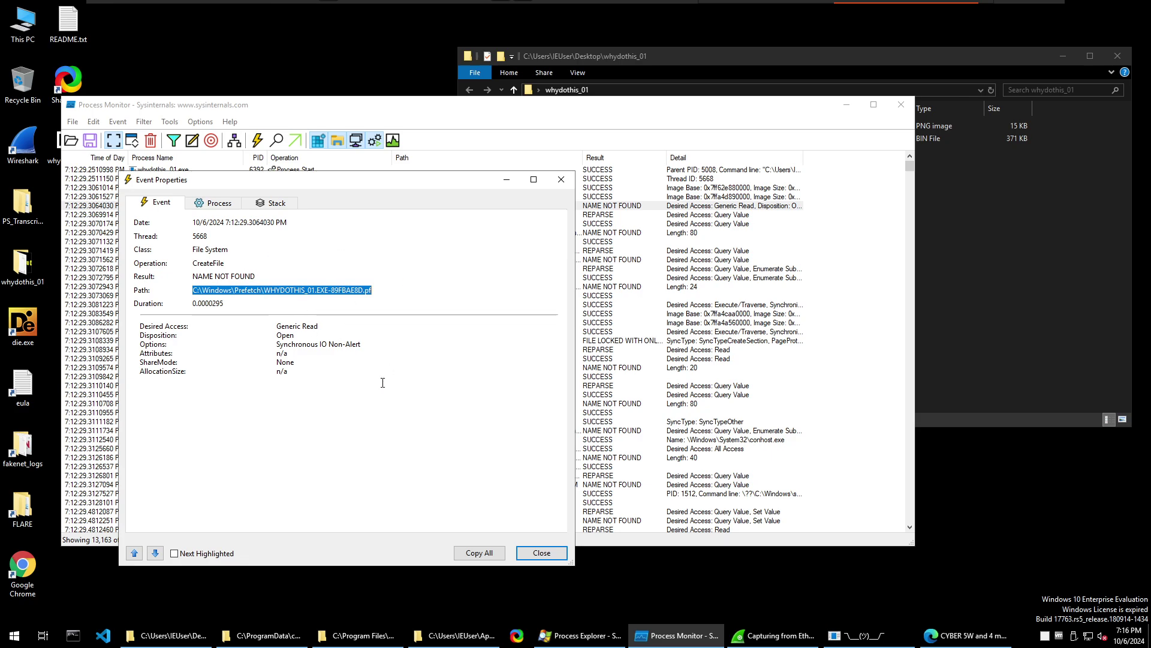
drag(200, 280, 265, 266)
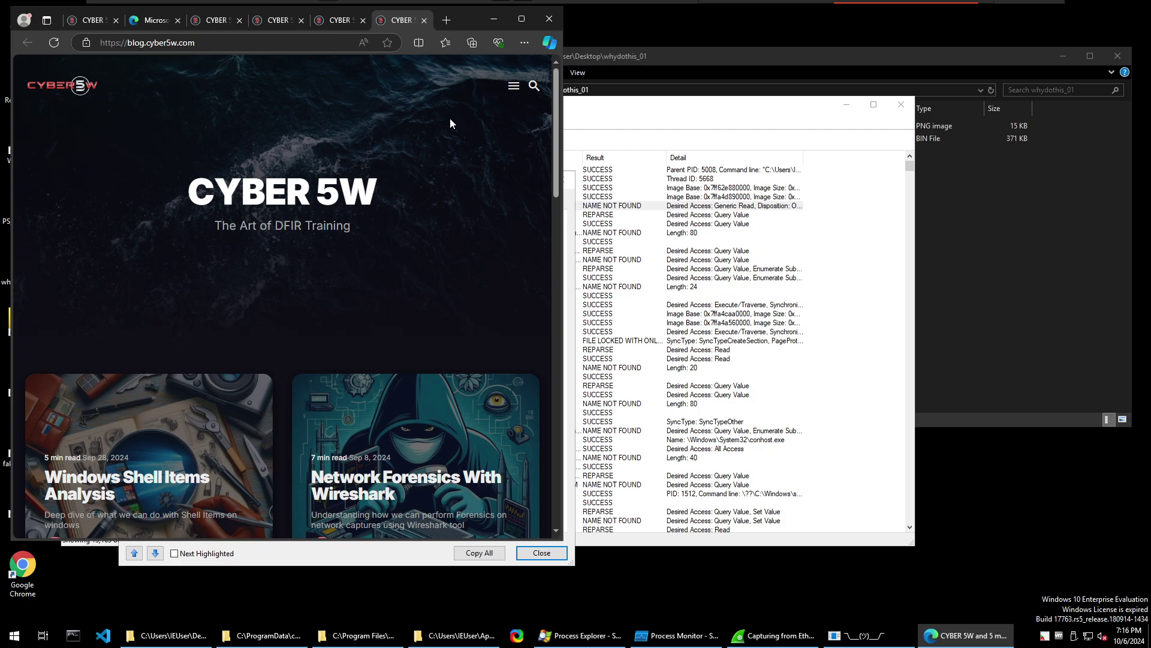
click(494, 24)
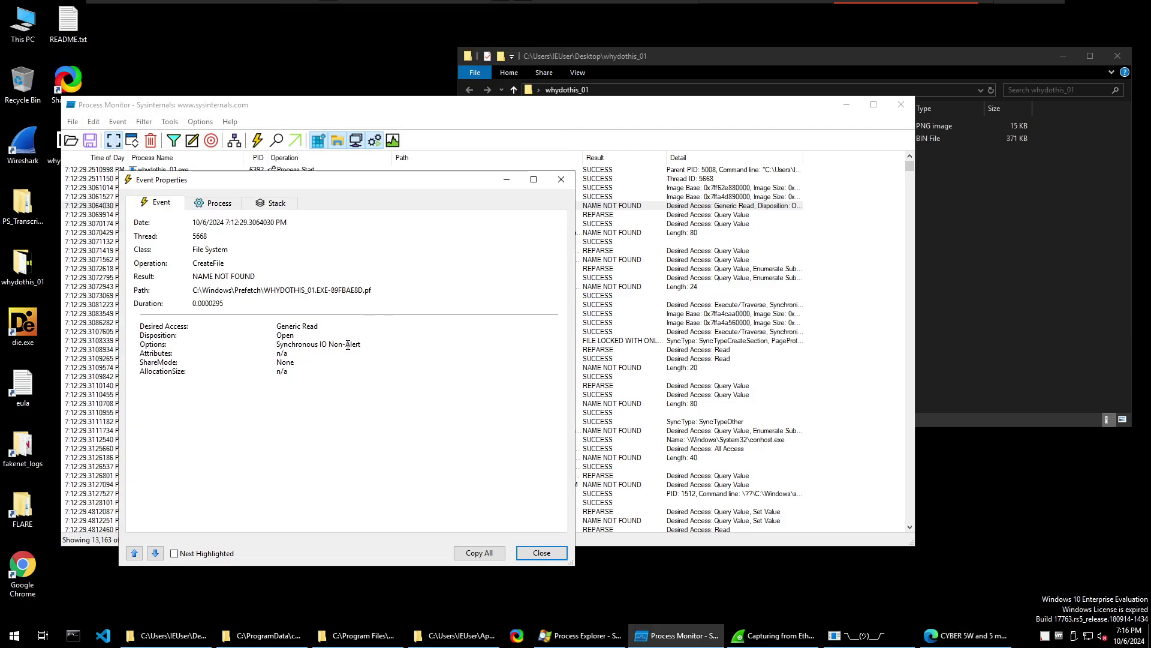
click(560, 179)
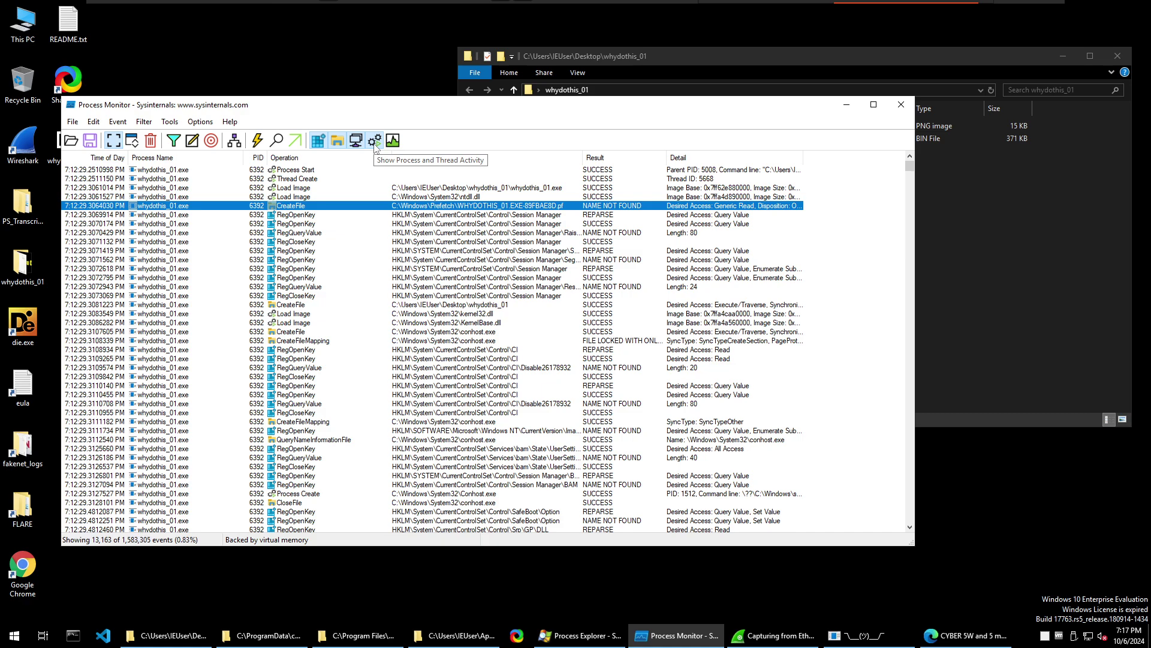
Switch registry activity off and back on in the event list, minimise the browser, and stop capturing events
click(321, 146)
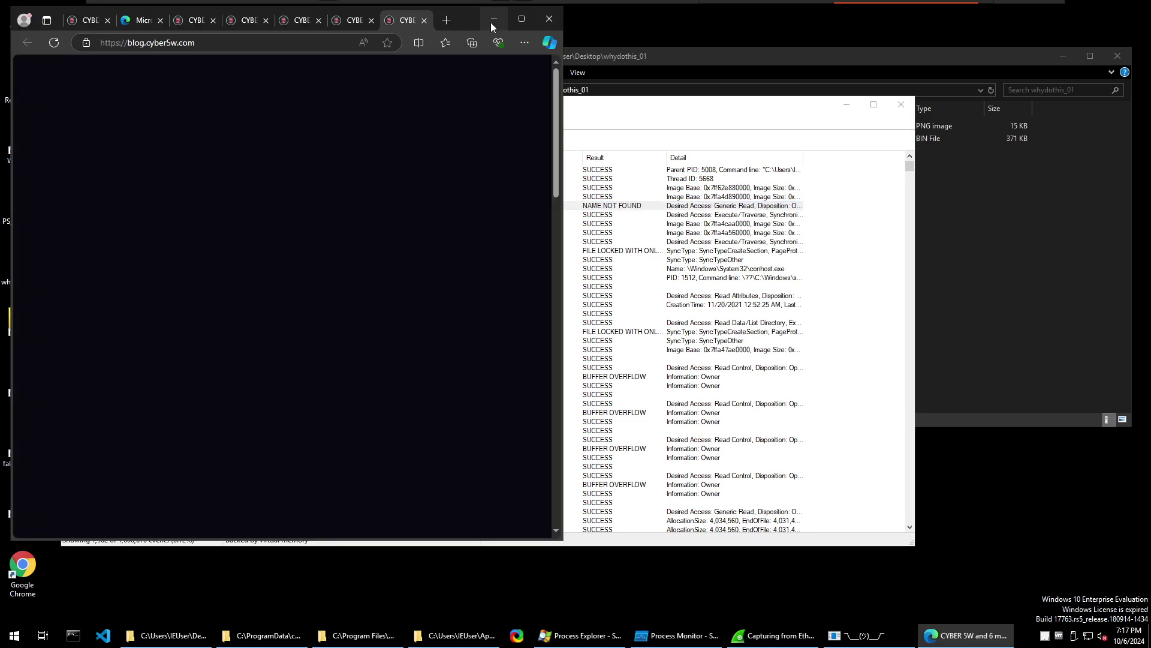
click(489, 18)
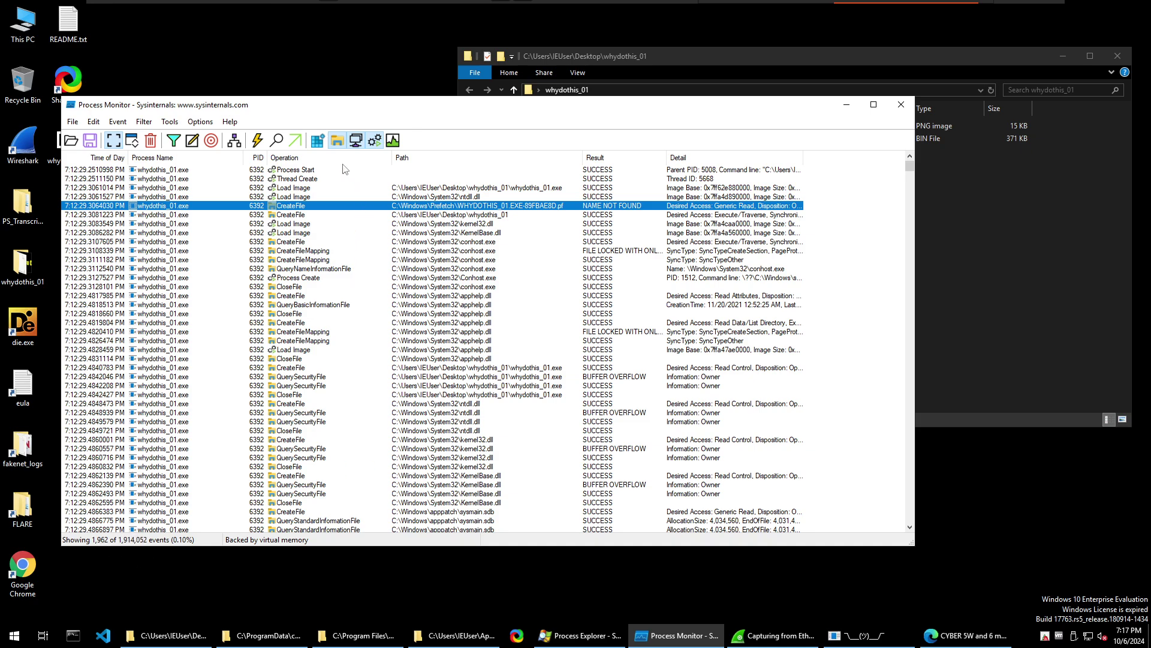
click(318, 139)
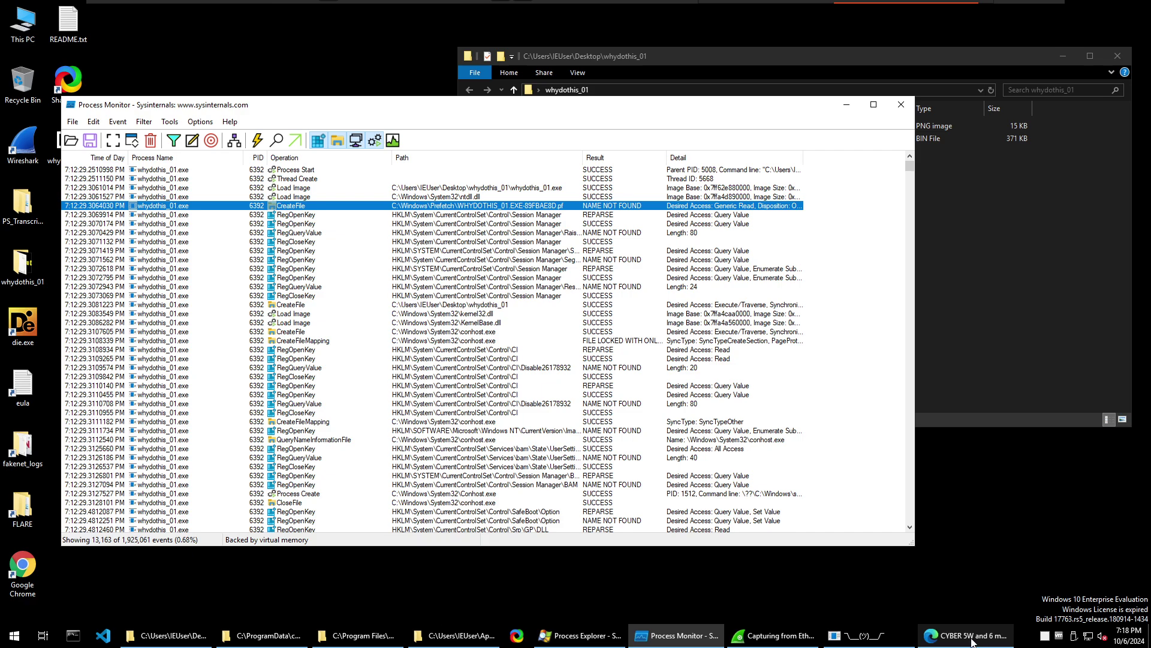
mouse_move(966, 638)
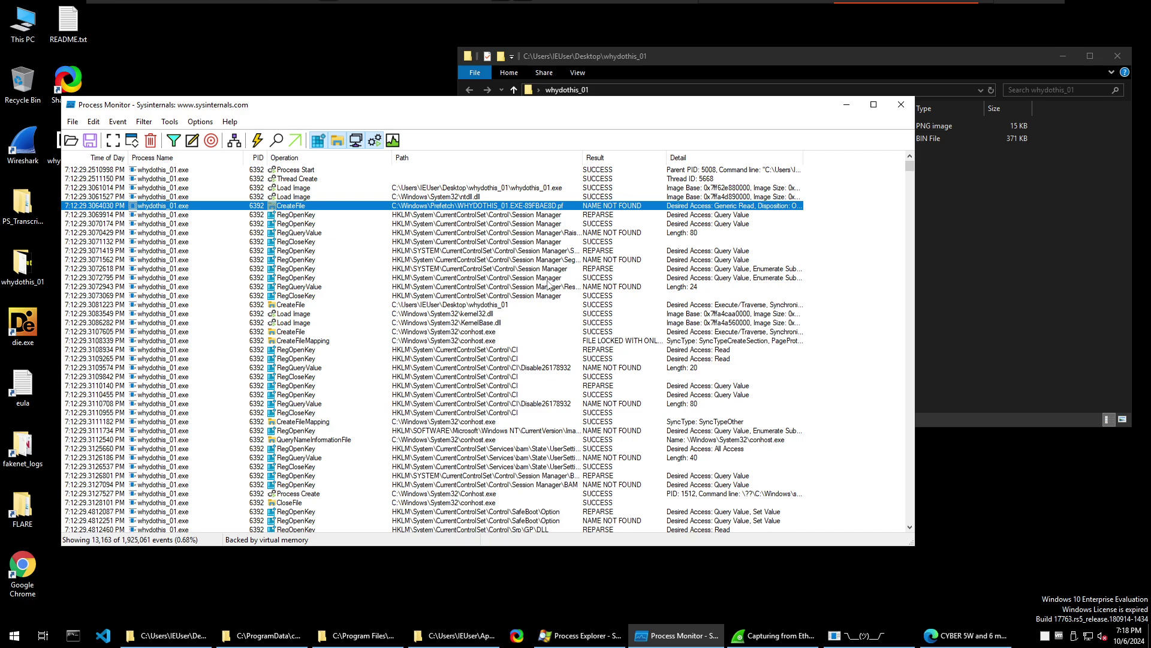
Hide registry and file system activity from the event list and minimise the browser window
click(317, 144)
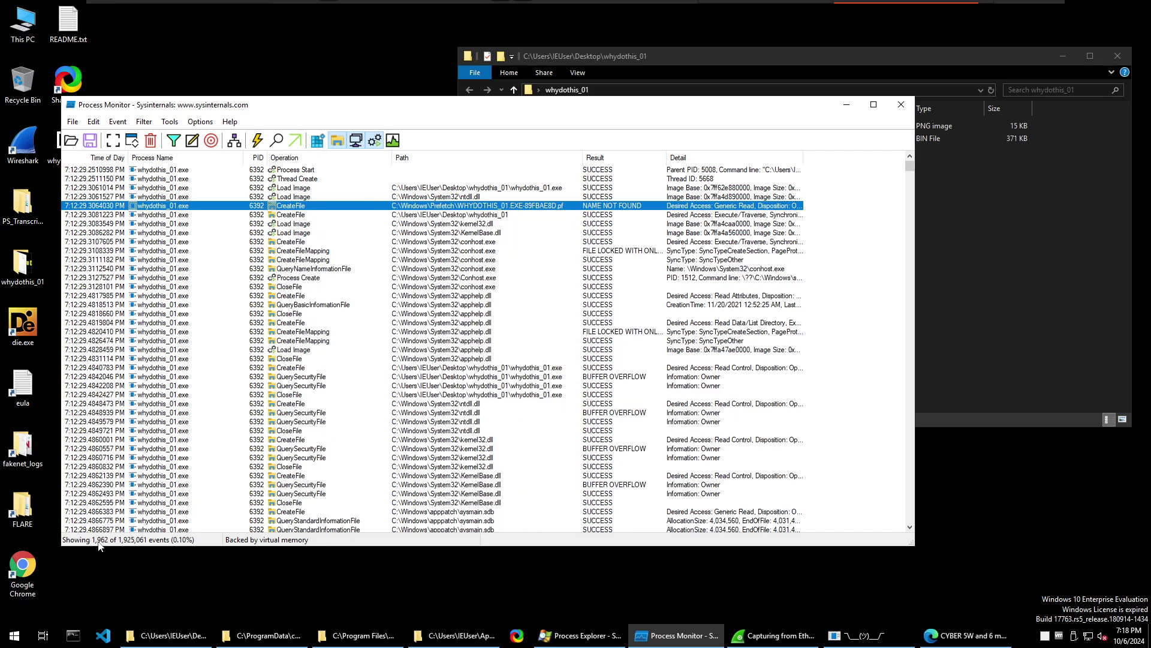
click(338, 141)
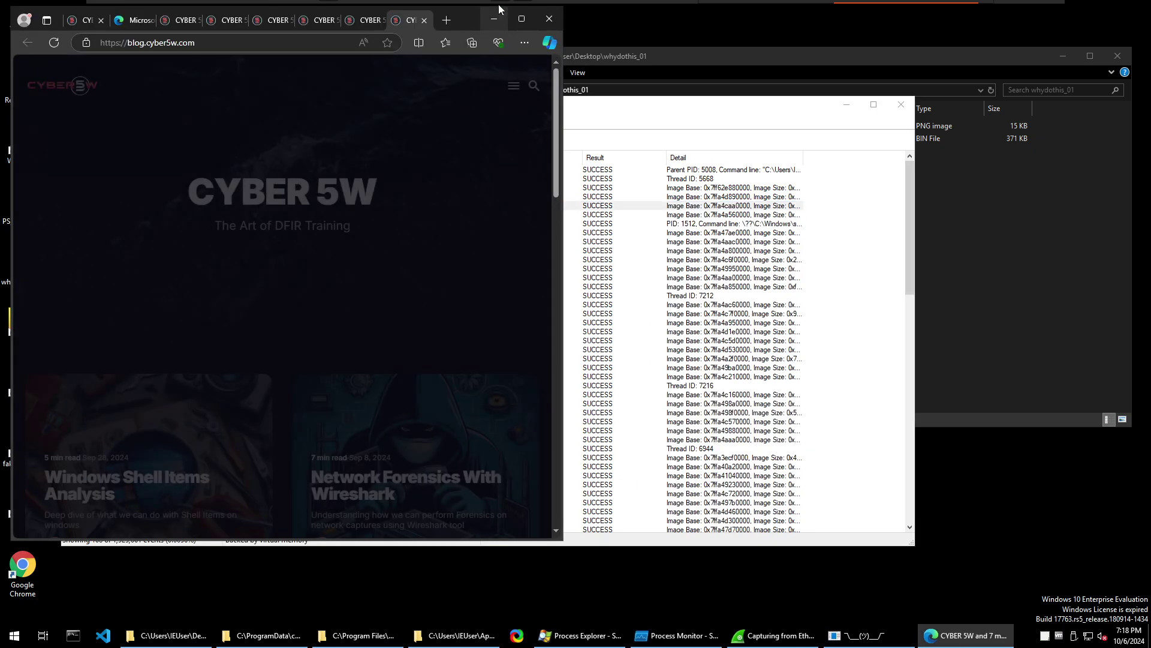
click(495, 19)
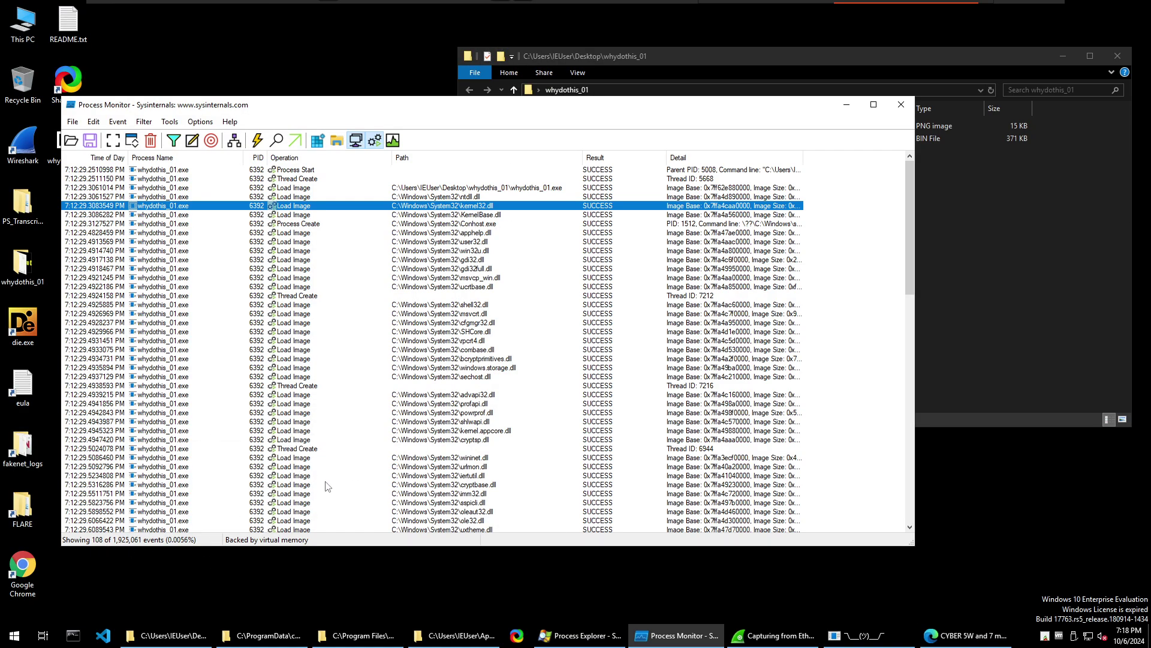
Look through the process, thread and image load events of whydothis_01.exe, then hide network activity as well
scroll(504, 336, down, 12)
scroll(504, 354, up, 12)
scroll(473, 277, down, 7)
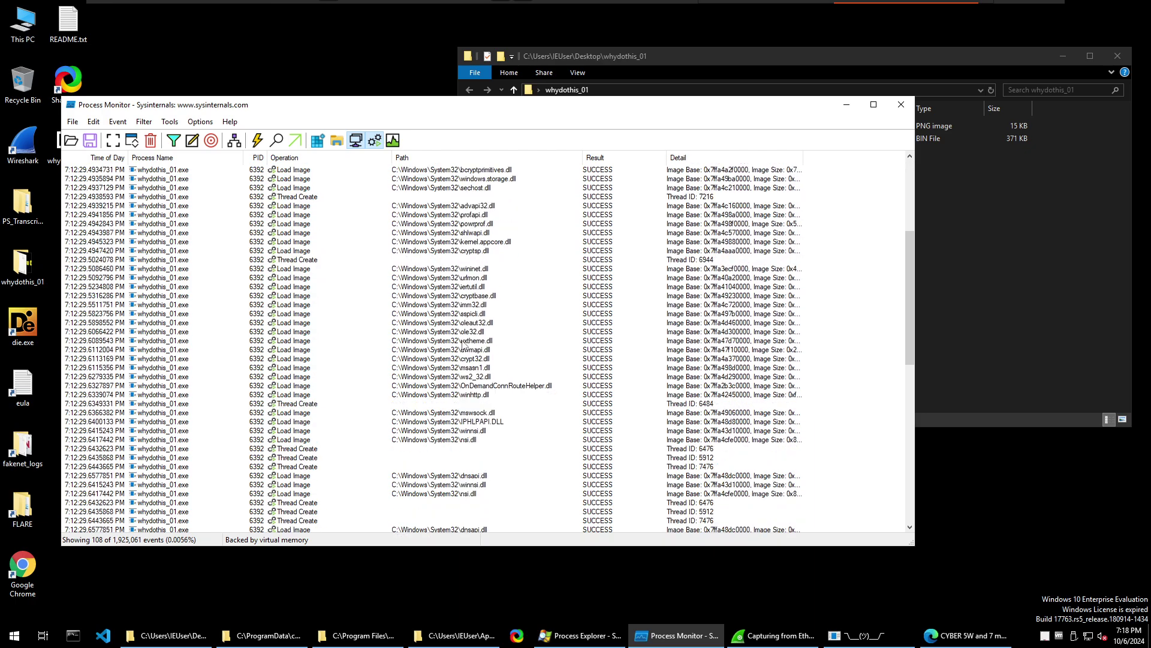
scroll(465, 343, up, 7)
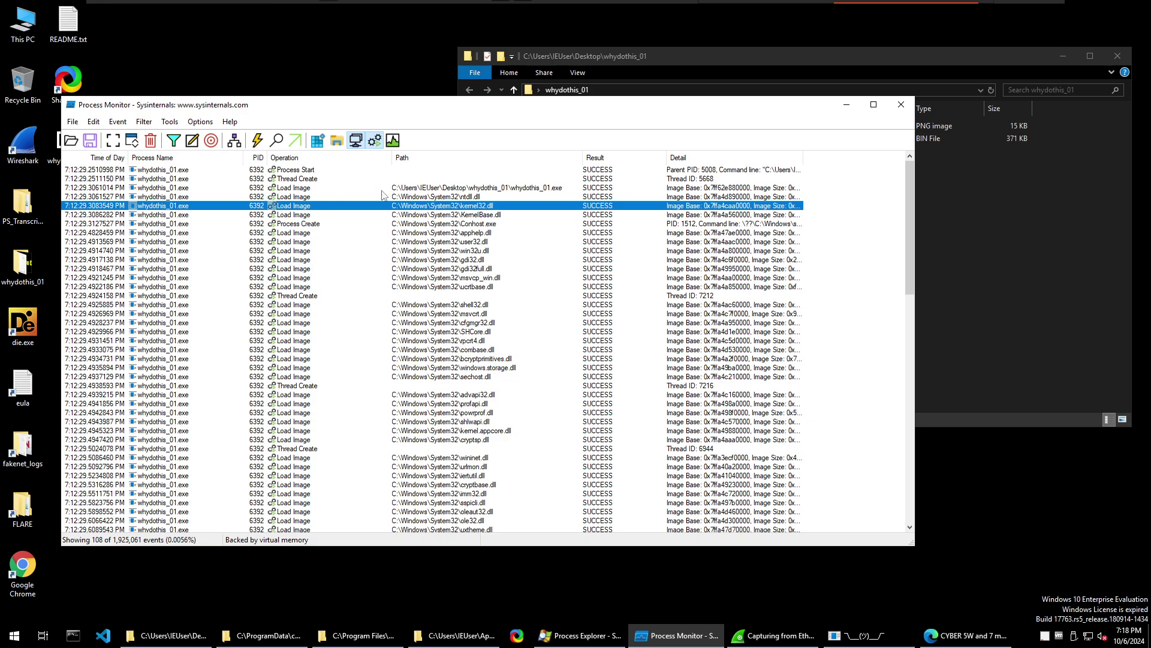
click(357, 142)
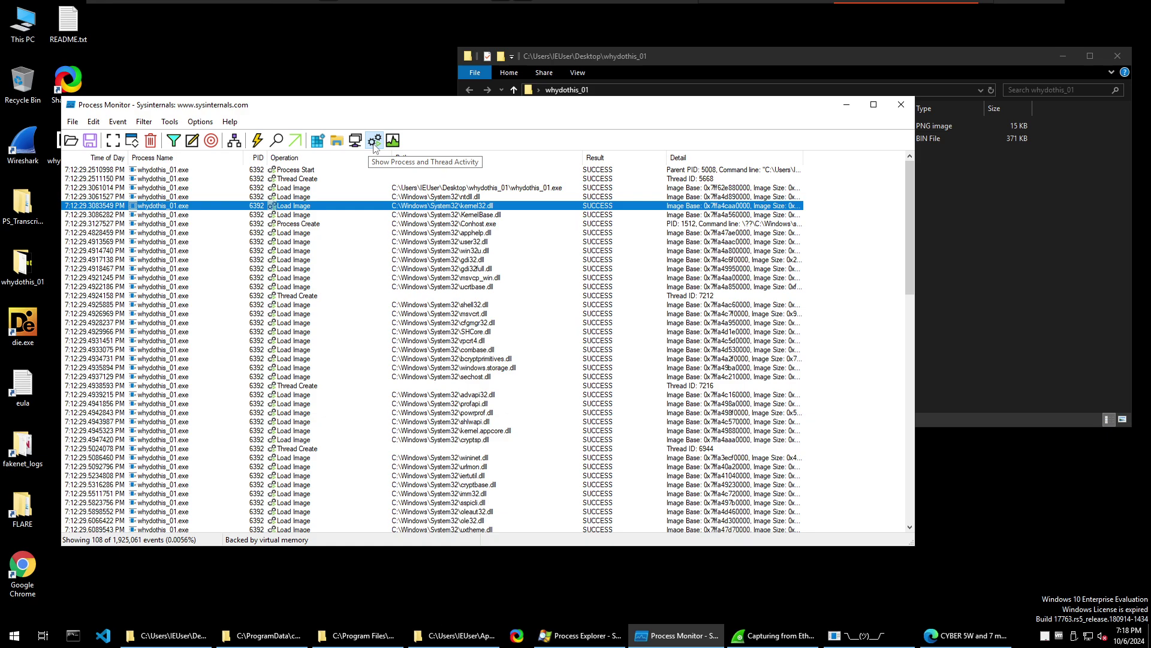
Show file system and registry activity again and return to the first event of whydothis_01.exe
click(337, 141)
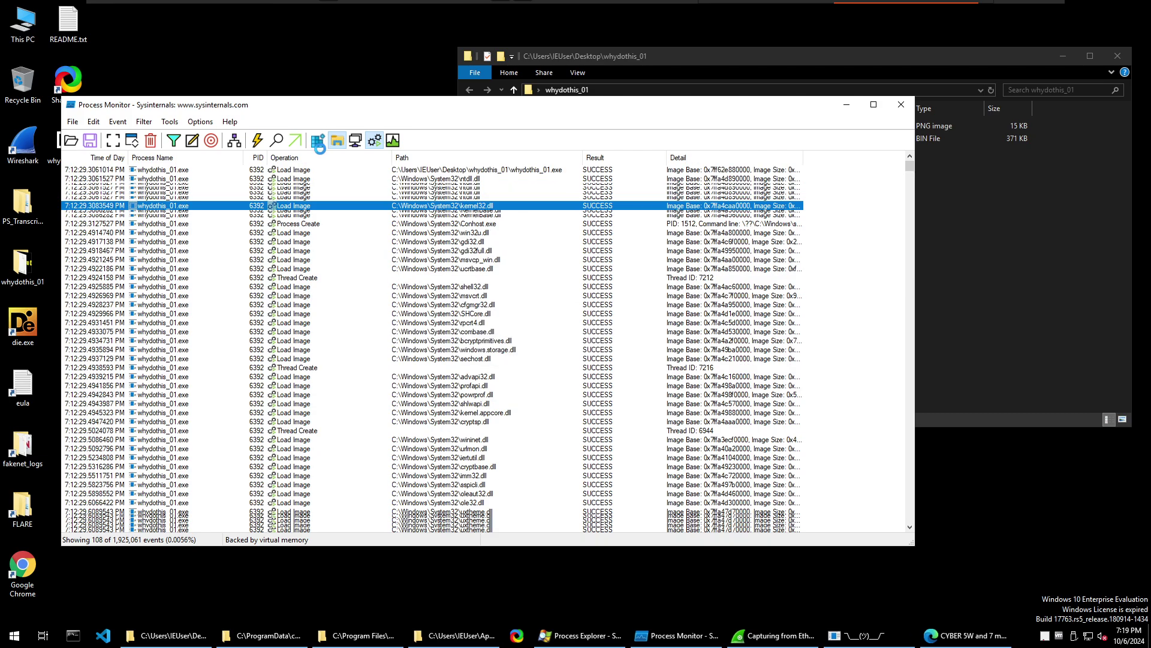
click(318, 142)
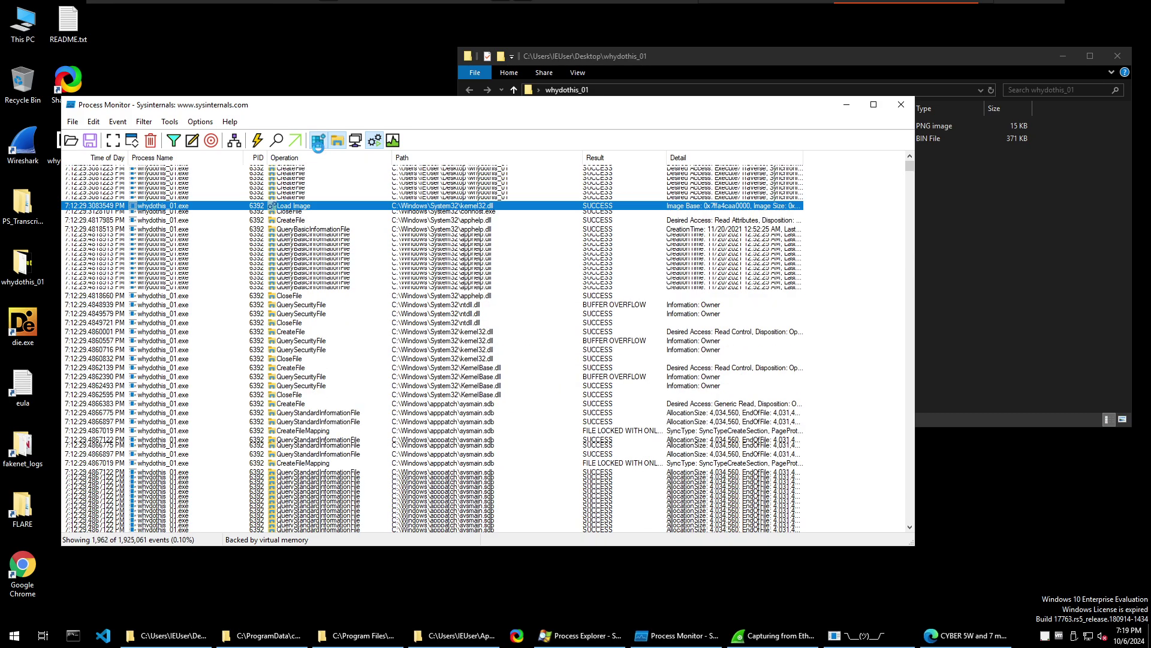
scroll(381, 399, up, 2)
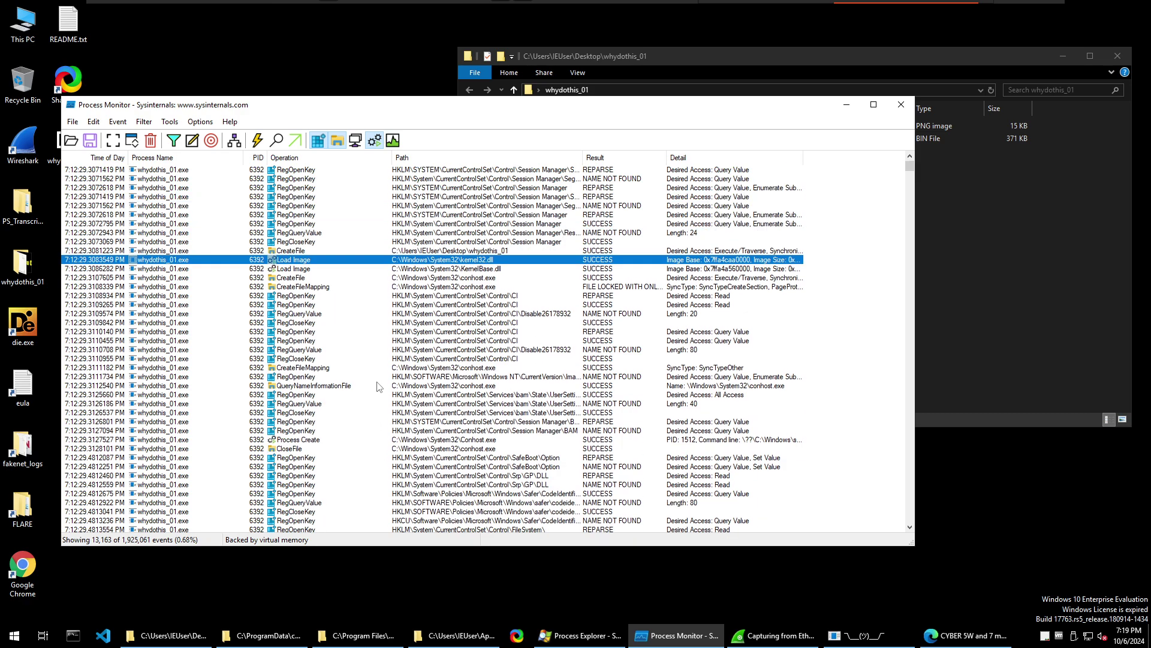
scroll(378, 387, up, 2)
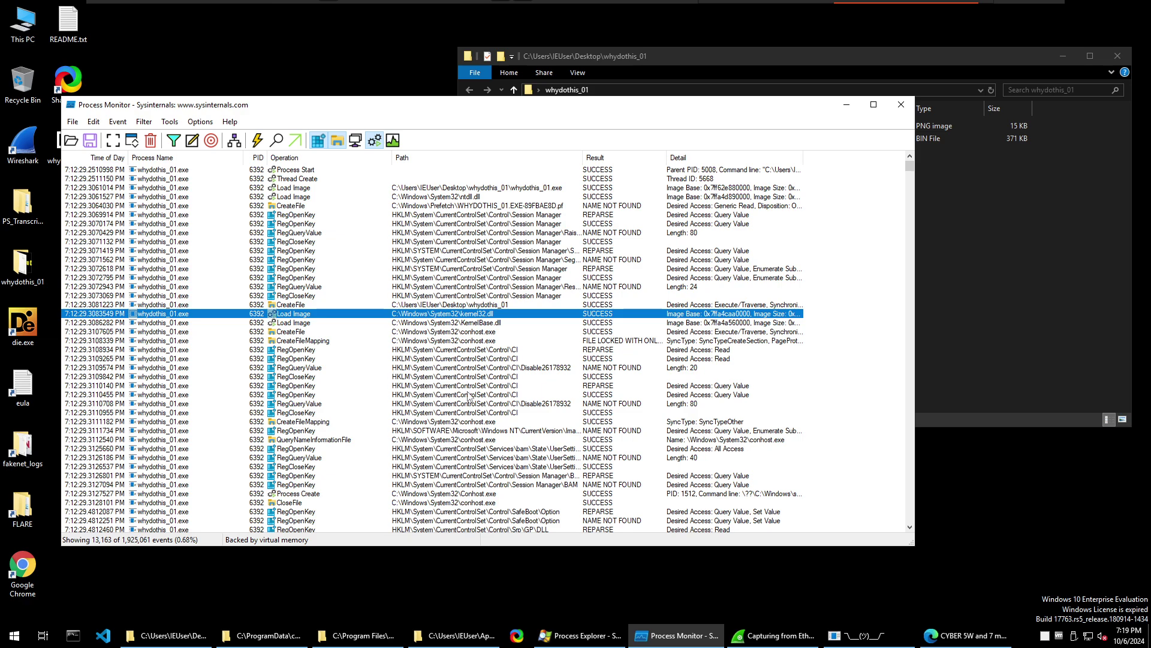
Open the process tree, minimise the browser, and inspect the Conhost.exe and lulz.exe child processes of whydothis_01.exe
click(170, 122)
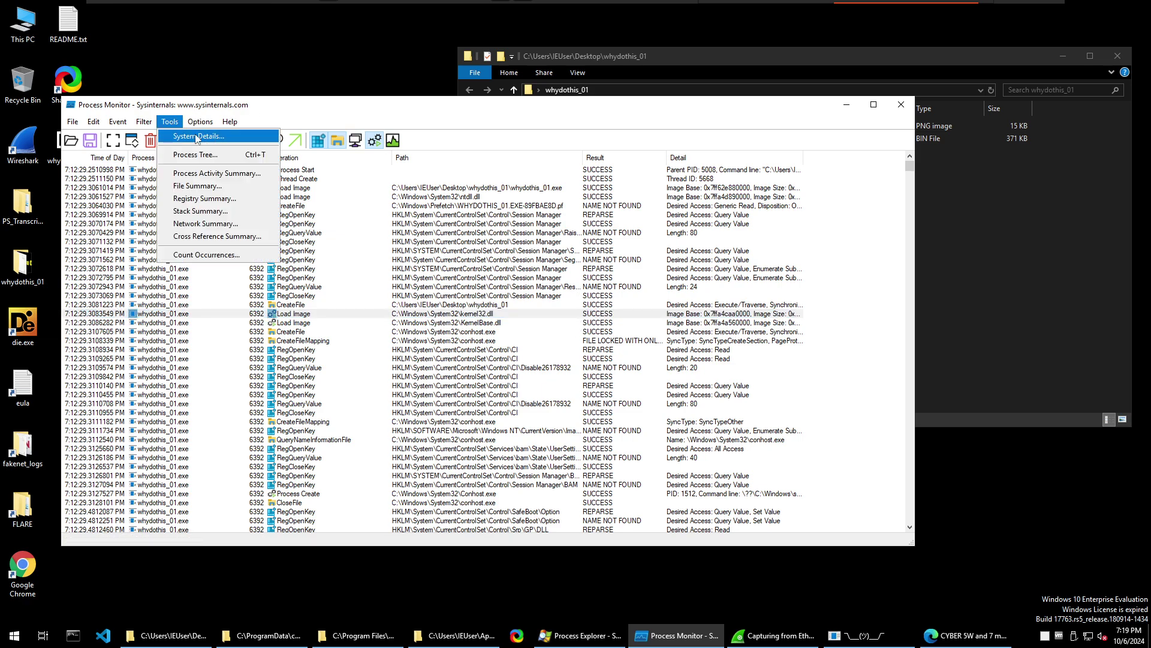
click(198, 155)
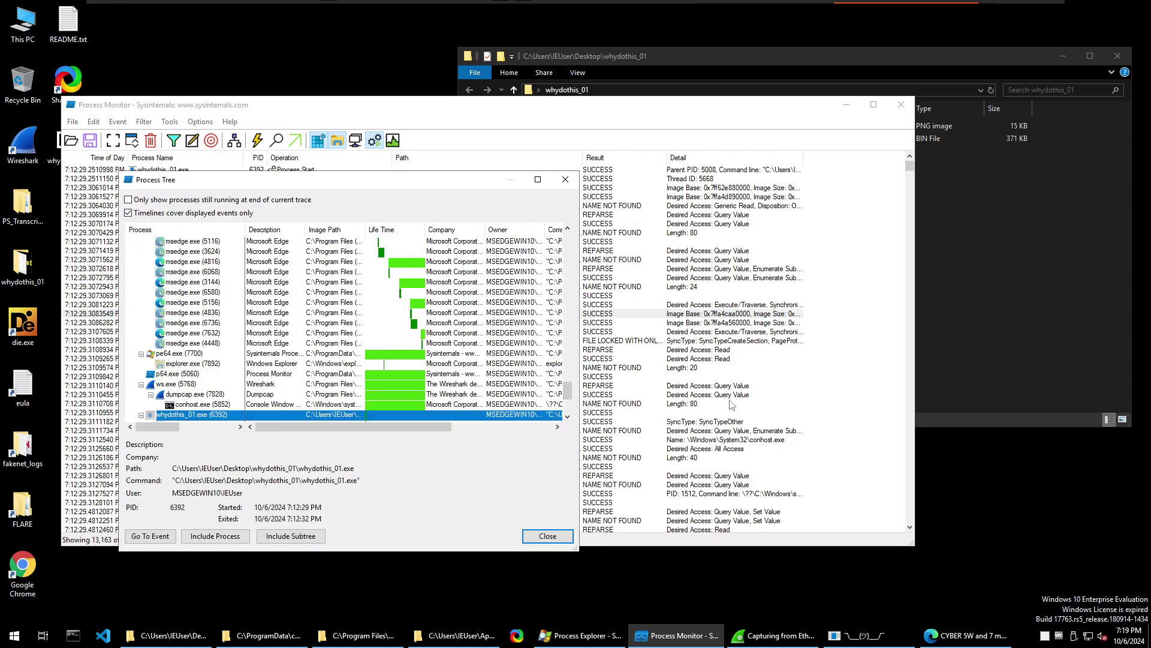
scroll(287, 350, down, 3)
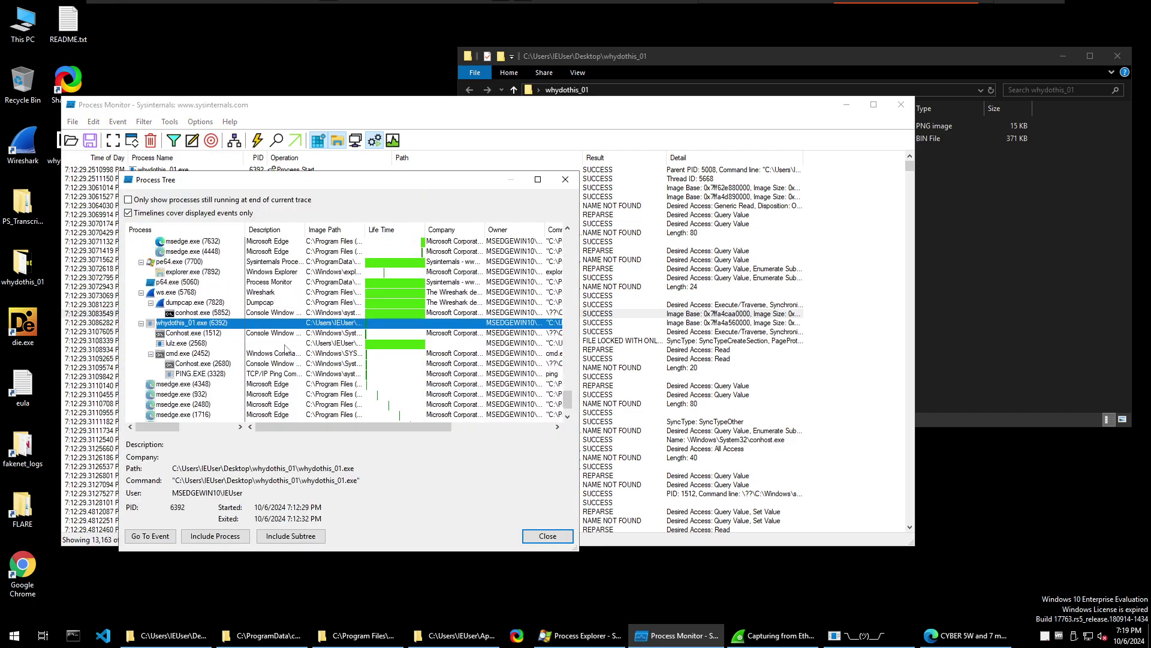
scroll(276, 345, down, 1)
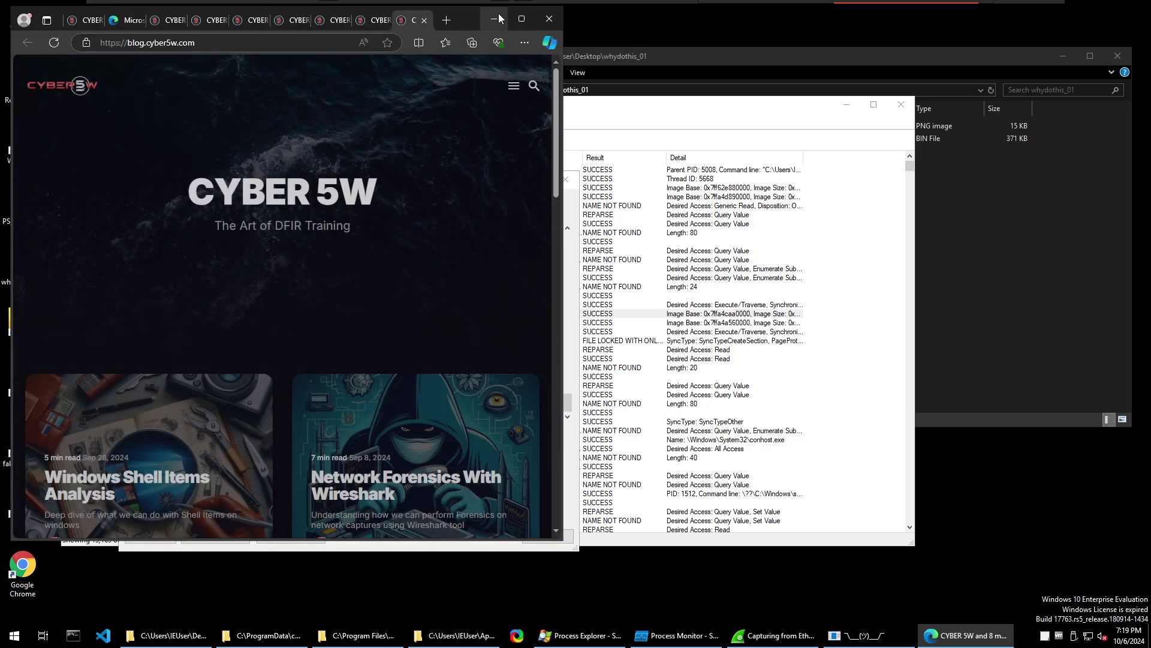
click(498, 19)
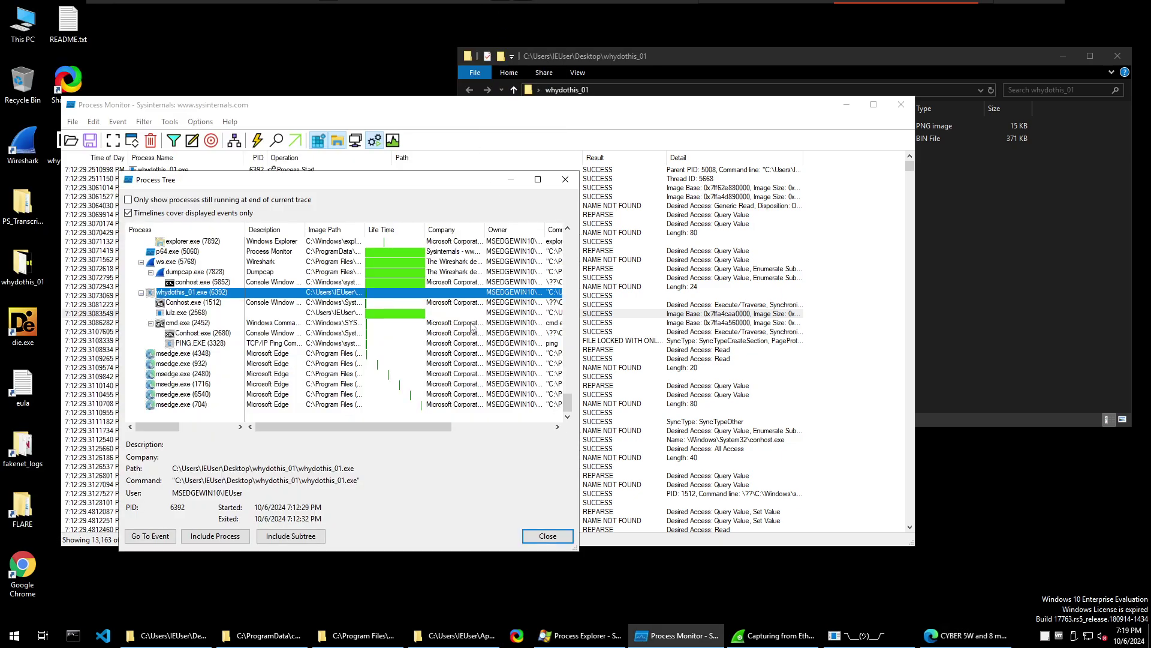
click(183, 302)
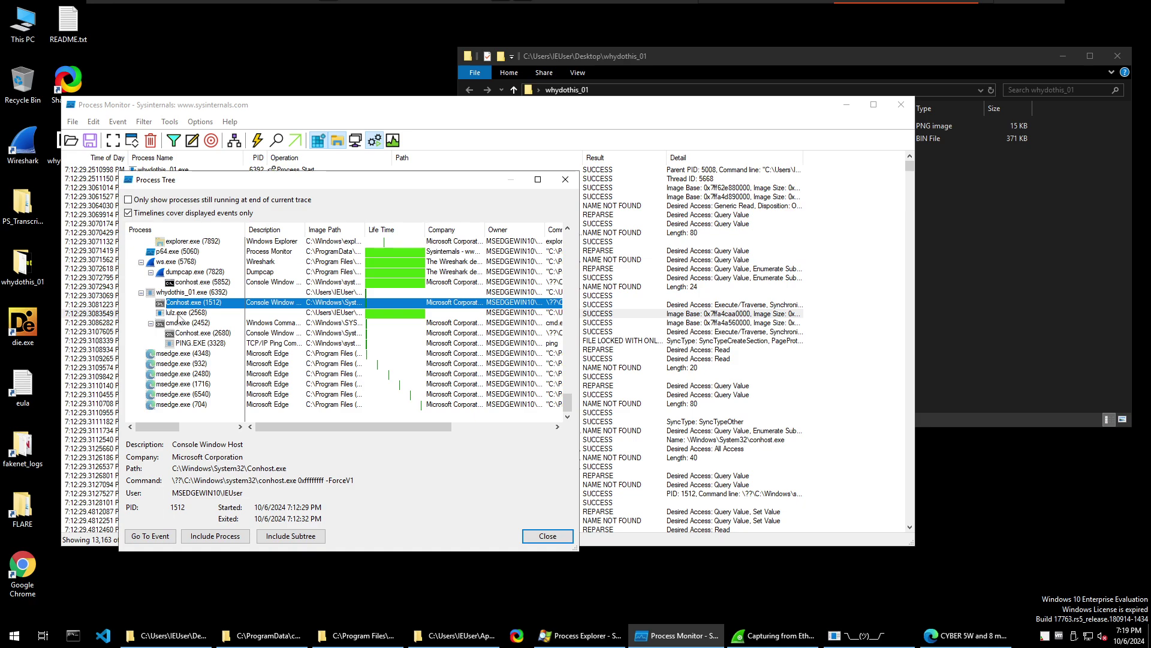
click(177, 314)
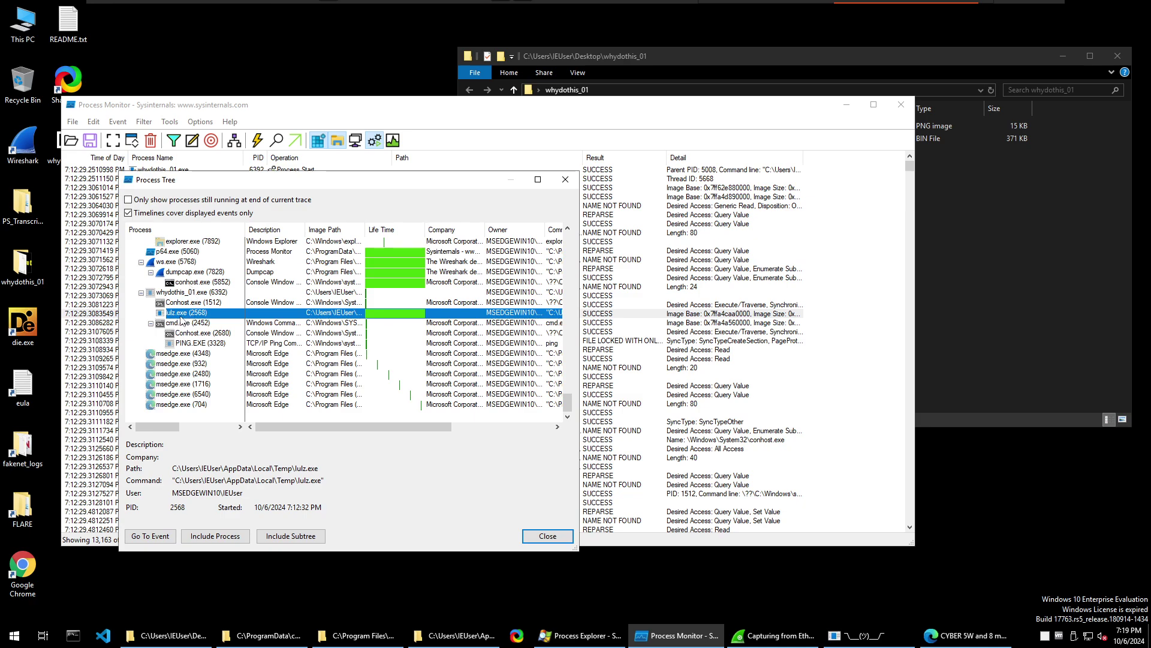
Maximise the process tree and widen its Image Path and Command columns
click(537, 179)
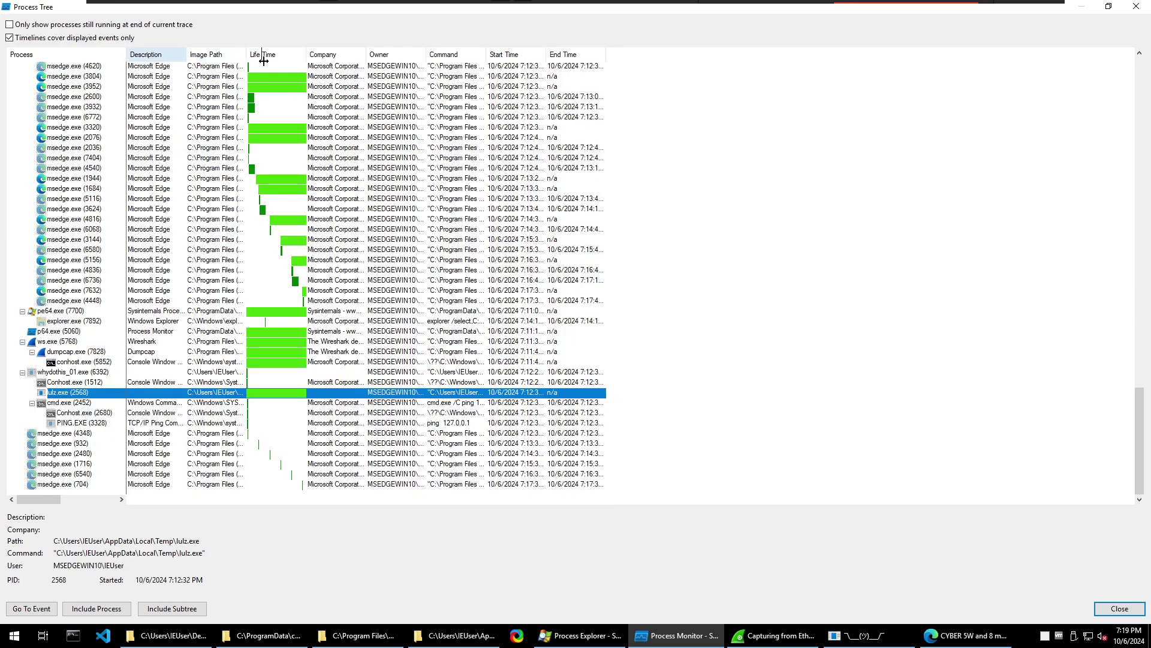
drag(187, 54, 189, 54)
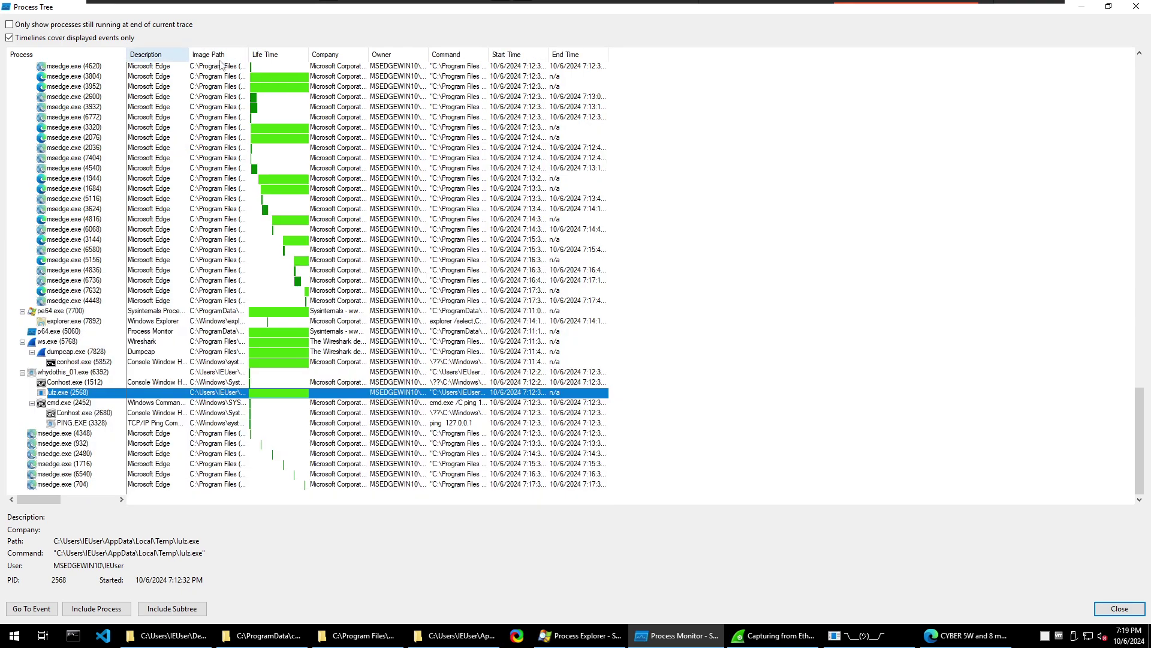
double_click(309, 60)
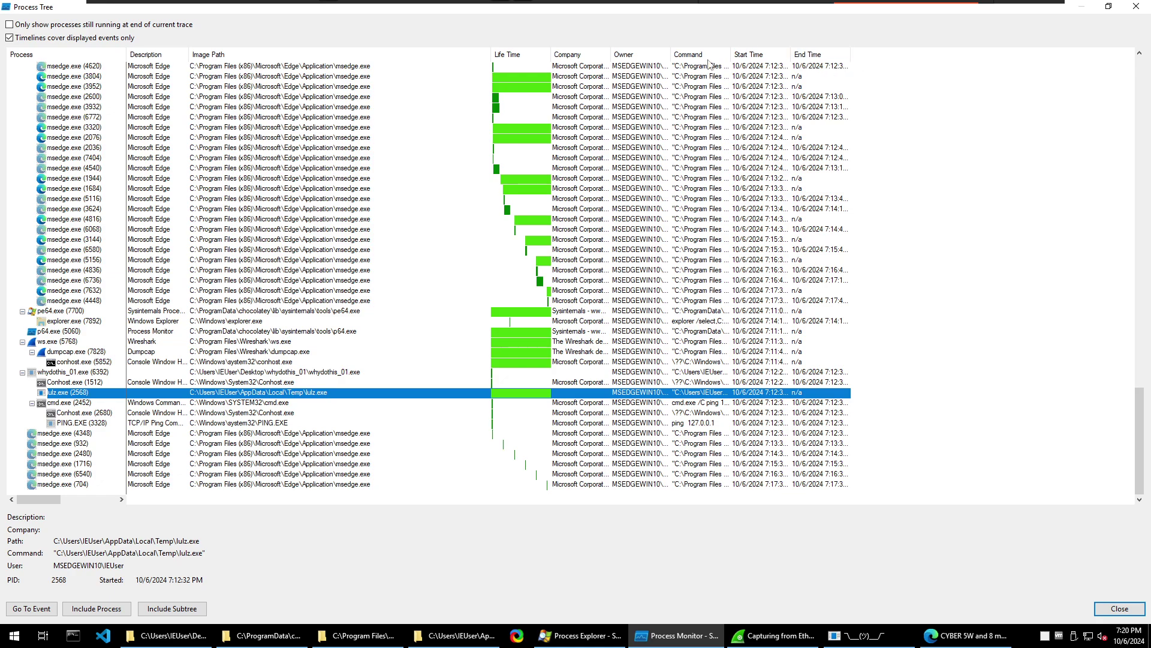
drag(734, 50, 891, 71)
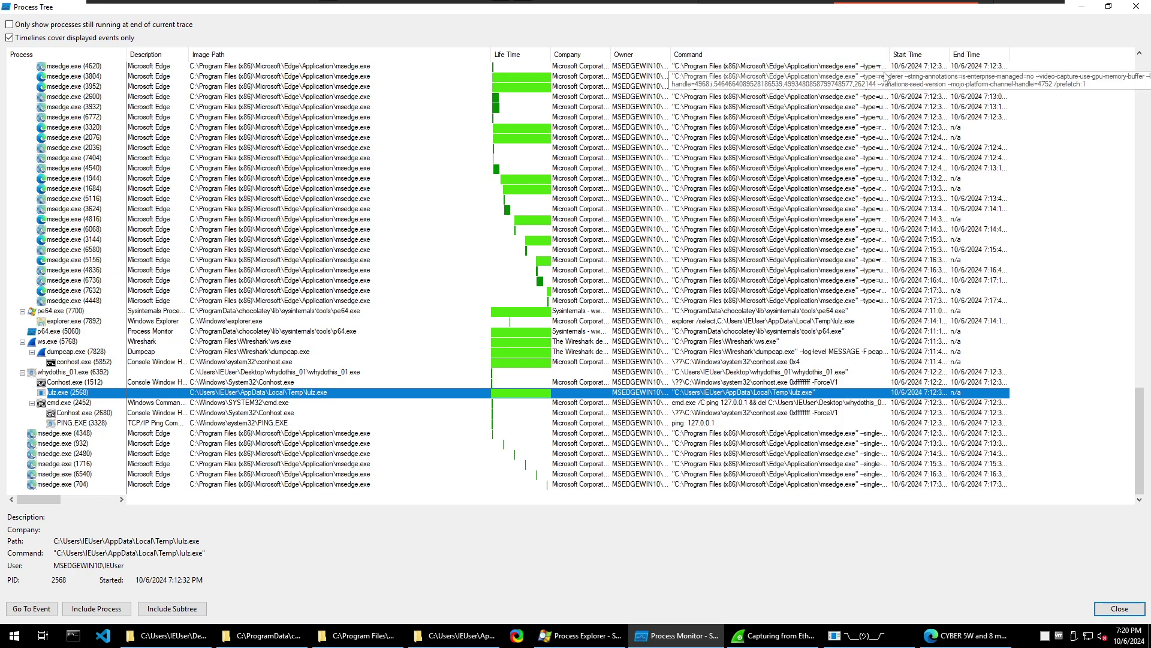
Examine the ping and del parts of the command line of cmd.exe under whydothis_01.exe, and dismiss the browser window
click(59, 403)
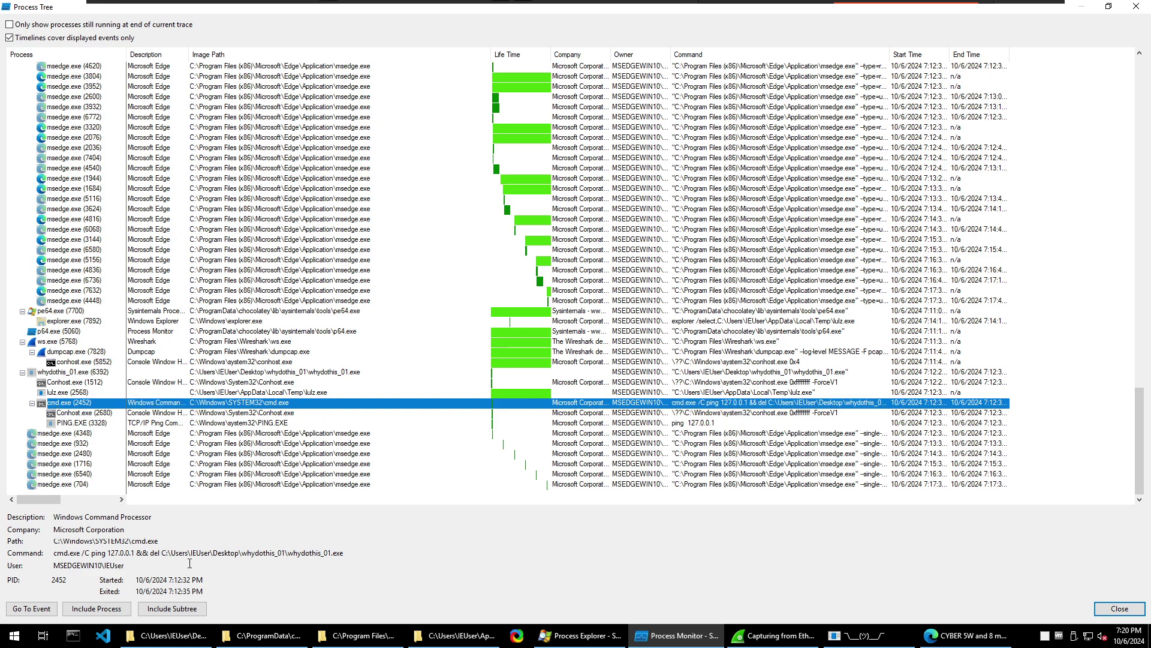
drag(54, 552, 240, 552)
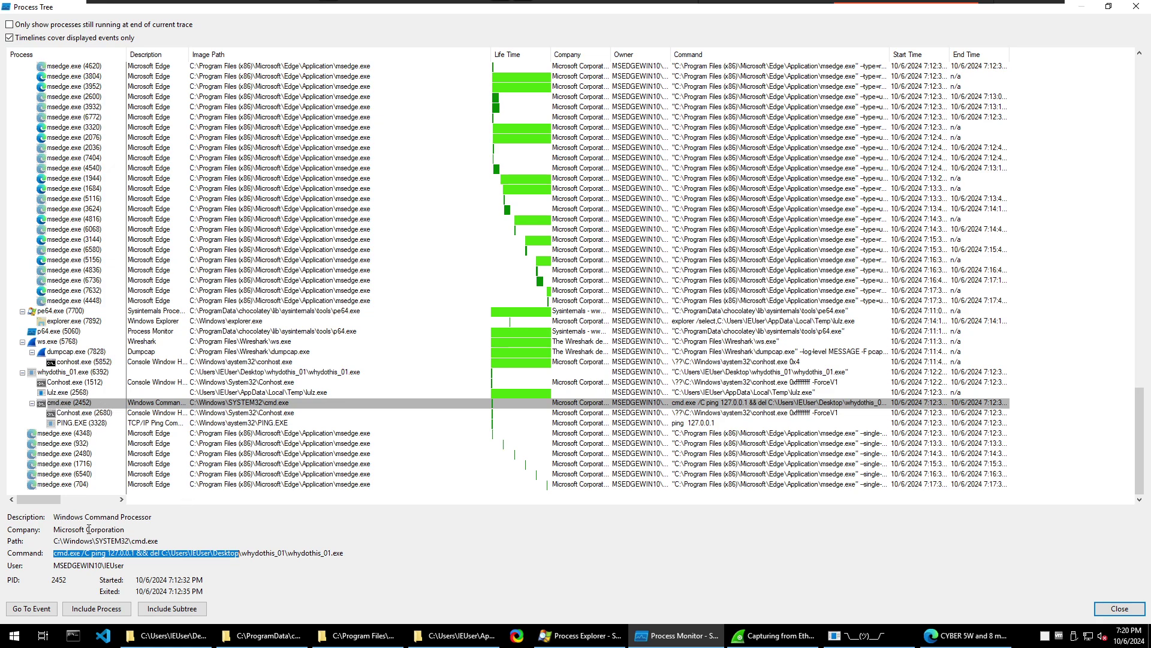
click(91, 557)
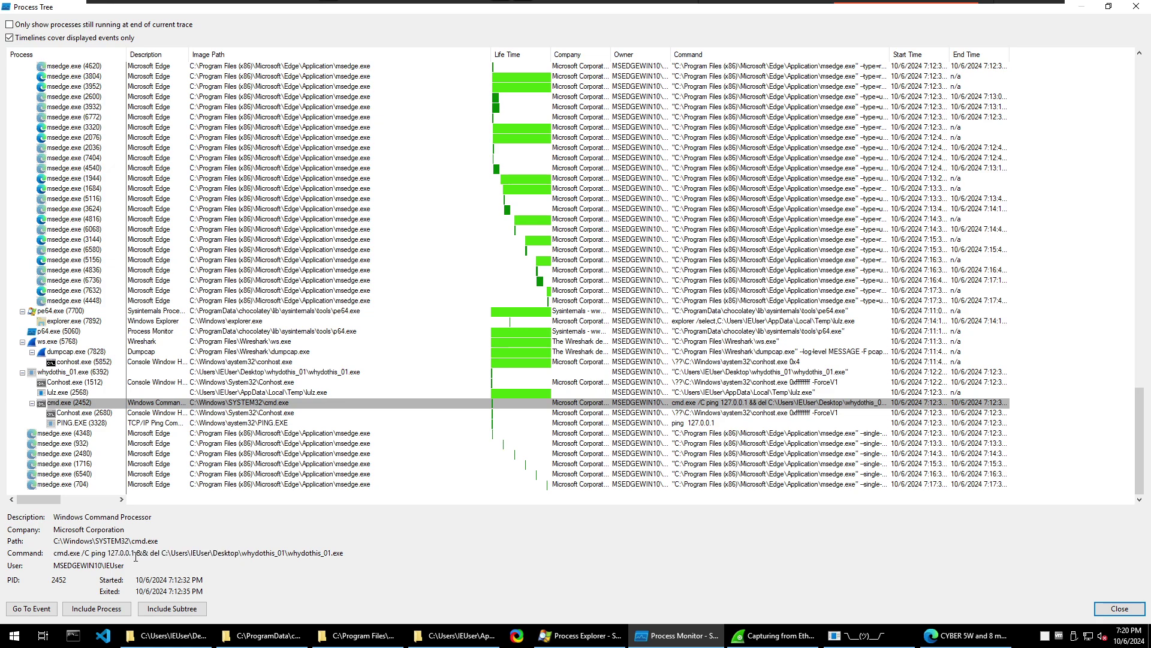
drag(138, 556, 345, 561)
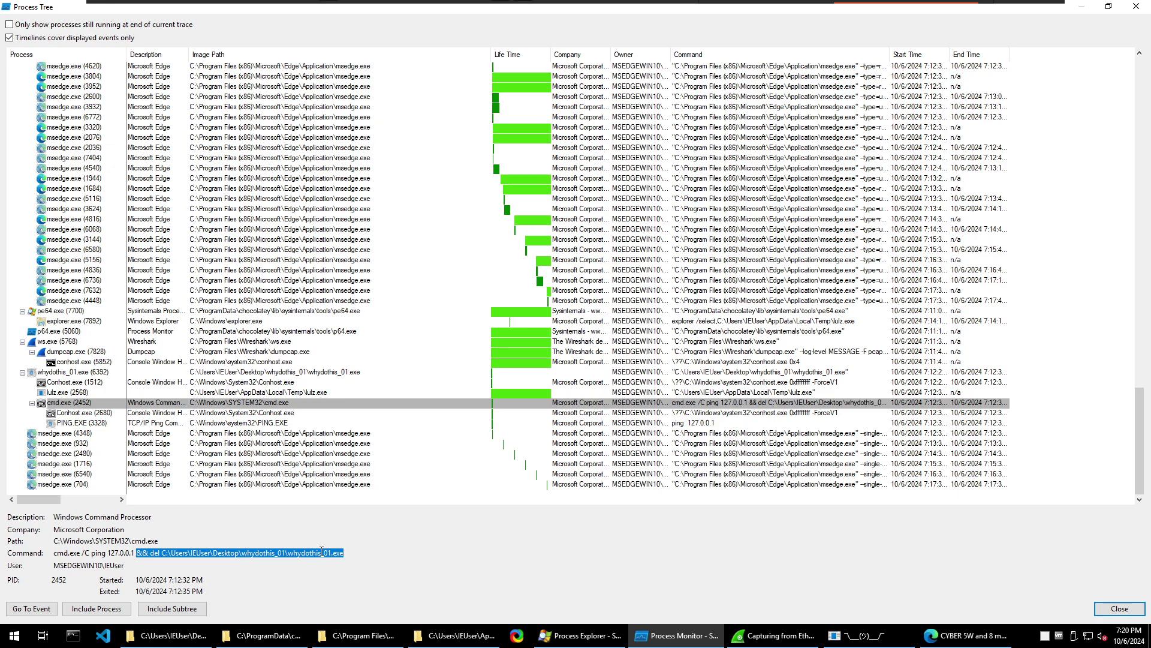
double_click(289, 553)
click(289, 552)
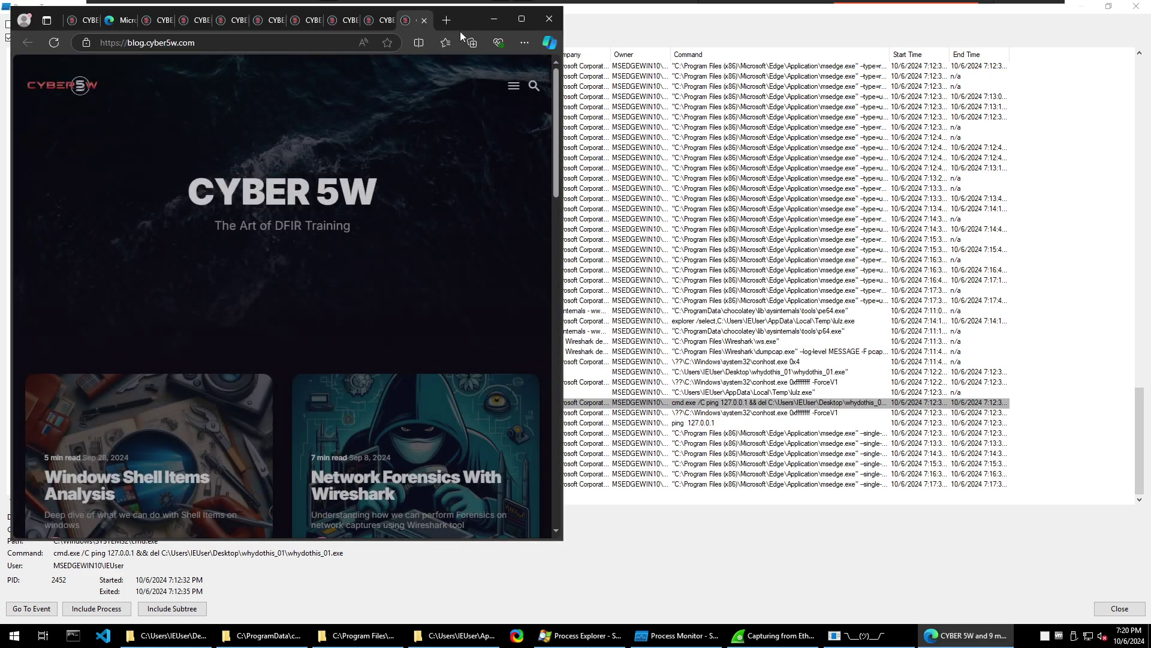
click(290, 578)
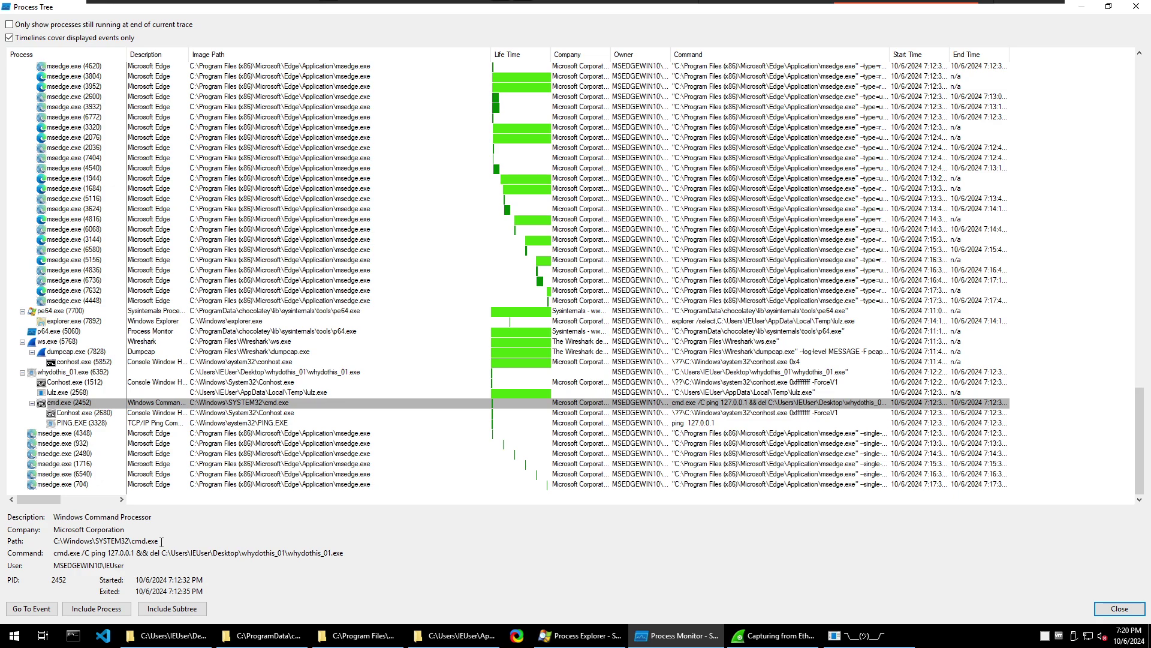
Compare the process details of lulz.exe, whydothis_01.exe and its cmd.exe child in the process tree
click(54, 393)
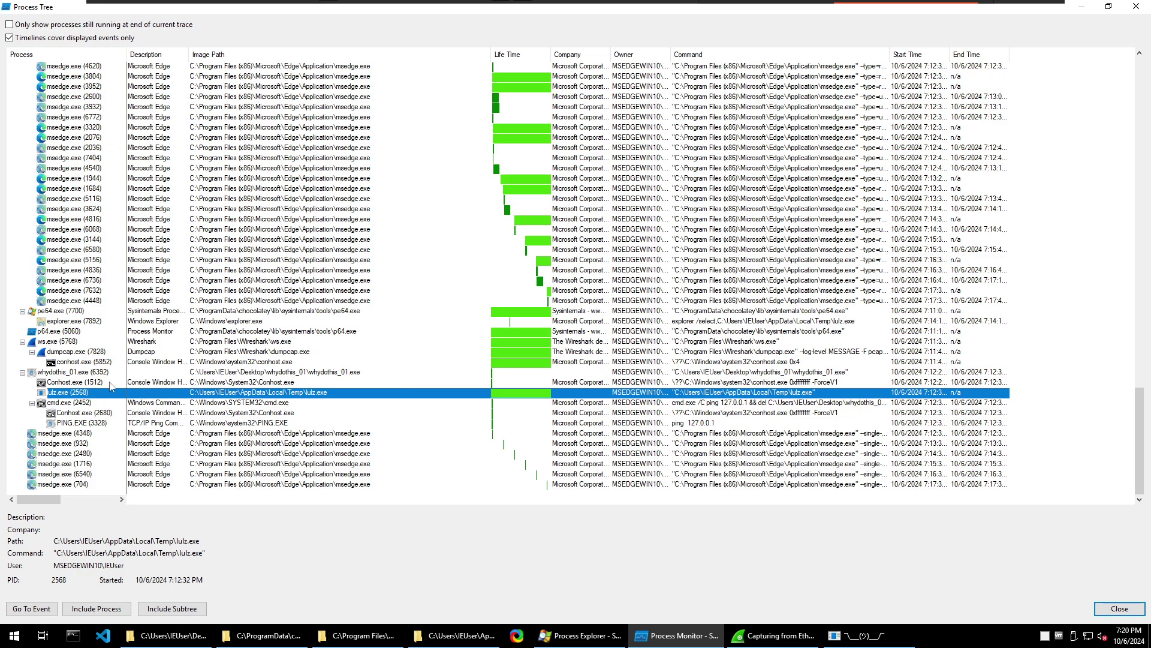
click(58, 373)
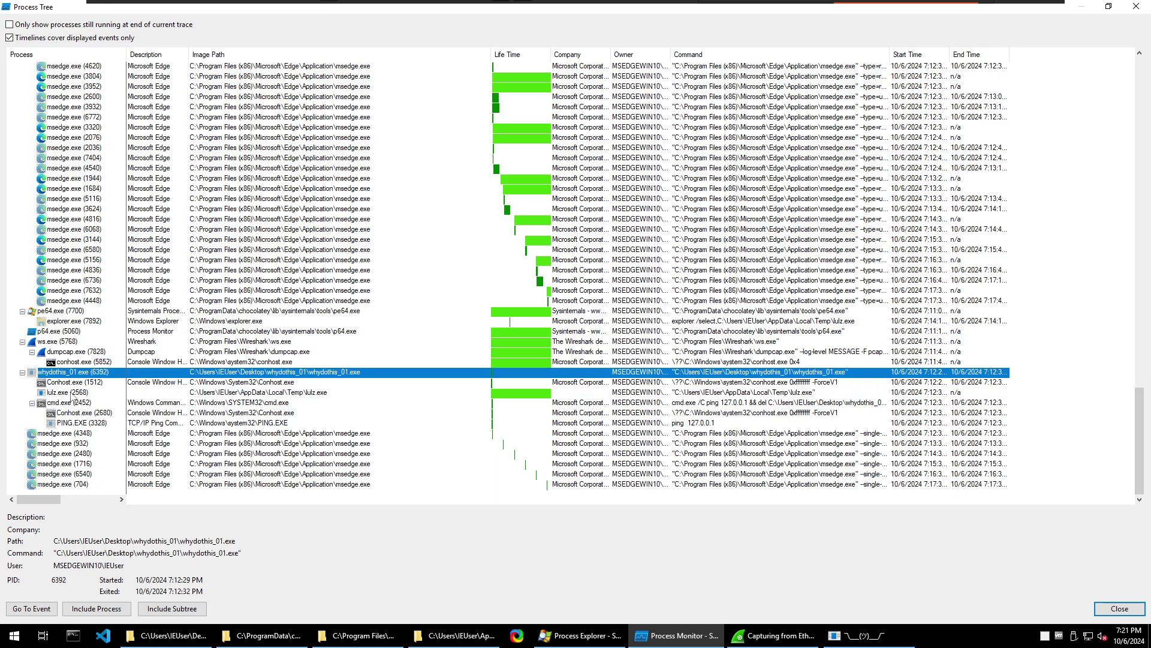
click(71, 393)
click(63, 403)
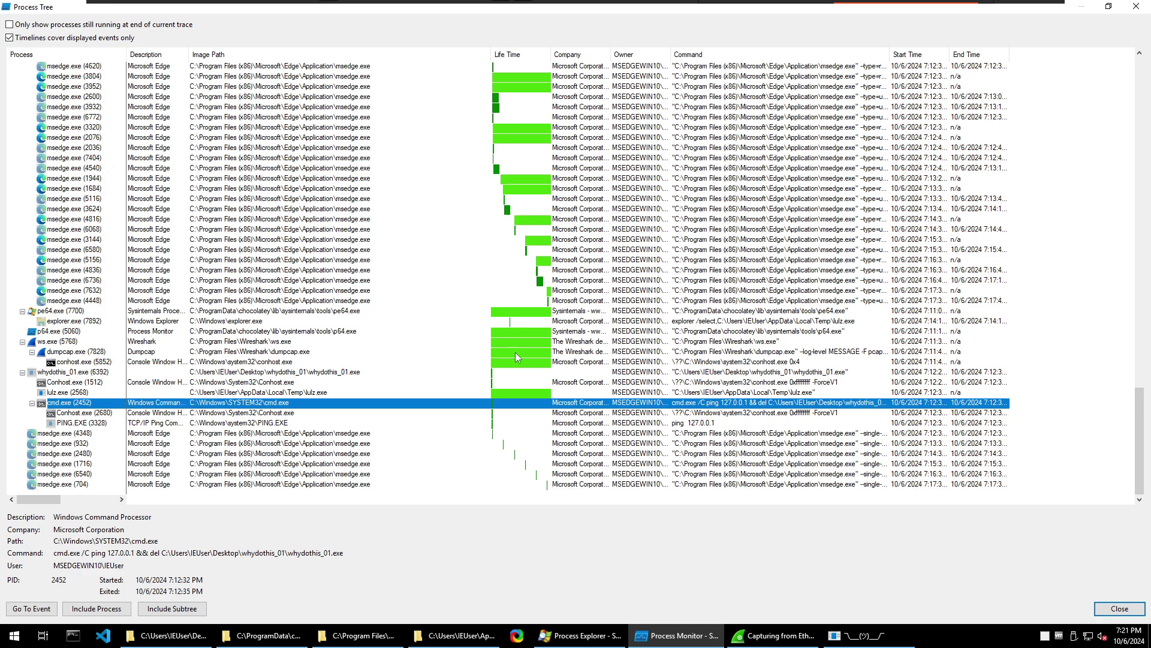
Restore the process tree to a smaller window, move it off the event list's process names, and collapse the msedge.exe branch
click(1109, 7)
drag(384, 179, 638, 51)
scroll(491, 259, up, 4)
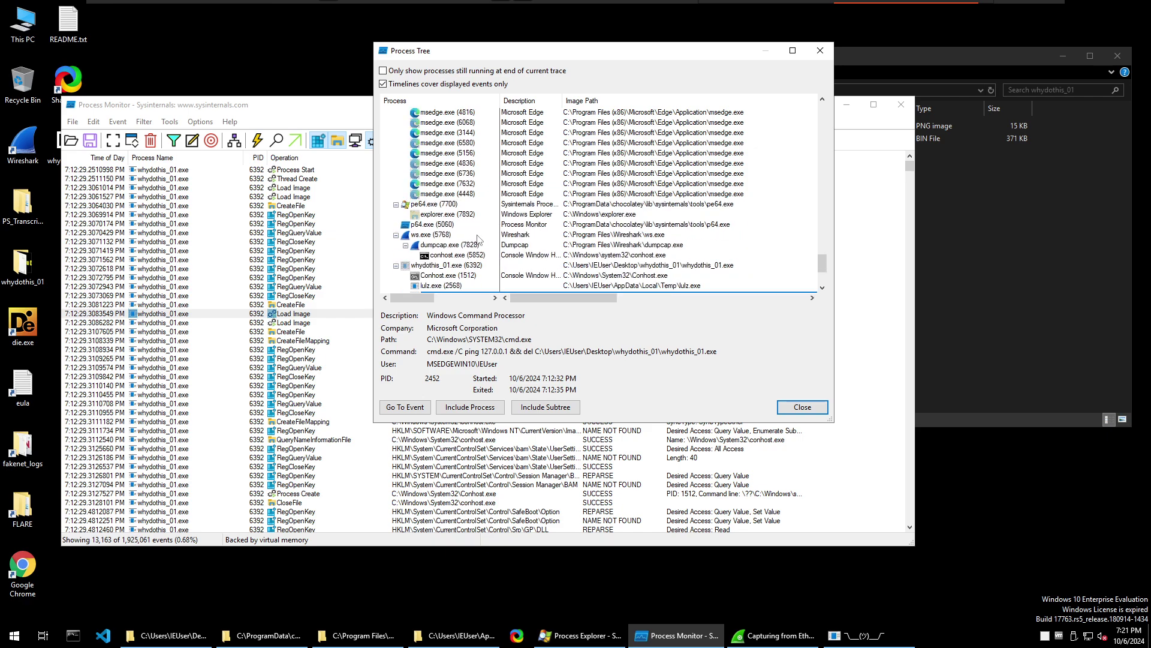
click(396, 184)
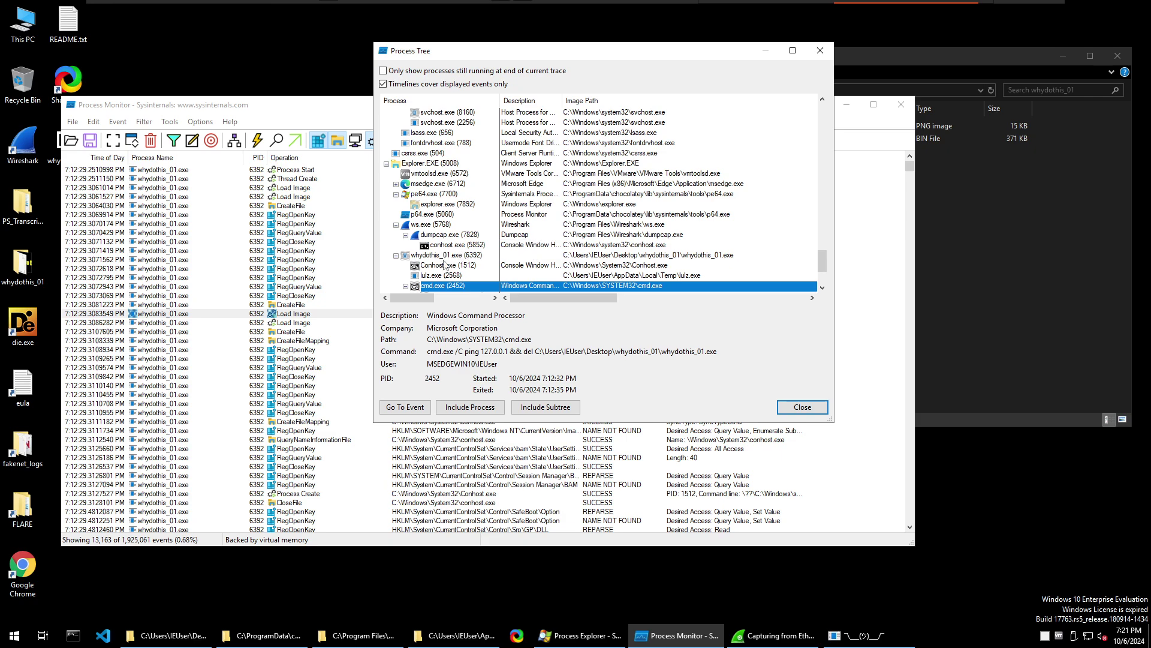
scroll(447, 264, down, 2)
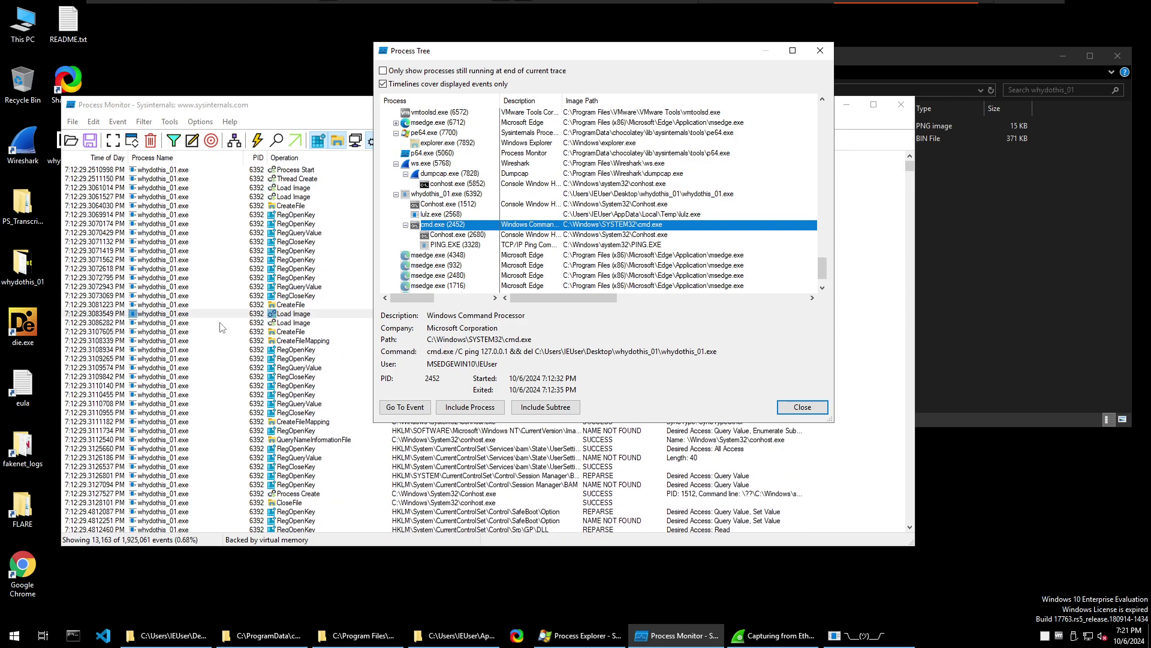
Minimise the browser, add whydothis_01.exe and its children to the include filter, and close the process tree
scroll(222, 324, down, 4)
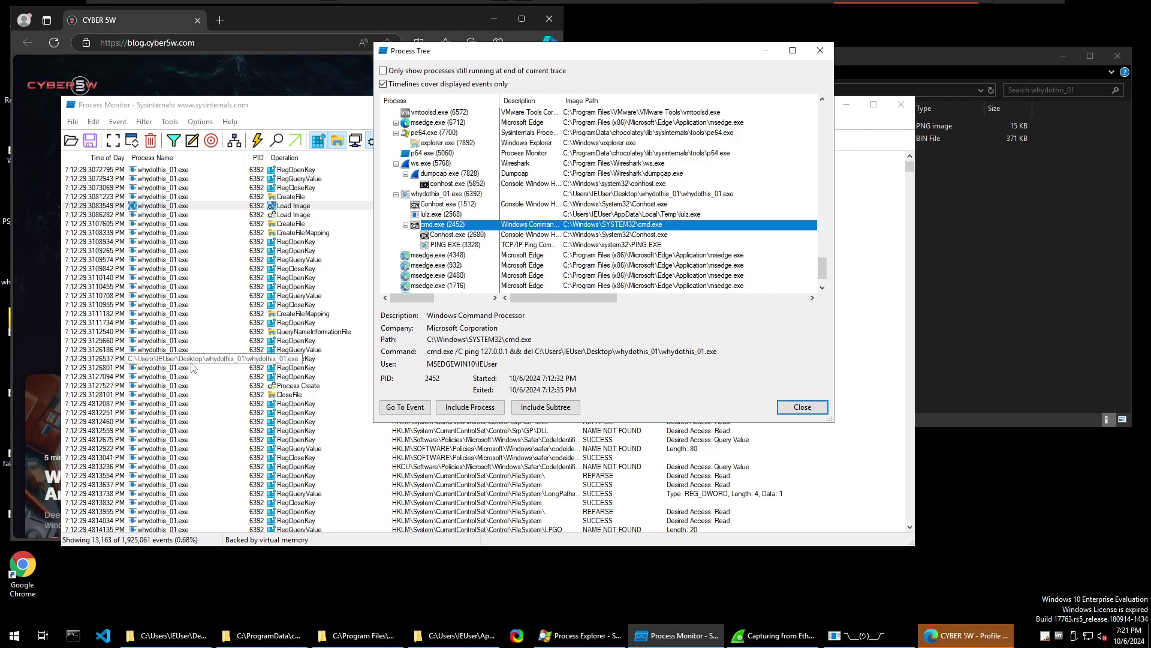
click(494, 19)
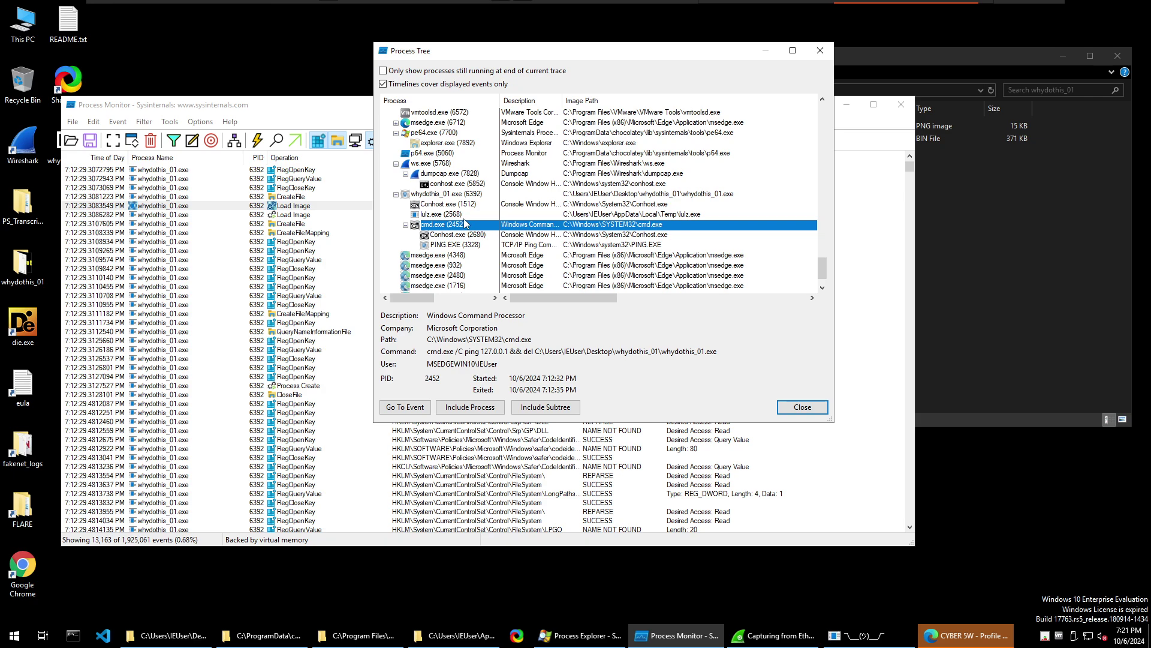
right_click(438, 196)
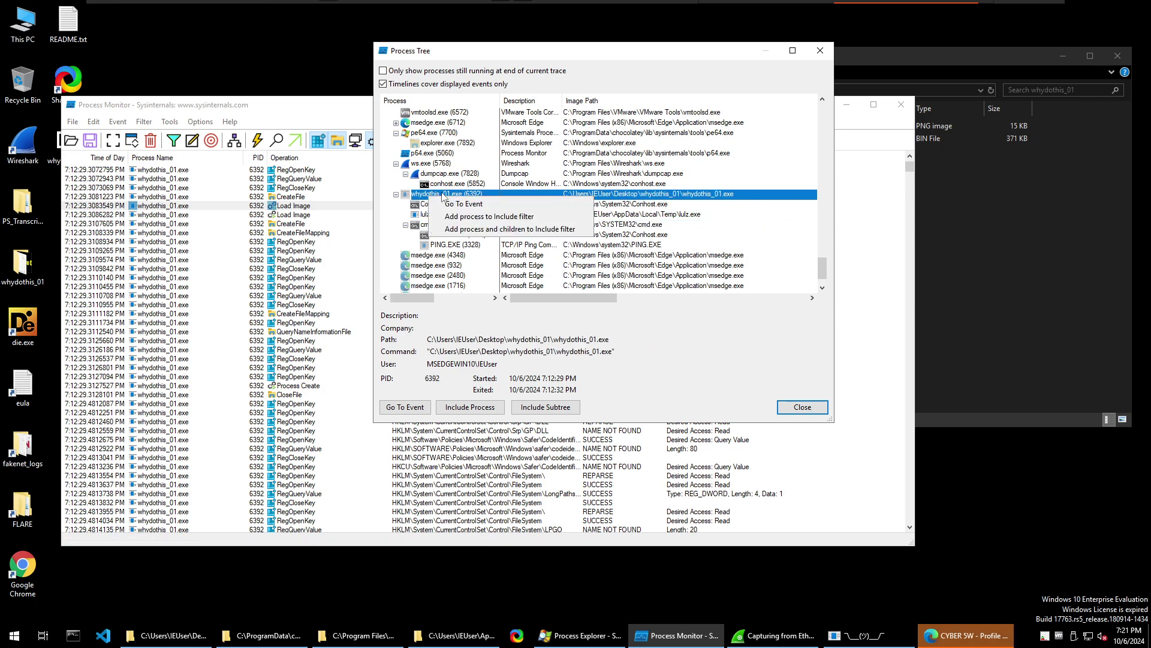
click(497, 229)
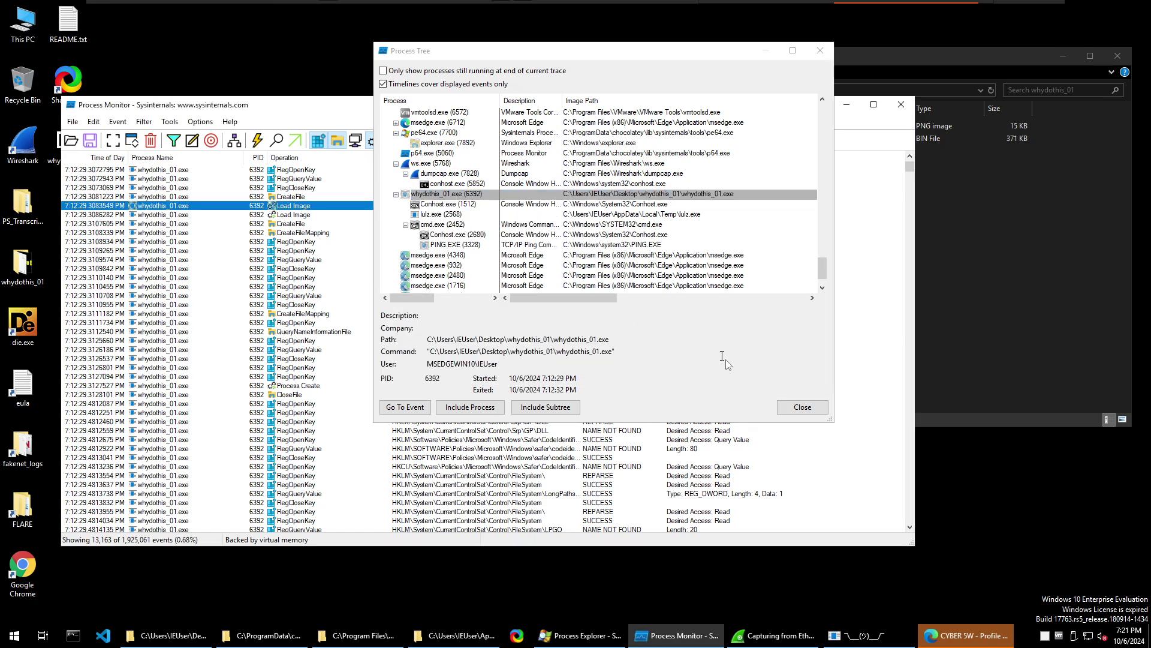
click(799, 408)
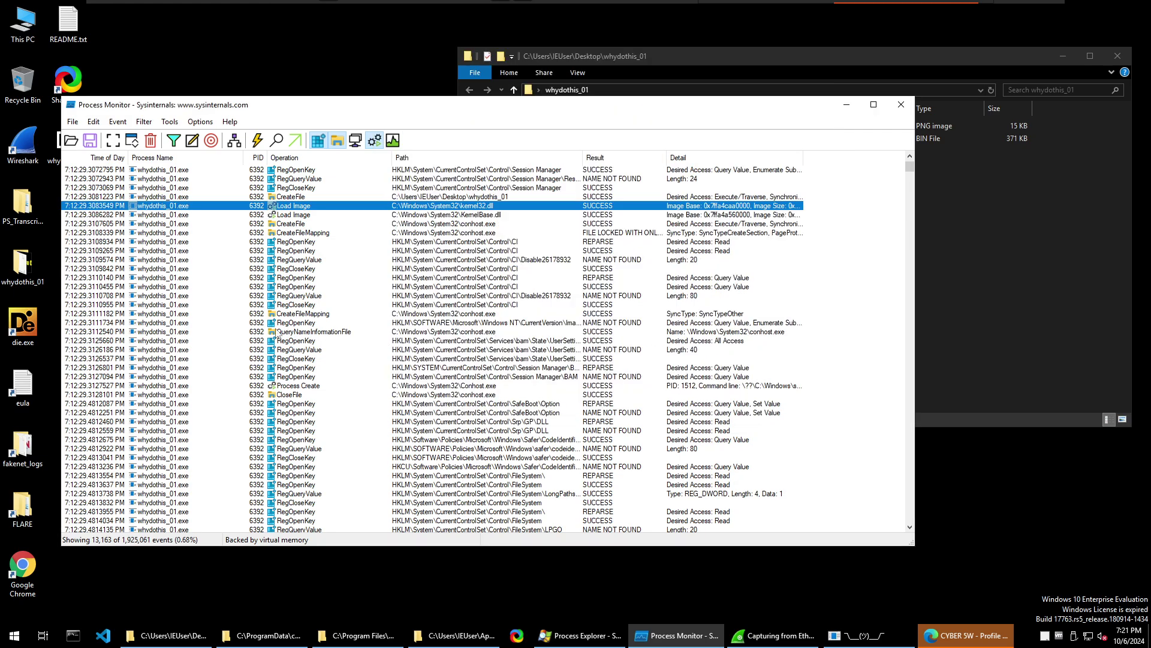
Disable the include rule for process name whydothis_01.exe and apply the filter with the PID rules still enabled
scroll(345, 351, down, 15)
scroll(345, 351, down, 7)
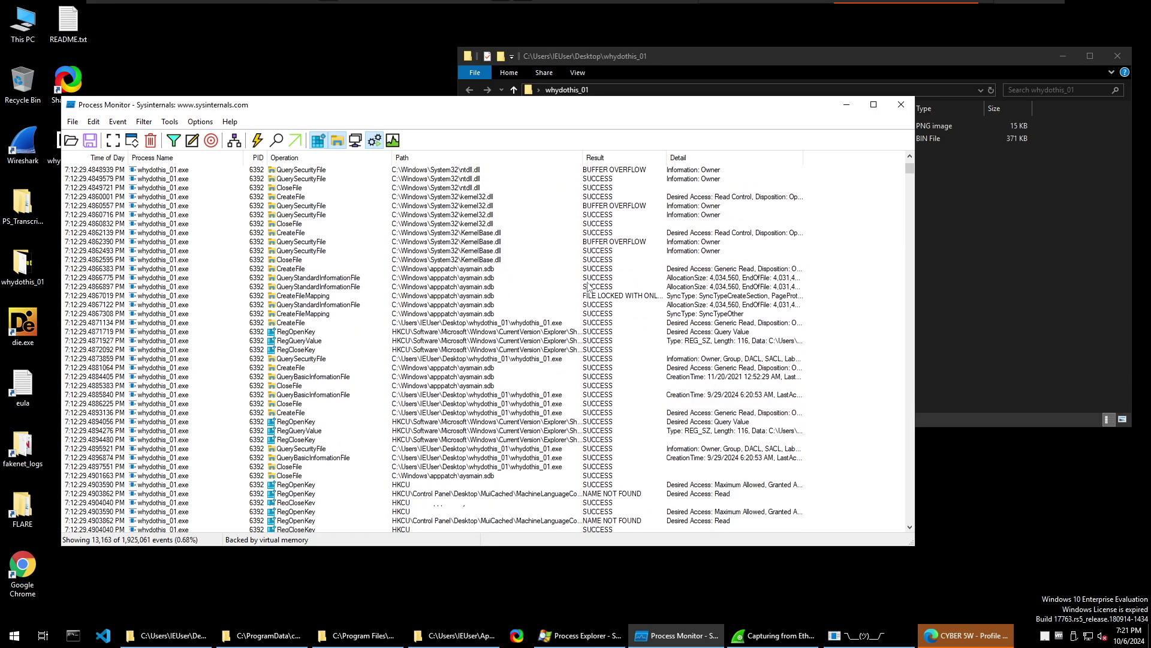
drag(912, 178, 871, 358)
drag(897, 493, 908, 144)
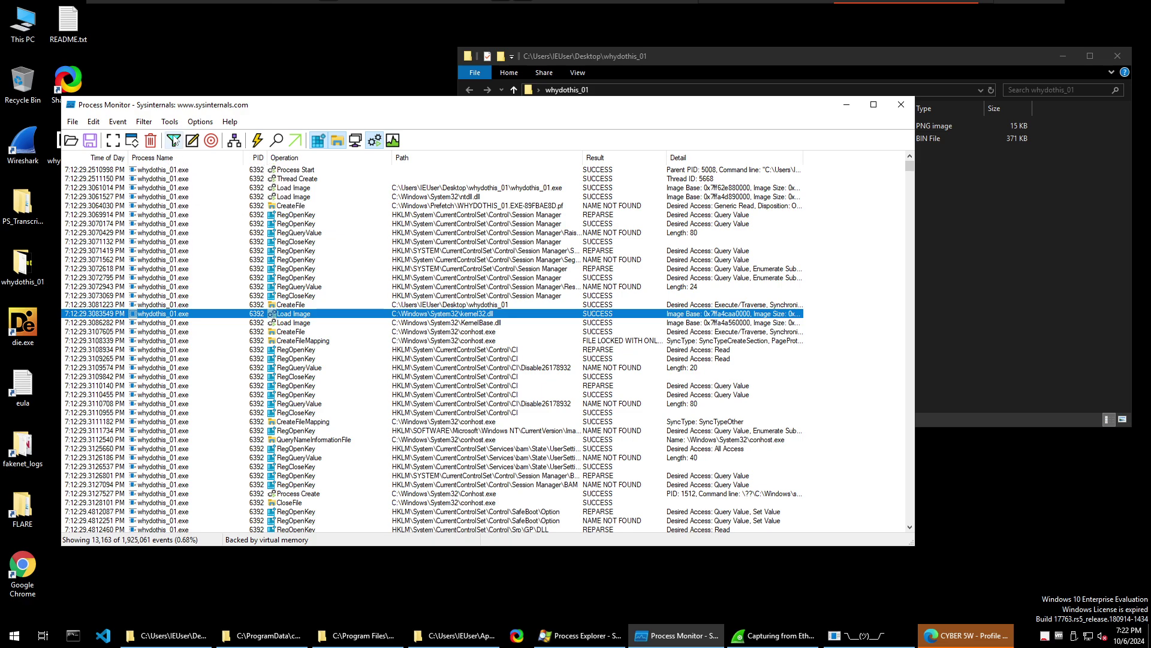
click(173, 140)
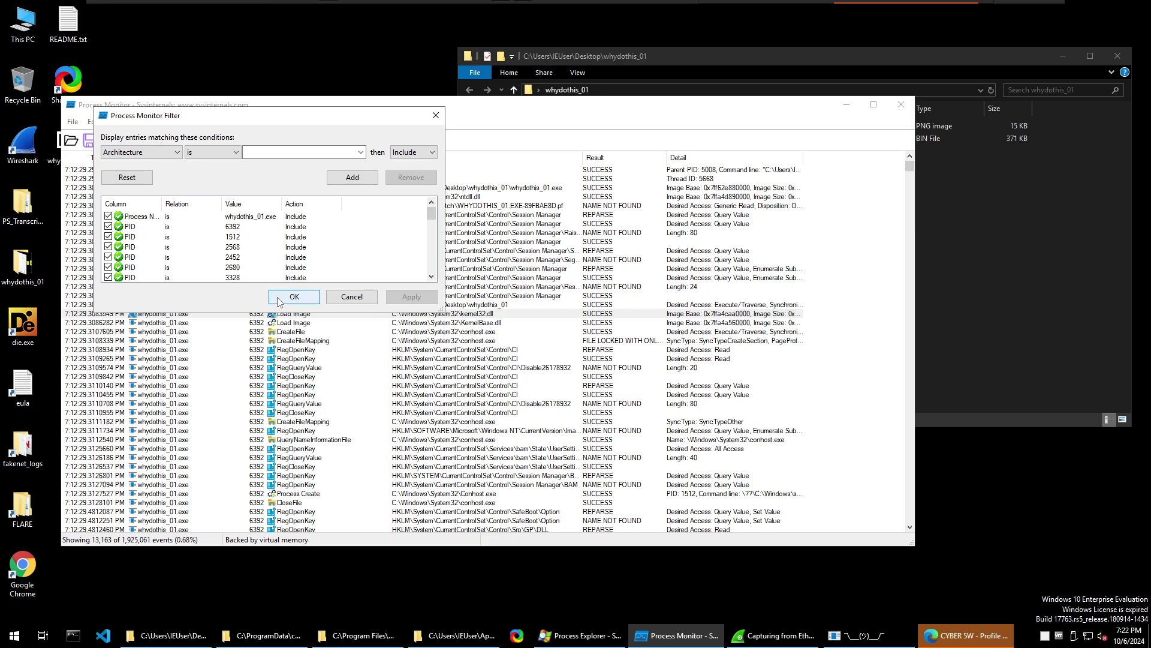
click(108, 216)
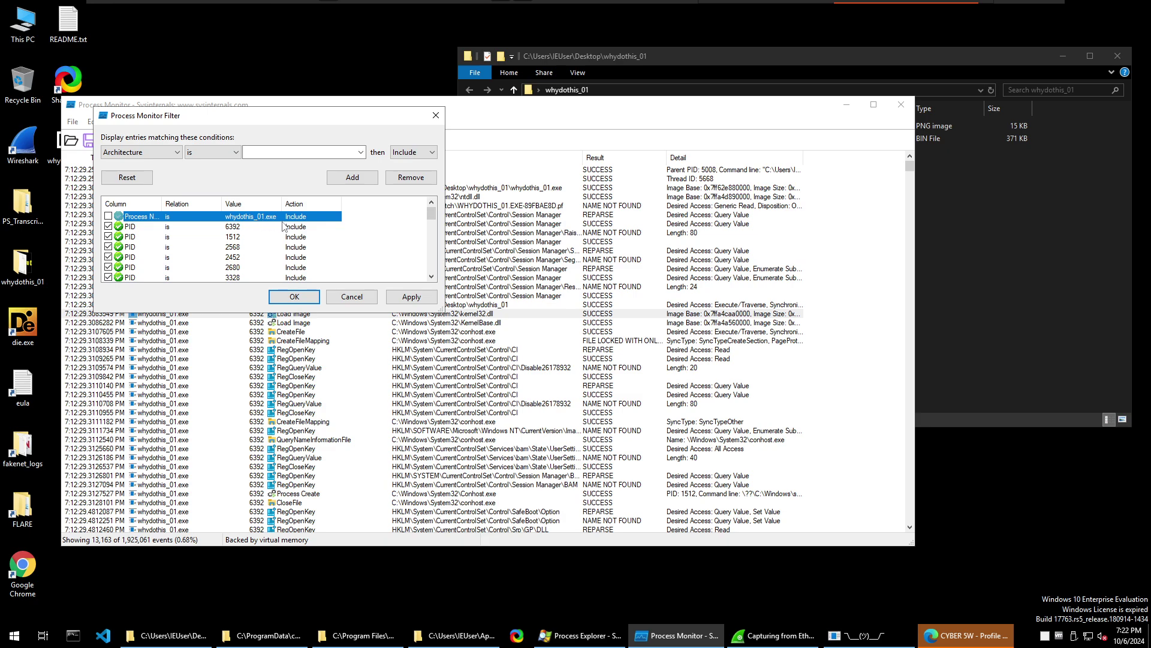
click(412, 296)
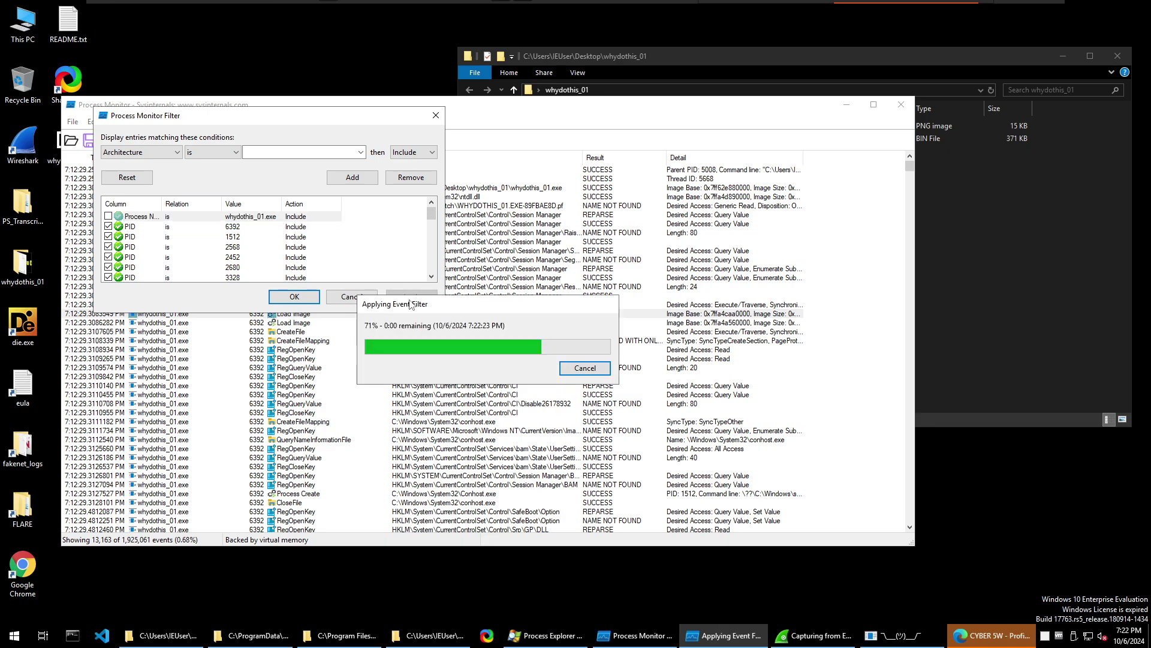
click(295, 297)
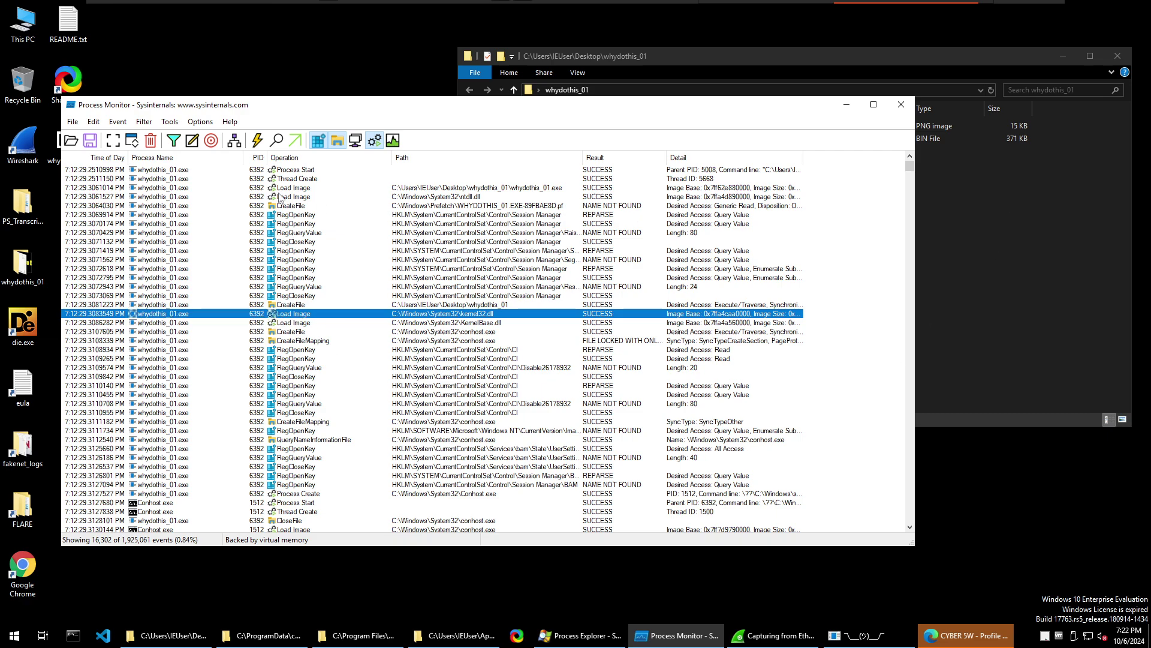
Examine the Conhost.exe events in the filtered event list, and minimise the browser window that appears
scroll(159, 186, down, 9)
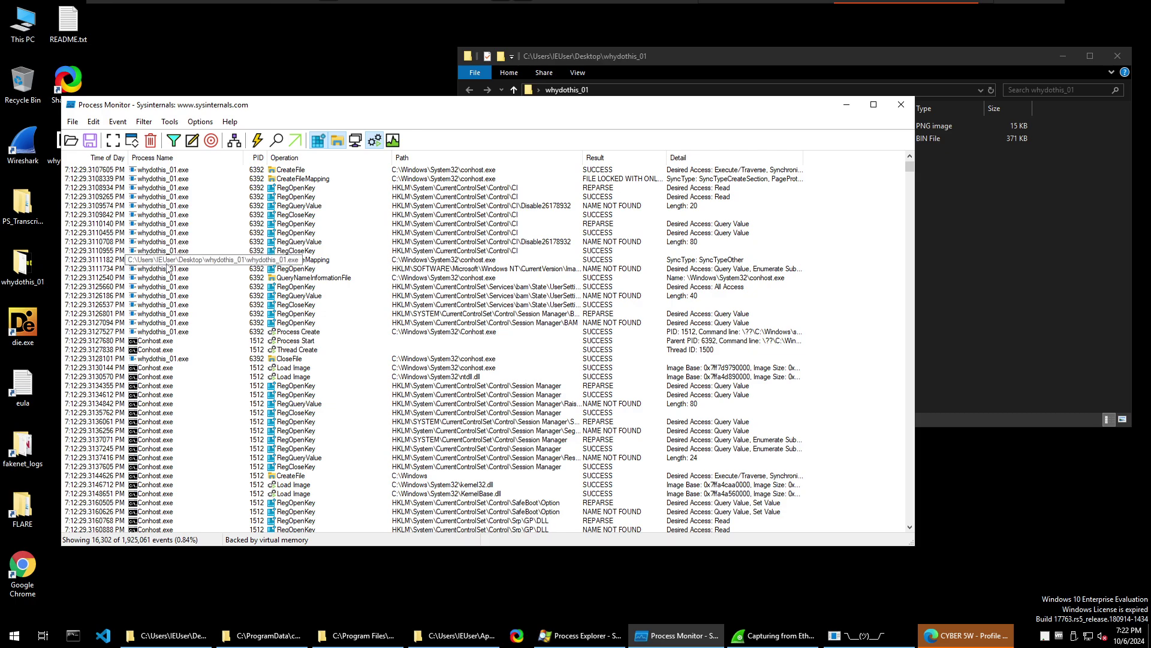
scroll(171, 270, down, 20)
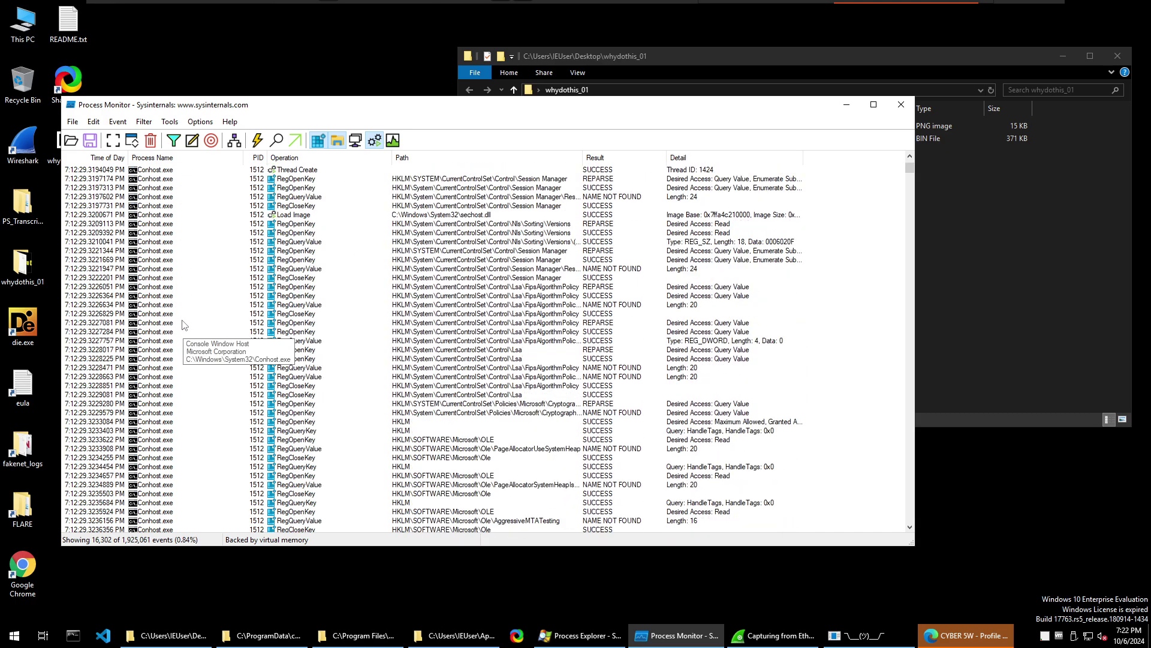
scroll(201, 348, down, 15)
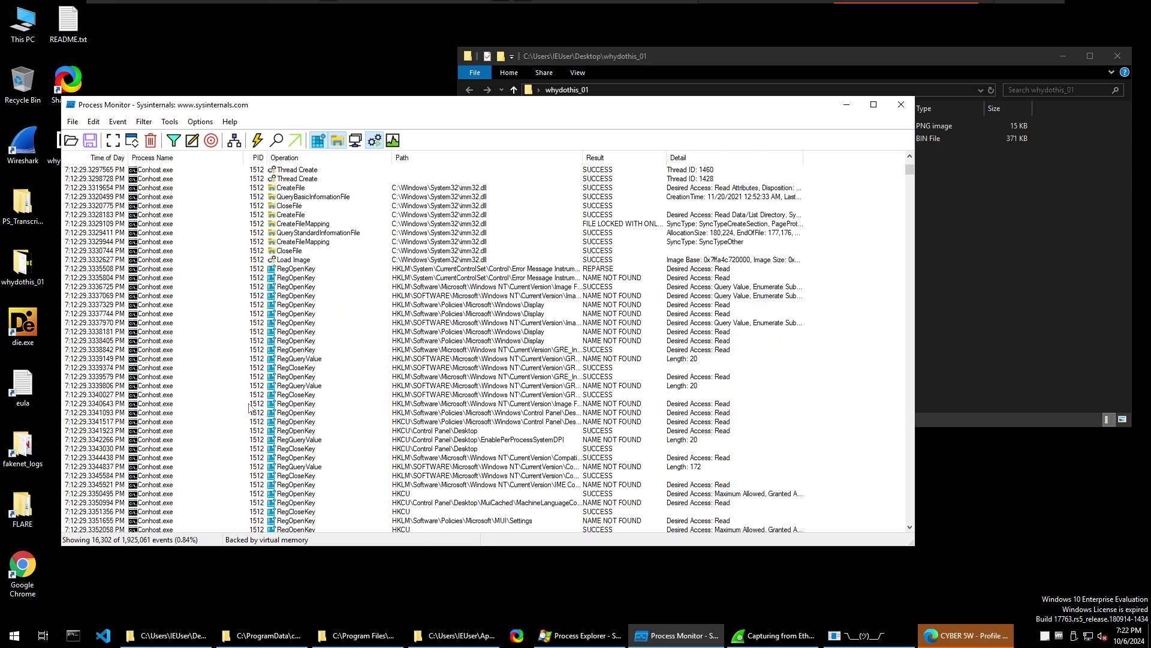
click(176, 386)
key(Page_Down)
key(Page_Down)
key(Page_Down)
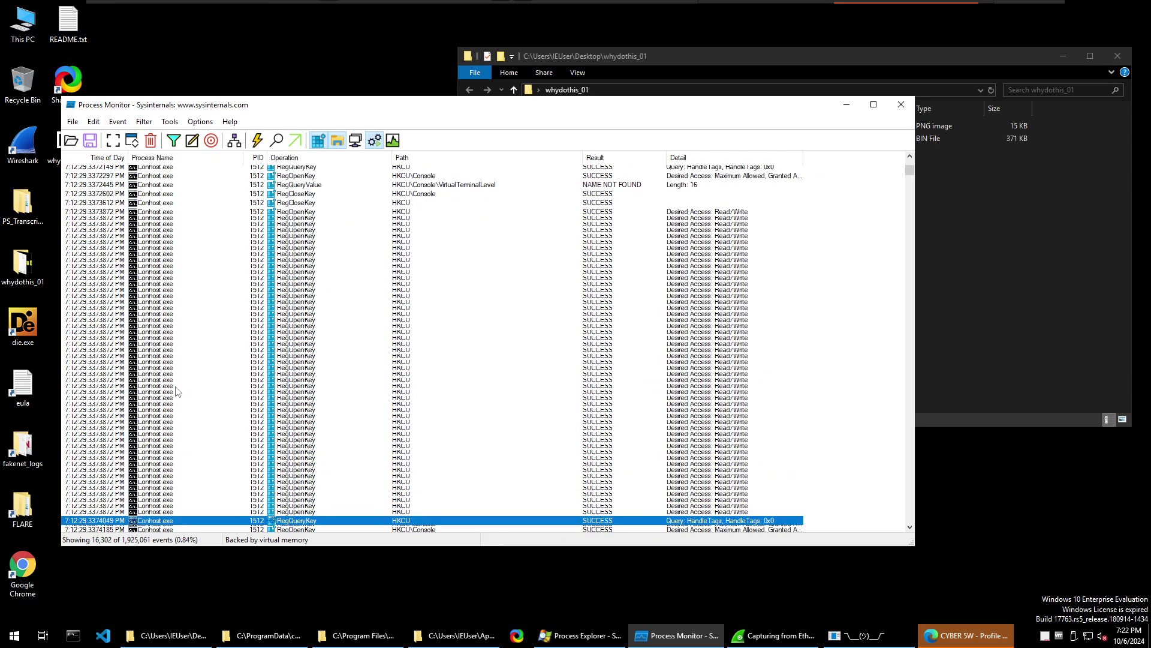
key(Page_Down)
key(Page_Down)
key(Page_Down)
key(Page_Down)
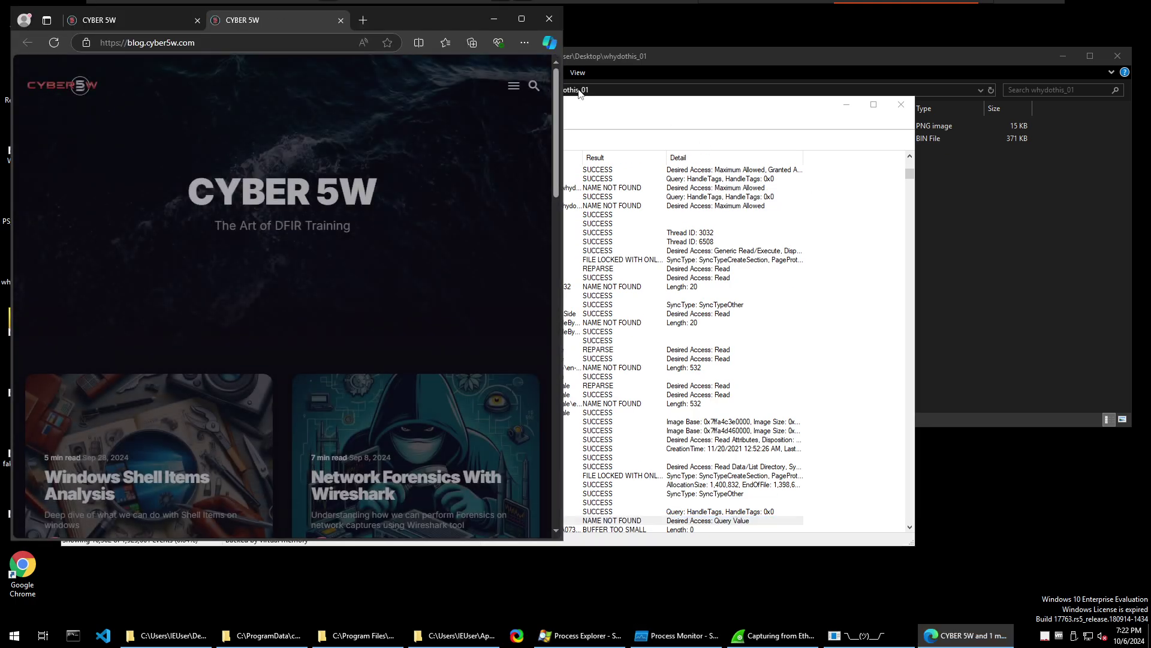
click(501, 18)
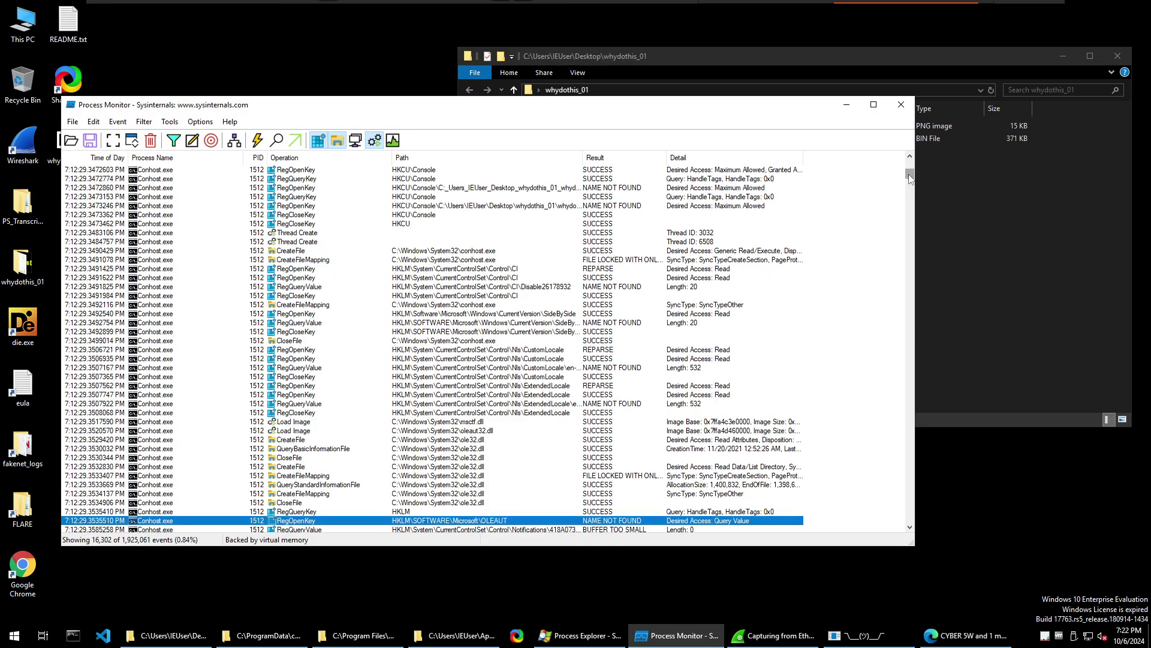
Examine the PING.EXE and cmd.exe events near the end of the list and the filter options for a Session Manager registry path
drag(909, 174, 887, 517)
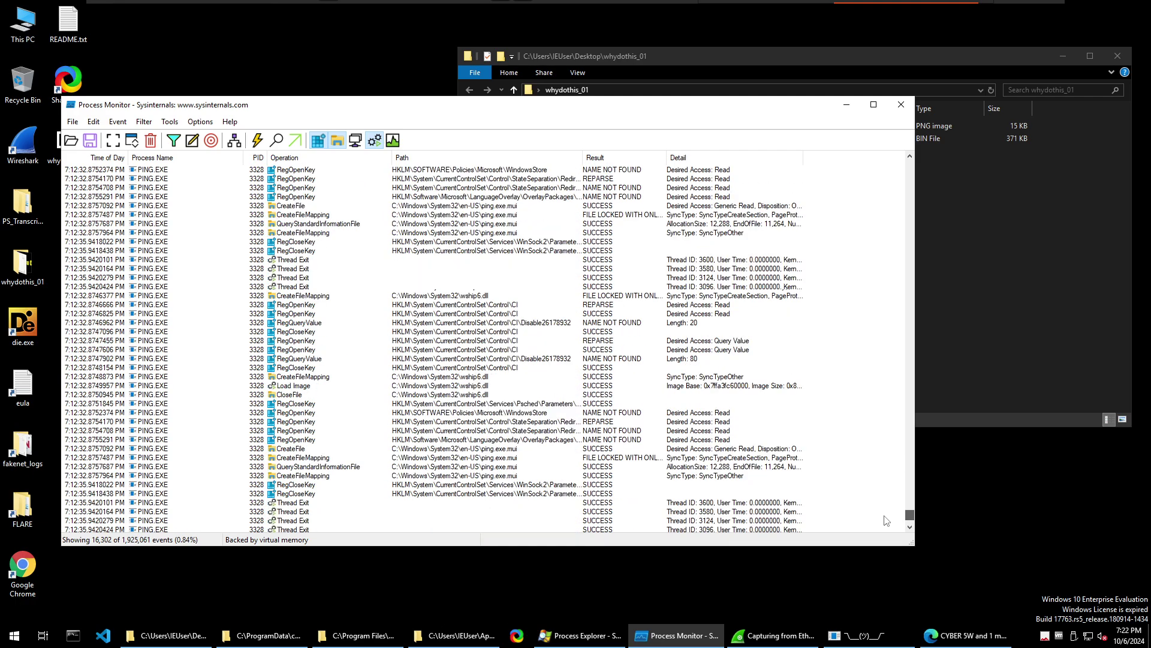
click(151, 423)
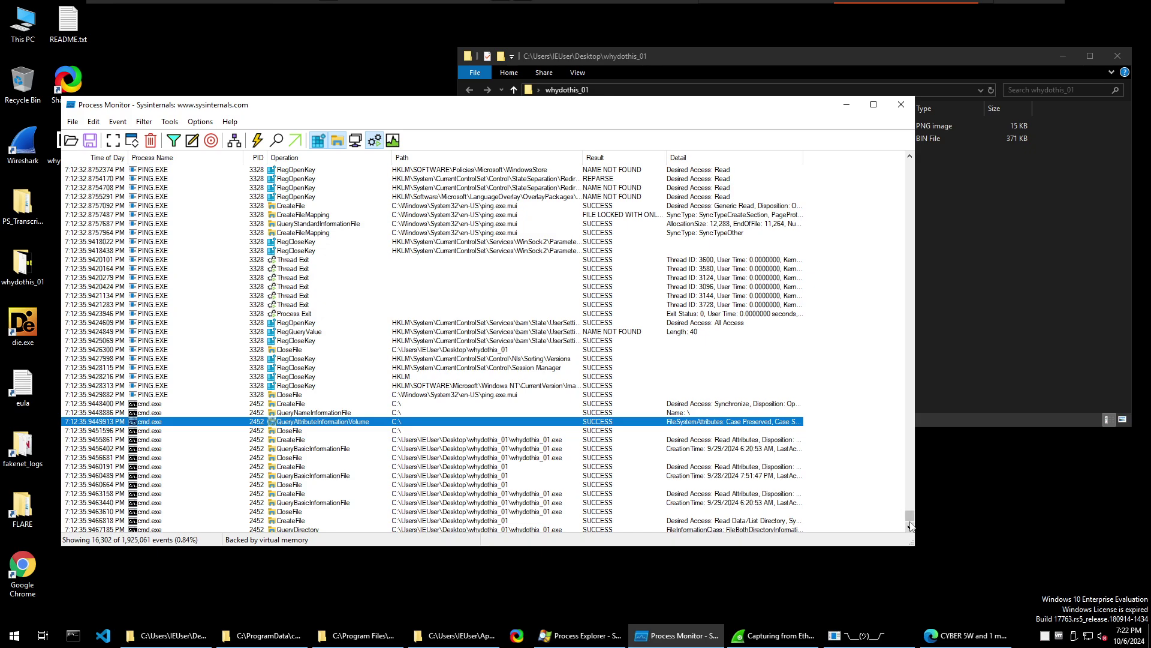
drag(909, 521, 910, 307)
drag(919, 181, 909, 166)
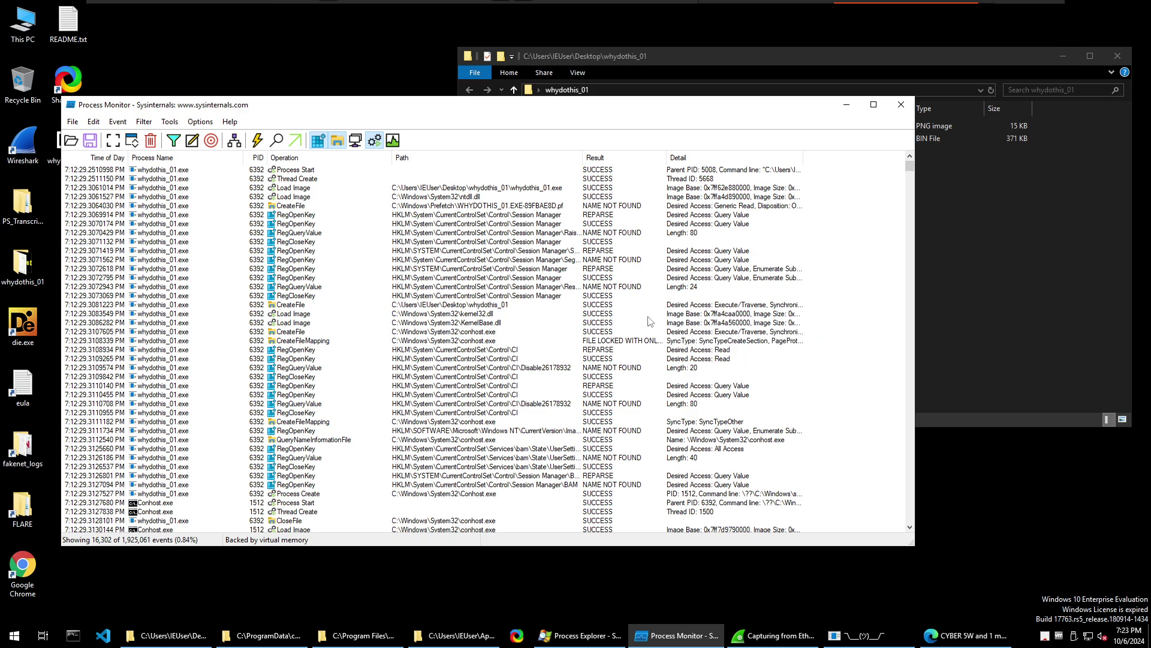
right_click(470, 216)
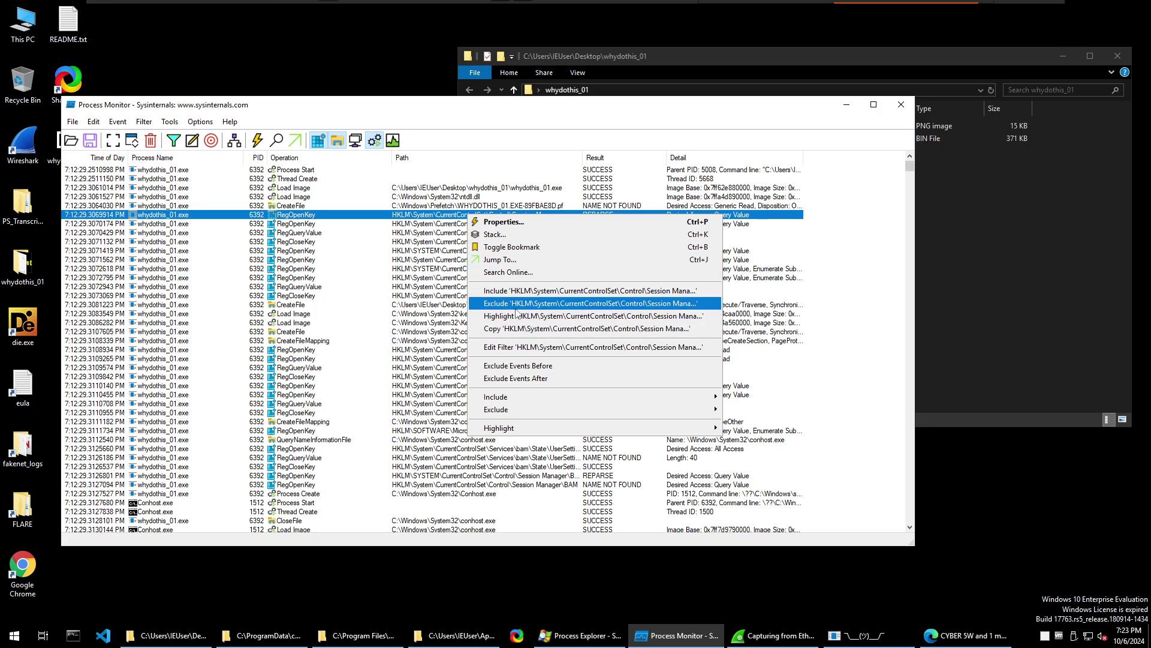
click(418, 316)
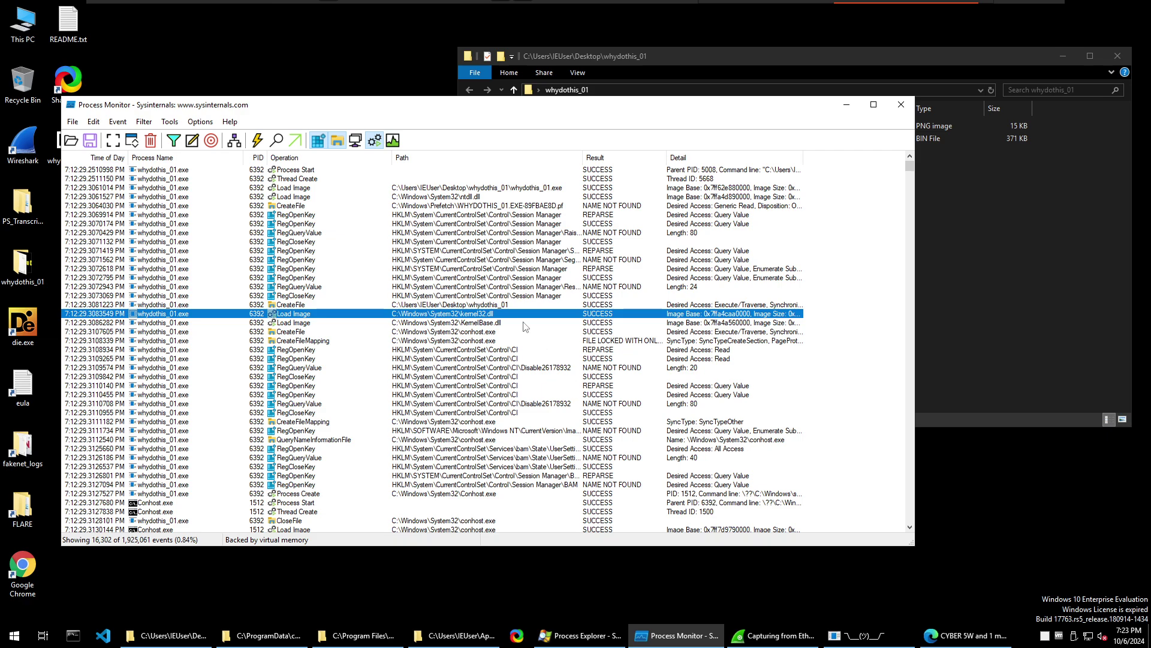
Shift the Process Monitor window slightly, and hide the process and thread activity and the registry activity from the event list
drag(267, 111, 293, 120)
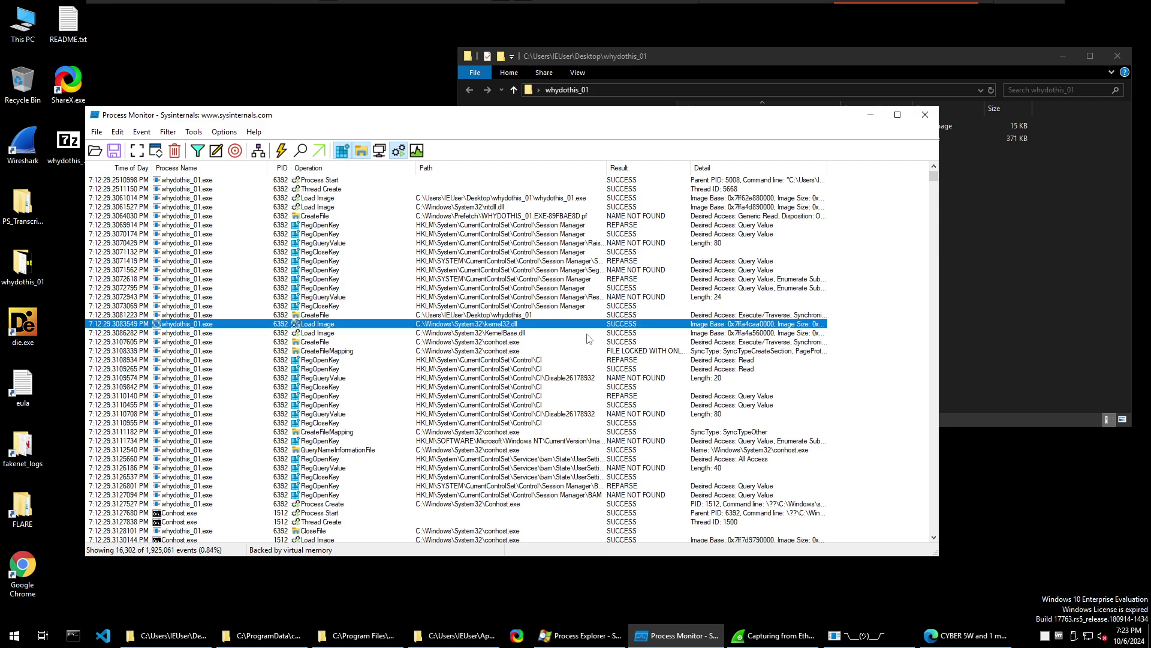
click(399, 151)
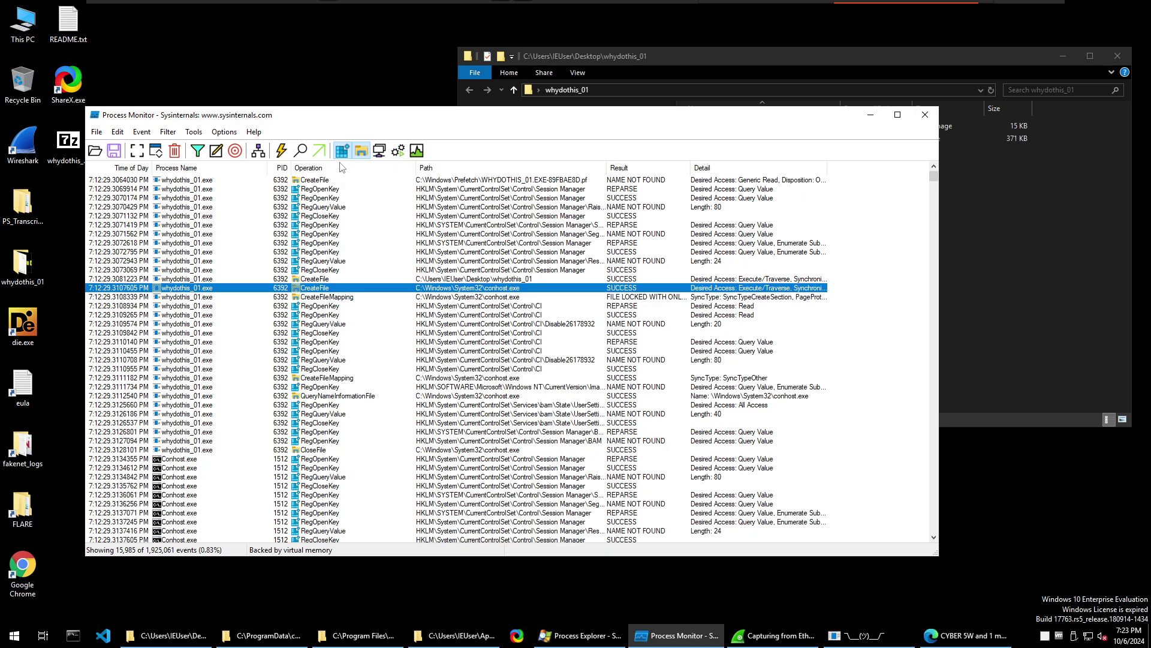
click(342, 151)
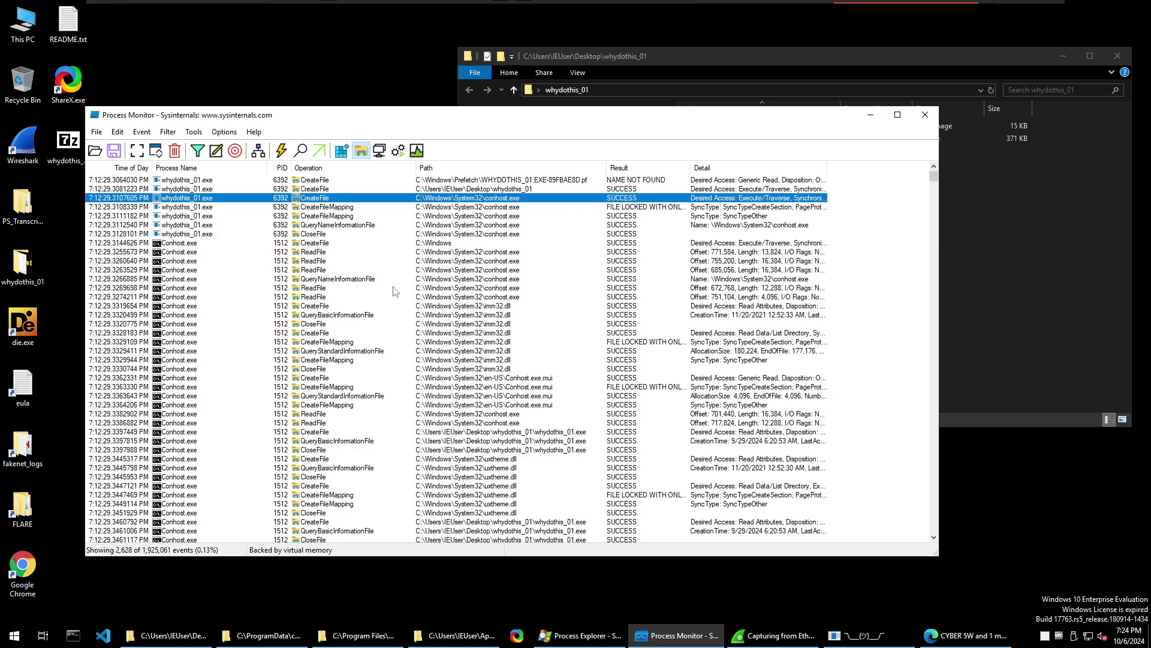
Exclude the events with the path C:\Windows\System32\ole32.dll from the event list
scroll(391, 288, down, 8)
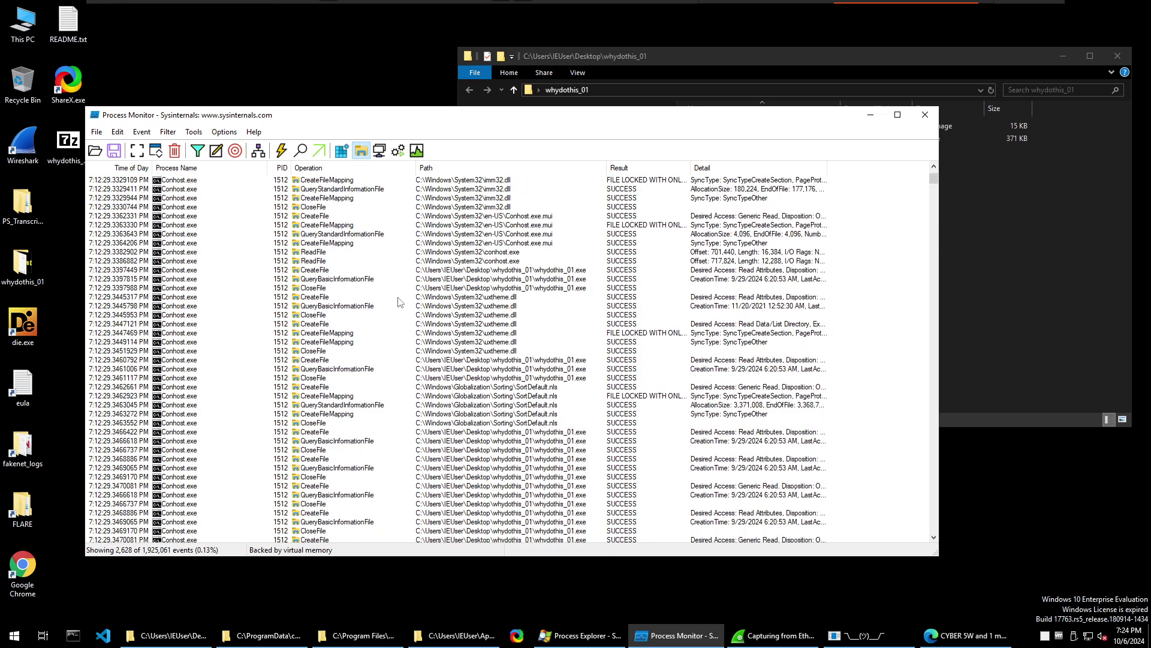
scroll(427, 312, up, 7)
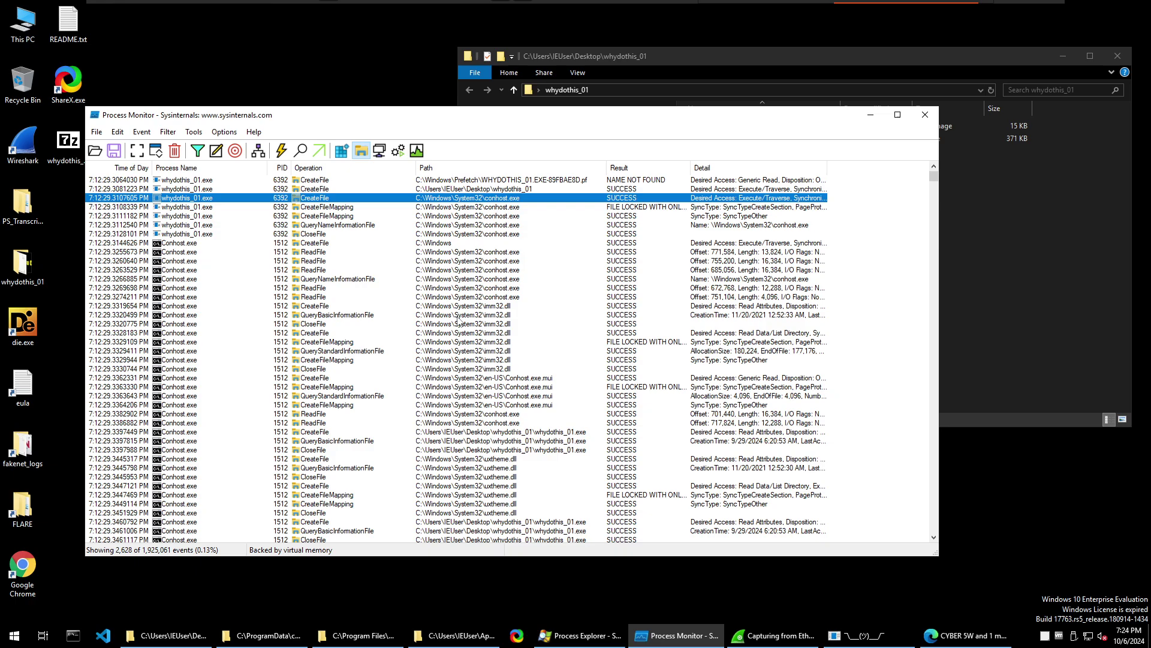
scroll(457, 321, down, 5)
scroll(457, 321, up, 6)
scroll(452, 354, down, 14)
scroll(451, 329, down, 11)
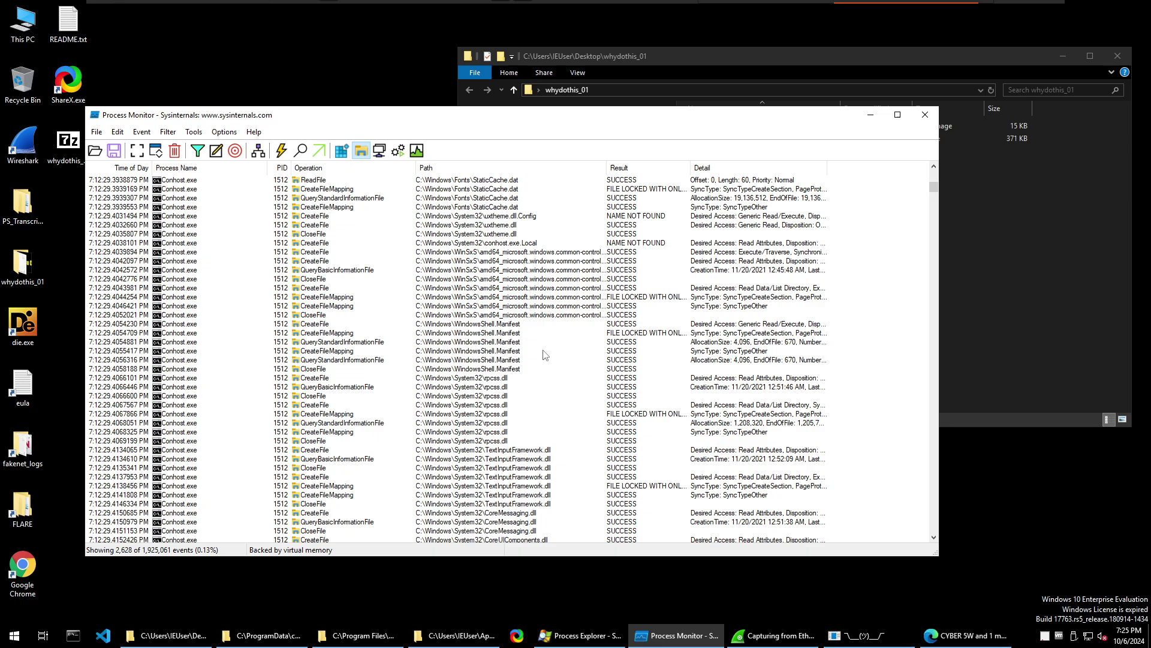
scroll(544, 355, up, 9)
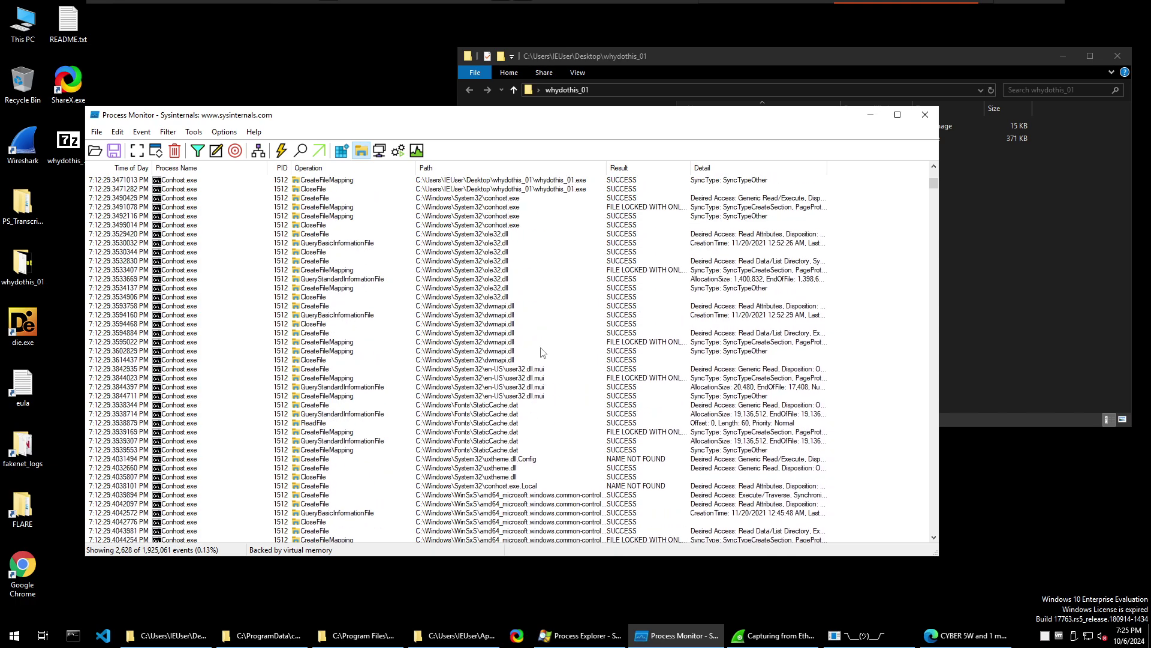
click(492, 235)
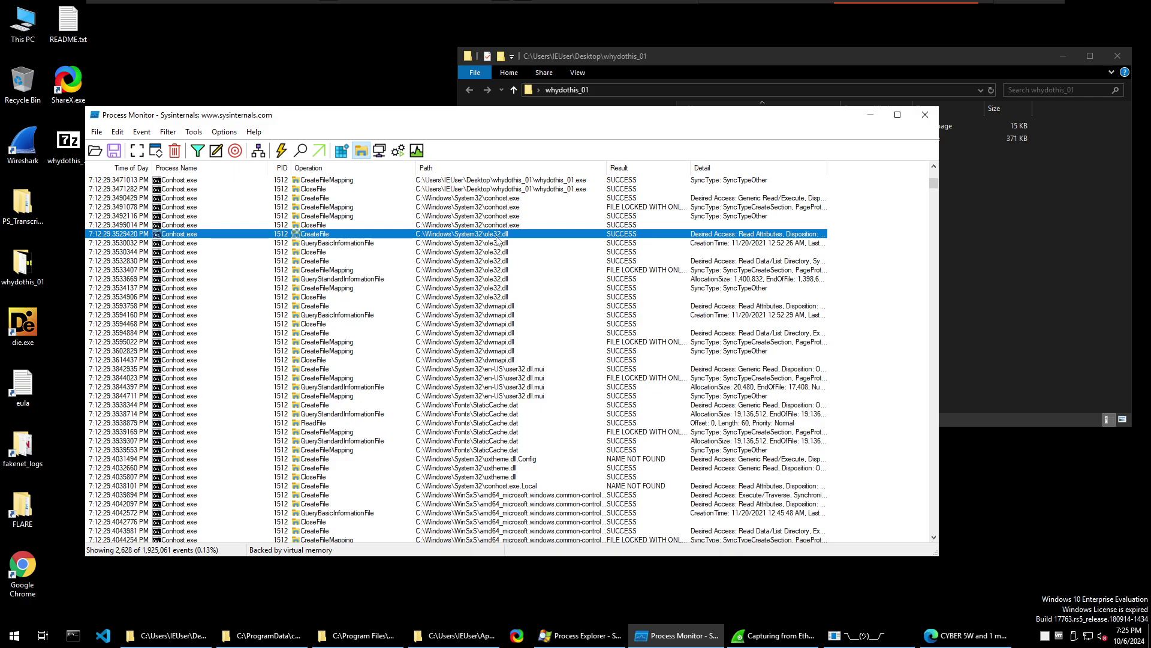
right_click(497, 240)
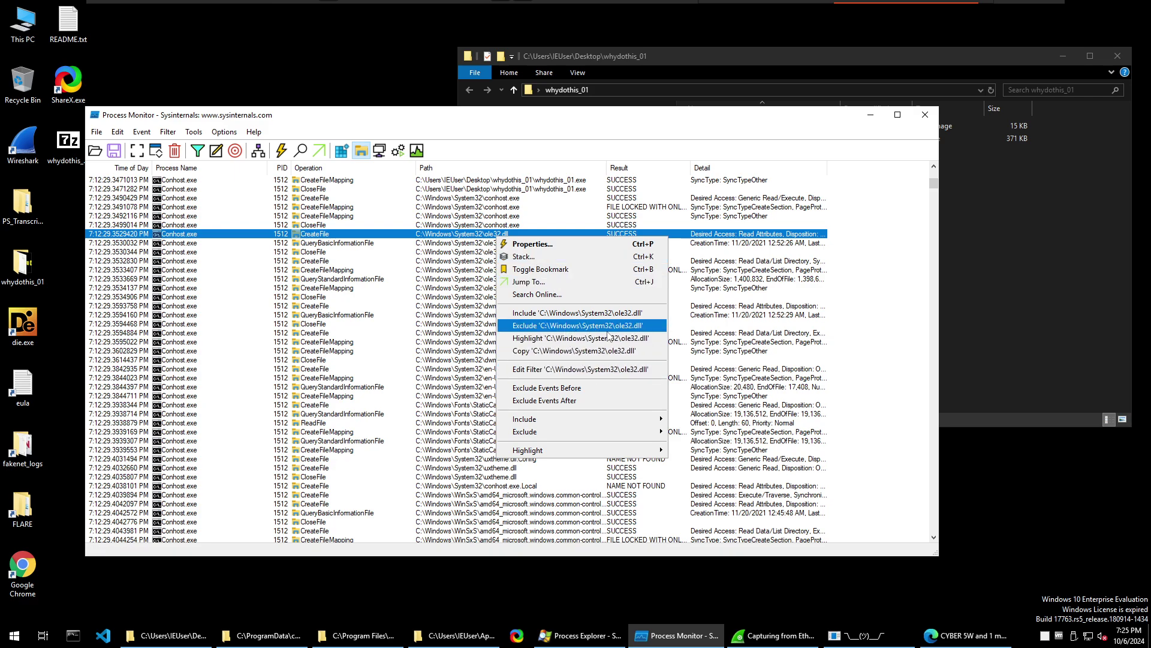
click(575, 327)
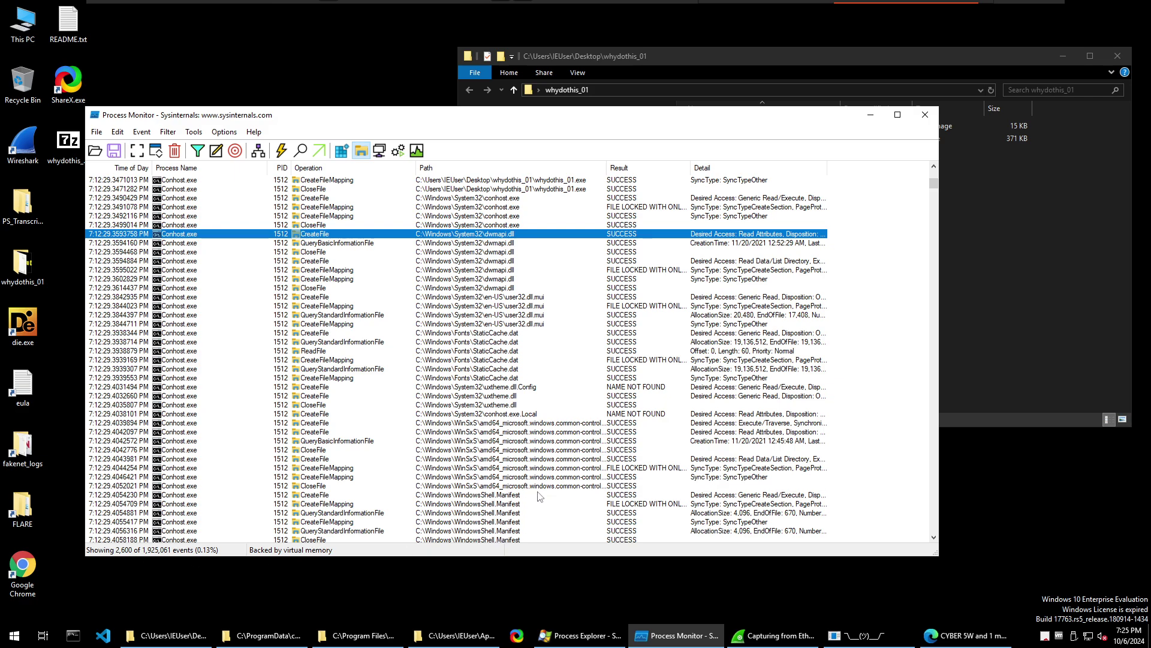
Exclude the events with the path C:\Windows\System32\ntdll.dll from the event list
scroll(605, 397, down, 5)
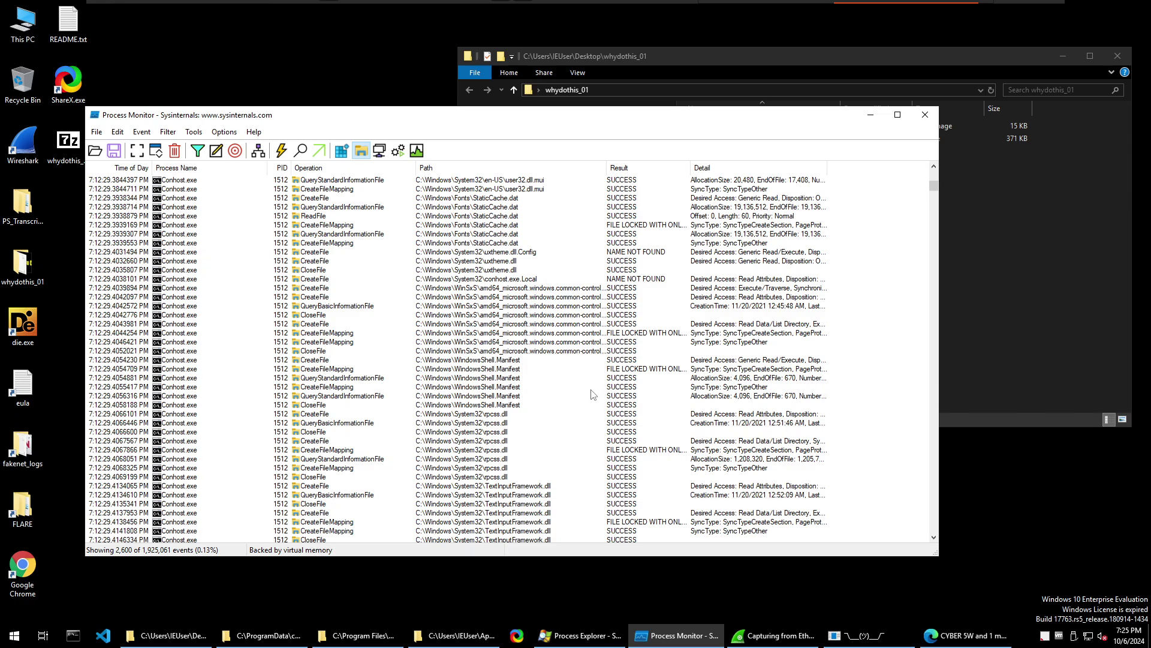
scroll(594, 393, down, 6)
scroll(593, 394, down, 15)
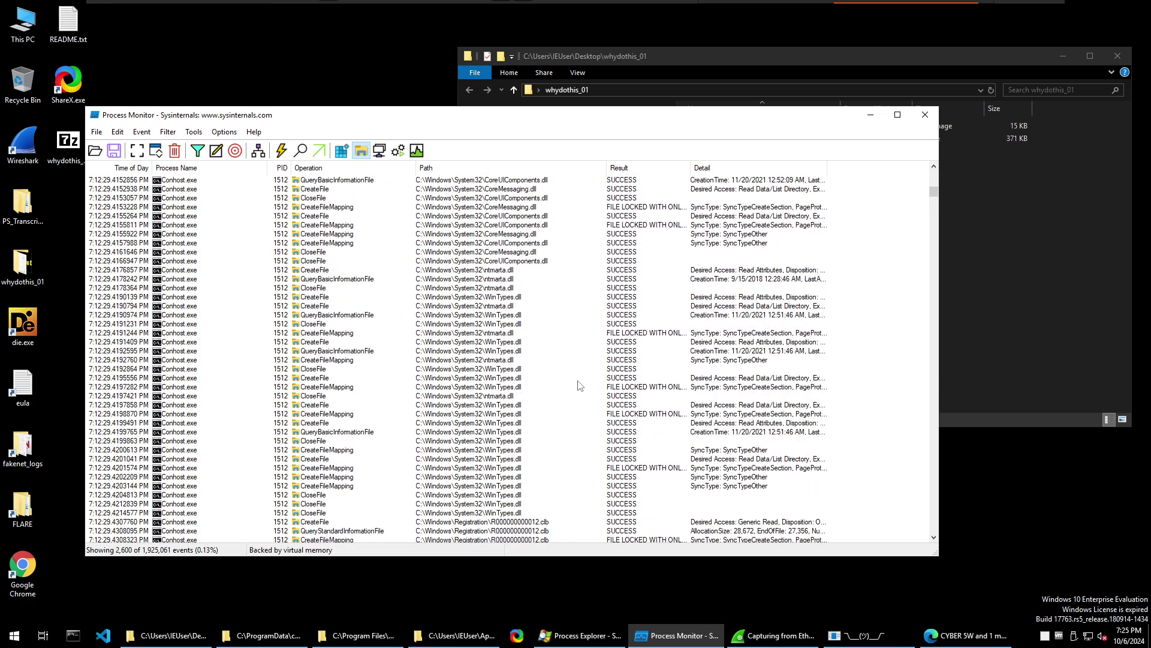
scroll(575, 372, down, 7)
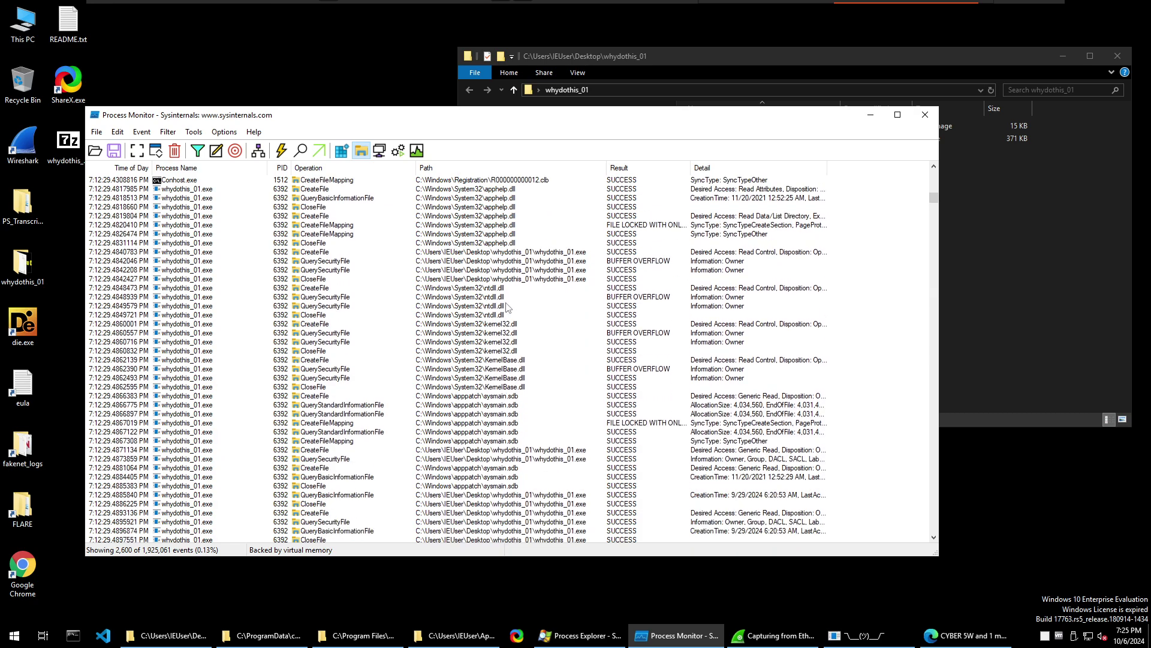
click(488, 290)
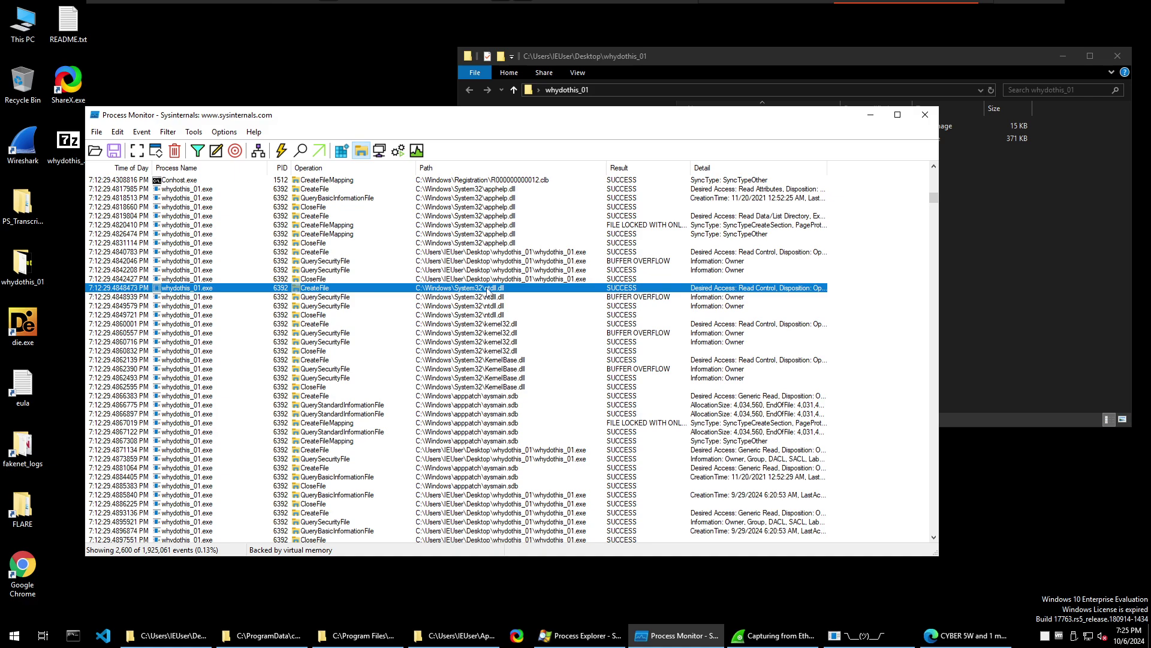
right_click(489, 292)
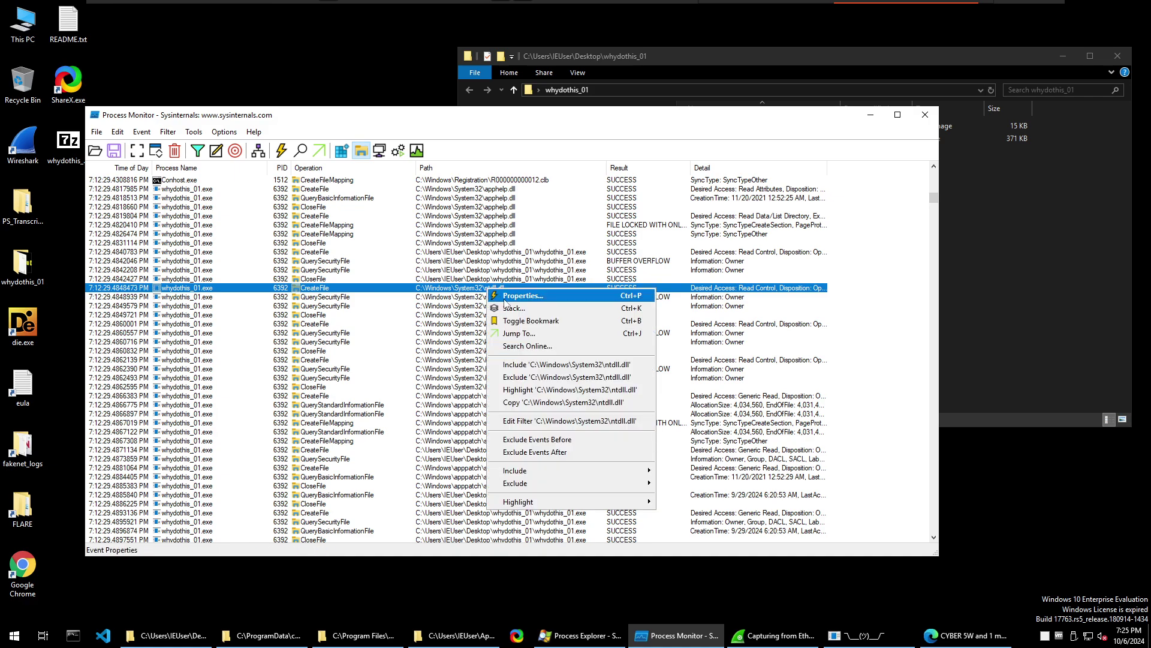
click(563, 380)
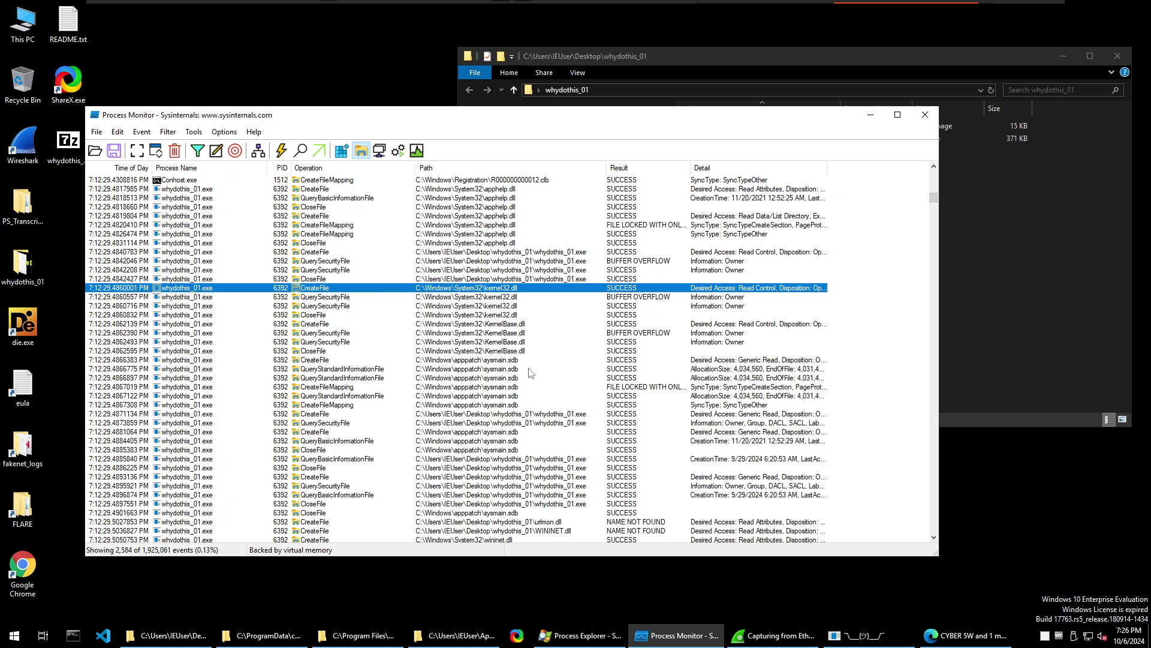
Add and apply an include filter rule for events whose Operation is CreateFile
scroll(530, 372, down, 4)
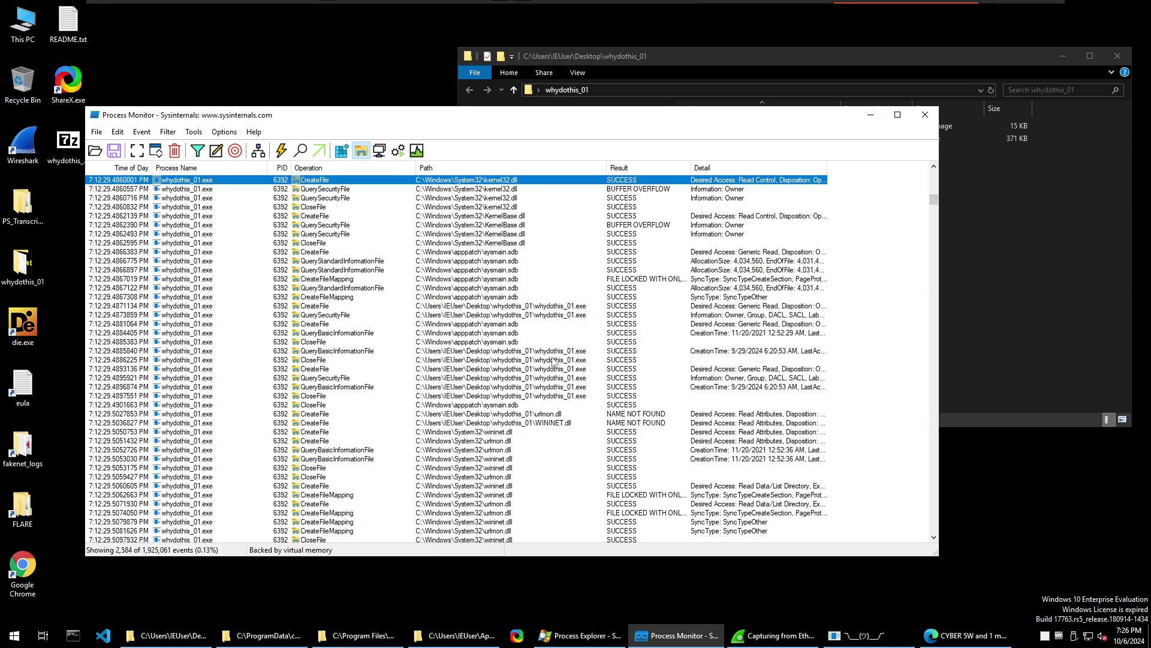
scroll(443, 351, up, 13)
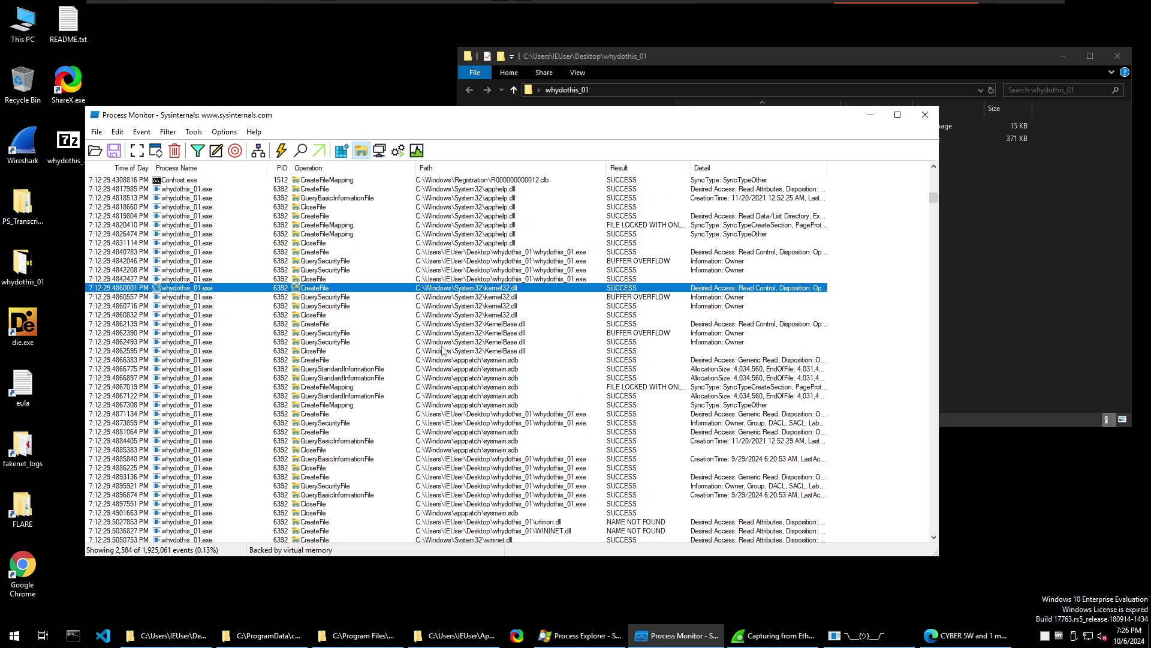
scroll(450, 348, up, 20)
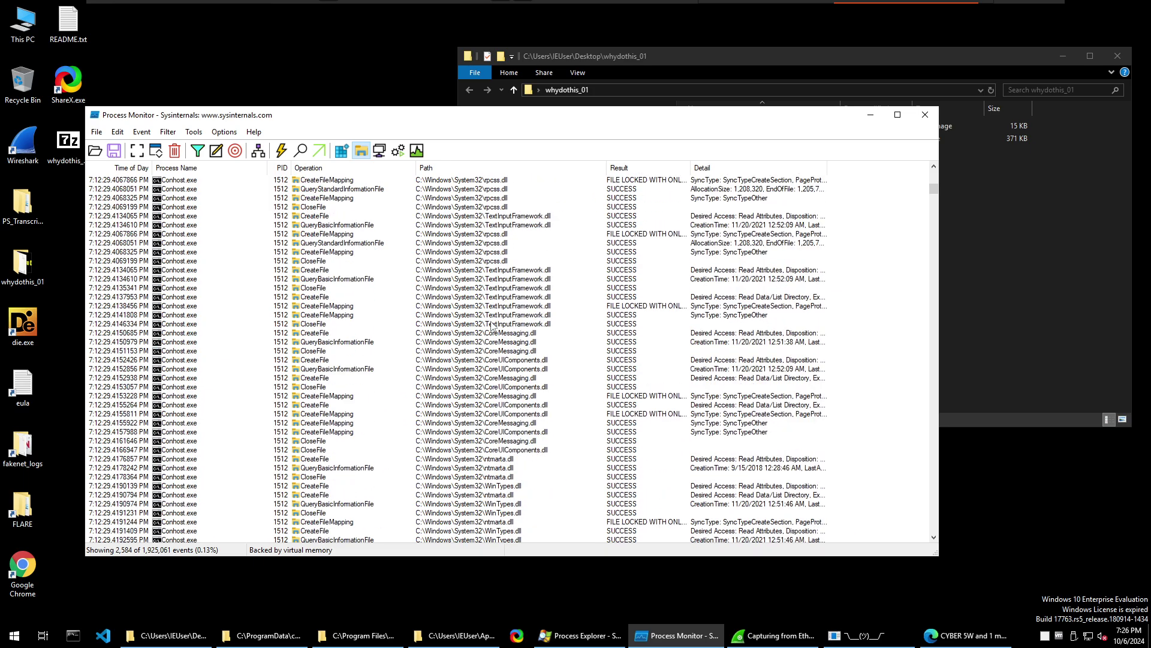
scroll(517, 283, up, 18)
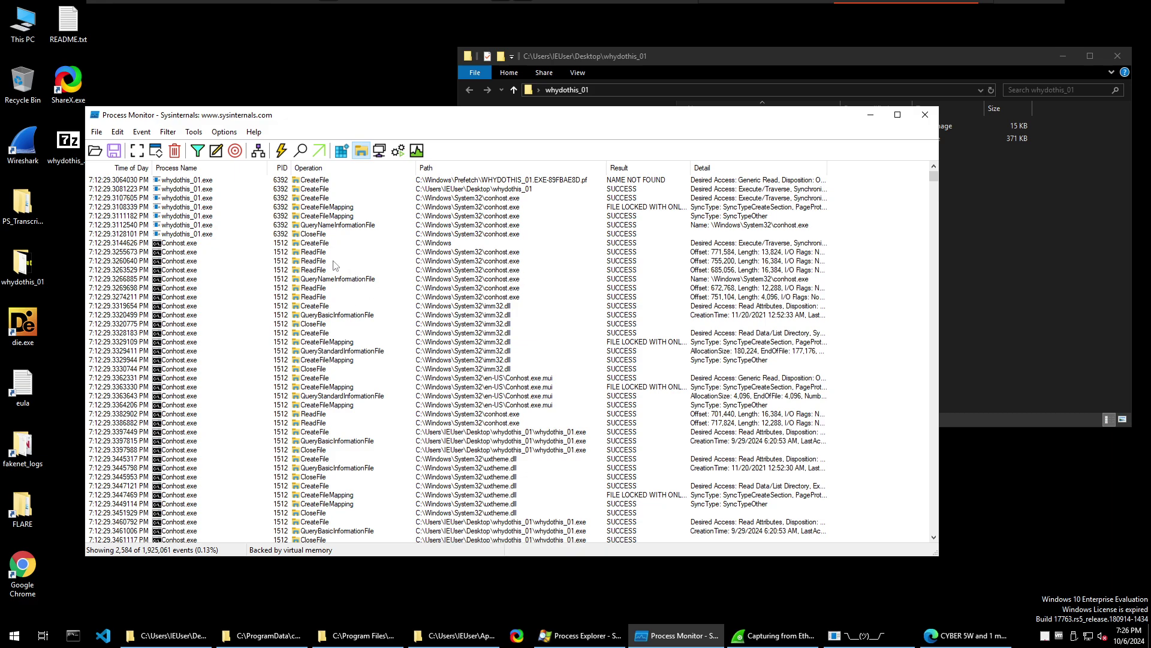
click(200, 155)
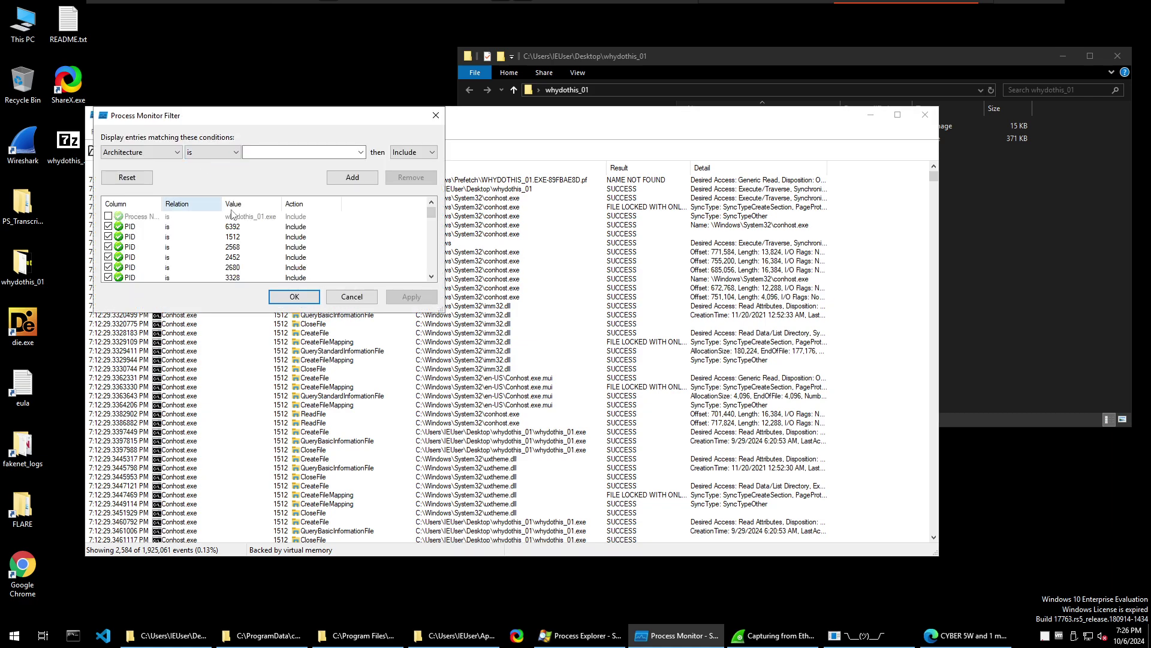
click(155, 153)
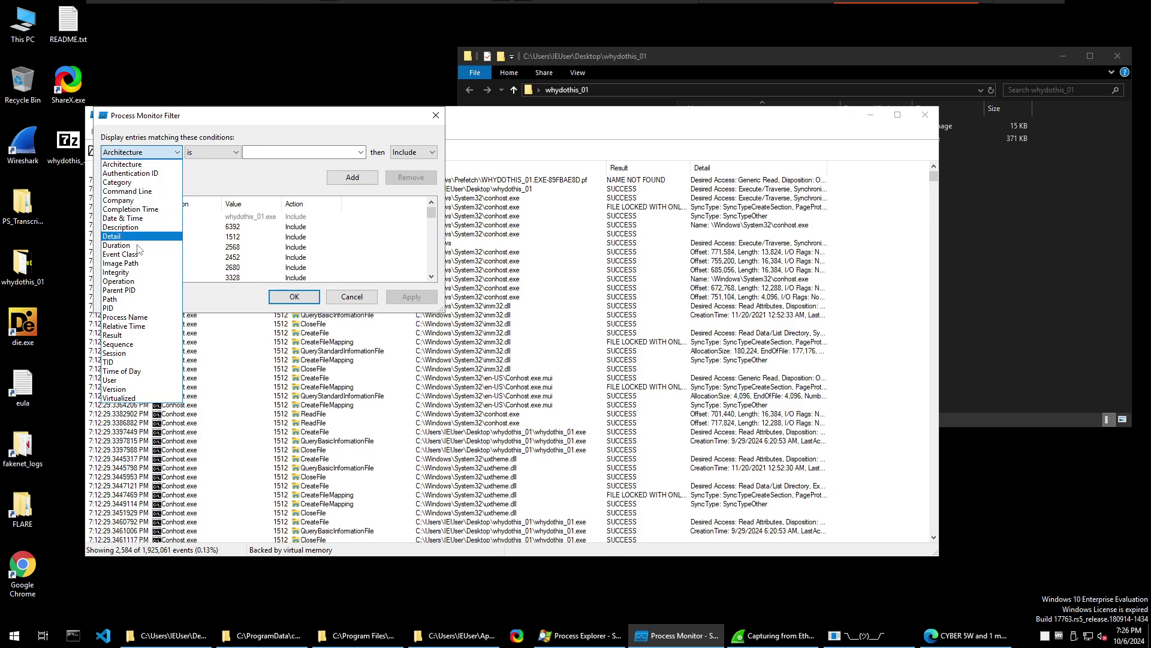
click(127, 281)
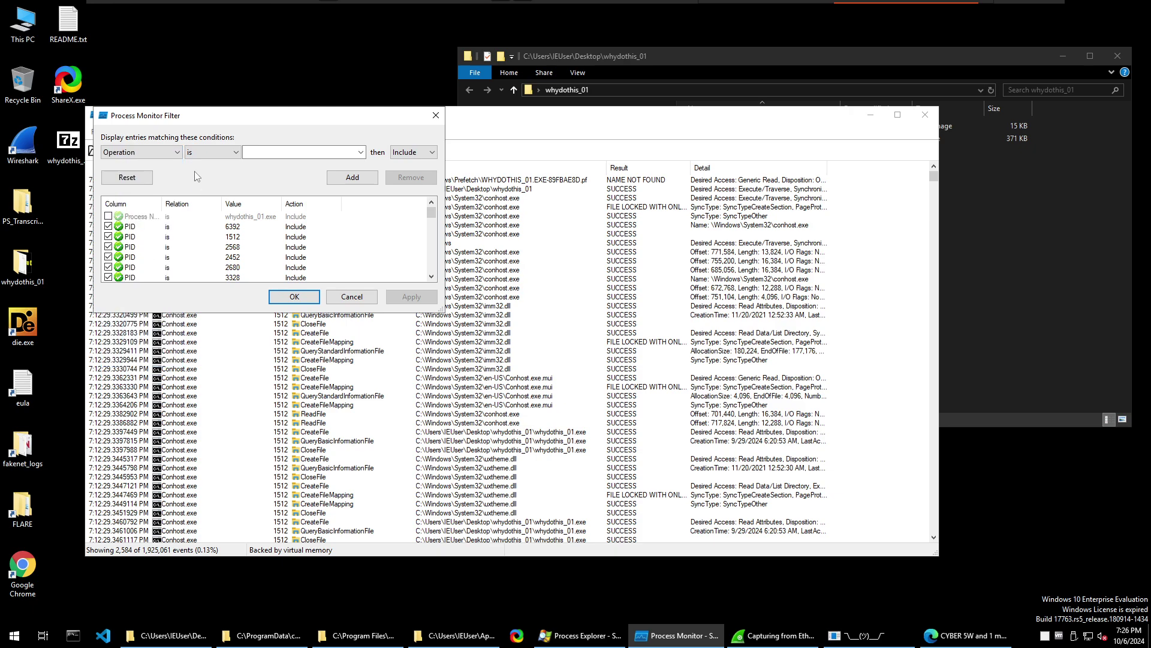
click(287, 153)
text(CreateFile)
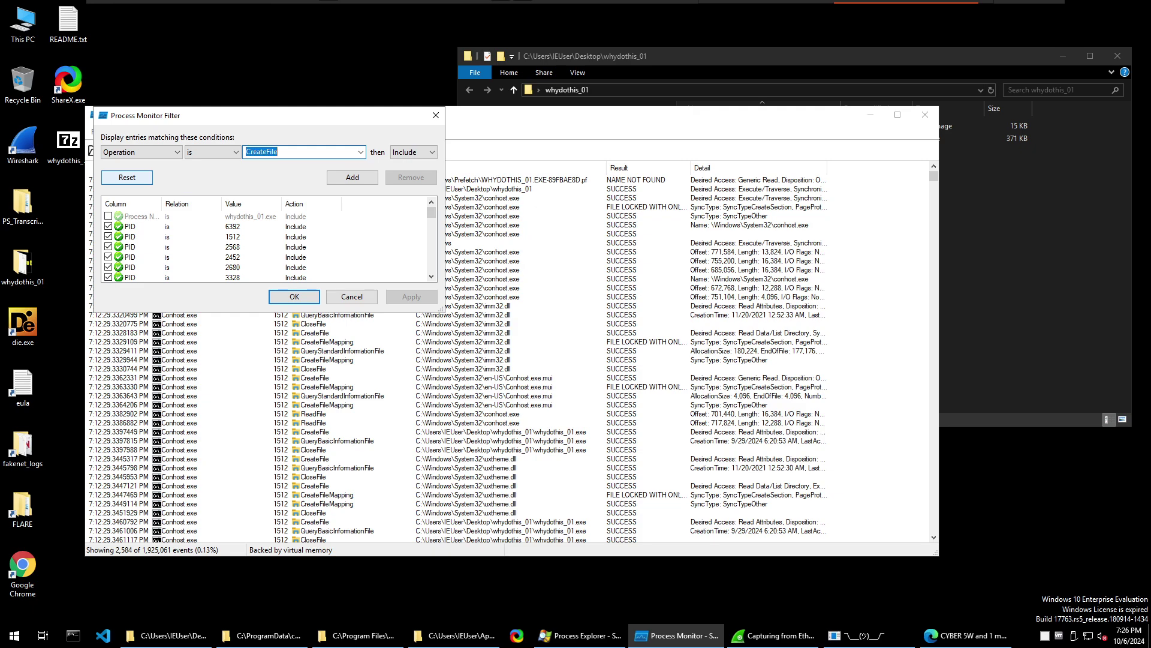
key(Up)
text(CreateF)
click(361, 151)
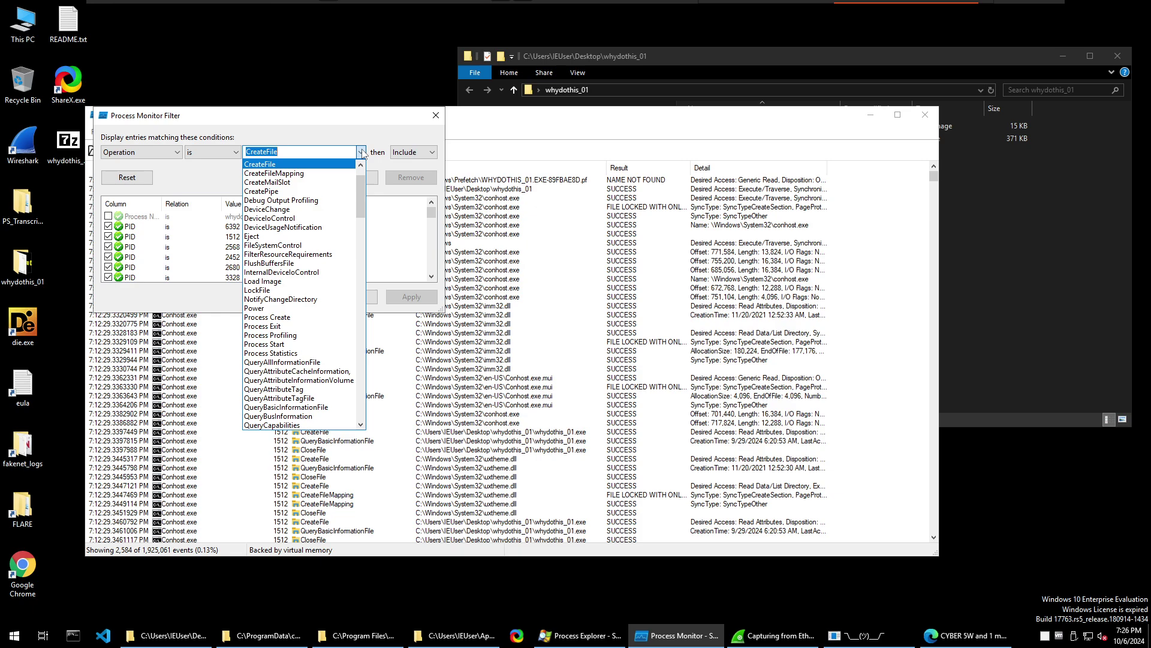
click(334, 162)
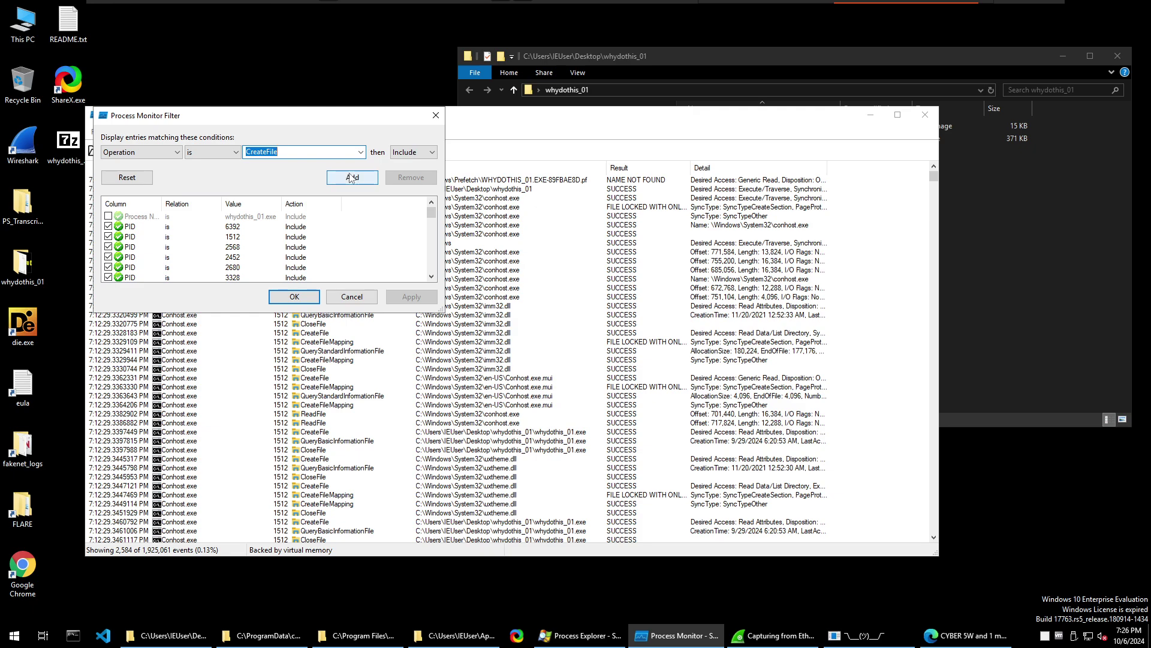
click(354, 178)
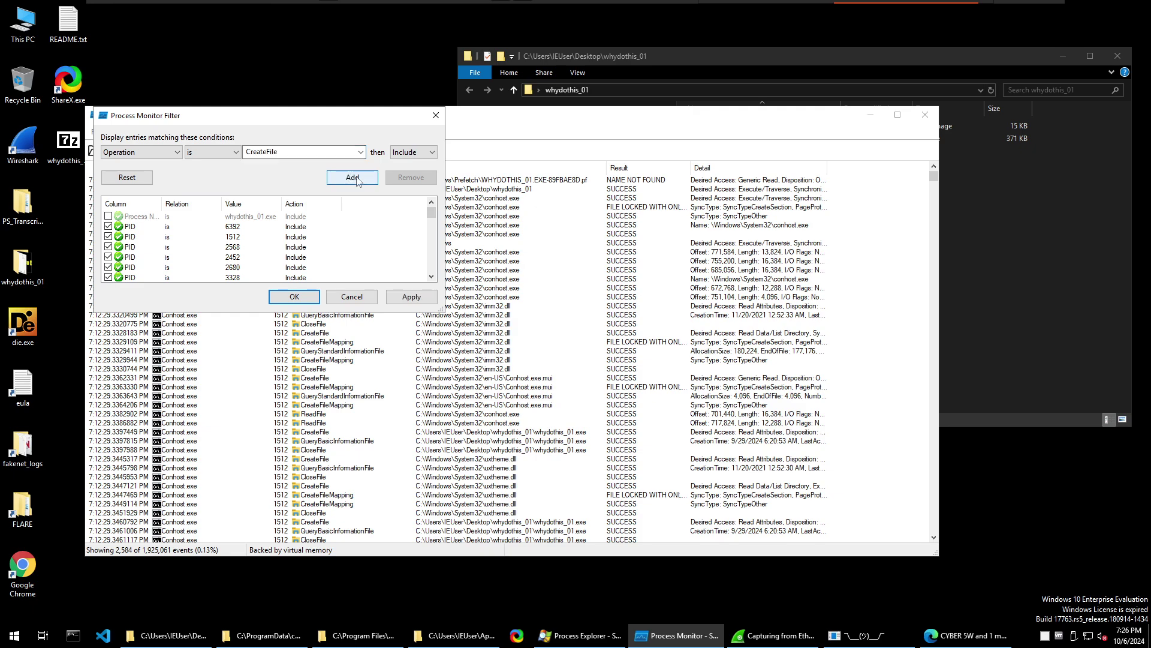
click(413, 298)
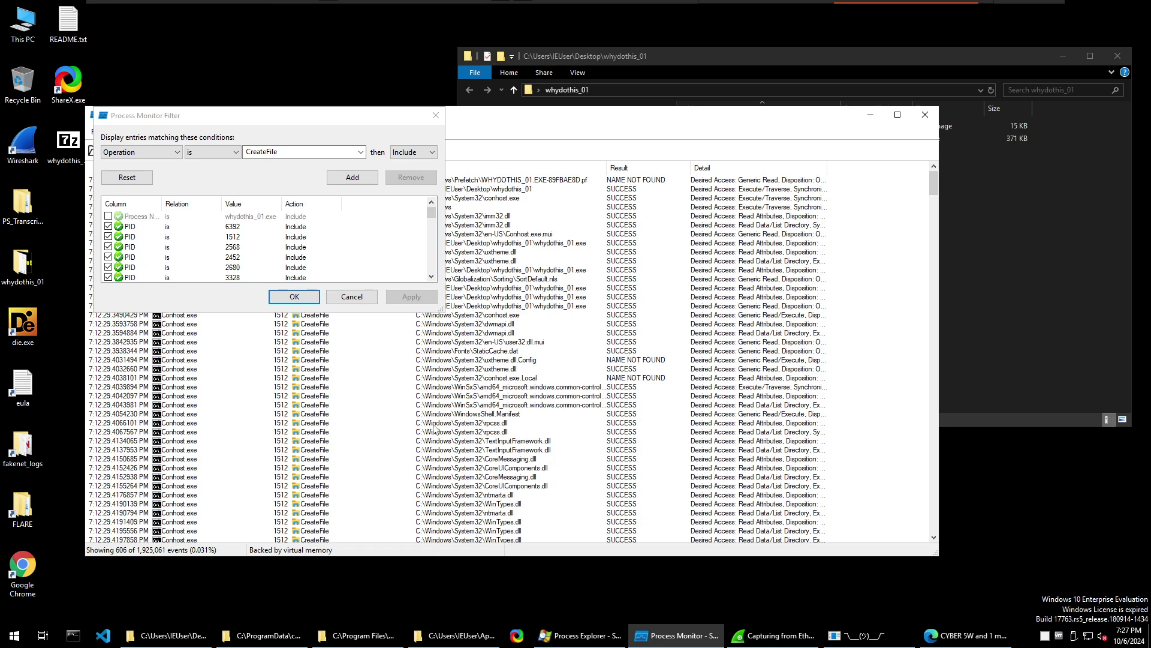
click(305, 304)
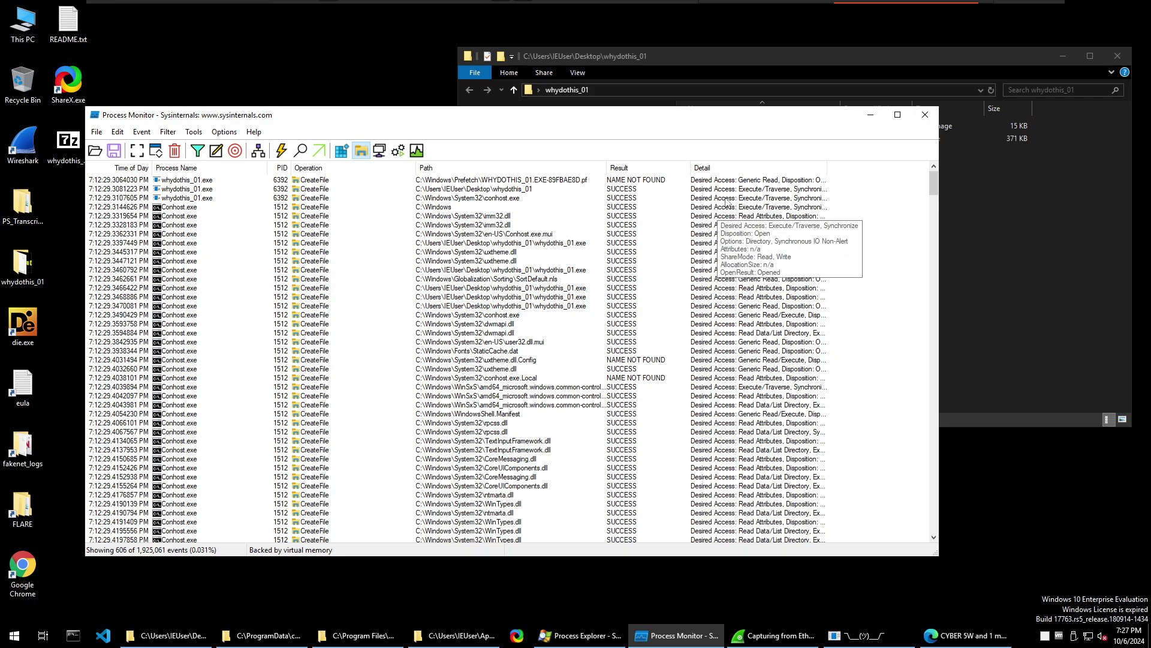
Examine the properties of the first CreateFile event, for the WHYDOTHIS_01.EXE prefetch file, and close them
click(739, 182)
double_click(739, 181)
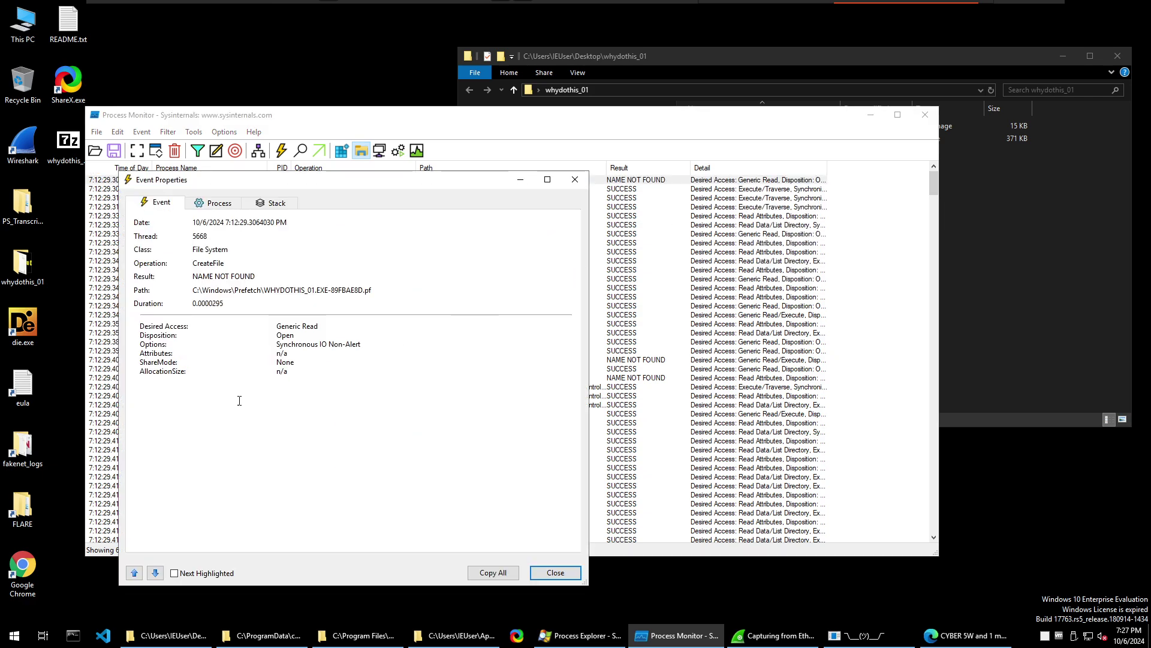
click(555, 573)
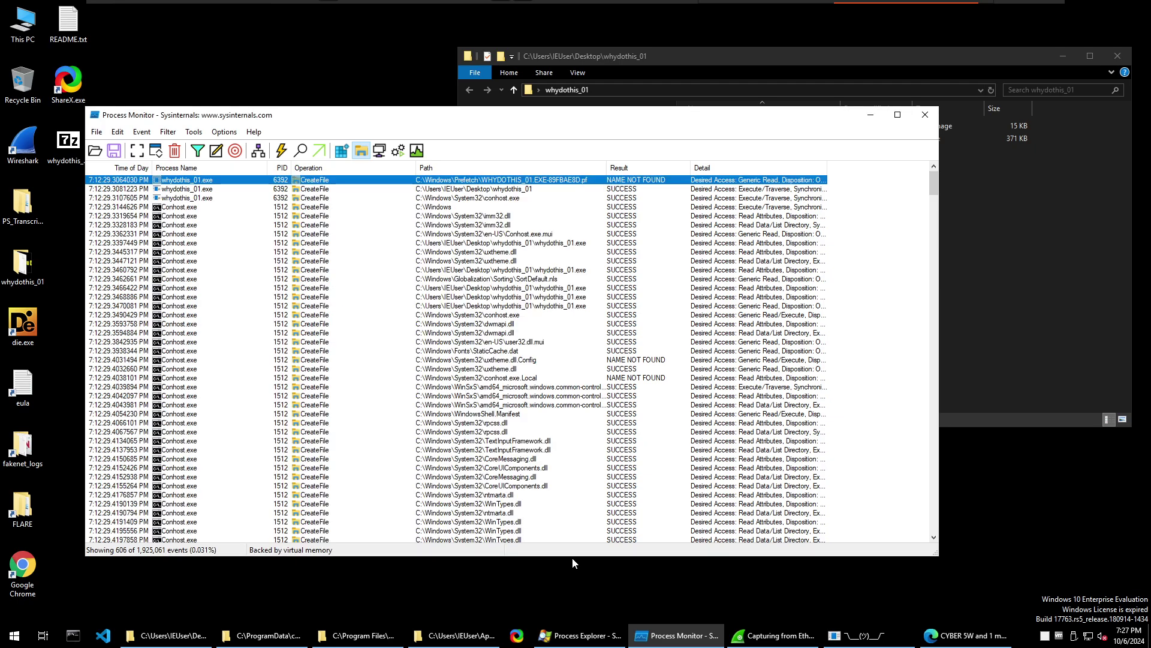
Copy the OpenResult line from the properties of the CreateFile event for the whydothis_01 desktop folder
double_click(314, 189)
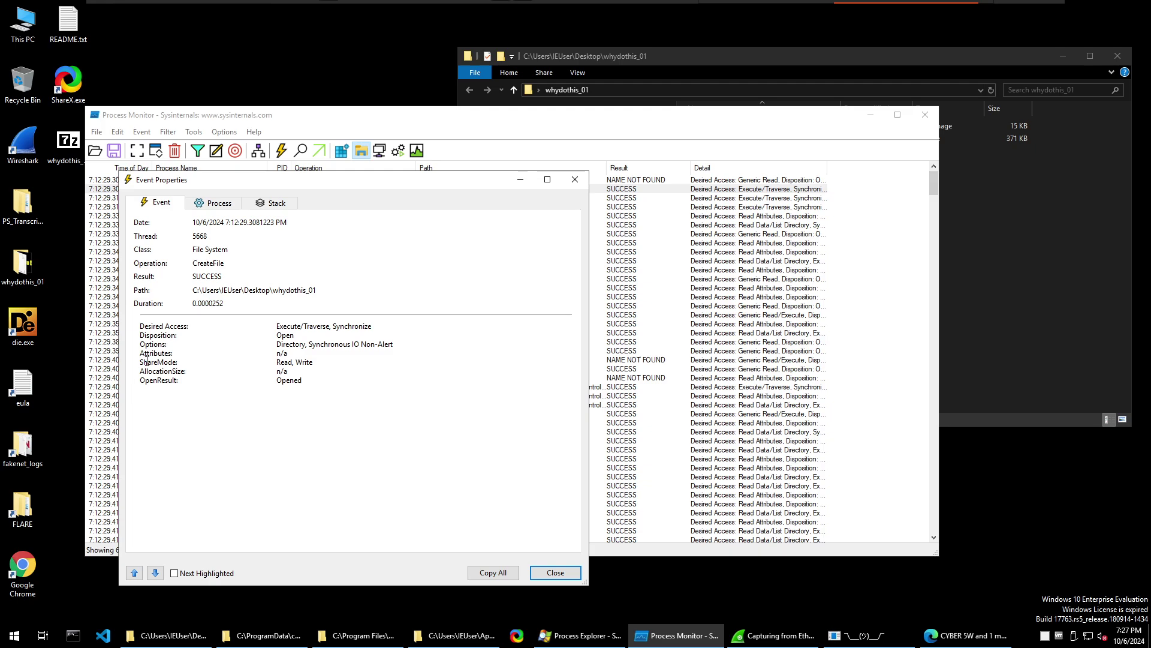
drag(141, 379, 338, 386)
key(ctrl+c)
click(550, 573)
Add and apply an include filter rule for events whose Detail contains "OpenResult: Created"
click(198, 151)
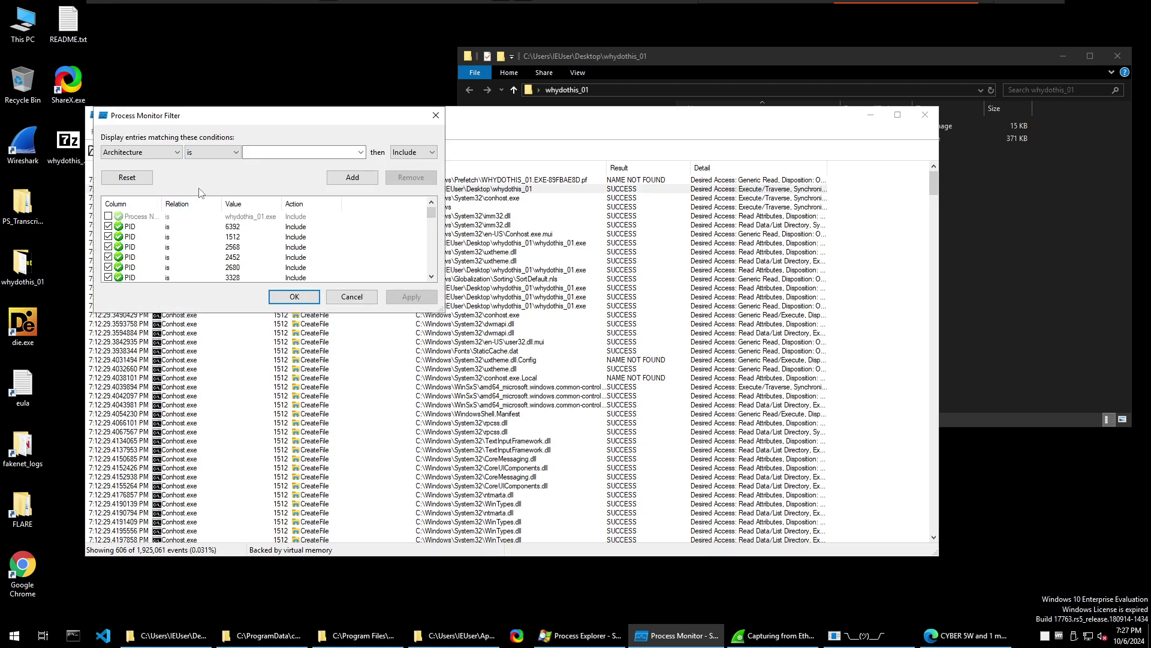
click(150, 153)
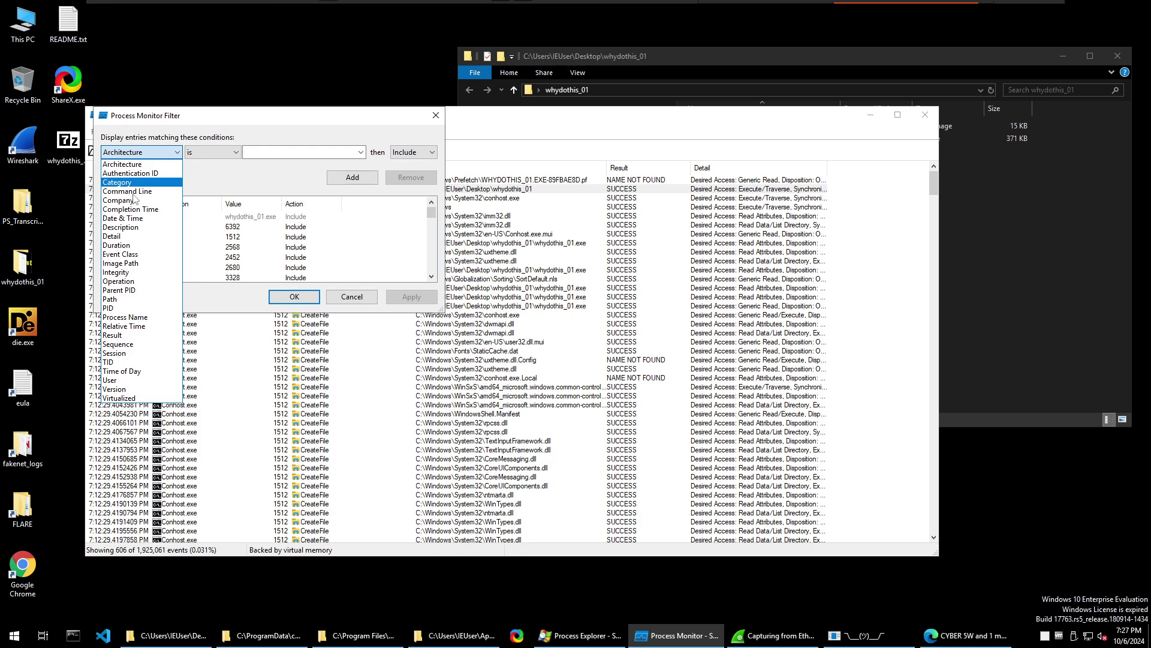
click(120, 236)
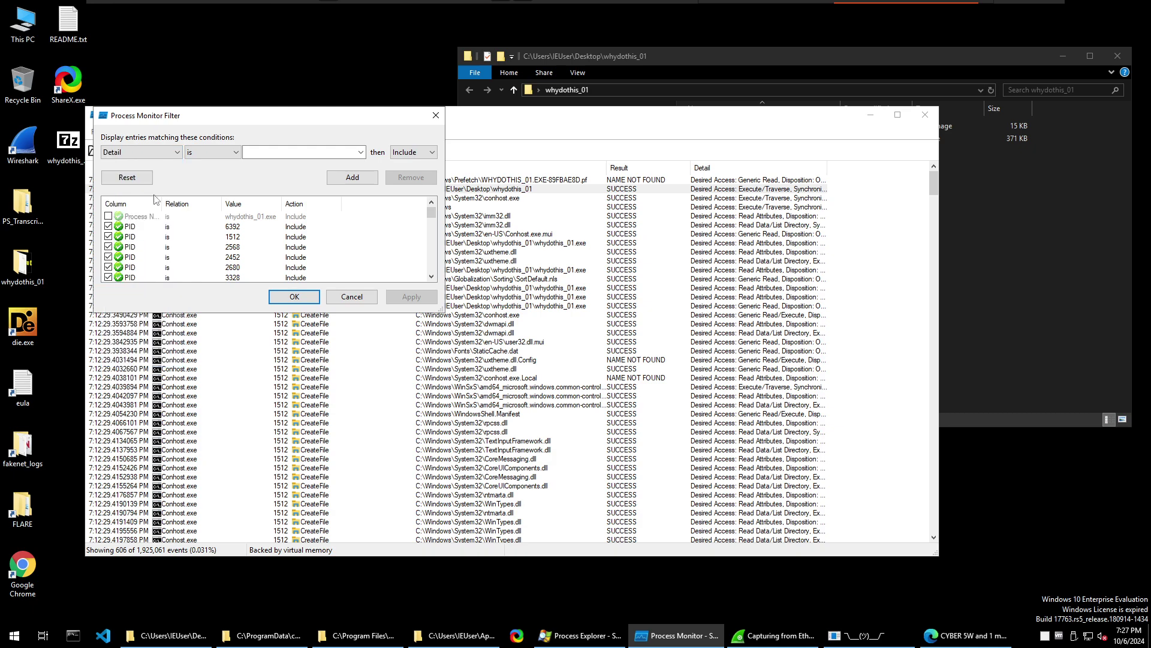
click(210, 153)
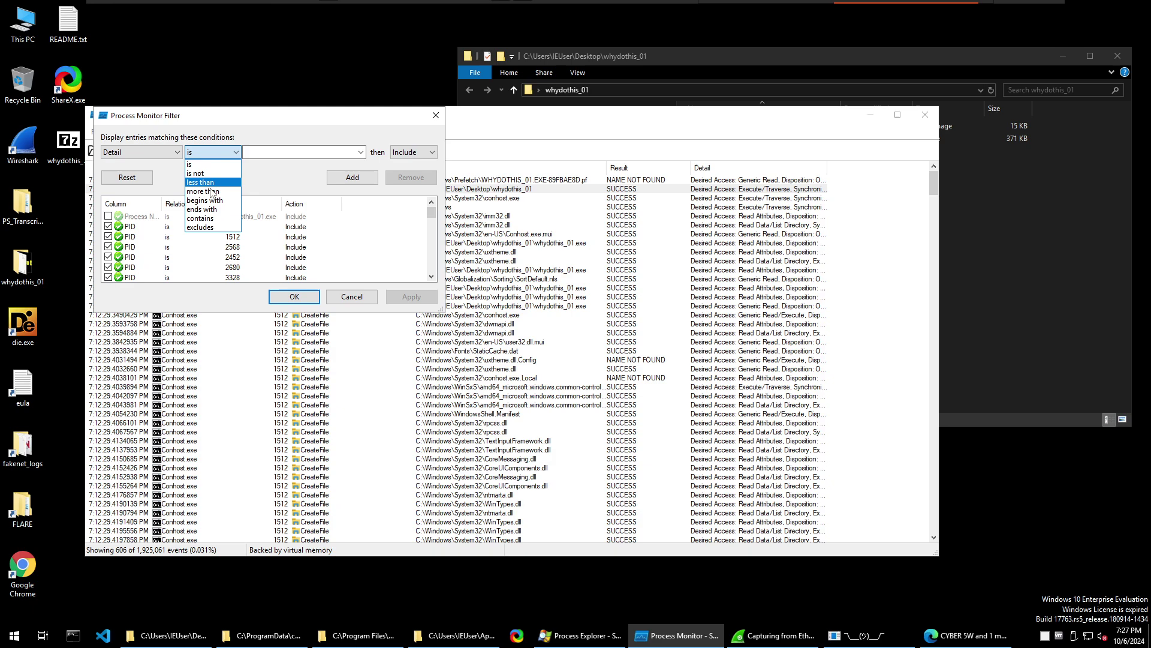
click(209, 219)
click(299, 152)
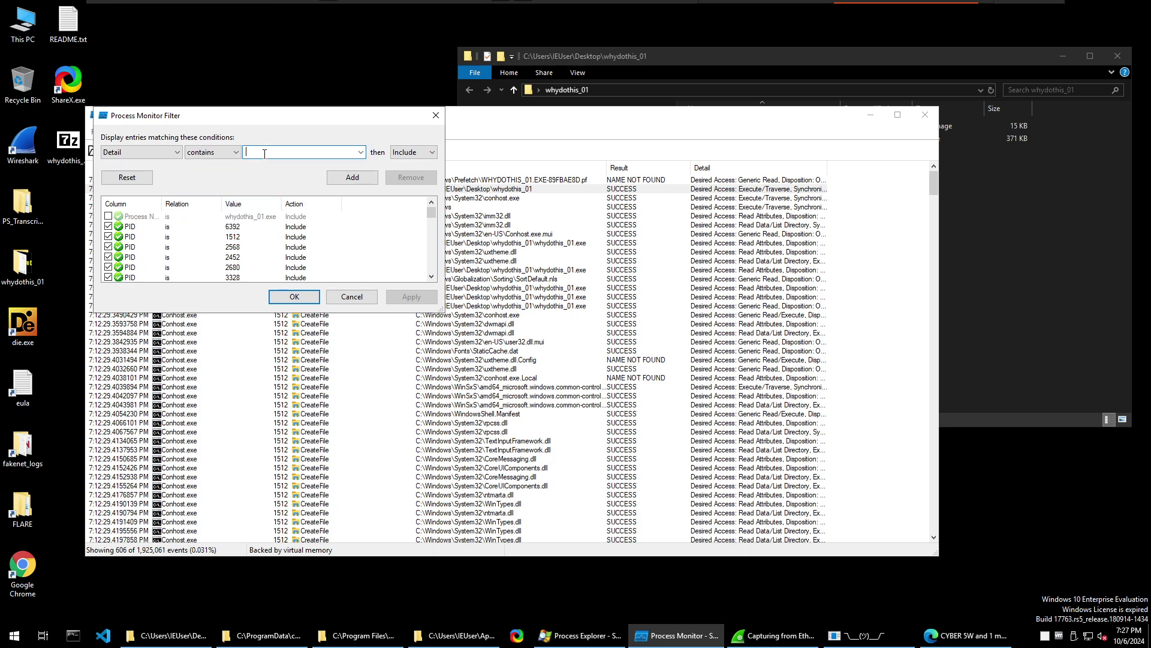
key(ctrl+v)
click(353, 178)
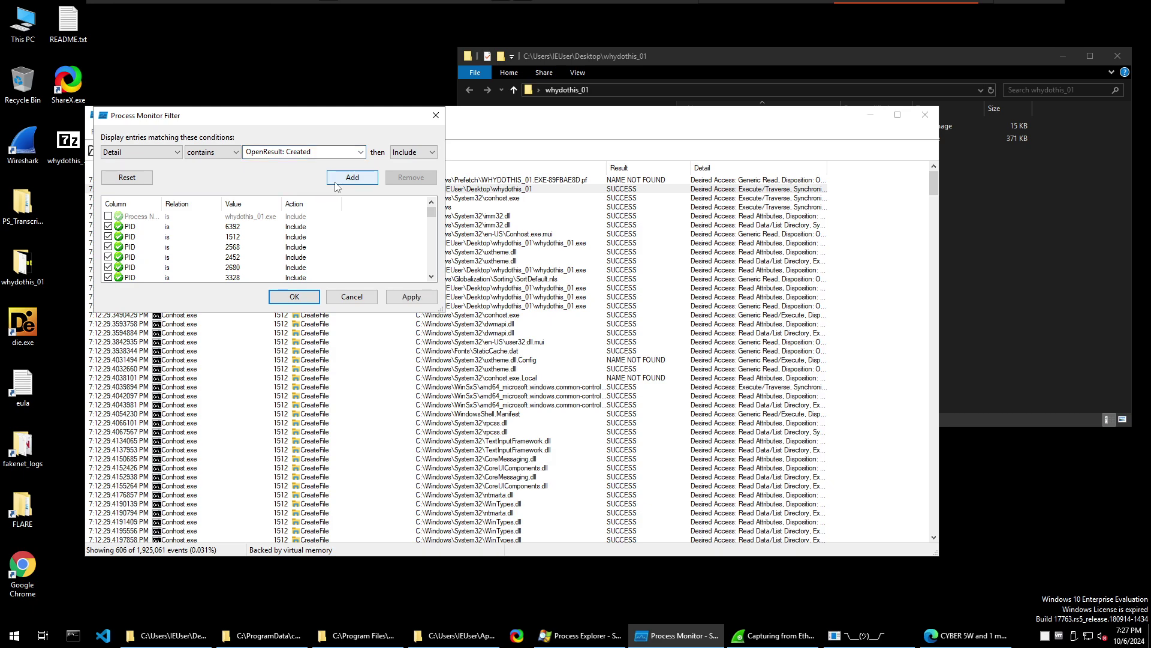
click(396, 303)
click(295, 297)
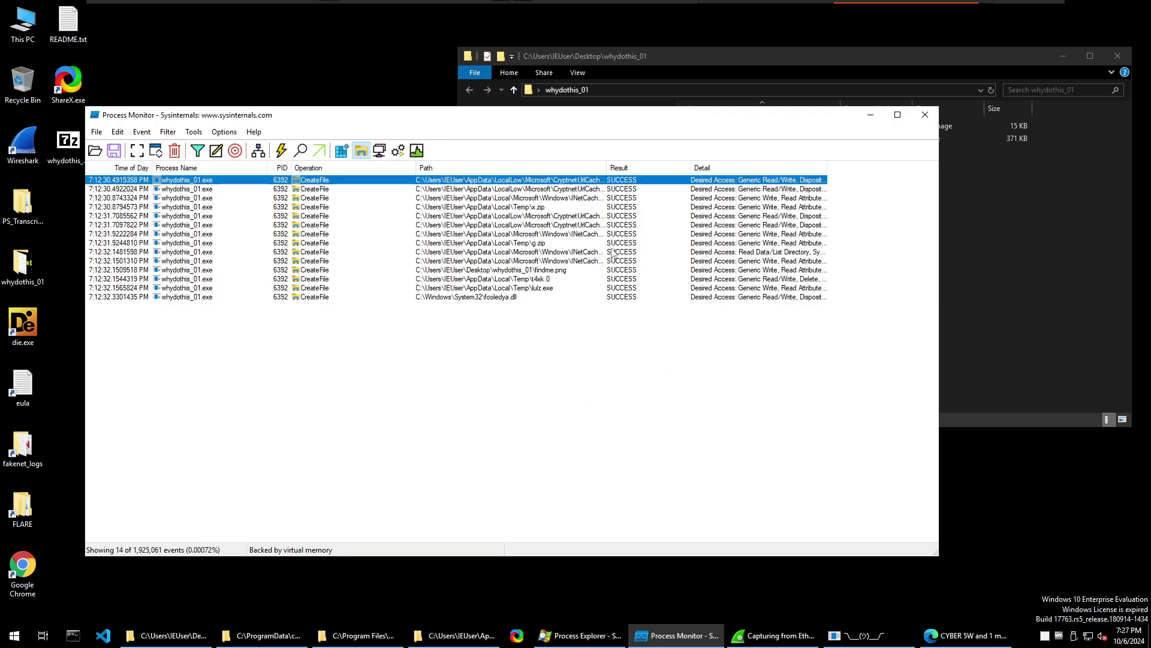
Maximize the event window and resize the Process Name, Operation and Path columns so the full file paths fit
drag(605, 168, 703, 170)
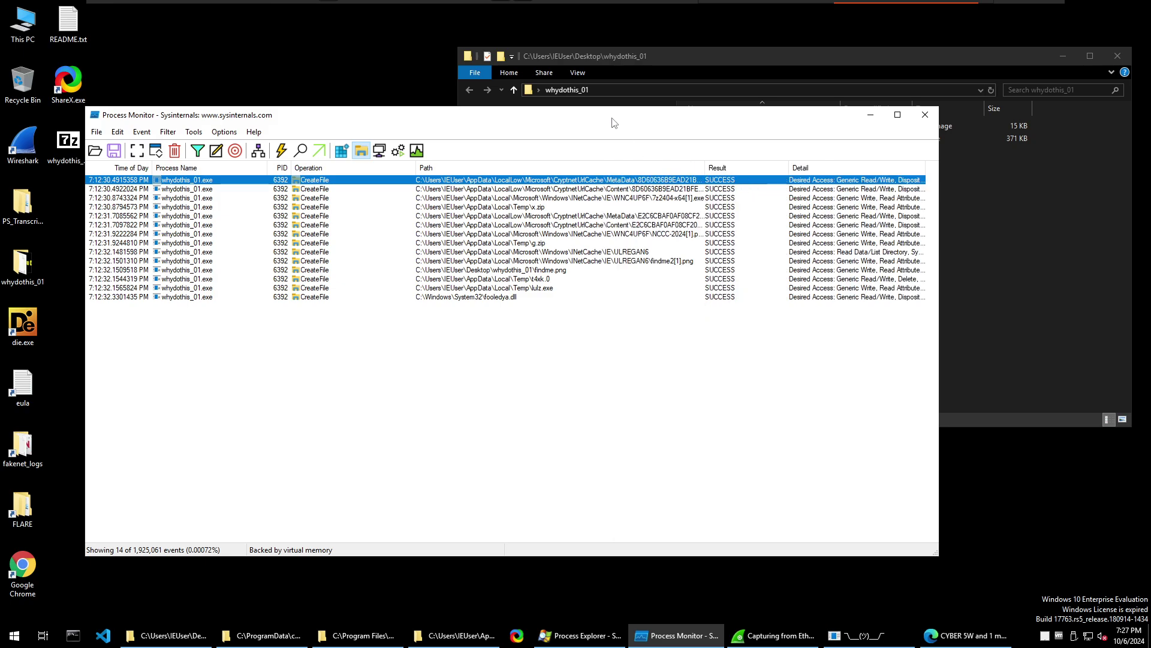
double_click(614, 122)
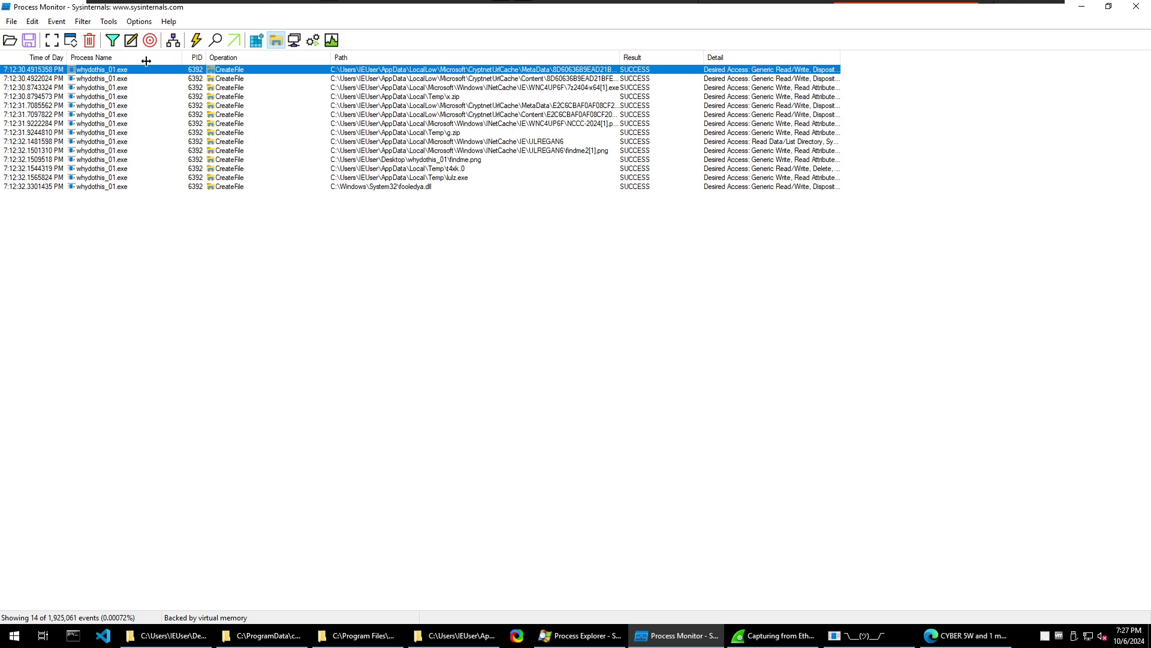
drag(146, 60, 115, 60)
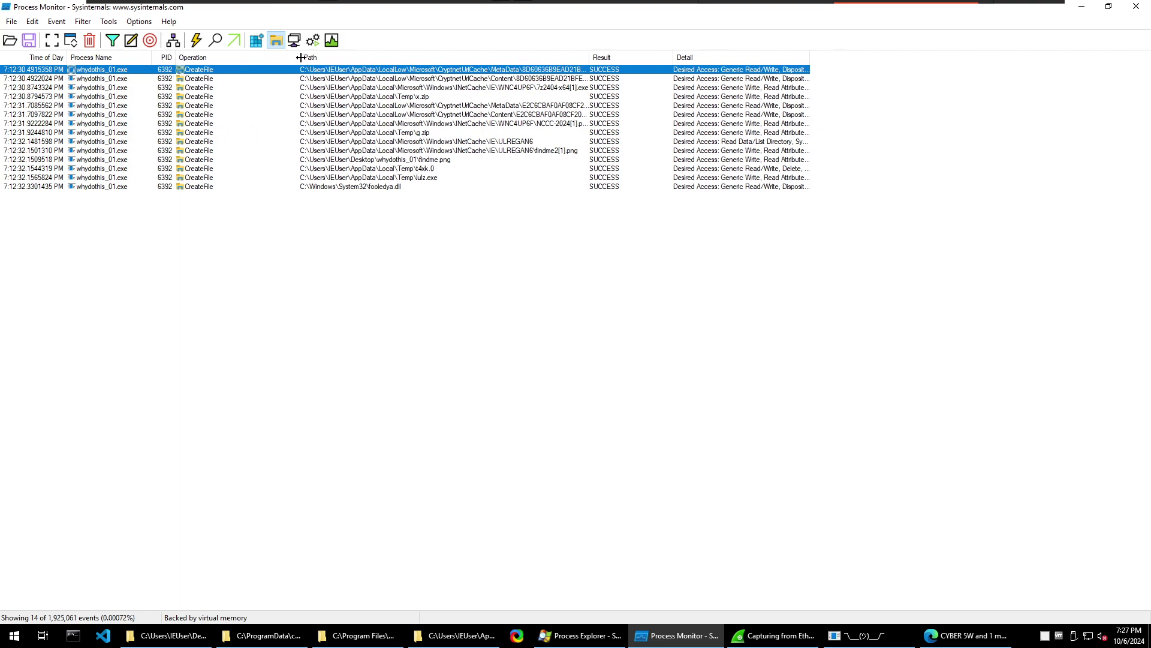
drag(300, 58, 231, 57)
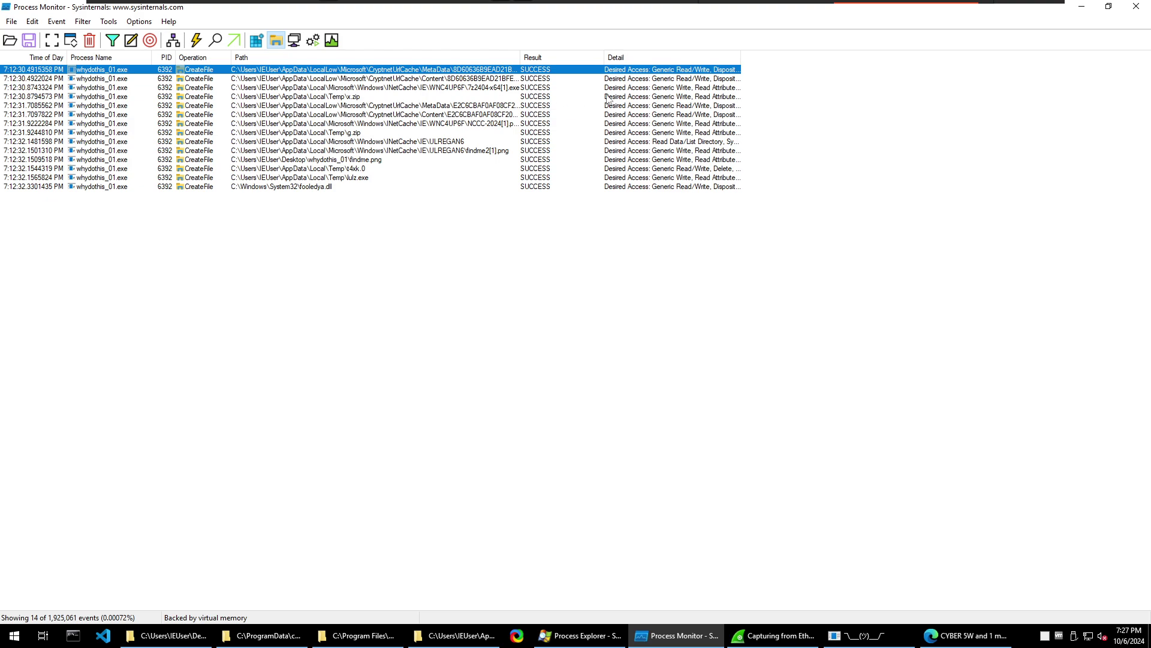
double_click(522, 57)
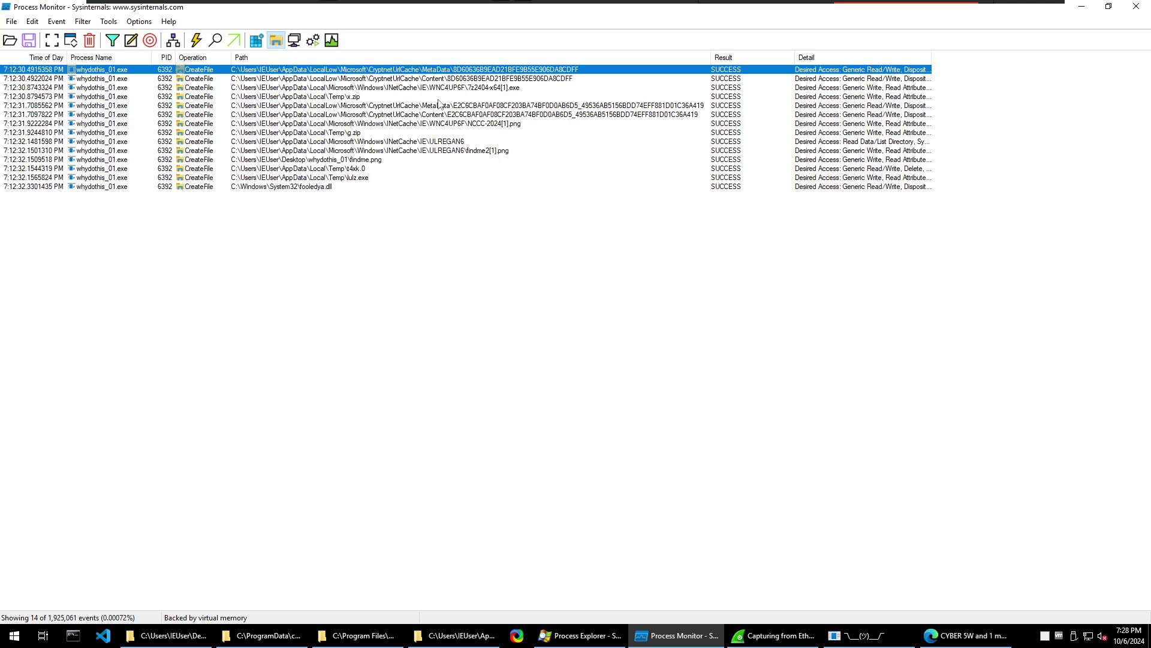
Jump from the CreateFile event for 7z2404-x64[1].exe to the file's location in the WNC4UP6F cache folder
click(482, 88)
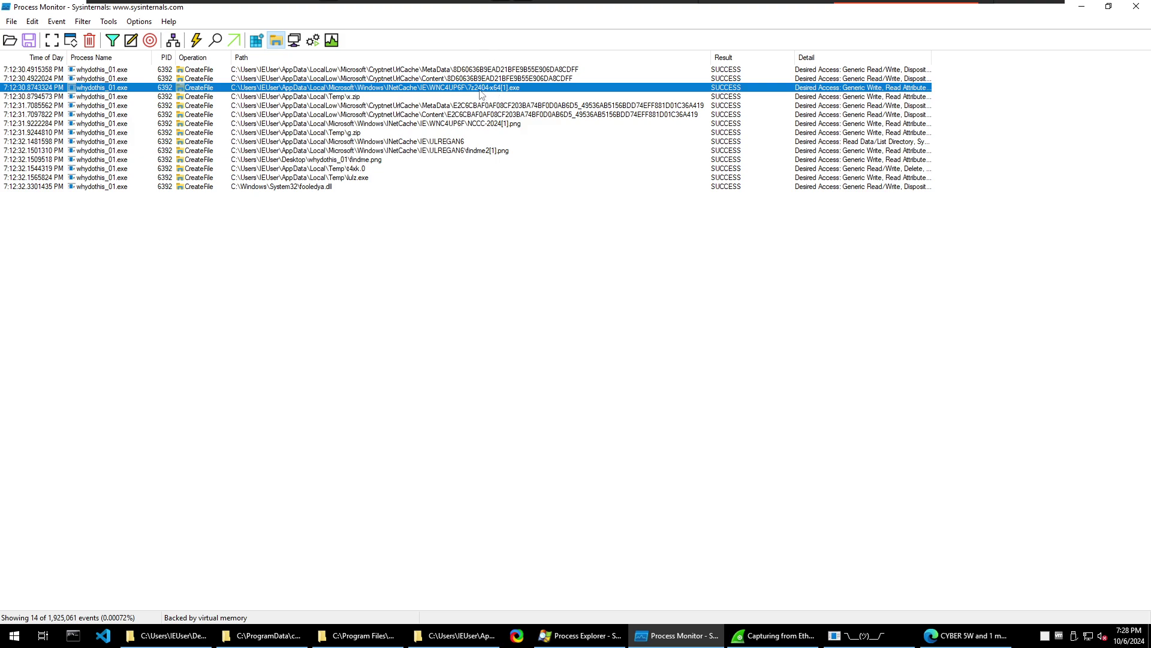
right_click(480, 94)
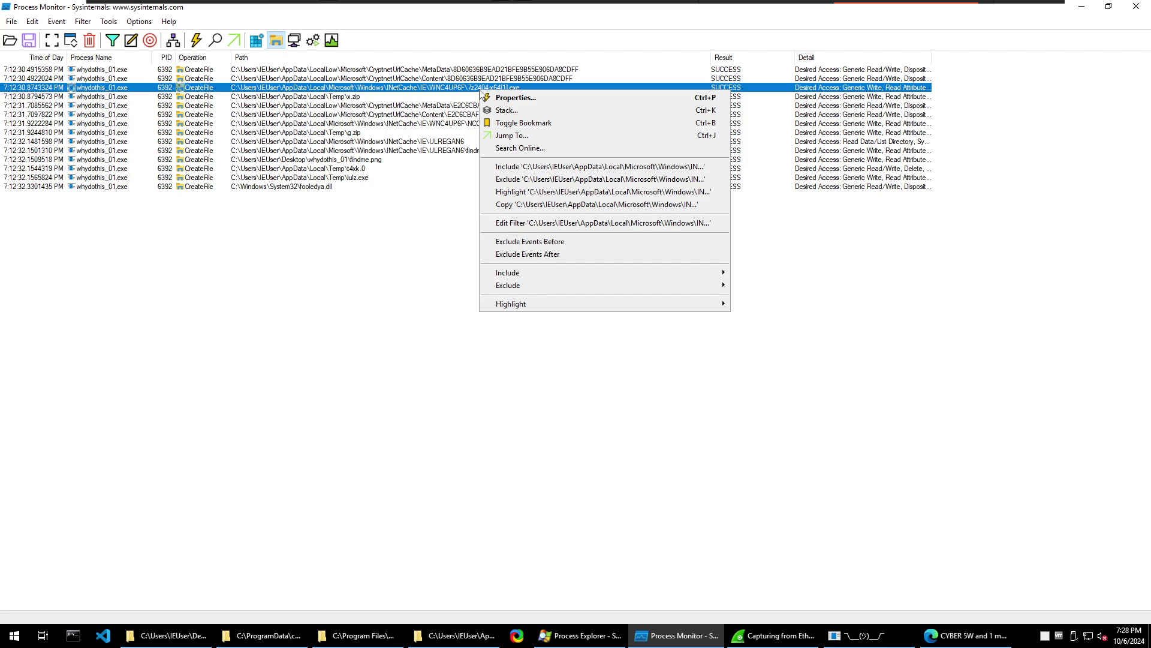
click(510, 135)
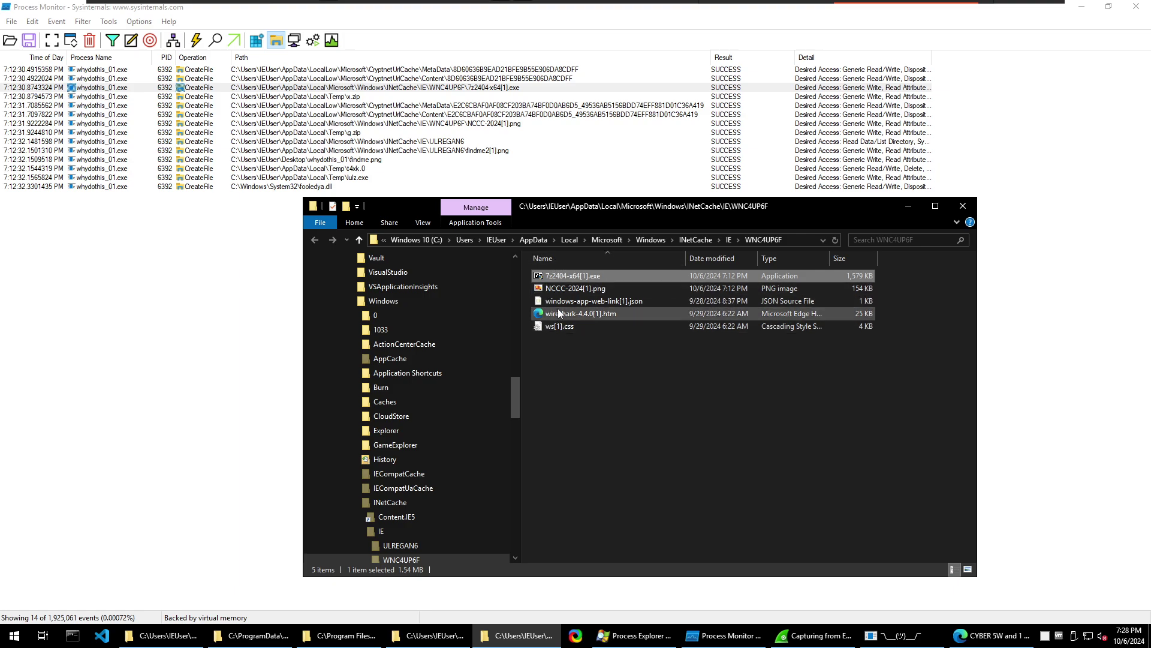
Compute the SHA-1 checksum of 7z2404-x64[1].exe, then dismiss the result and minimize the folder window
right_click(580, 277)
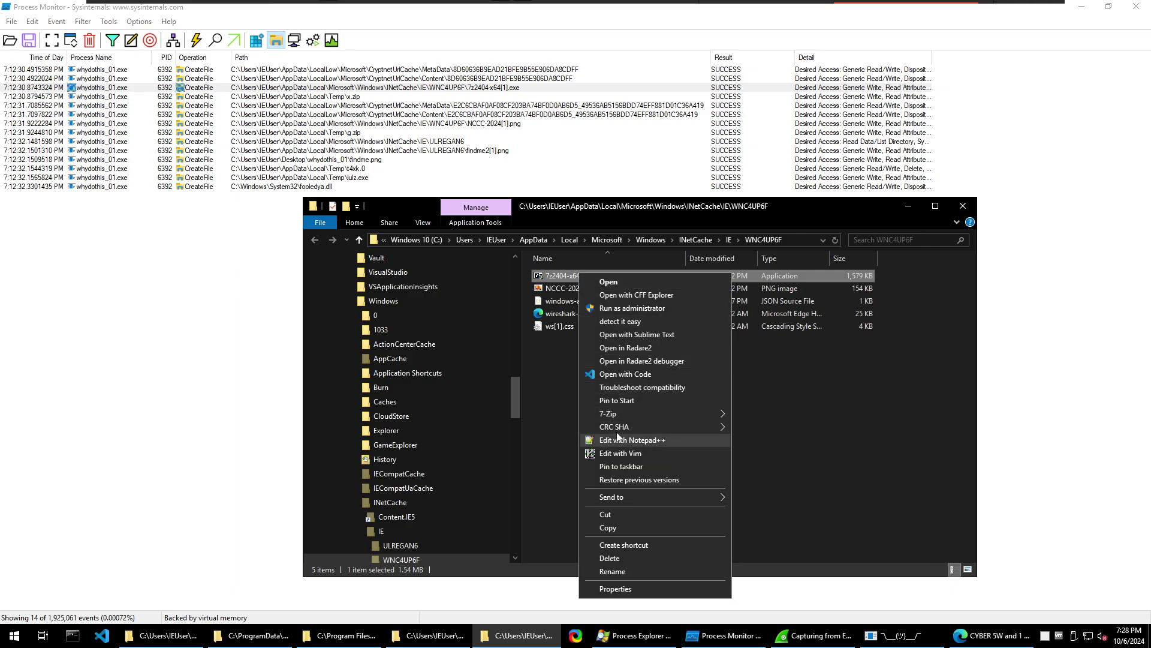
mouse_move(617, 433)
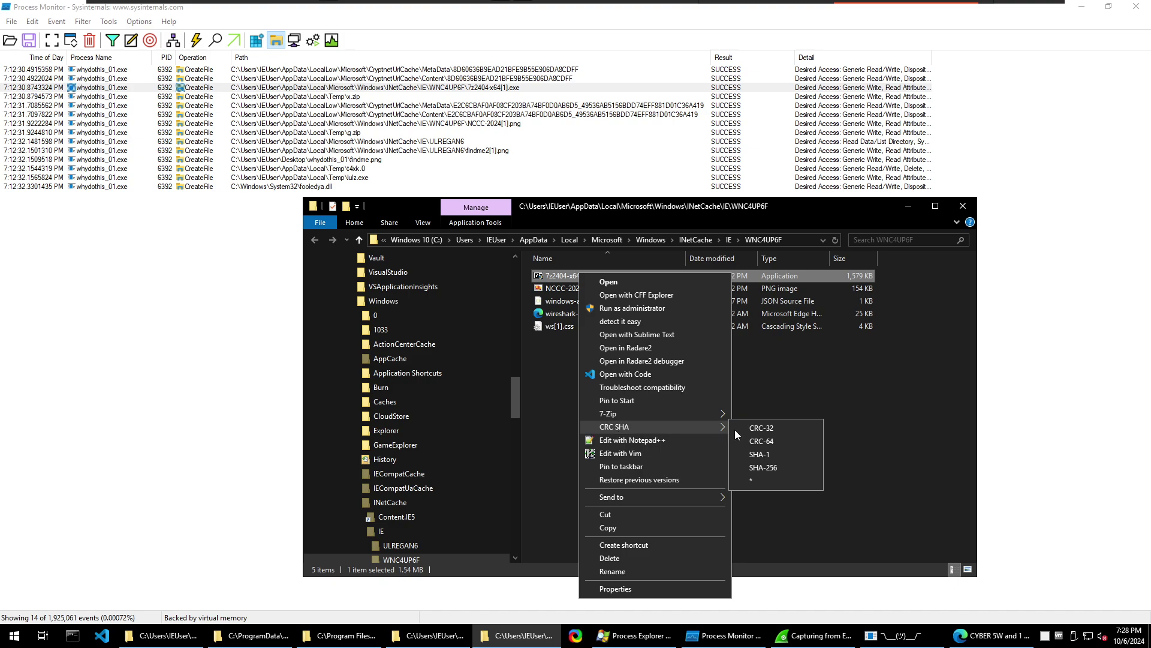
click(760, 454)
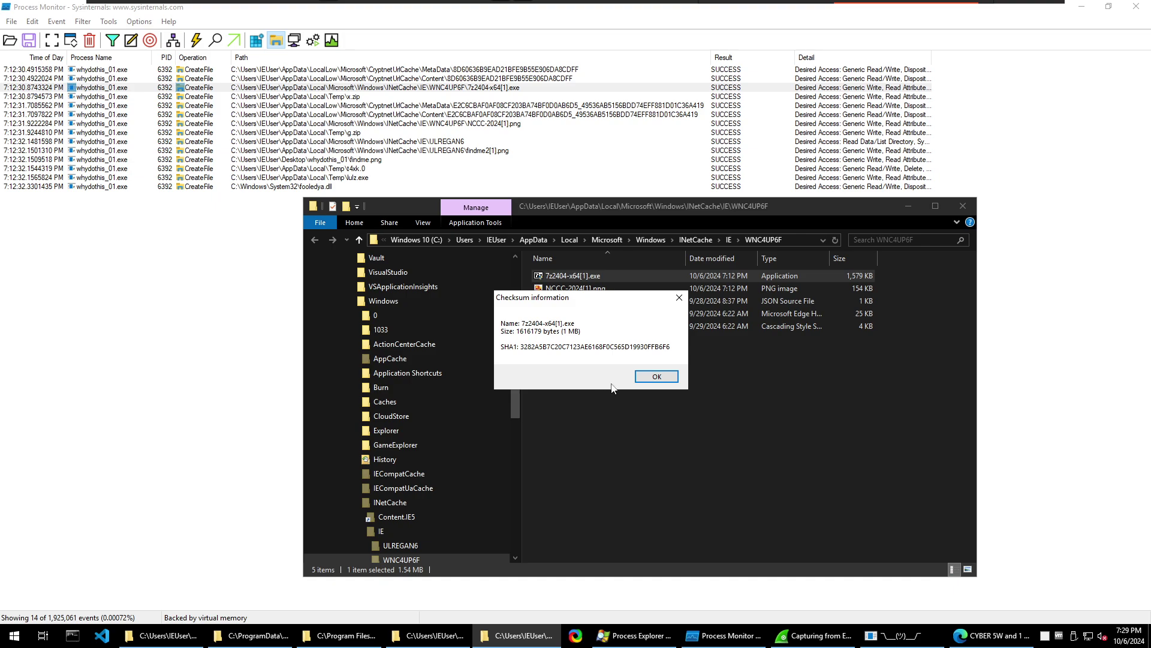
click(660, 377)
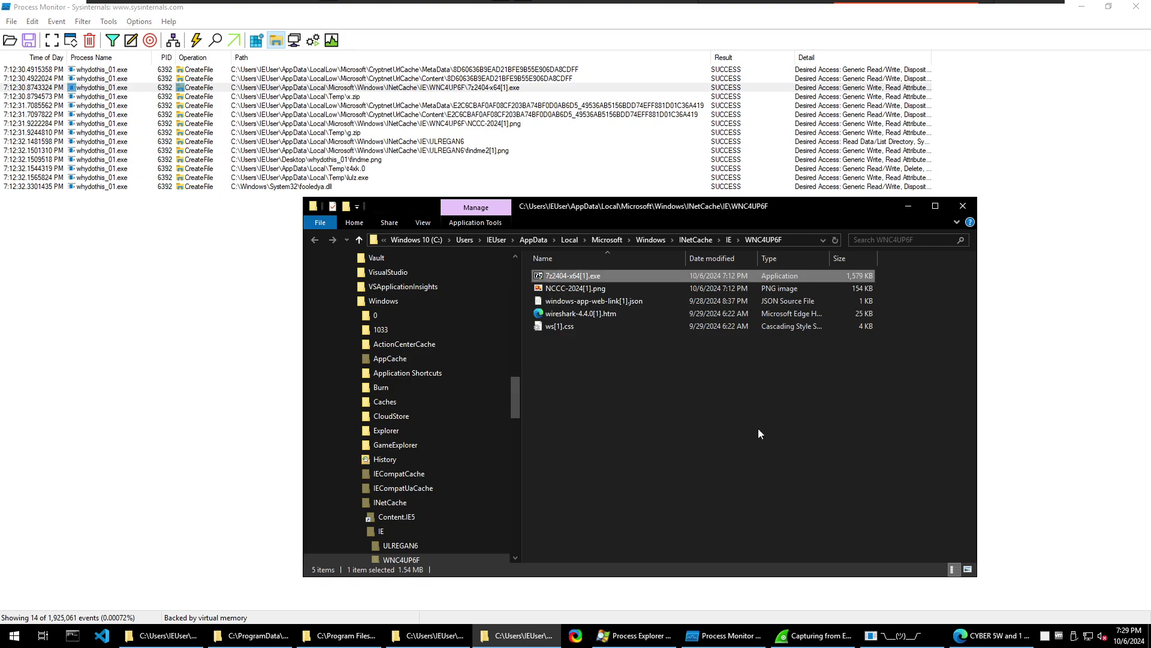
click(912, 209)
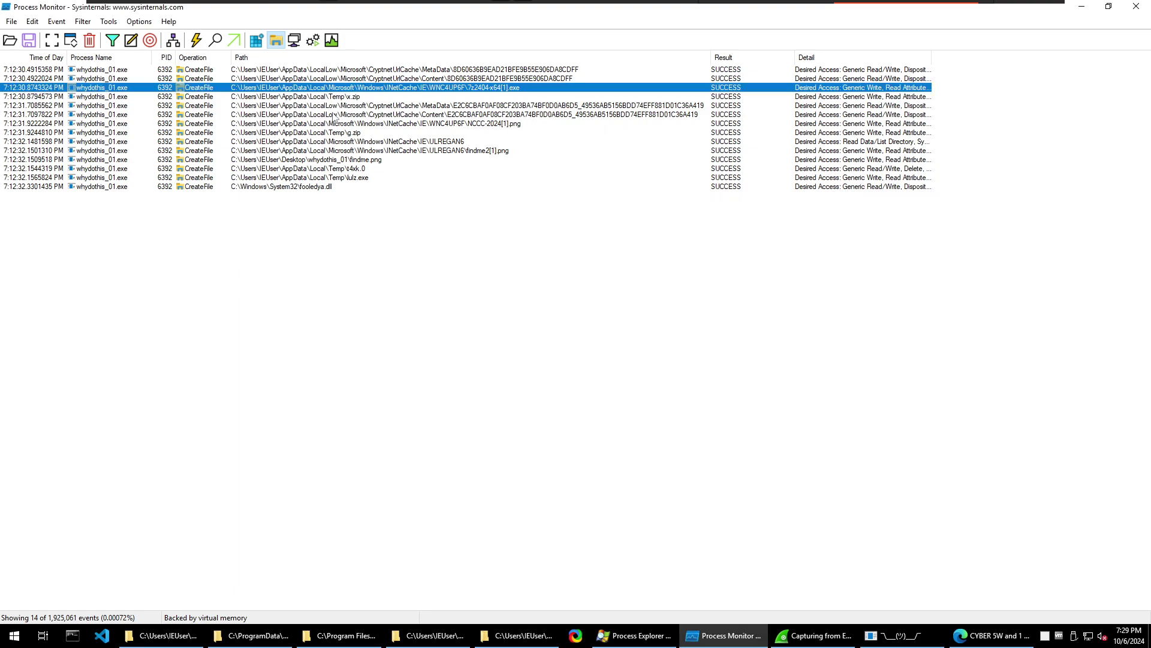
Jump from the CreateFile event for x.zip to the file's location in the Temp folder
click(352, 98)
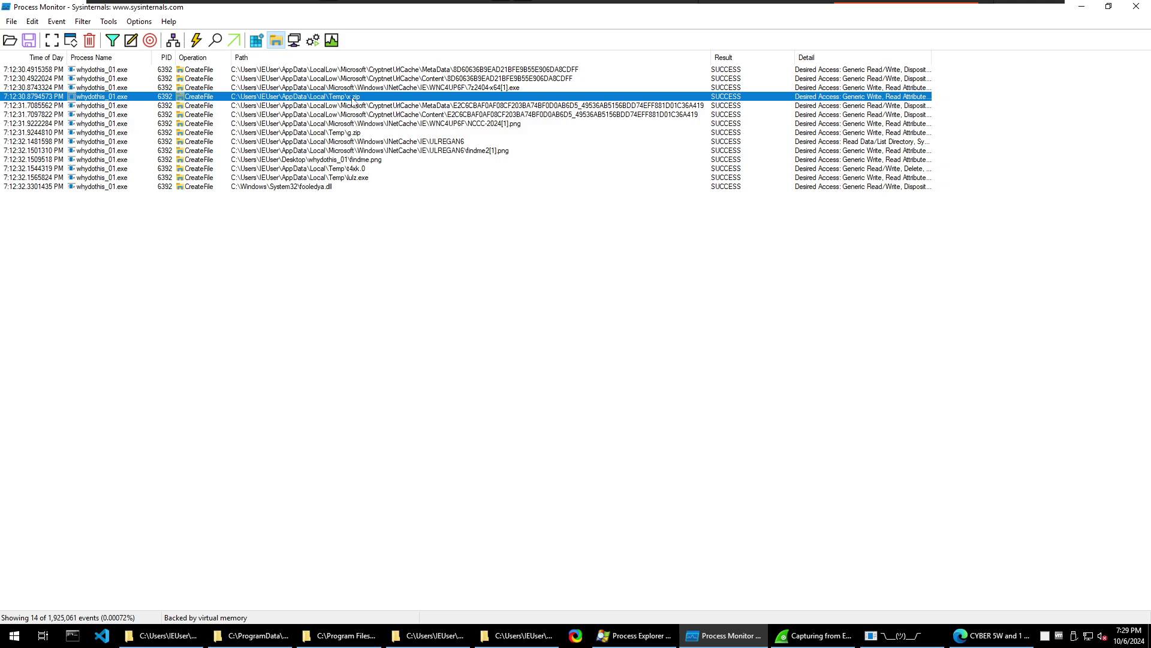
right_click(352, 99)
click(384, 146)
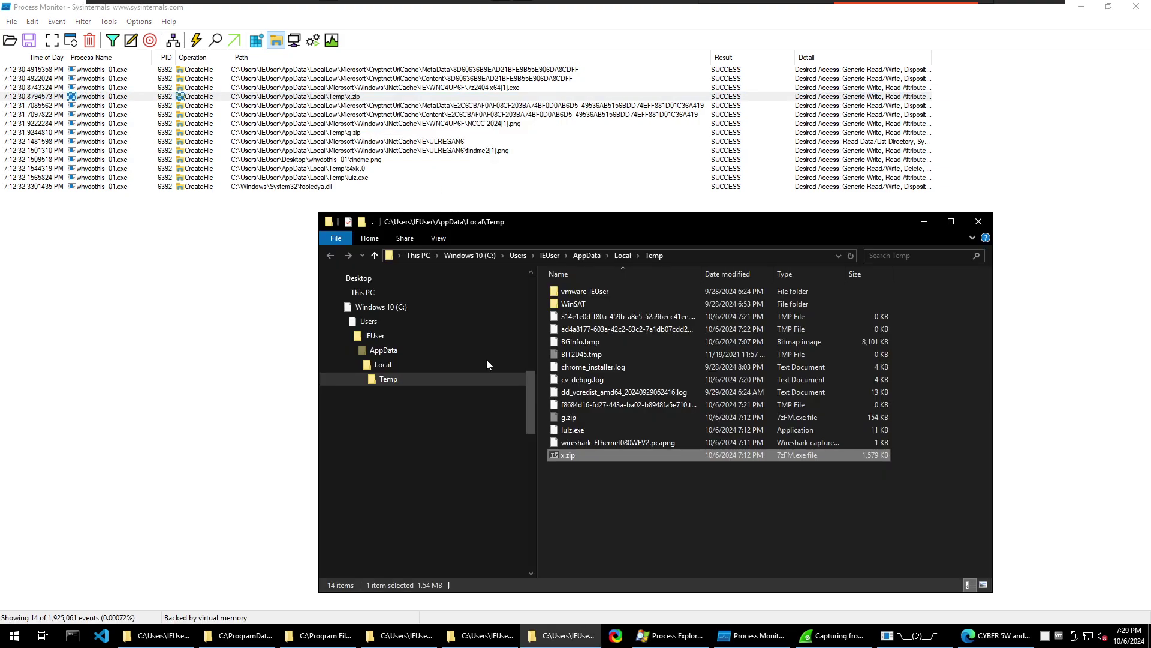
Extract x.zip with 7-Zip into its own x folder and open that folder to see the extracted files
right_click(571, 456)
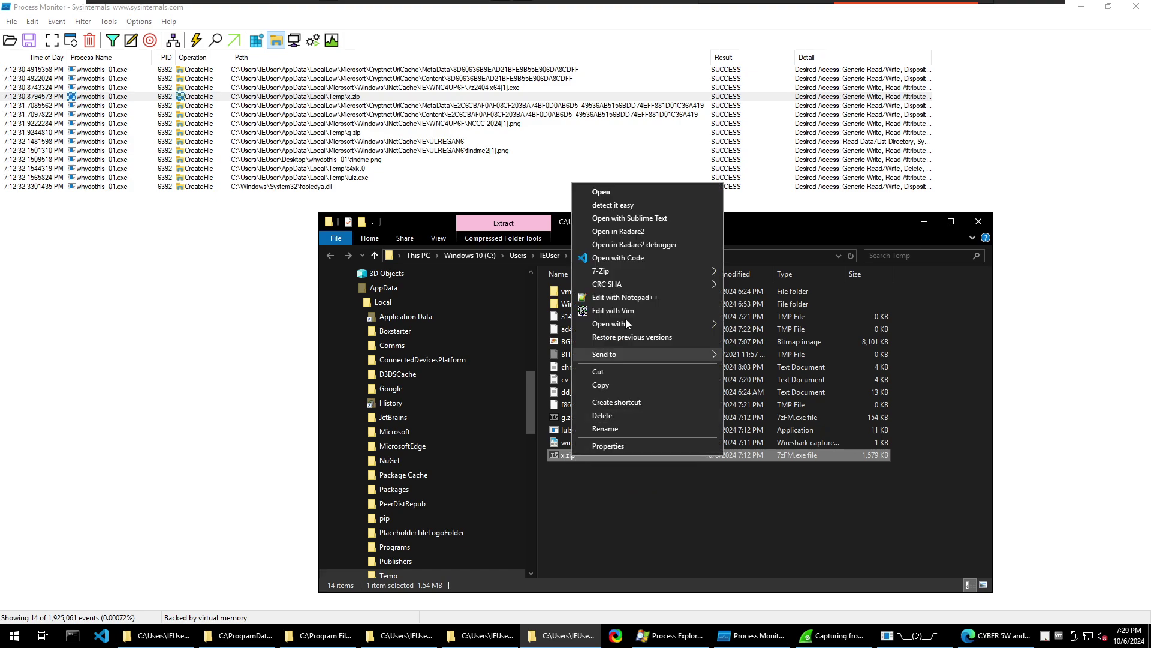
mouse_move(677, 270)
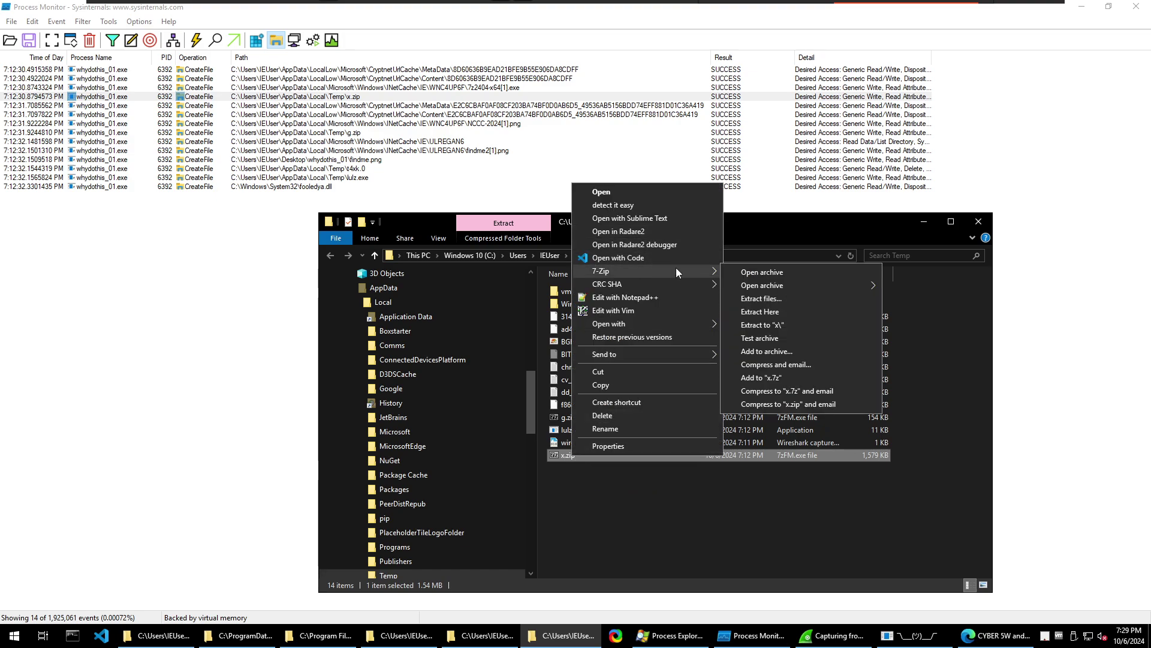
click(764, 325)
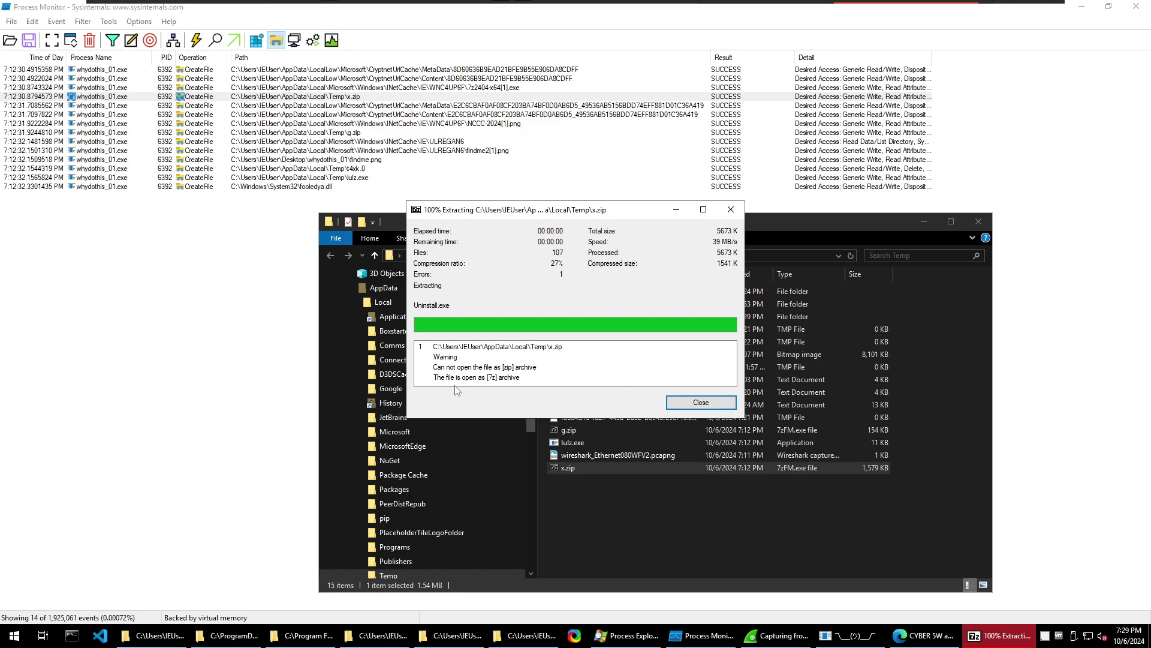
click(689, 401)
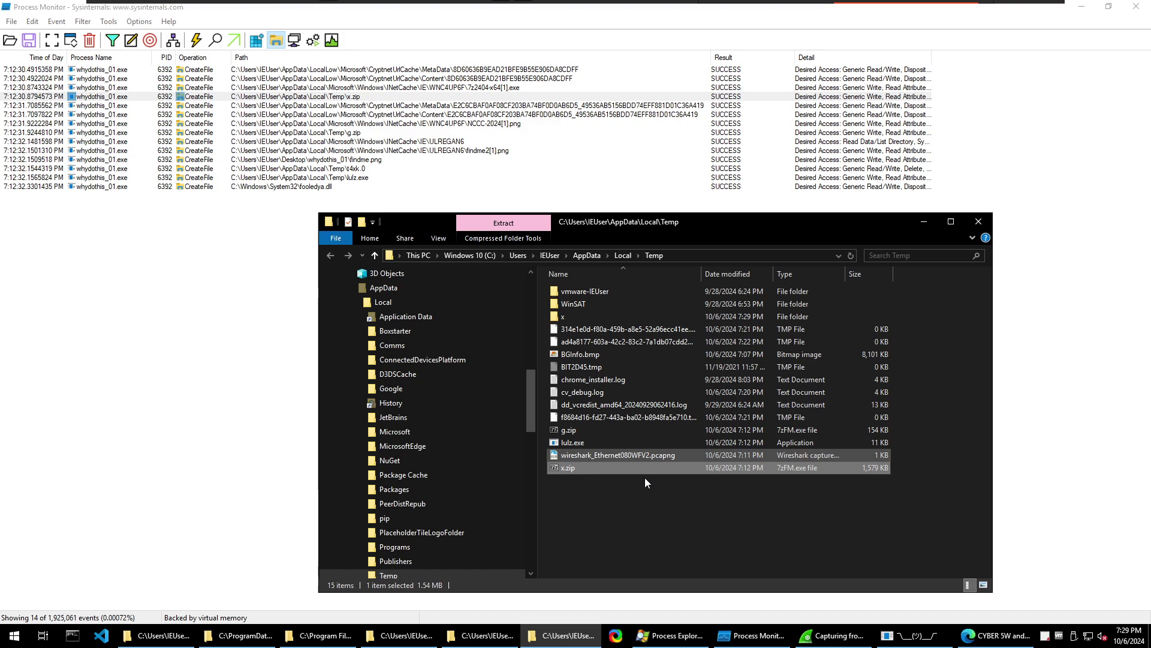
double_click(567, 316)
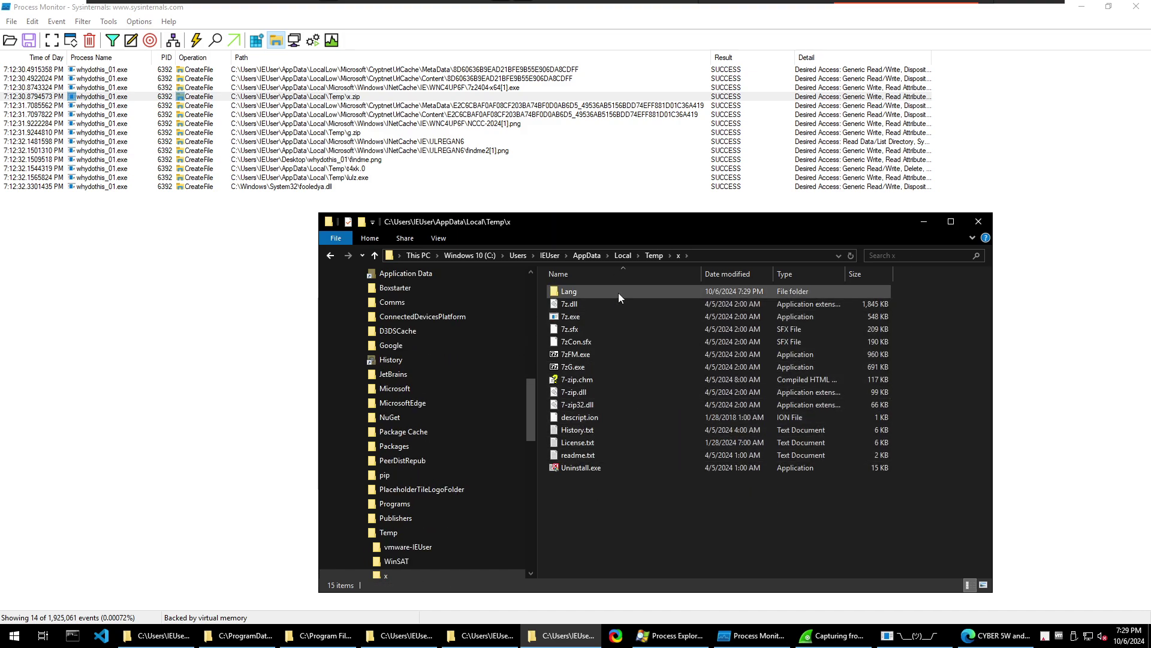
Return to the Temp folder and compute the SHA-1 checksum of x.zip
click(623, 255)
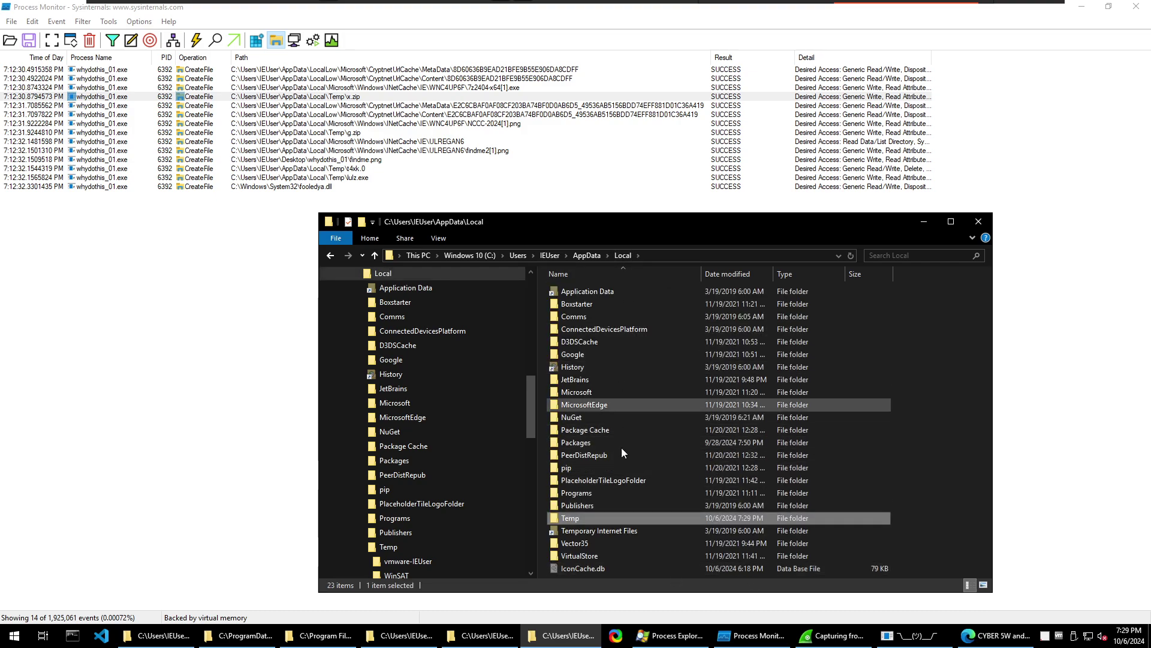
double_click(570, 520)
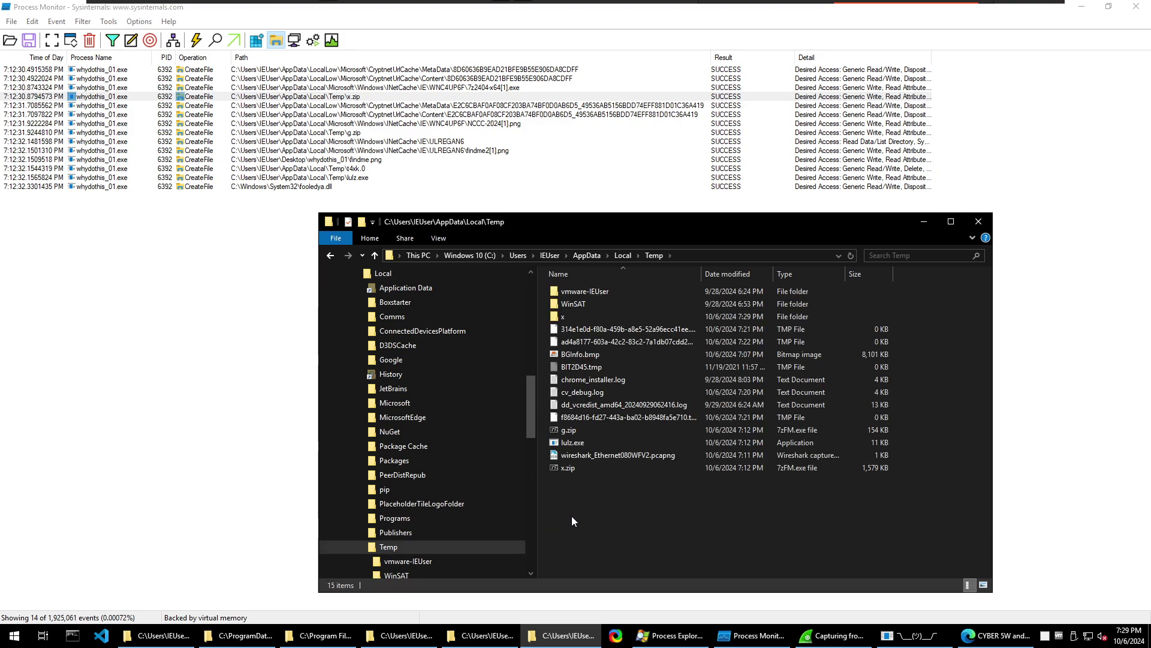
right_click(570, 473)
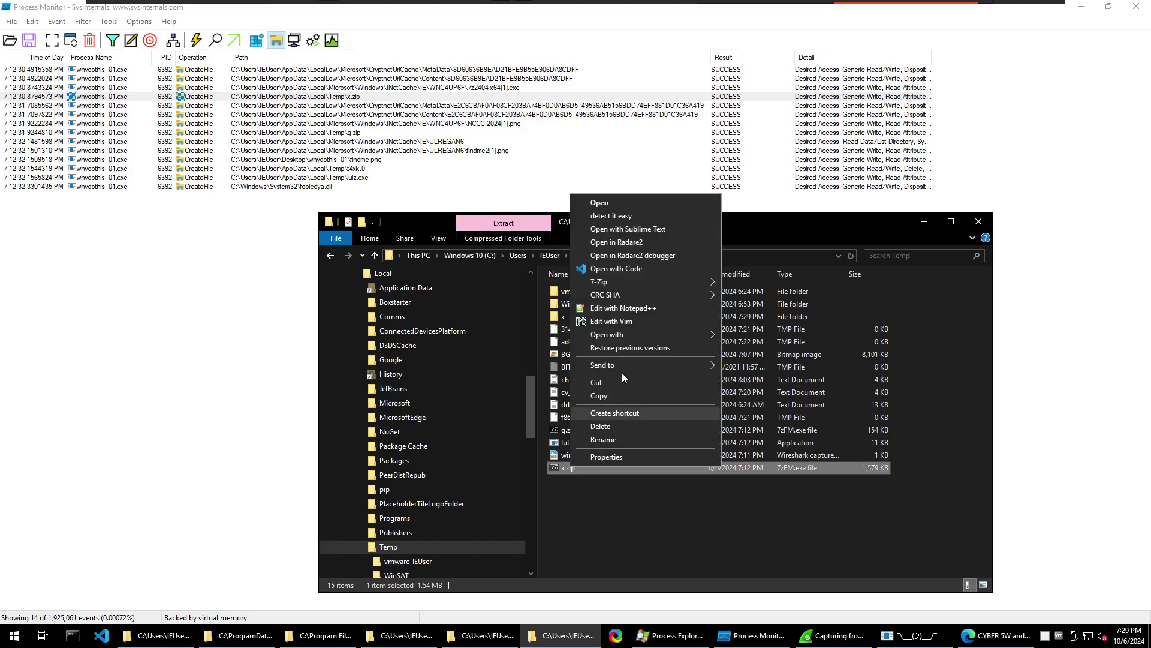
mouse_move(678, 282)
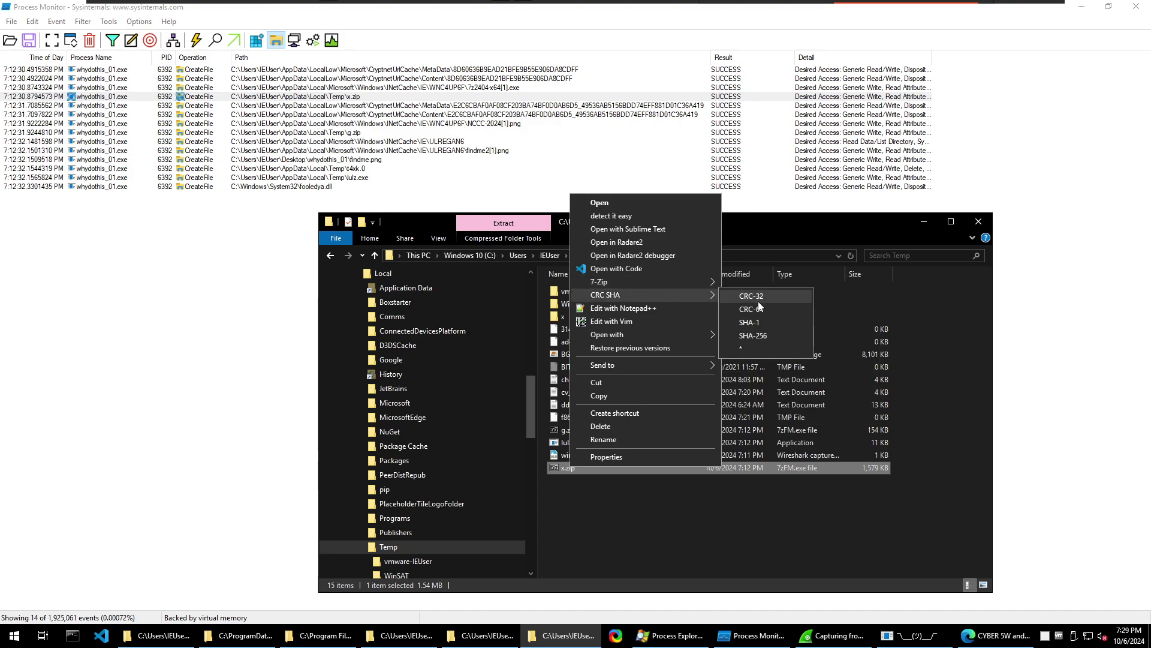
click(749, 323)
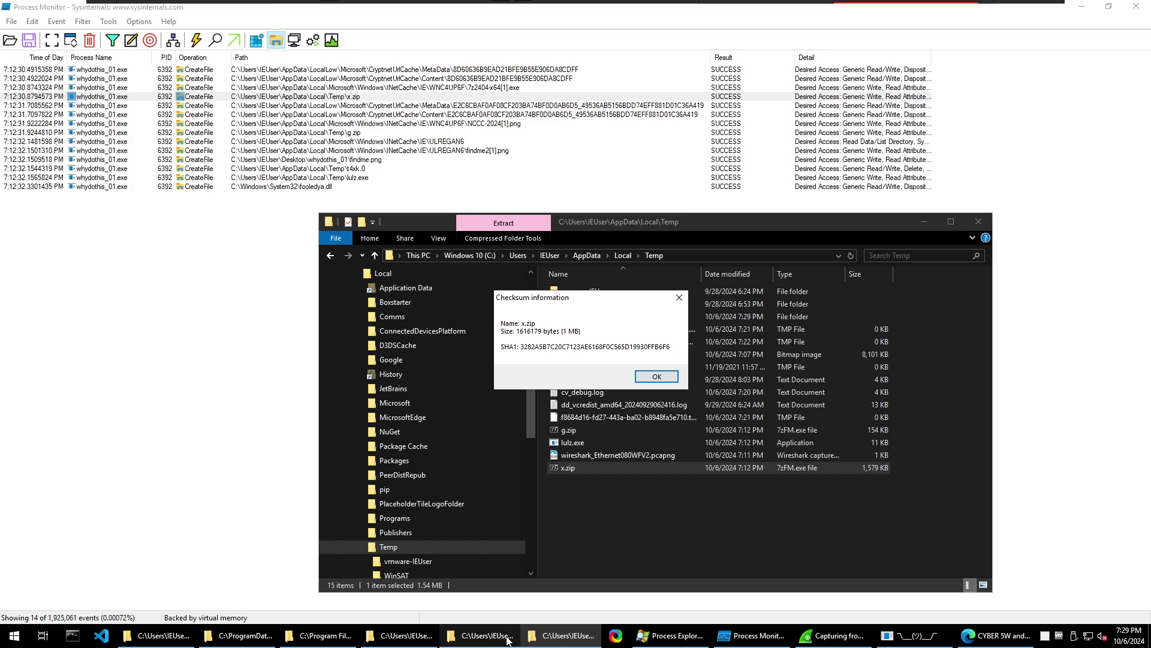
Return to the WNC4UP6F cache folder and compute the SHA-1 checksum of 7z2404-x64[1].exe
click(487, 635)
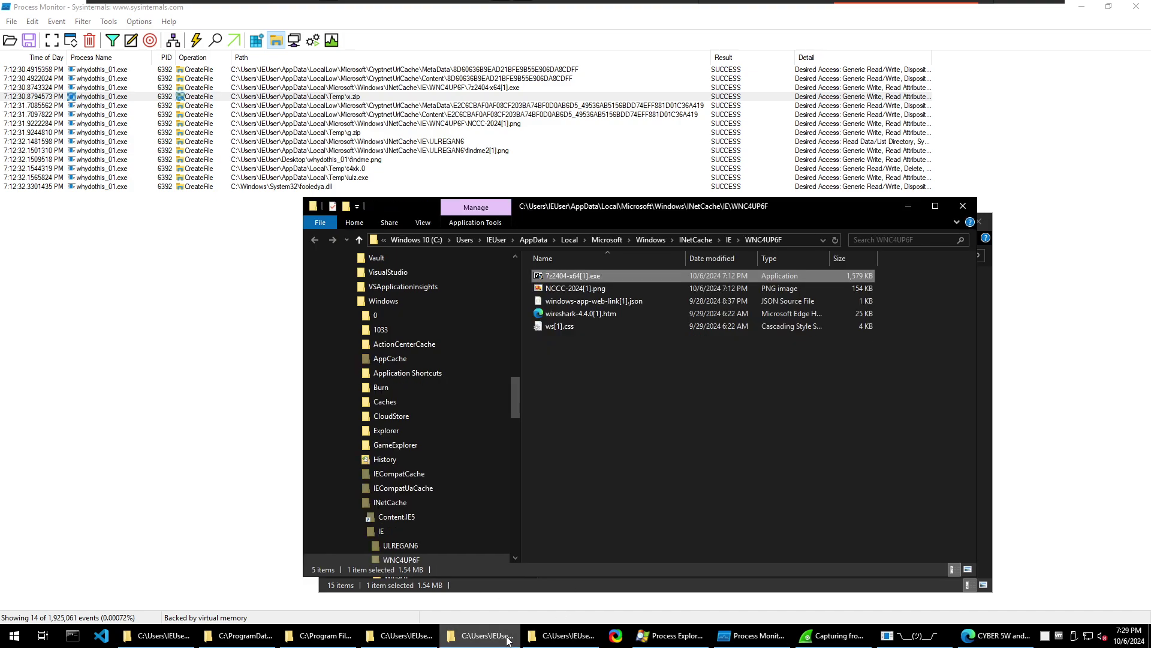
right_click(585, 279)
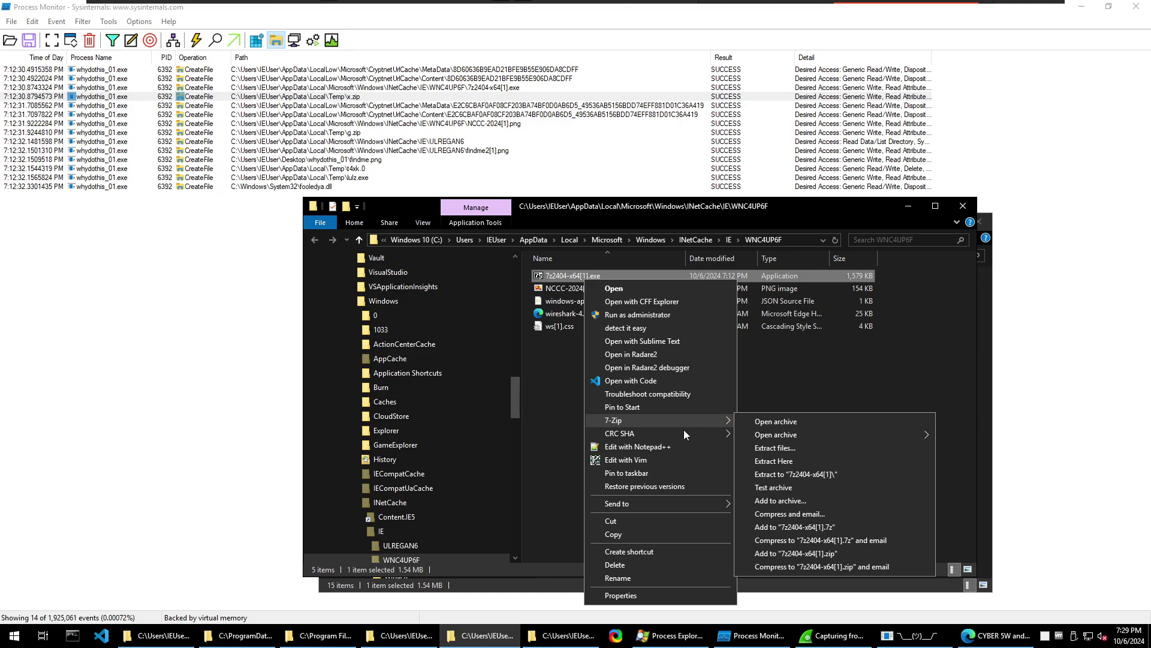
mouse_move(715, 437)
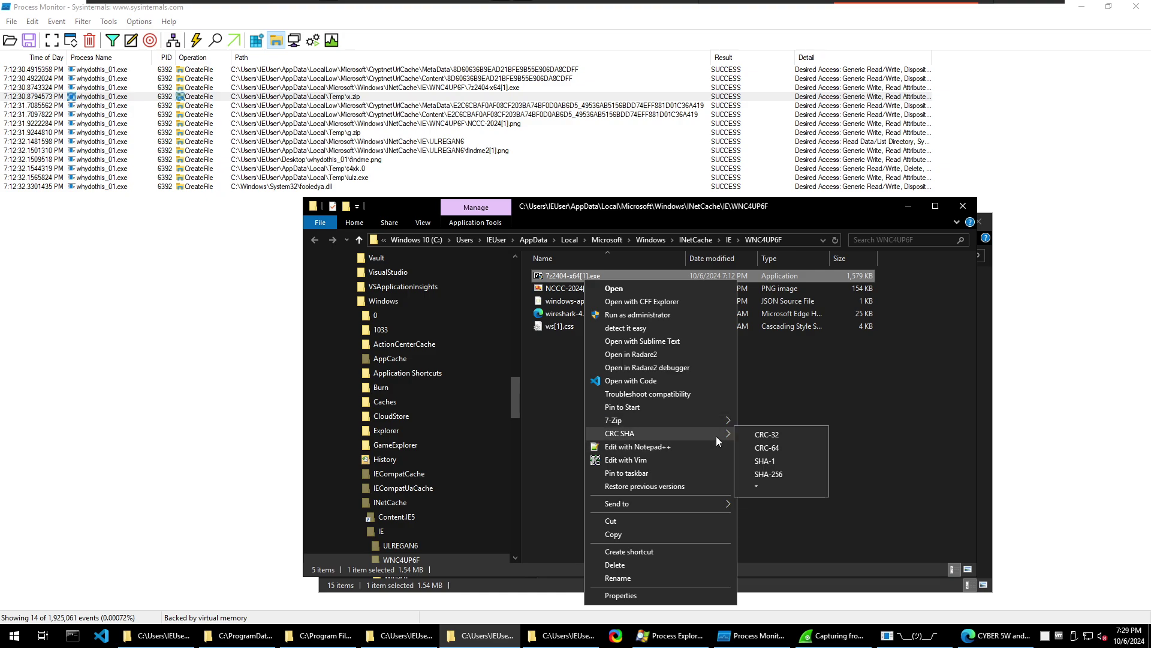
click(815, 461)
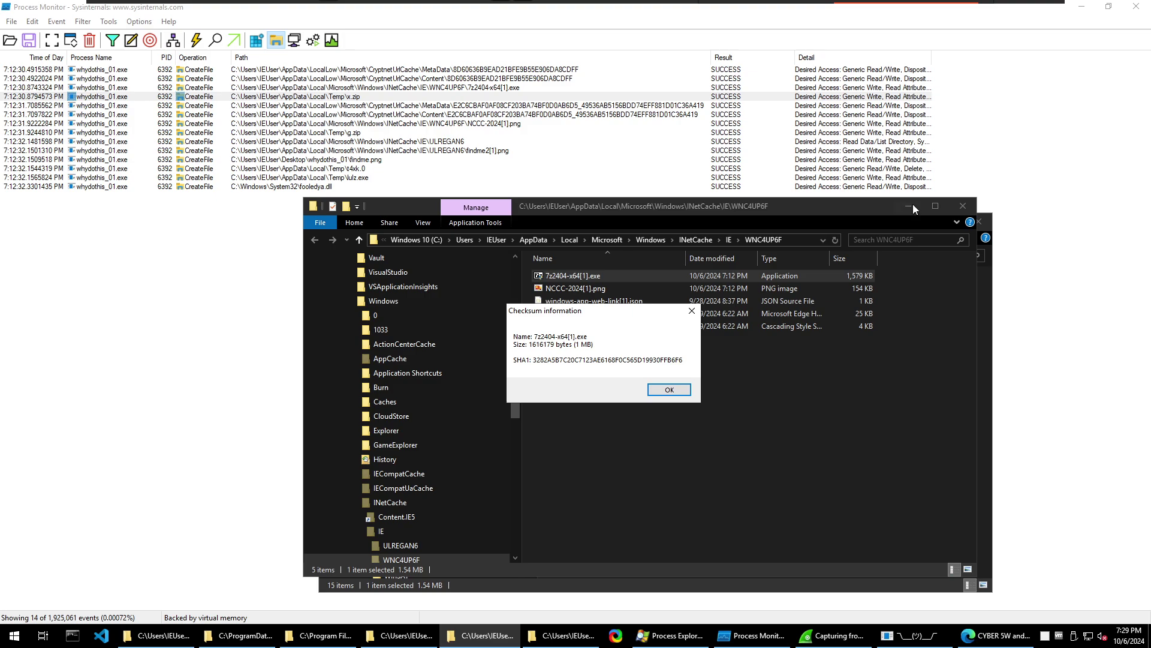
Place the 7z2404-x64[1].exe checksum below the x.zip one to compare them, then dismiss both results and minimize the folder windows
click(913, 204)
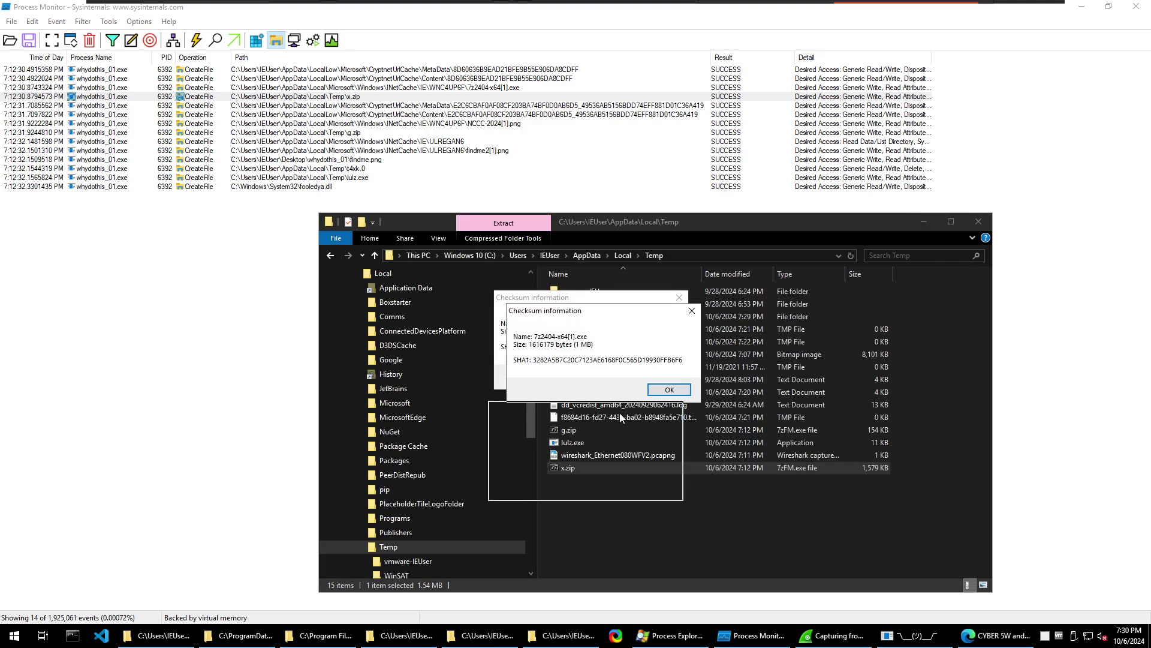
drag(620, 418, 620, 419)
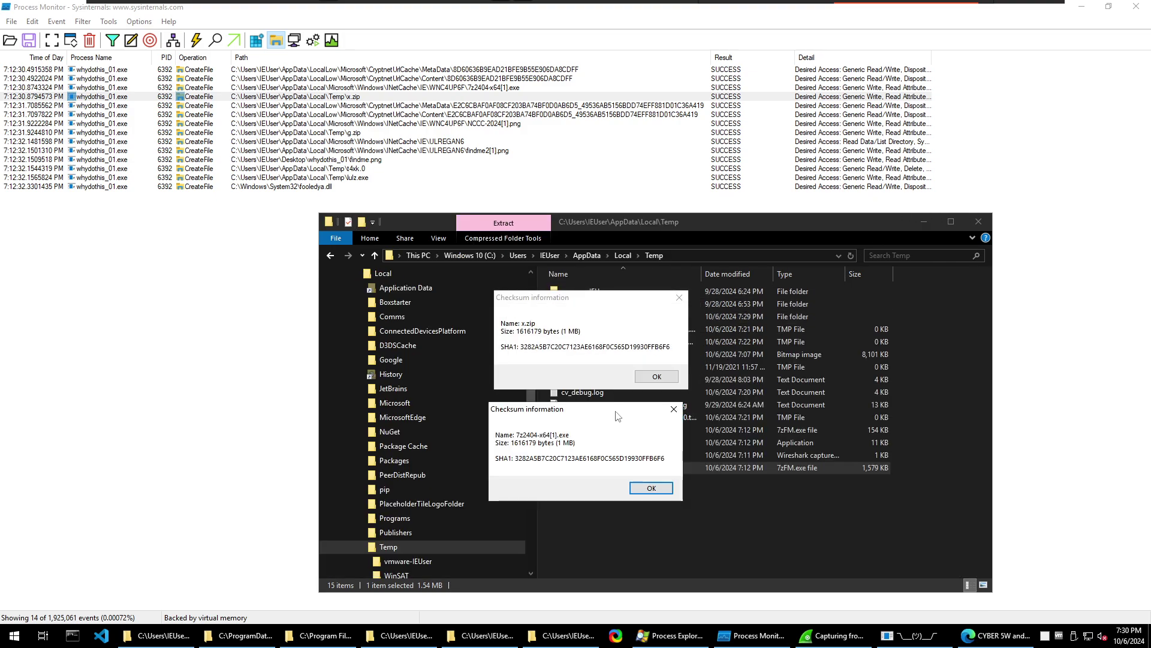
click(652, 490)
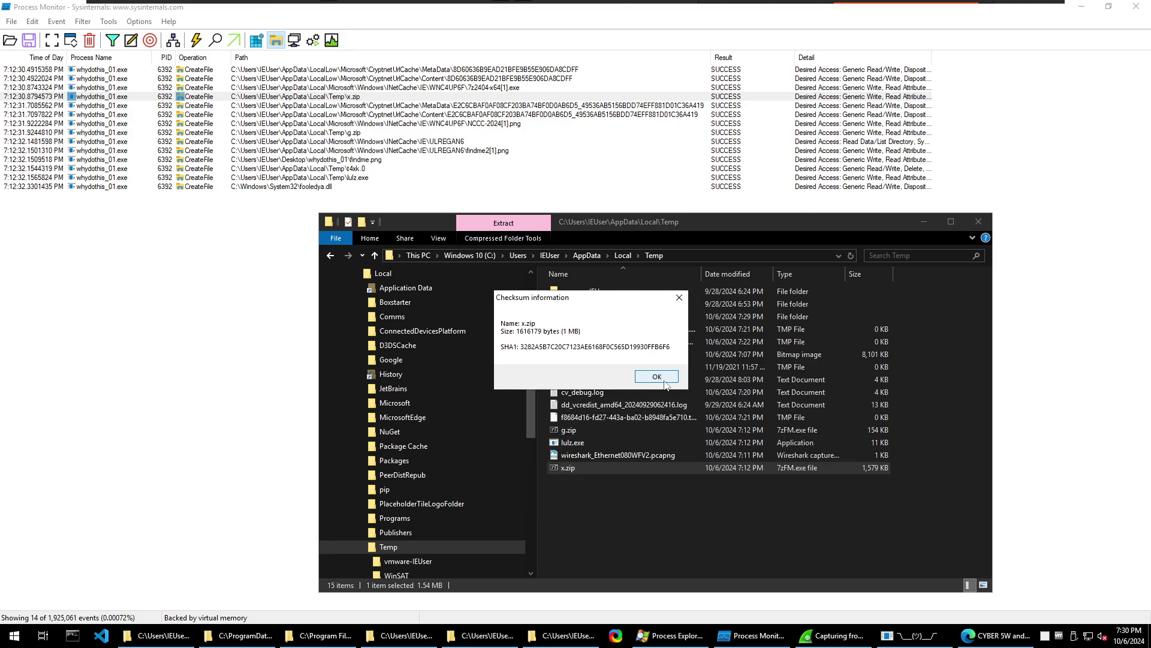
click(657, 377)
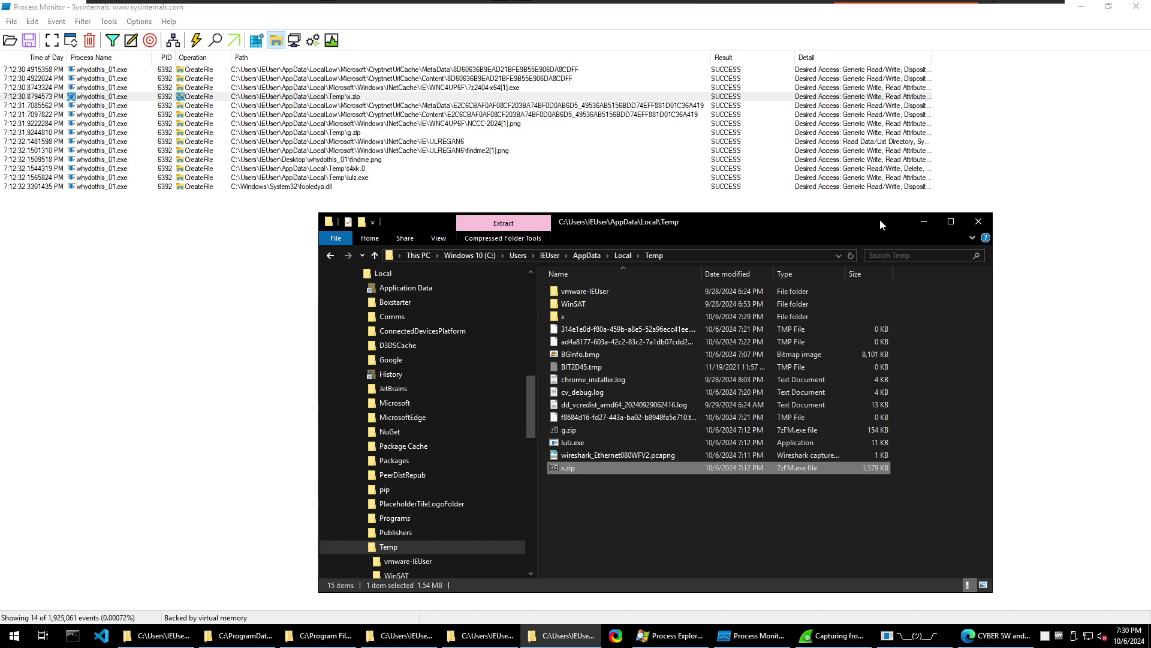
click(924, 226)
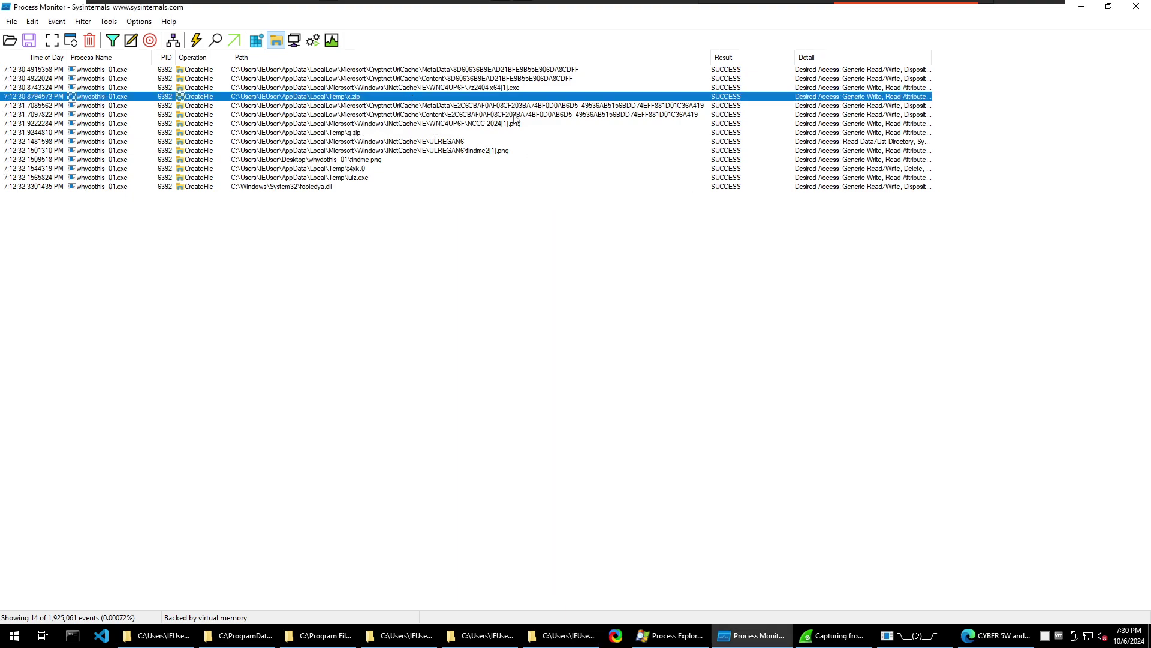
Jump from the NCCC-2024[1].png event to its file, view the image, then close the viewer and the folder window
right_click(464, 124)
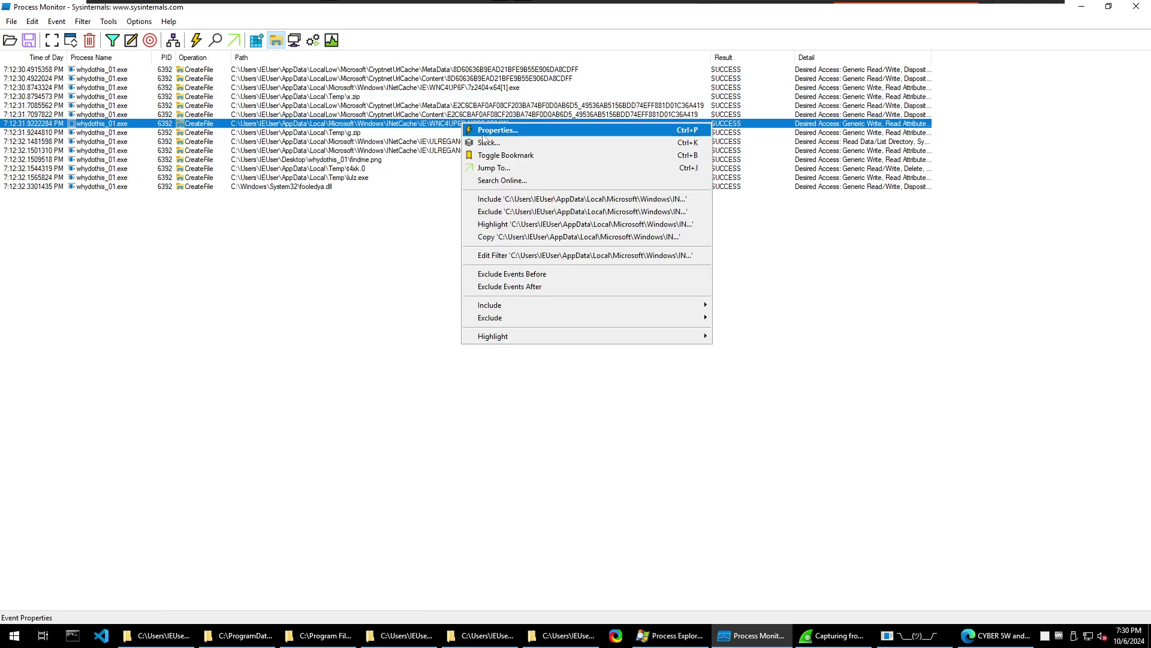
click(494, 167)
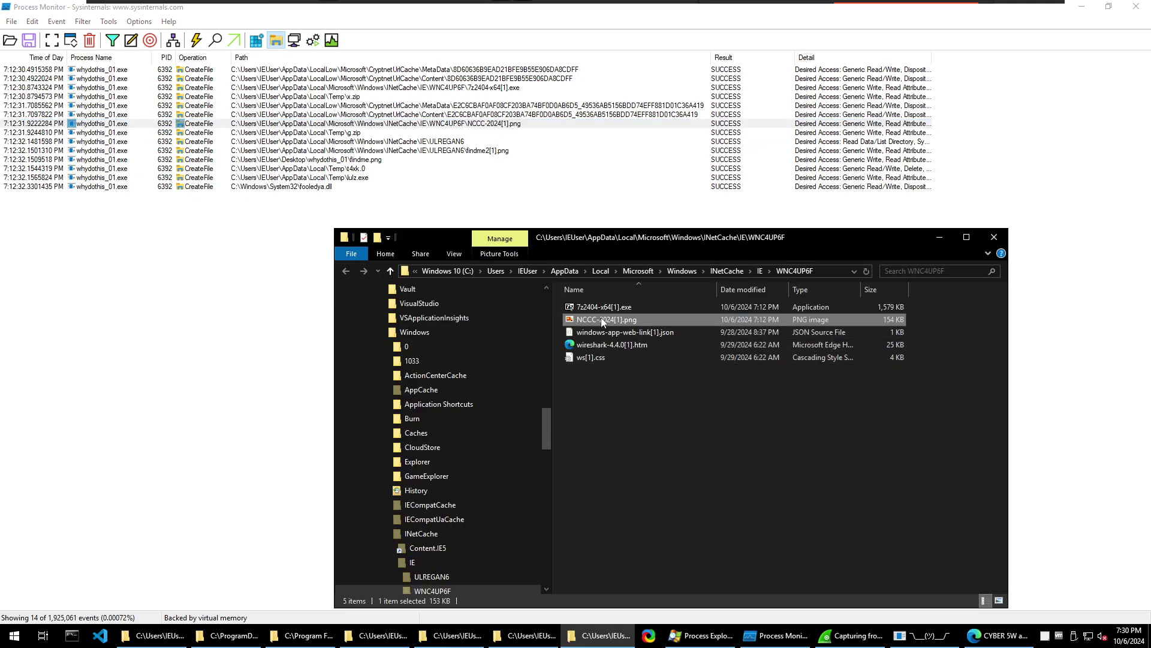
double_click(603, 322)
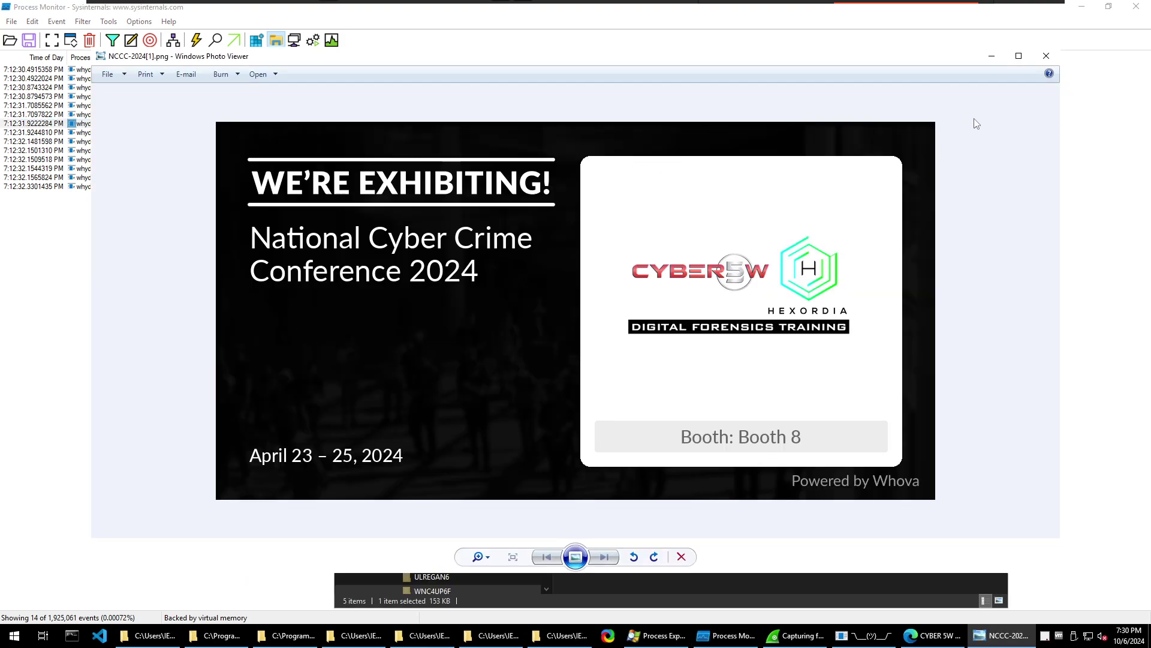
click(1047, 55)
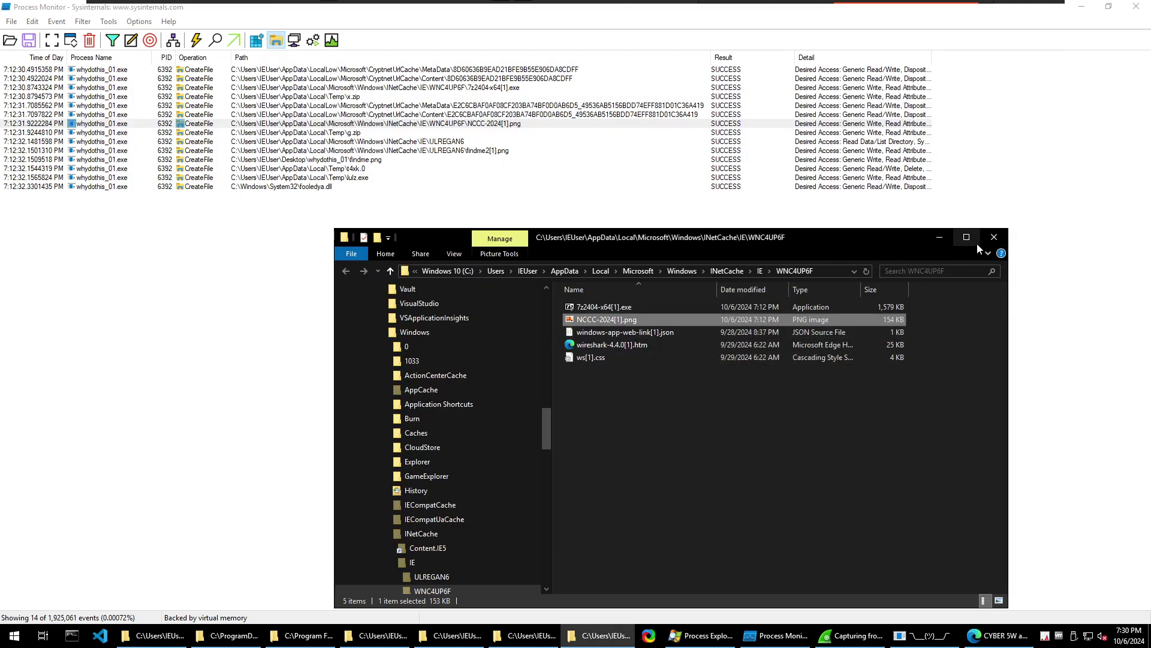
click(993, 238)
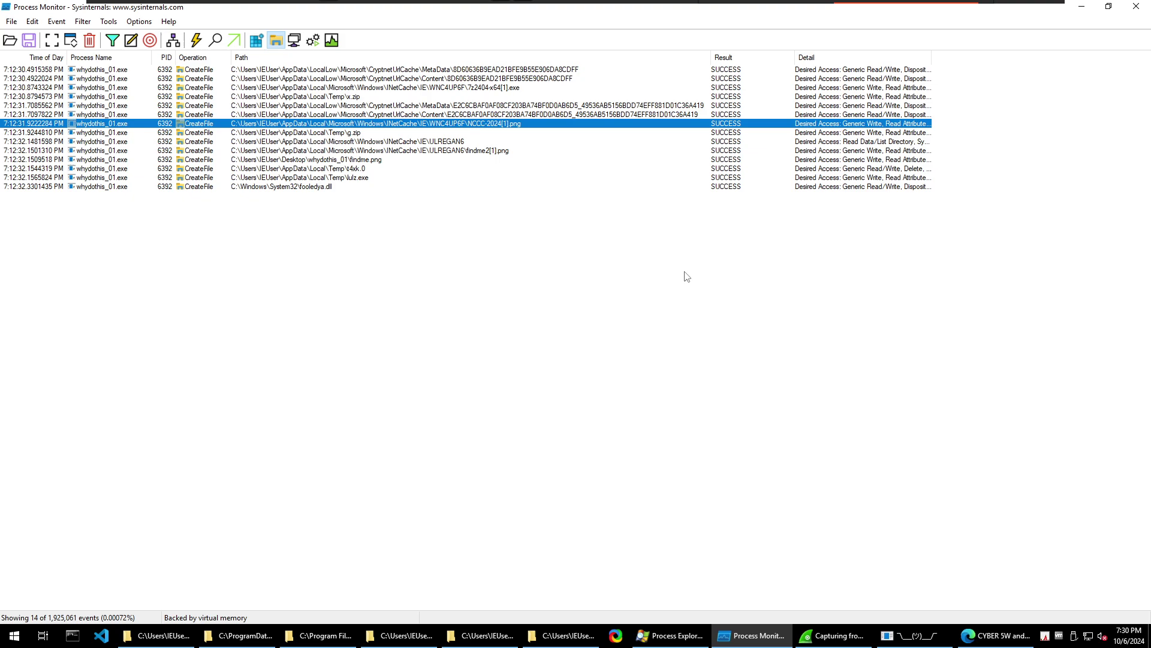
Jump from the CreateFile event for g.zip to the file's location in the Temp folder
click(347, 133)
right_click(350, 132)
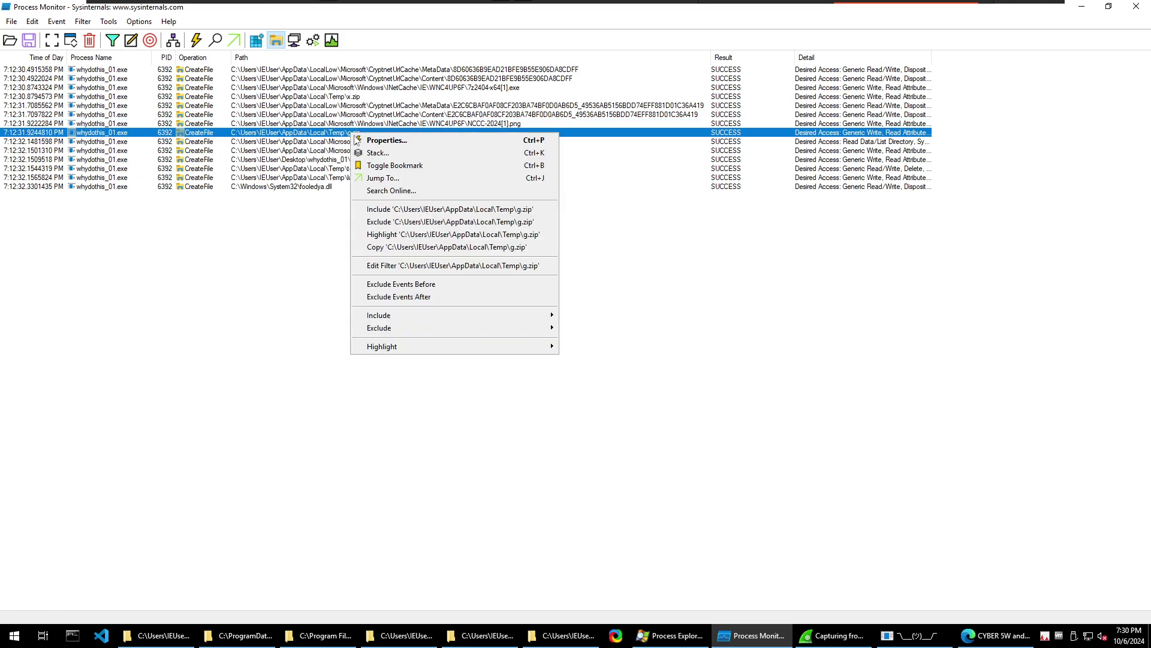
click(401, 178)
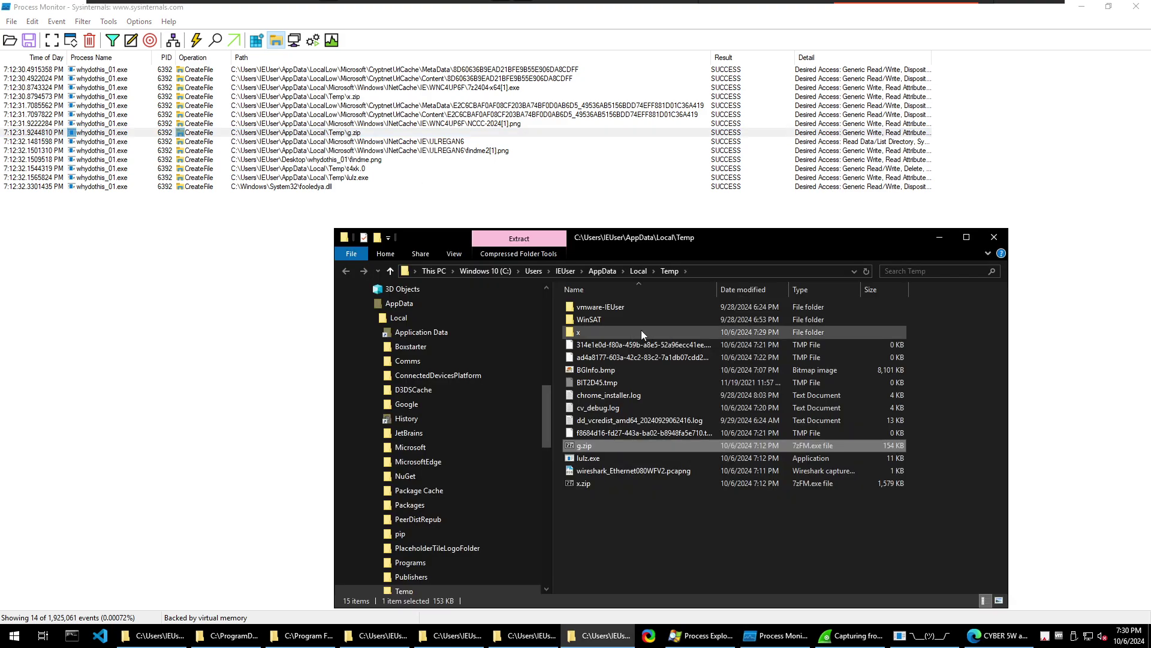
Try to extract g.zip with 7-Zip, then close the extraction report and deselect the file
right_click(584, 449)
mouse_move(689, 265)
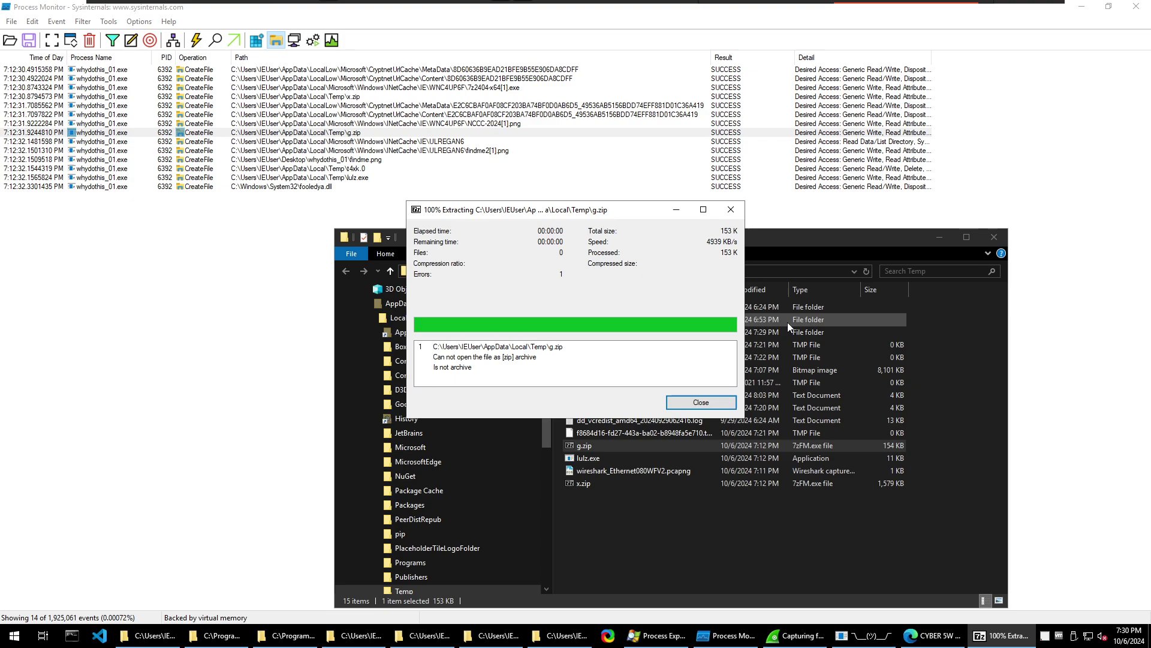
click(699, 403)
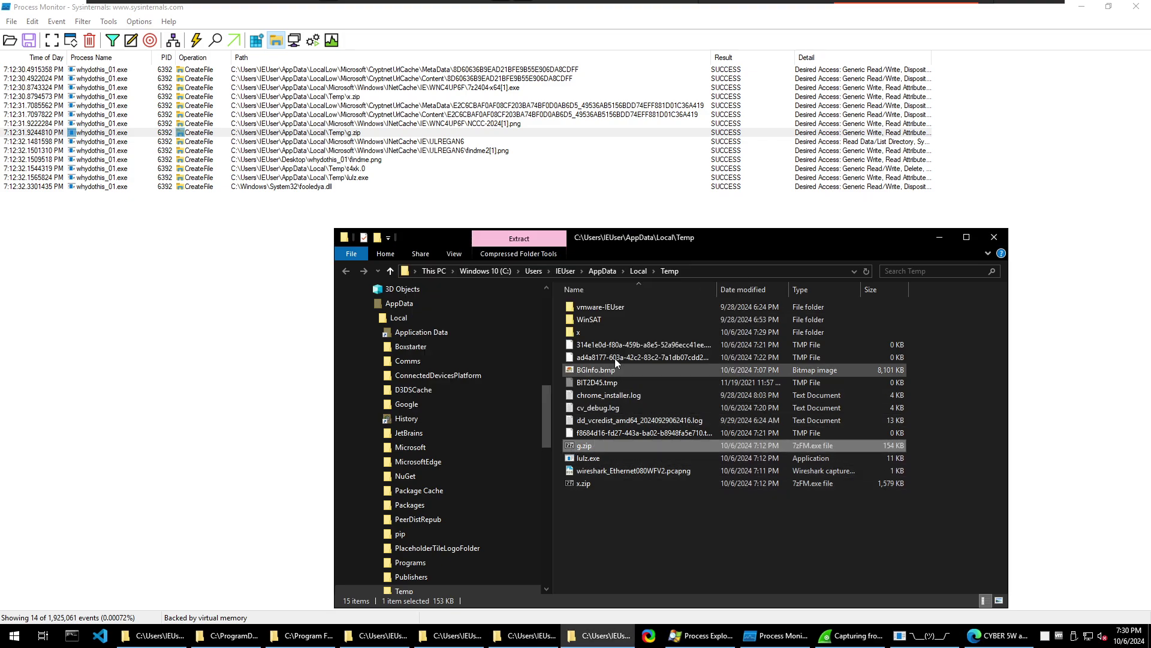
click(617, 558)
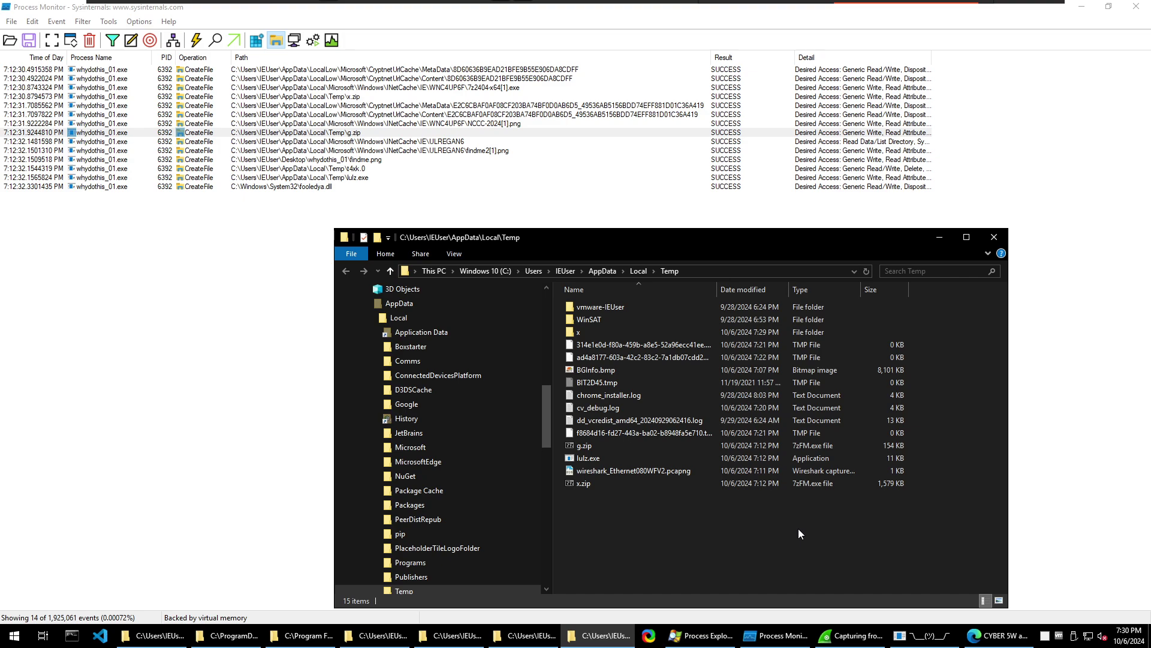
Jump from the findme2[1].png event to its file in the ULREGAN6 folder, view the image and close the viewer
click(456, 151)
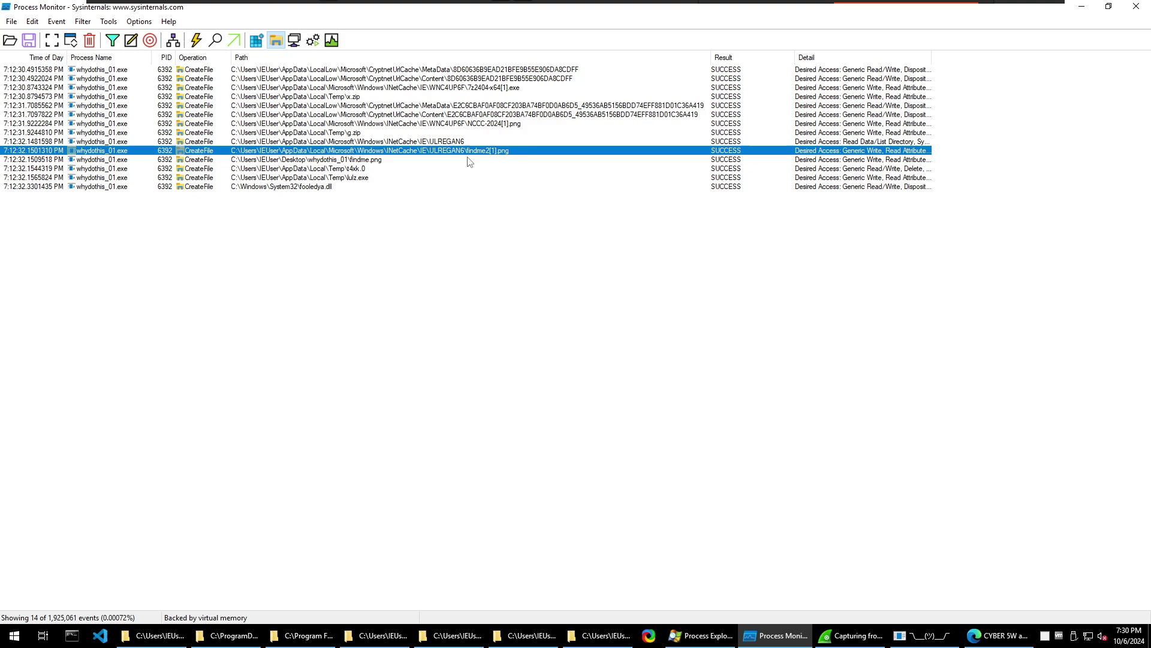
right_click(472, 153)
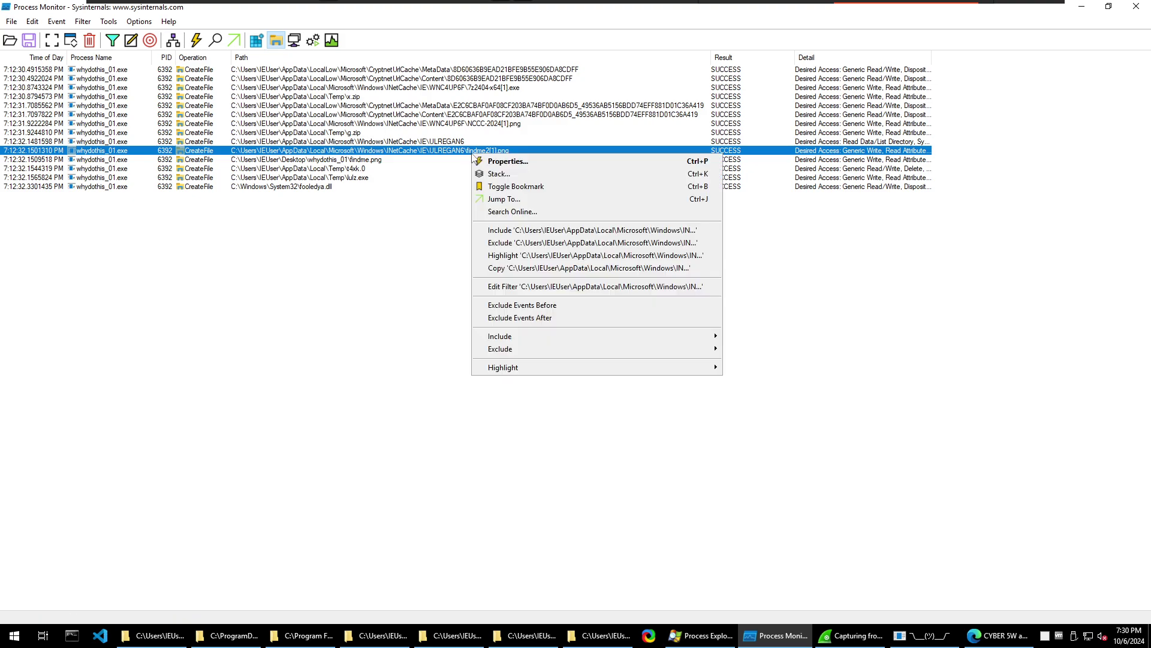
click(497, 201)
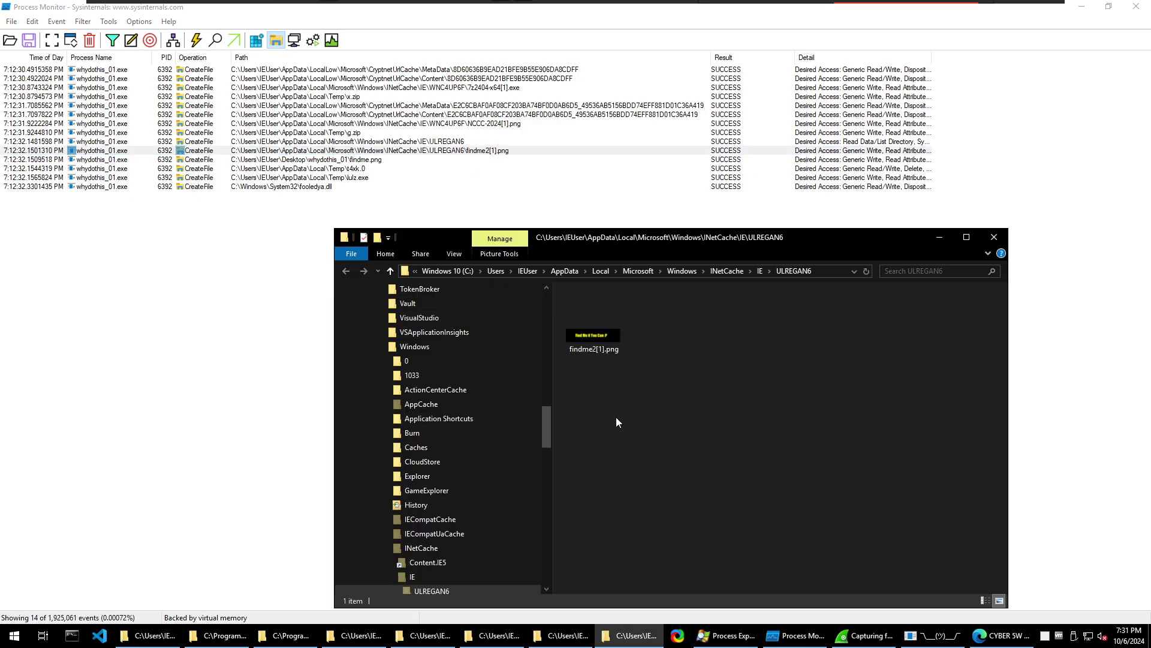
click(597, 337)
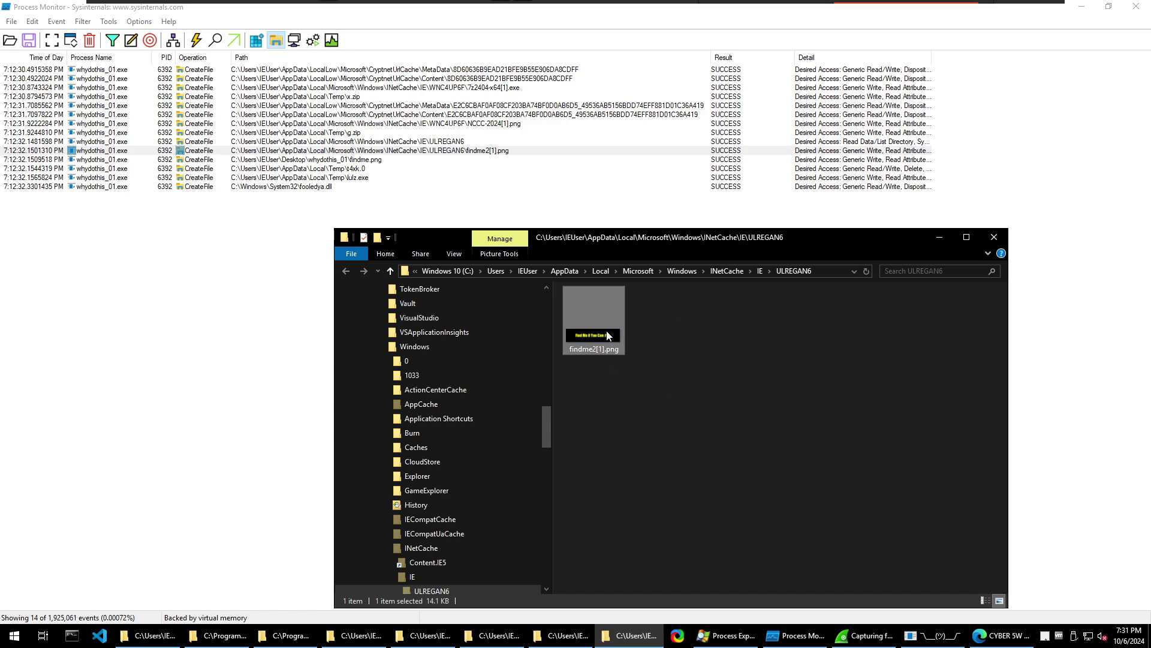
double_click(608, 336)
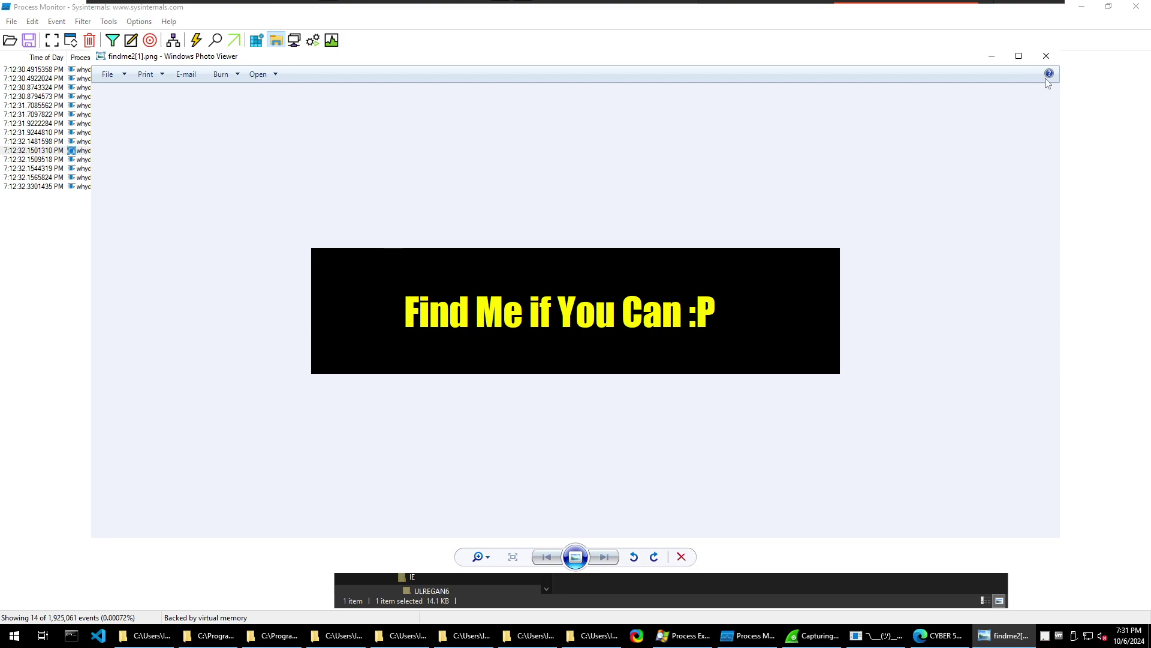
click(1046, 55)
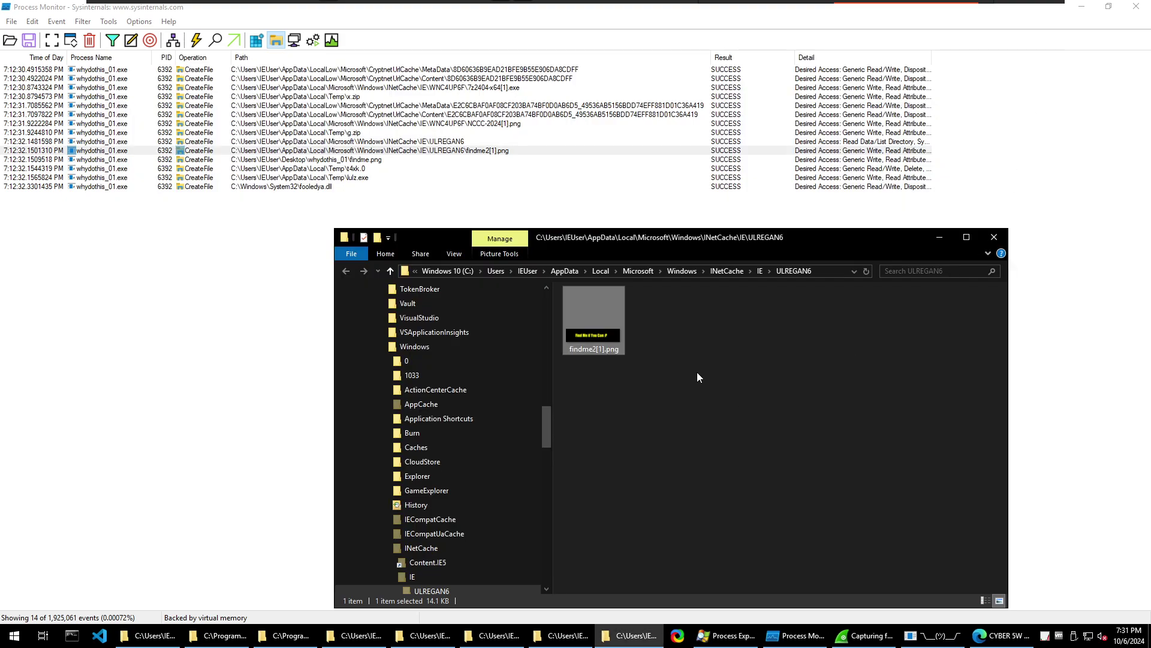
Jump from the CreateFile event for findme.png to its location in the whydothis_01 folder on the Desktop
click(355, 161)
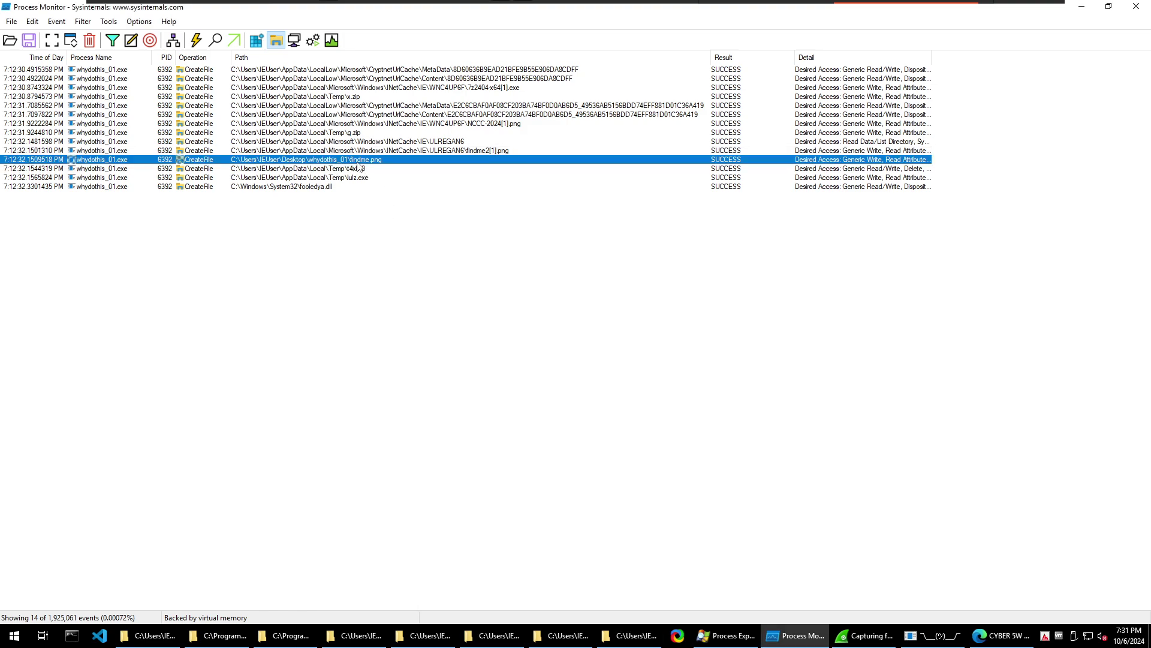
right_click(357, 161)
click(388, 208)
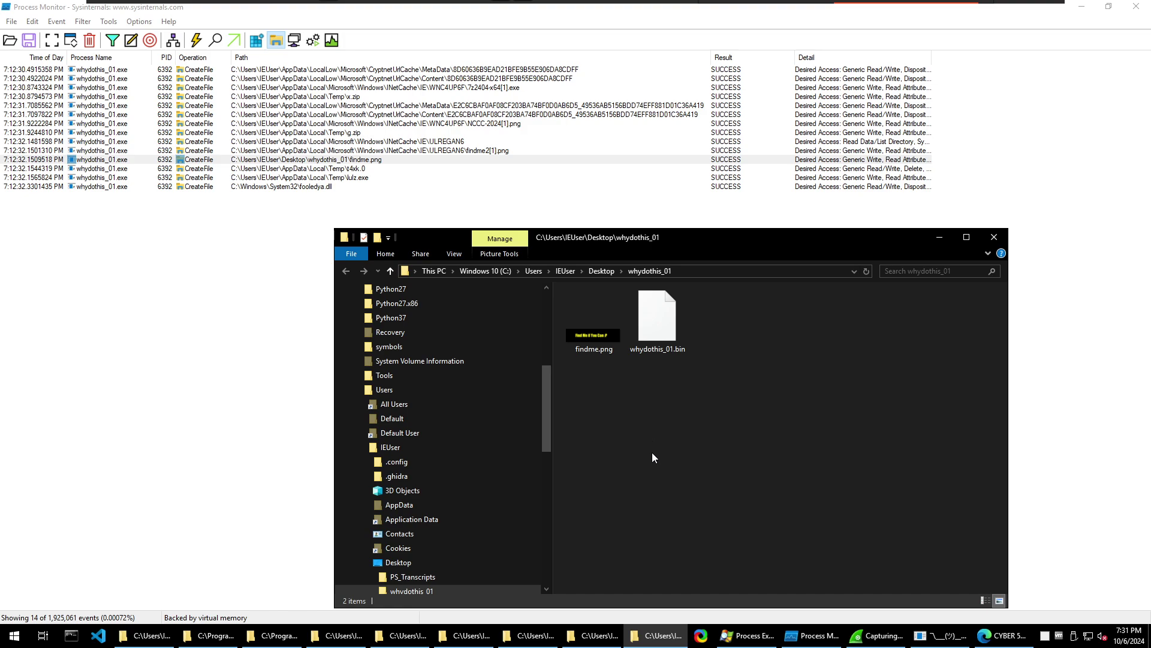
Compute the SHA-1 checksum of findme.png and minimize its folder window, keeping the result open
right_click(598, 346)
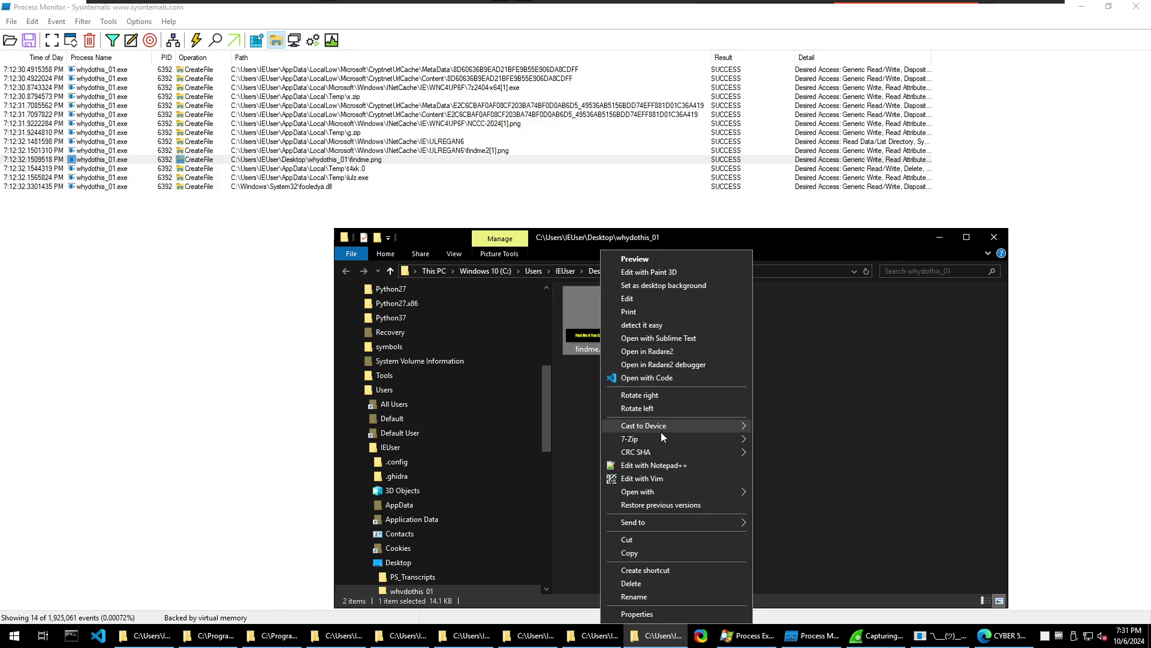
mouse_move(657, 456)
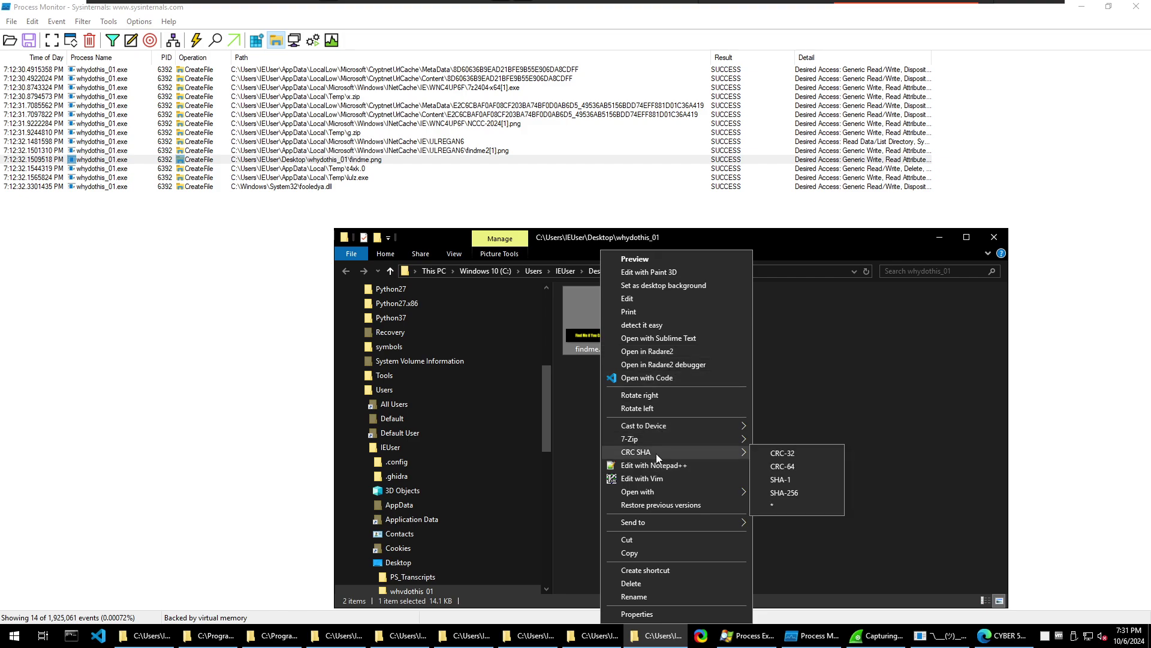
click(780, 480)
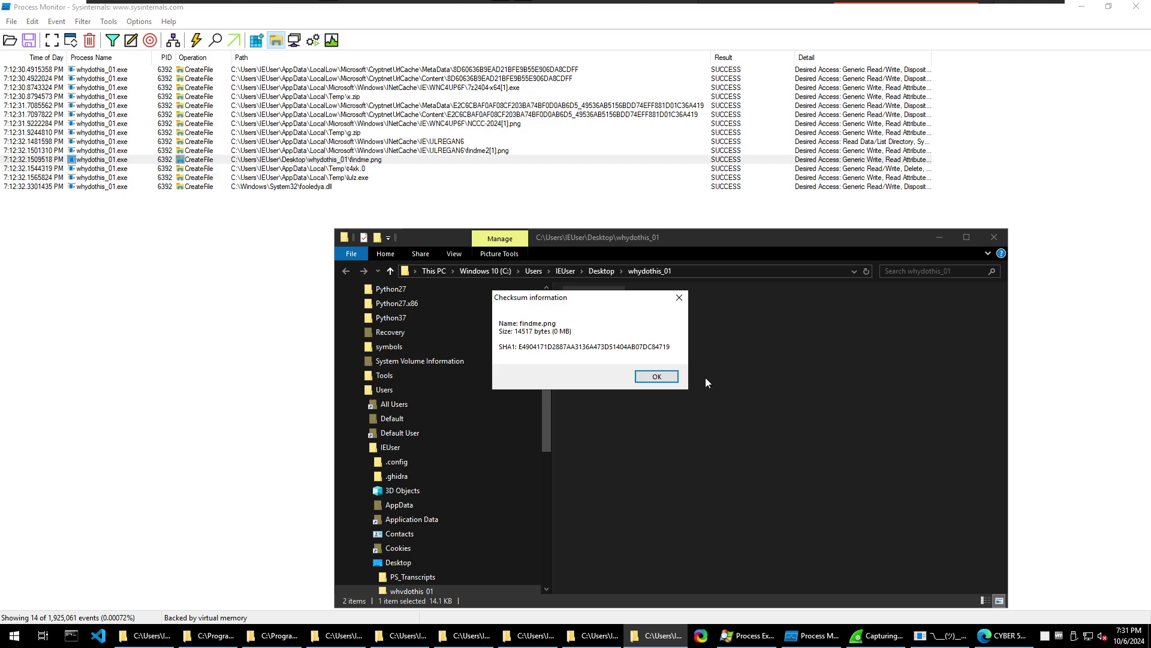
click(939, 237)
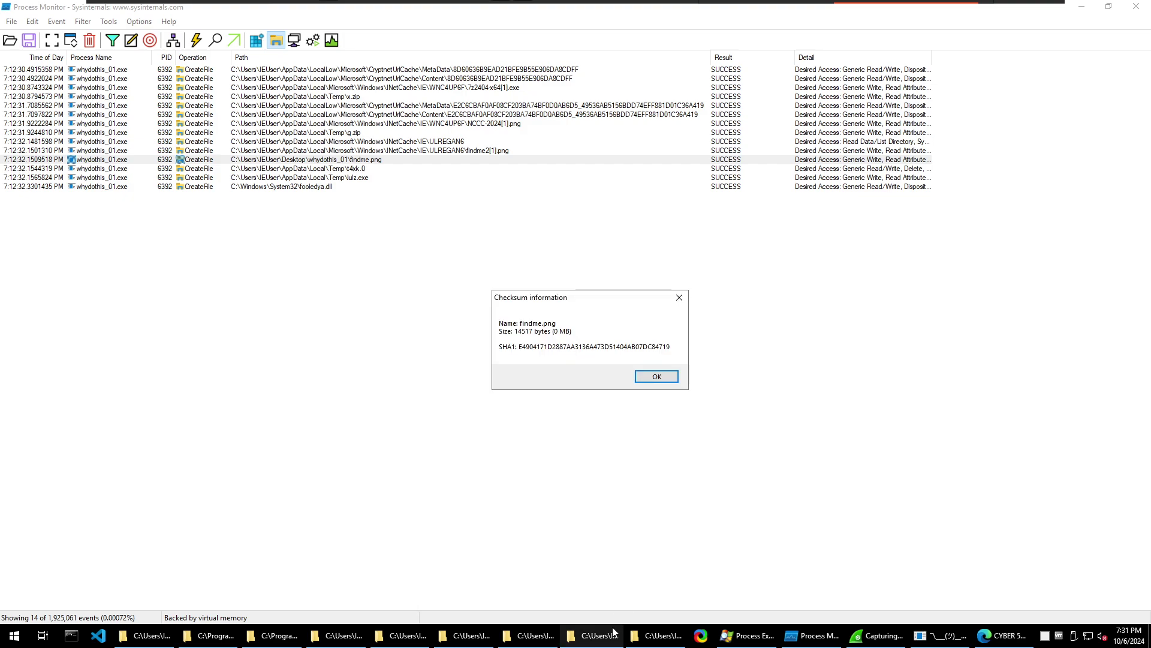
Return to the ULREGAN6 cache folder and compute the SHA-1 checksum of findme2[1].png
click(611, 635)
right_click(600, 337)
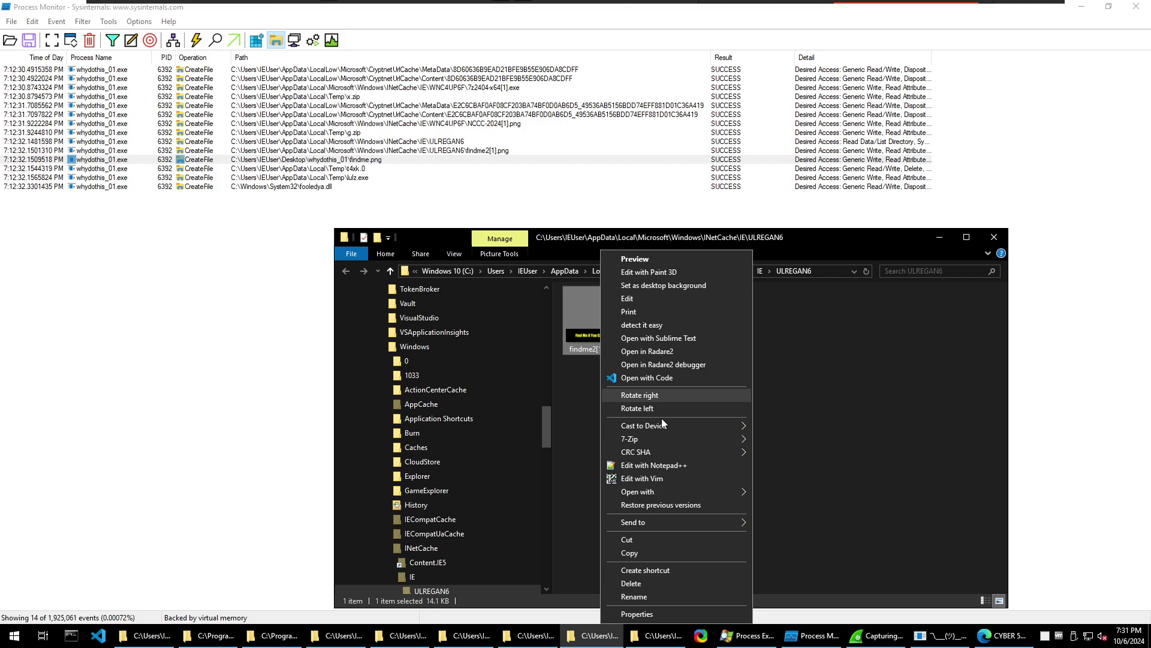
mouse_move(661, 445)
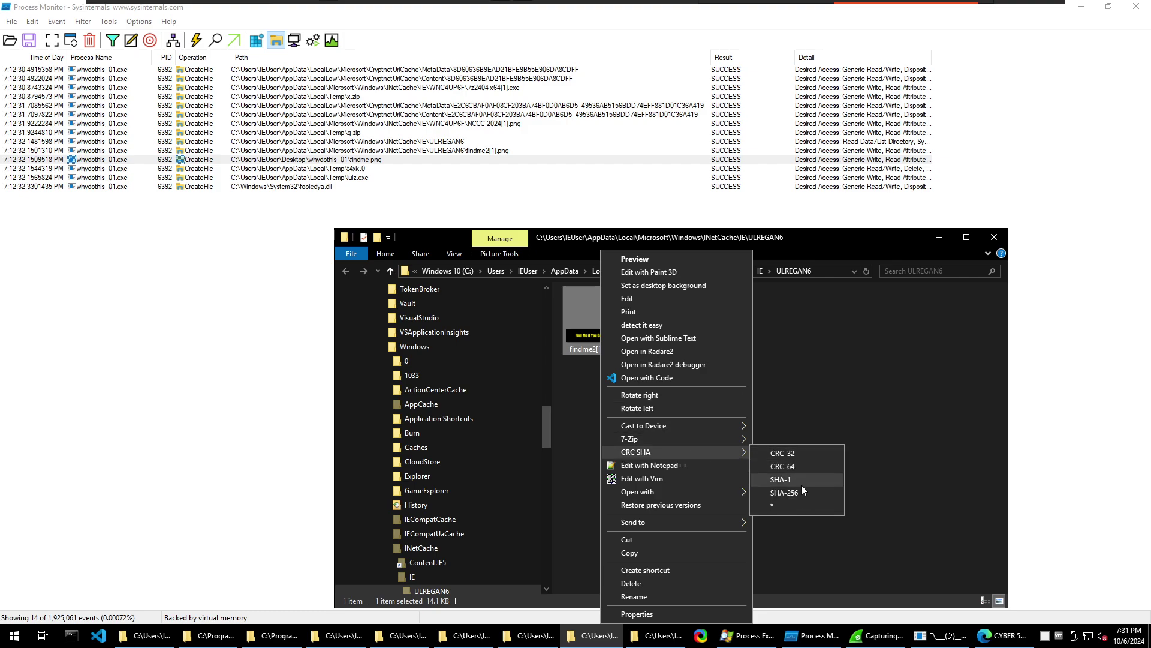
click(801, 484)
click(801, 486)
Minimize the ULREGAN6 folder, Process Monitor and the next folder window to uncover the checksum results
click(940, 236)
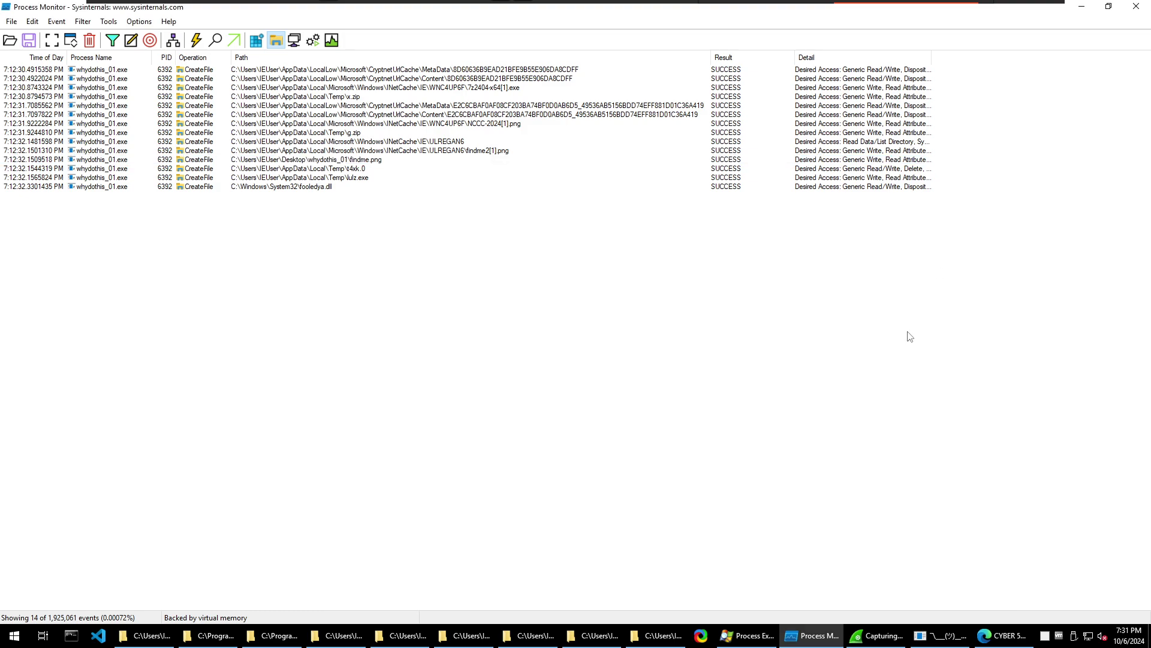
click(1082, 6)
click(935, 242)
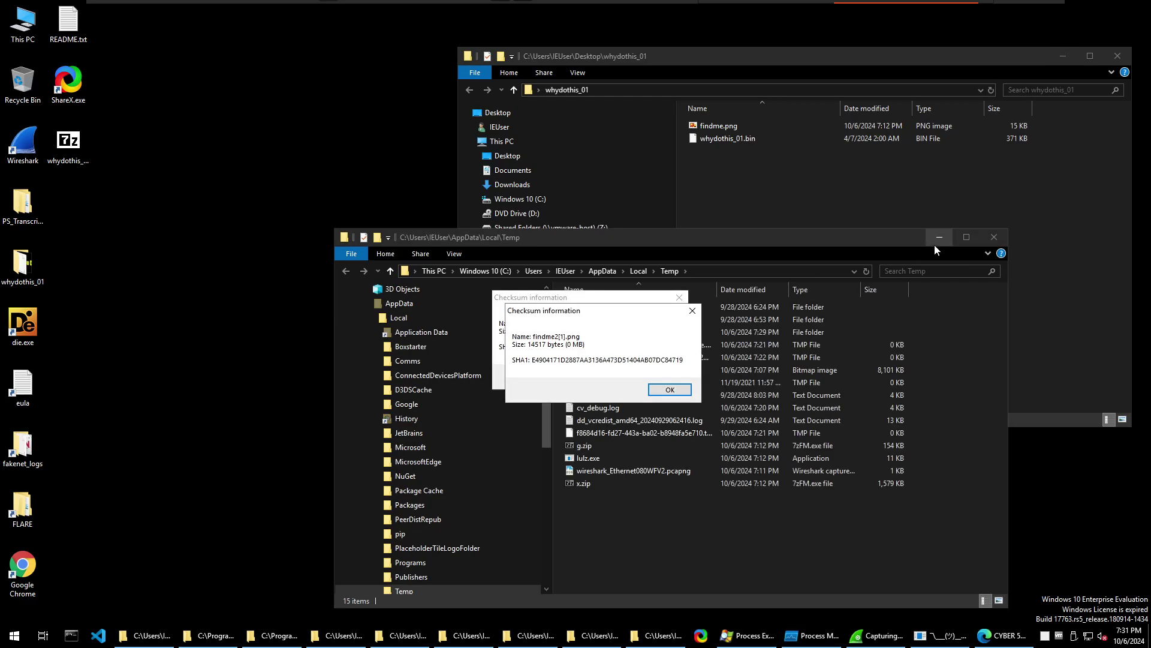
Compare the SHA-1 checksum results of findme.png and findme2[1].png one above the other, and close both results
drag(586, 313, 573, 441)
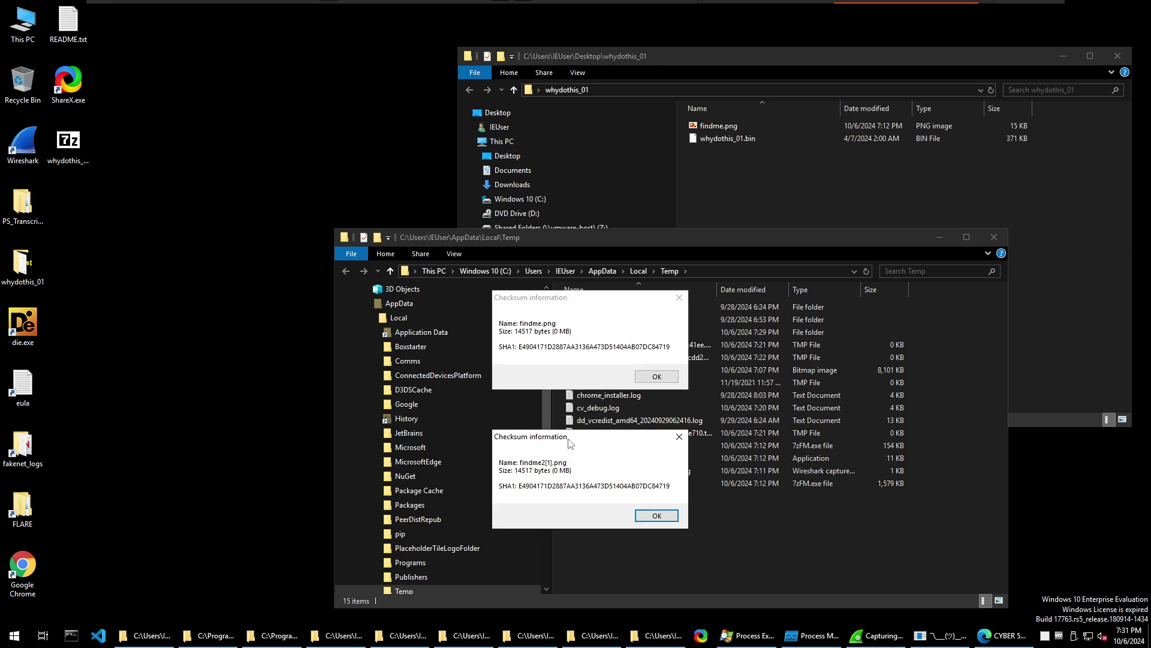
click(667, 518)
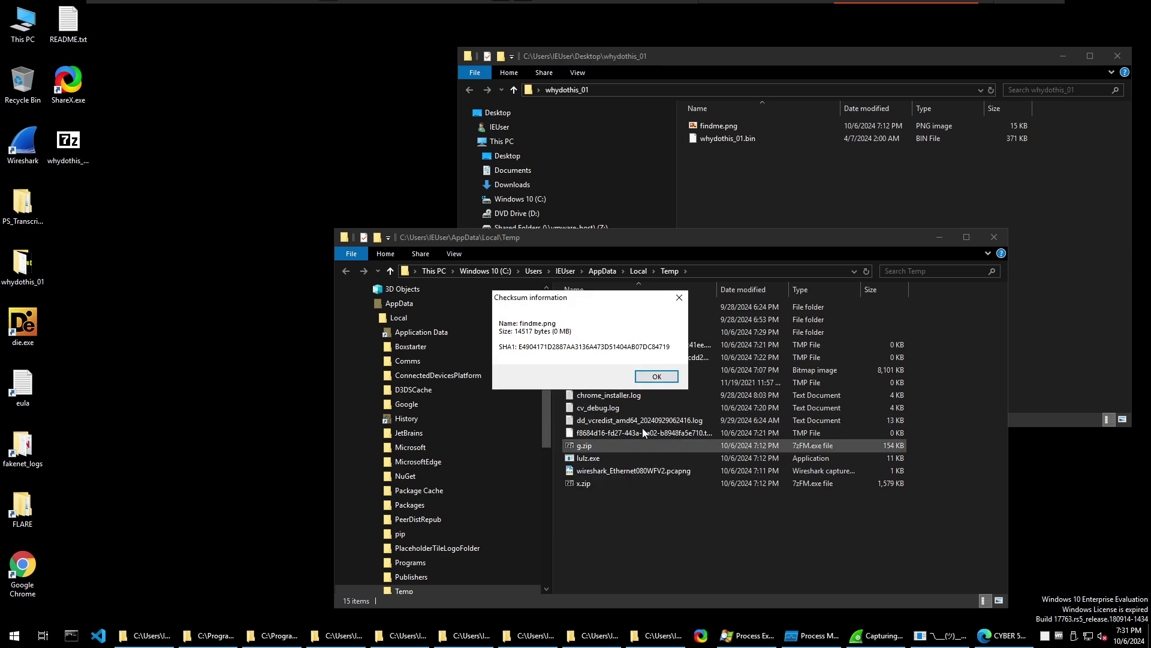
click(658, 375)
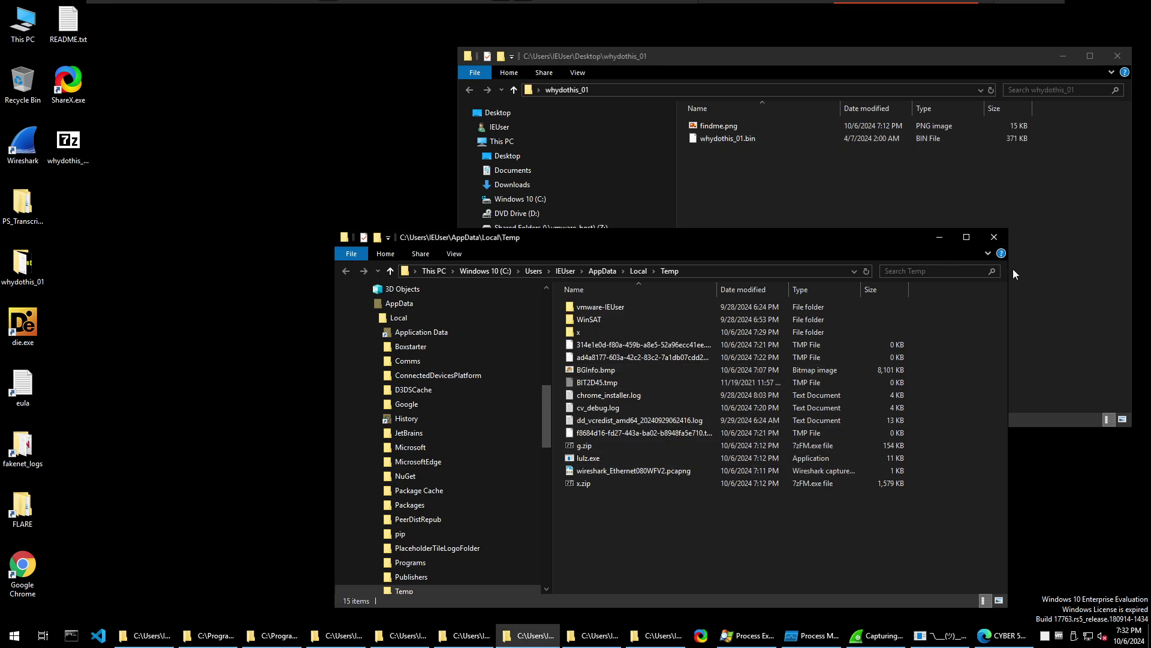
Look again at the open ULREGAN6, Temp and whydothis_01 folders, and return to the Process Monitor event list
click(597, 635)
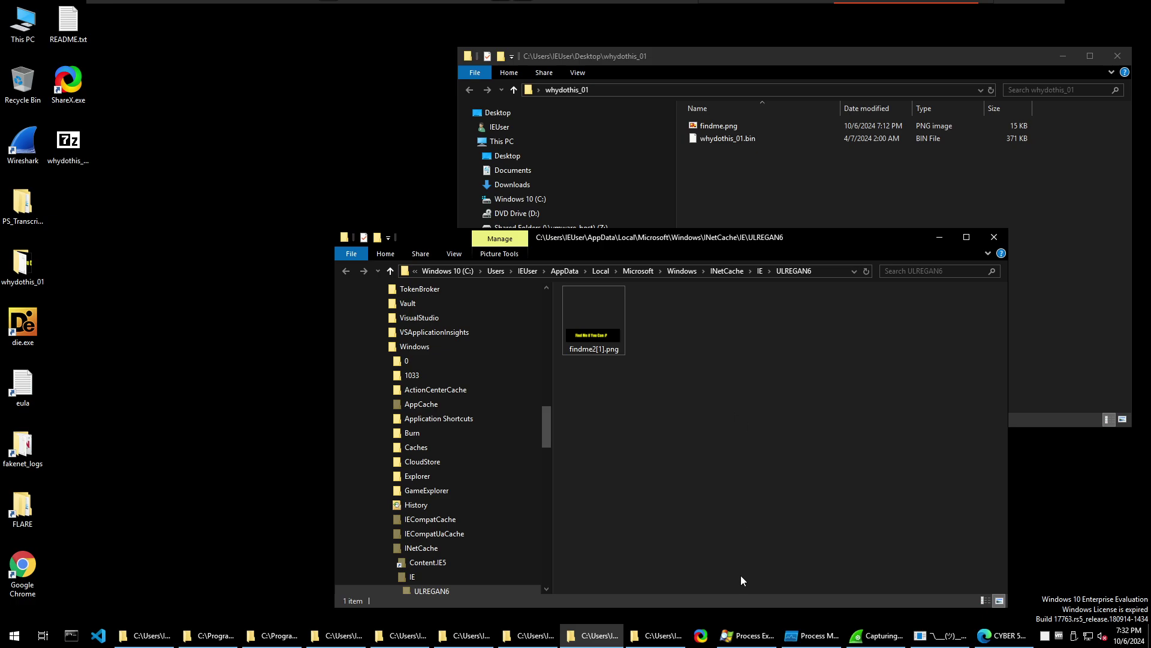
click(534, 635)
click(655, 637)
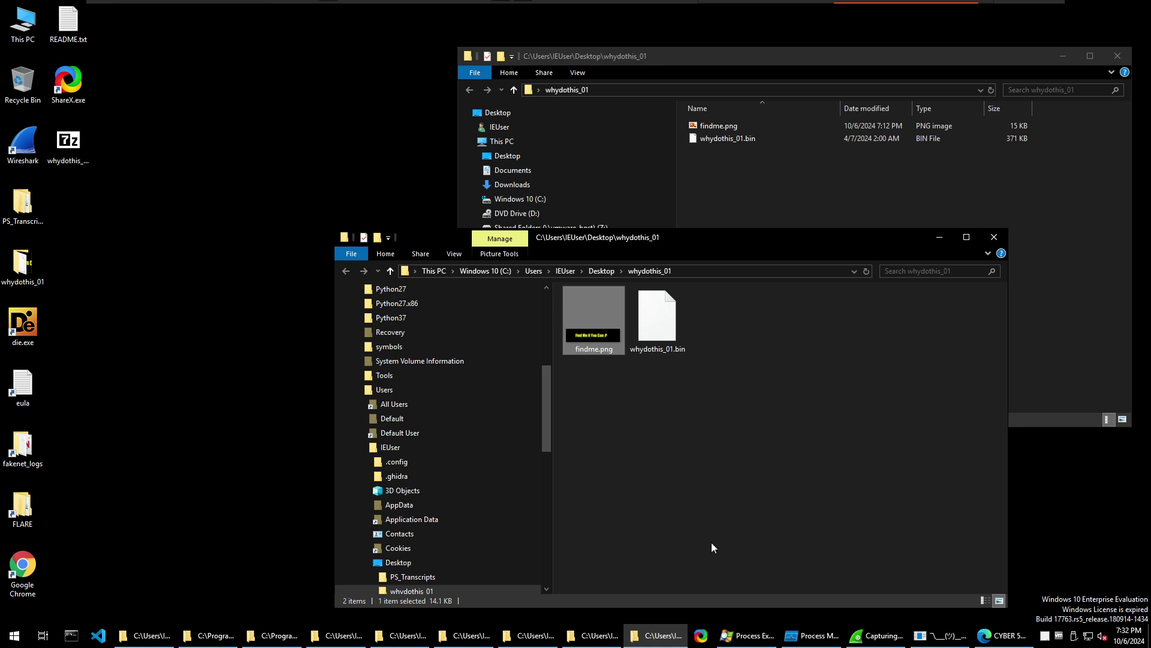
click(805, 636)
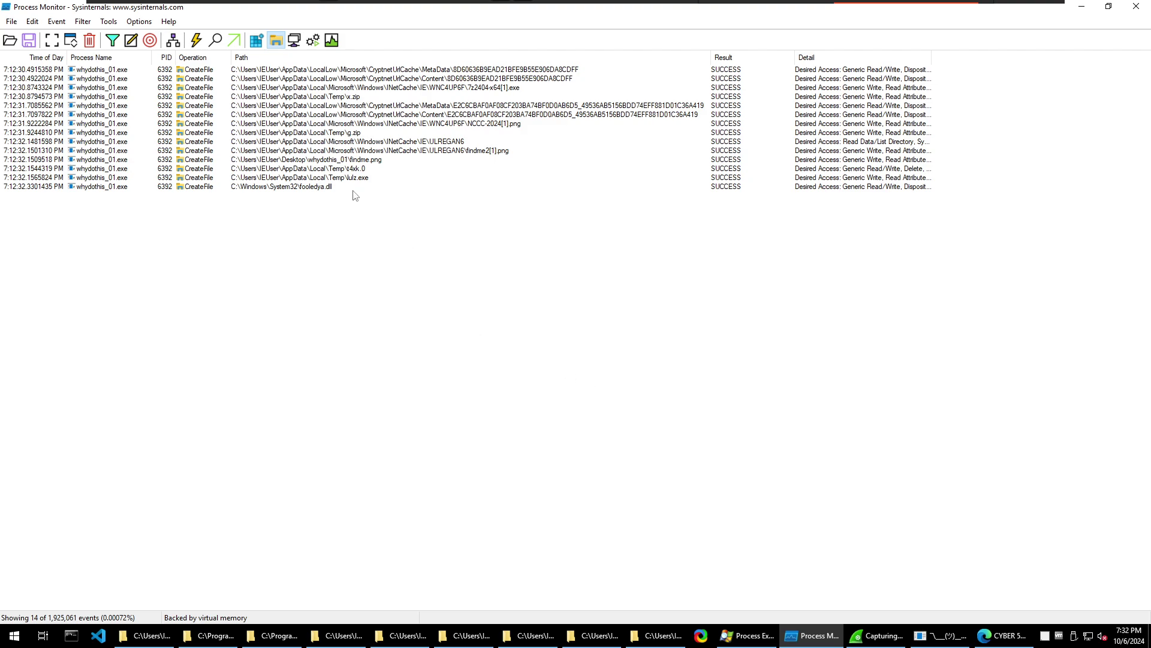
Try to jump to the file location of the Temp event listed just above lulz.exe, and close the Explorer window
click(340, 170)
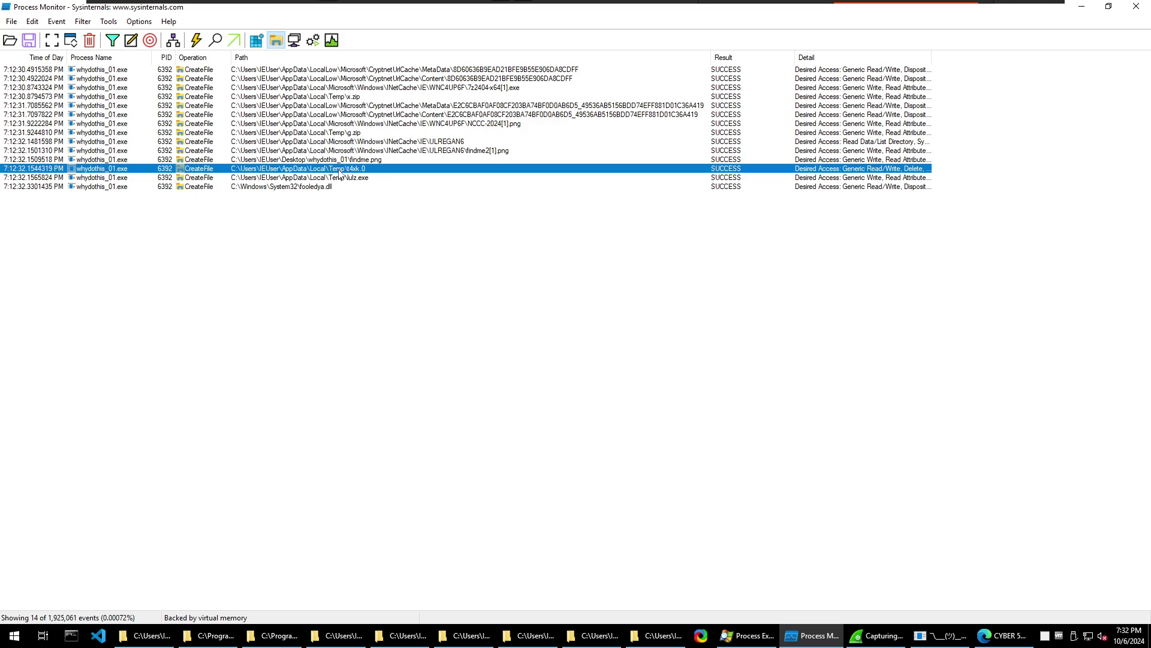
right_click(340, 174)
click(384, 217)
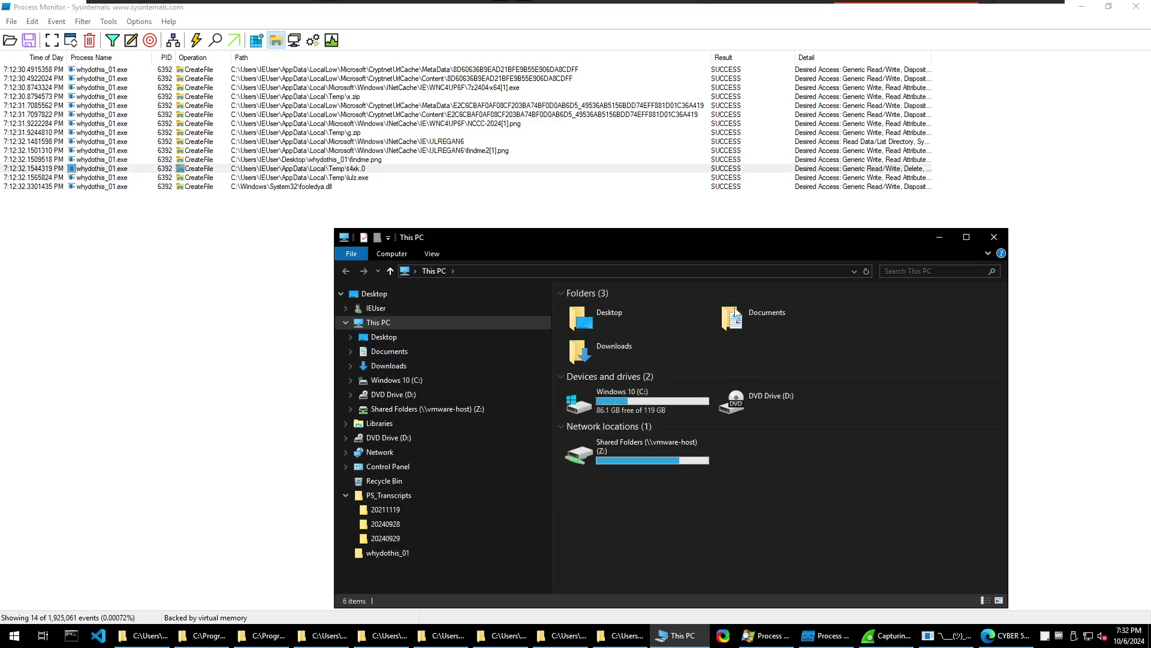
click(987, 244)
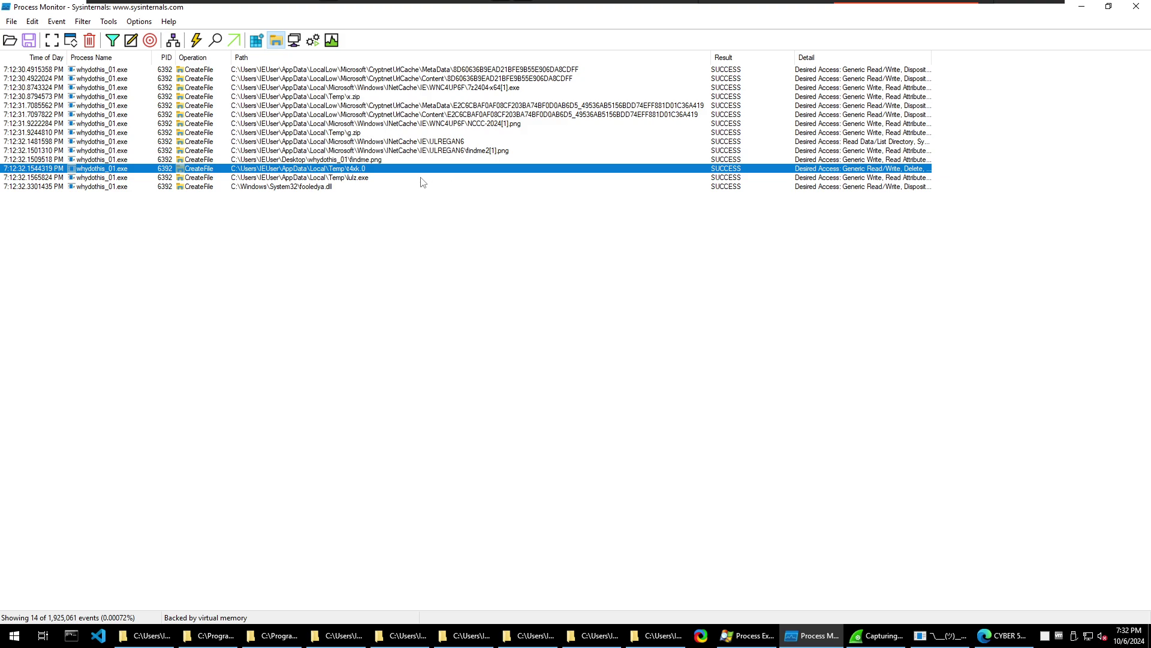
Jump from the lulz.exe event to its file in Temp, check the "CLOSE ME?" message box, and minimize the folder
click(349, 179)
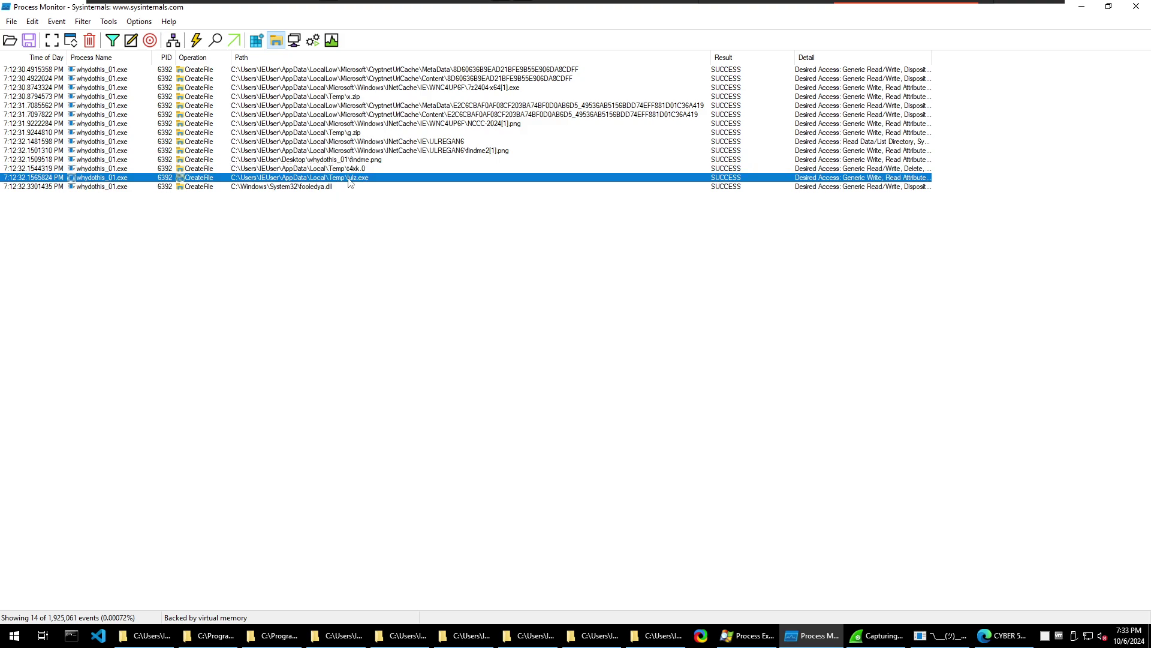
right_click(350, 181)
click(387, 225)
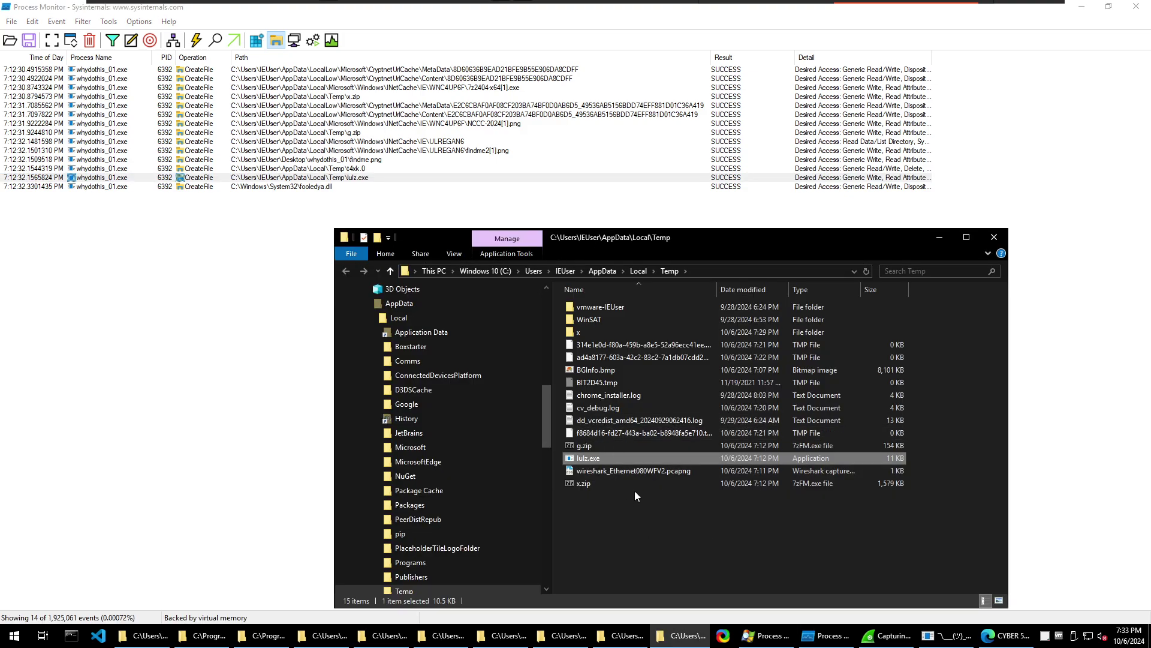
click(947, 636)
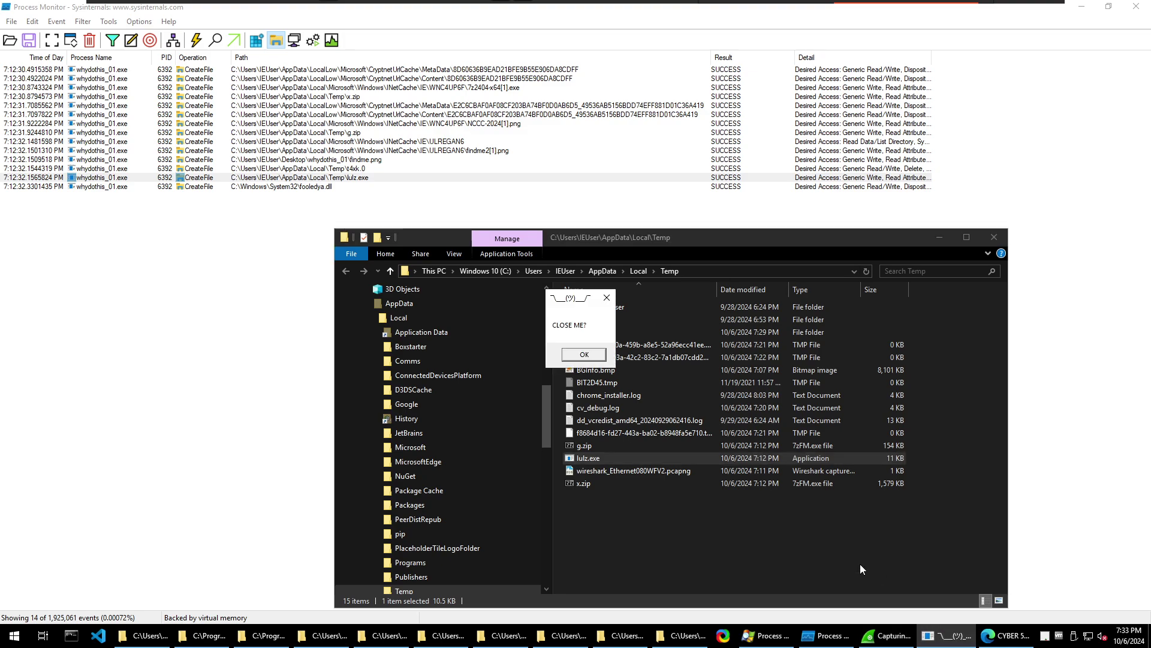
click(719, 525)
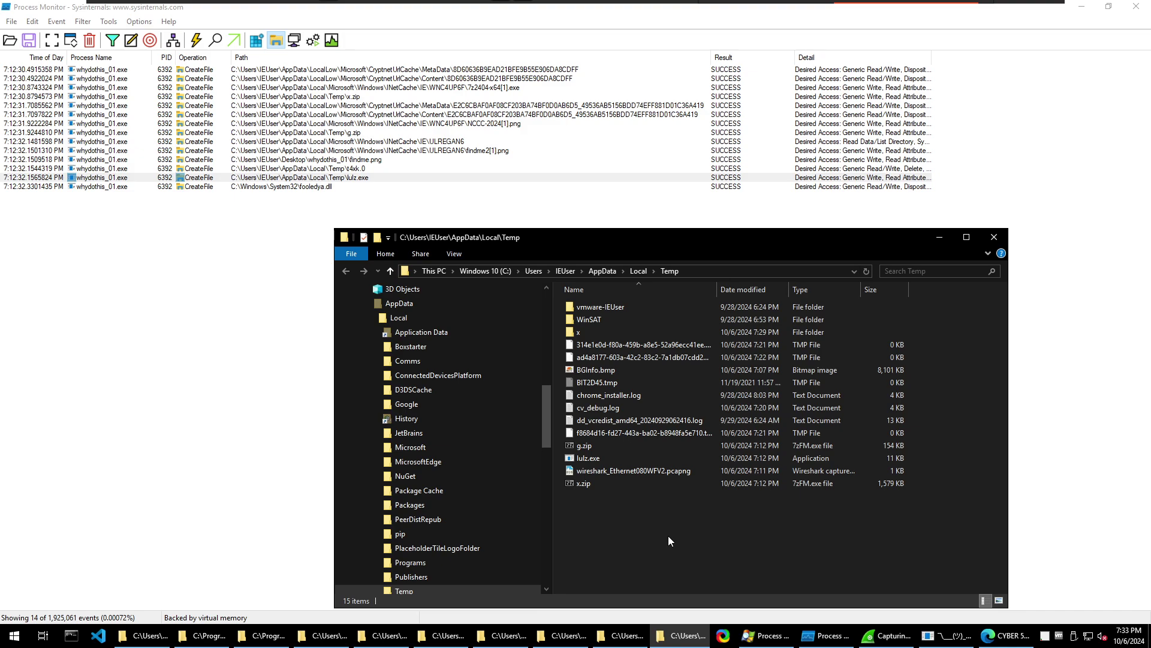
click(940, 237)
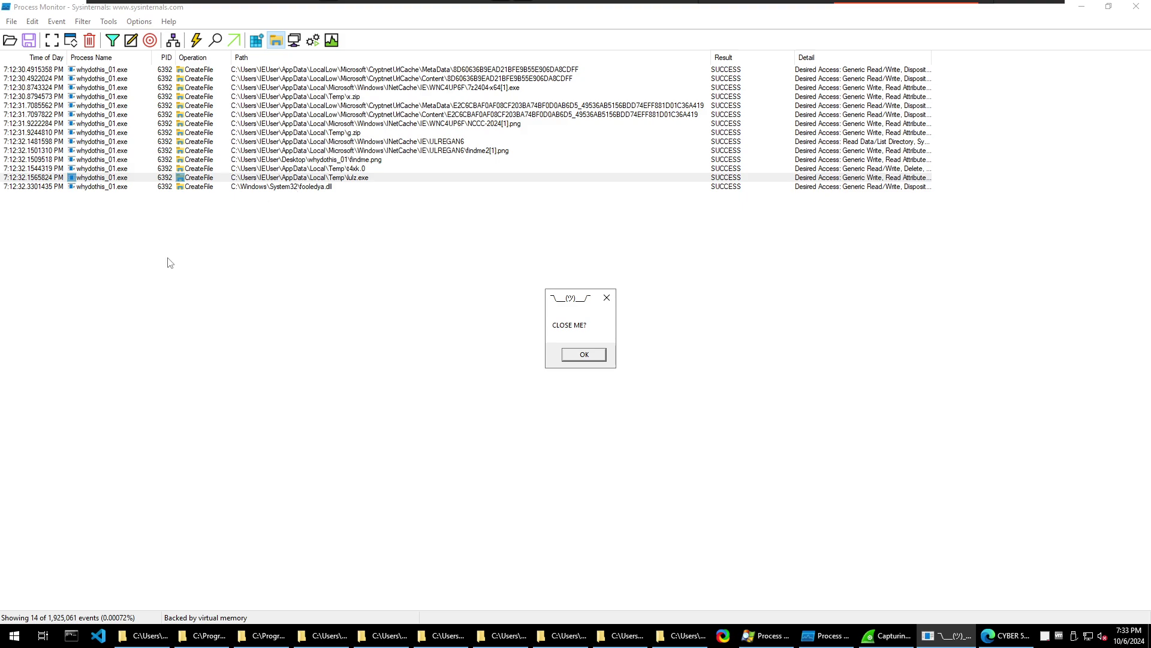
Jump from the fooledya.dll event to its file in System32, and enlarge the window and its Date modified column
click(288, 189)
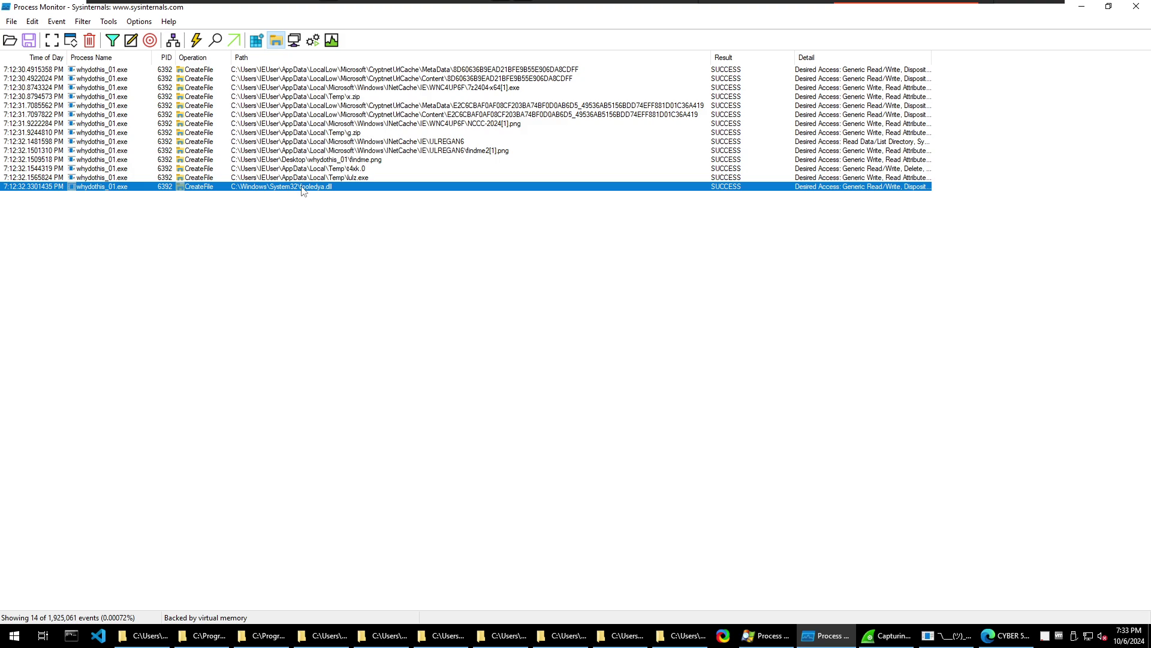
right_click(303, 189)
click(342, 235)
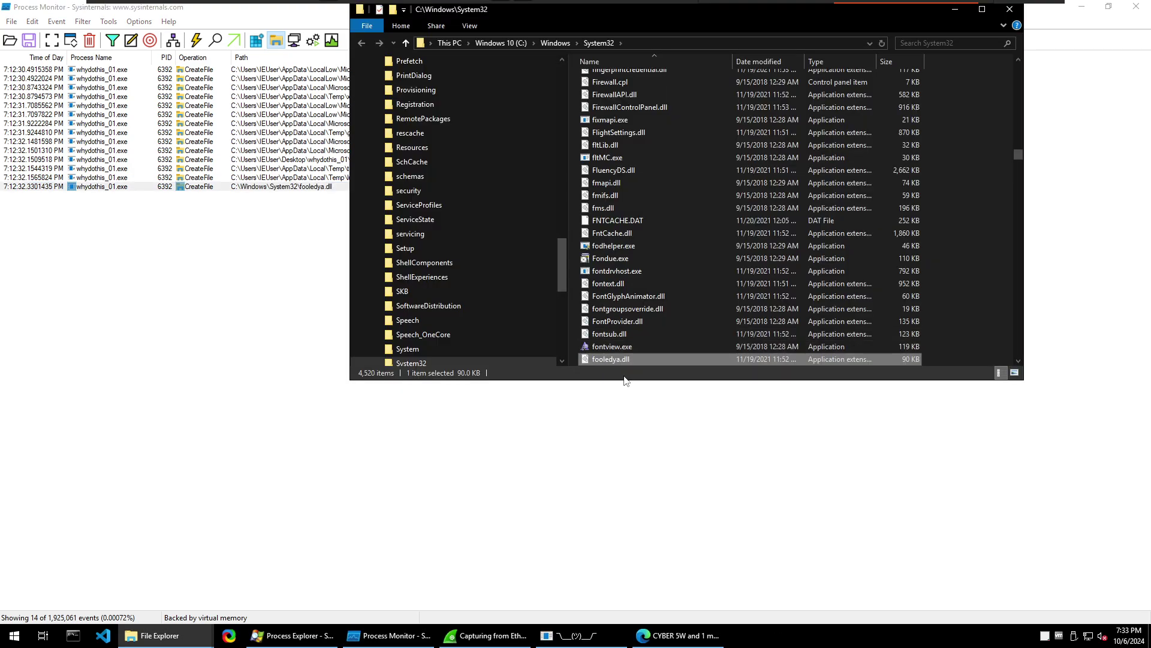
drag(620, 381, 604, 478)
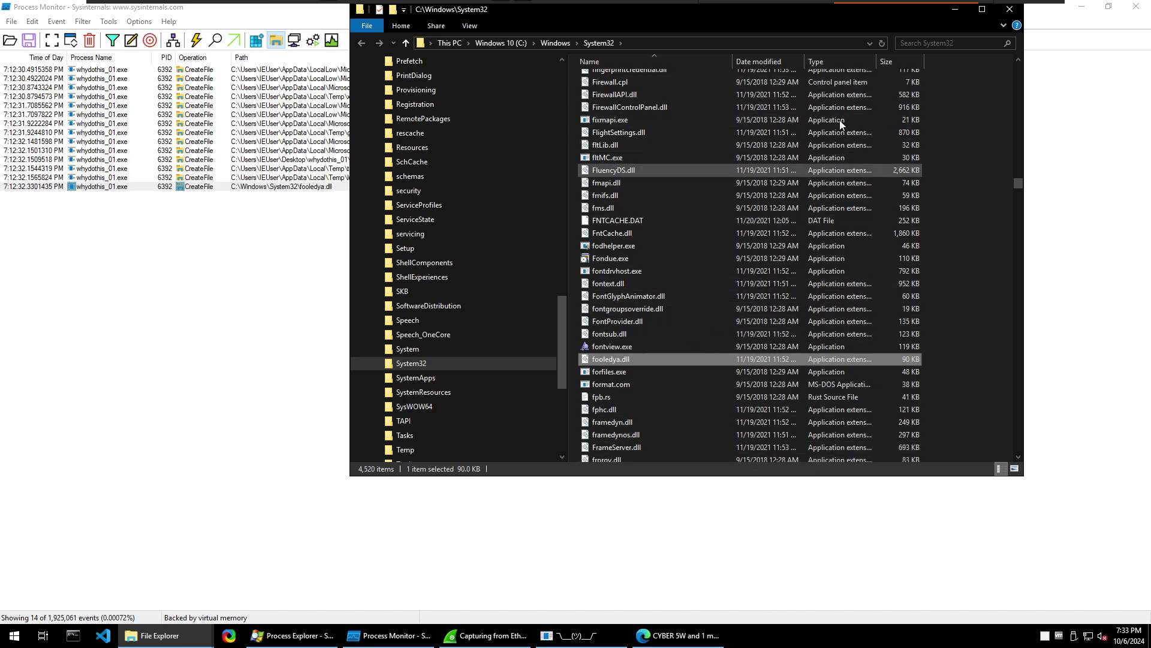
drag(804, 61, 828, 63)
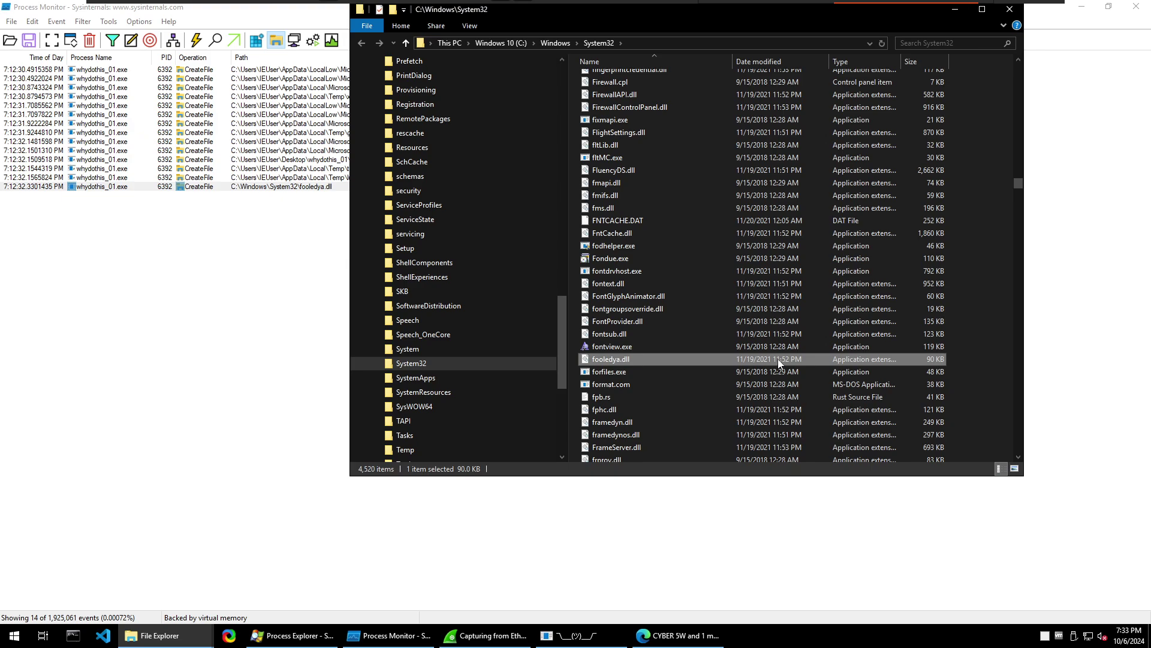
Inspect the created, modified and accessed dates in the properties of fooledya.dll, and put the System32 window away
right_click(631, 360)
click(650, 353)
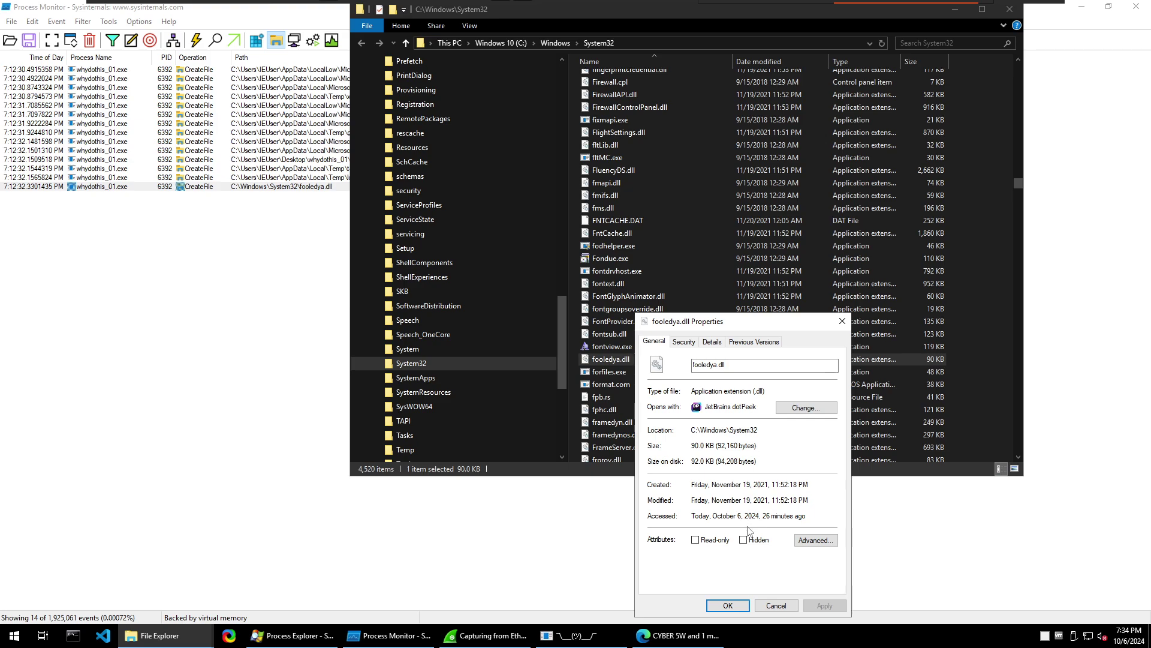
click(775, 605)
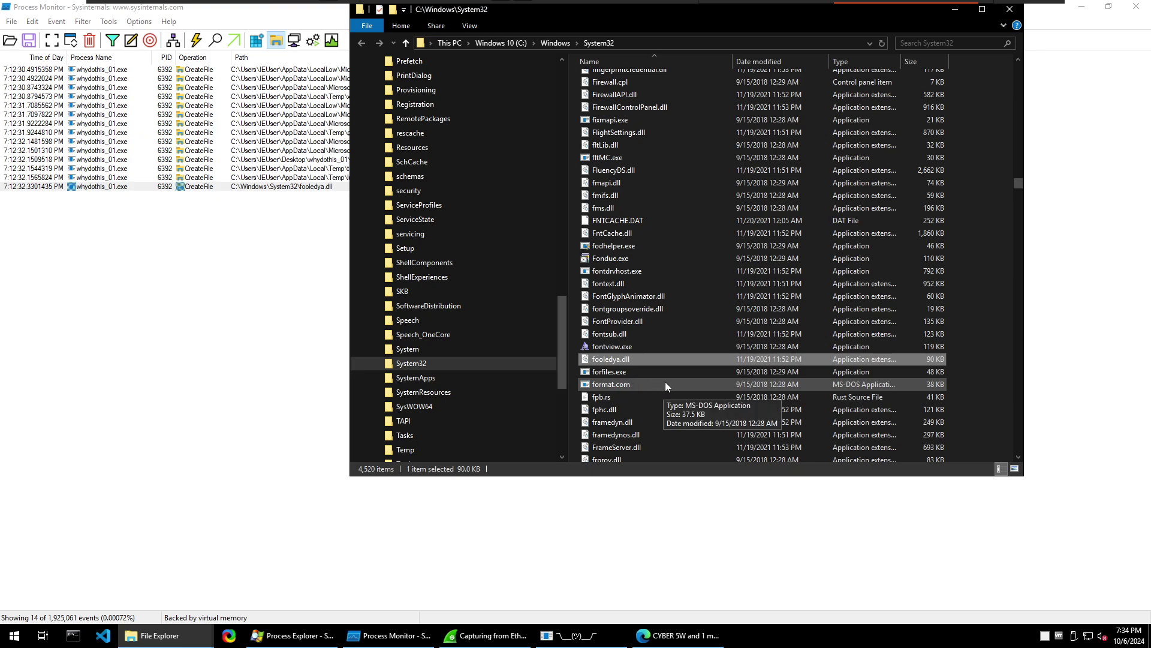
drag(442, 9, 440, 49)
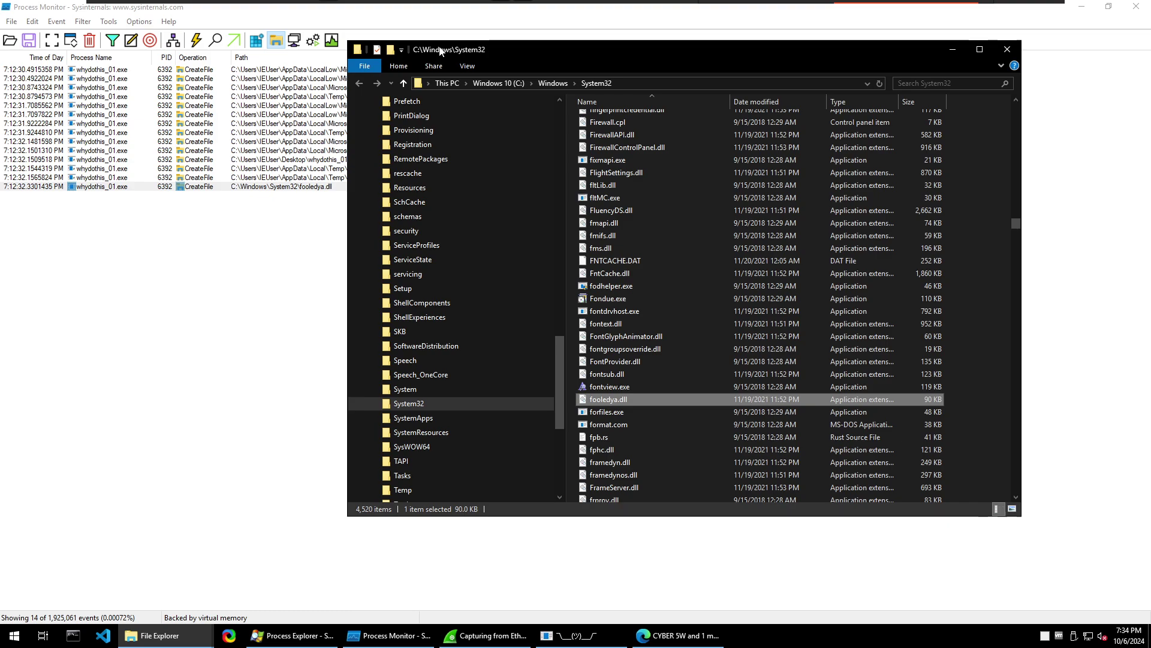
click(951, 56)
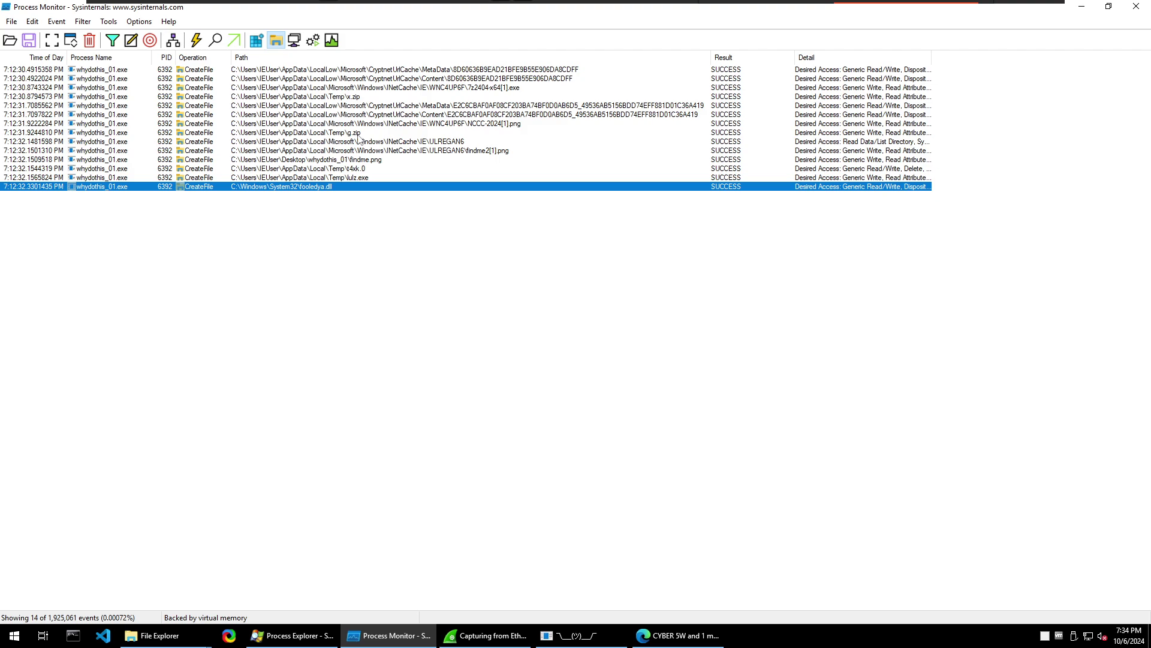
Review the CreateFile events for NCCC-2024[1].png, findme2[1].png and findme.png, and clear the selection
click(509, 124)
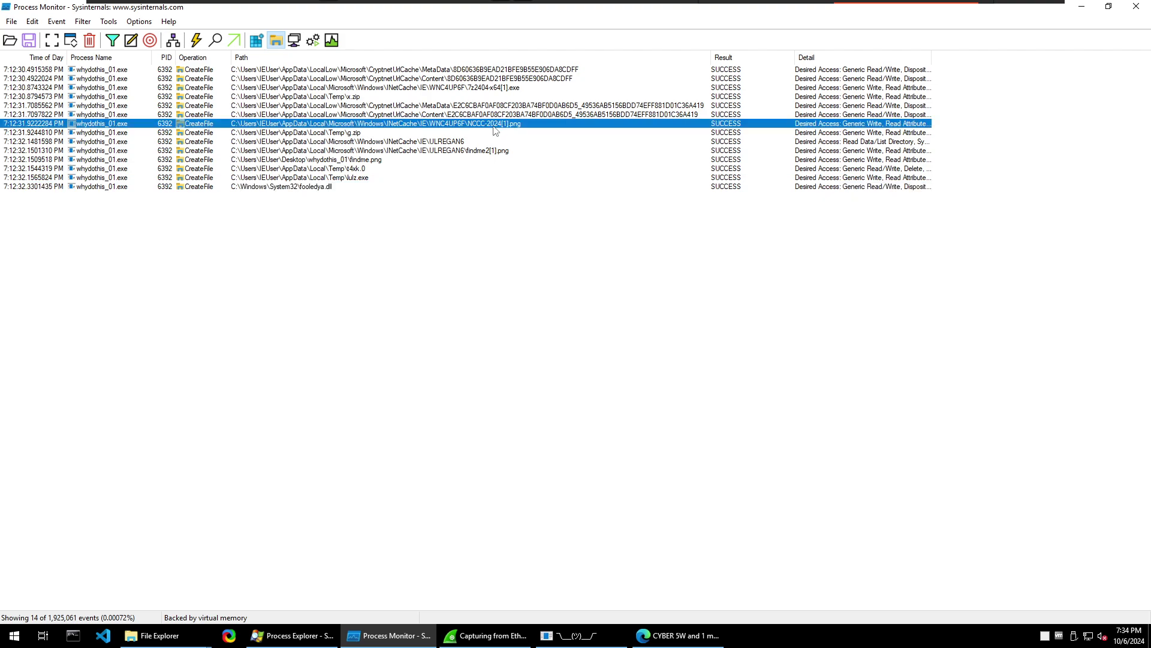
click(466, 151)
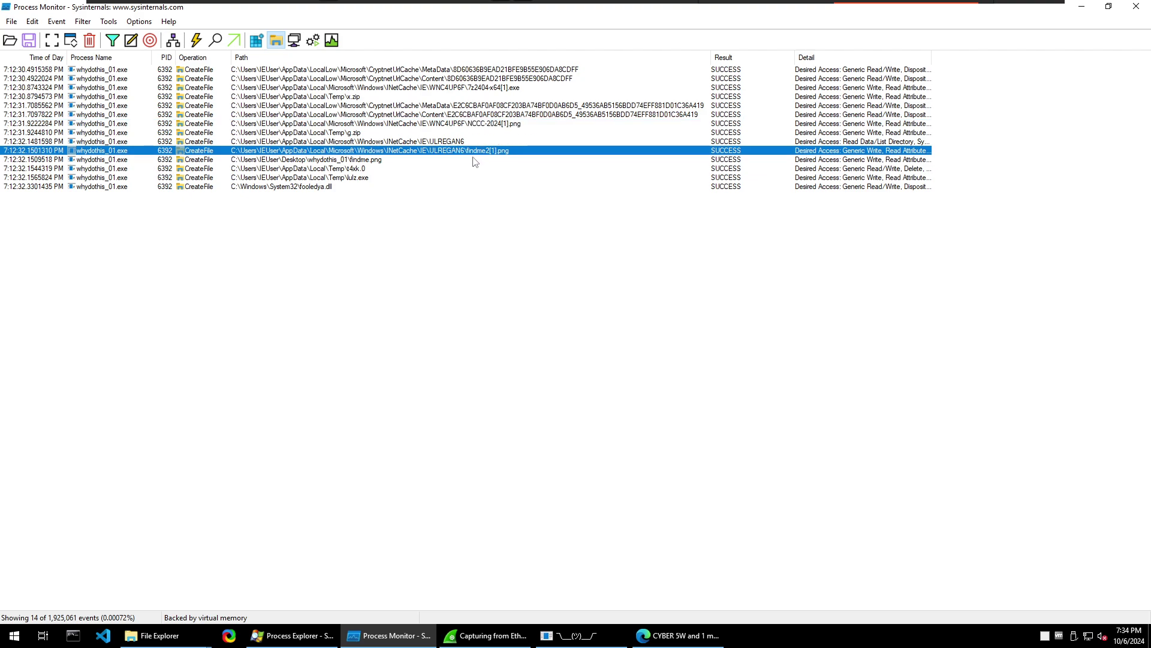
click(367, 161)
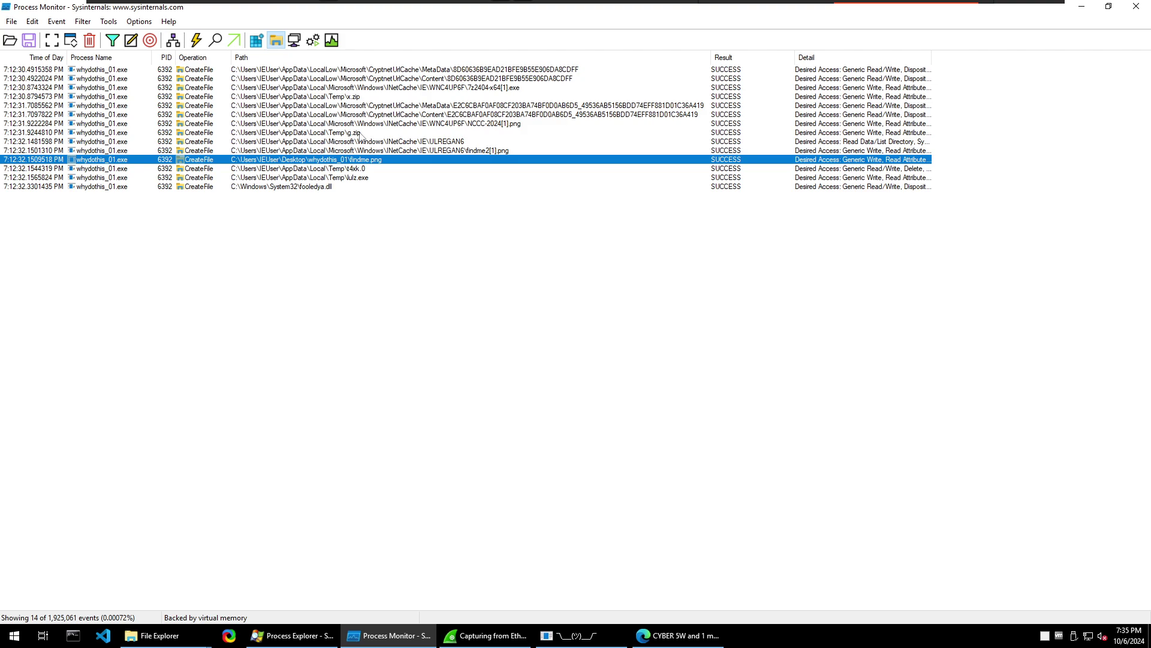
click(337, 252)
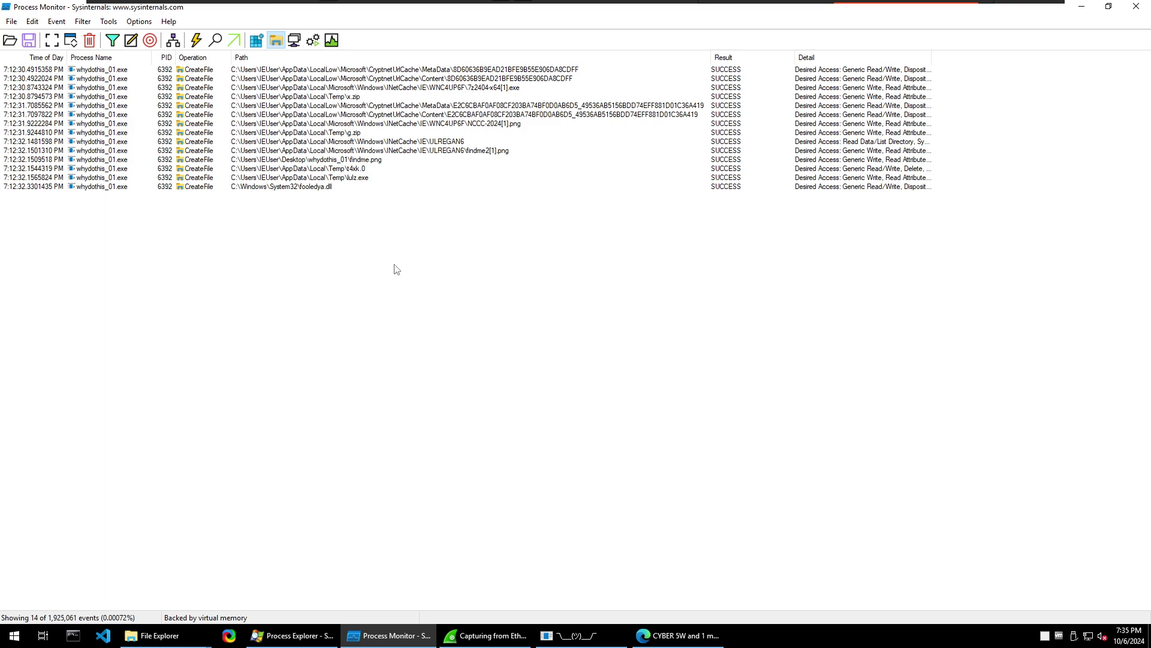
Open Snip & Sketch and capture a rectangular snip of the filtered Process Monitor event list with its column headings
key(super)
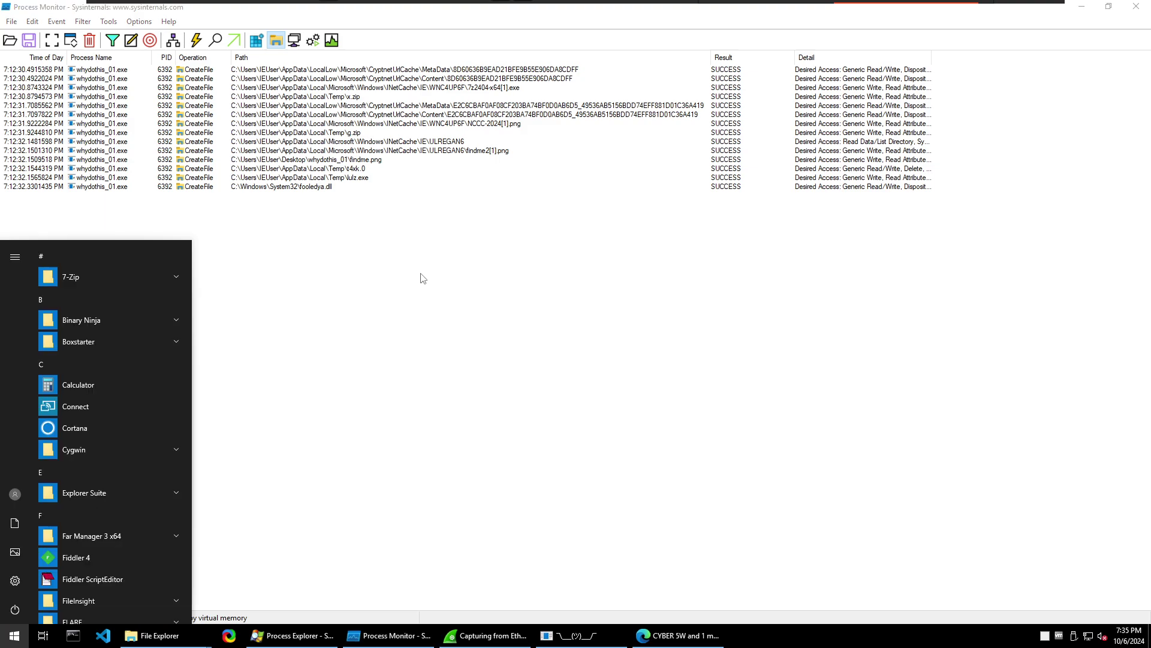
text(sni)
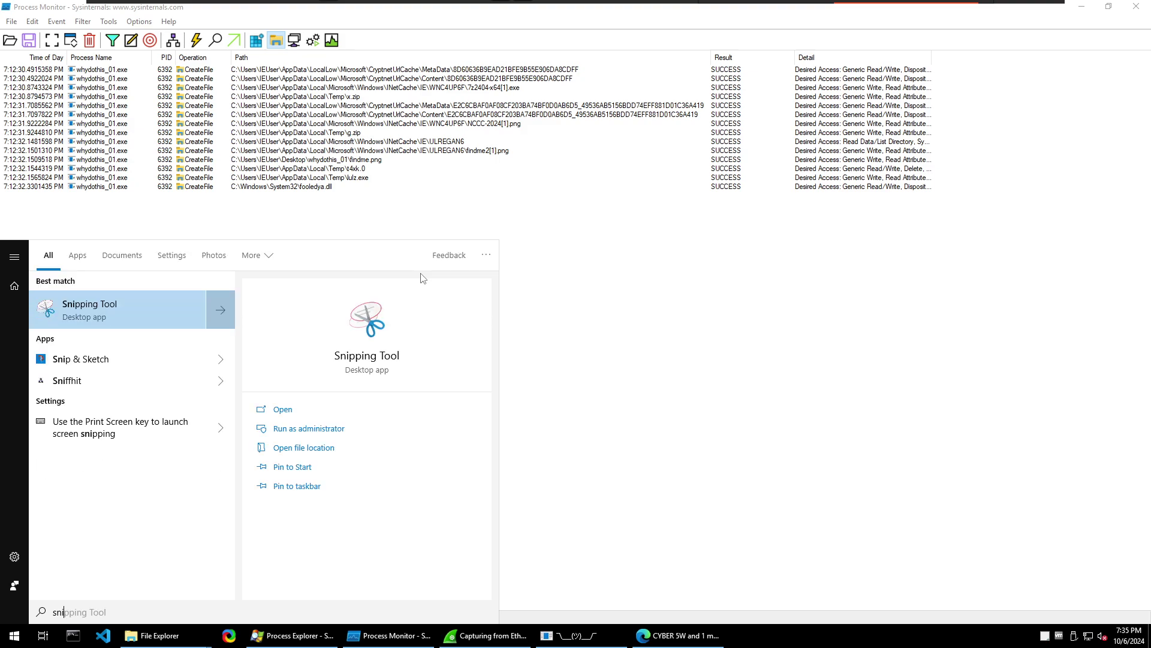
click(95, 363)
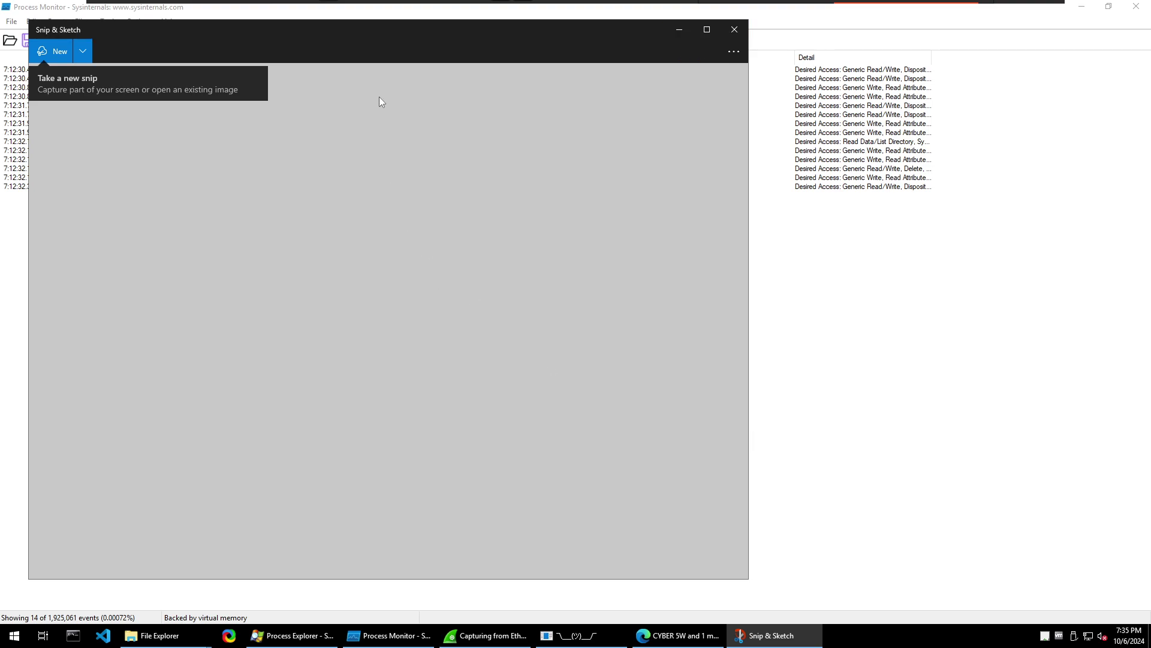
click(63, 53)
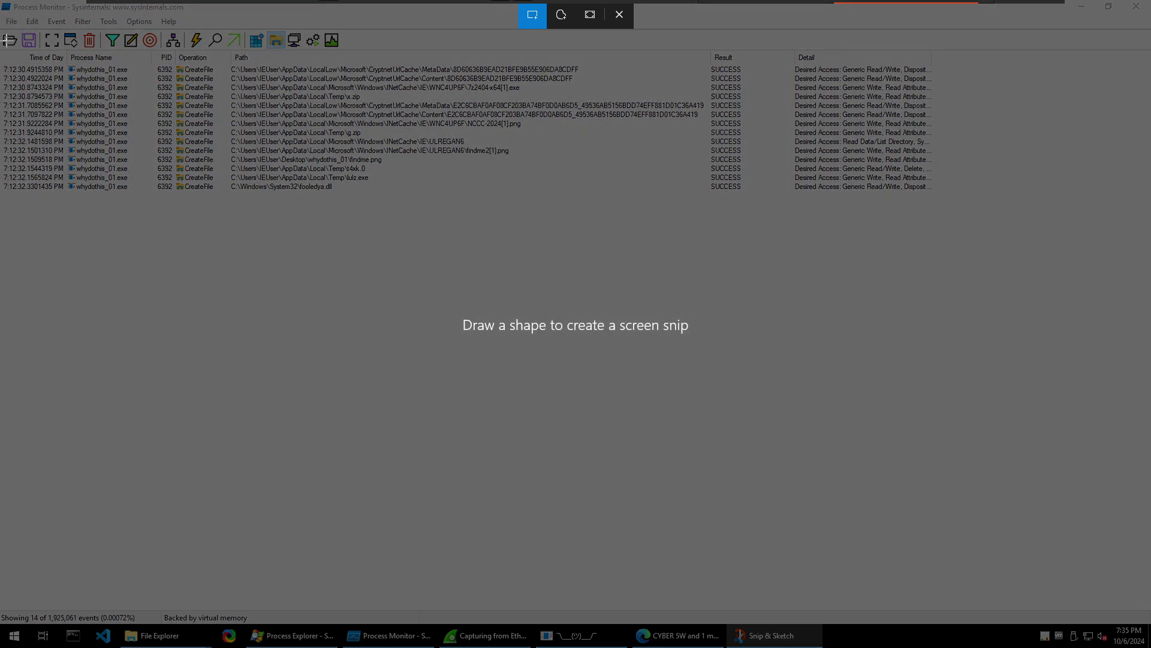
mouse_move(4, 48)
mouse_down()
mouse_move(509, 235)
mouse_move(1016, 224)
mouse_up()
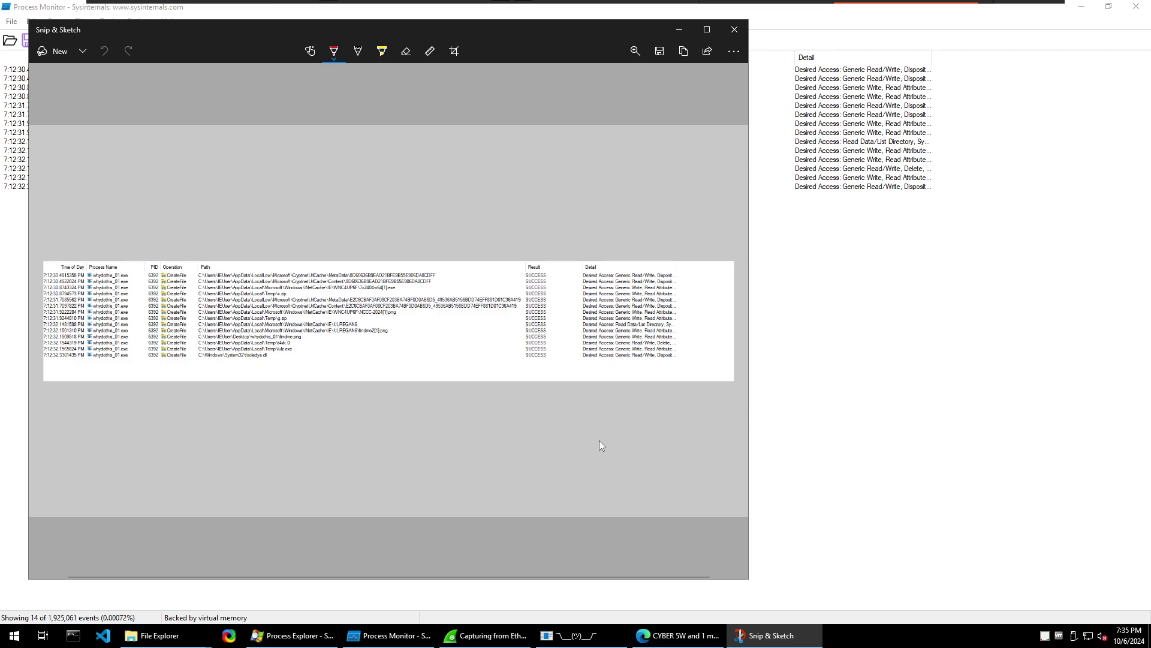
Open WordPad, paste the snip of the event list into the blank document, and enlarge the page view
key(super)
text(wordpad)
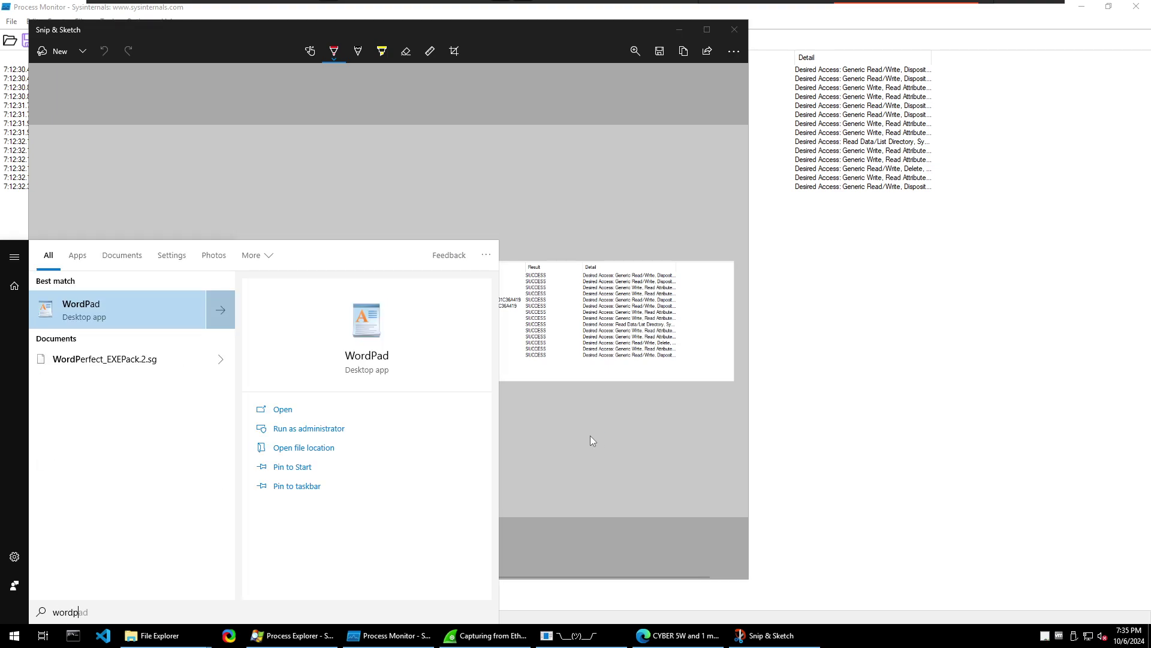
key(Return)
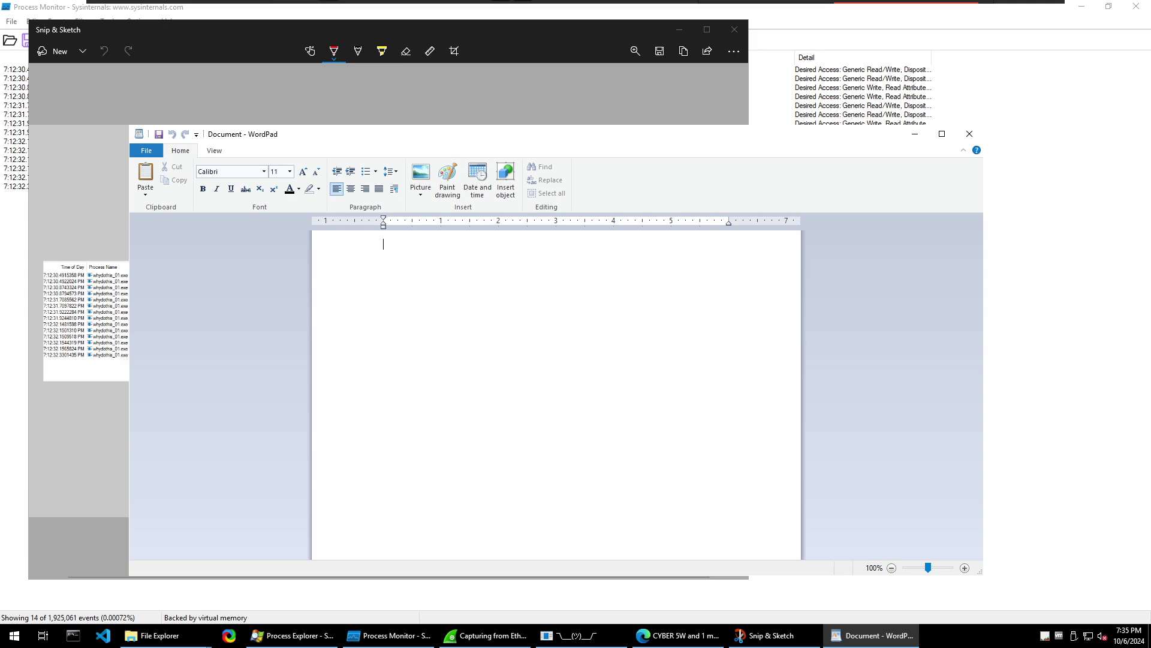
key(ctrl+v)
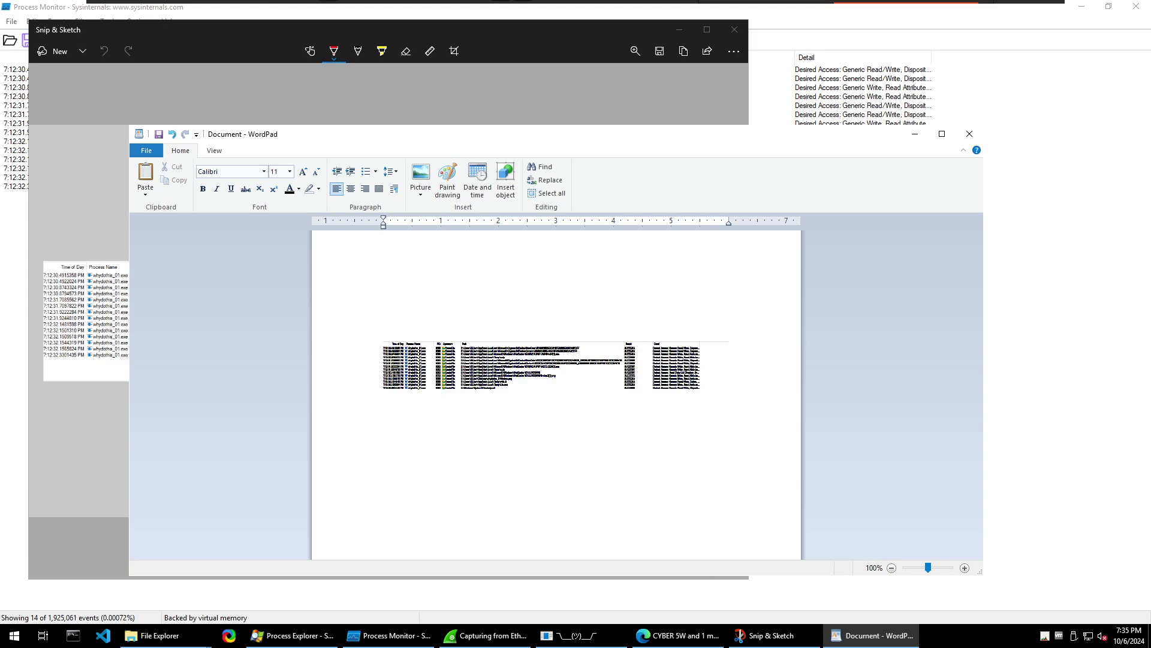
click(965, 568)
click(965, 568)
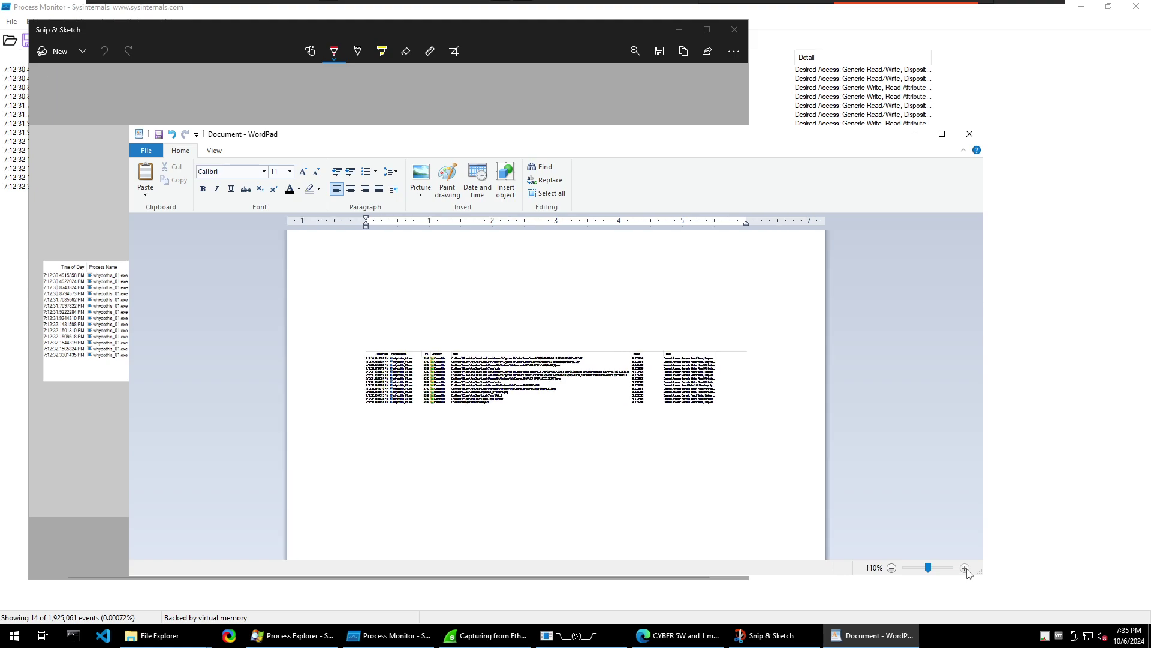
Enlarge the WordPad page view to 160%, and put the WordPad and Snip & Sketch windows away
click(965, 568)
click(965, 568)
click(965, 568)
click(965, 568)
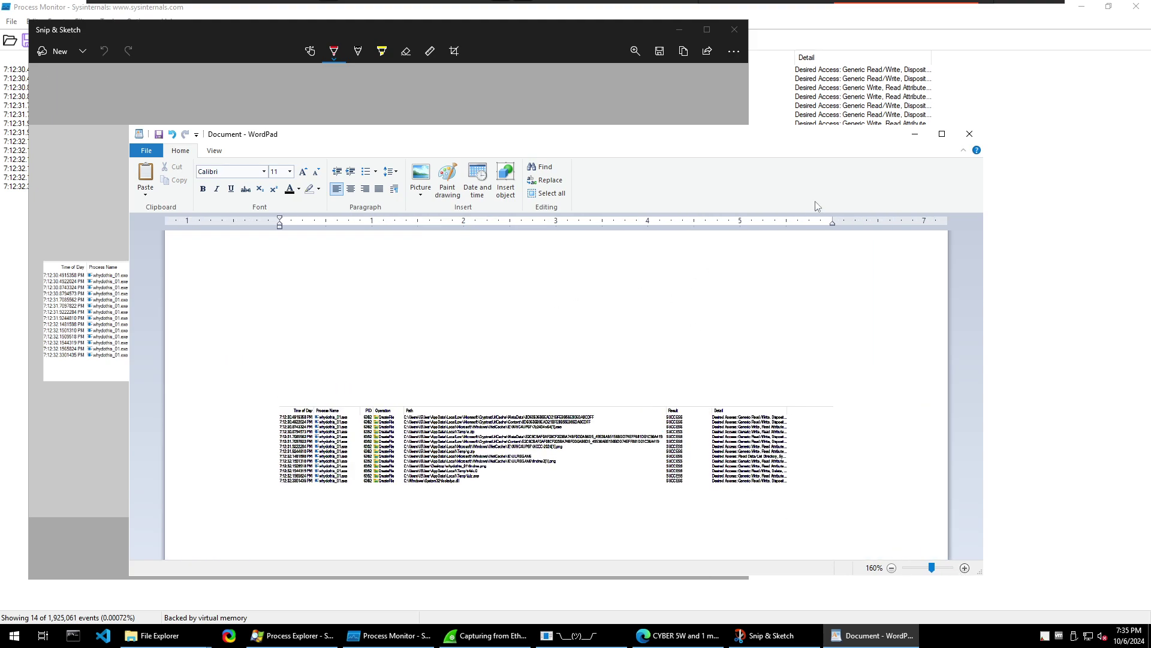
click(915, 134)
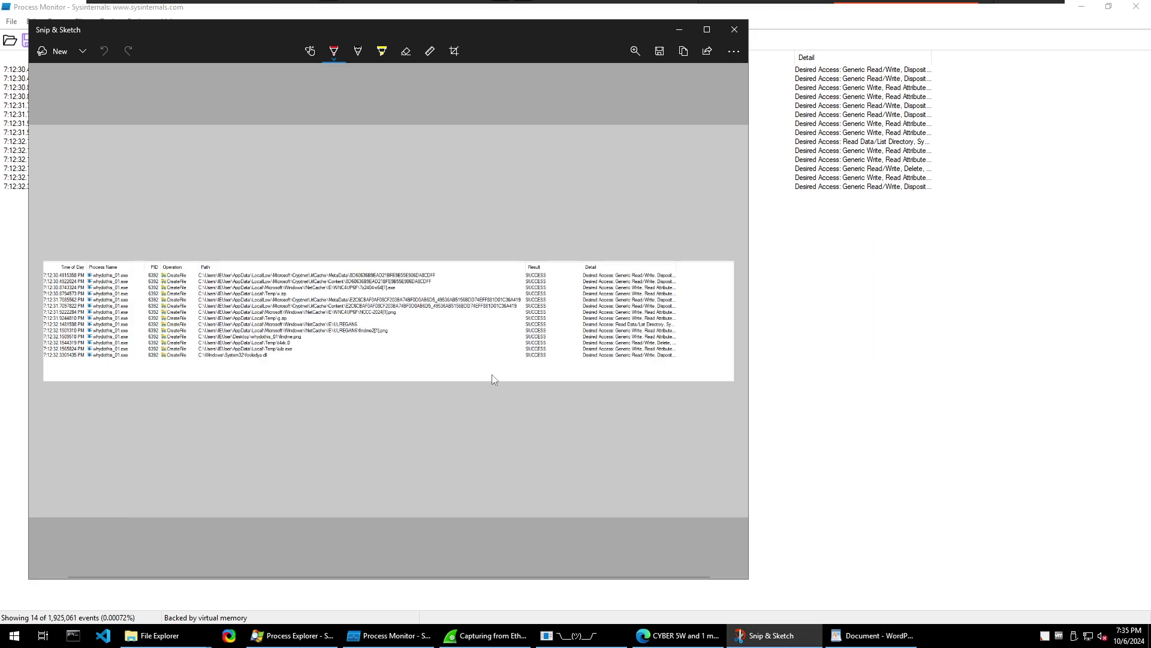
click(687, 35)
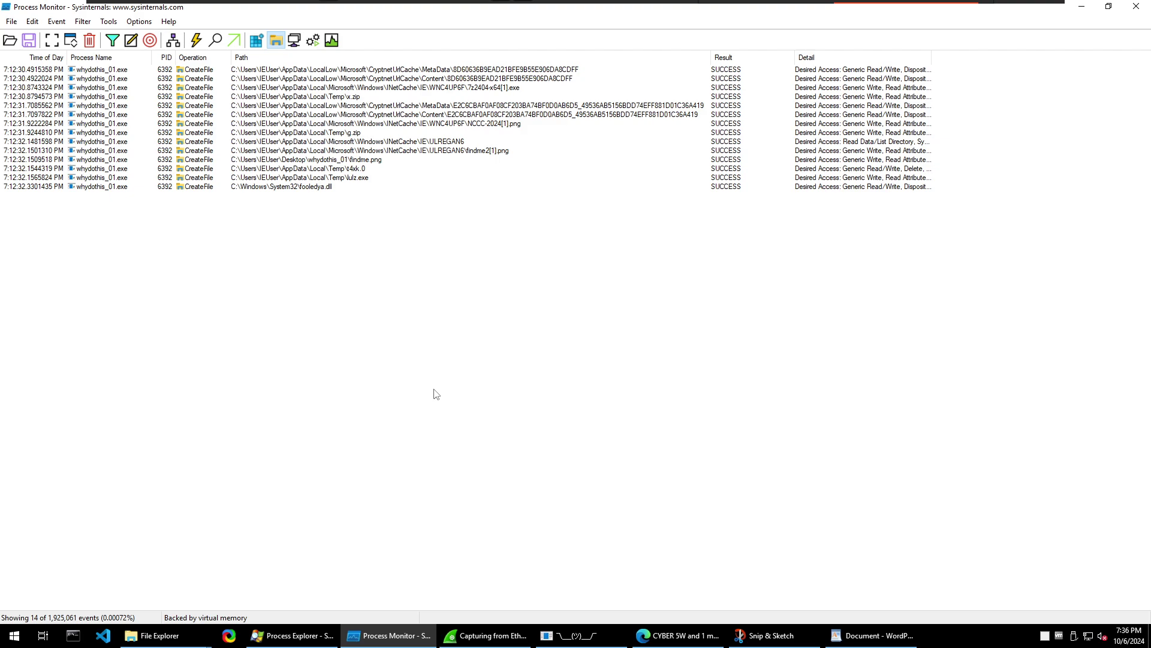
Save the events displayed by the current filter, including profiling events, in CSV format as Logfile.CSV on the Desktop
click(11, 21)
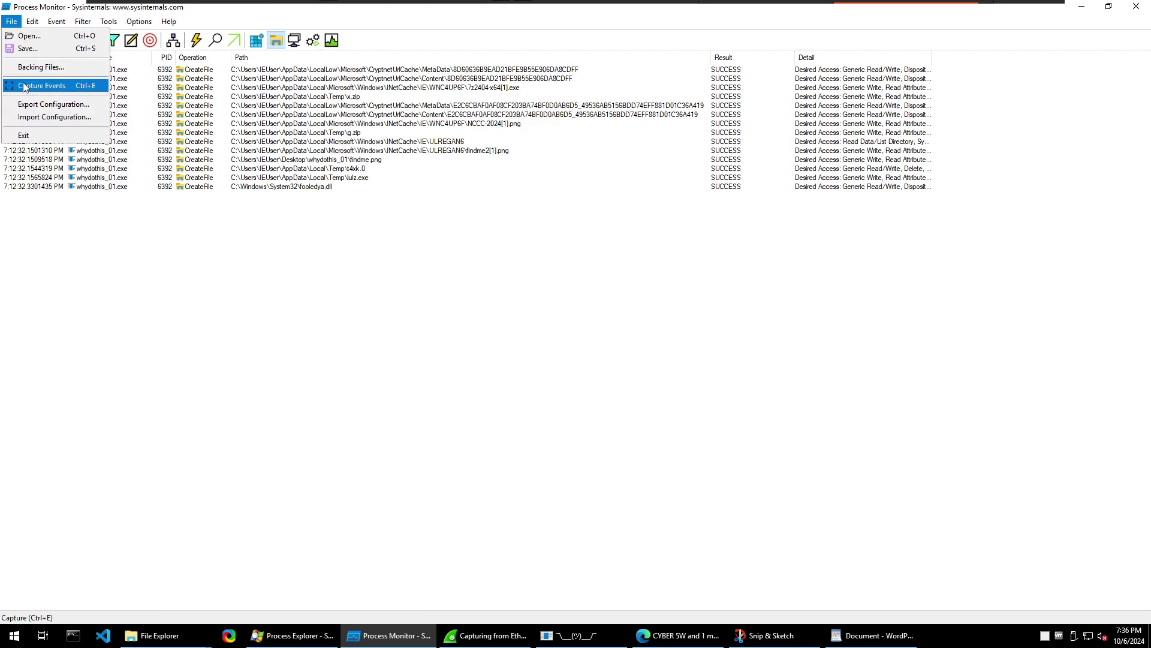
click(43, 51)
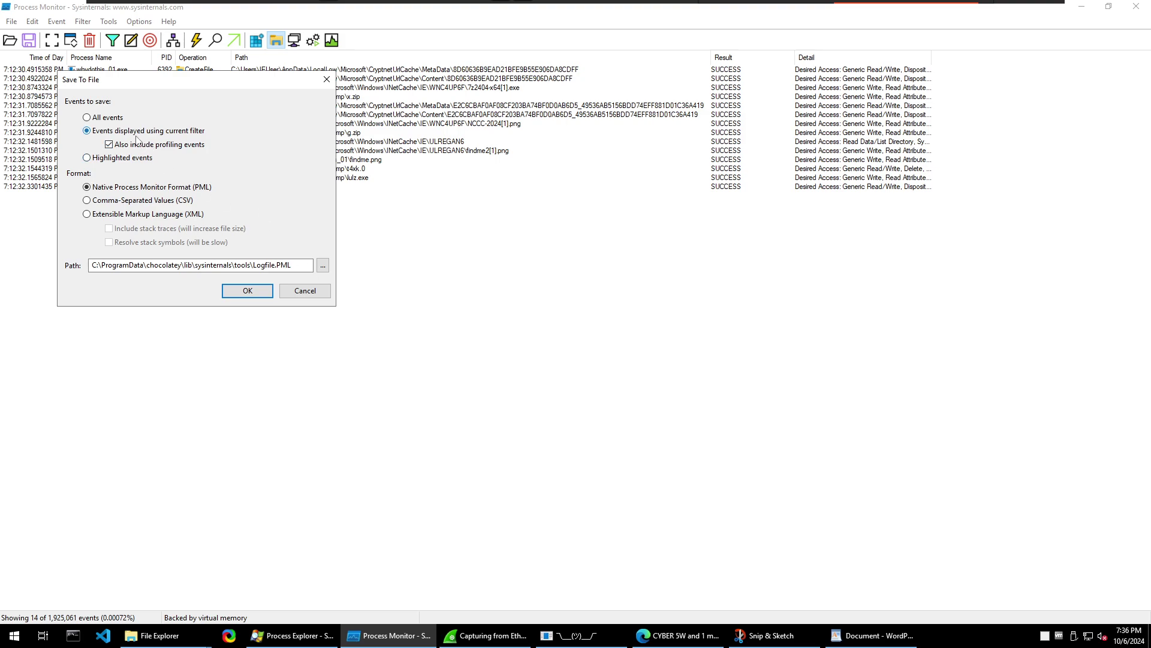
click(116, 202)
click(323, 265)
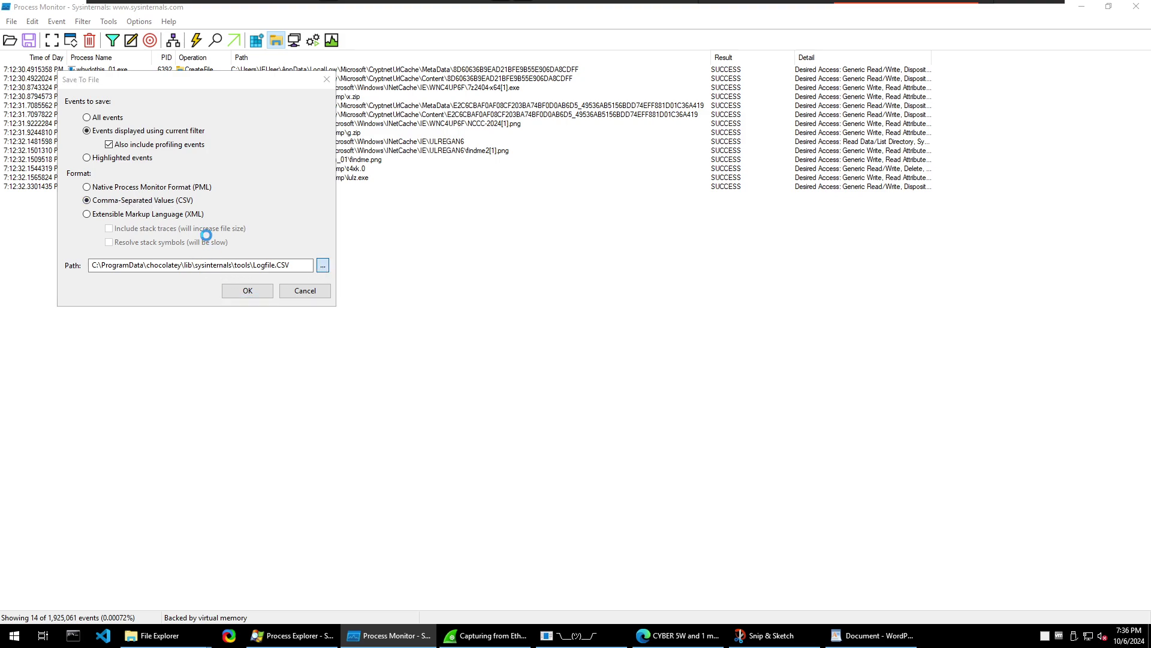
scroll(123, 281, up, 2)
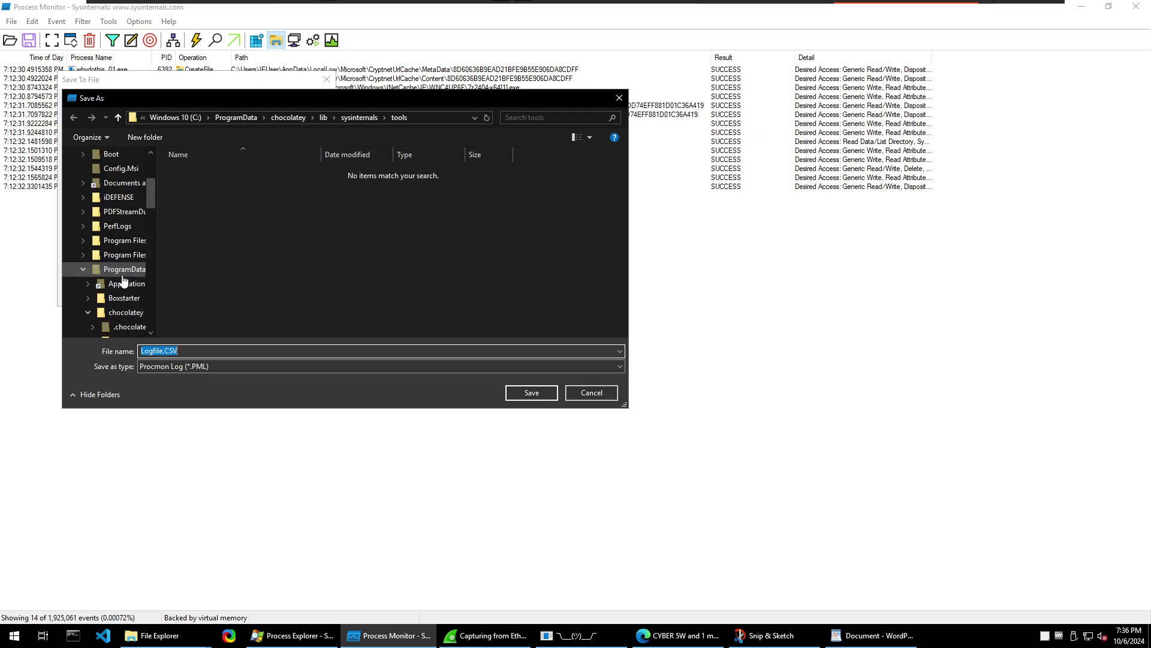
scroll(123, 280, up, 5)
click(112, 169)
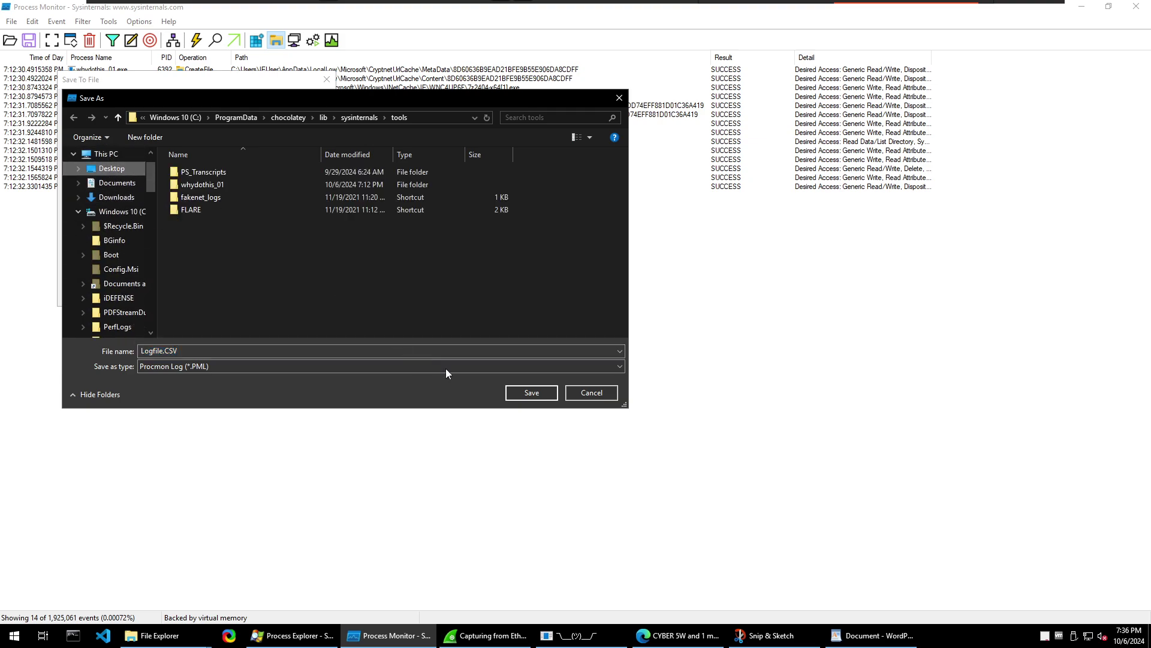
click(524, 393)
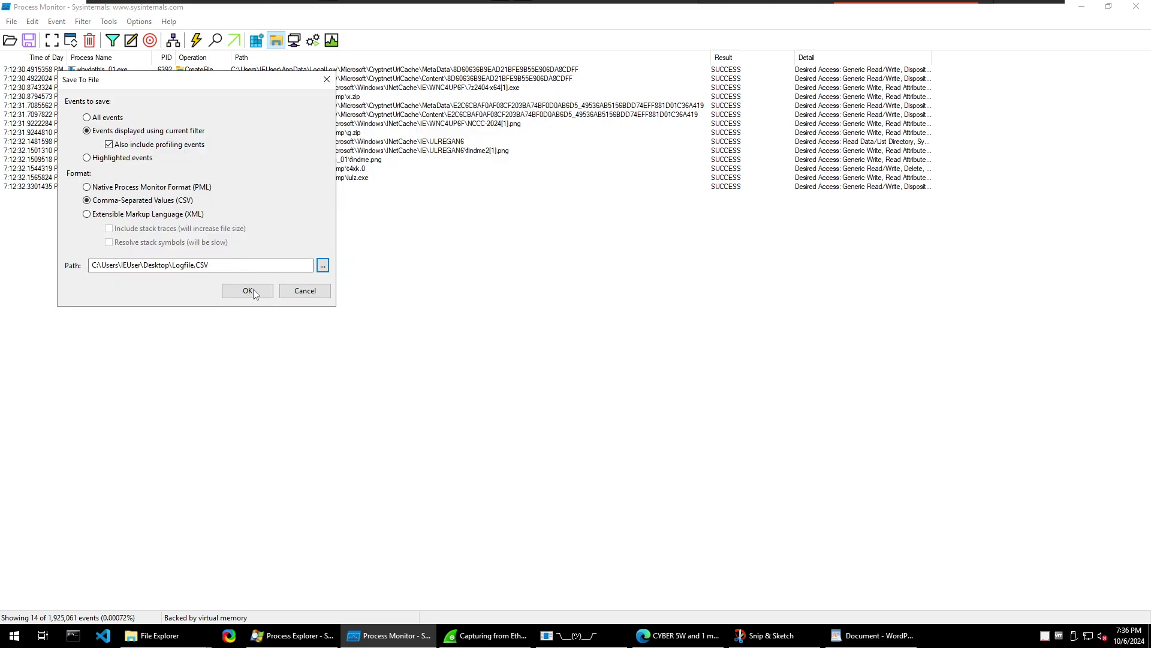
click(253, 291)
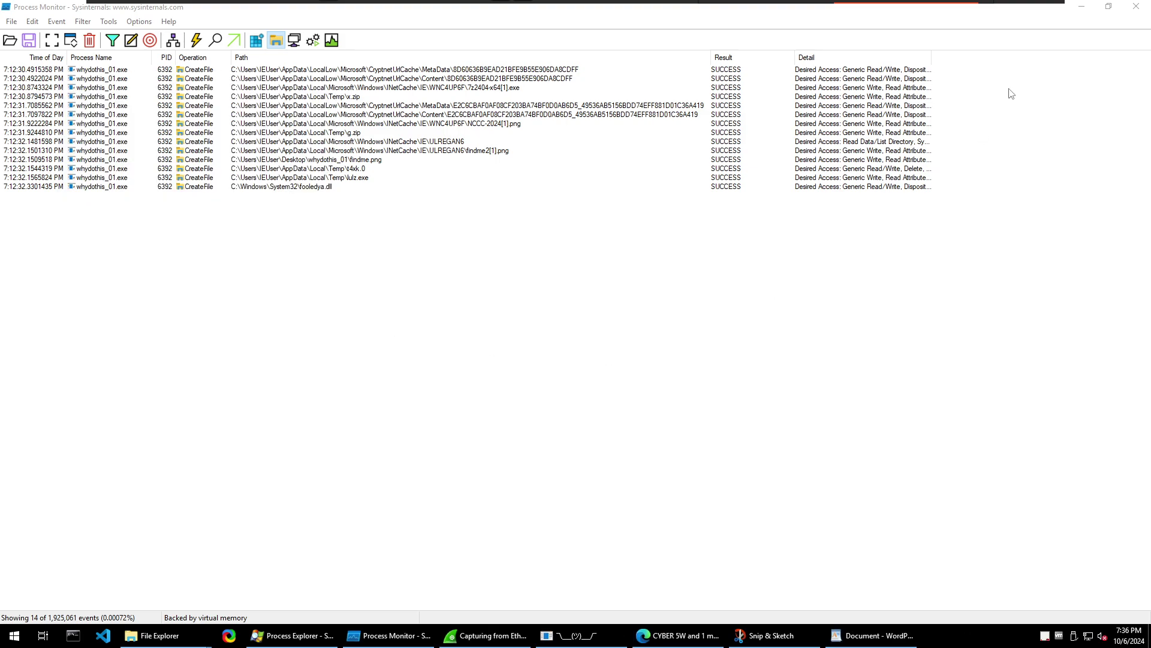
Open Logfile.CSV from the desktop in Notepad++, check the exported event rows in a full-screen window, and close the editor
click(1083, 7)
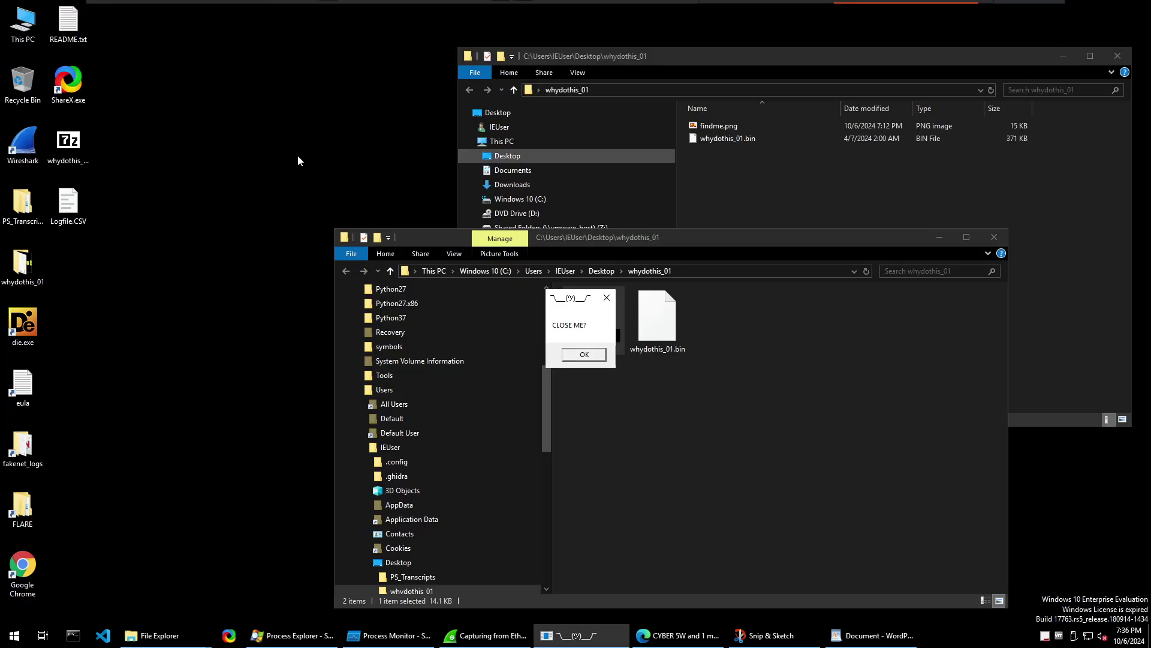
click(74, 214)
right_click(74, 214)
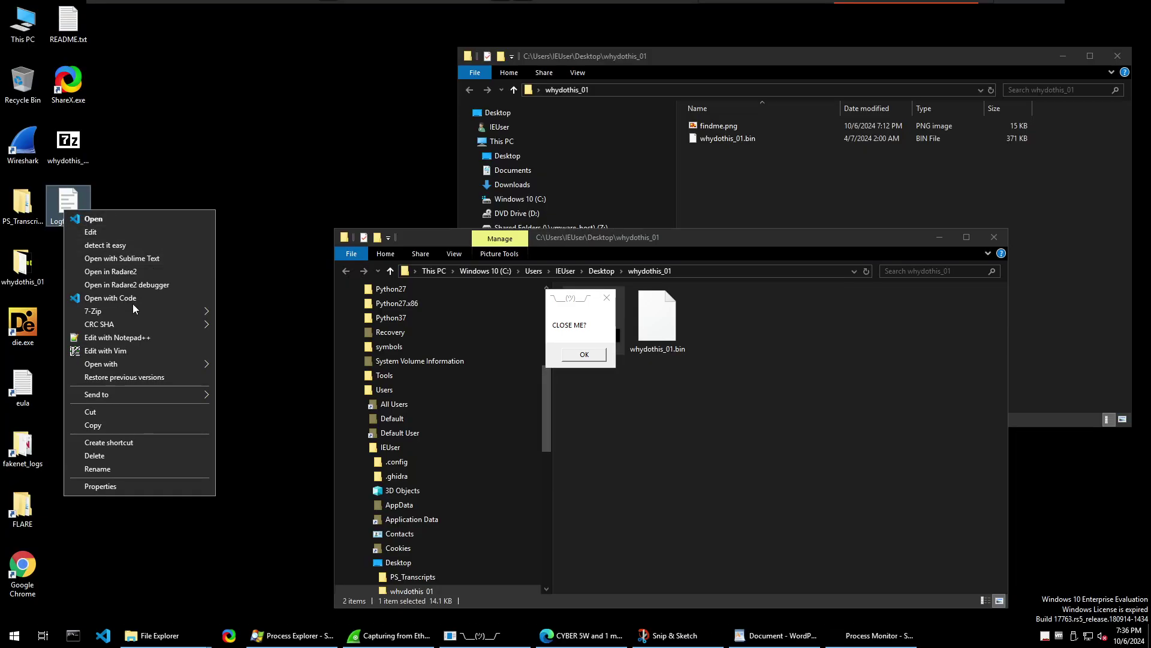
click(124, 337)
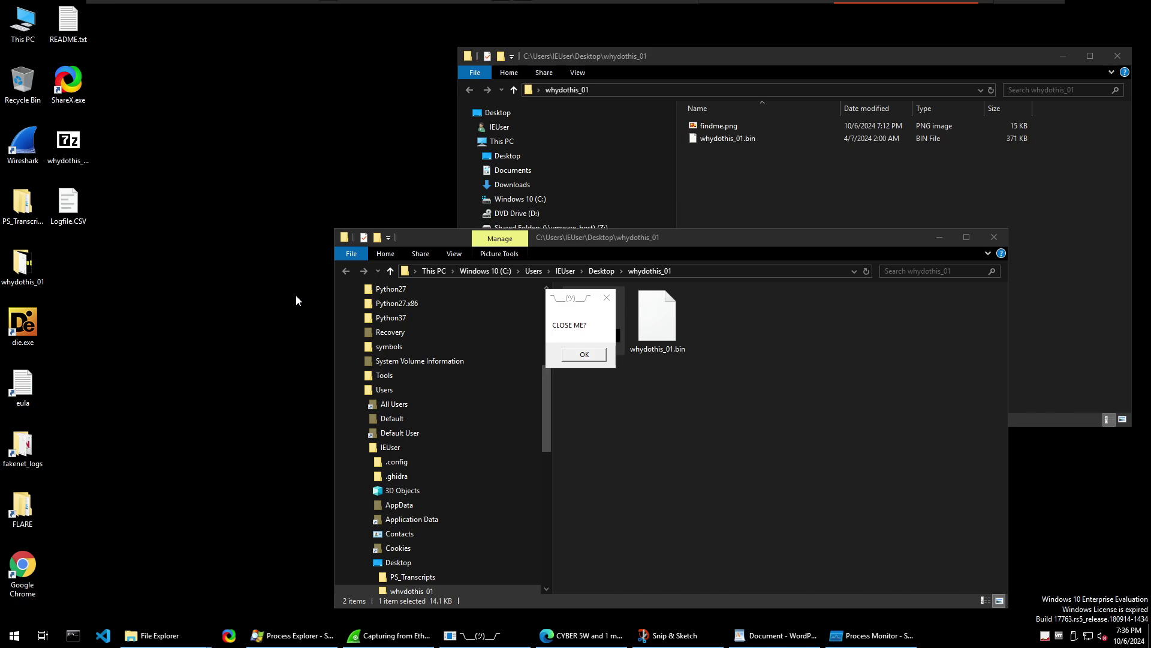
right_click(219, 310)
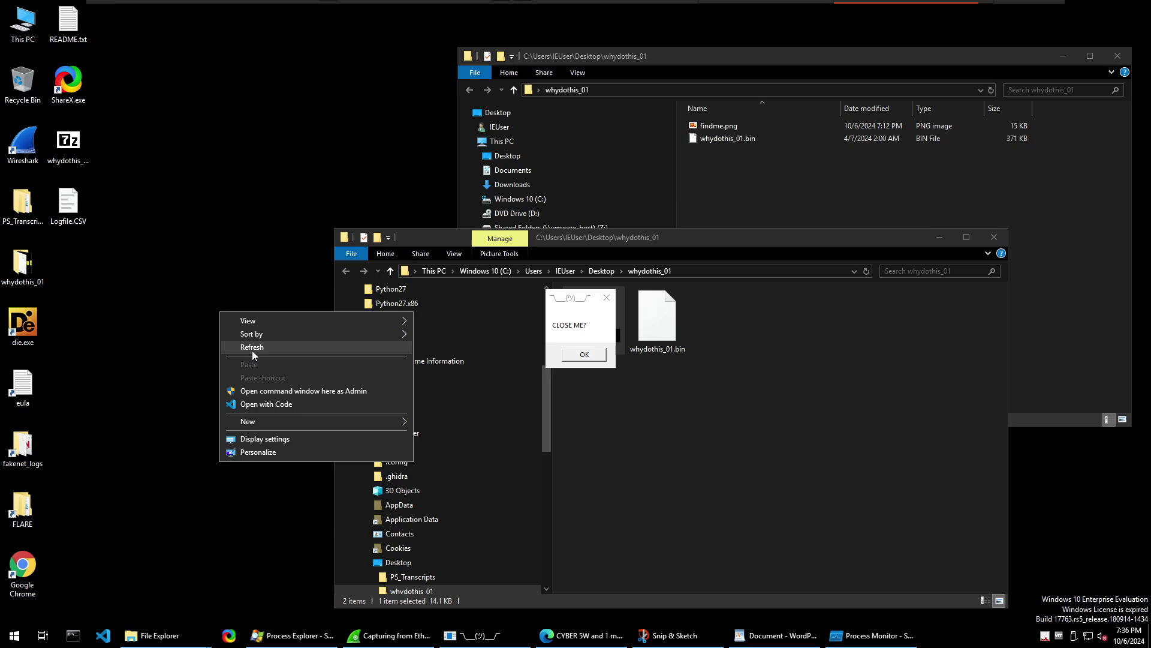
click(253, 348)
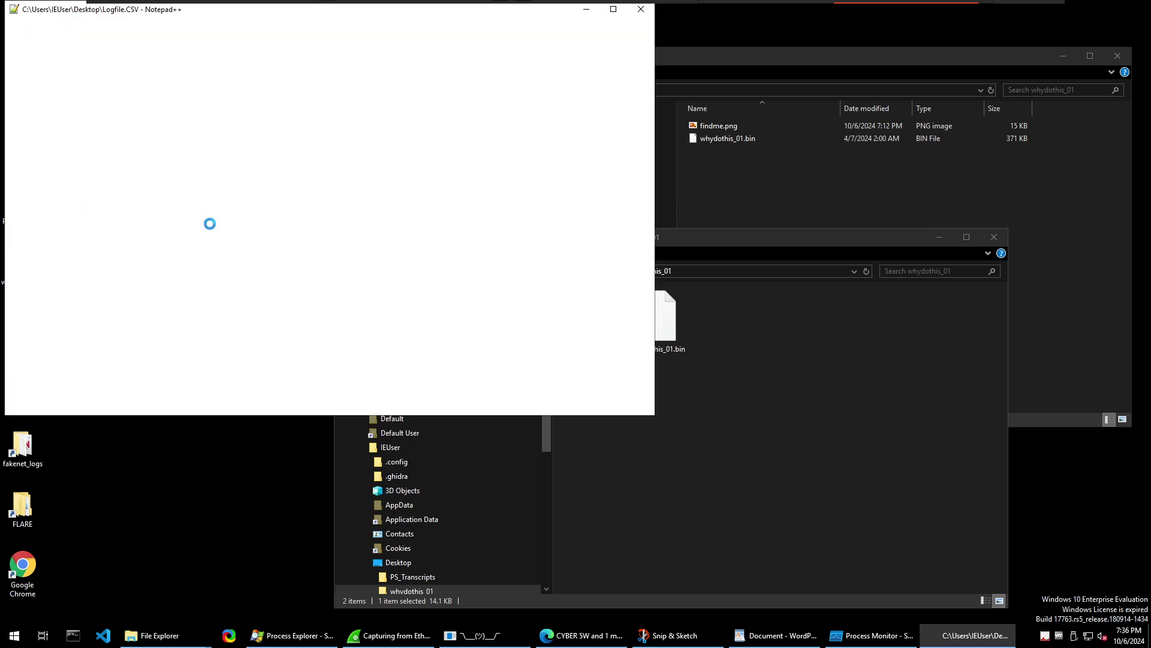
click(612, 9)
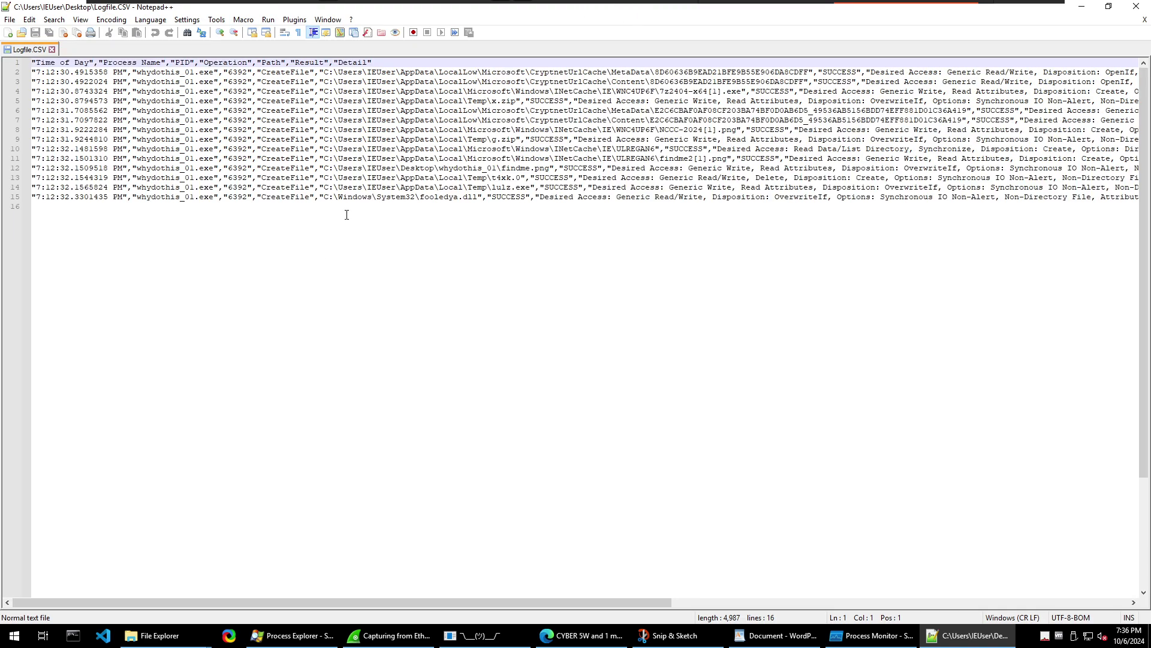
drag(186, 601, 156, 519)
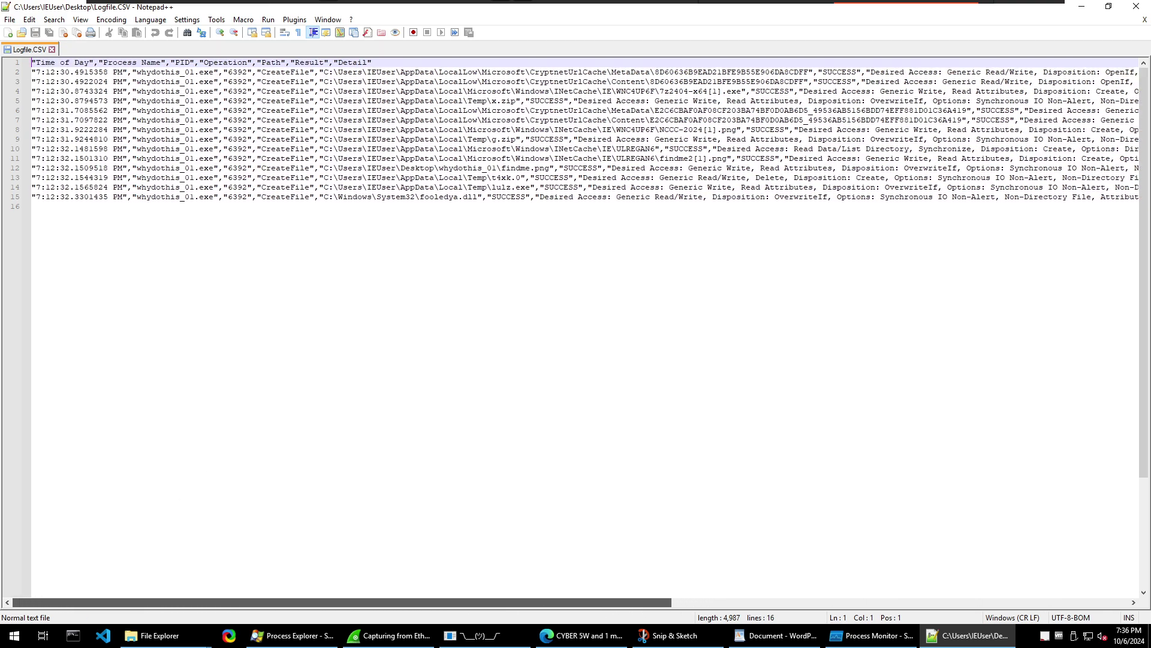
click(1136, 6)
Close the surplus File Explorer windows, including the Temp, chocolatey and Wireshark folders, keeping the front whydothis_01 window and System32 open
click(652, 433)
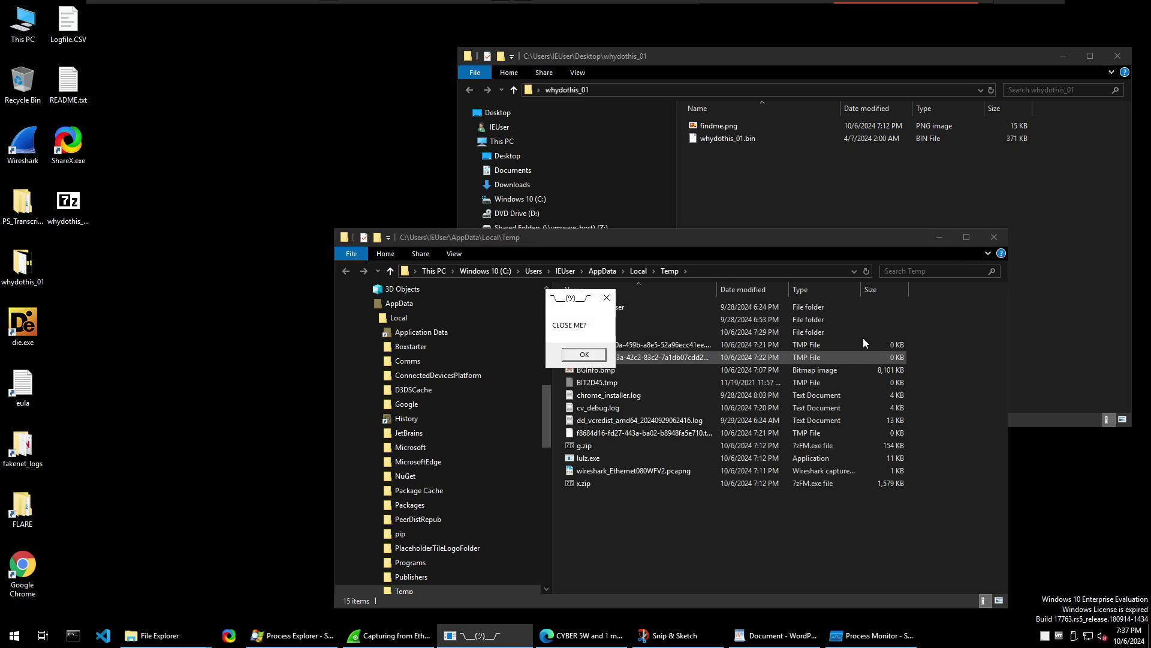
click(999, 241)
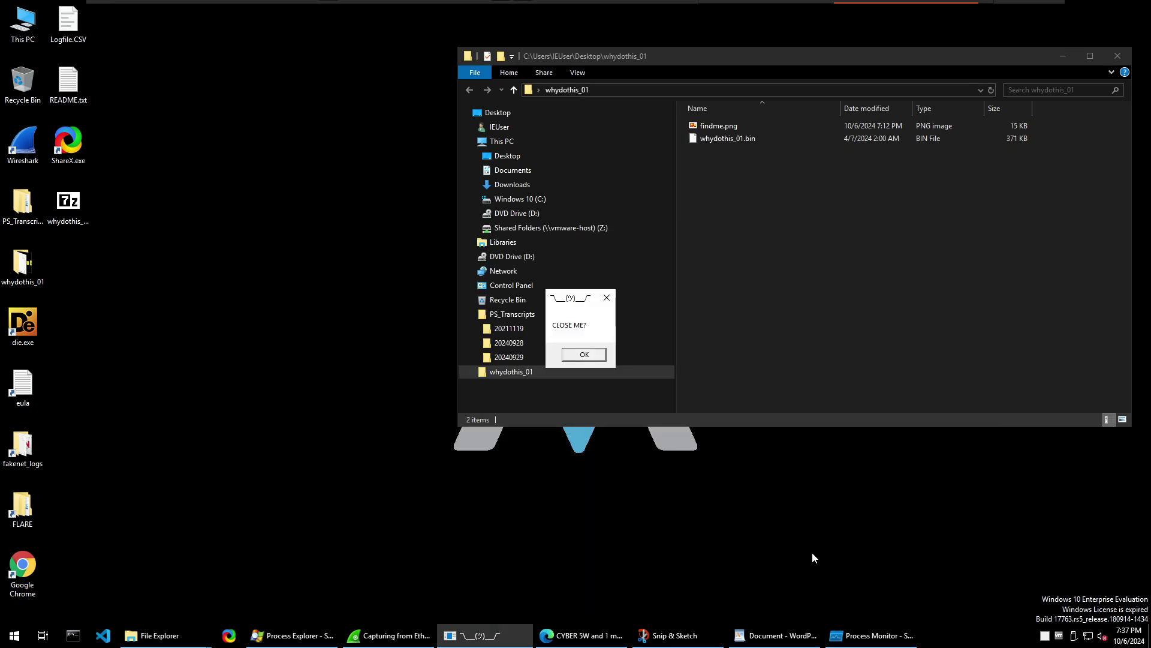
click(157, 635)
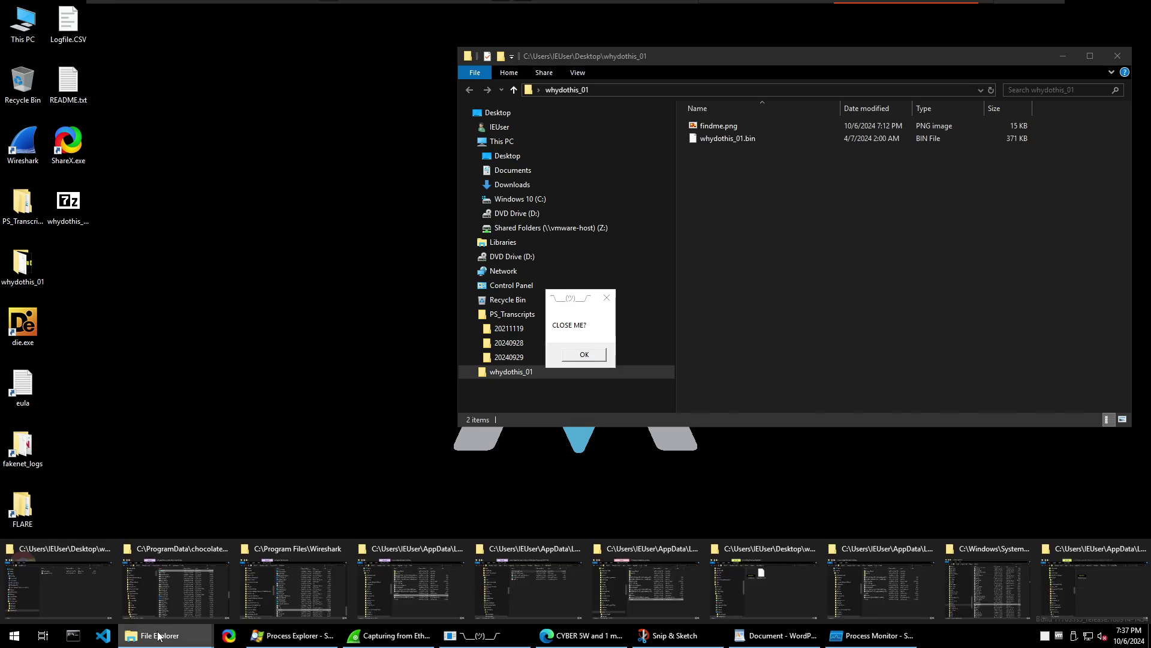
click(228, 549)
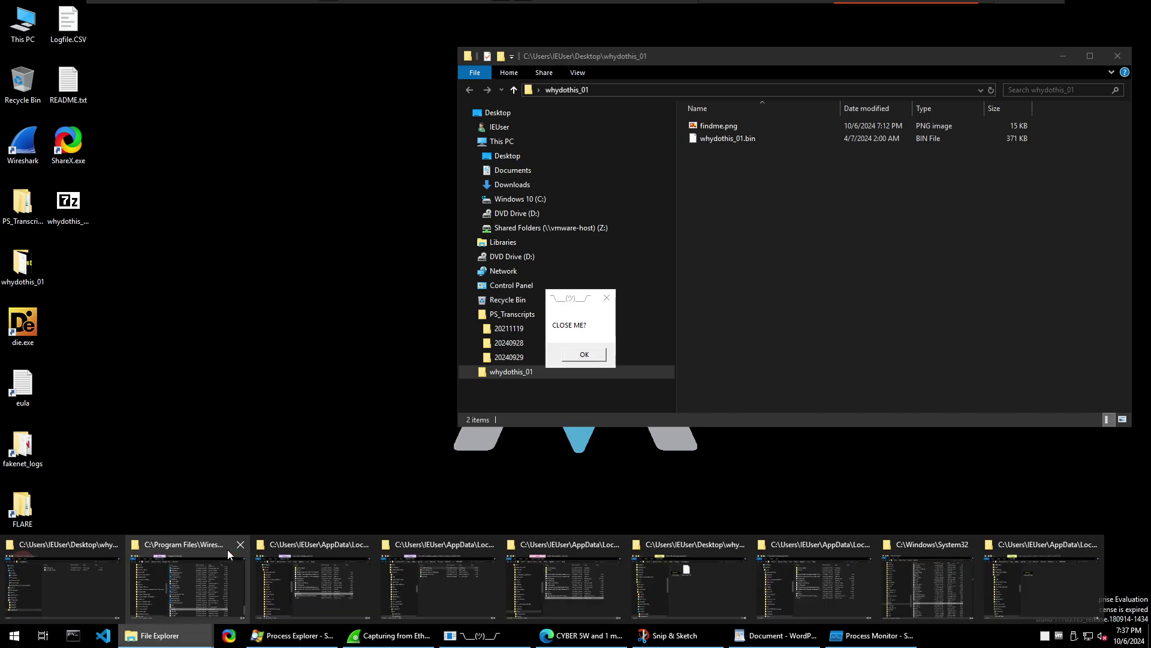
click(242, 545)
click(242, 546)
click(242, 545)
click(242, 546)
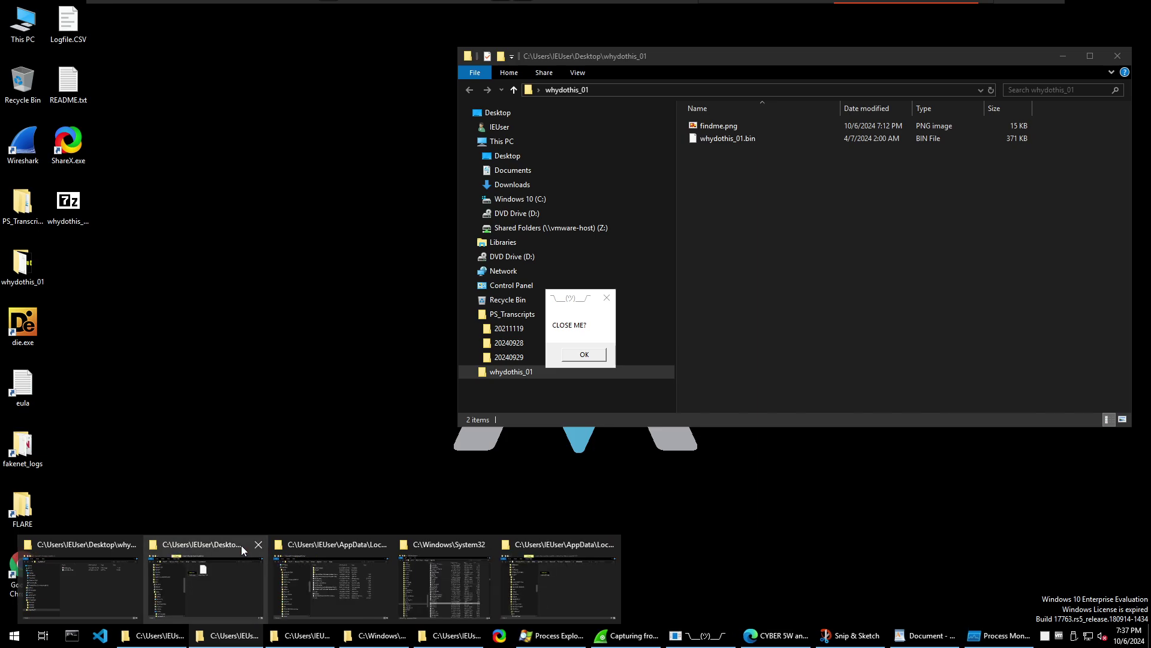
click(251, 546)
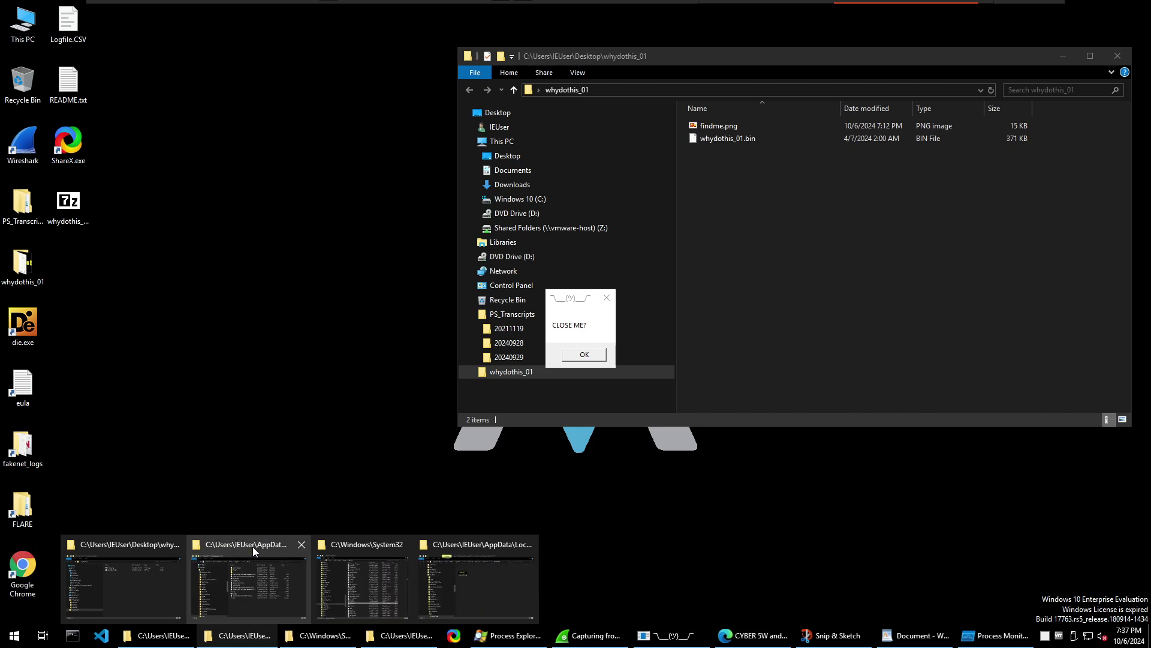
click(303, 546)
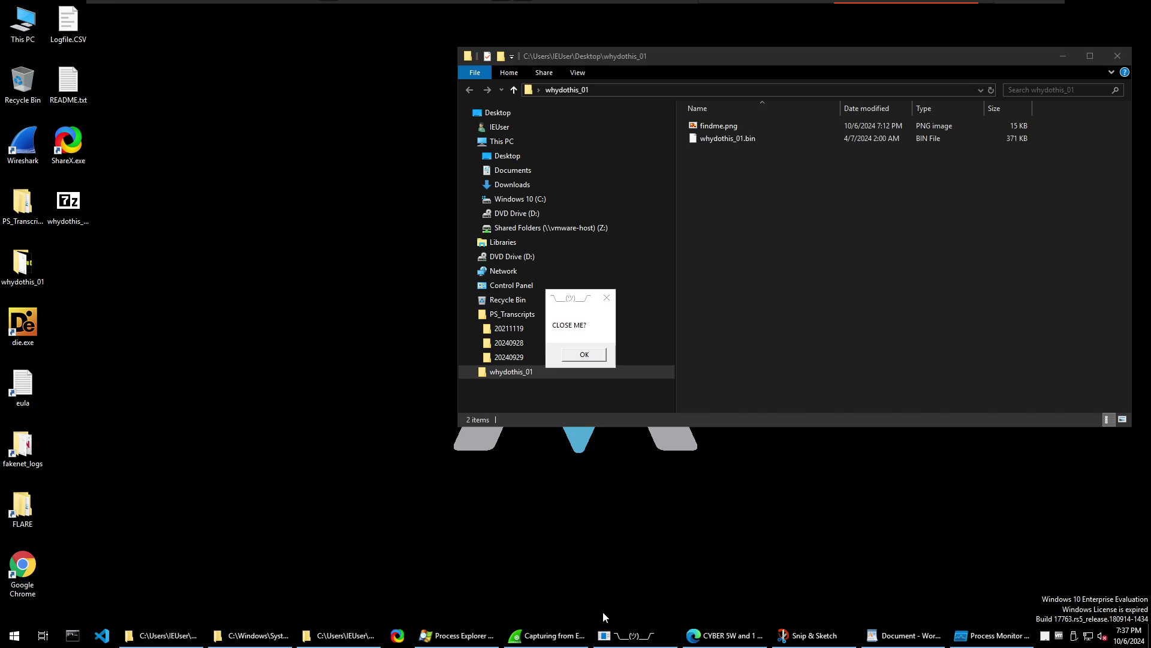
Switch to Wireshark, stop the Ethernet0 capture, filter the packets by dns in a full-screen window, and make the packet list taller
click(547, 635)
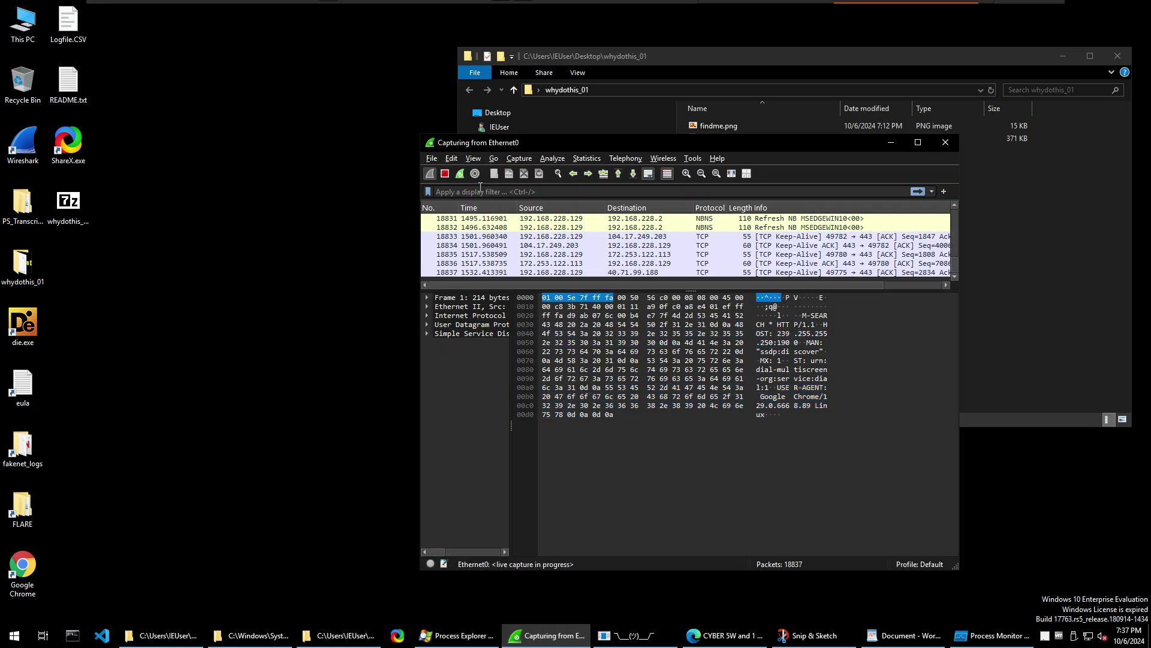
click(445, 173)
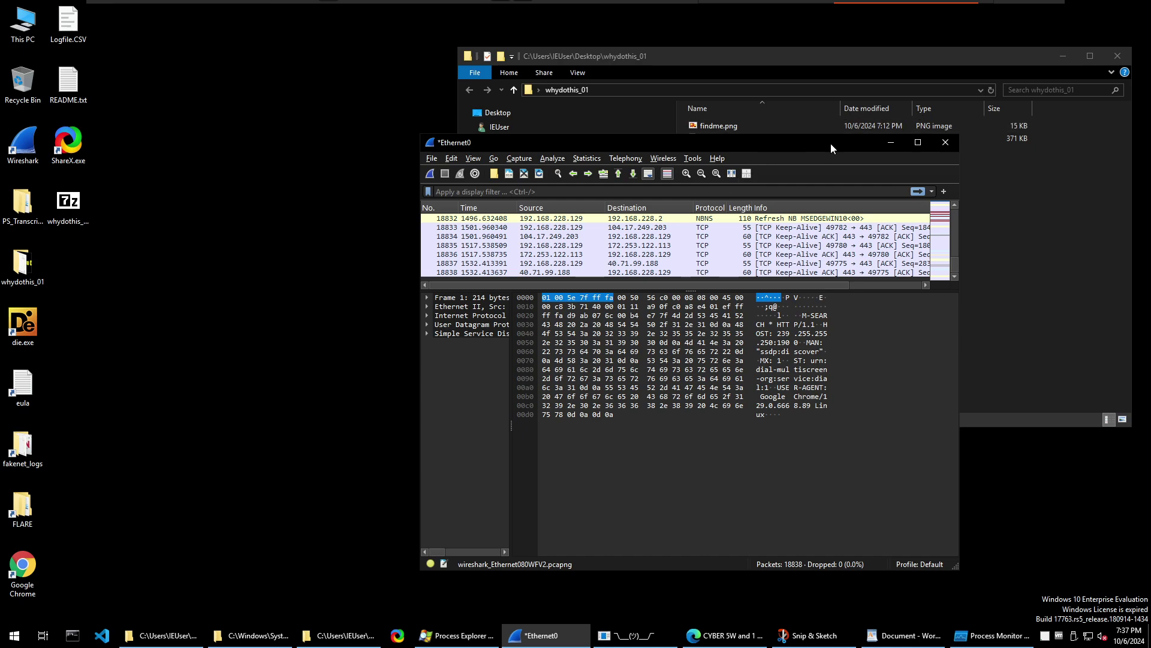
double_click(830, 142)
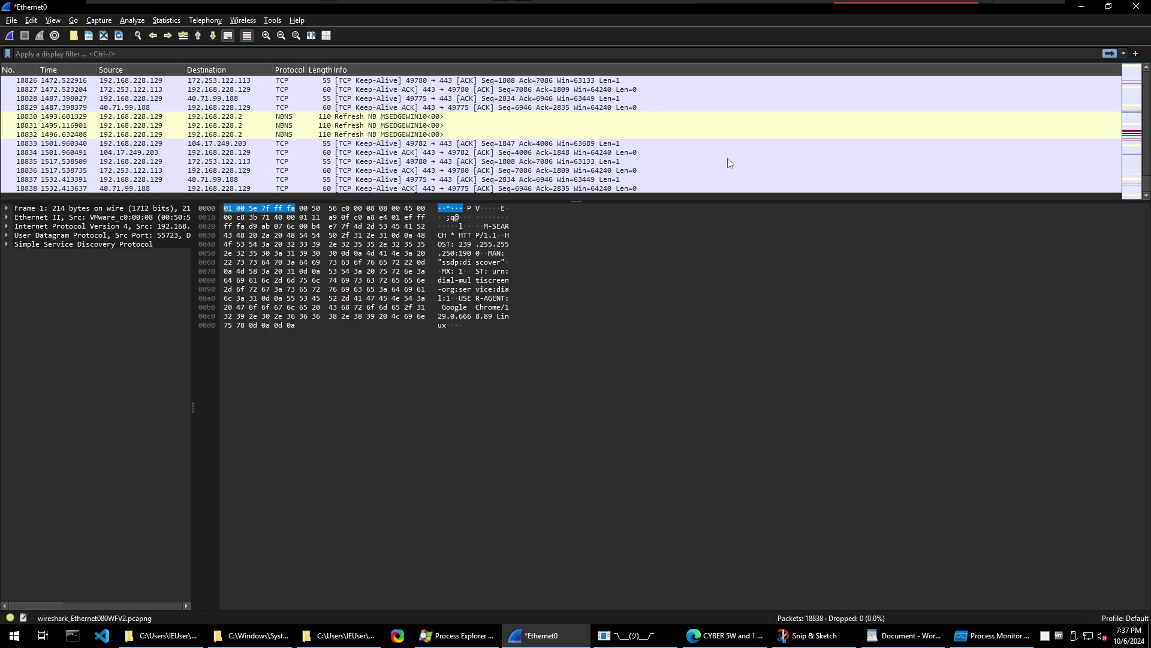
click(393, 54)
text(dns)
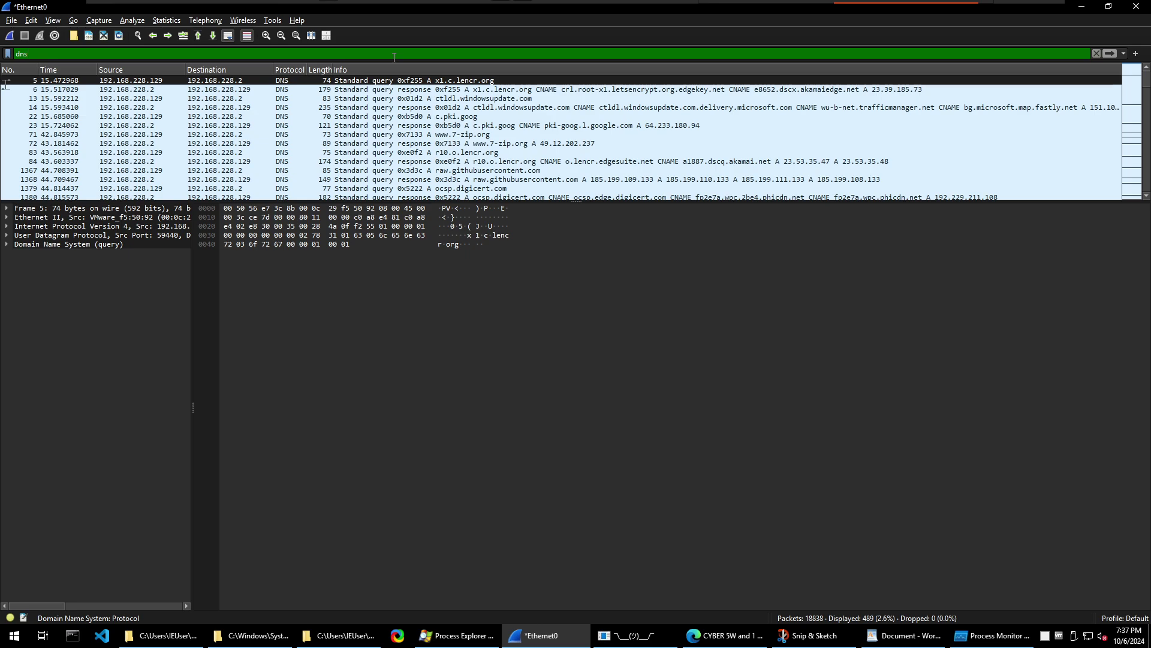
drag(498, 201, 521, 326)
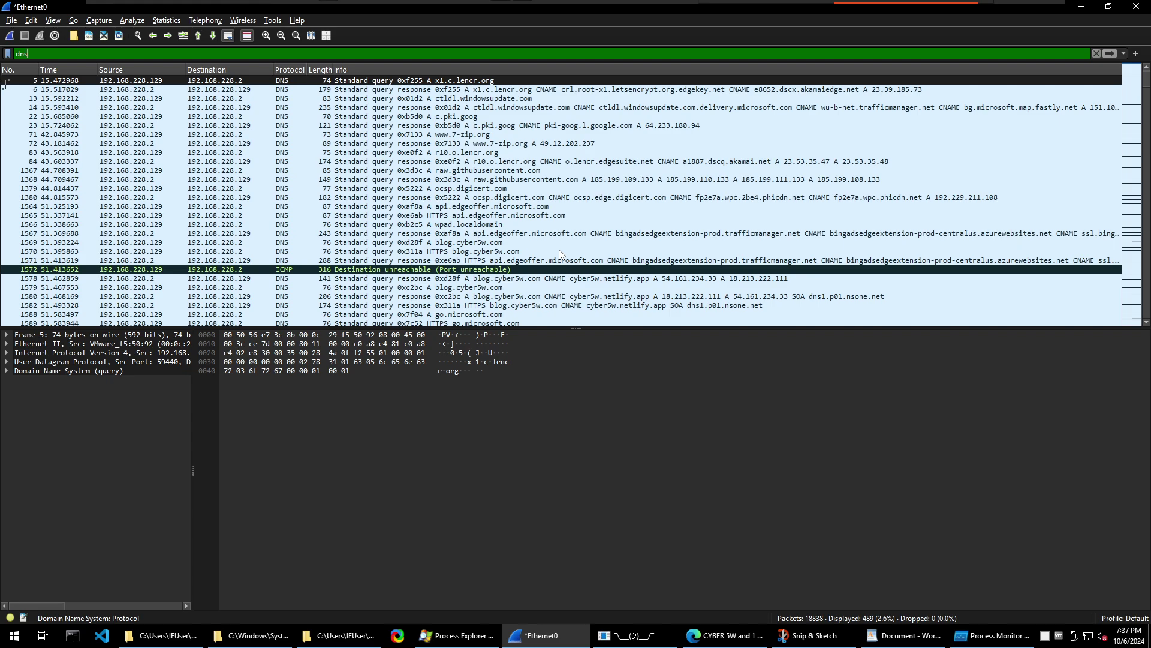
click(474, 172)
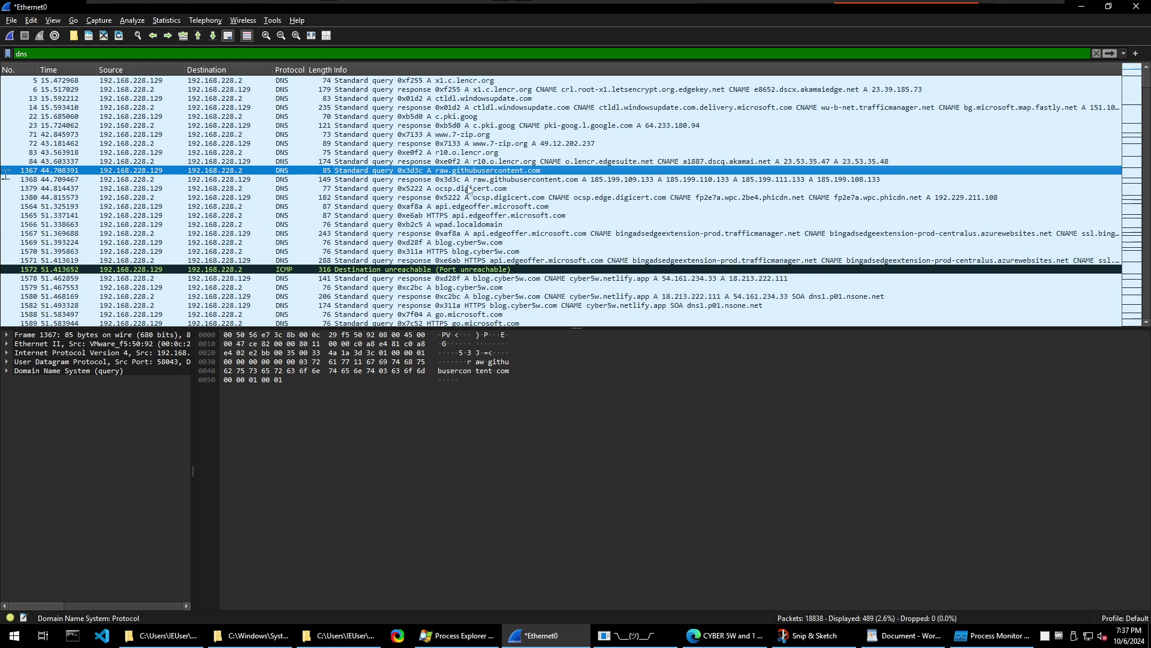
click(466, 136)
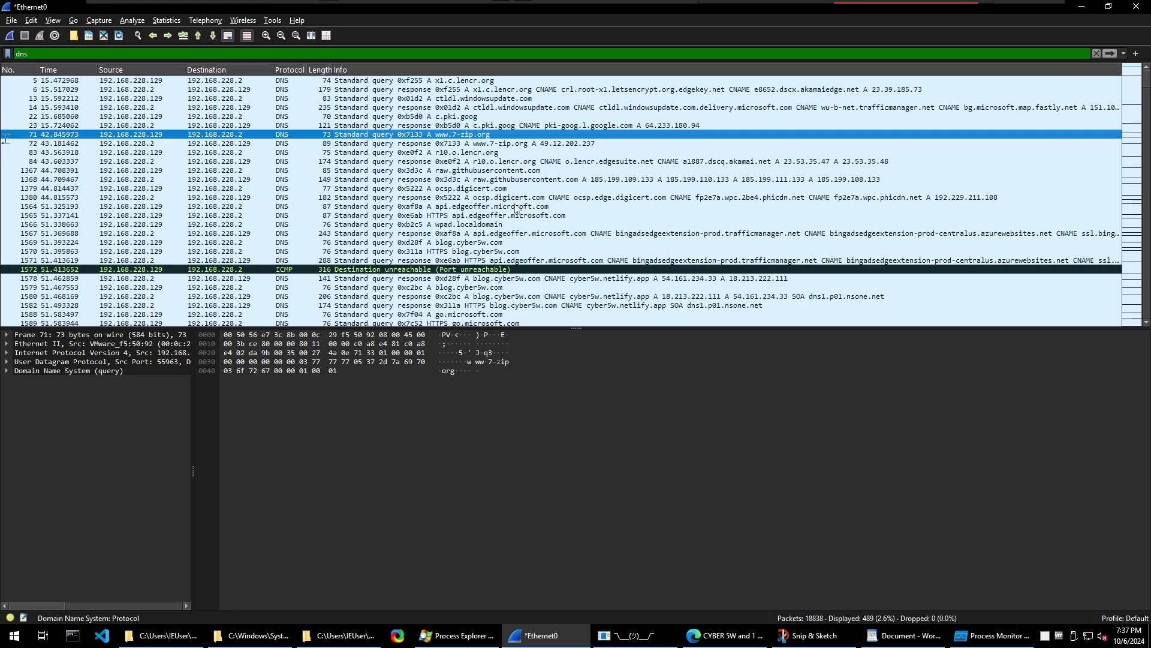
click(485, 243)
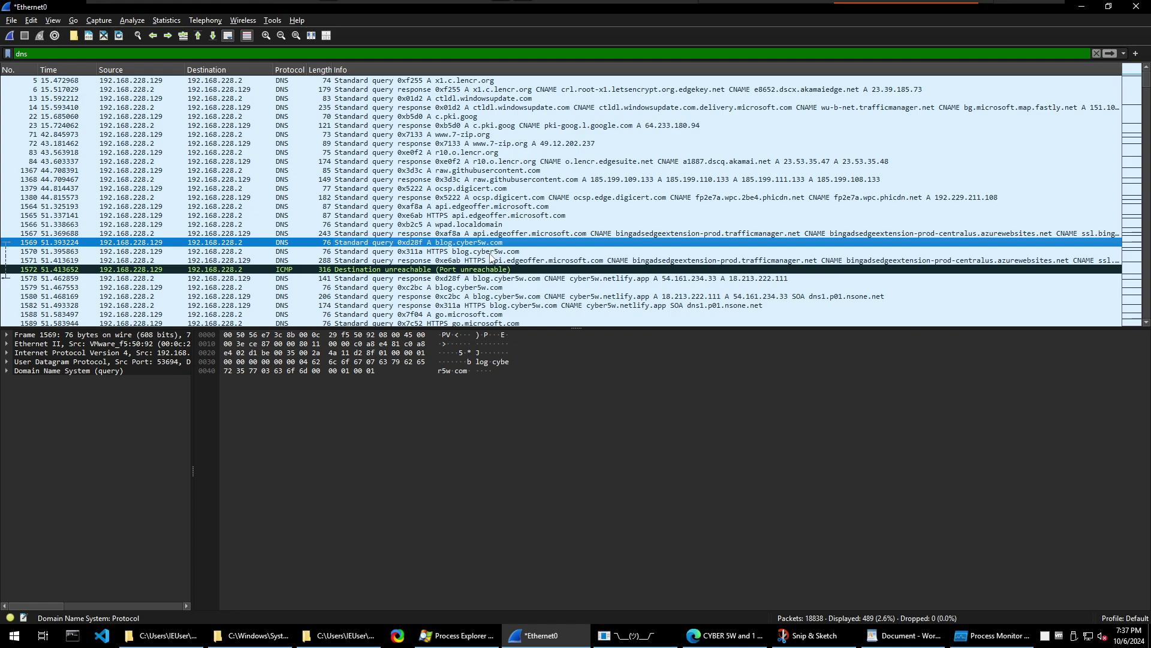
scroll(608, 262, down, 12)
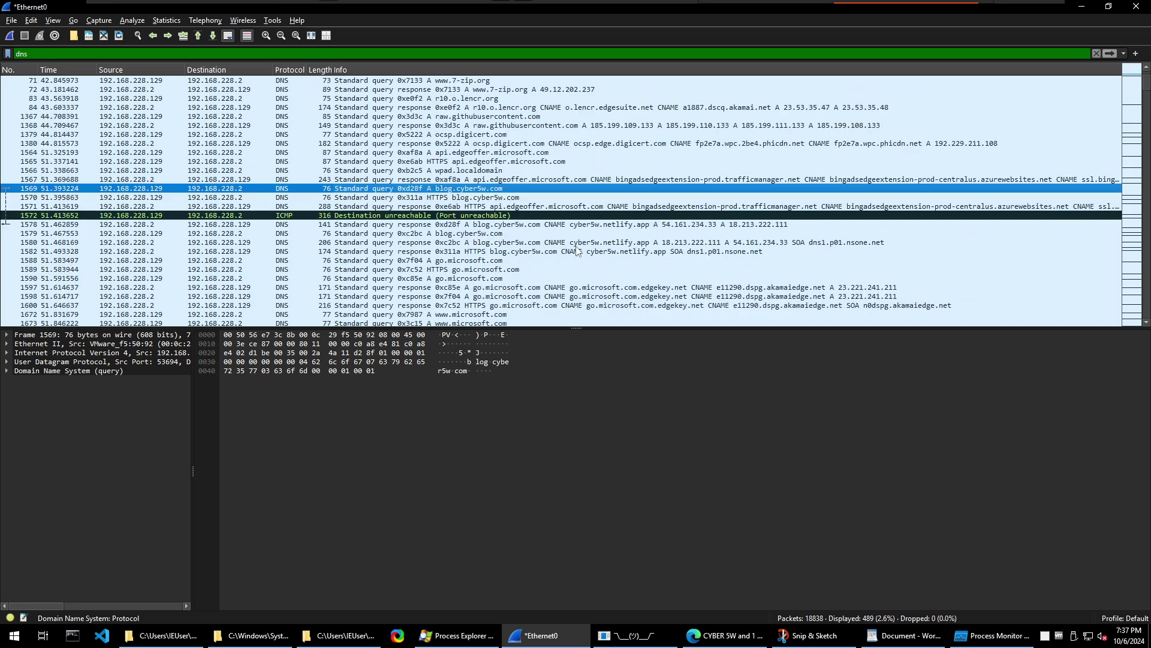
scroll(587, 246, up, 12)
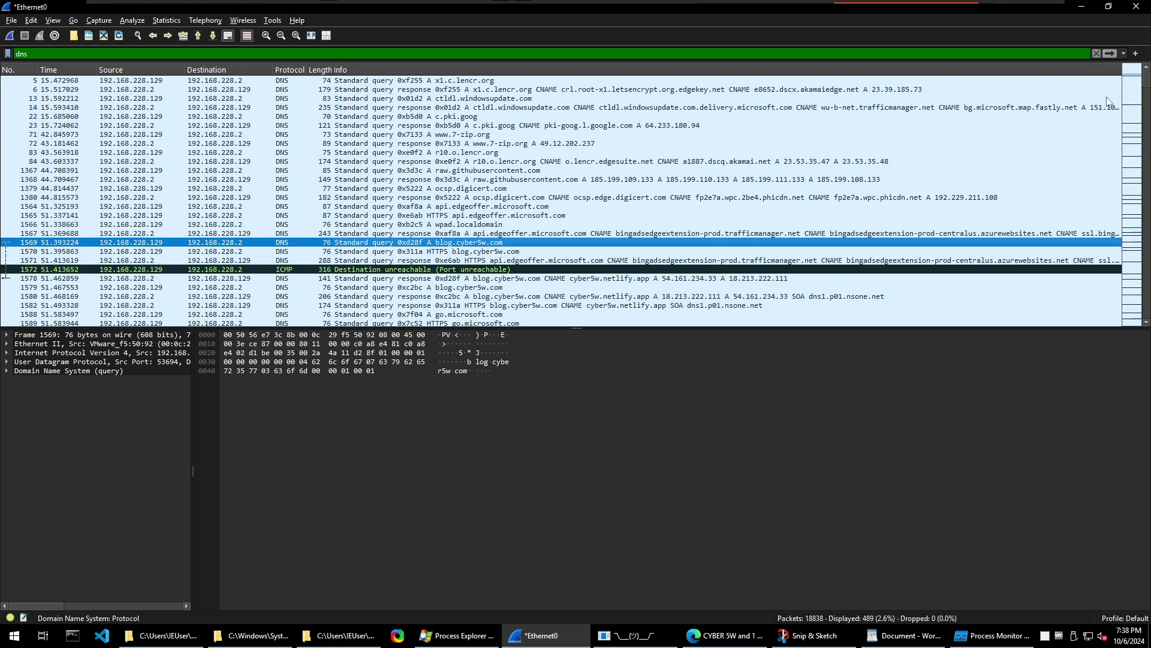
Save the stopped capture as whydothis in the Documents folder in pcapng format and close Wireshark
click(11, 20)
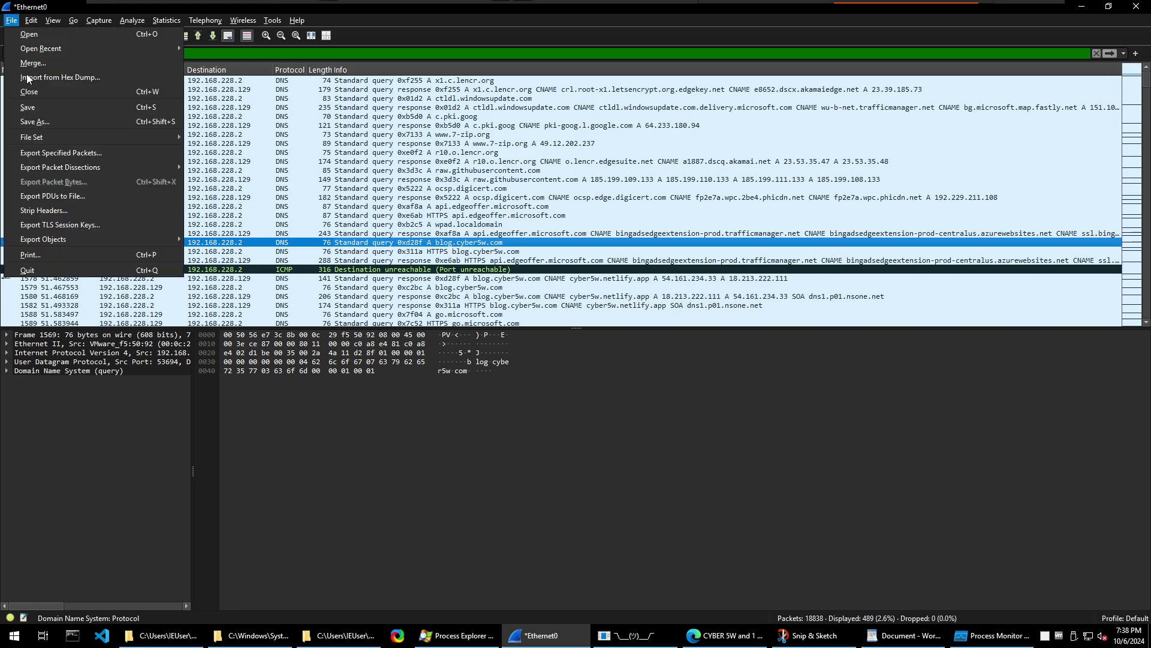
click(115, 138)
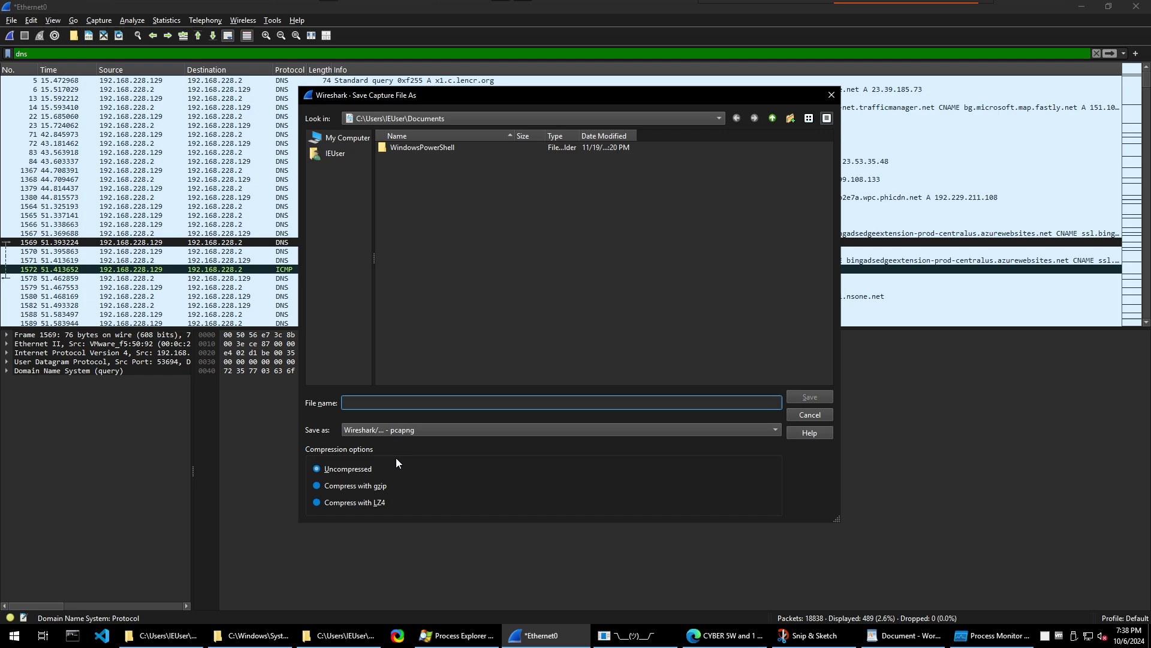
text(whyd)
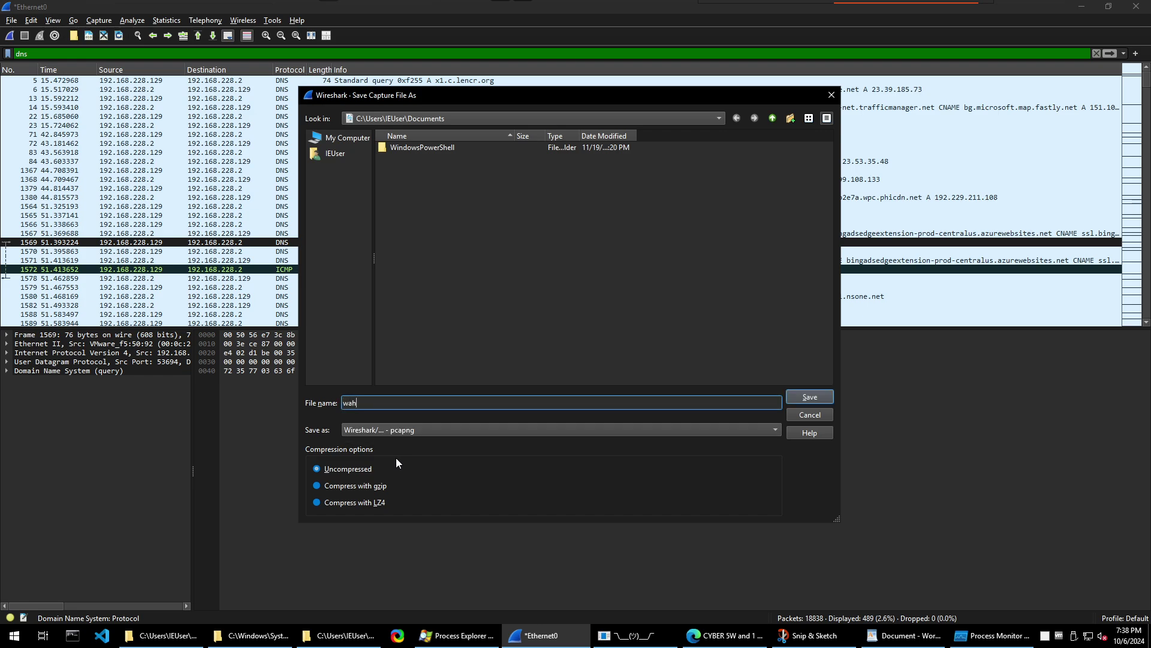
text(othis)
key(Return)
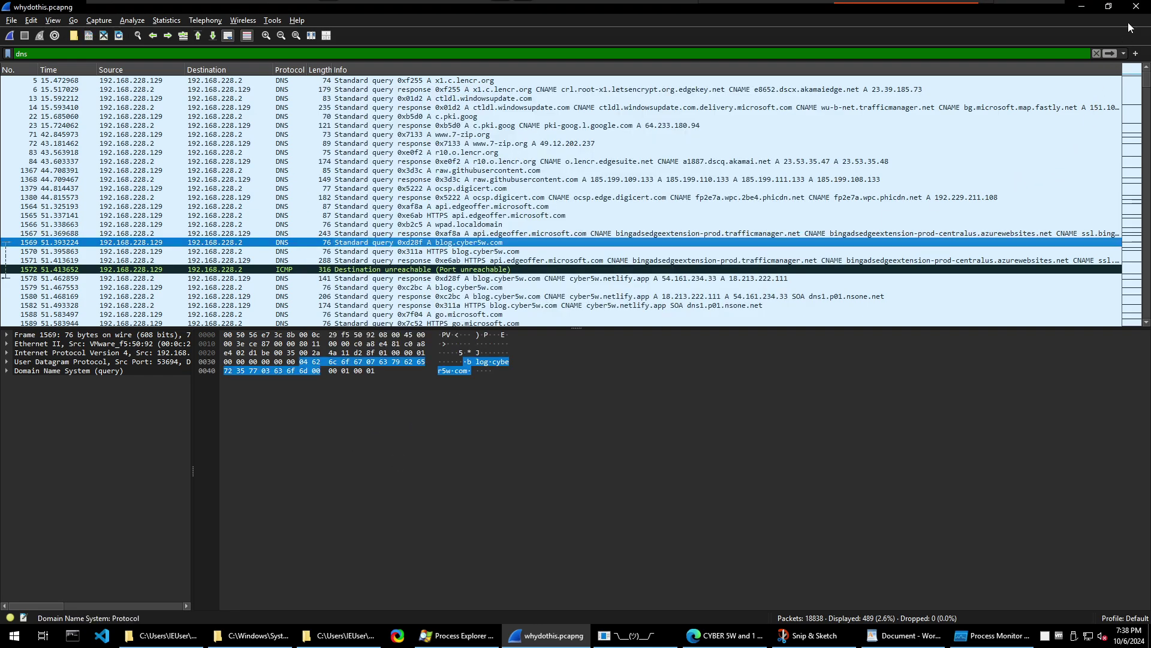
click(1136, 7)
click(847, 274)
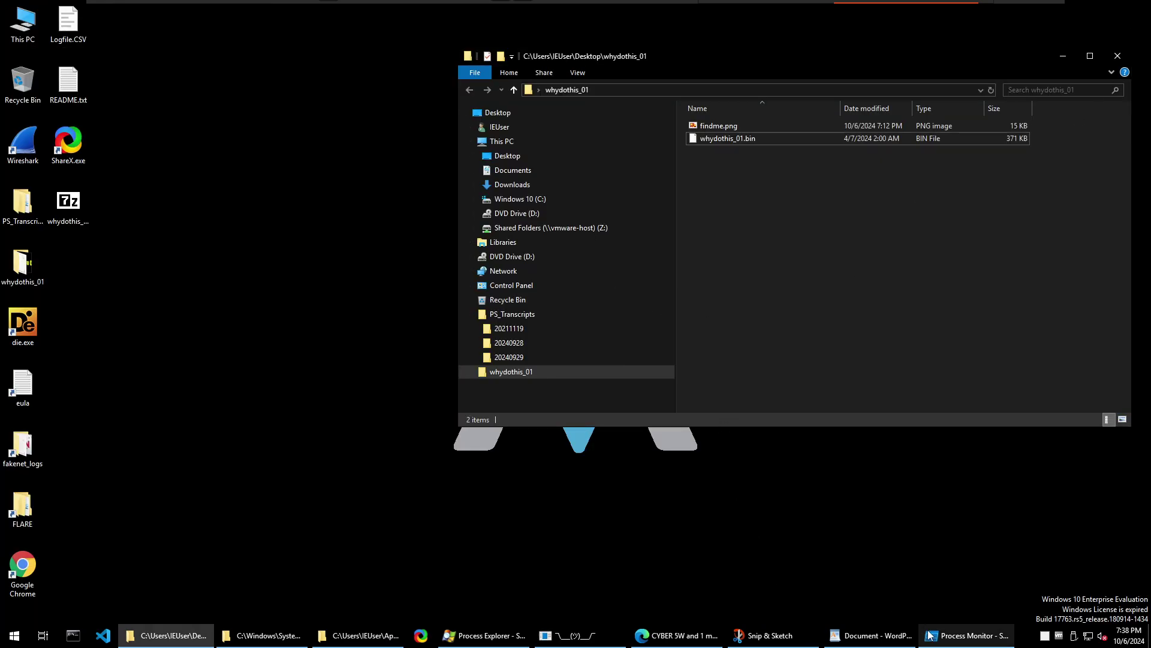
Switch to Process Monitor and show registry activity instead of file system activity in the event list
click(944, 637)
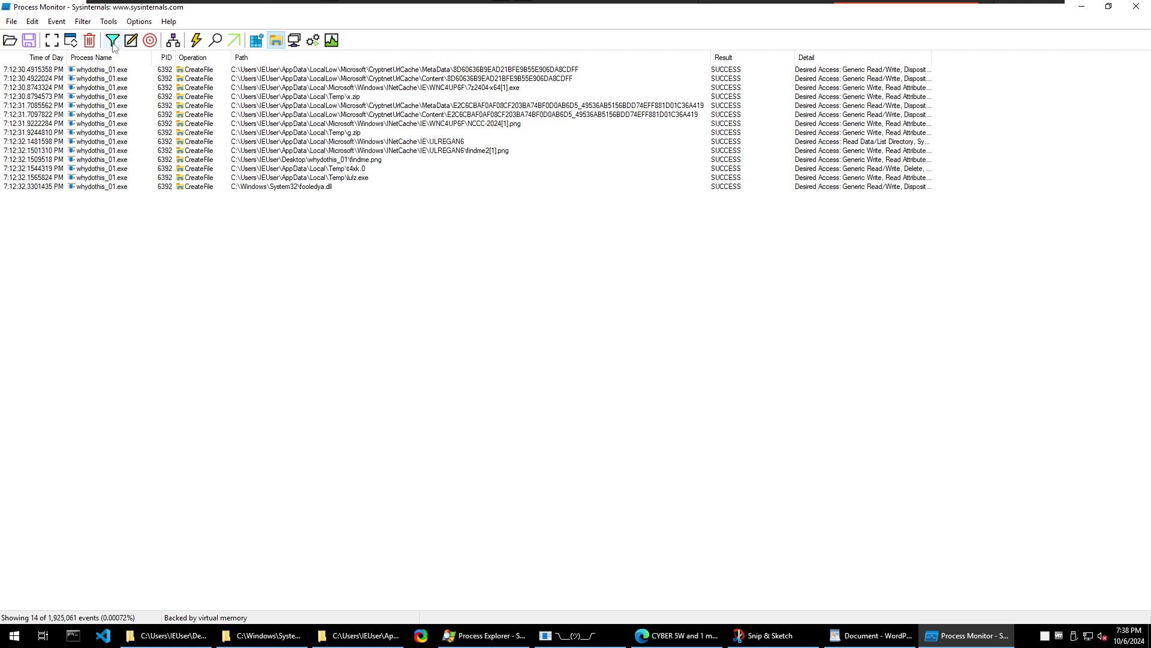
click(280, 44)
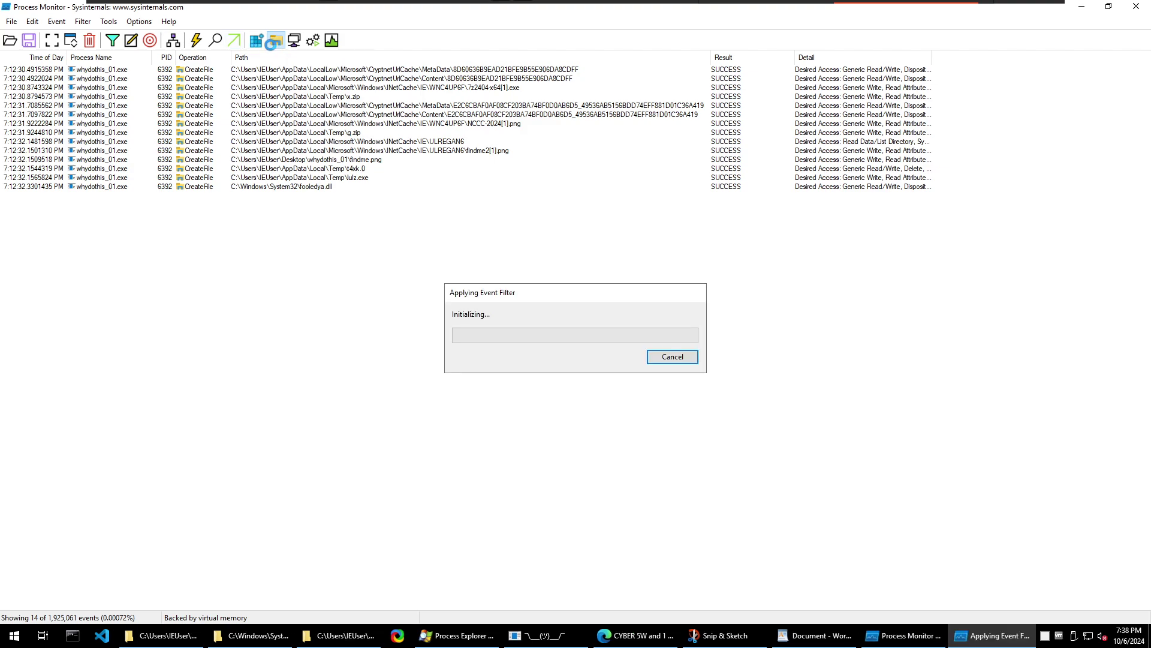
click(256, 42)
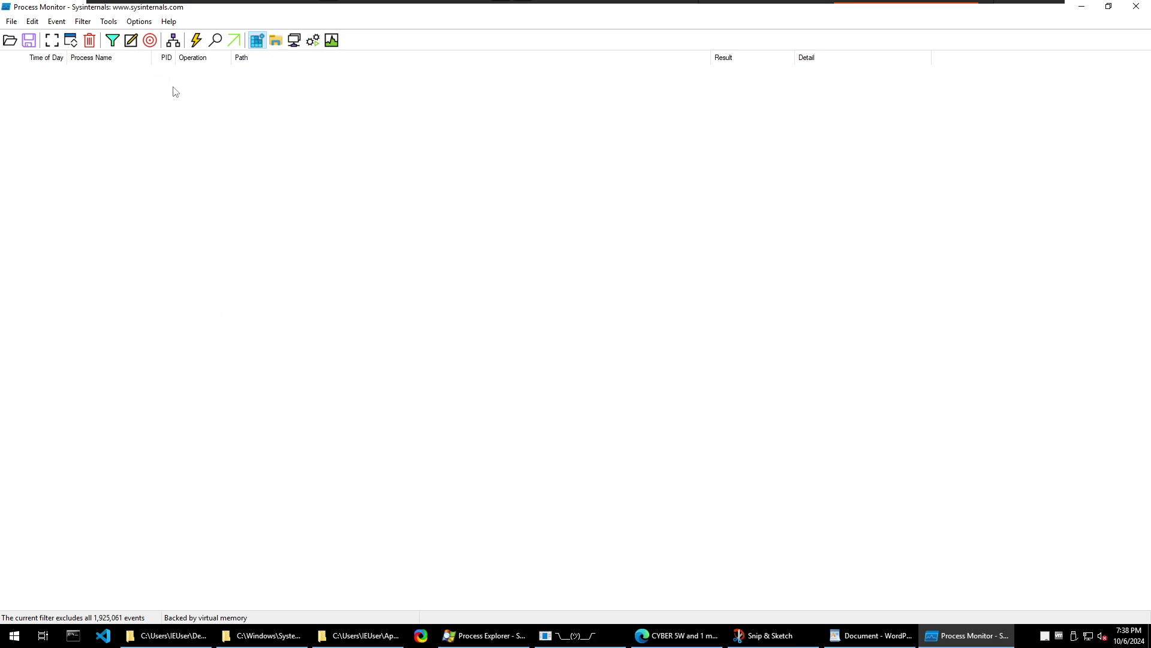
In an enlarged Process Monitor filter window, disable the Operation is CreateFile and Detail contains OpenResult include rules and apply the filter
click(118, 45)
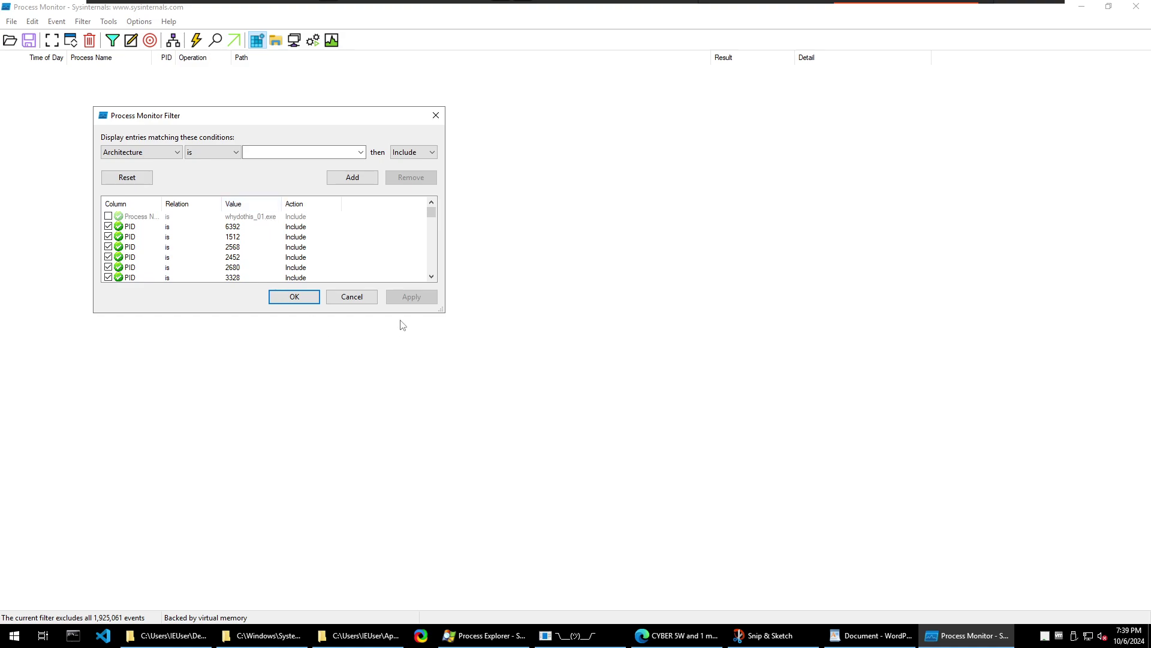
mouse_move(392, 313)
mouse_down()
mouse_move(391, 400)
mouse_move(367, 477)
mouse_up()
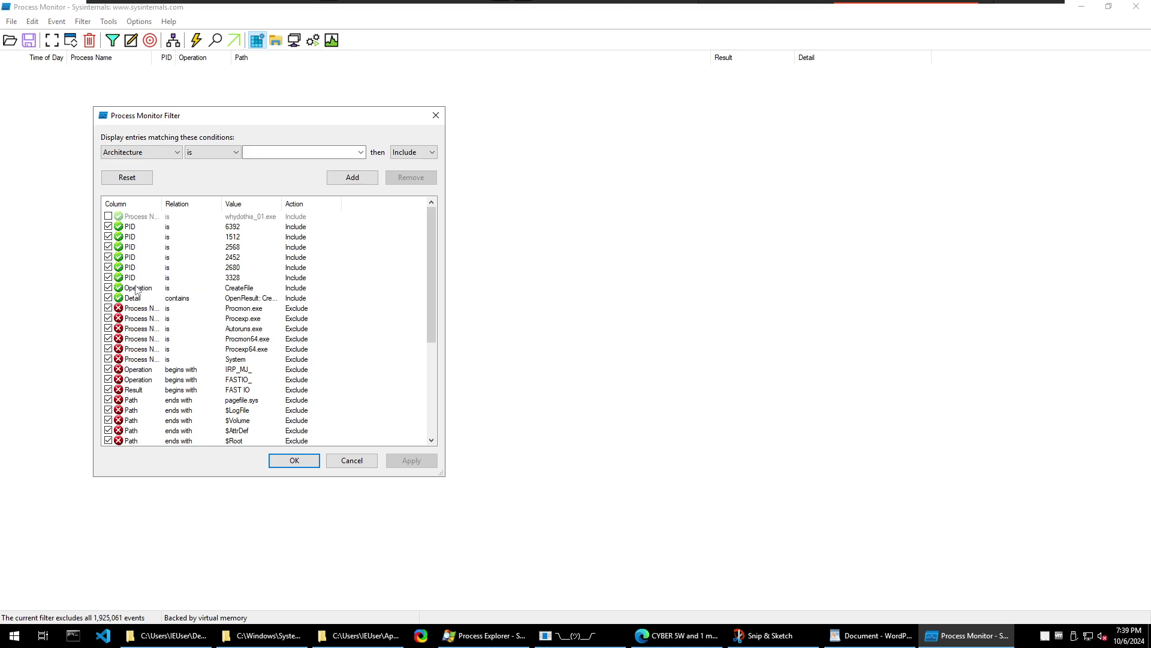
click(108, 288)
click(108, 298)
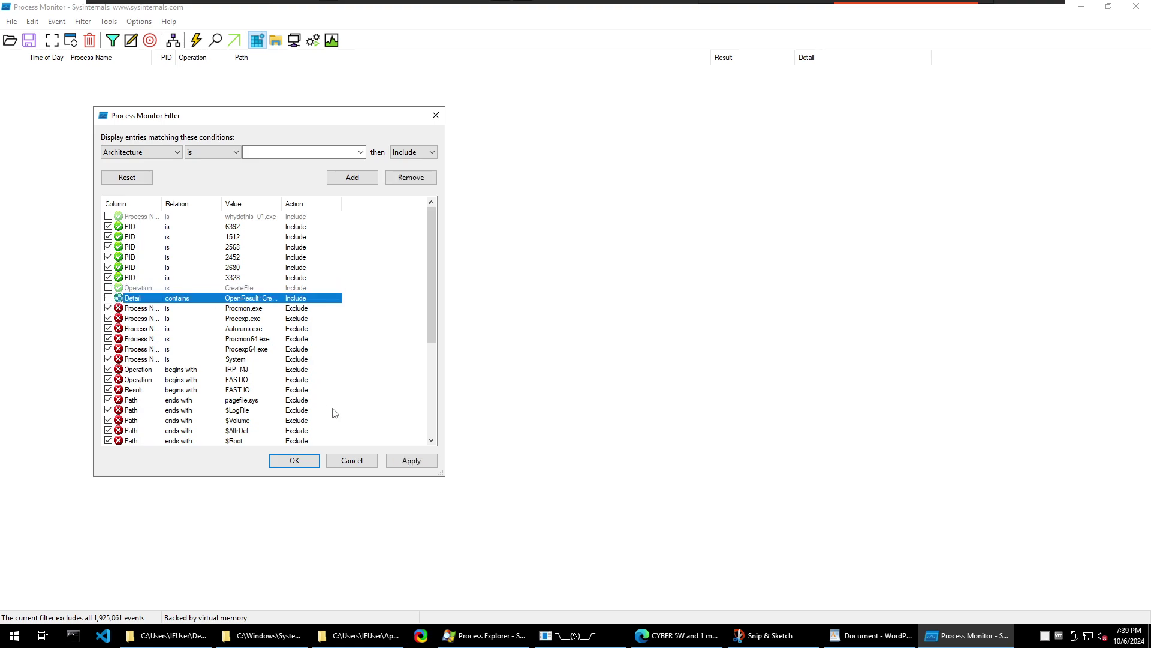
click(403, 461)
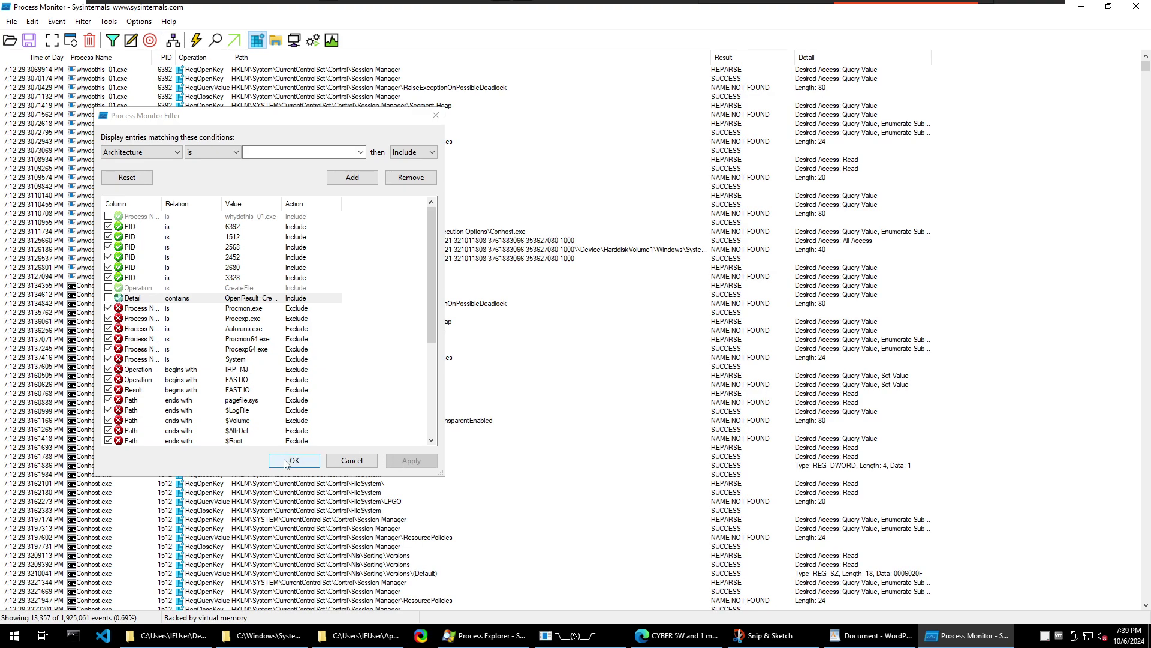
Add an include rule for Operation is RegSetValue to the event filter and apply it
click(146, 154)
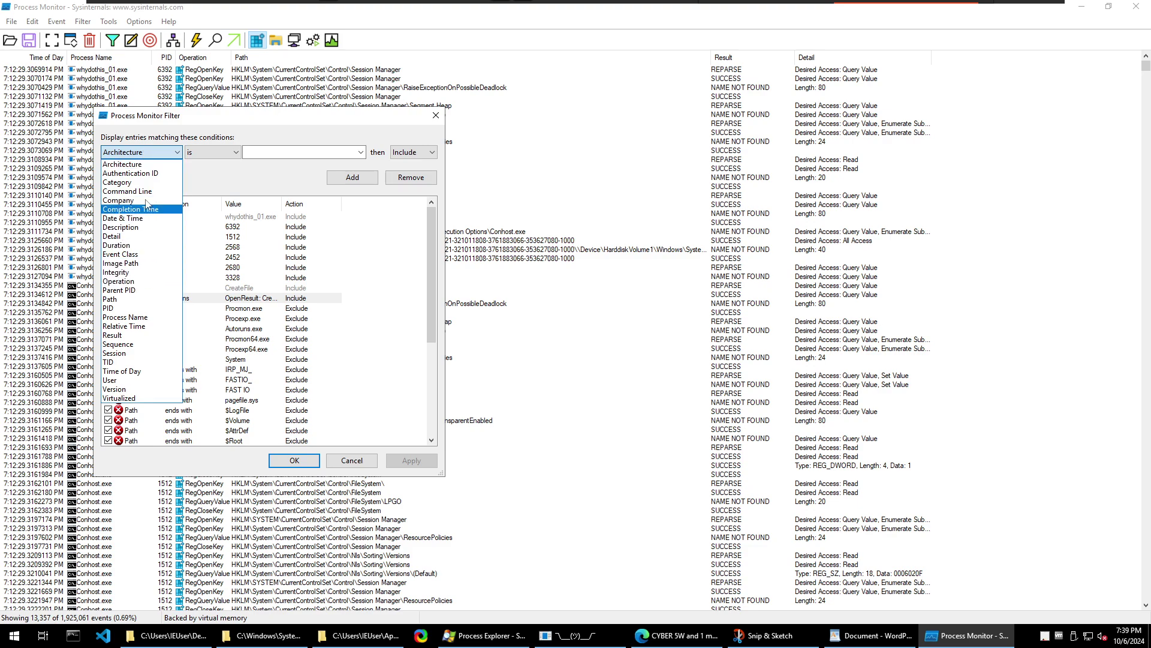
click(131, 281)
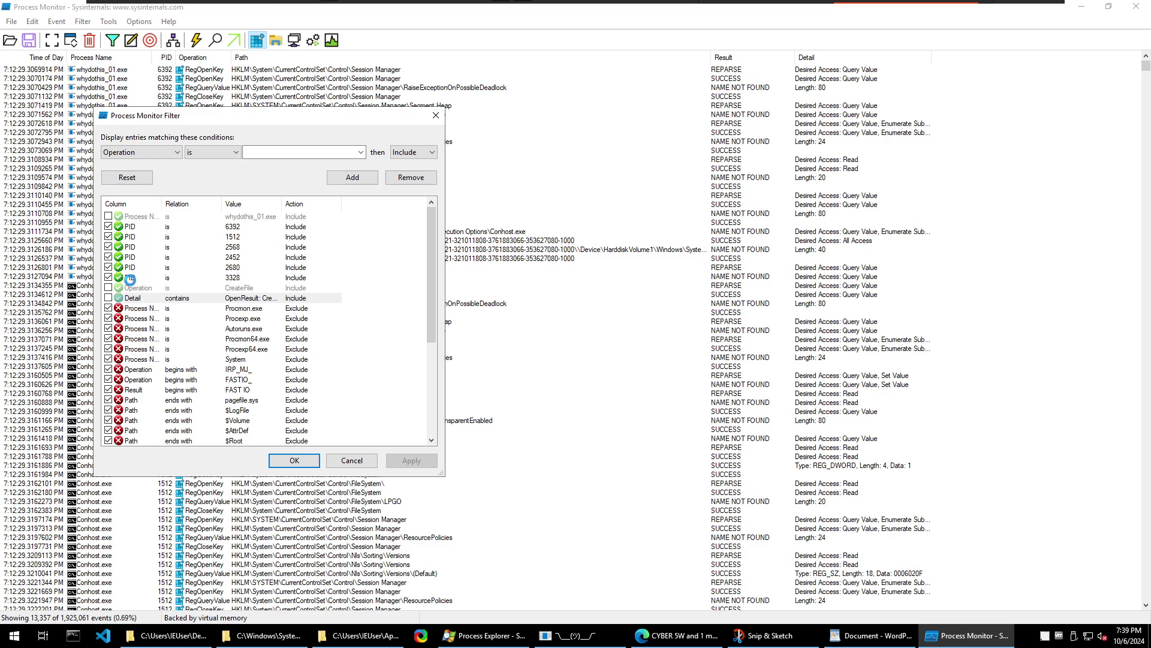
click(311, 153)
text(Reg)
key(Down)
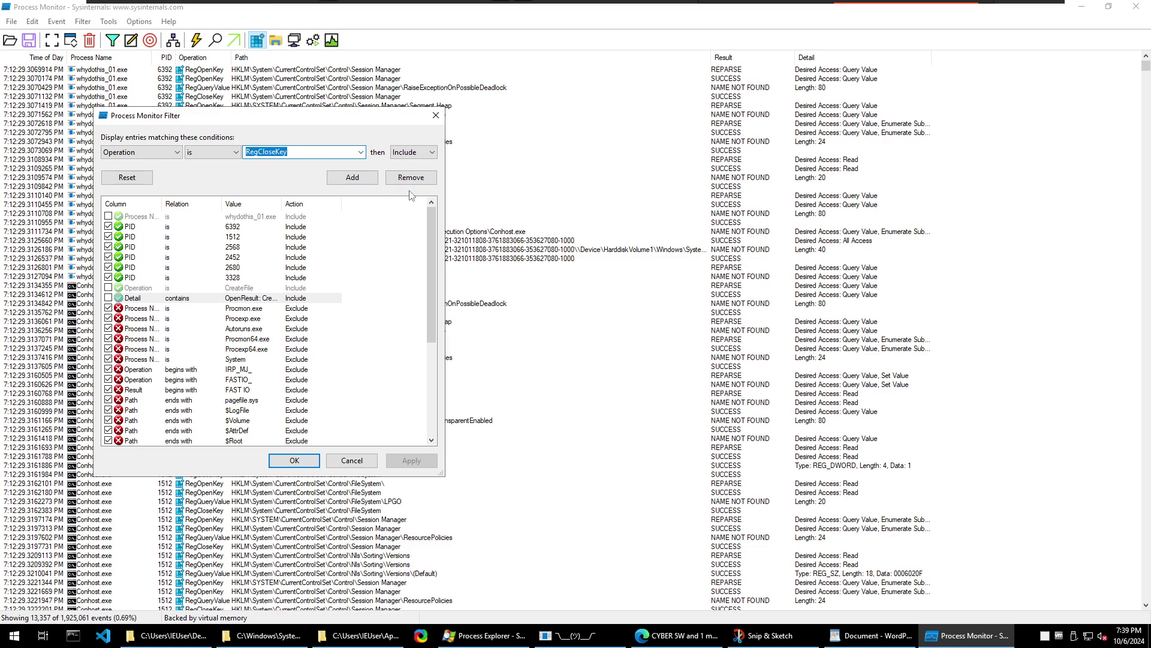
text(Reg)
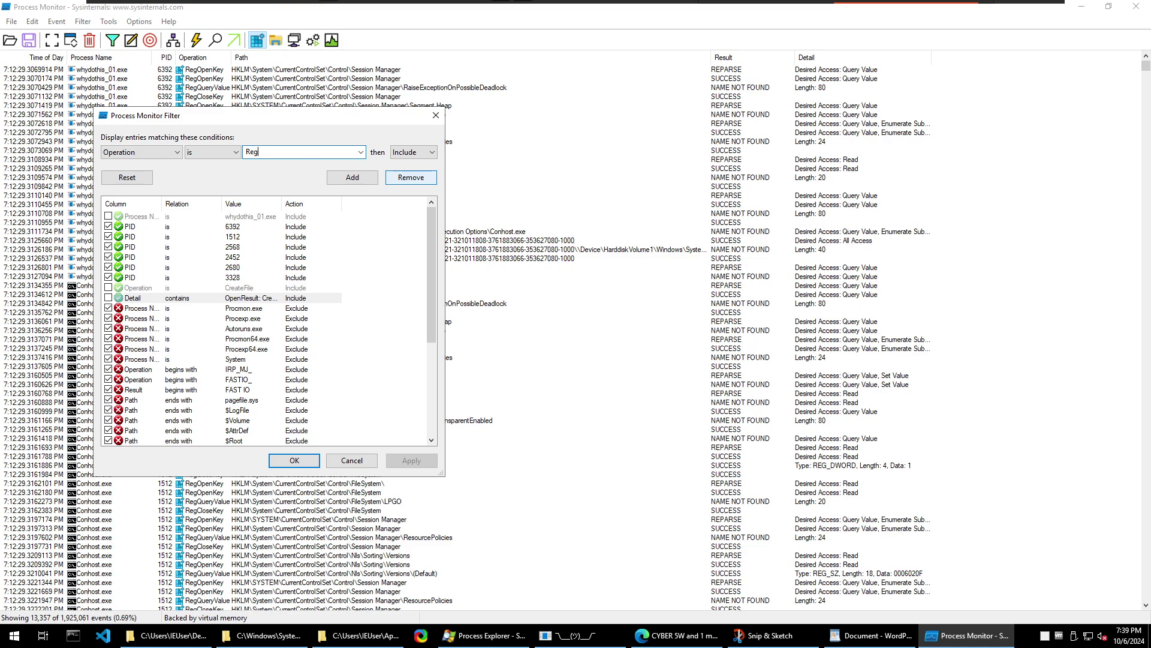
key(Down)
click(363, 153)
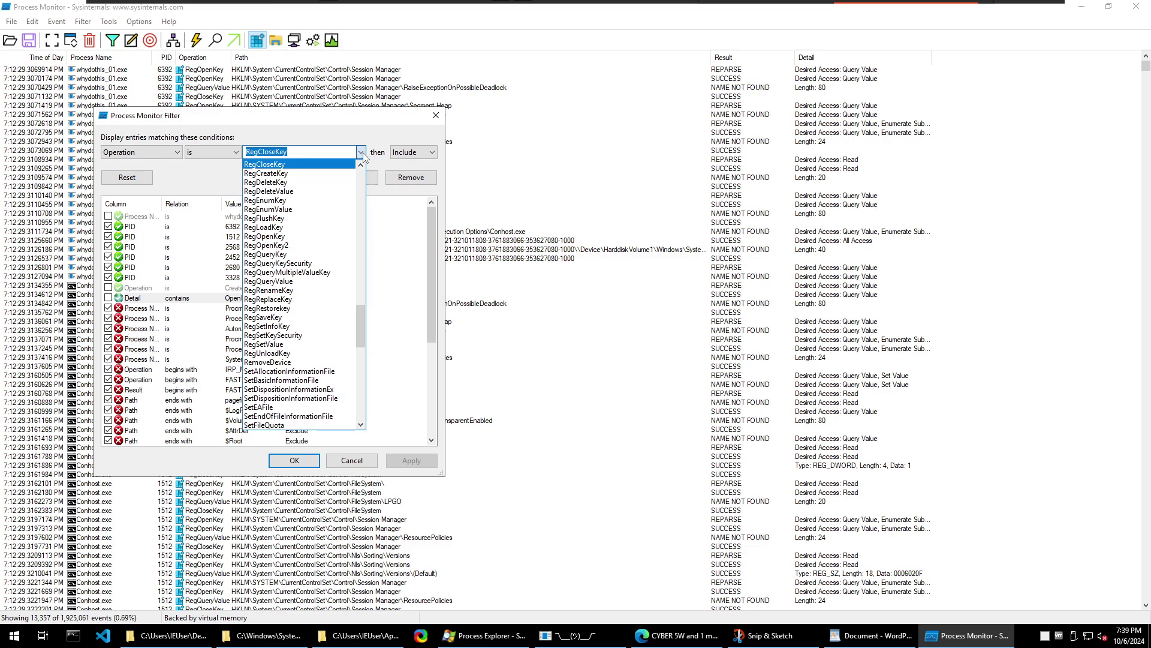
scroll(331, 180, up, 1)
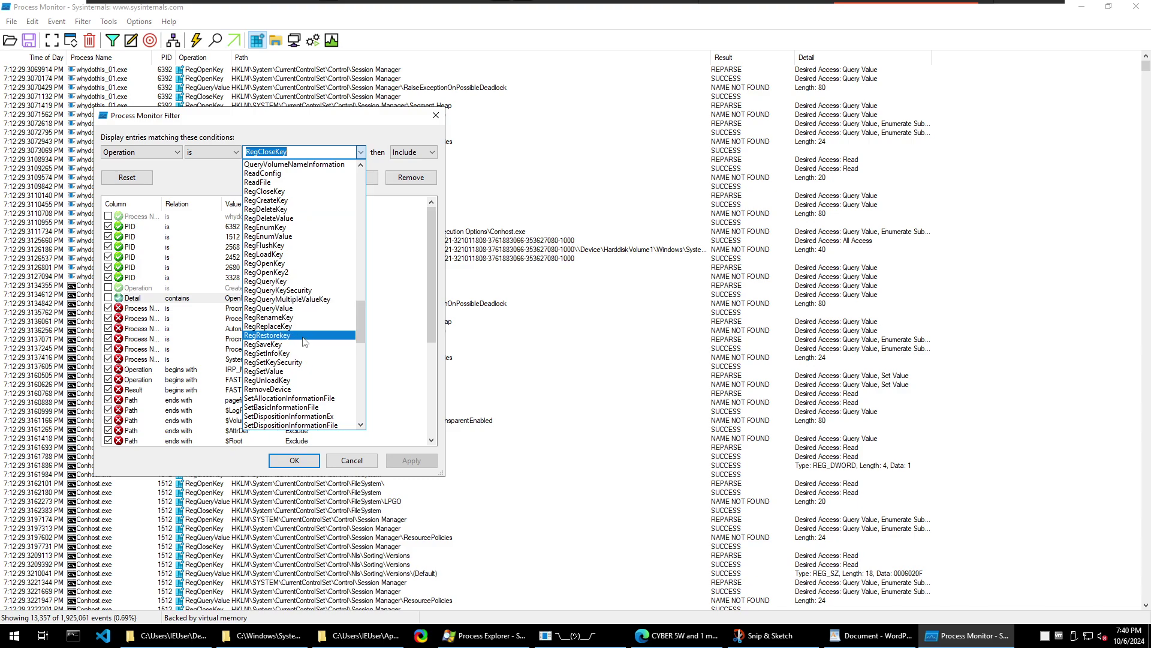
click(288, 372)
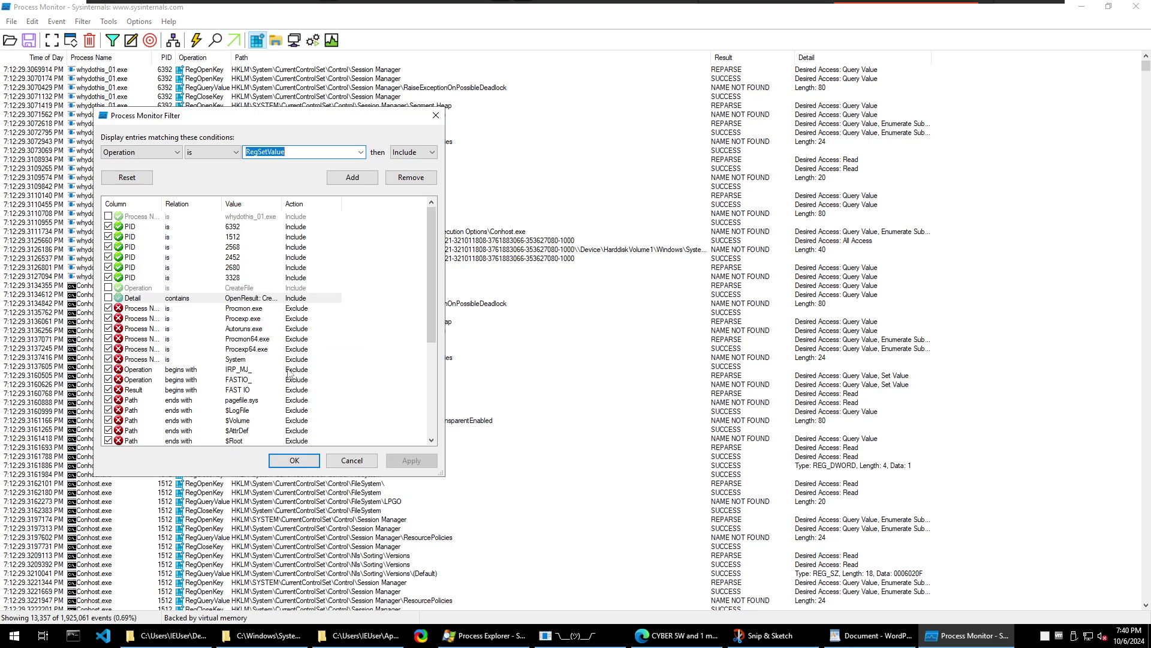
click(353, 178)
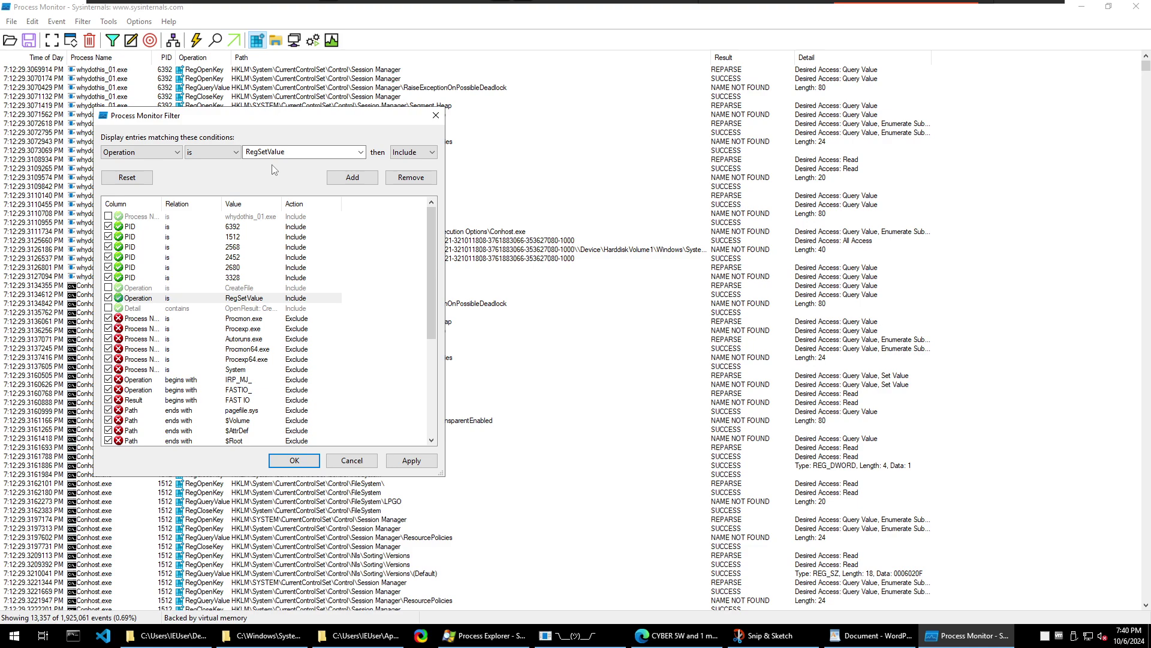
click(411, 460)
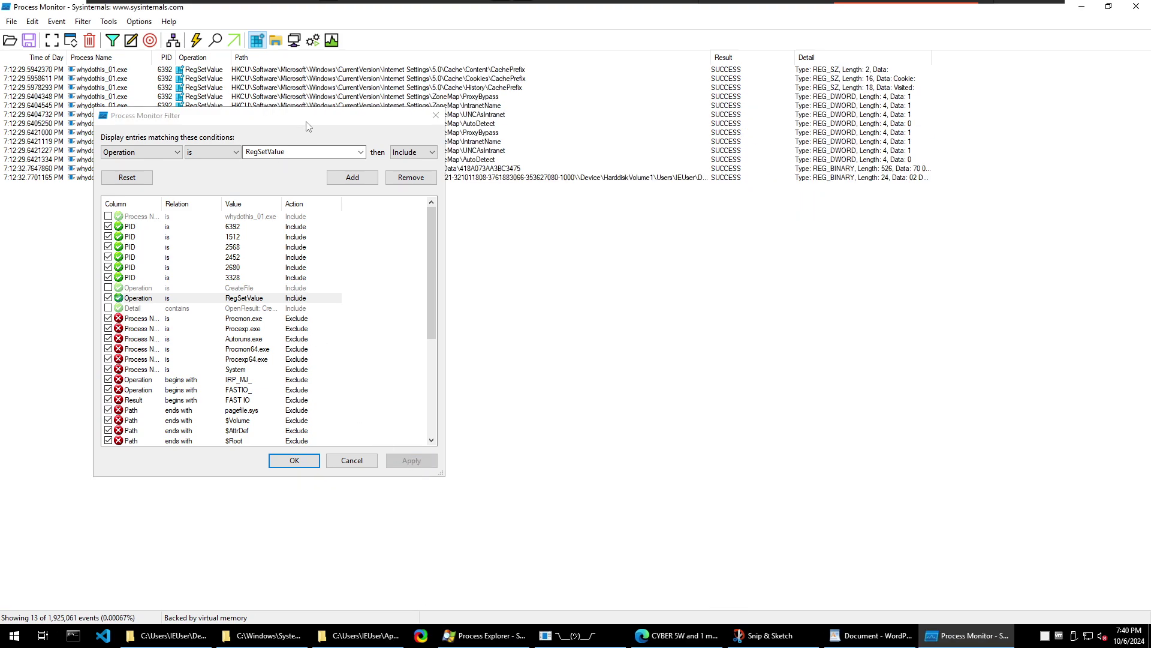
Close the filter settings, widen the Path column to fit the full registry paths, and select the bam UserSettings event for whydothis_01.exe
drag(308, 118, 395, 230)
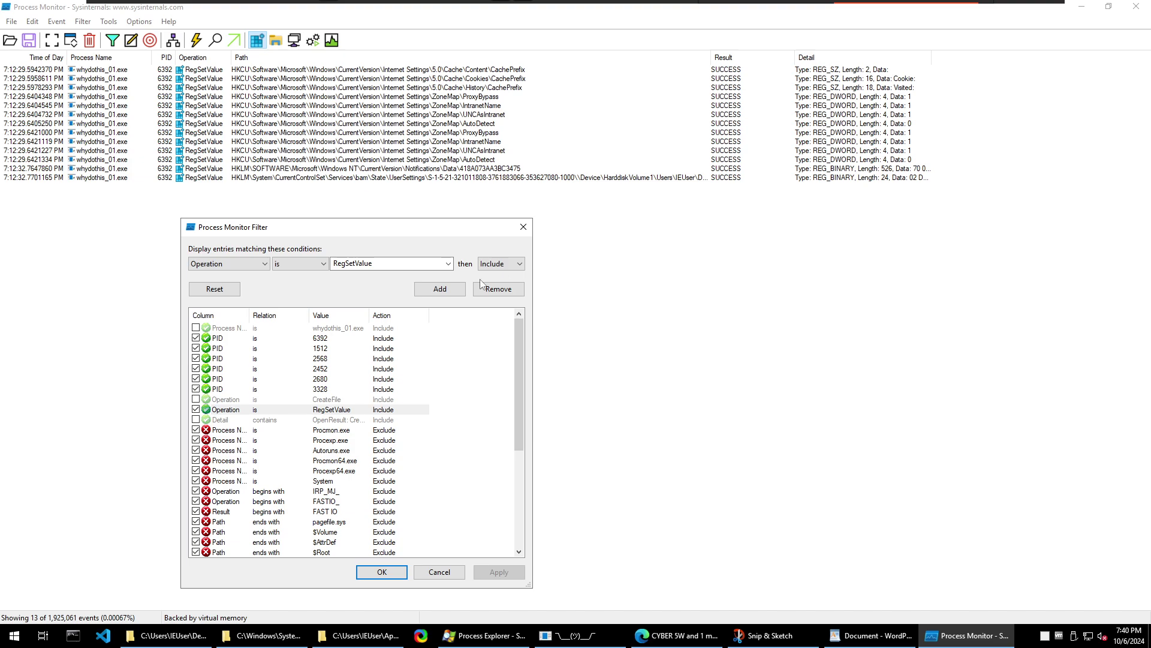
click(404, 572)
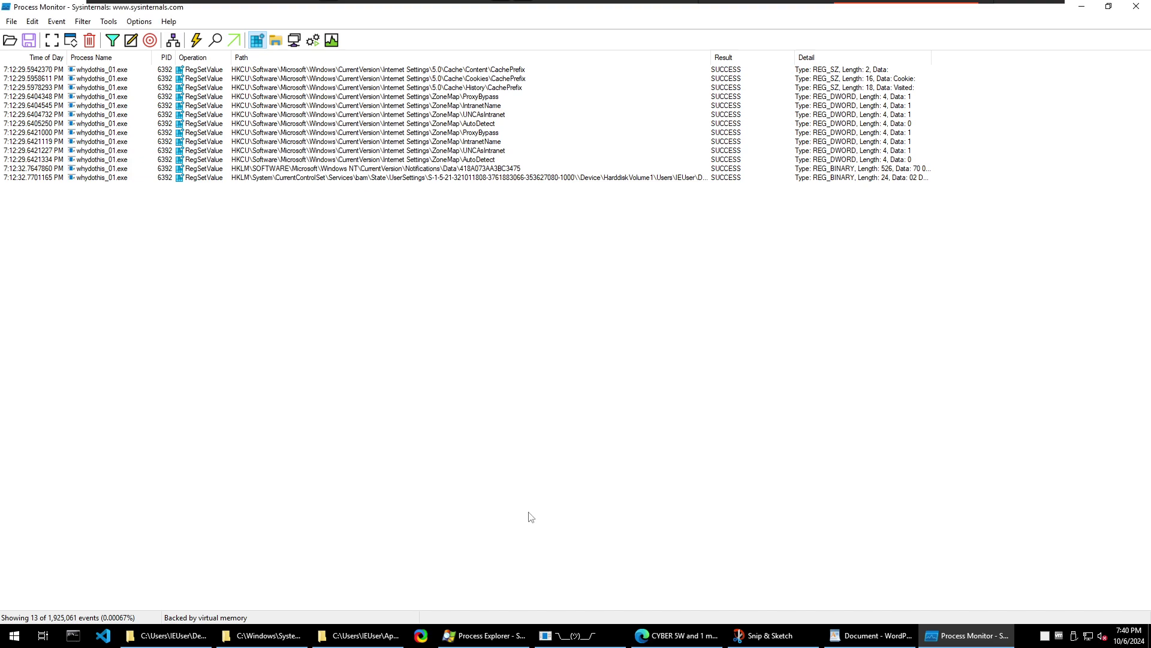
drag(713, 59, 827, 54)
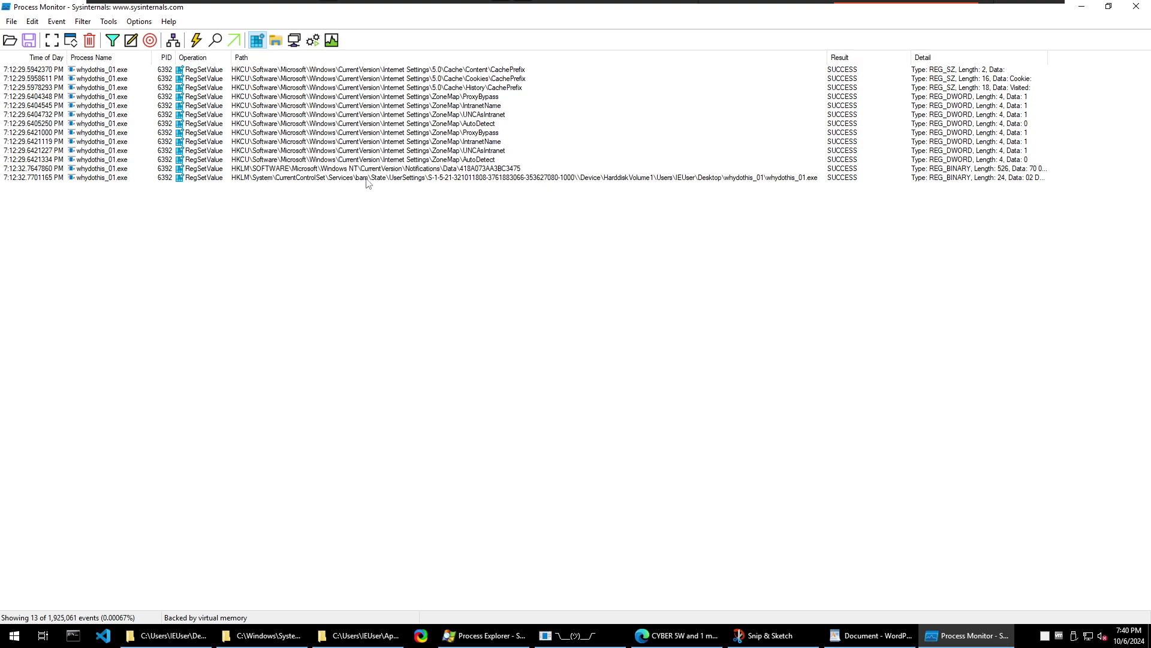
click(338, 179)
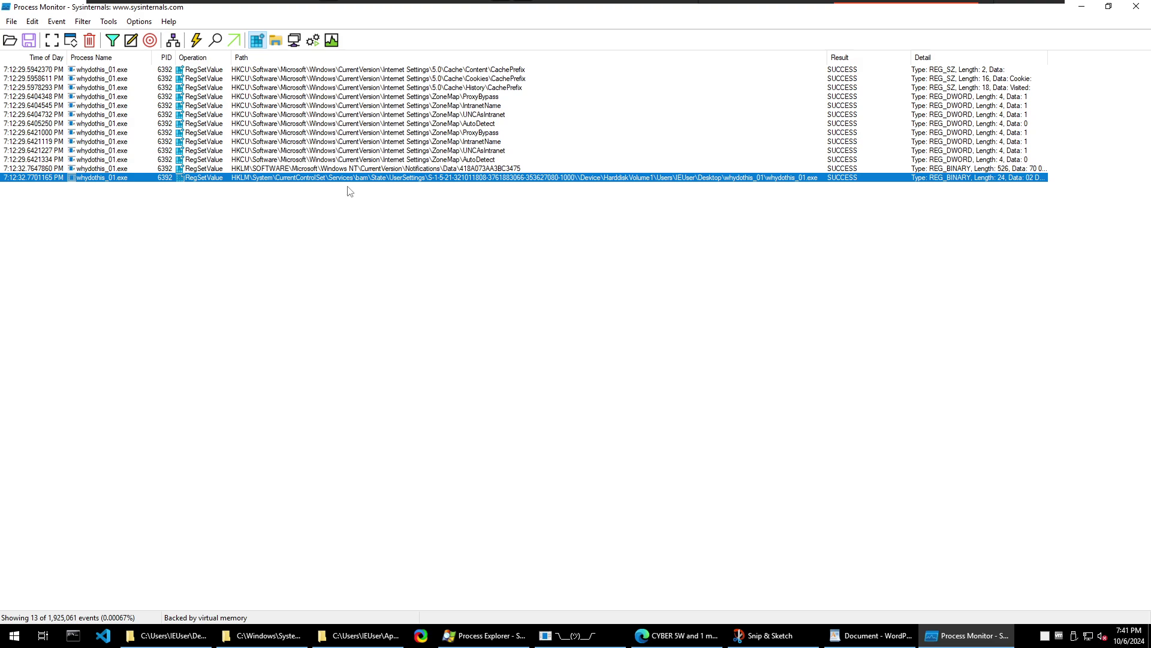
Add a second include rule for Operation is RegCreateKey to the event filter and apply it
click(110, 42)
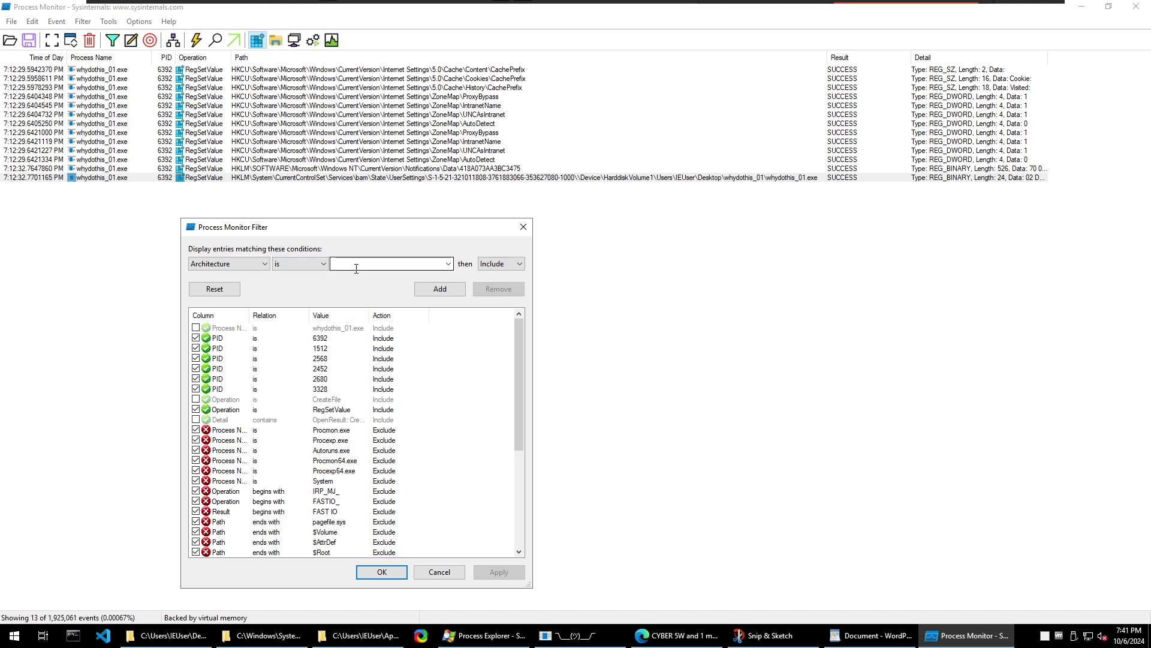
click(244, 264)
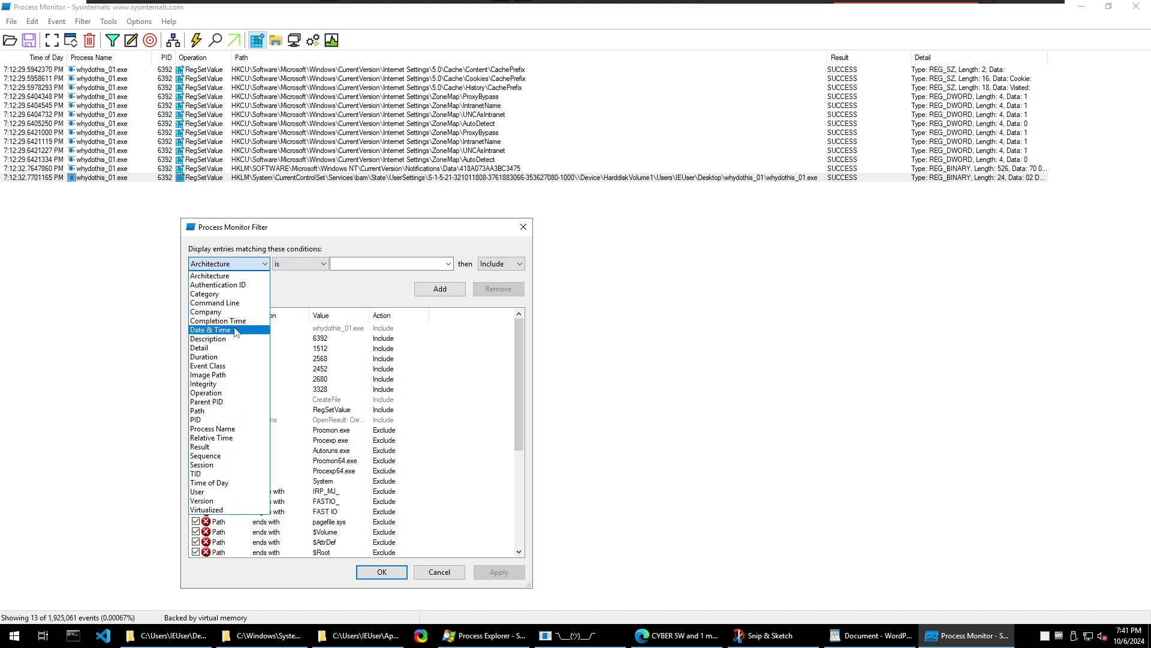
click(203, 396)
click(395, 264)
text(Re)
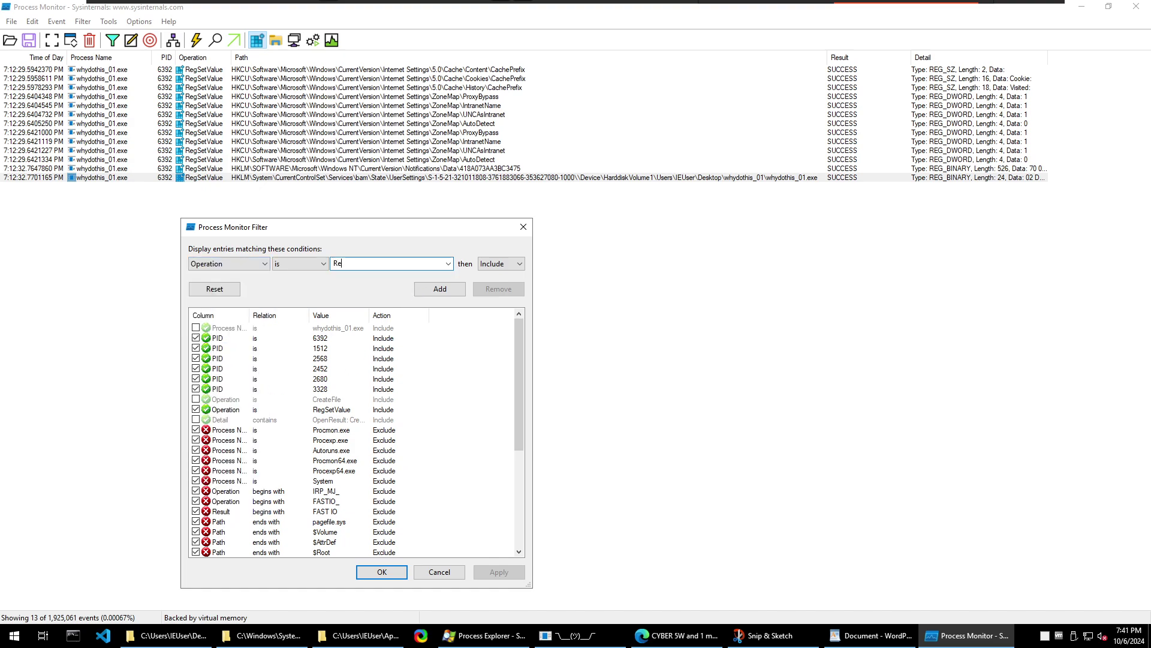
text(g)
key(Down)
click(448, 264)
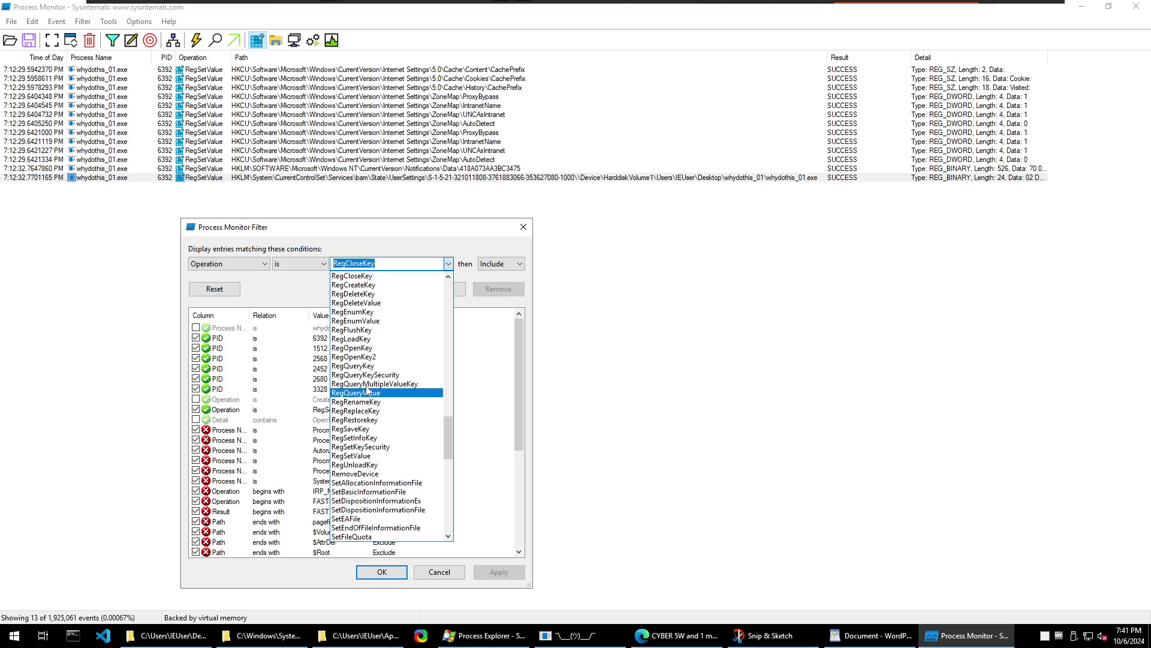
click(368, 286)
click(420, 292)
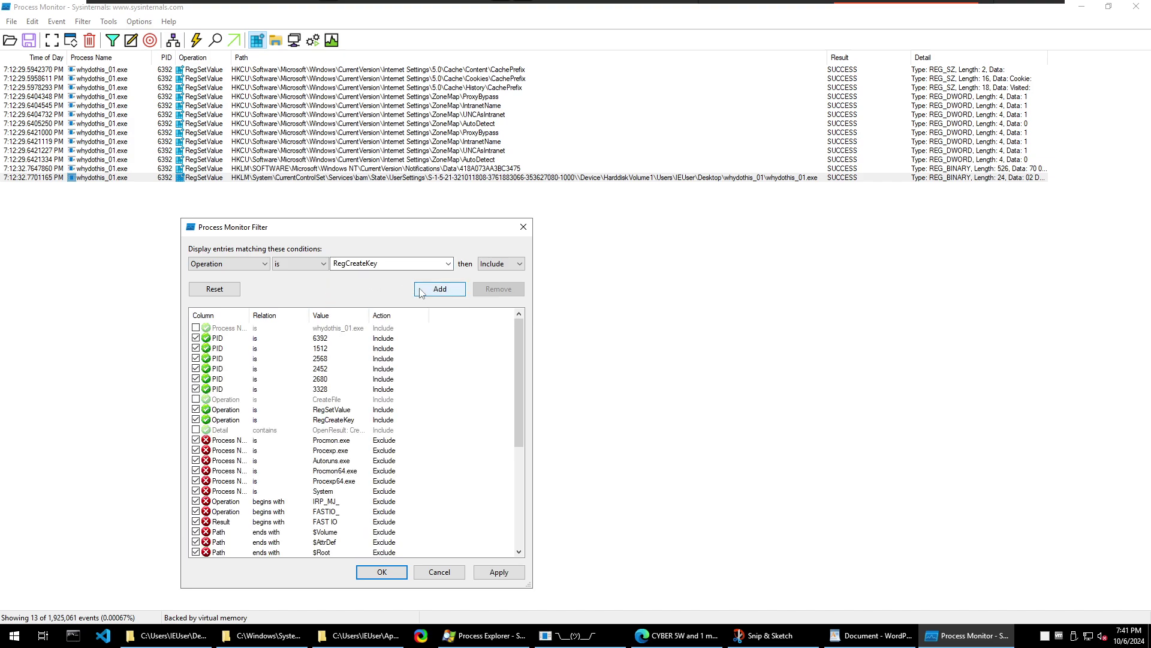
click(520, 571)
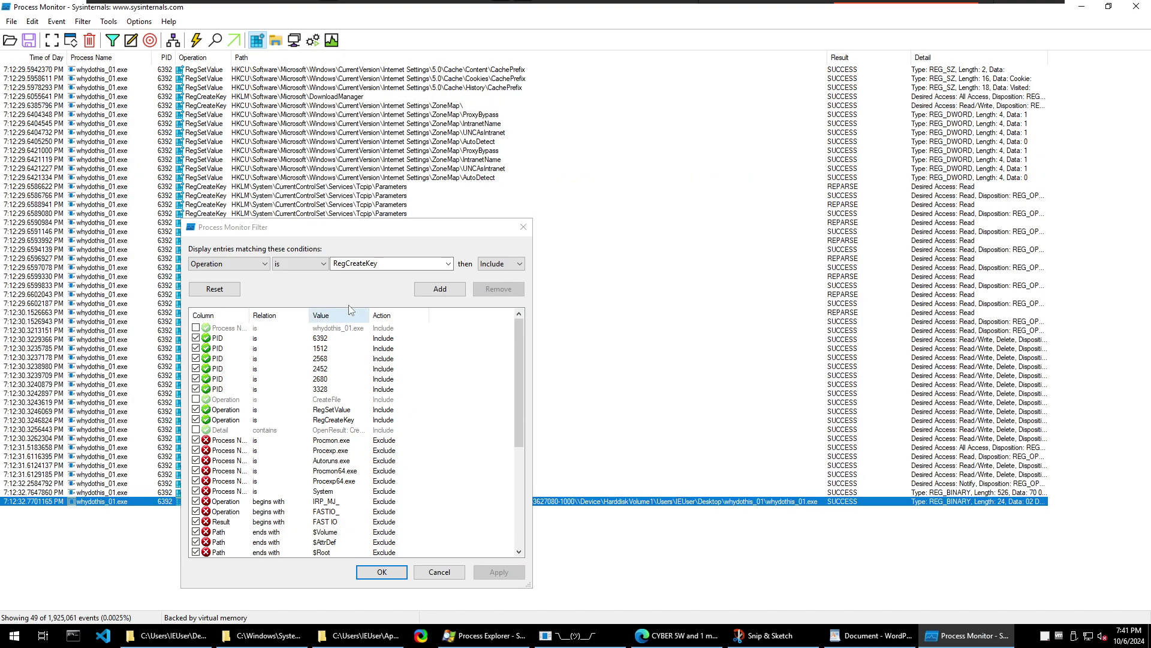
Move the filter window clear of the event paths, disable the RegCreateKey and RegSetValue include rules, apply the filter, and close the window
drag(567, 119, 917, 488)
drag(746, 130, 748, 104)
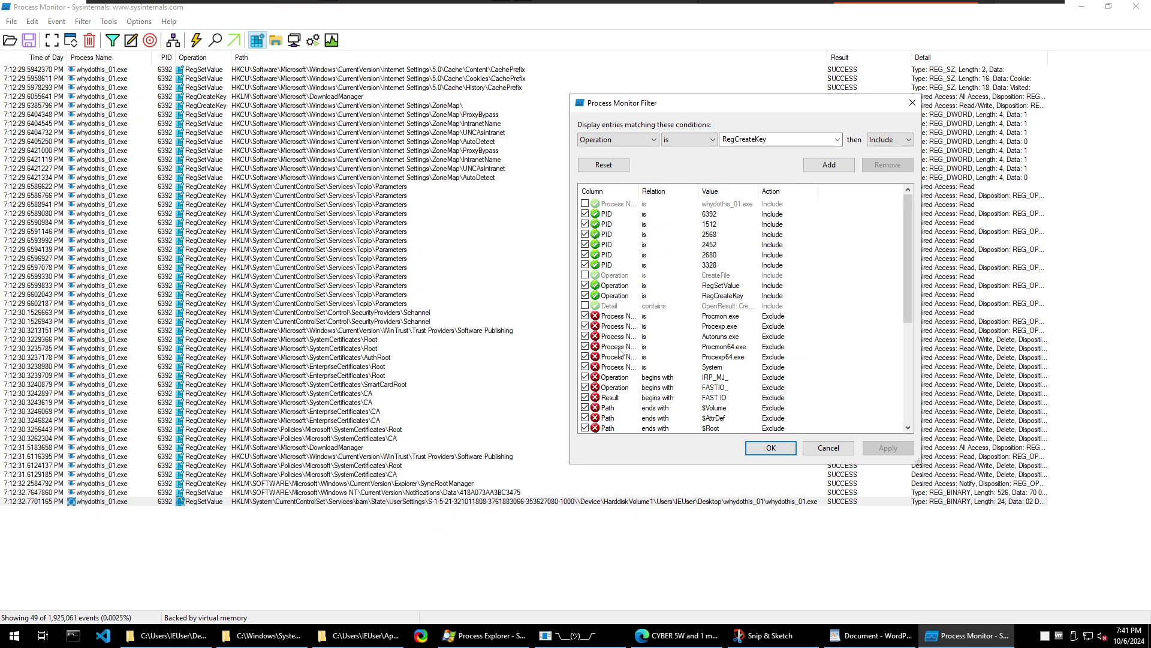
click(585, 296)
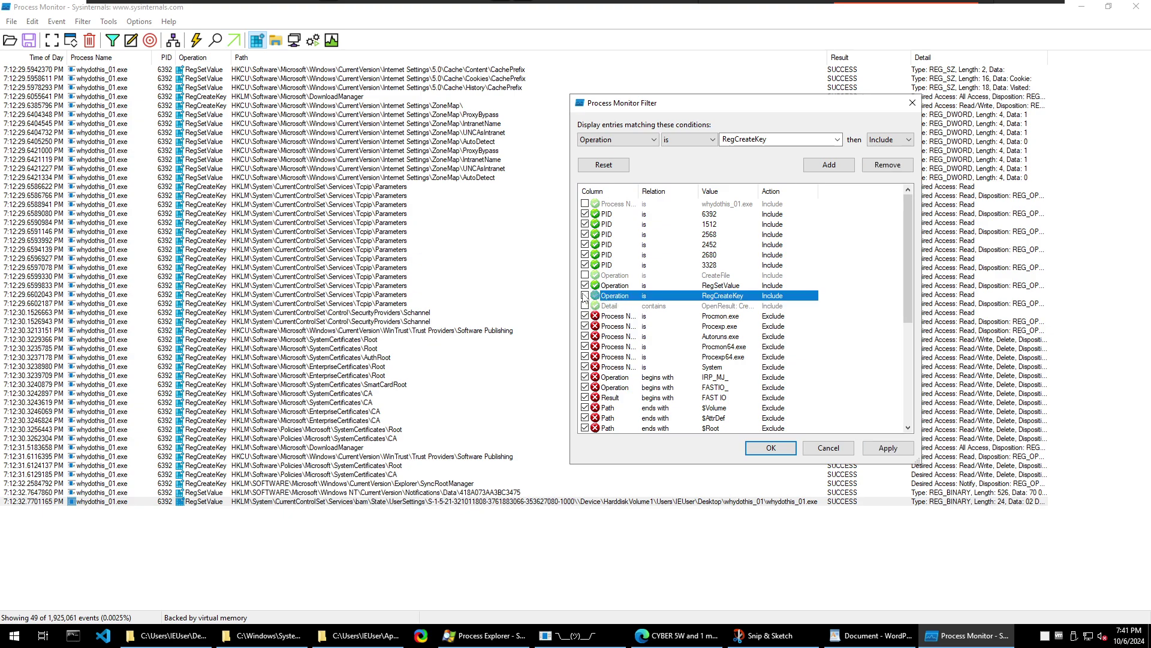
click(590, 287)
click(861, 448)
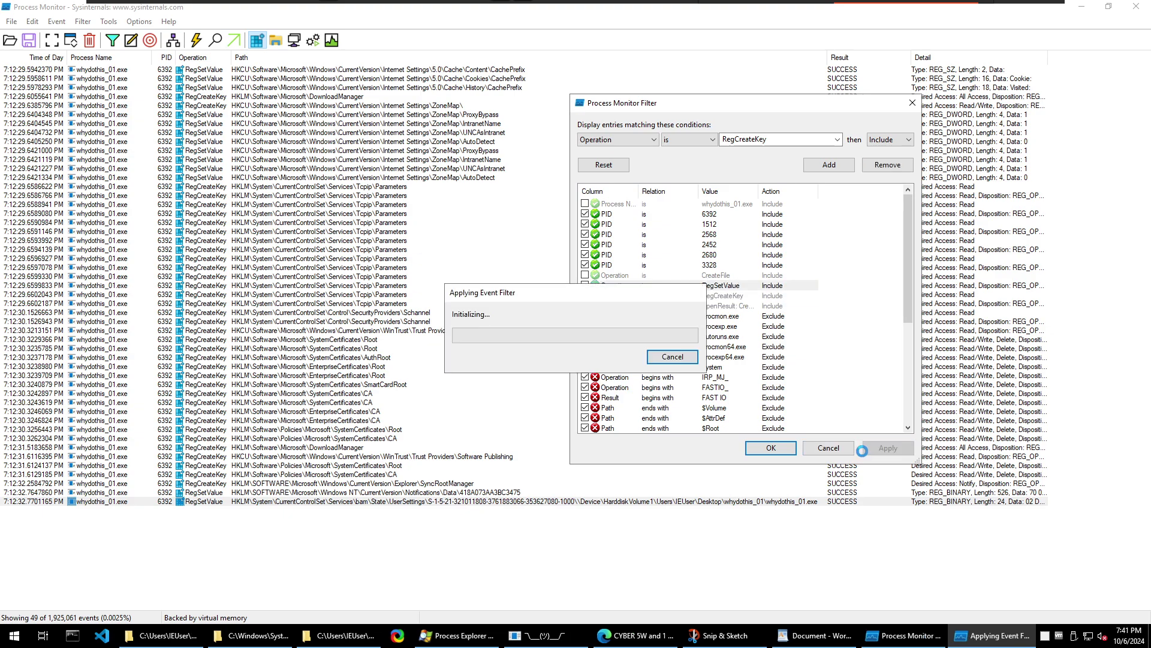
click(771, 448)
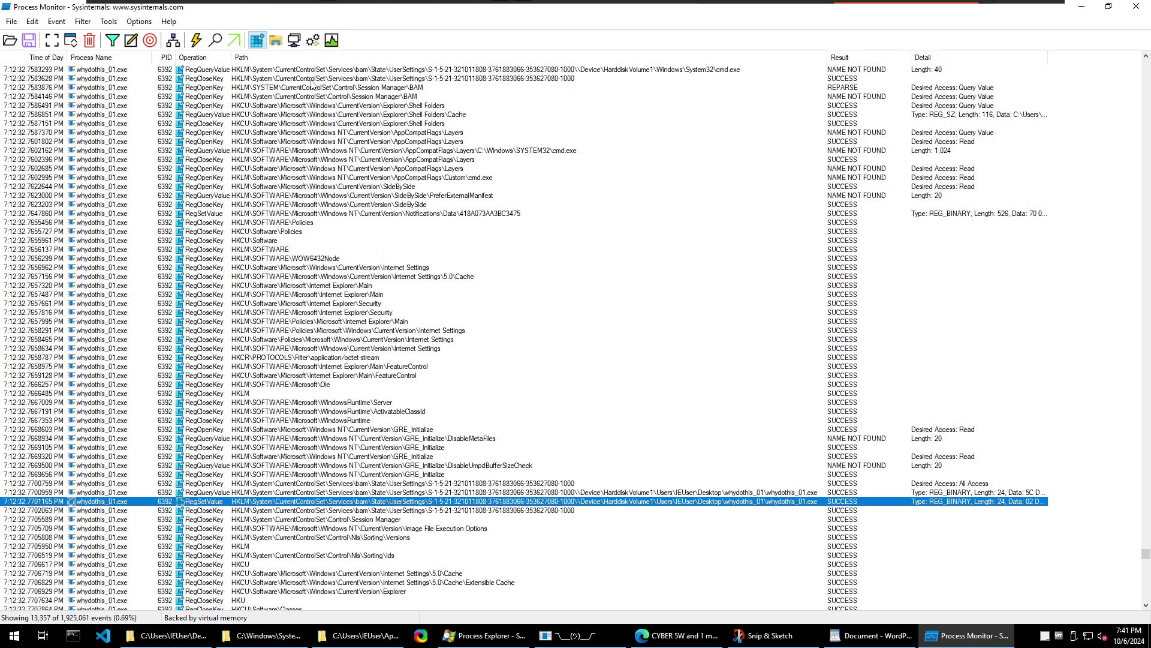
Show file system instead of registry activity, enable the Operation is CreateFile and Detail contains OpenResult include rules, and apply the filter
click(260, 47)
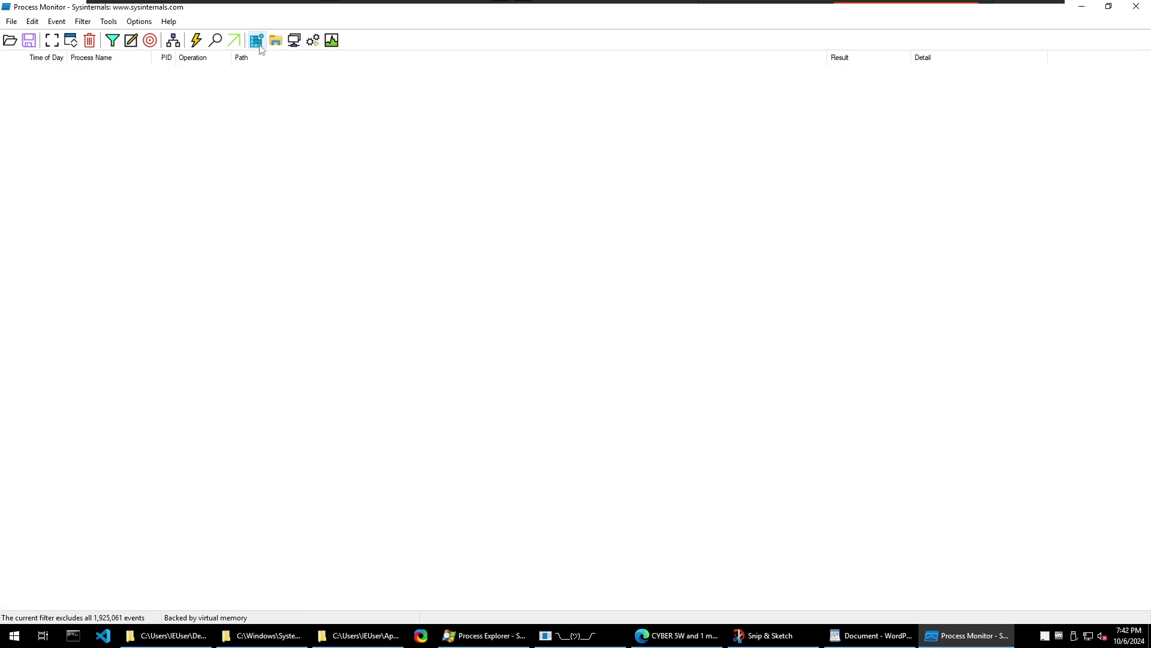
click(274, 47)
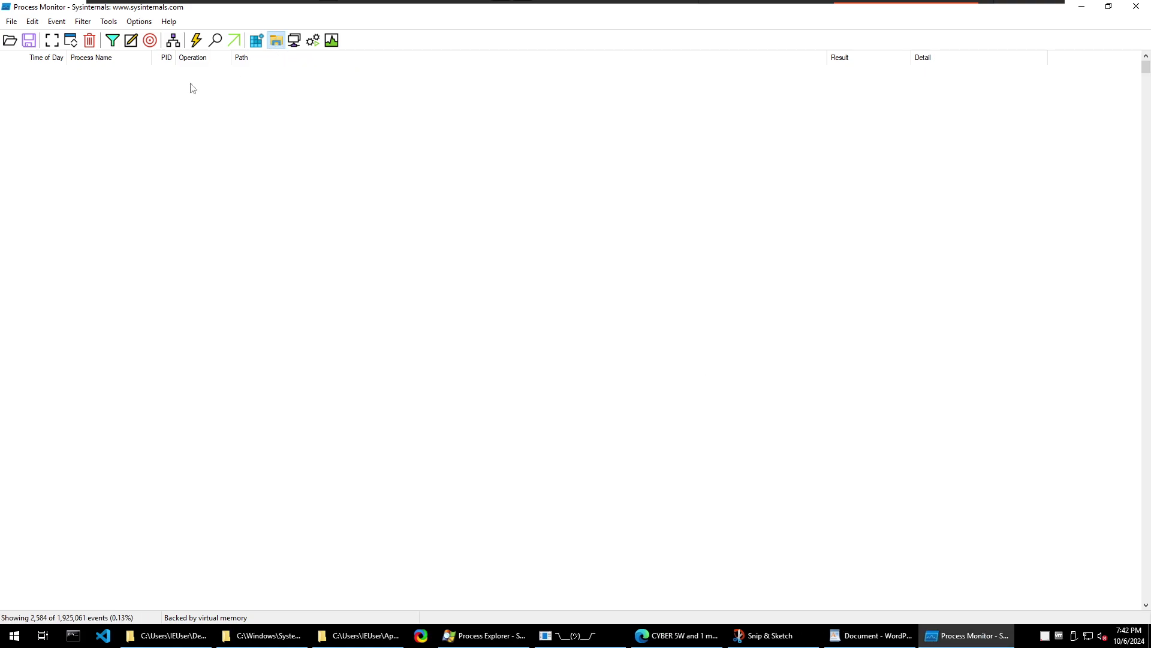
click(112, 41)
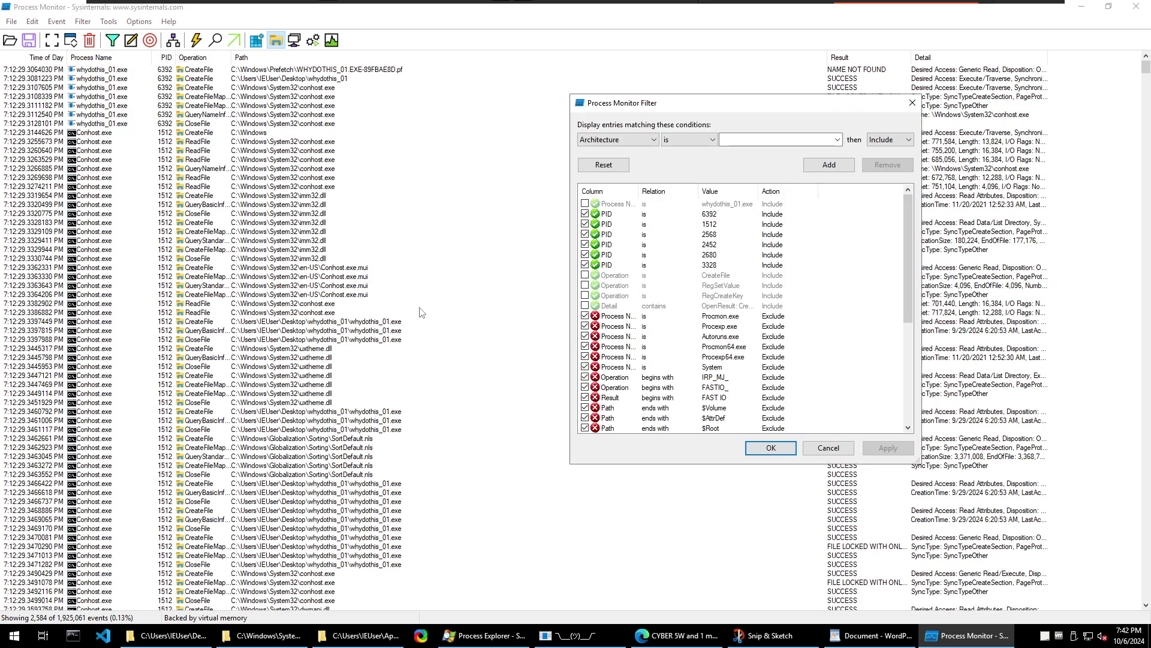
click(584, 275)
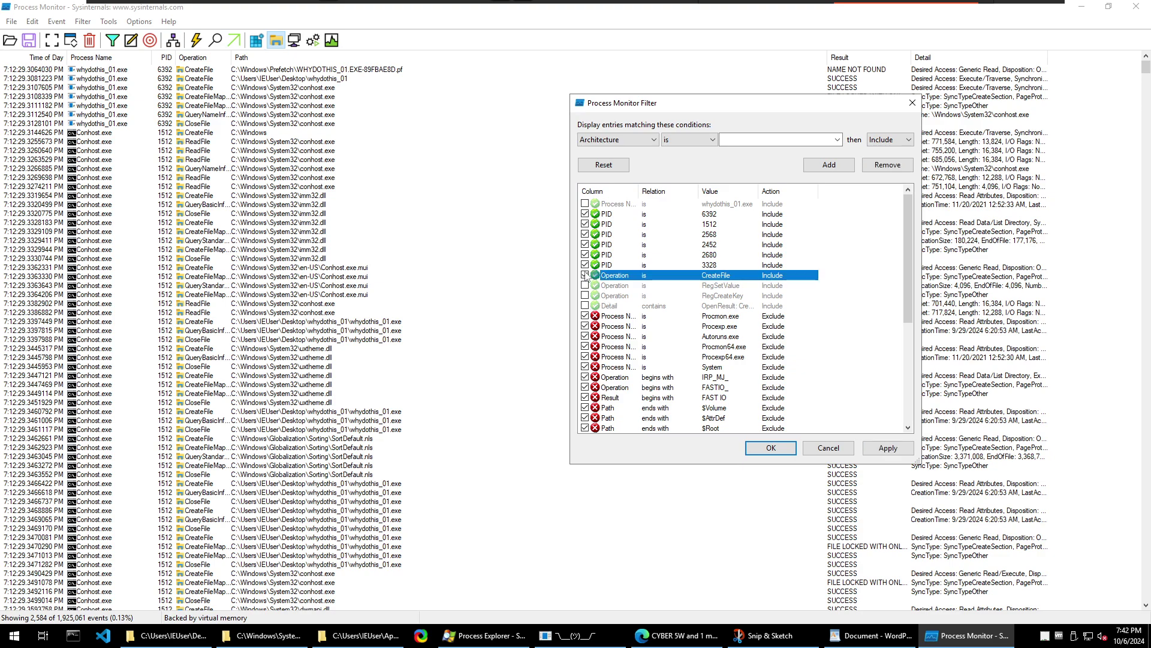
click(585, 306)
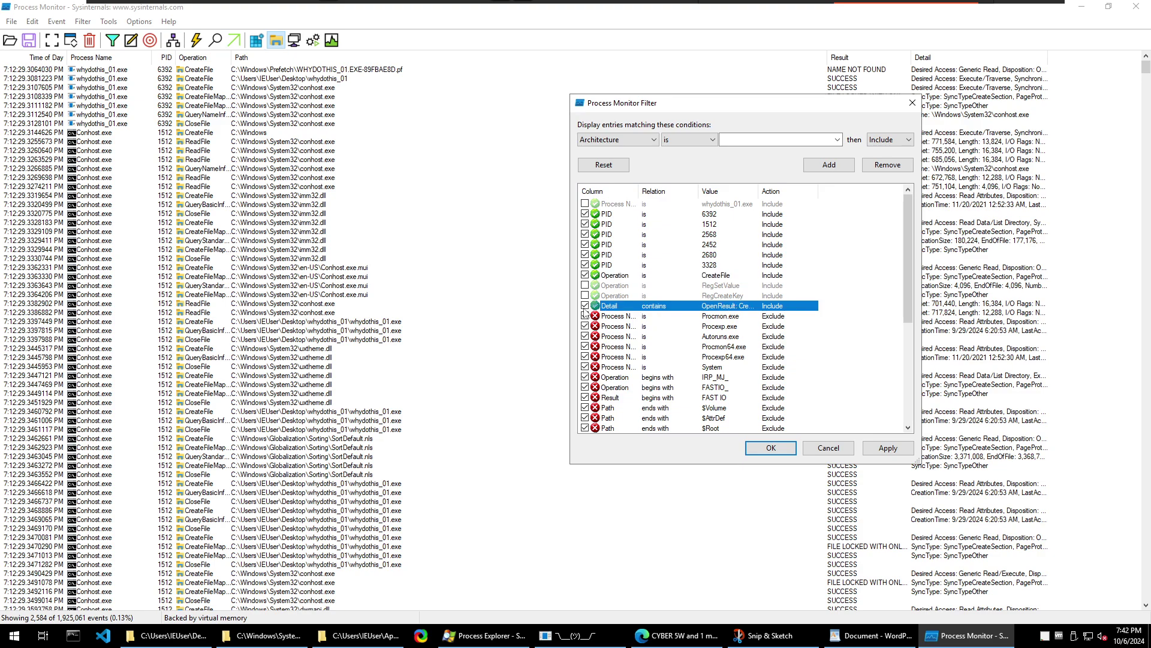
click(888, 448)
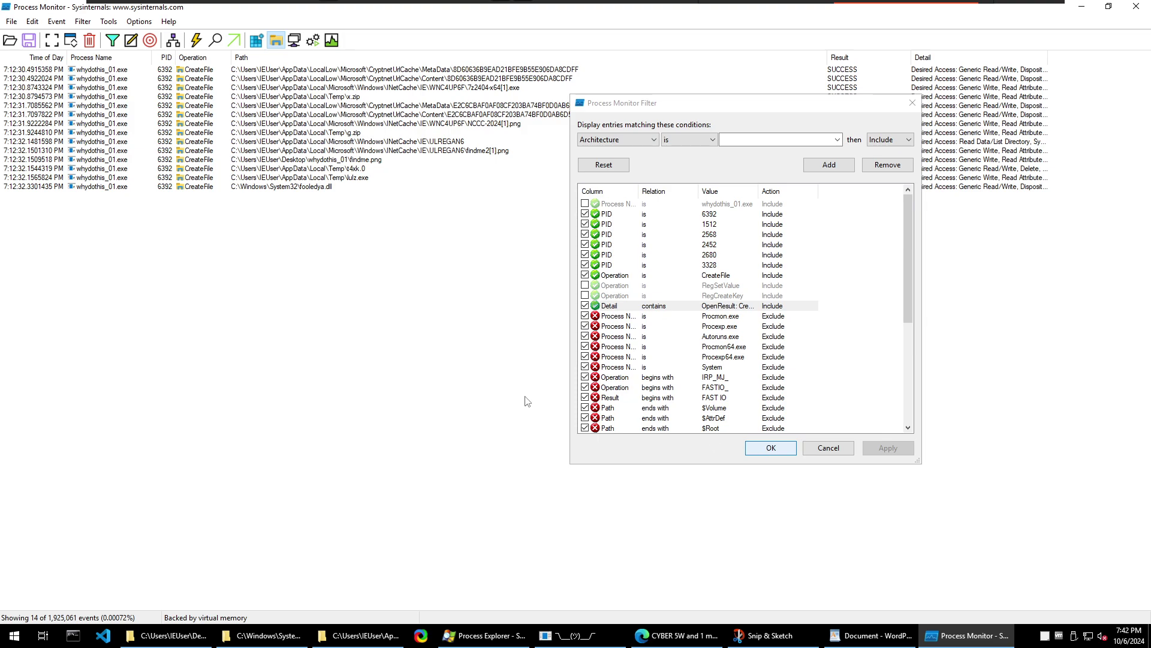
Highlight all events whose path is C:\Windows\System32\fooledya.dll
click(285, 188)
right_click(285, 190)
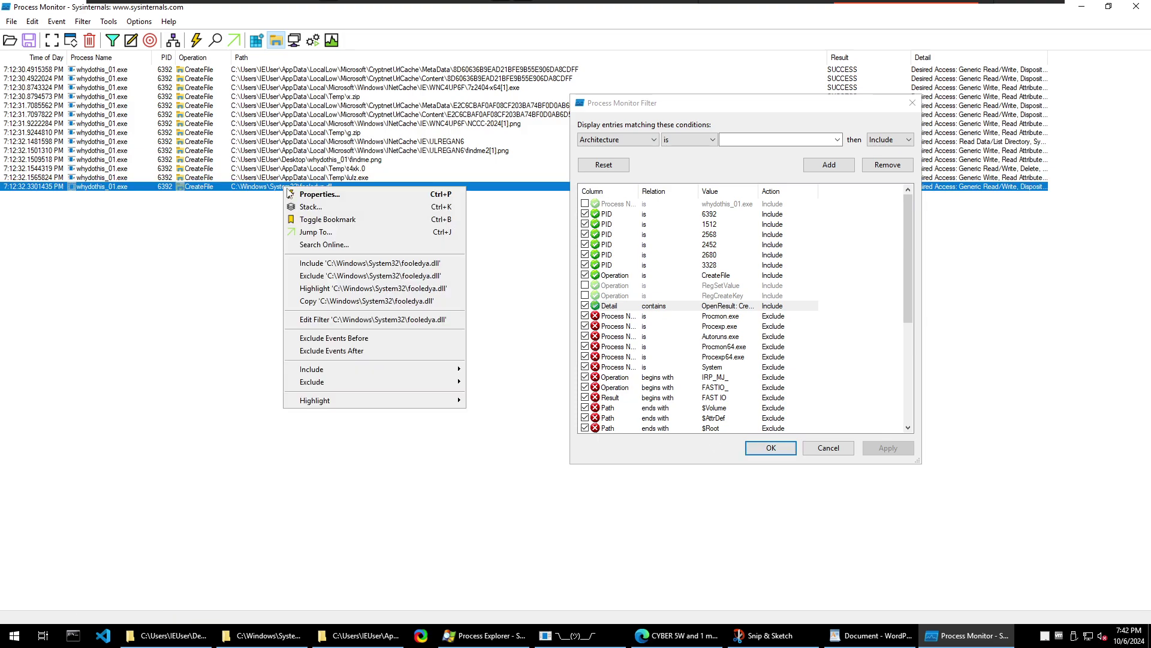
click(353, 294)
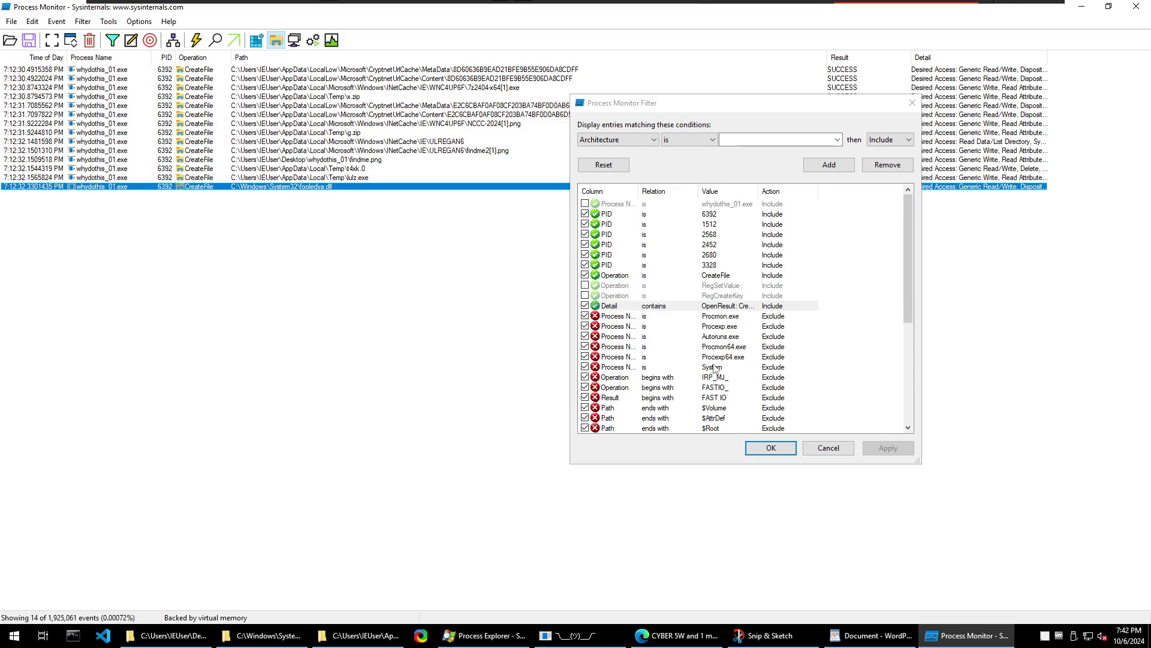
Disable the Detail contains OpenResult and Operation is CreateFile include rules, apply the filter, and close its window
click(593, 307)
click(585, 305)
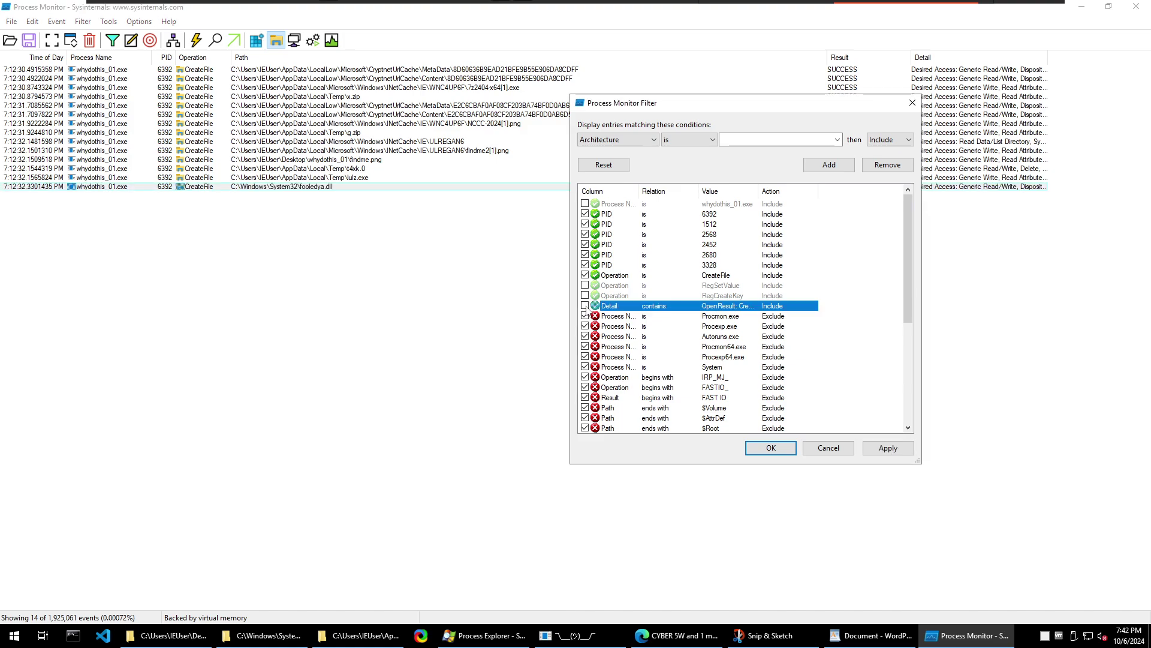
click(585, 275)
click(866, 447)
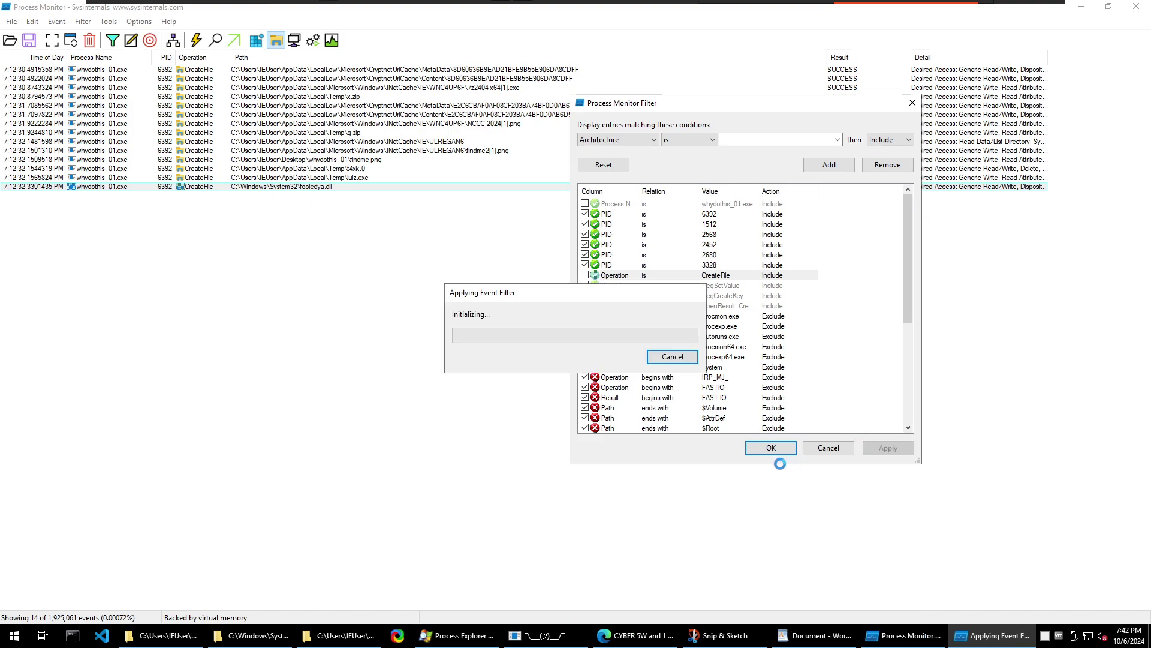
click(770, 448)
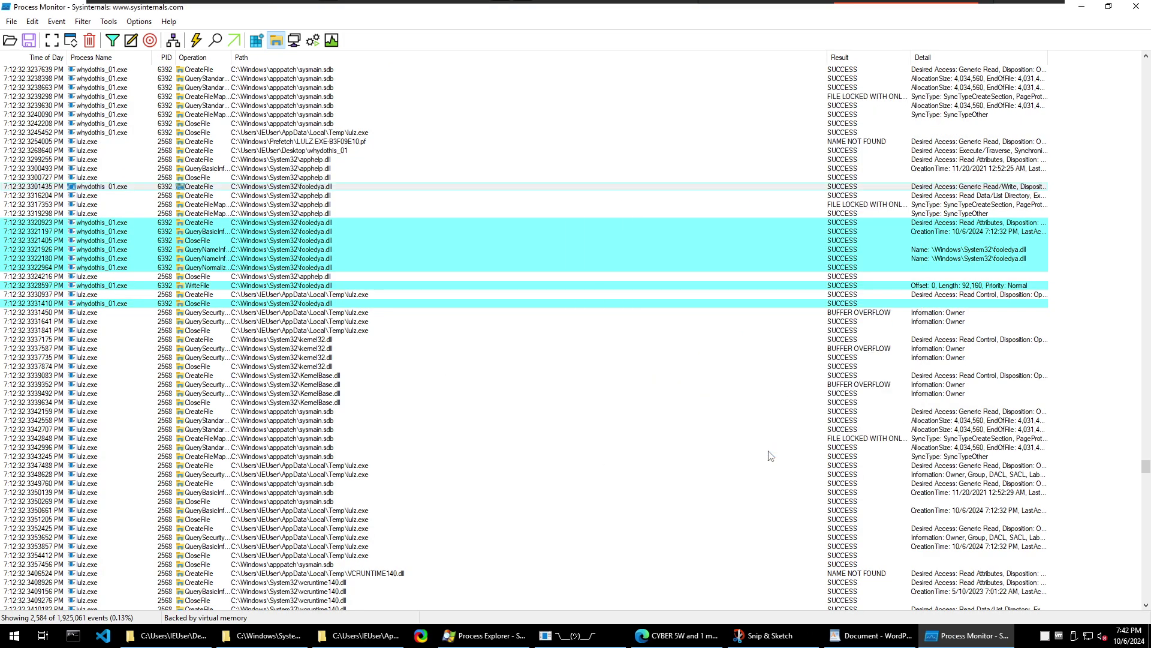
Add process and thread activity to the event list and review the events surrounding the fooledya.dll entries
scroll(587, 367, up, 1)
scroll(587, 367, up, 7)
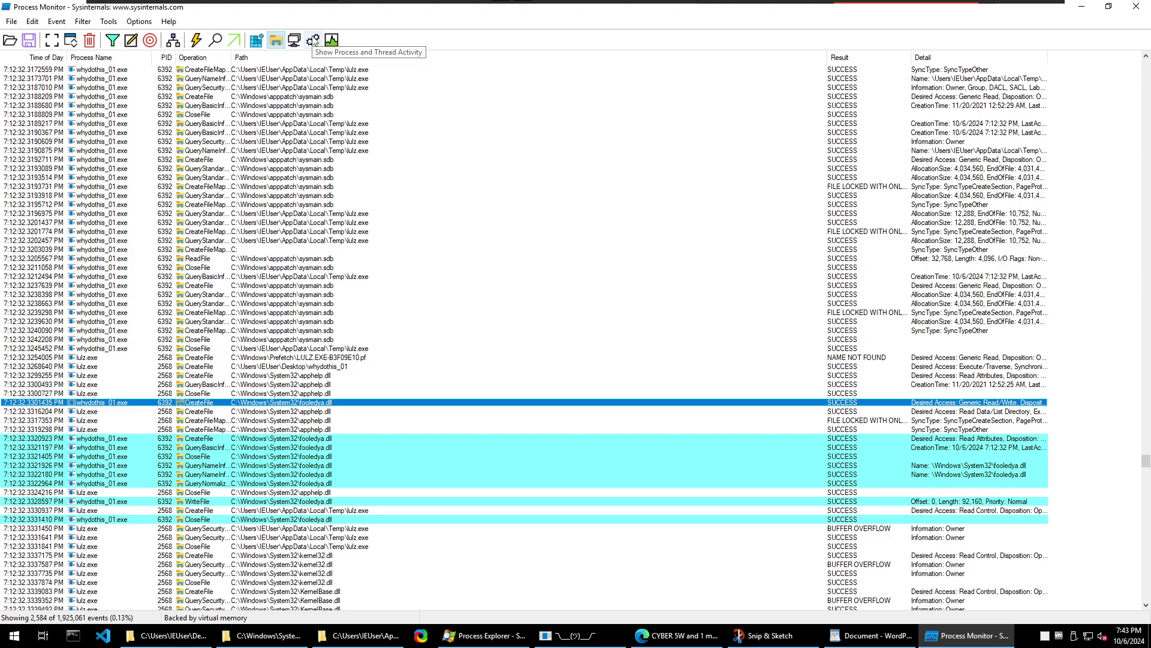
click(313, 40)
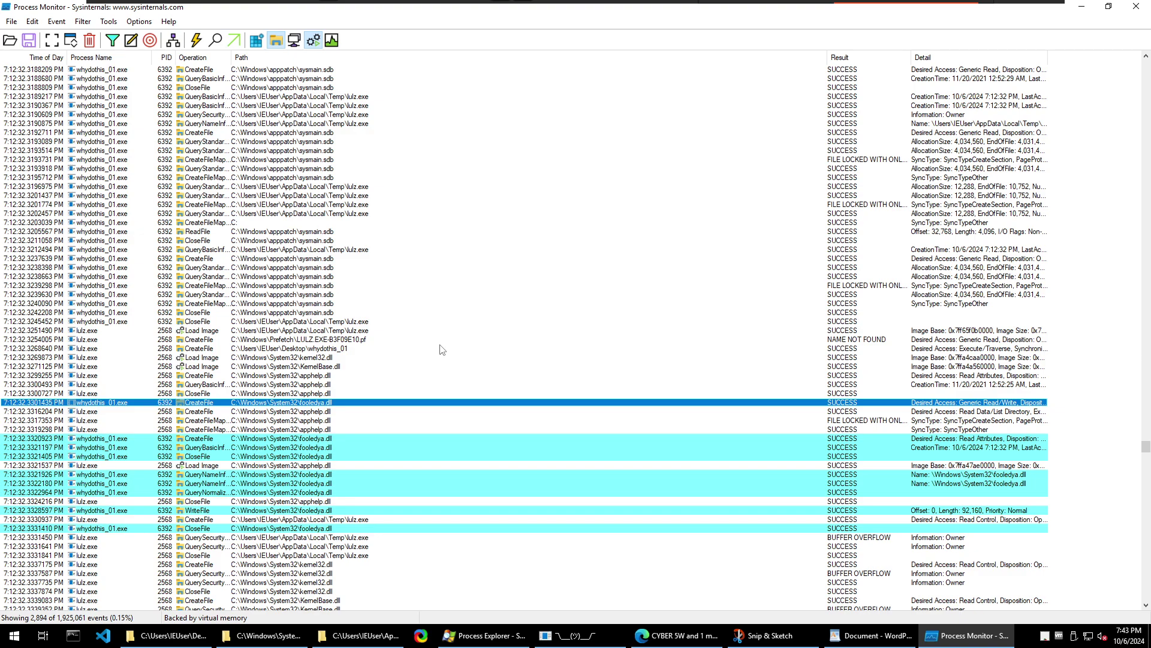
scroll(390, 370, up, 8)
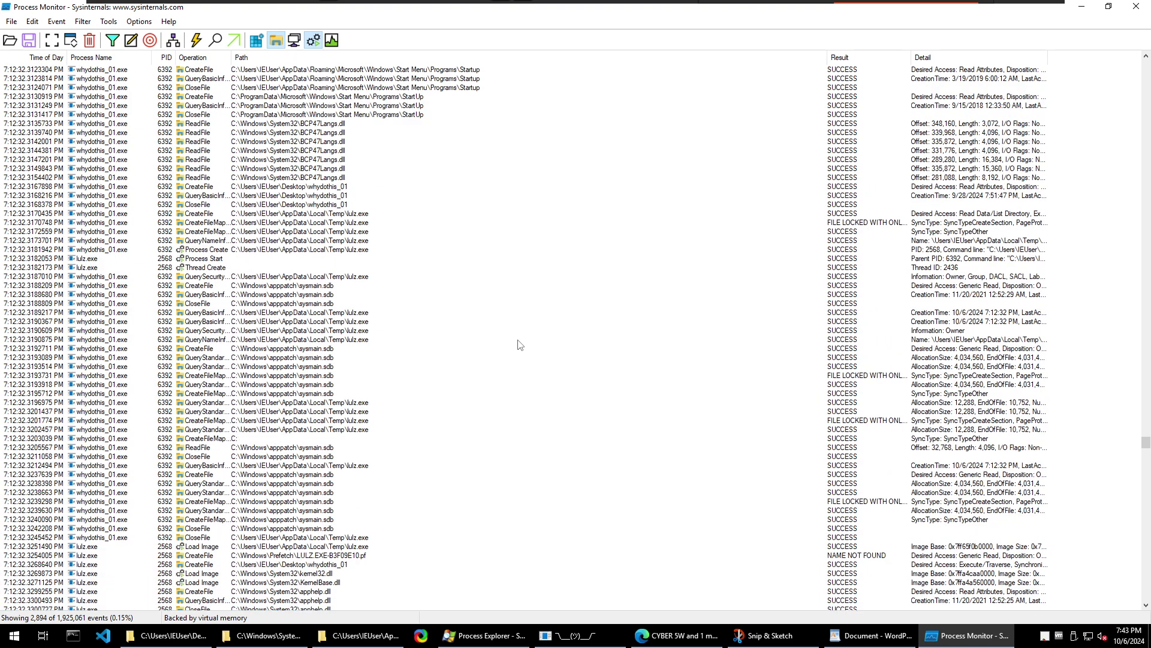
scroll(520, 344, up, 20)
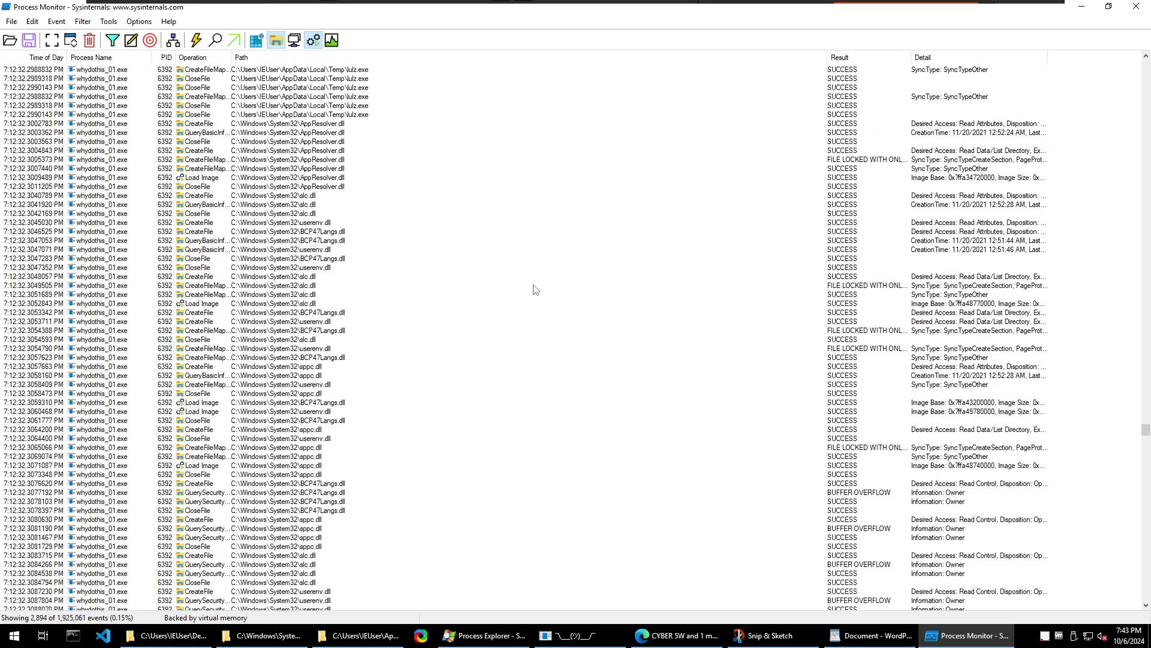
scroll(536, 290, down, 20)
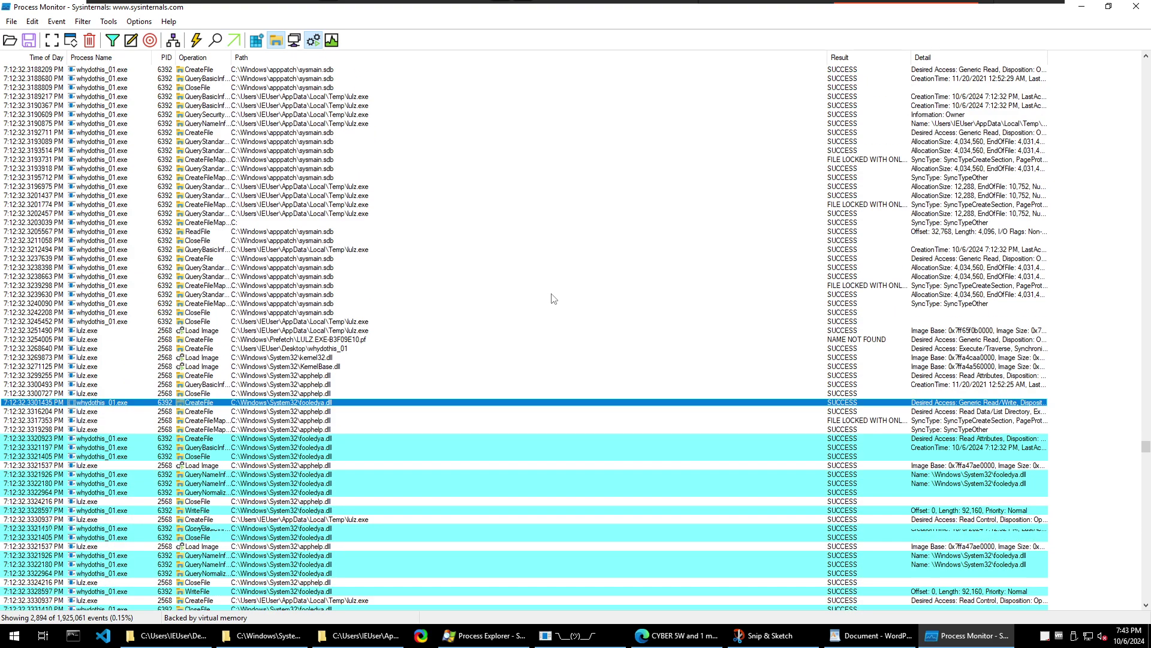
scroll(552, 298, down, 4)
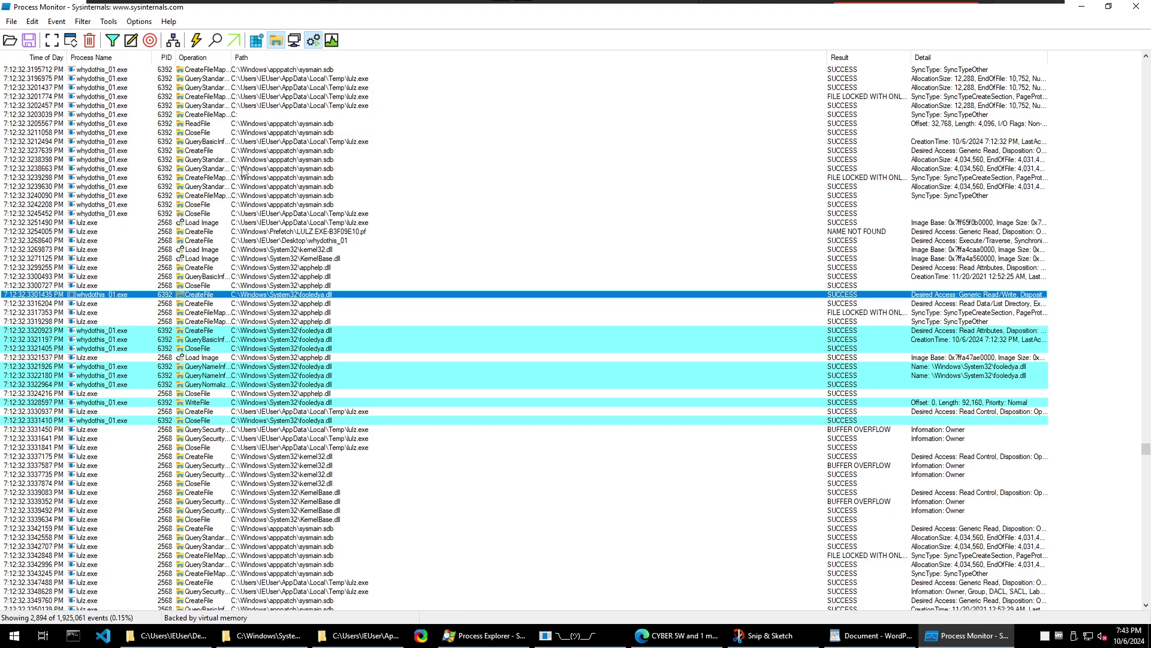
Add an include rule for Operation is Load Image to the event filter, apply it, and close the filter window
click(115, 41)
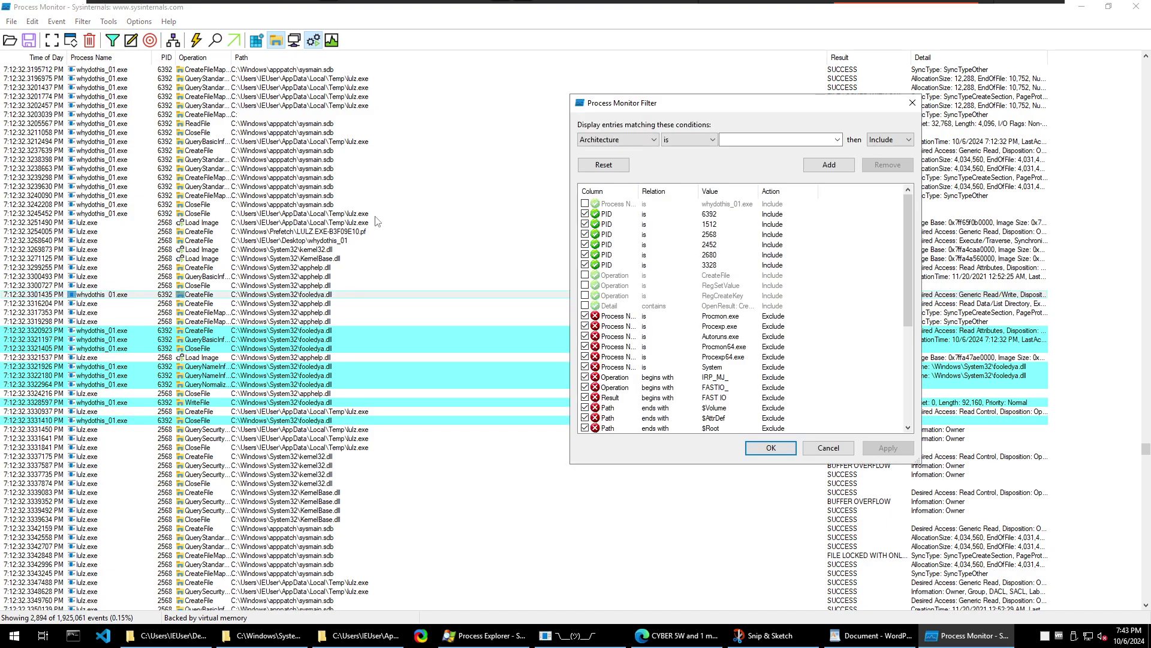
click(618, 139)
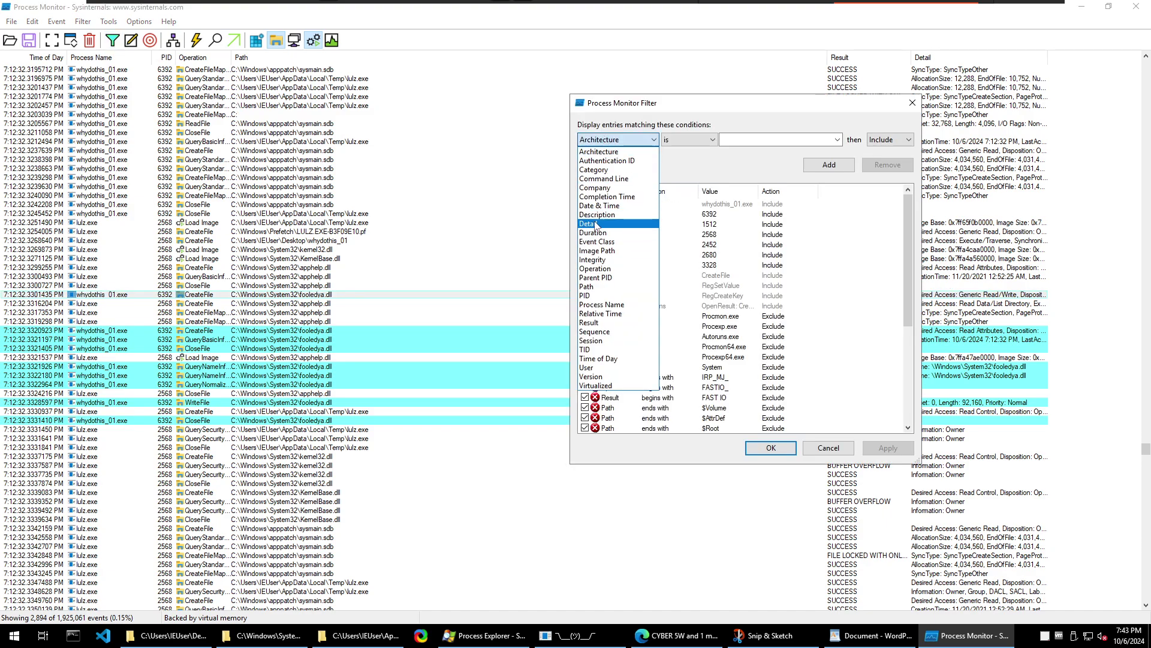
click(593, 269)
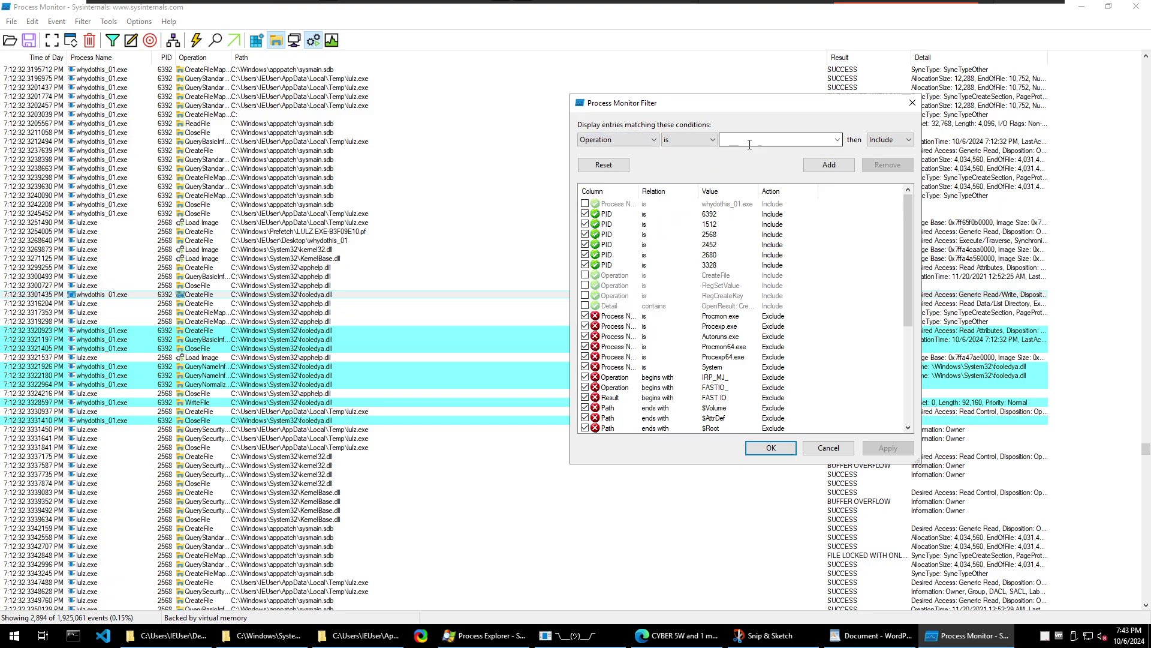
text(Load Image)
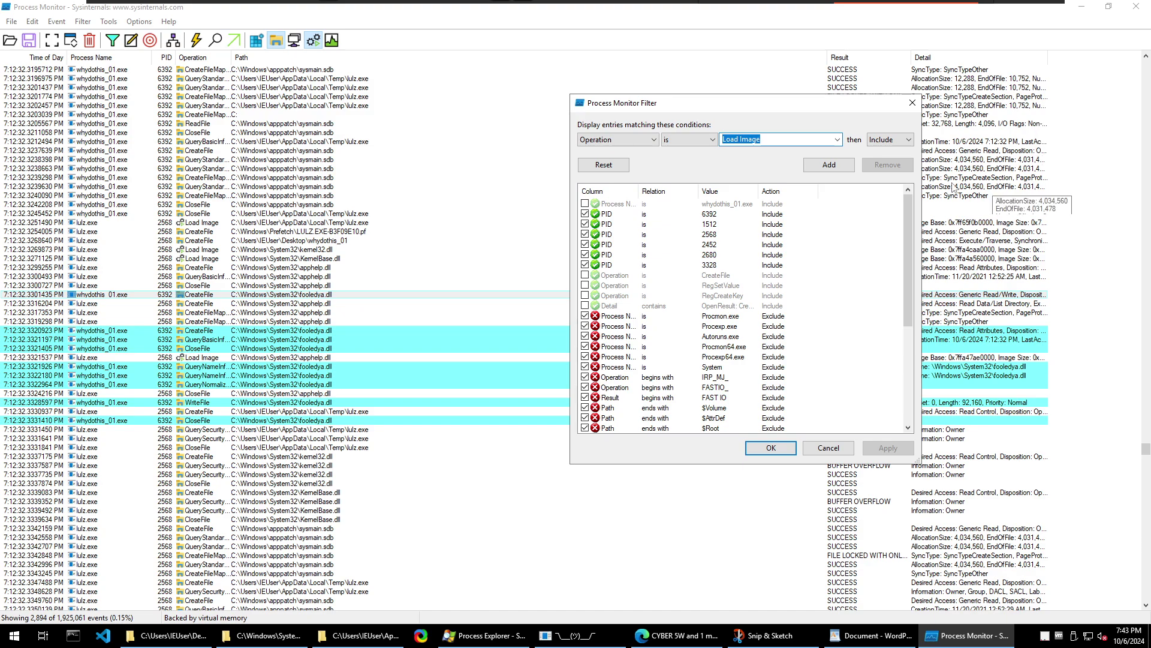
click(815, 168)
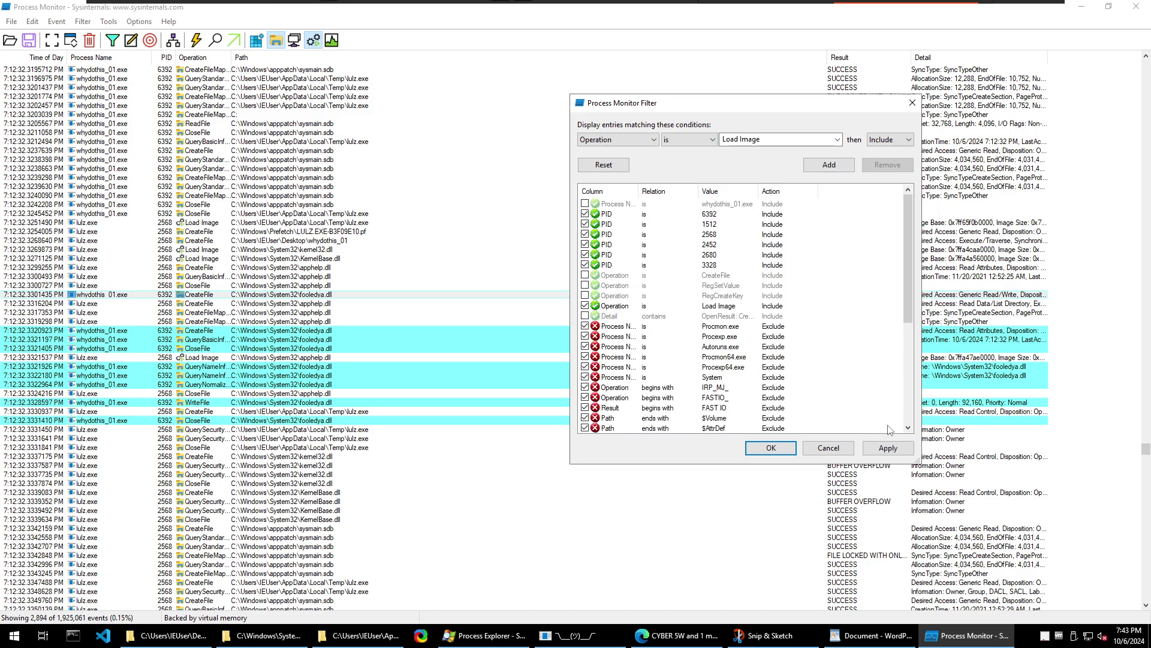
click(889, 447)
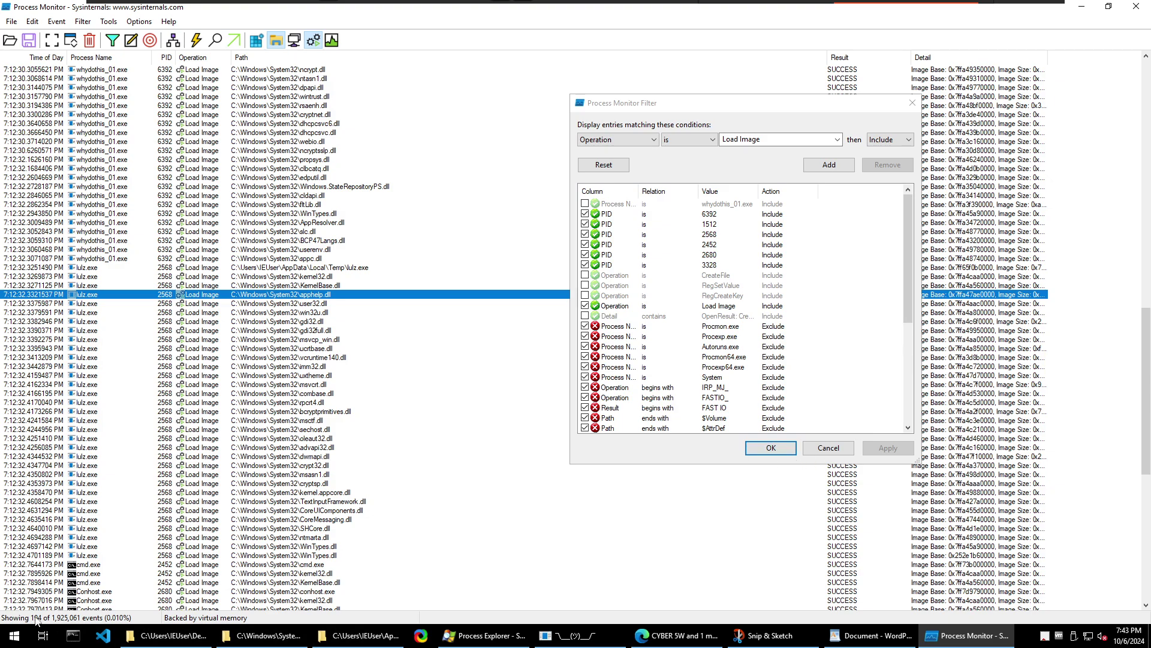
click(772, 448)
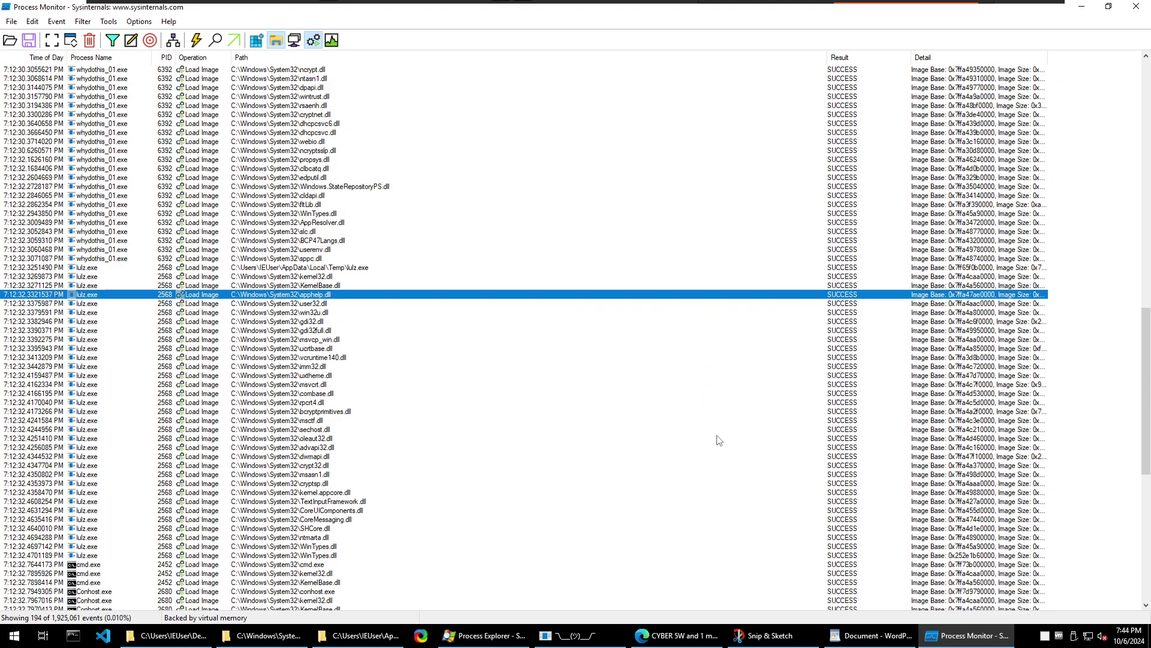
Examine which images whydothis_01.exe, lulz.exe, cmd.exe, Conhost.exe and PING.EXE load throughout the filtered event list
scroll(624, 383, down, 7)
scroll(633, 387, up, 10)
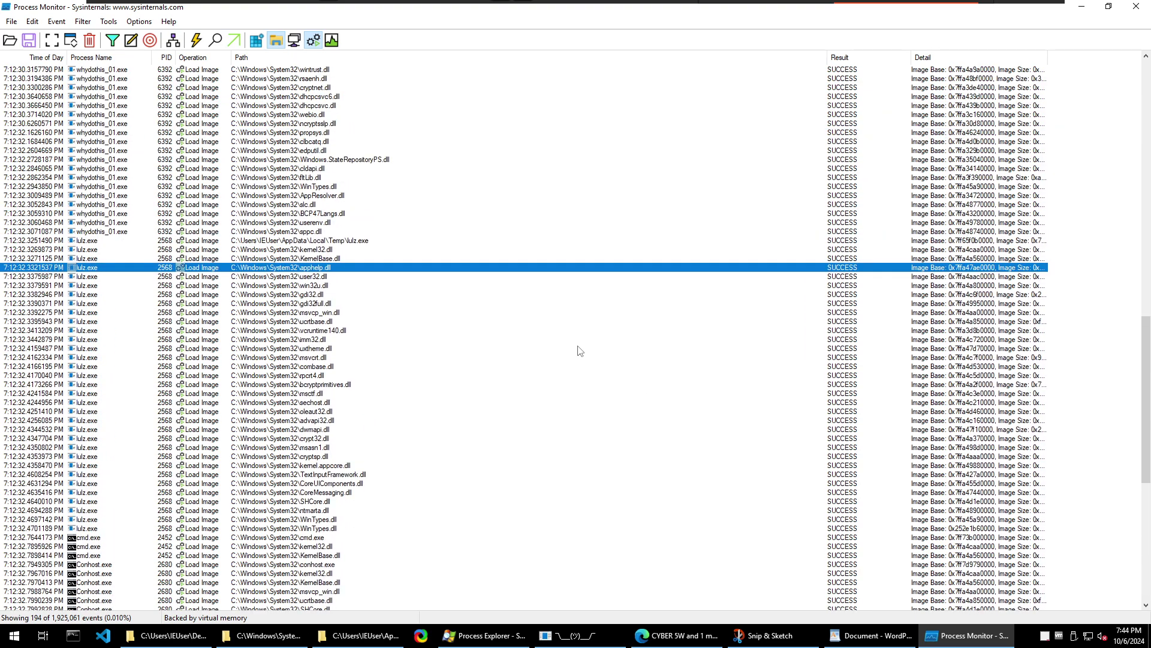
scroll(579, 351, up, 19)
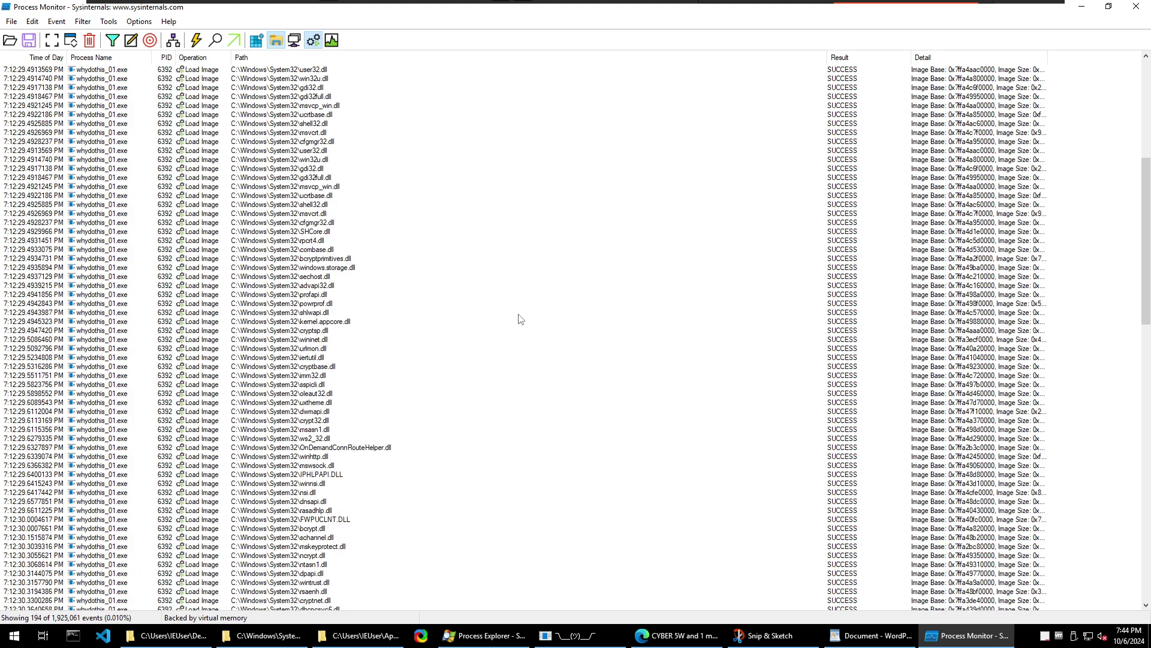
scroll(520, 319, up, 12)
scroll(514, 280, down, 3)
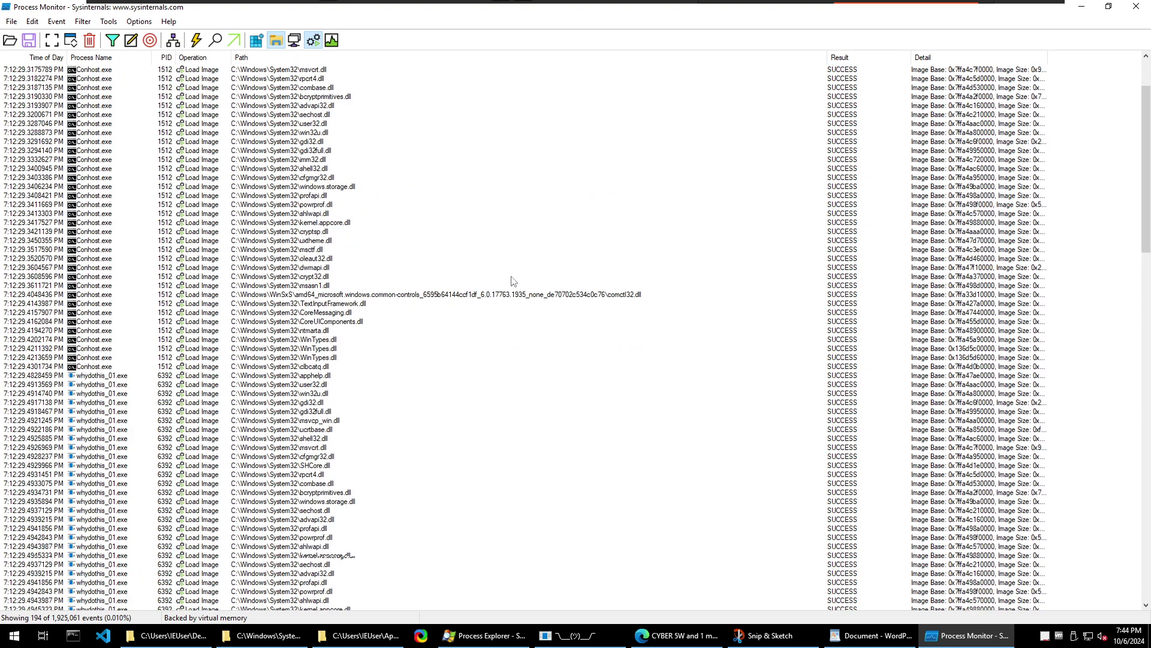
click(487, 322)
scroll(487, 323, down, 7)
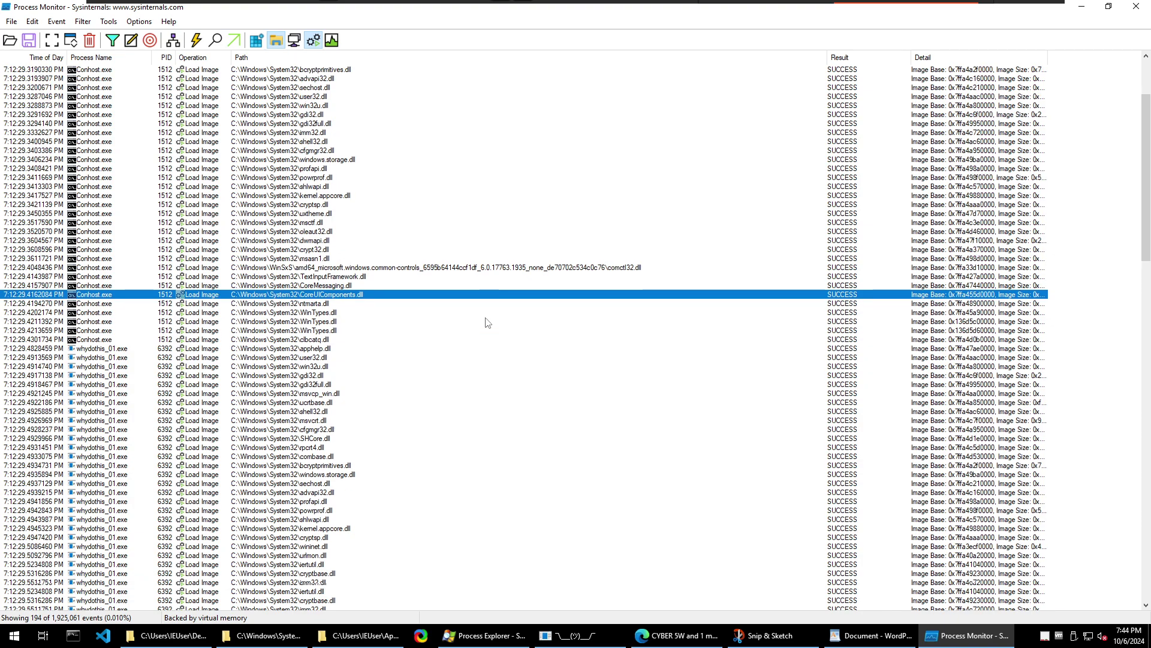
scroll(487, 323, down, 20)
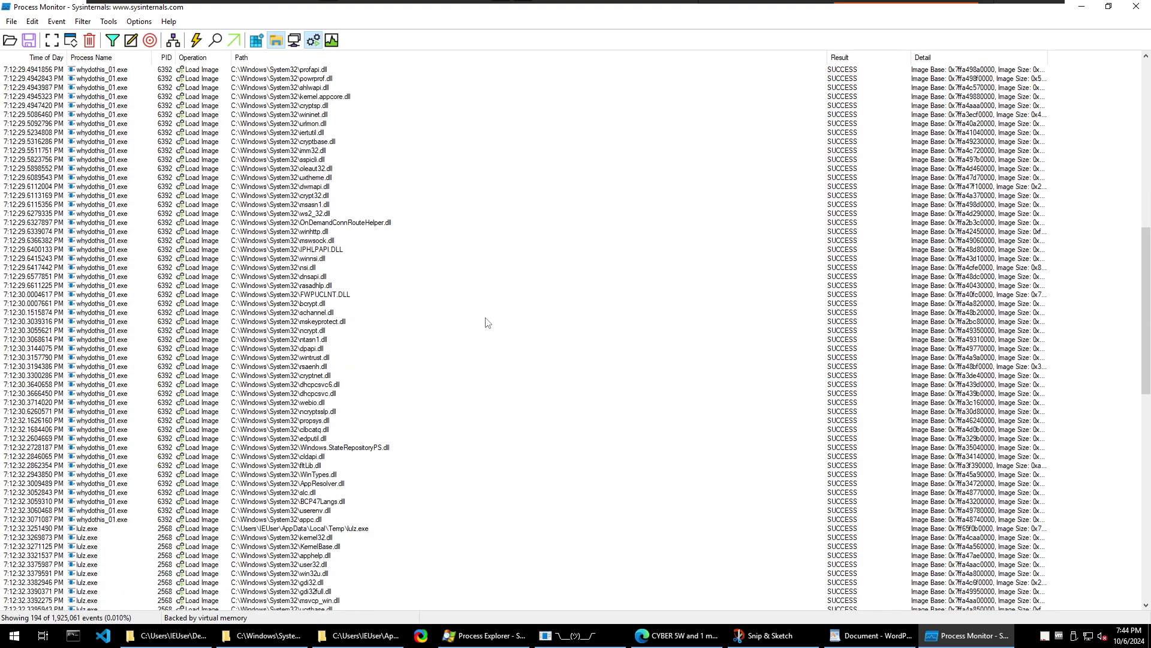
scroll(488, 324, down, 10)
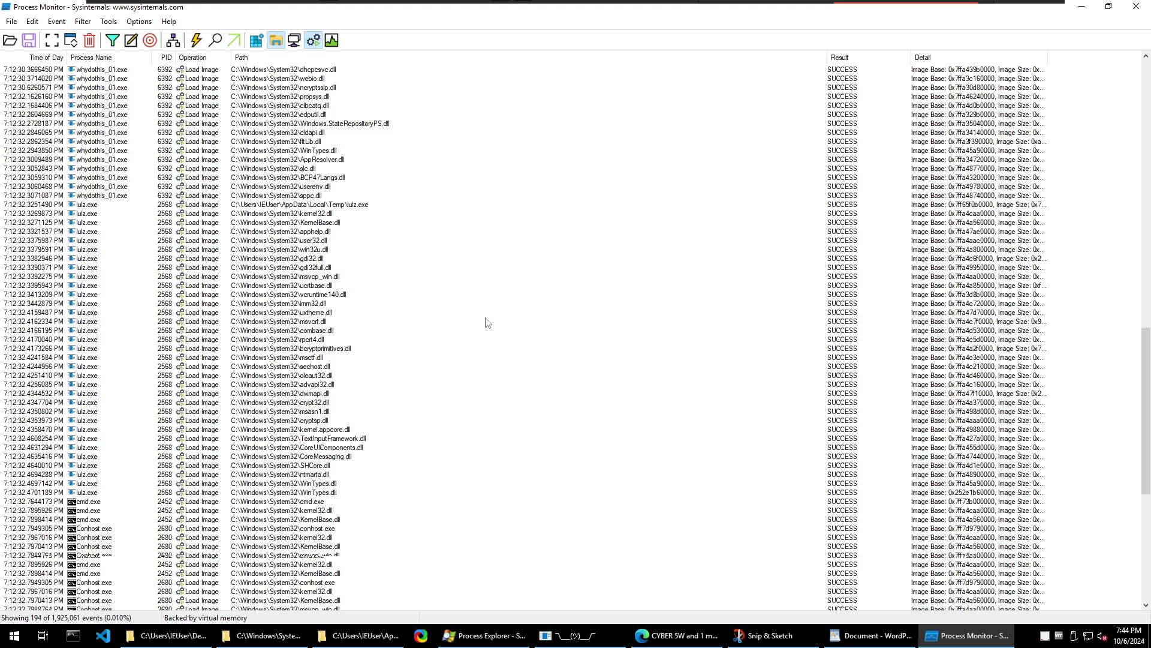
scroll(487, 322, down, 6)
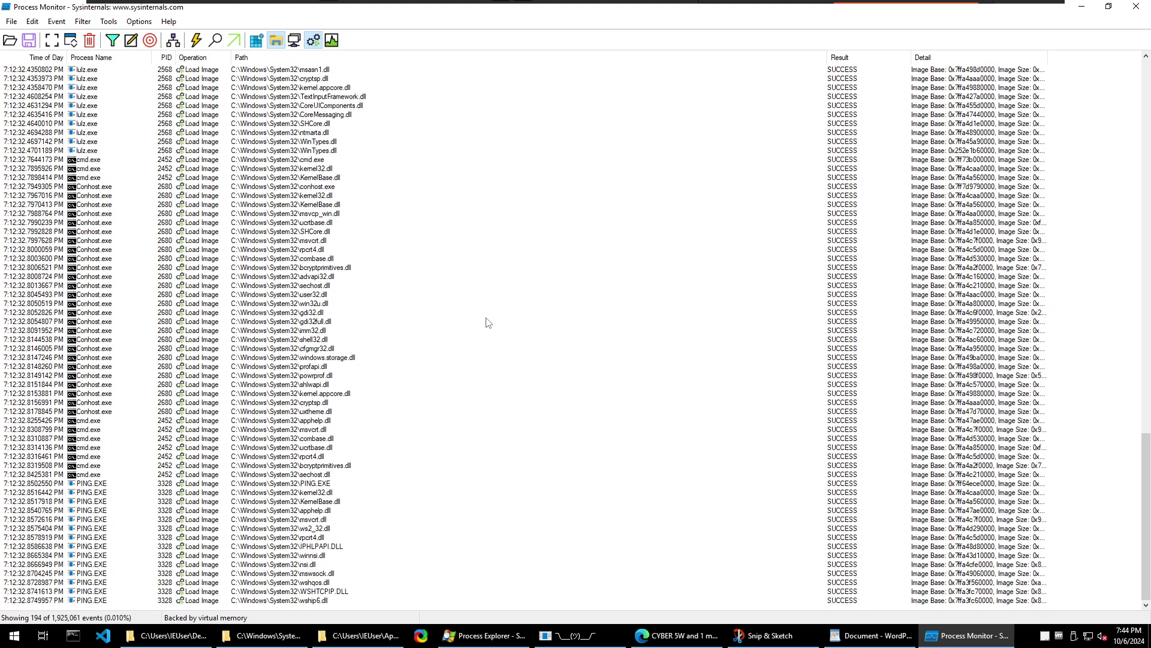
scroll(538, 294, up, 8)
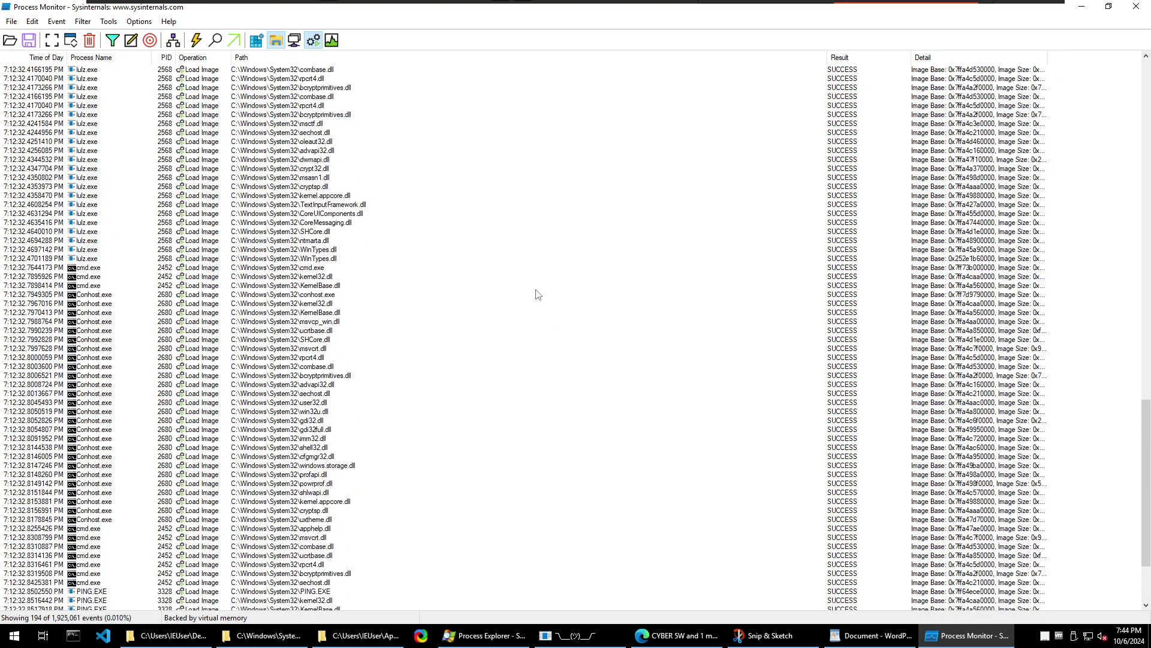
scroll(538, 293, up, 11)
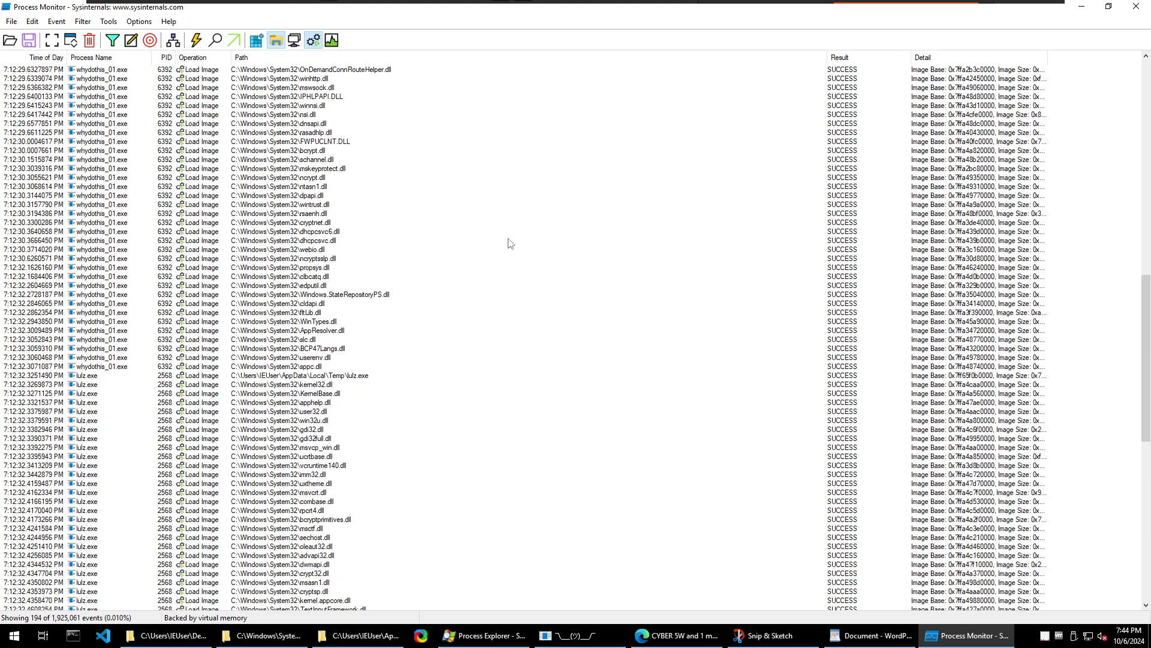
Disable the Operation is Load Image include rule in the event filter, apply the change, and close the filter window
click(112, 40)
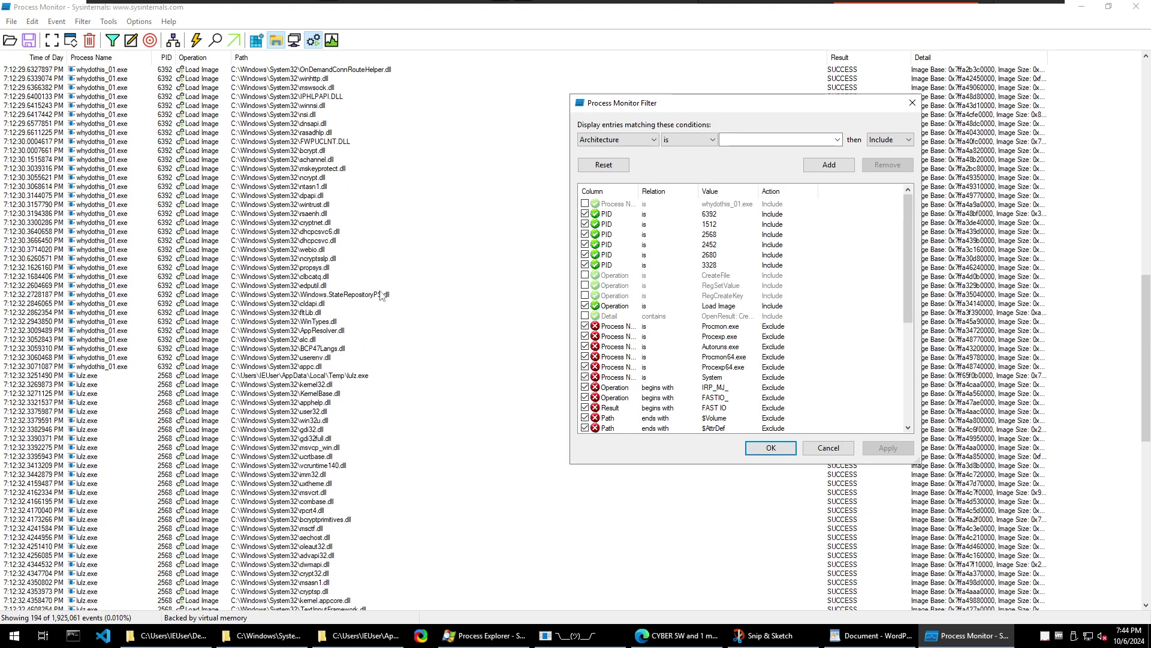
click(585, 306)
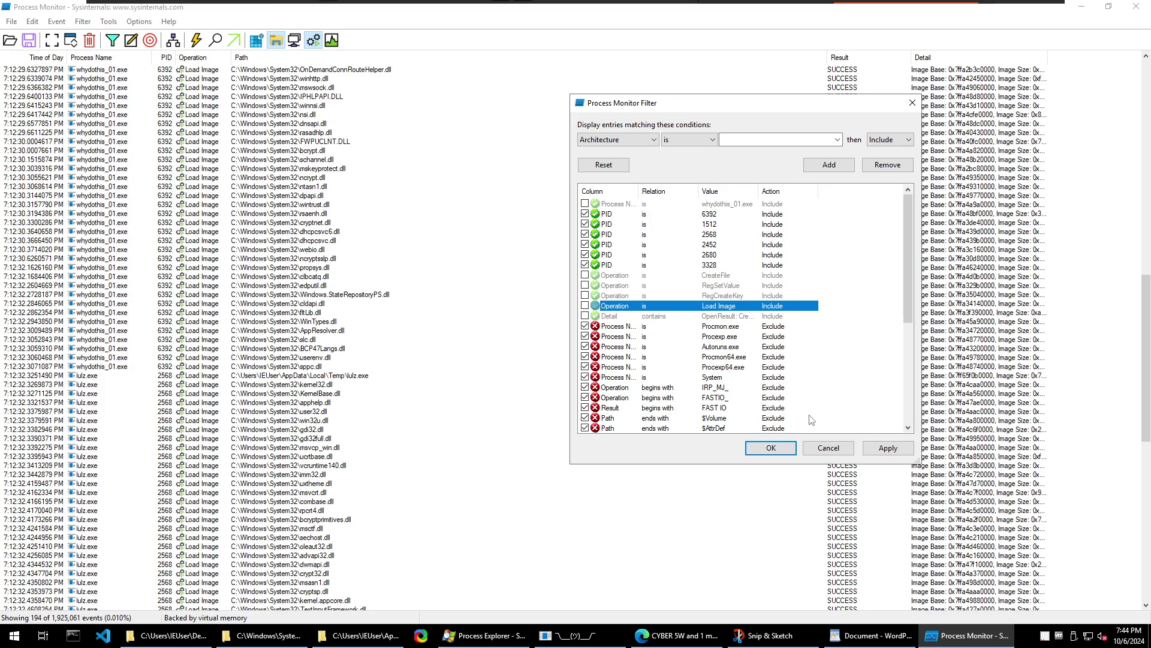
click(883, 450)
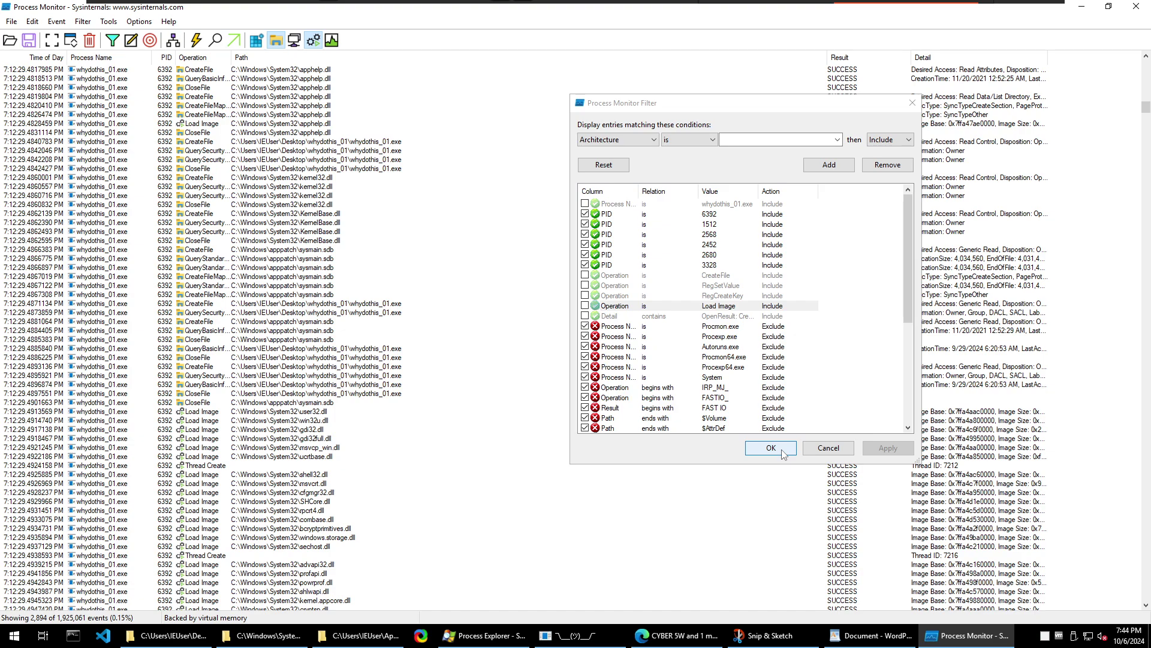
click(782, 454)
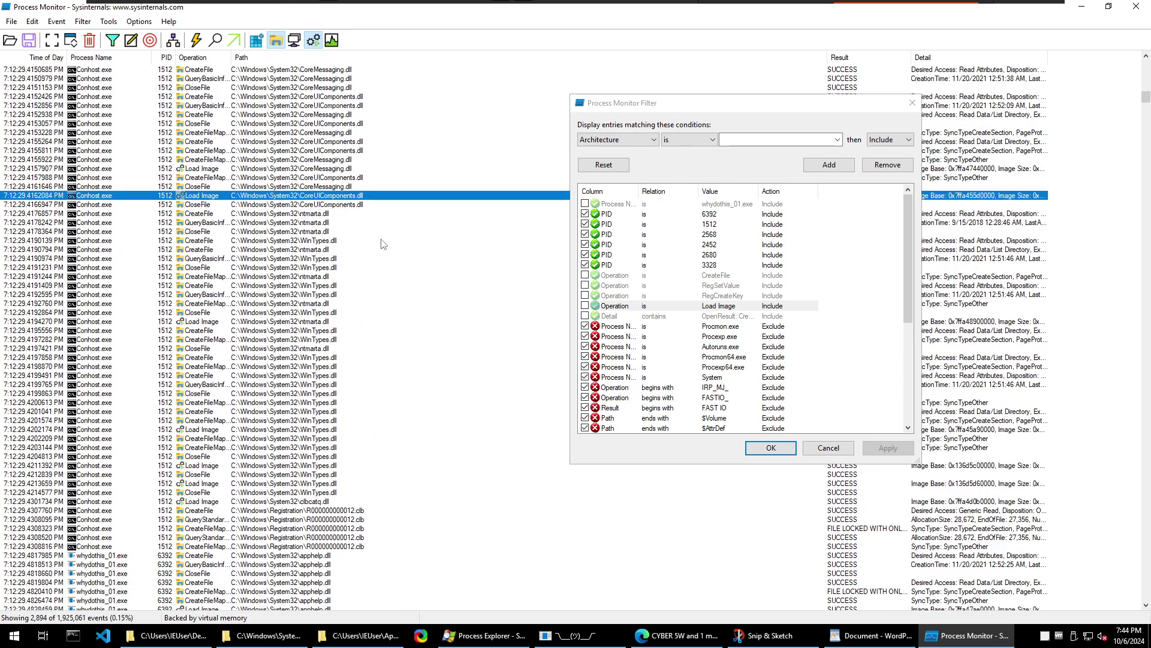
click(770, 448)
Try to find the text "foold" in the event list
click(523, 215)
key(ctrl+f)
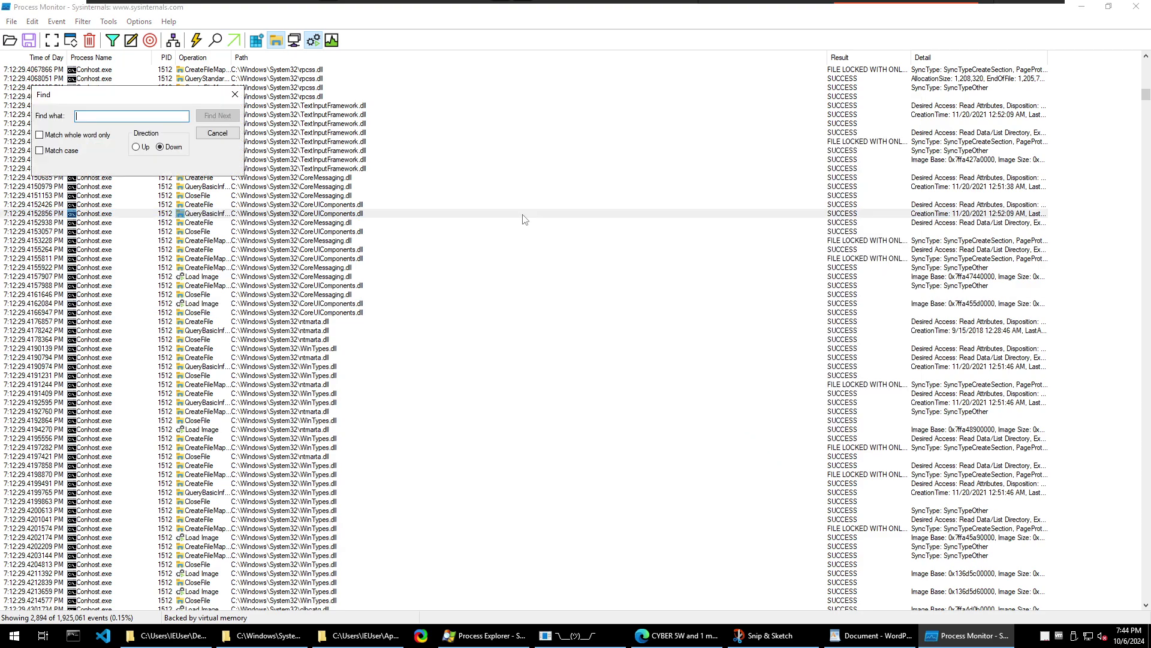
text(foold)
click(229, 116)
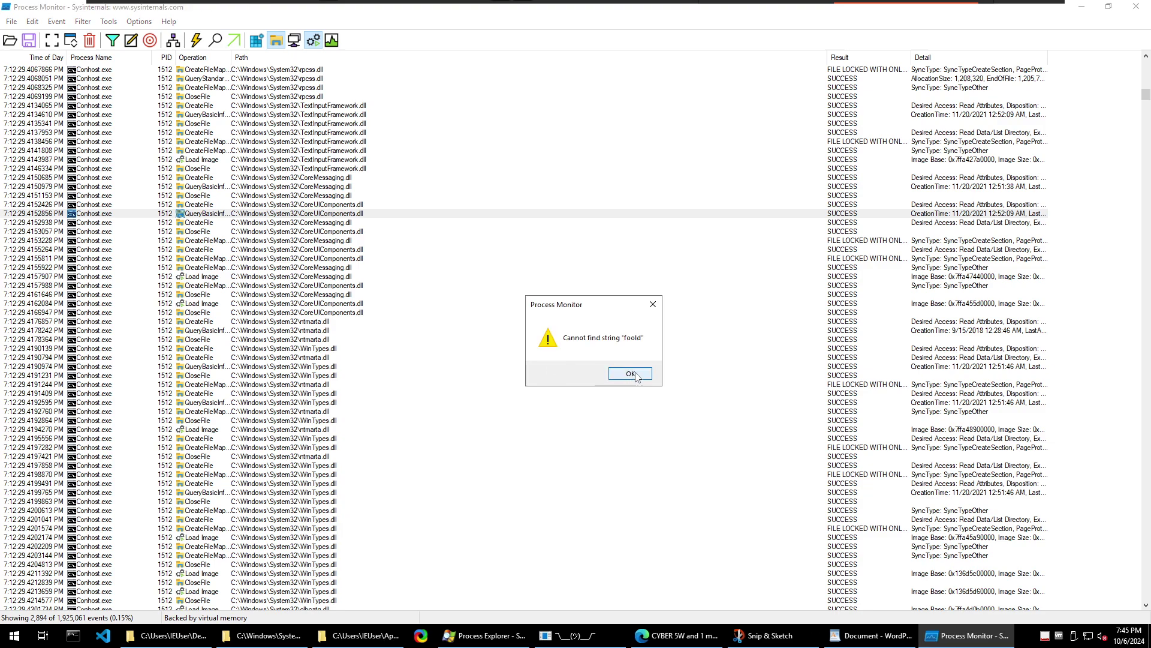
click(634, 375)
Search the event list for "fool" and review the whydothis_01.exe and lulz.exe events surrounding the fooledya.dll entries
click(324, 197)
key(ctrl+f)
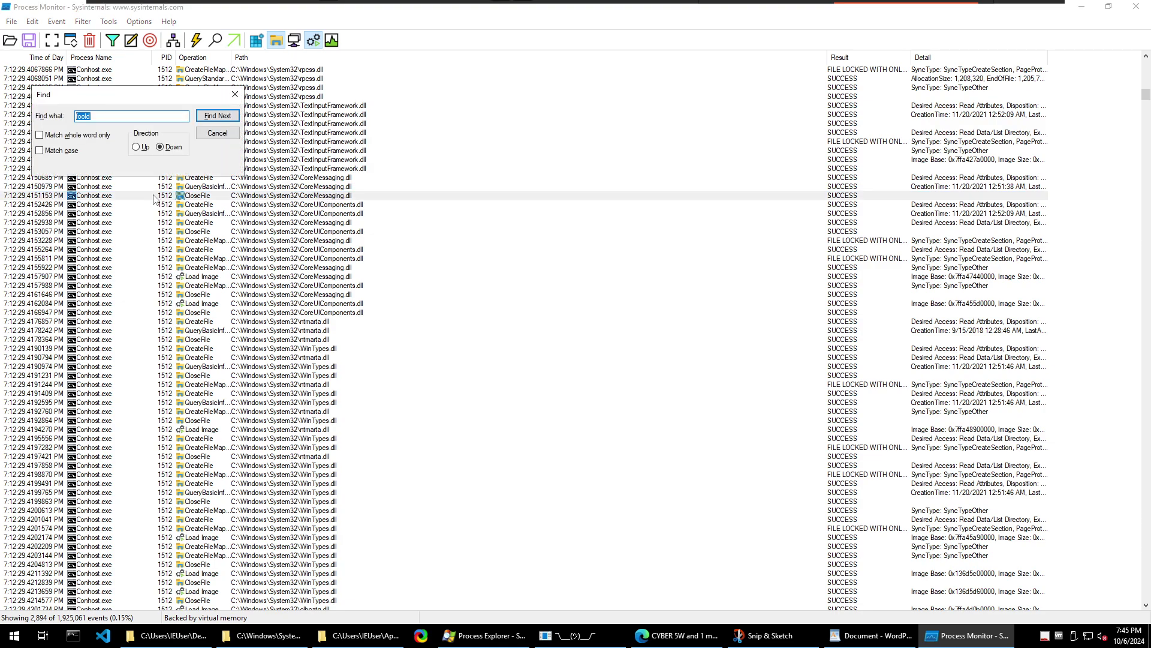
text(fool)
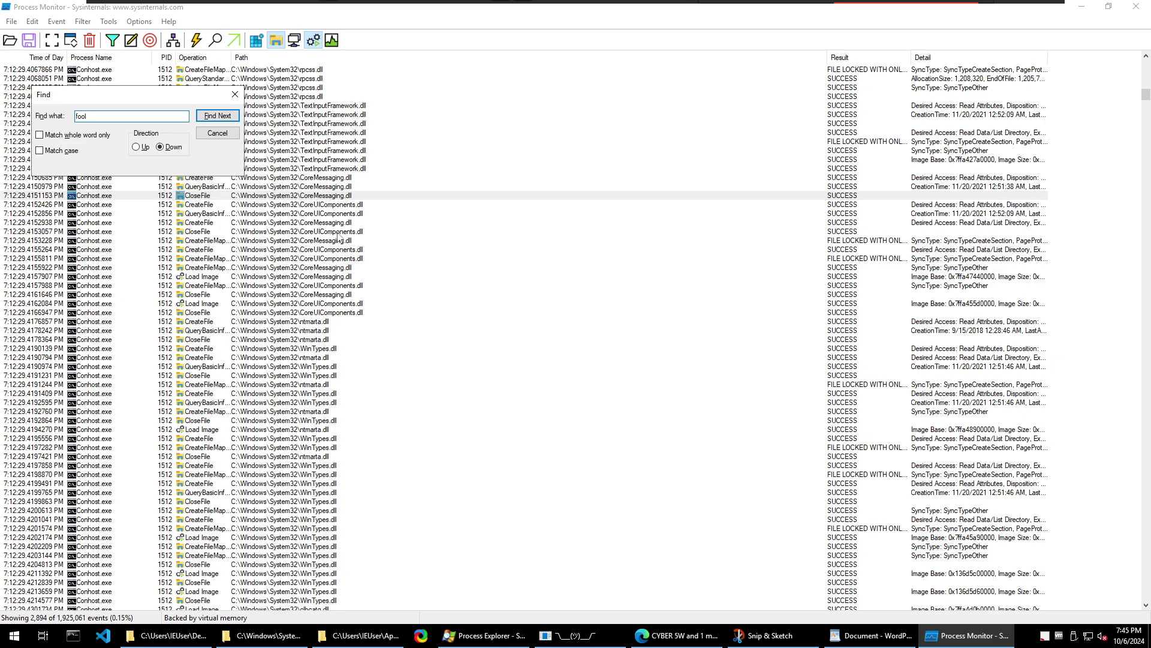
click(230, 120)
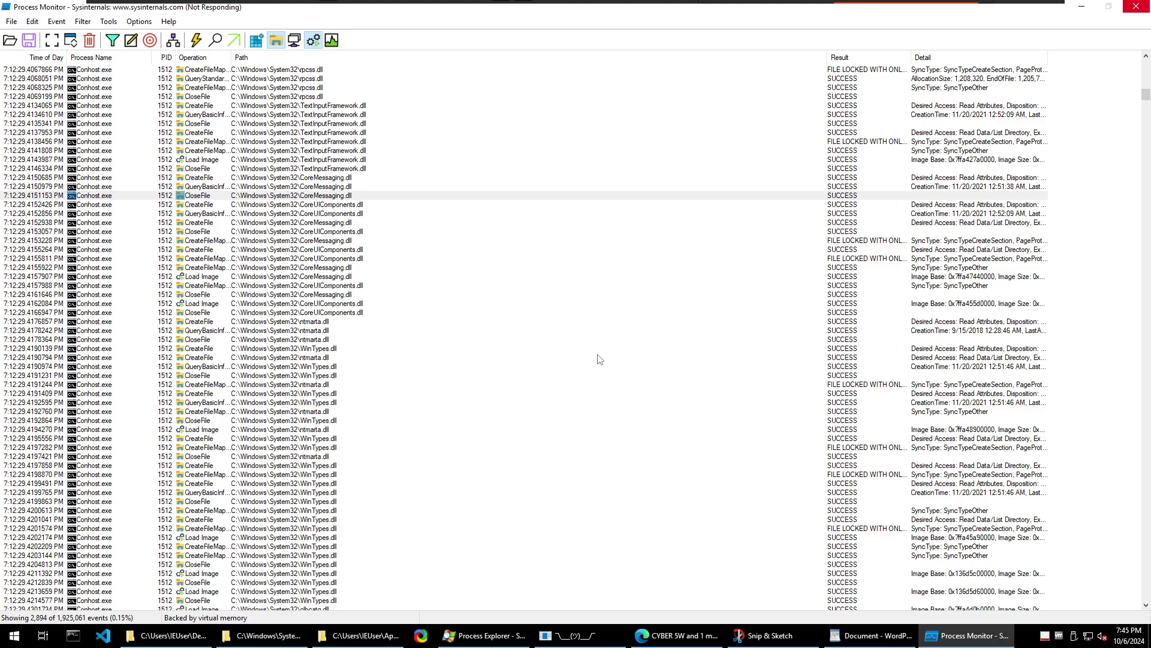
scroll(437, 386, down, 5)
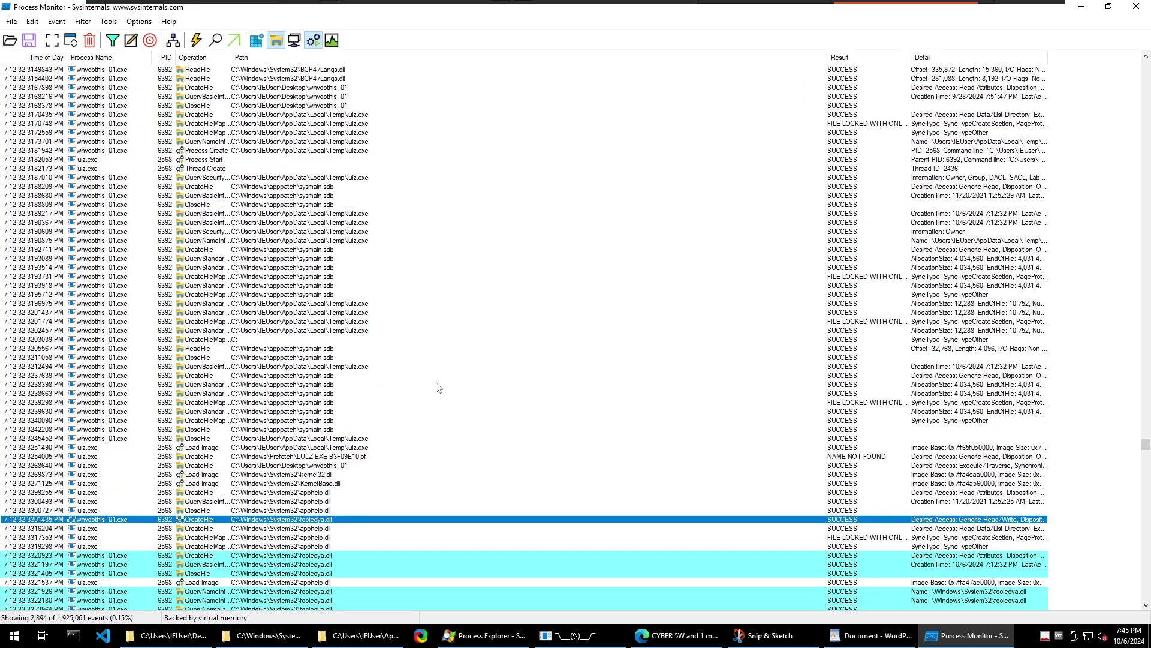
scroll(413, 461, down, 1)
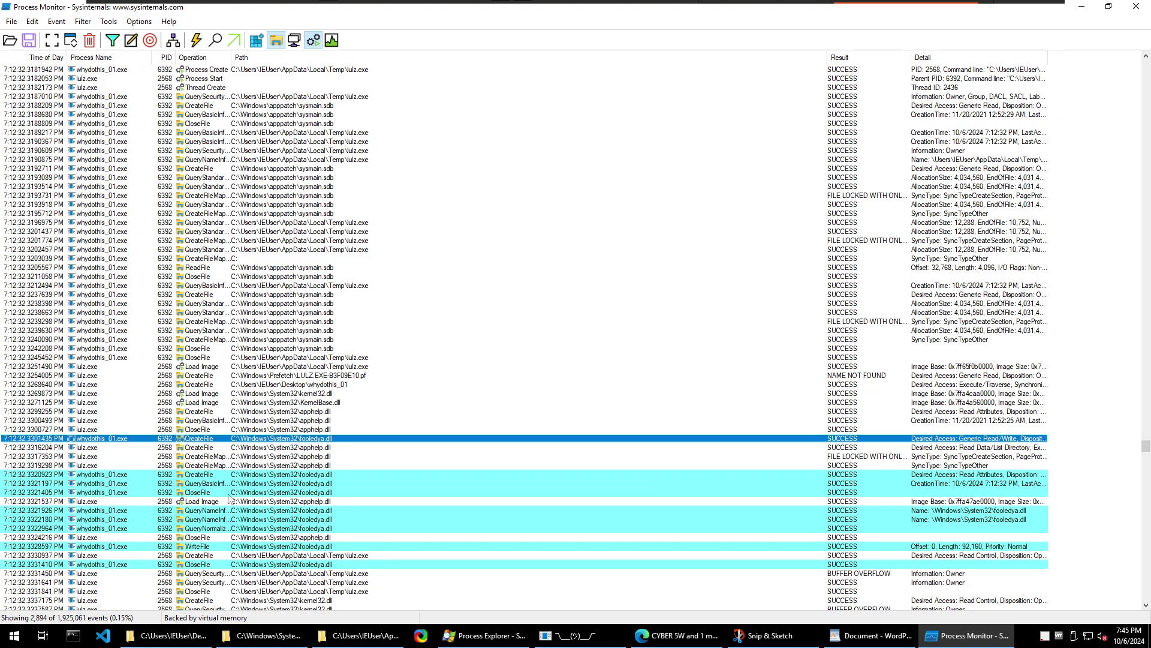
scroll(406, 474, down, 7)
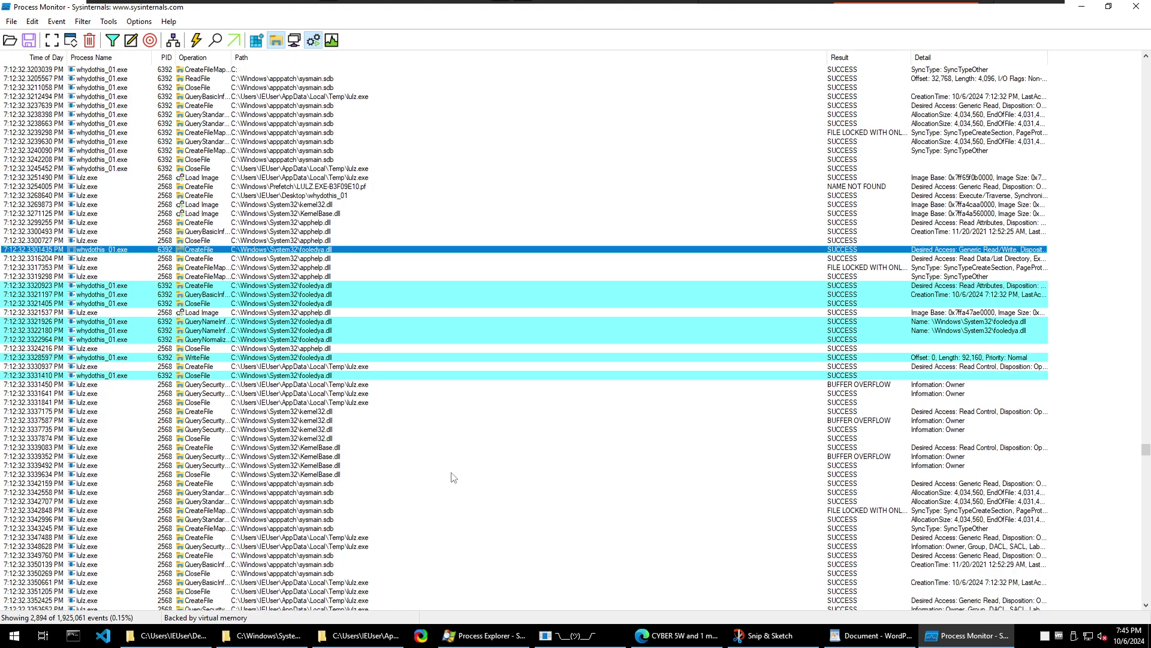
scroll(447, 472, down, 11)
scroll(452, 475, up, 8)
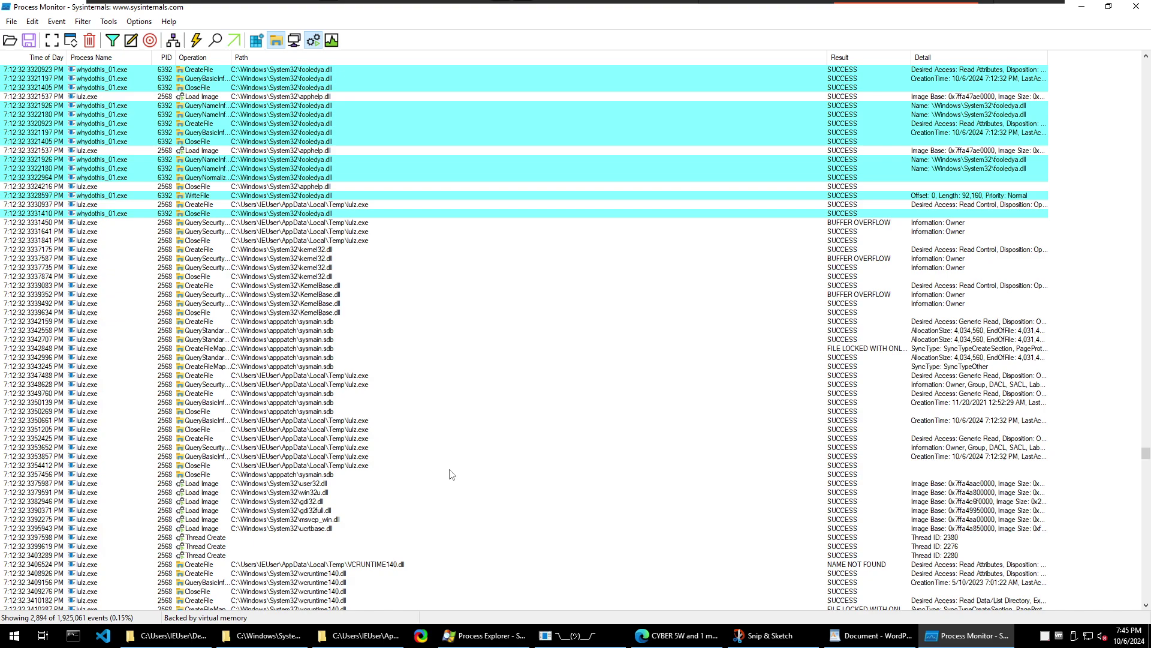
Open the process tree, enlarge its window, and inspect the Conhost.exe, lulz.exe and cmd.exe child processes of whydothis_01.exe
click(109, 22)
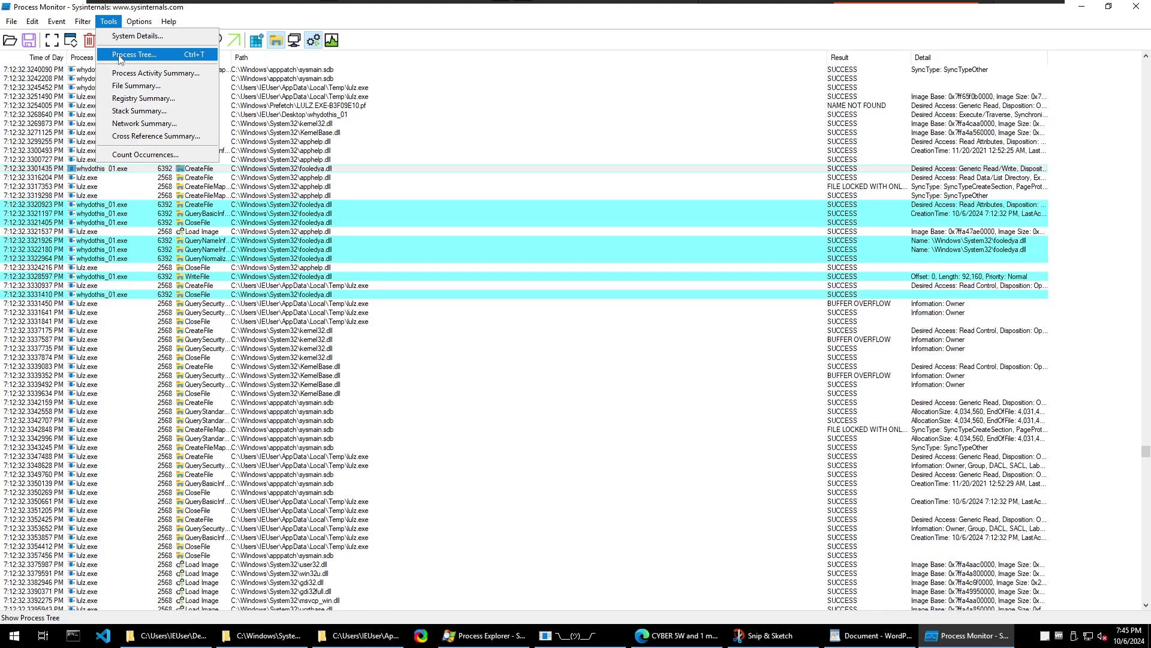
click(122, 55)
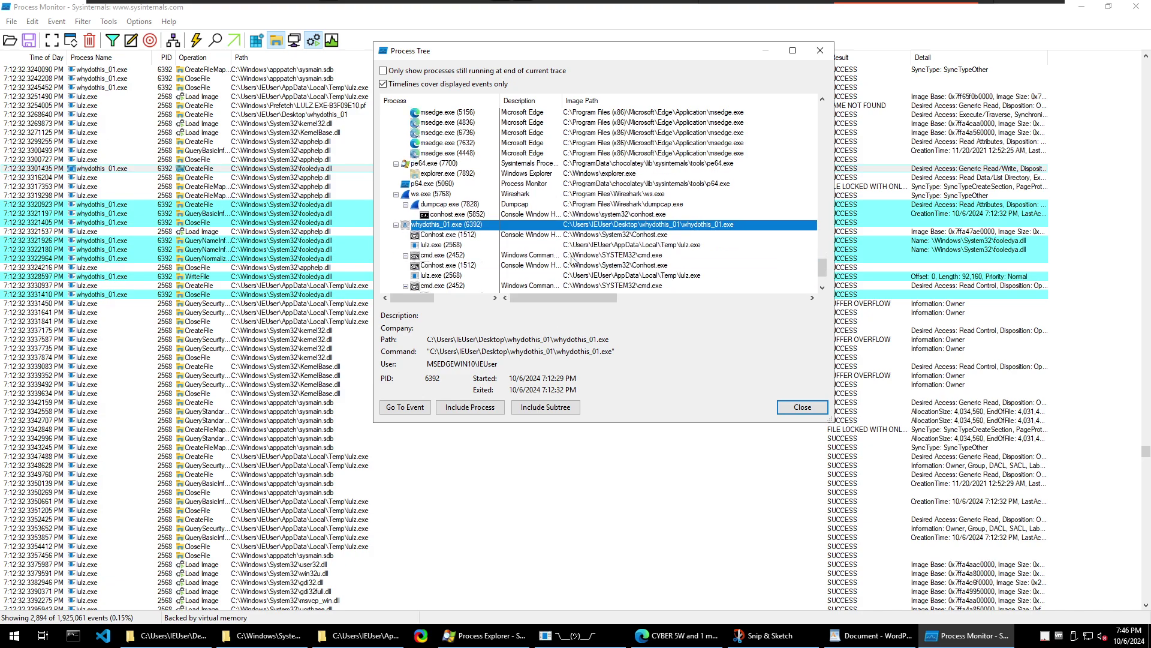
scroll(584, 271, down, 3)
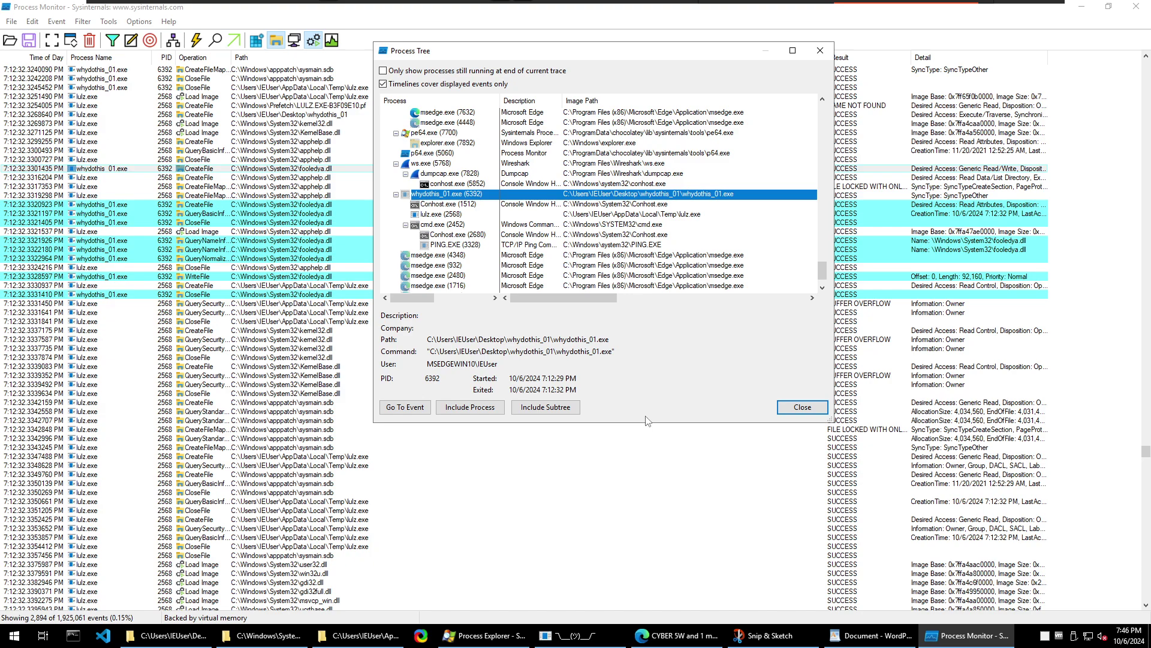
drag(647, 426, 653, 490)
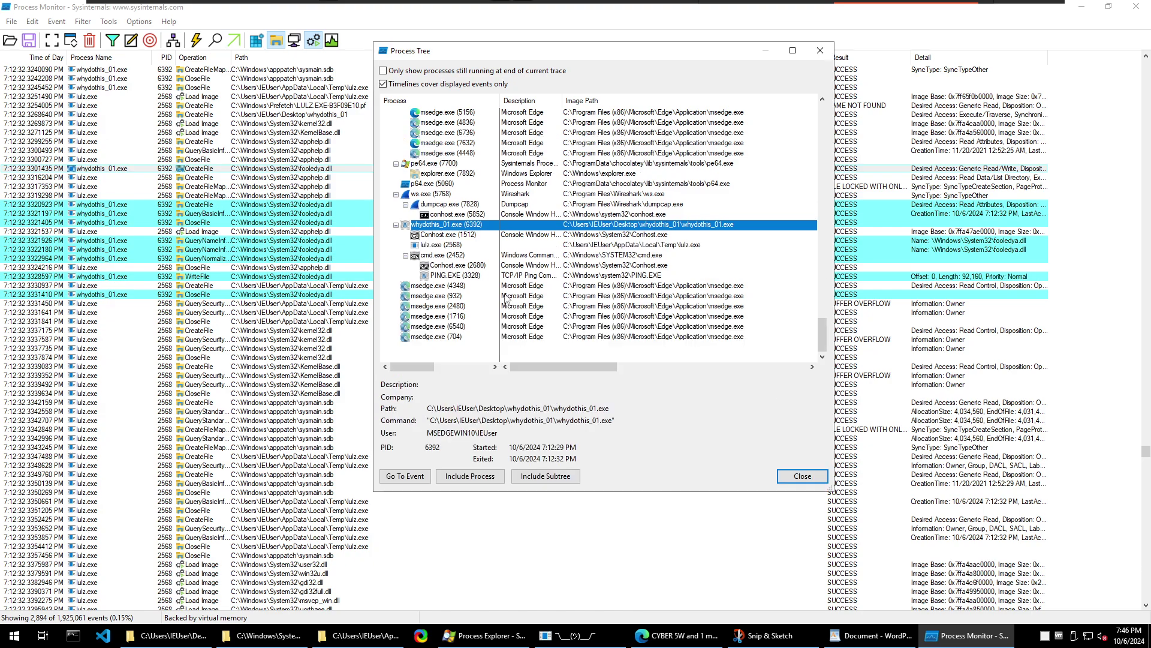
click(454, 237)
click(454, 245)
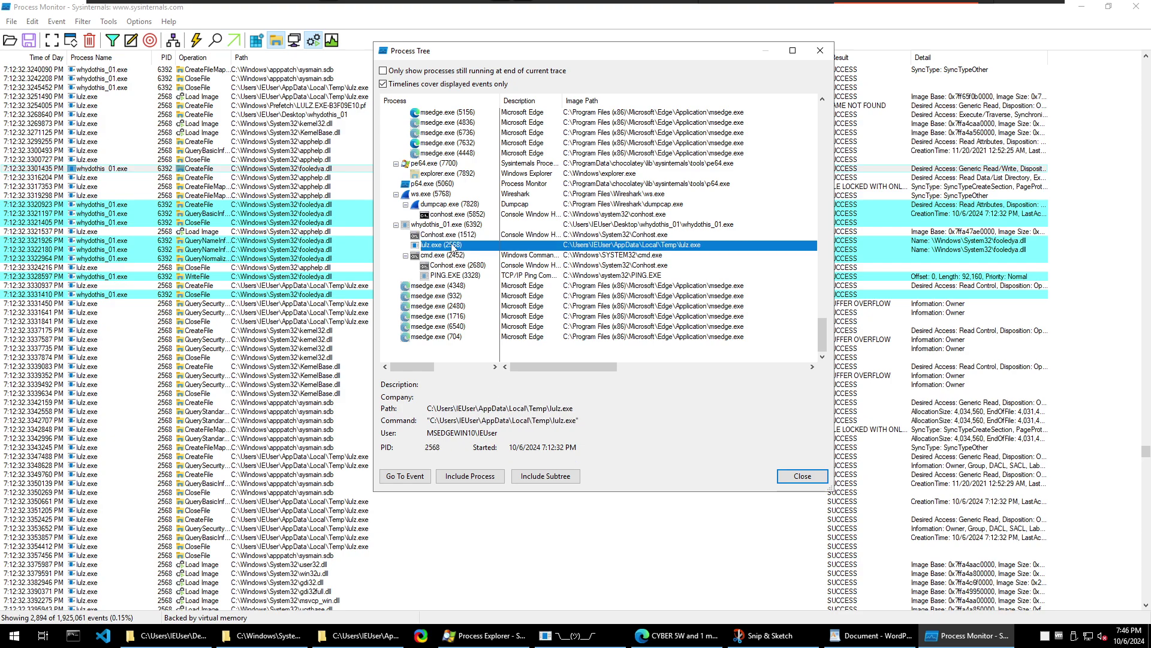
click(451, 256)
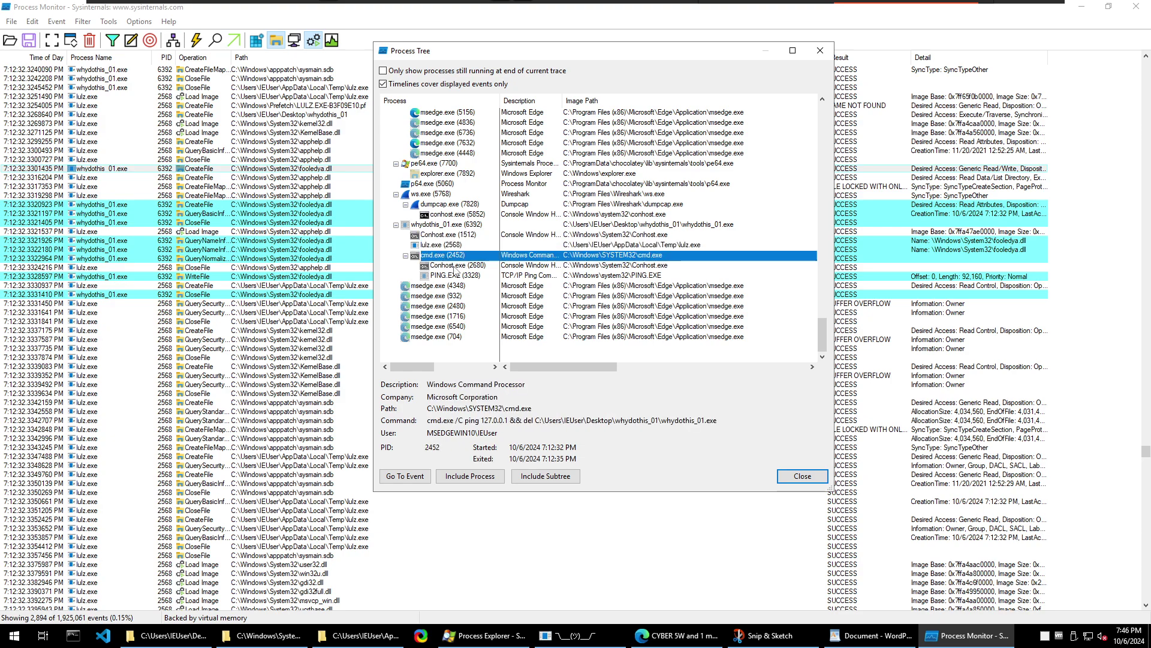
Inspect the explorer.exe process under pe64.exe, look through the earlier processes in the tree, and close the process tree
scroll(456, 282, up, 3)
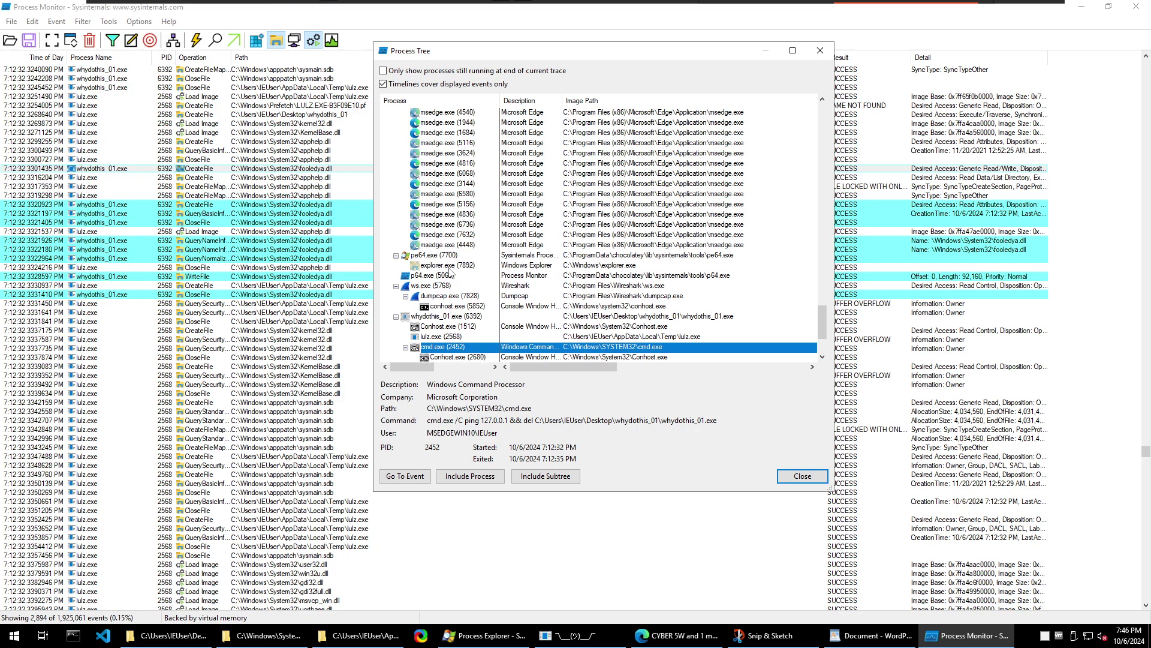
click(451, 266)
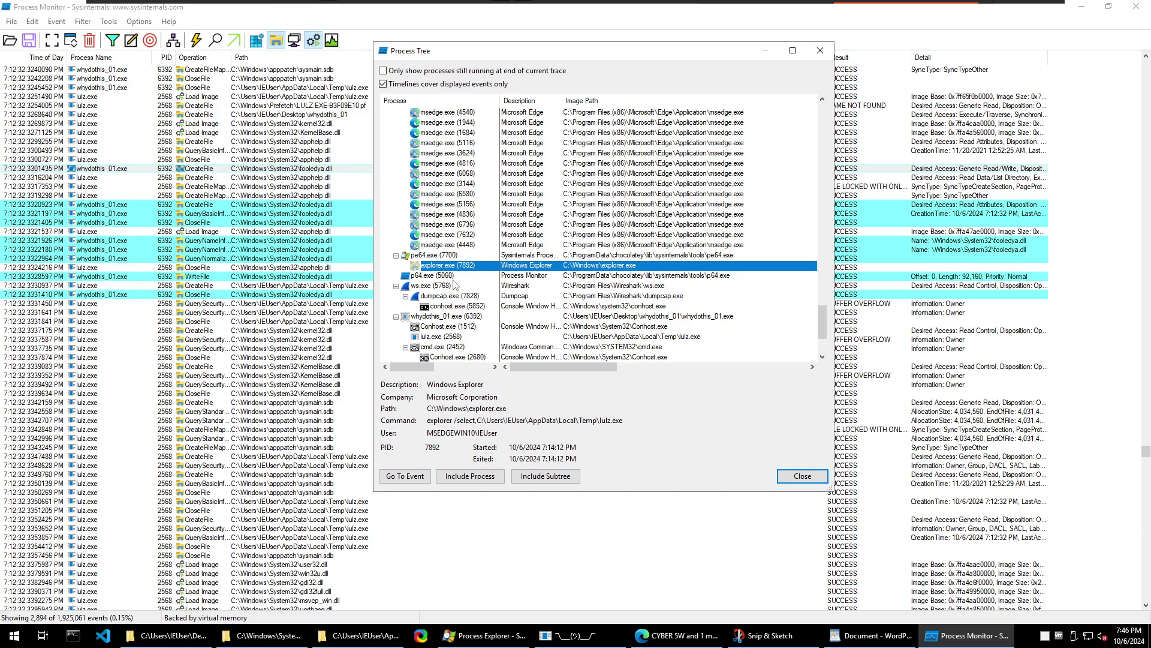
scroll(454, 284, up, 10)
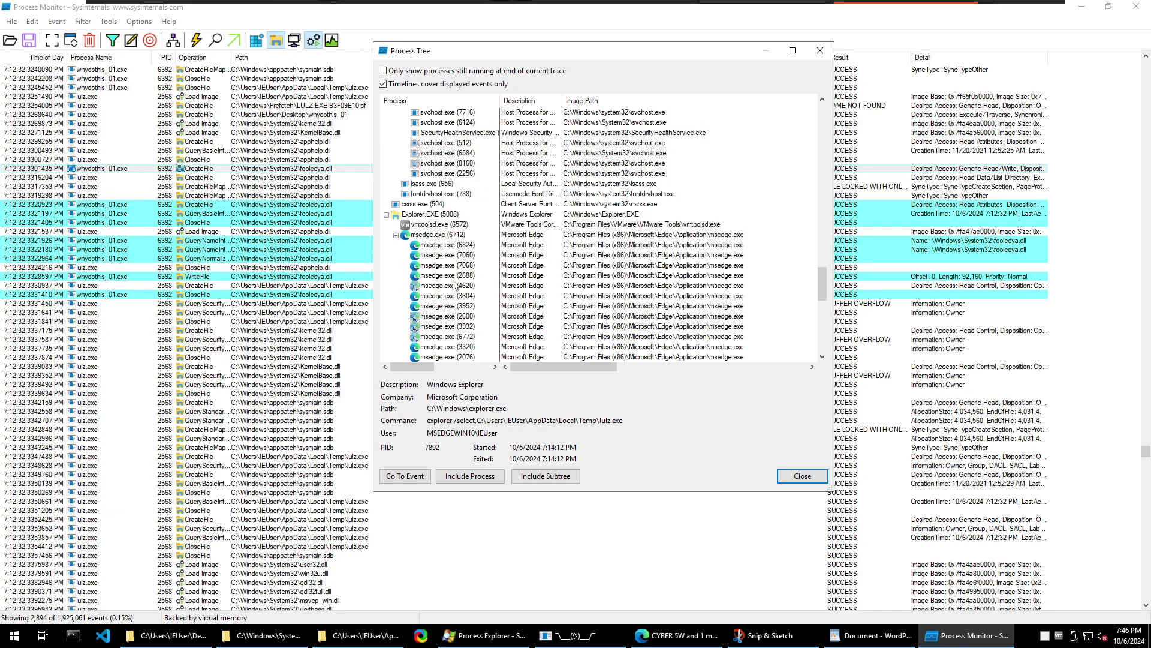
click(798, 482)
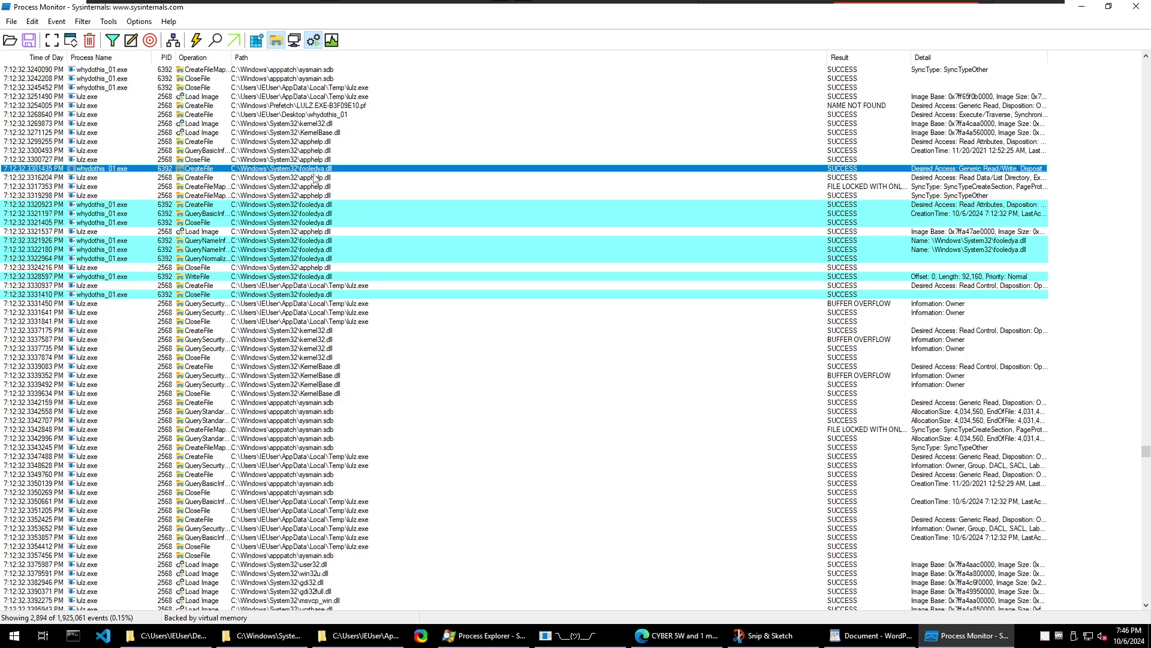
Disable the include rules for PIDs 6392, 1512, 2568, 2452, 2680 and 3328 in the event filter and apply the change
click(112, 41)
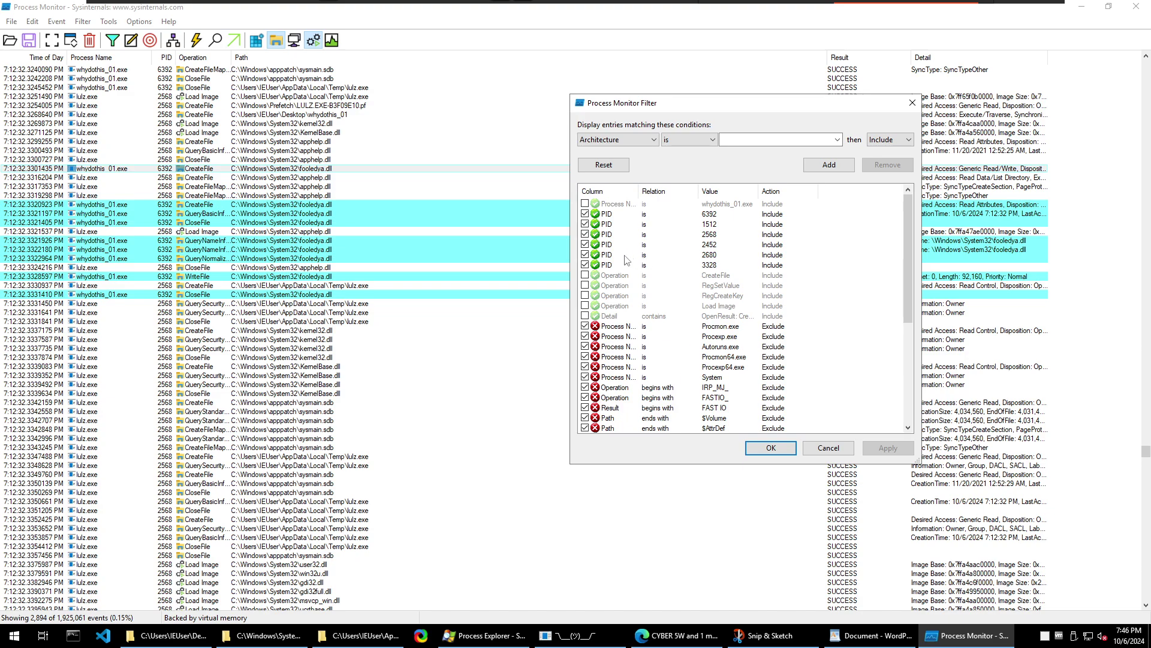
click(586, 265)
click(585, 255)
click(585, 244)
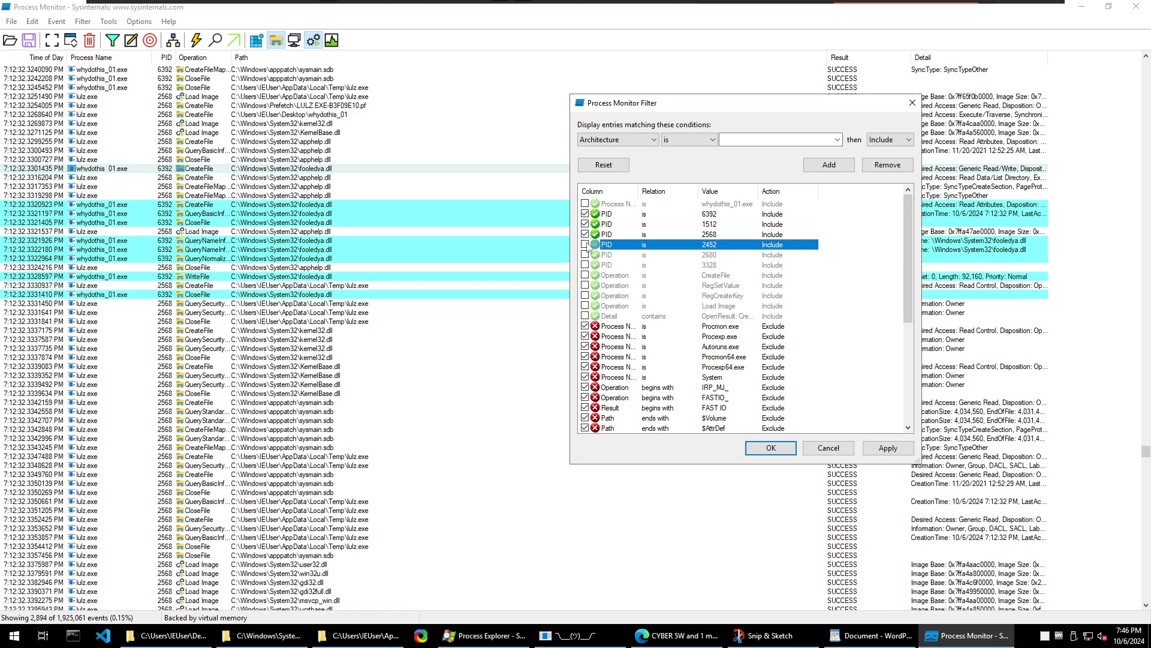
click(585, 234)
click(585, 224)
click(585, 213)
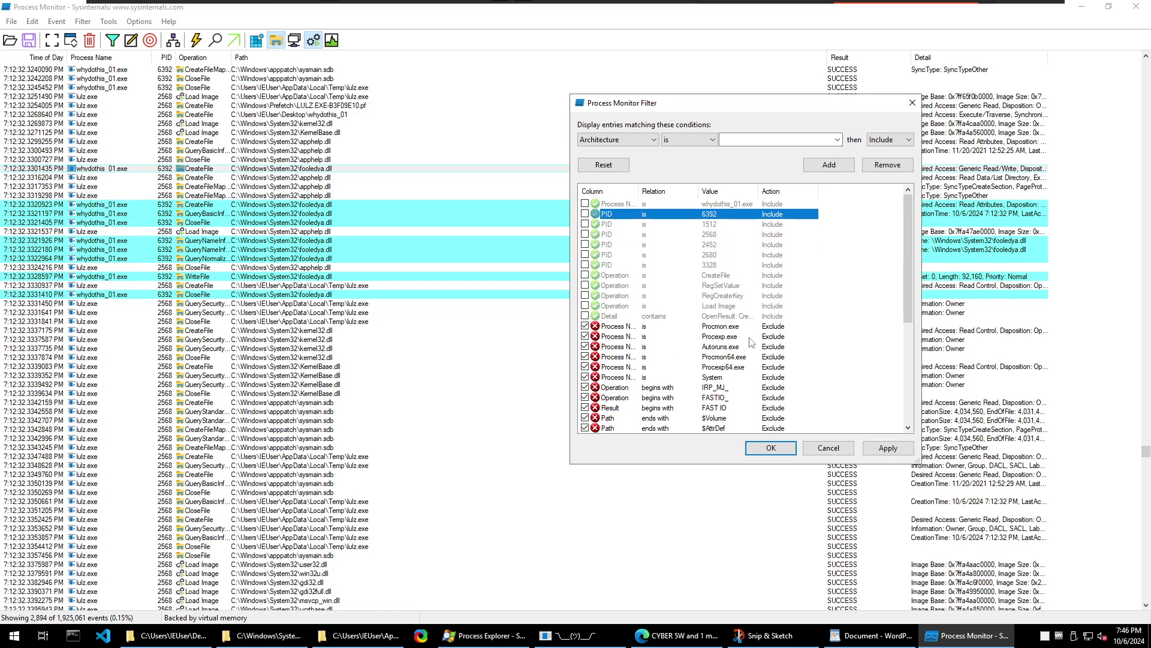
click(889, 448)
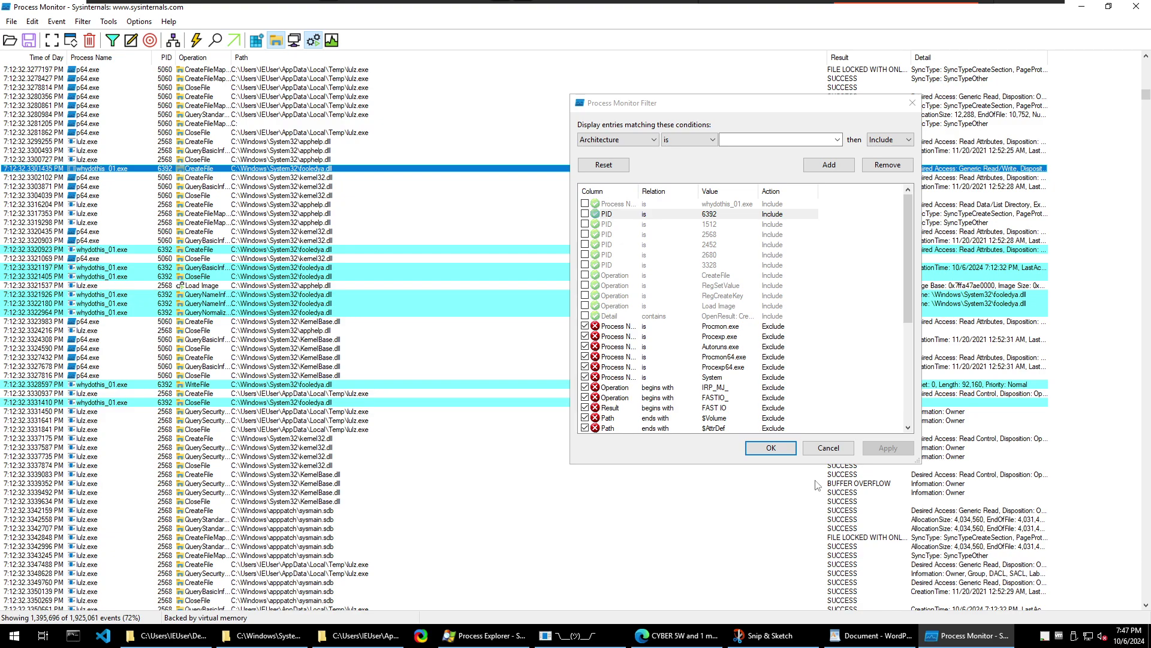
Re-enable the Operation is Load Image include rule, apply the filter, and close its window
click(586, 307)
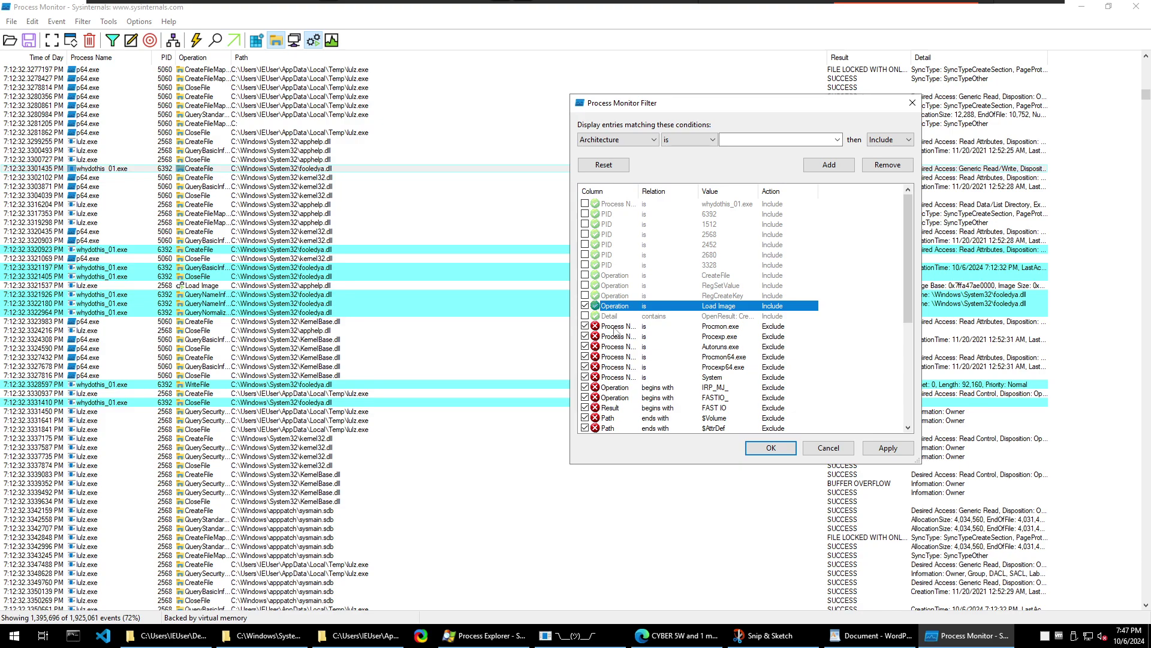
scroll(387, 303, up, 10)
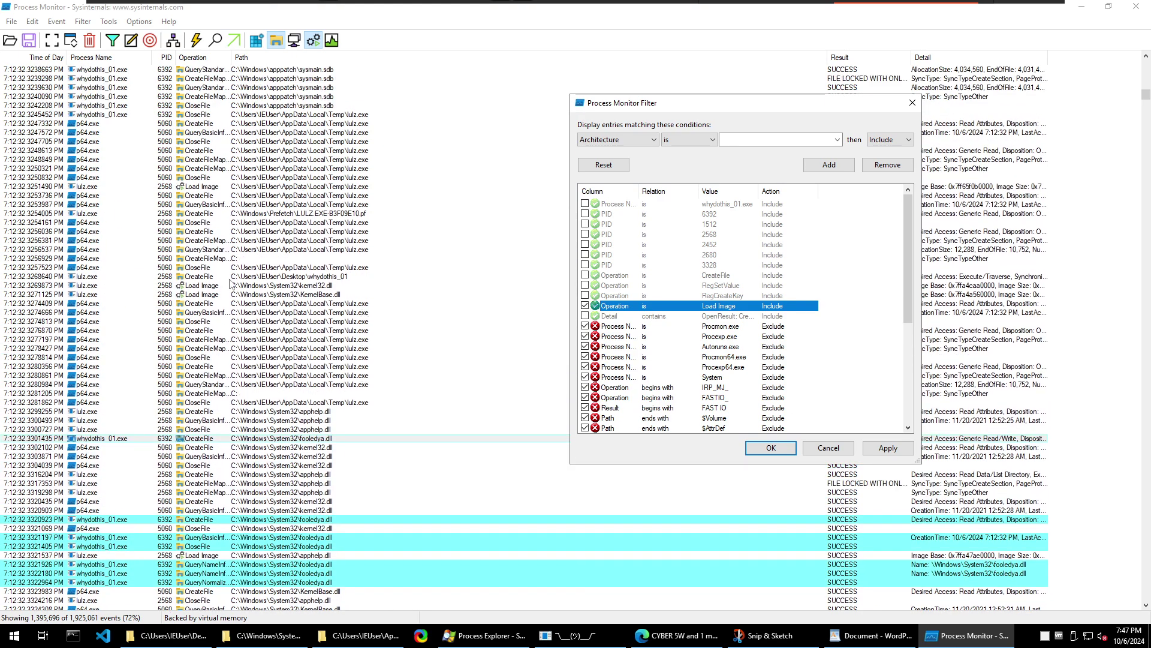
scroll(214, 262, down, 10)
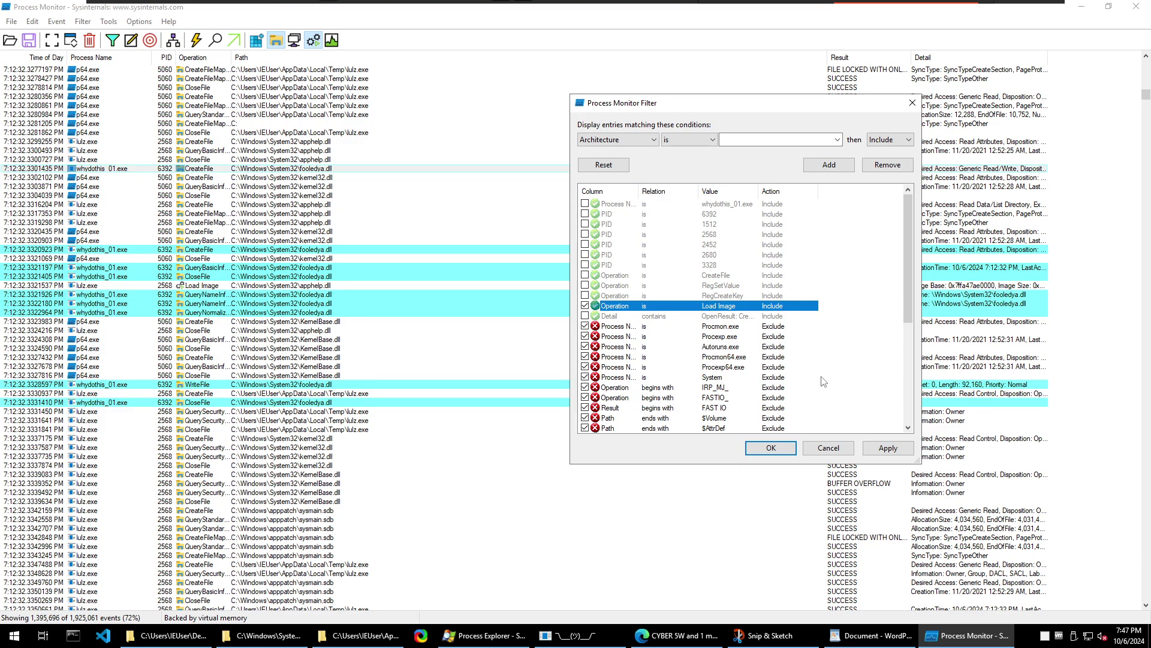
click(872, 450)
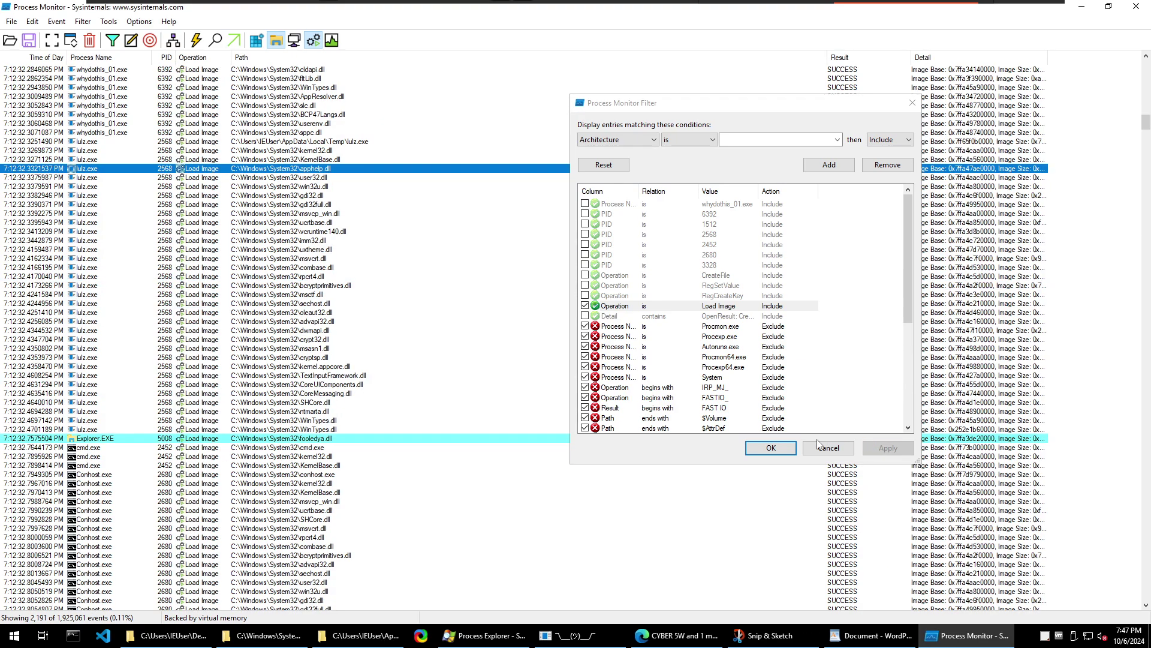
click(770, 449)
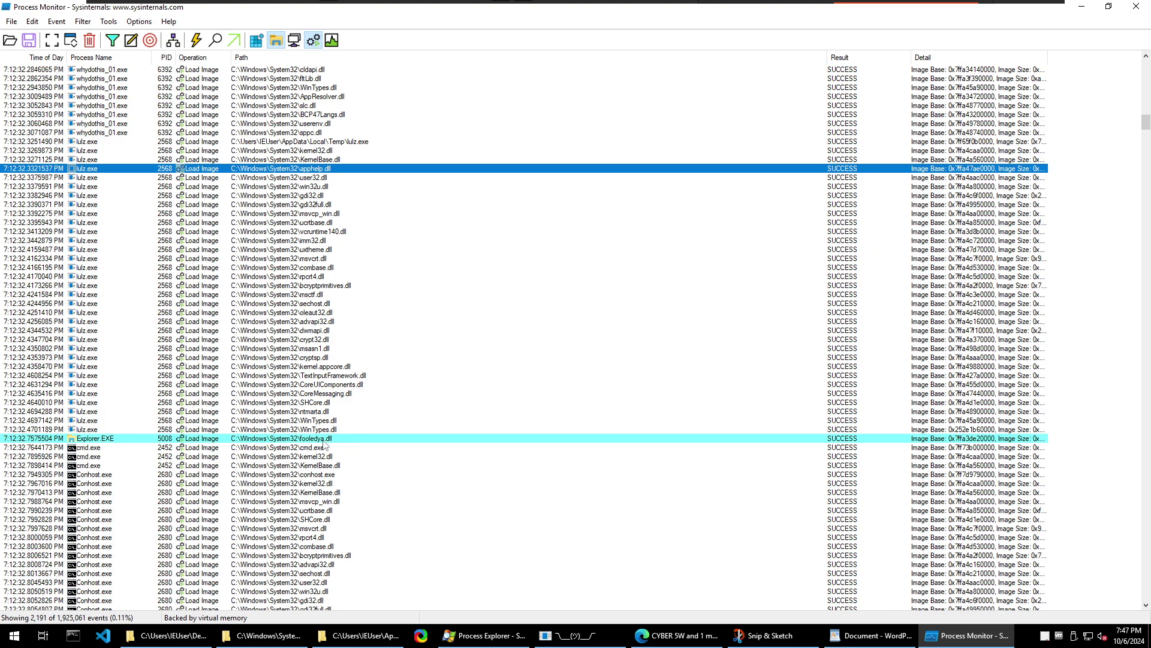
Open the properties of the Explorer.EXE Load Image event for fooledya.dll and highlight its path
click(118, 439)
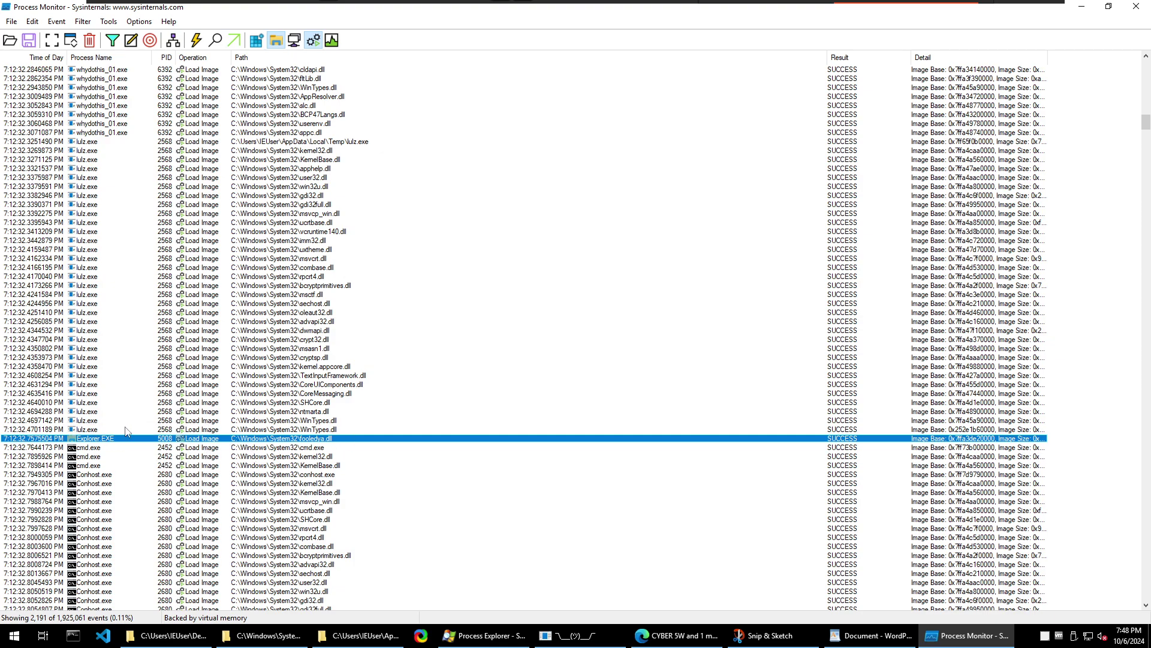
double_click(104, 439)
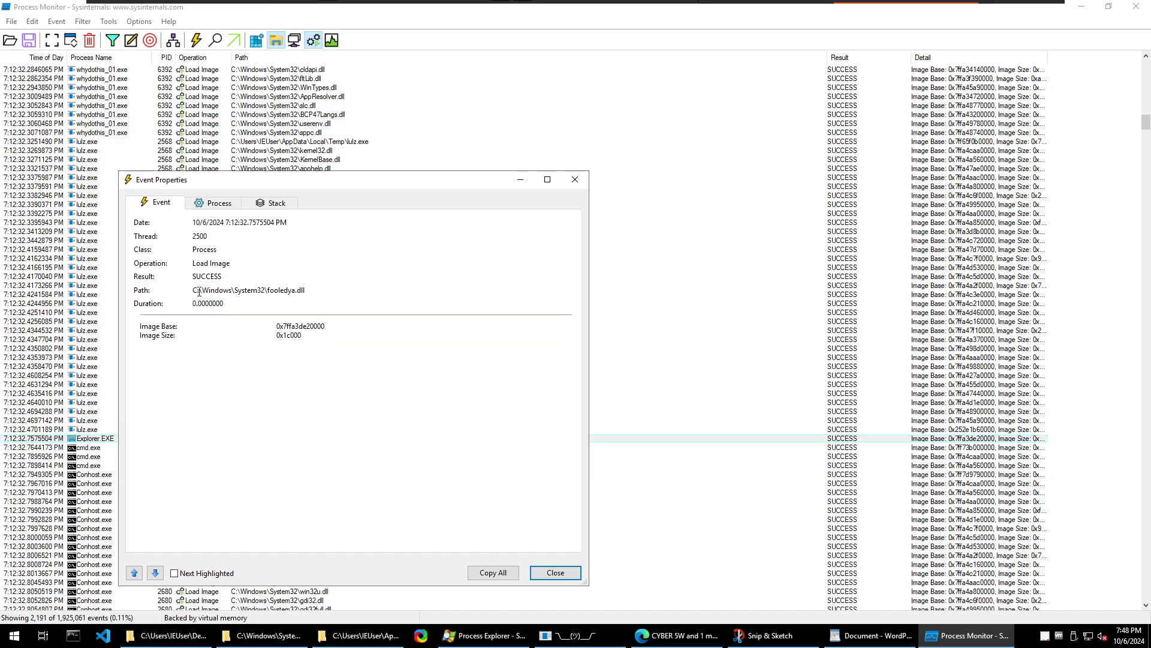
drag(199, 292, 327, 309)
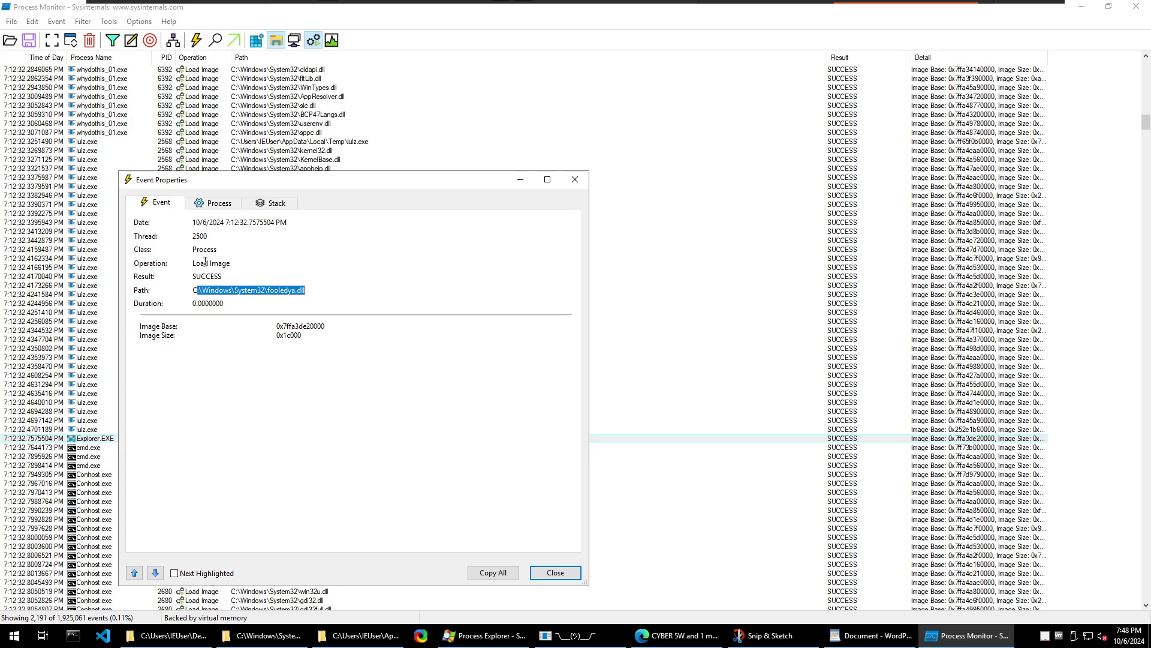
Highlight the Load Image operation in the event's properties and close them
drag(194, 270, 231, 268)
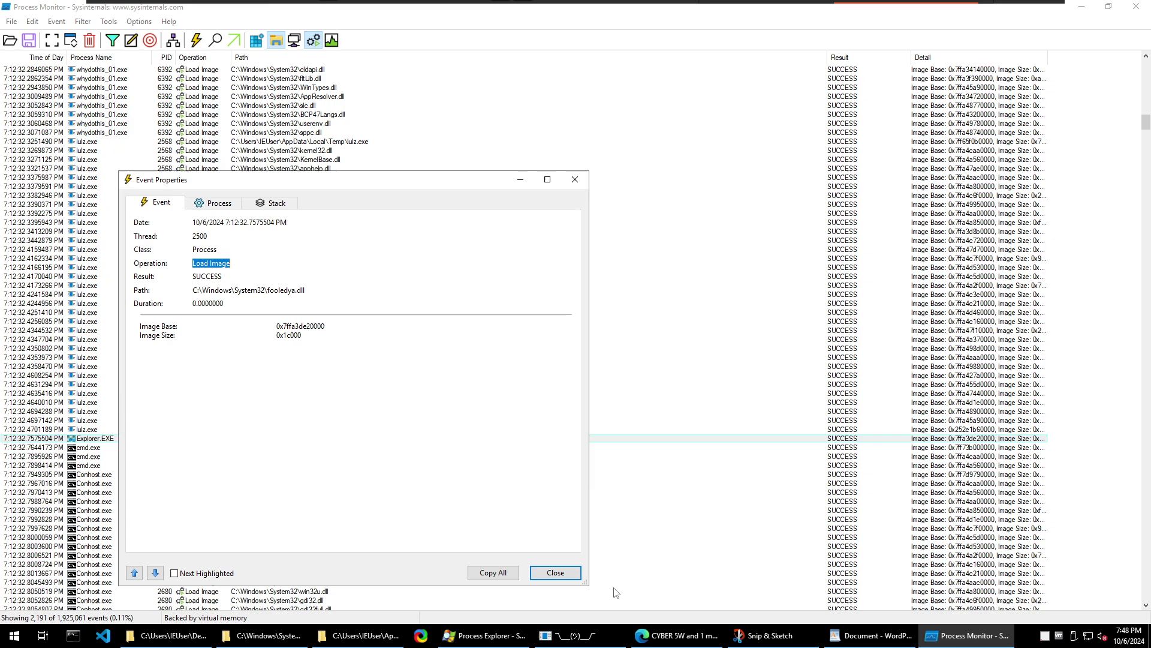
click(565, 575)
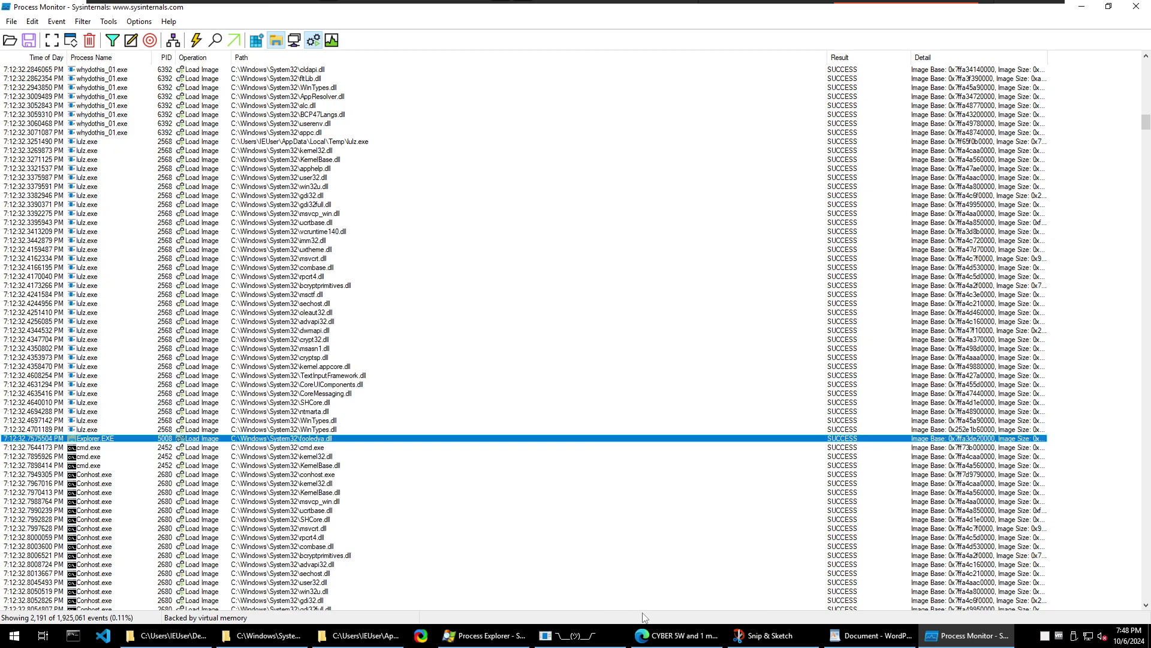
Switch to Process Explorer, select explorer.exe, and show its loaded DLLs in the lower pane of the maximized window
click(508, 635)
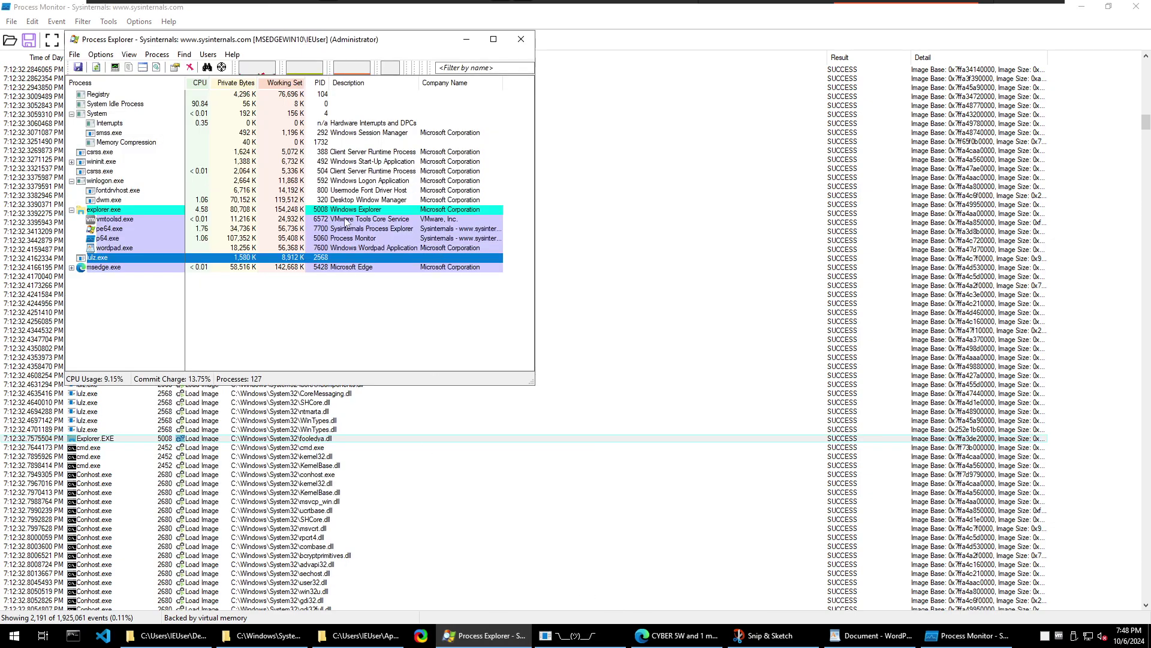
click(104, 209)
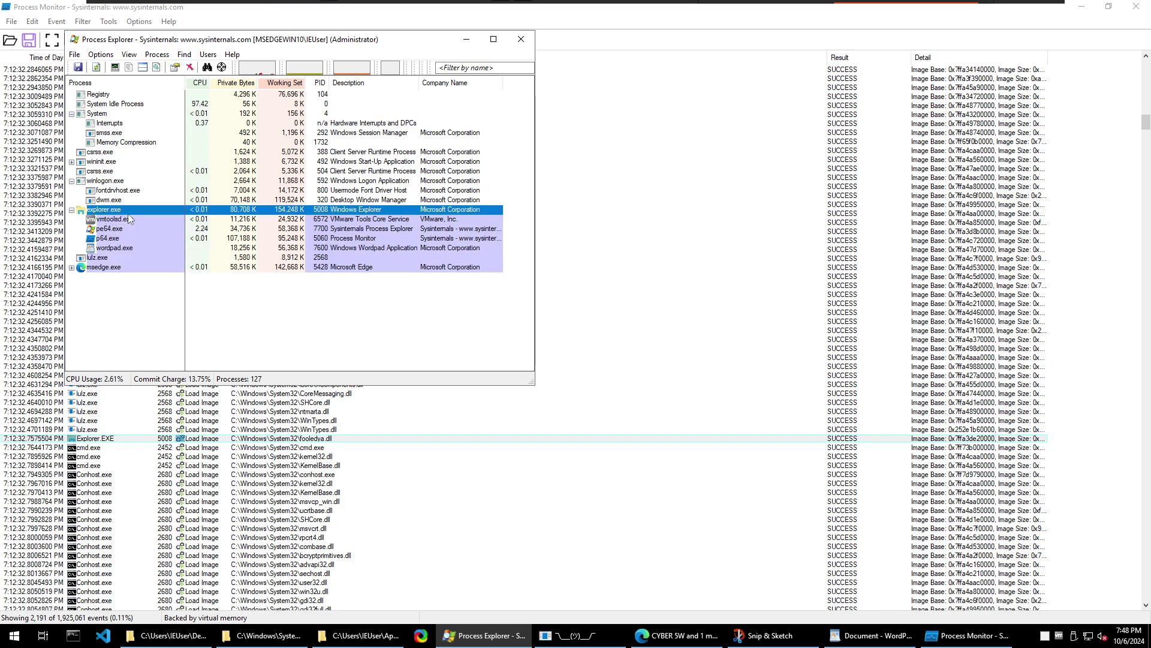
click(126, 55)
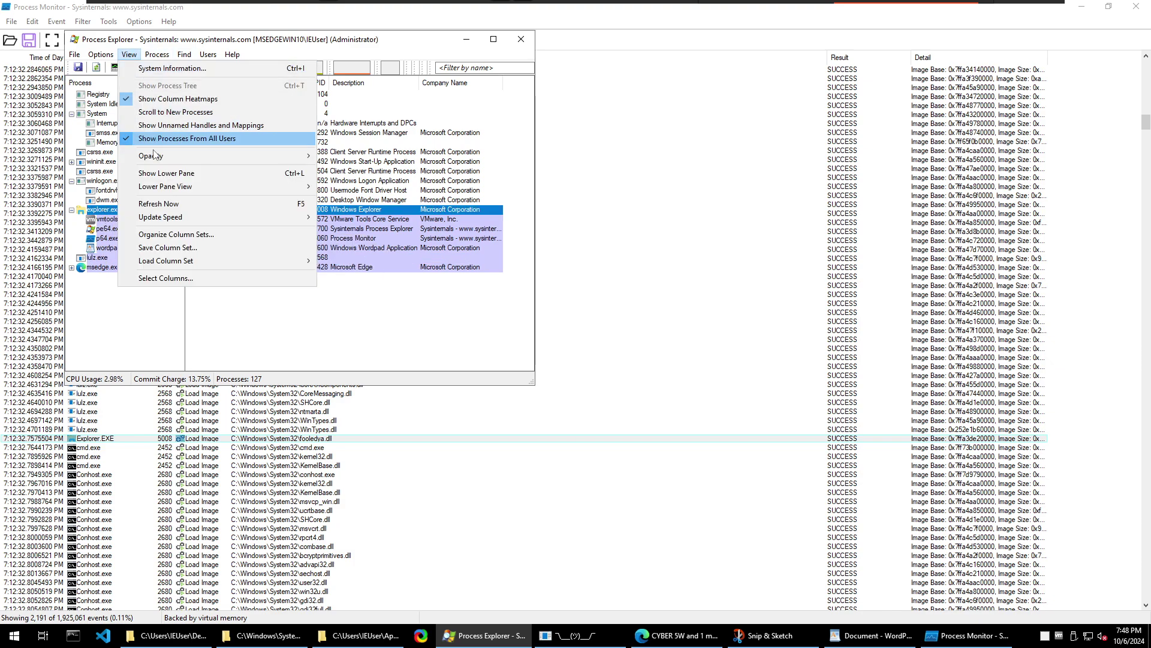
click(162, 174)
click(493, 39)
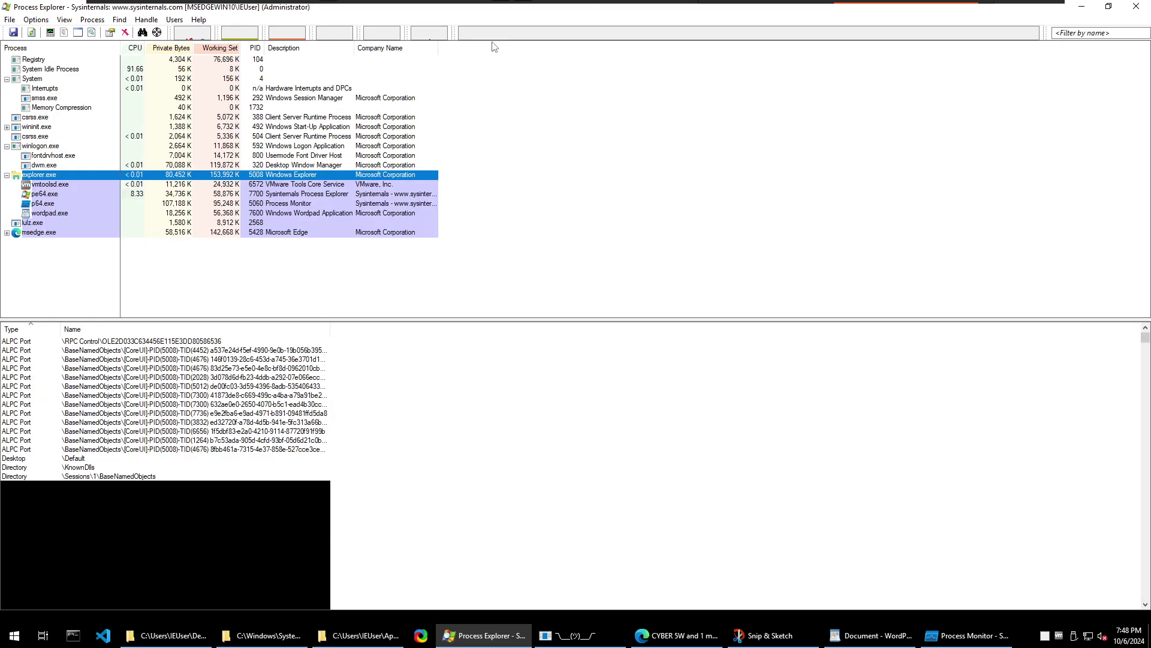
click(63, 23)
mouse_move(148, 154)
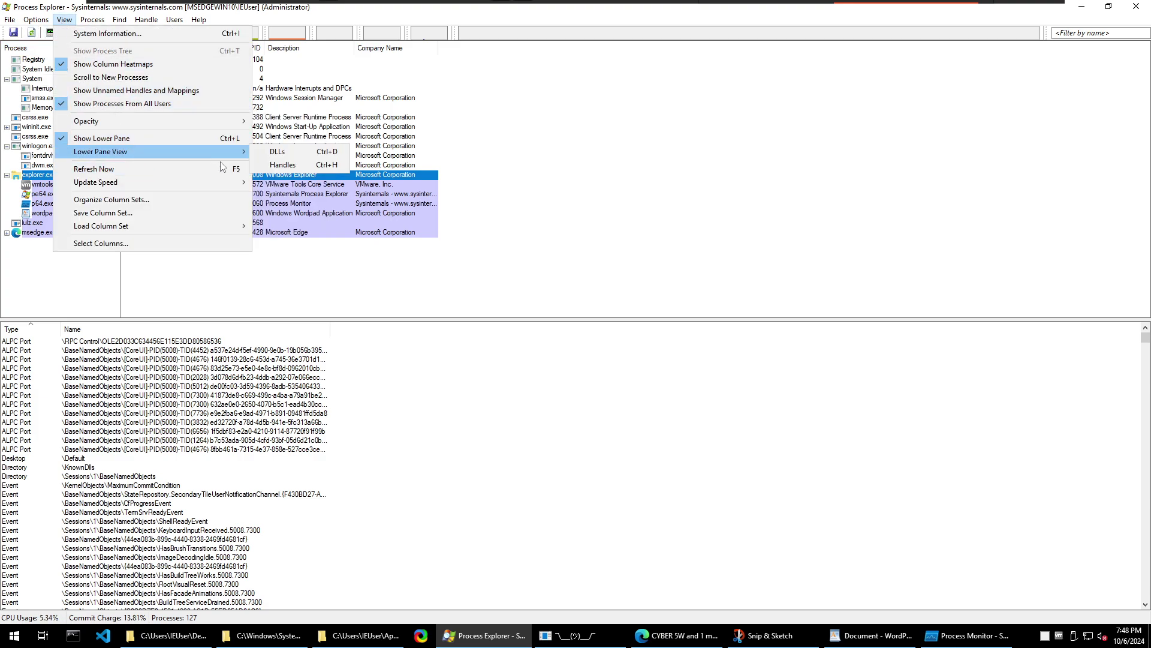
click(277, 151)
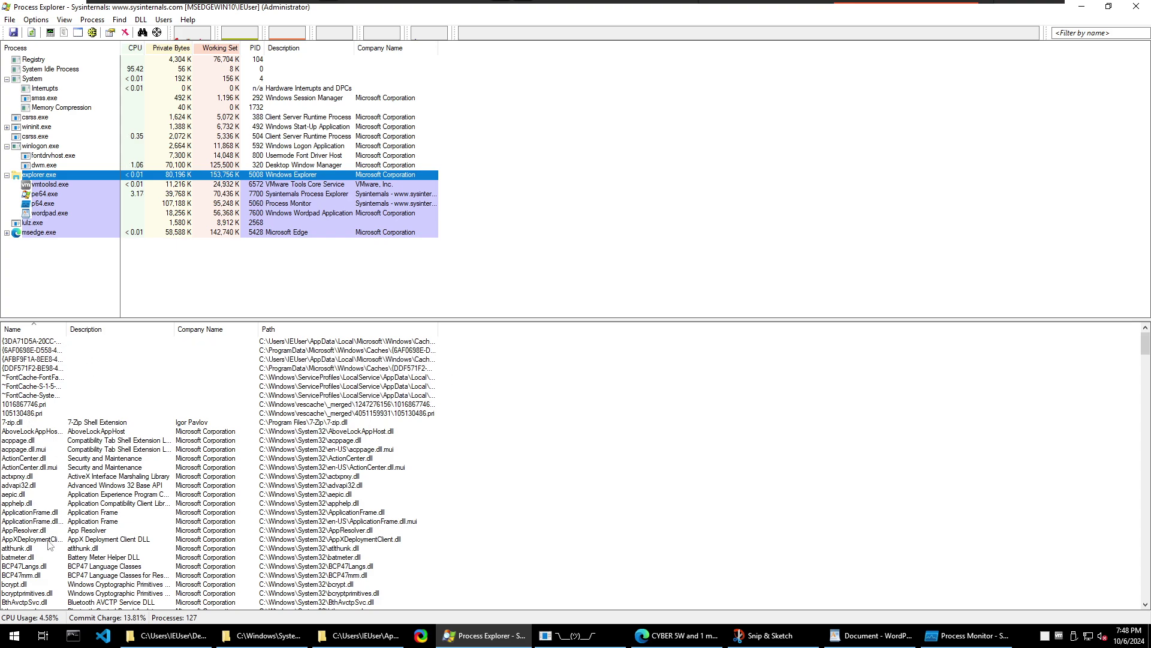
Find fooledya.dll in explorer.exe's DLL list and select it
scroll(51, 546, down, 2)
scroll(37, 465, down, 3)
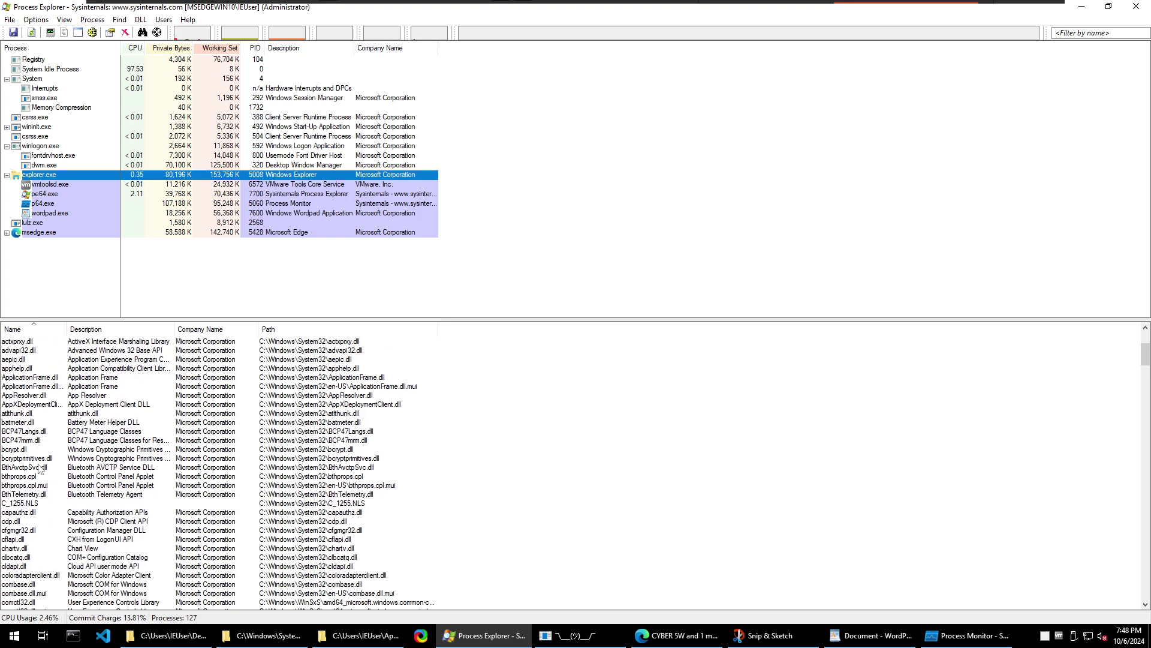
scroll(39, 471, down, 1)
click(38, 468)
key(f)
key(l)
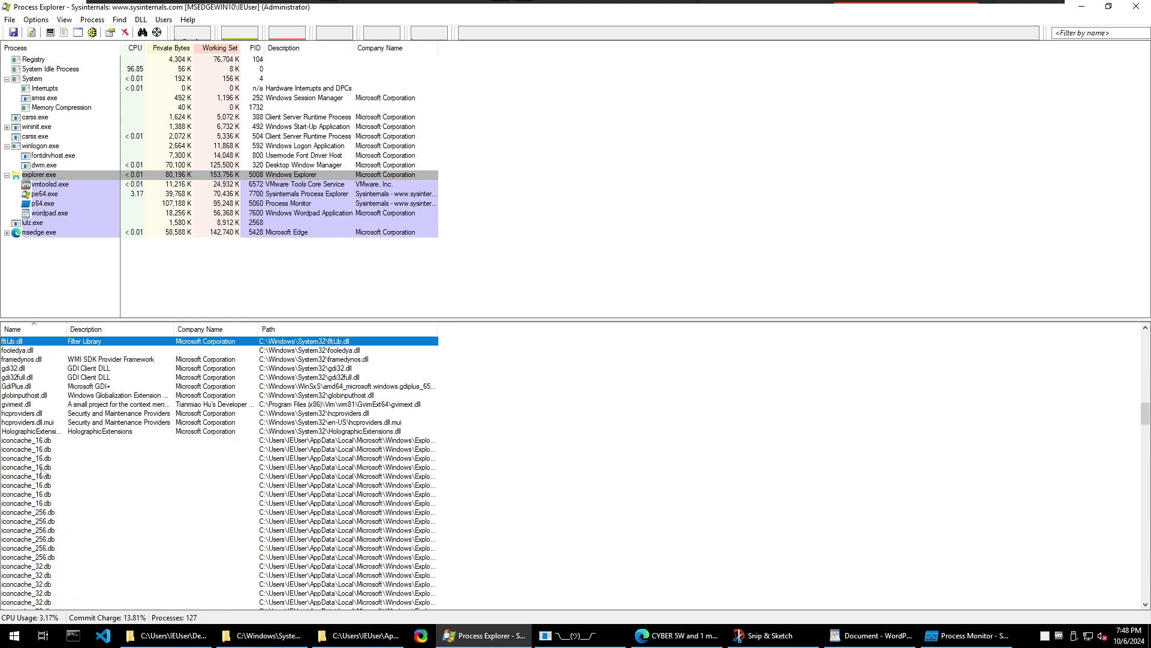
click(25, 353)
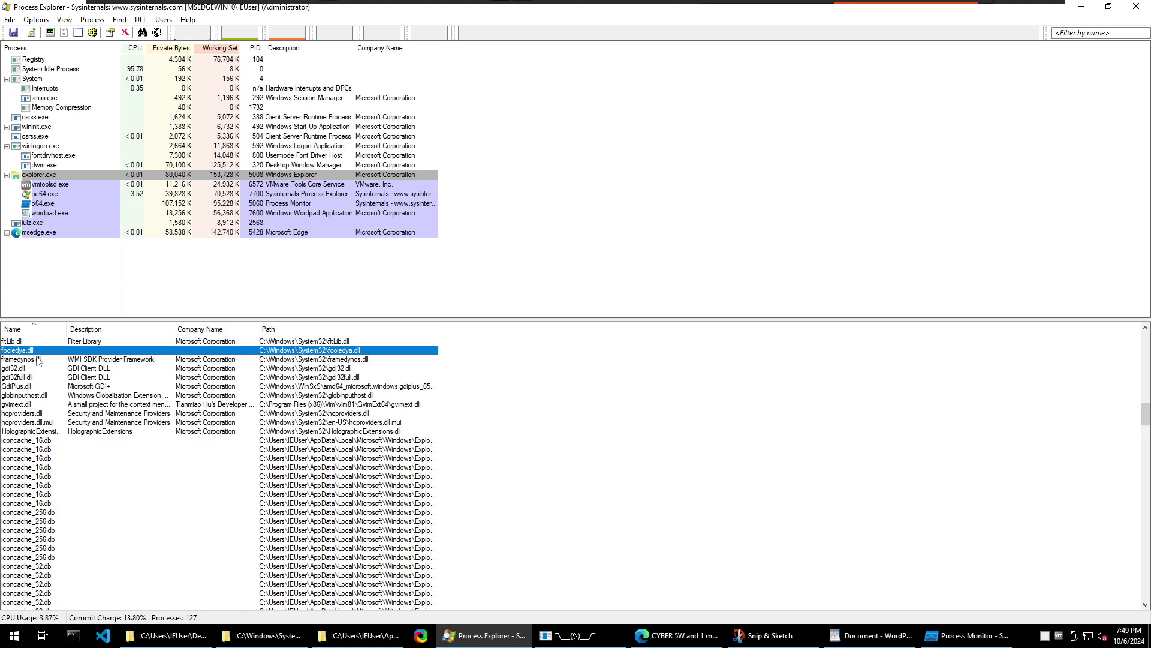
Open the properties of fooledya.dll, examine its image details, and close them
right_click(282, 350)
key(Escape)
right_click(273, 354)
click(295, 360)
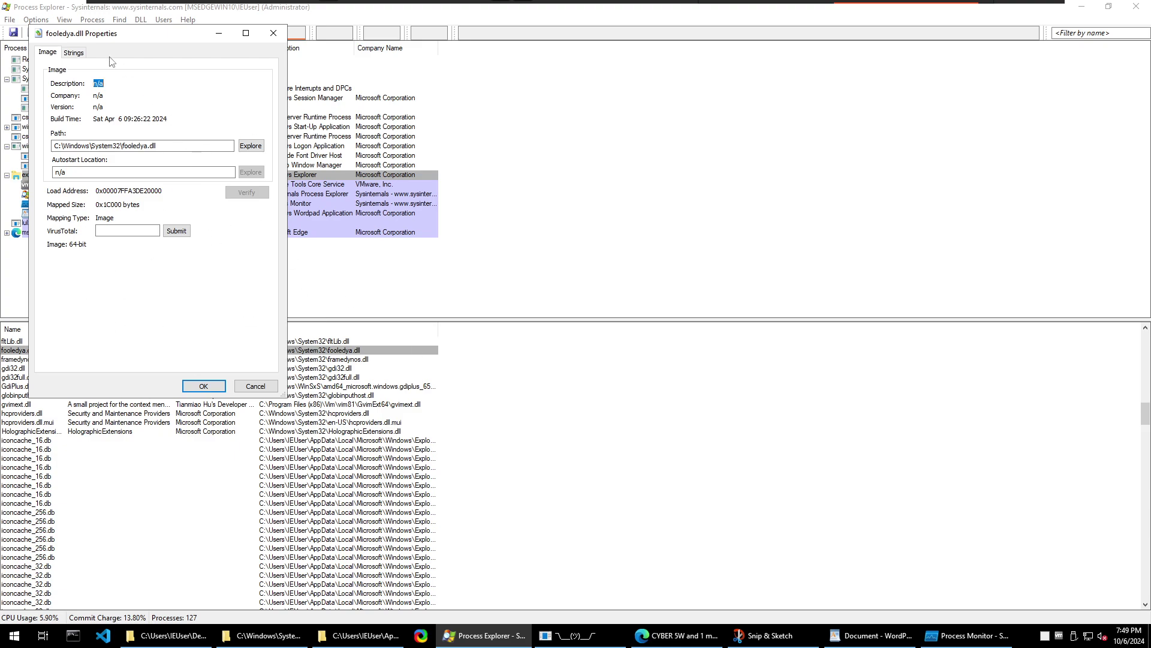
drag(123, 43, 155, 56)
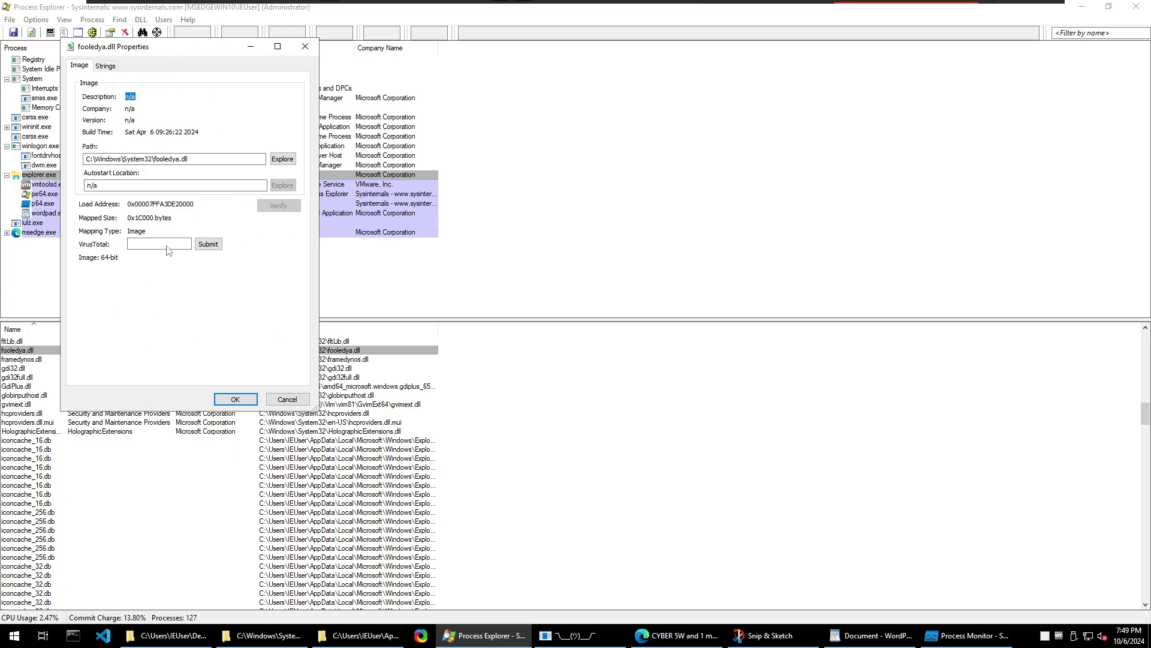
click(228, 403)
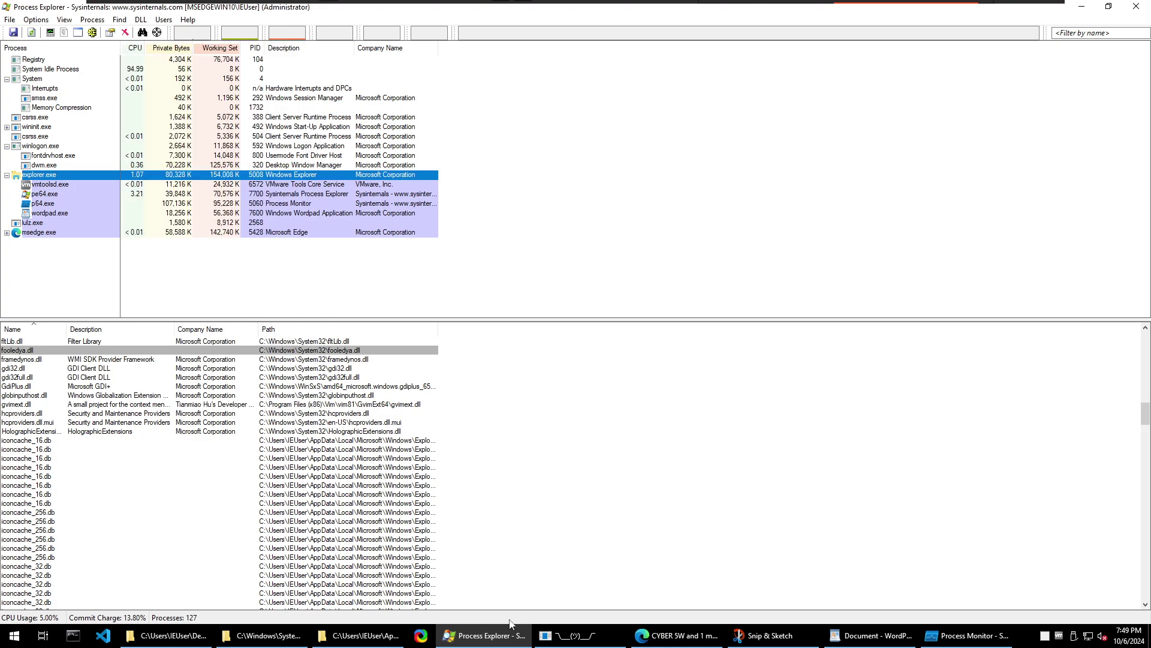
Minimize Process Monitor and launch Process Hacker 2 as administrator
click(967, 635)
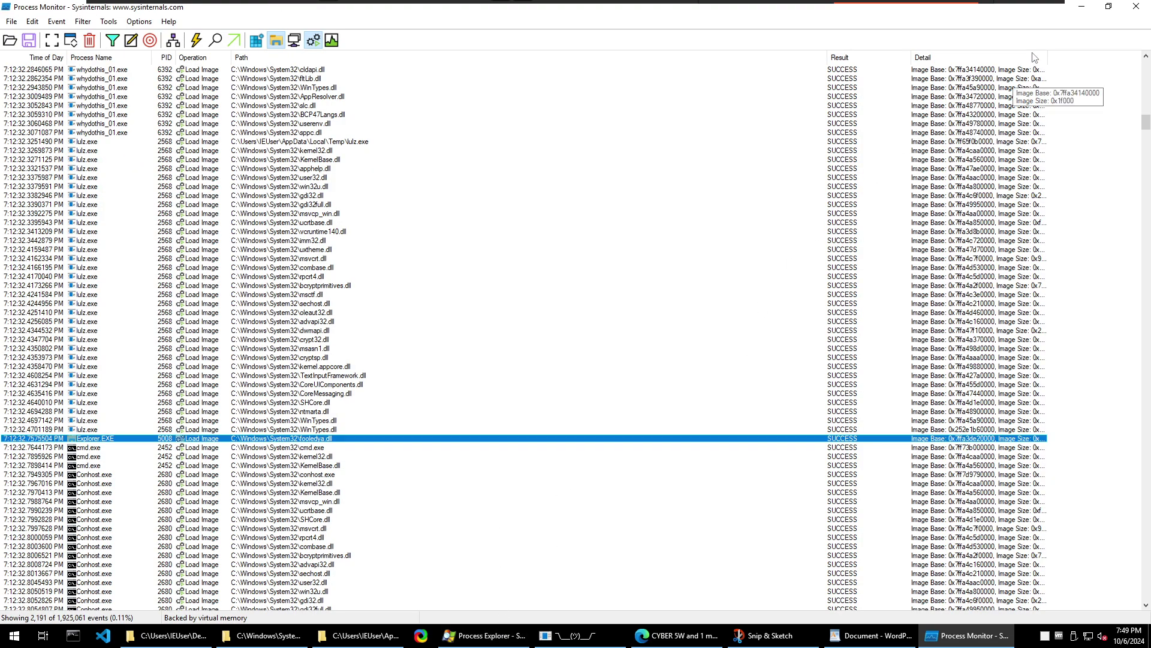
click(1081, 7)
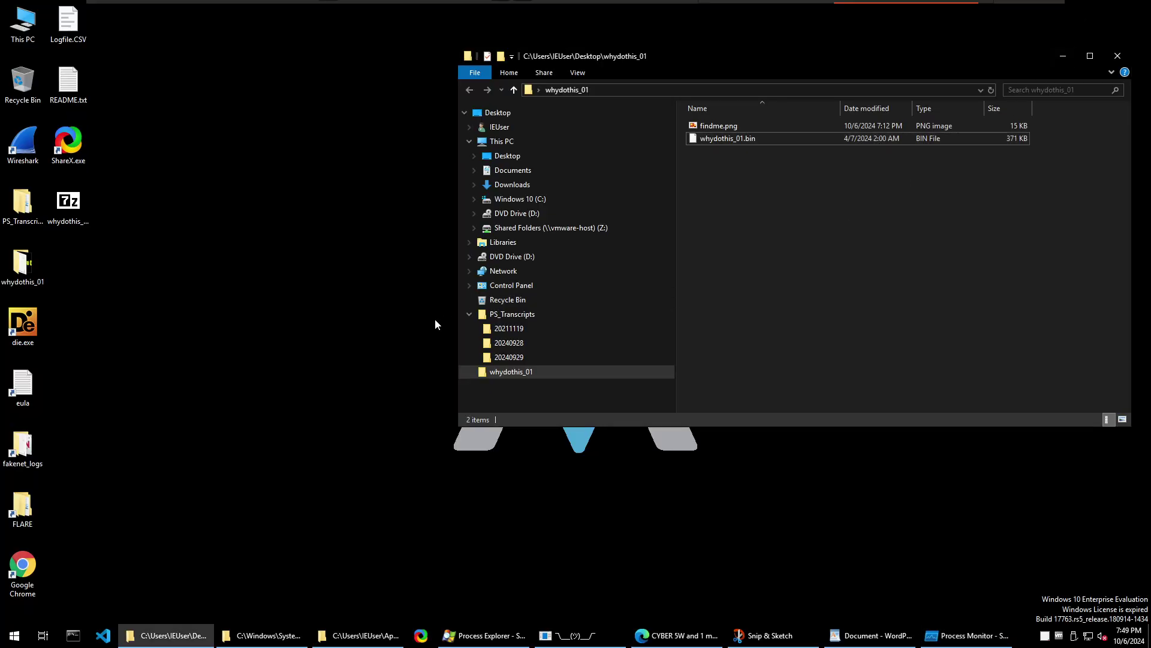
key(super)
text(proc)
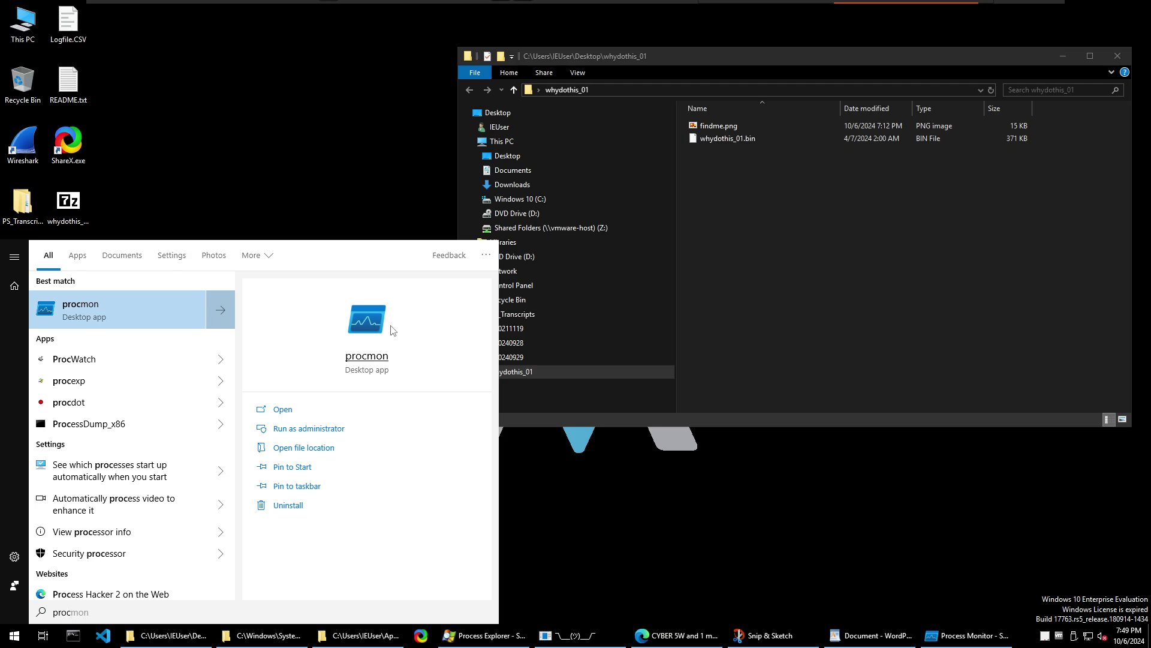
text(e)
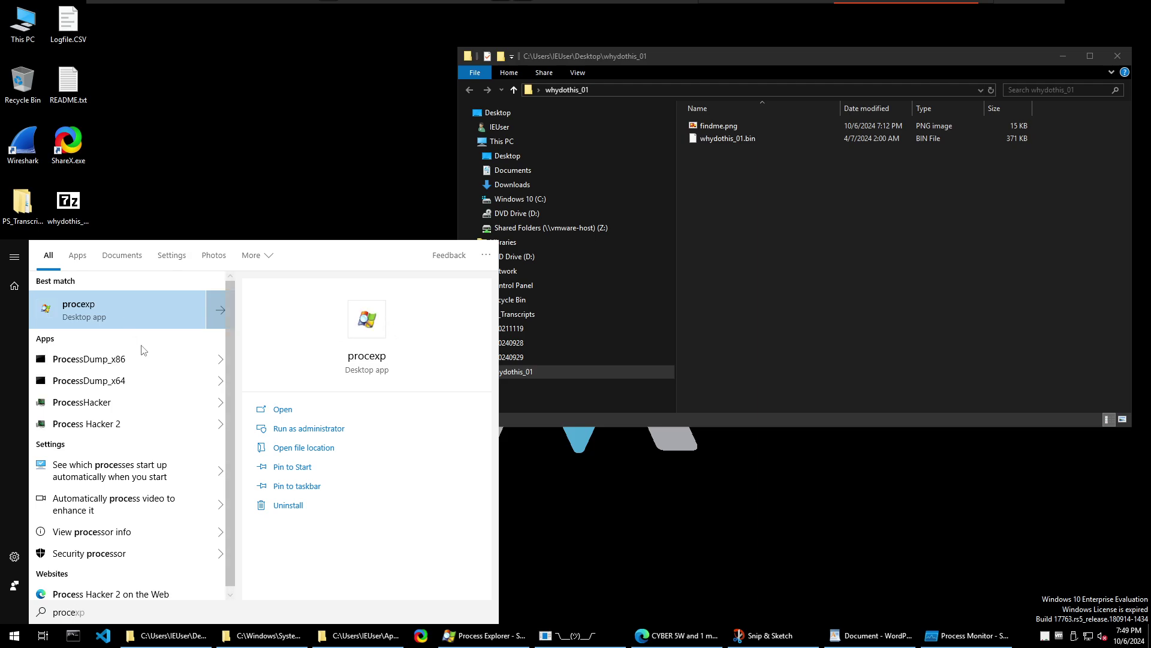
key(Down)
key(Down)
key(Down)
key(Down)
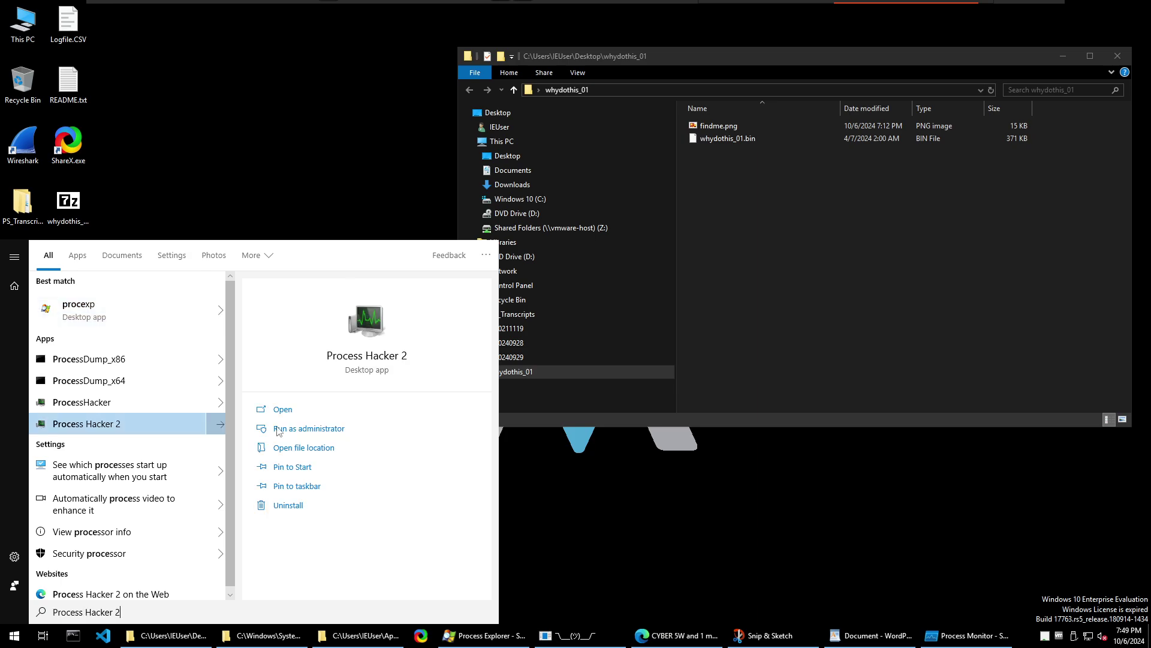
click(316, 427)
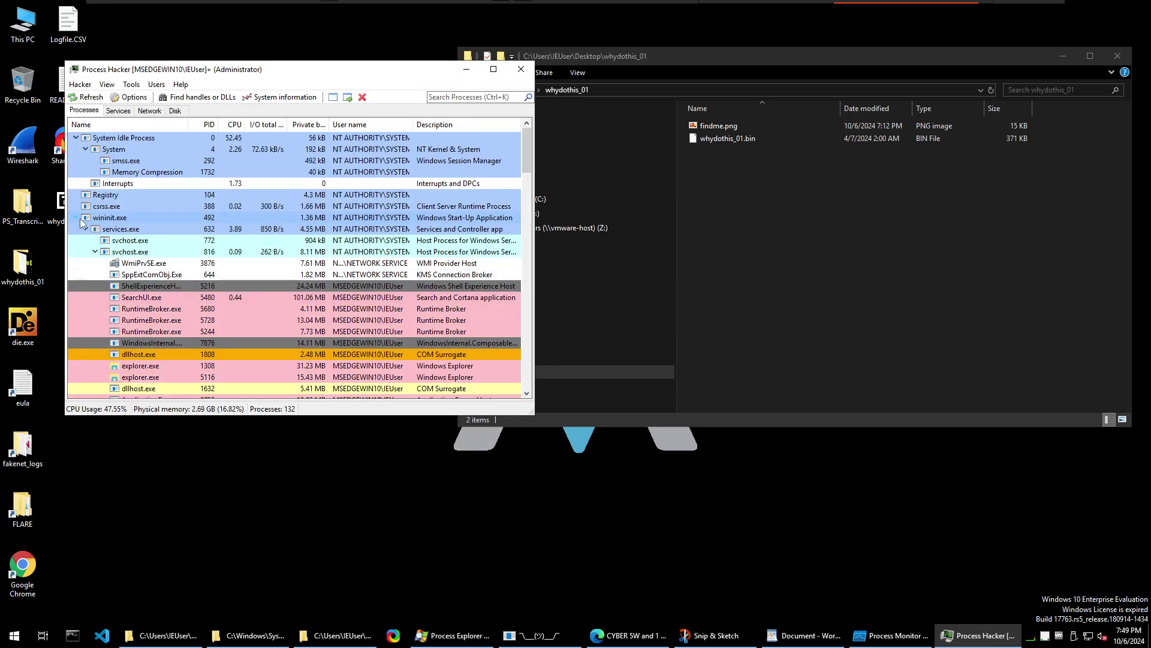
Collapse the wininit.exe branch, open the modules list of the explorer.exe process with PID 5008, and widen its window
click(76, 217)
scroll(138, 258, down, 1)
double_click(118, 240)
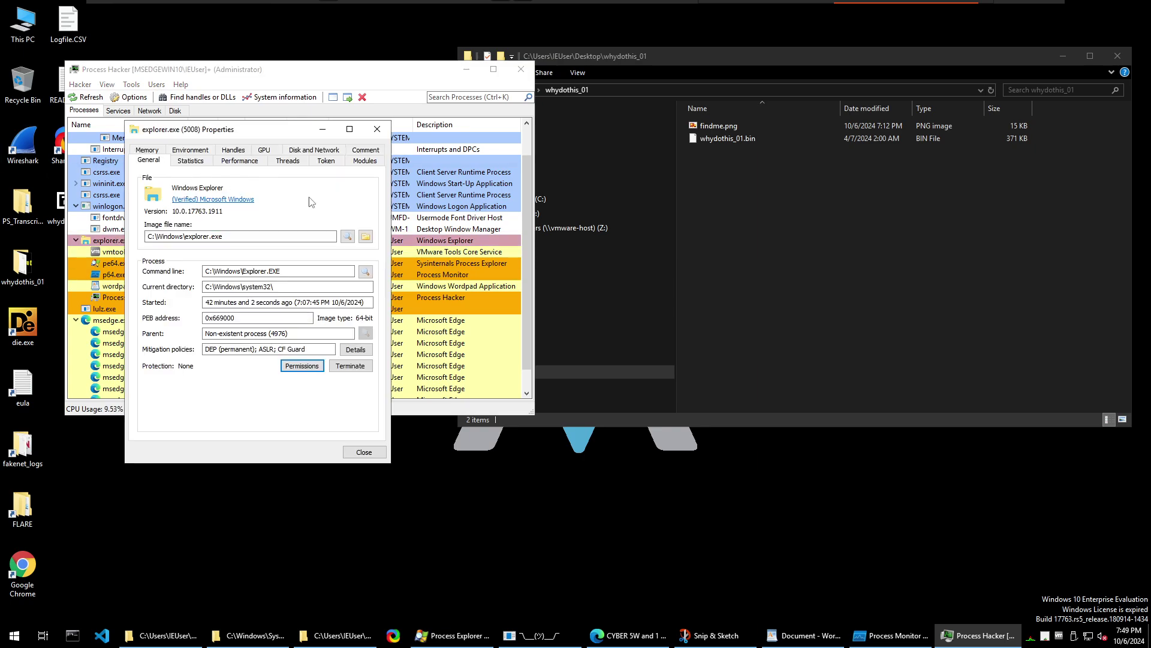
click(364, 160)
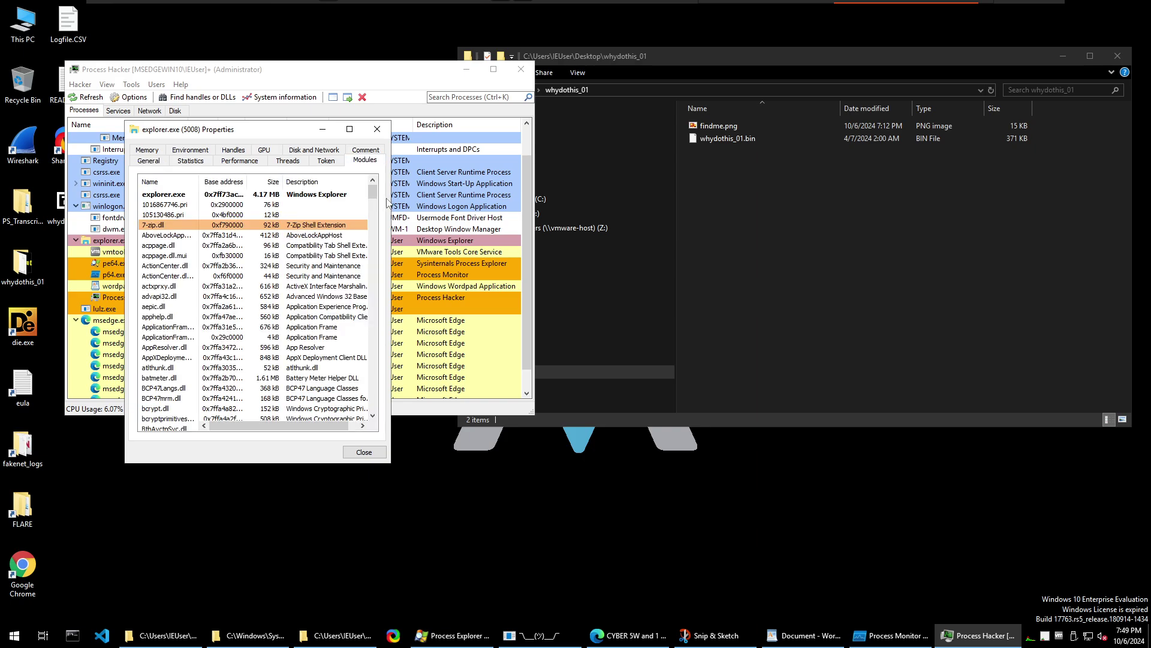
drag(391, 270, 762, 270)
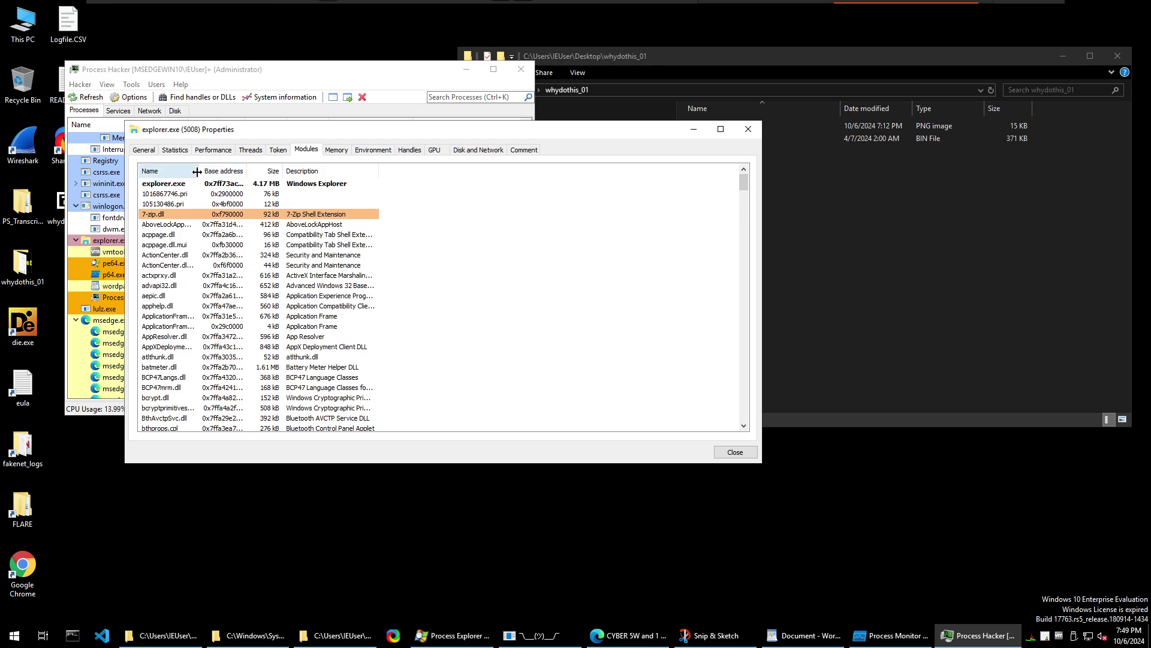
Locate fooledya.dll in explorer.exe's modules list, widening the Name and Base address columns
drag(199, 171, 318, 171)
scroll(172, 414, down, 15)
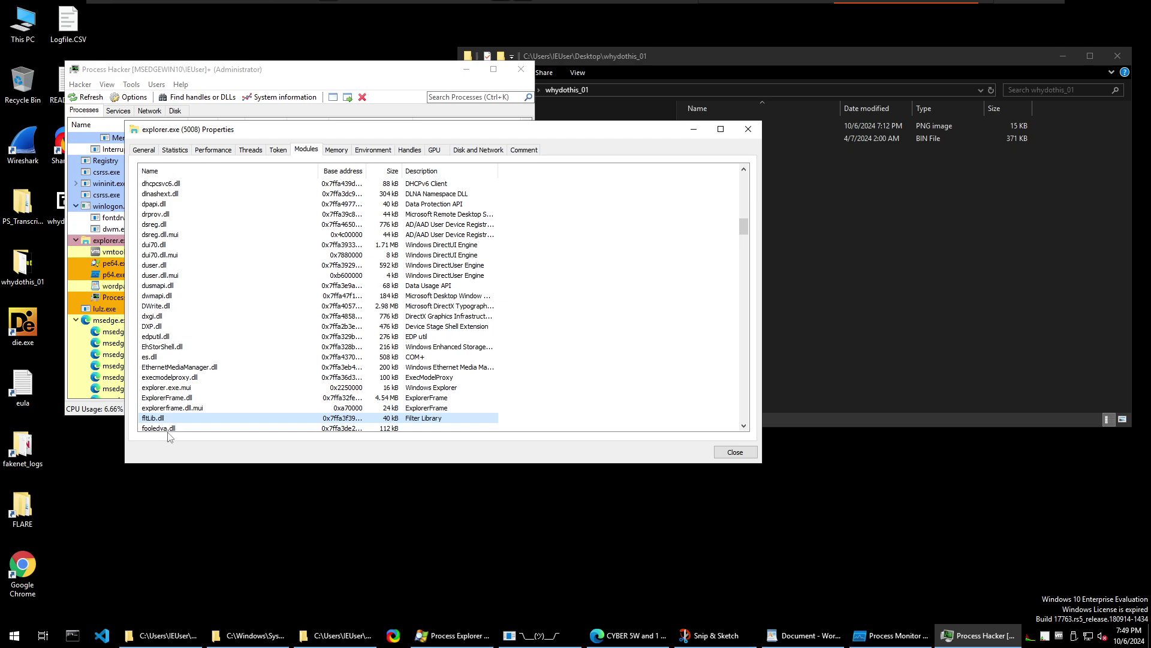
scroll(300, 420, down, 1)
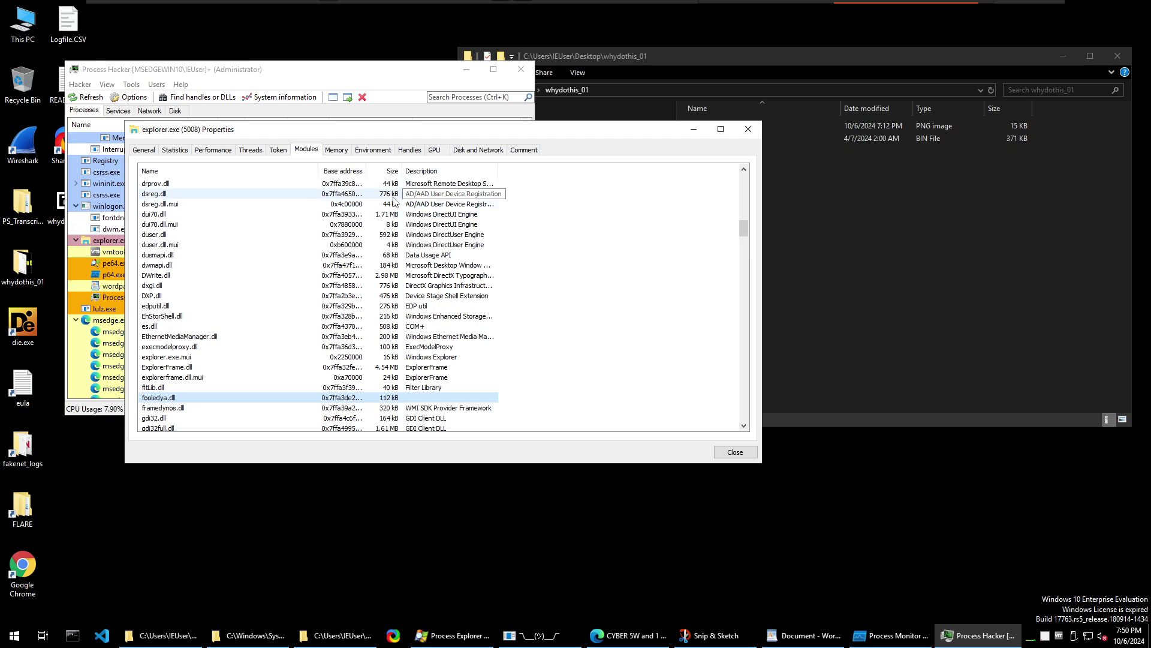
drag(365, 171, 414, 173)
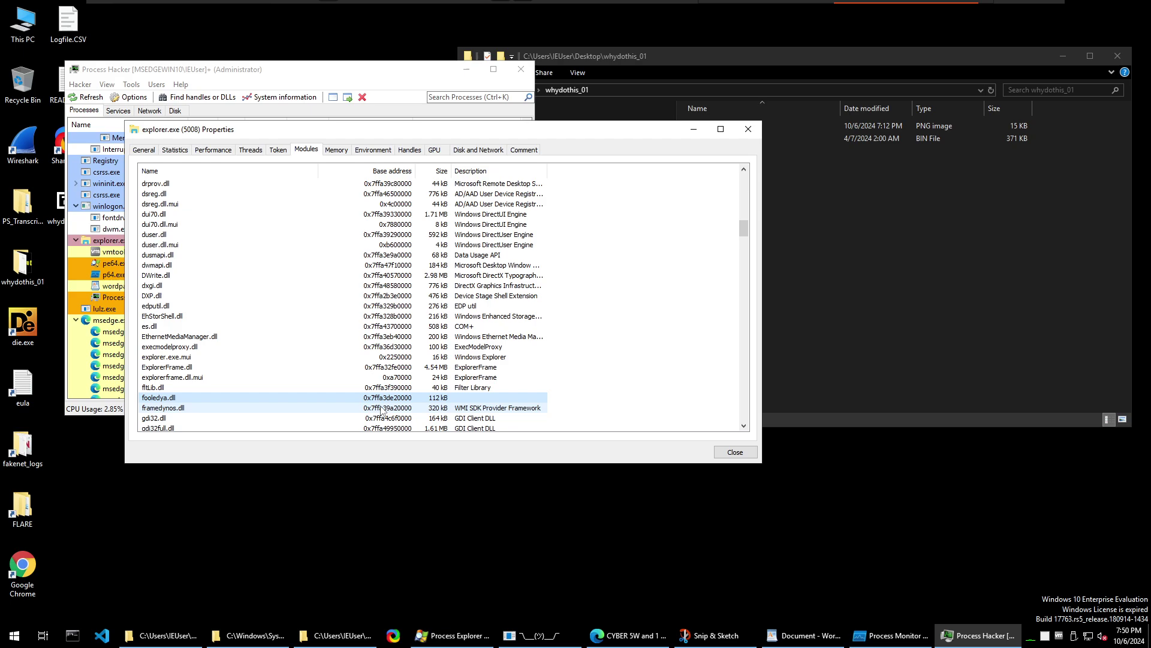
Inspect the characteristics, sections and imports in fooledya.dll's properties, and close them
double_click(440, 399)
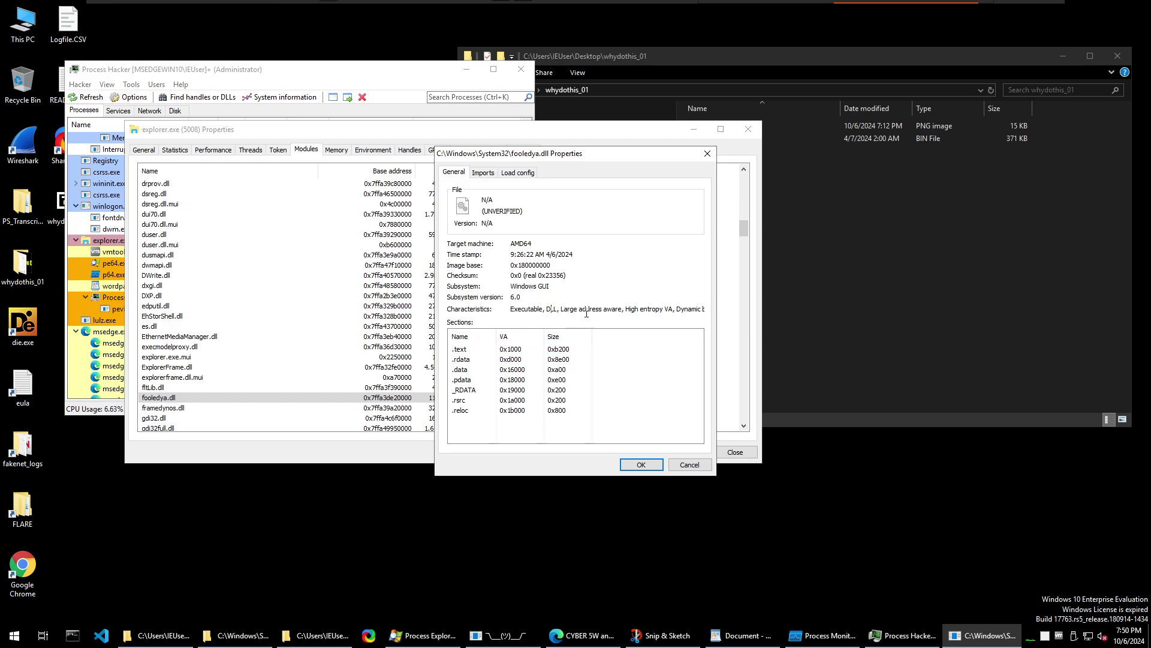
drag(586, 313, 684, 312)
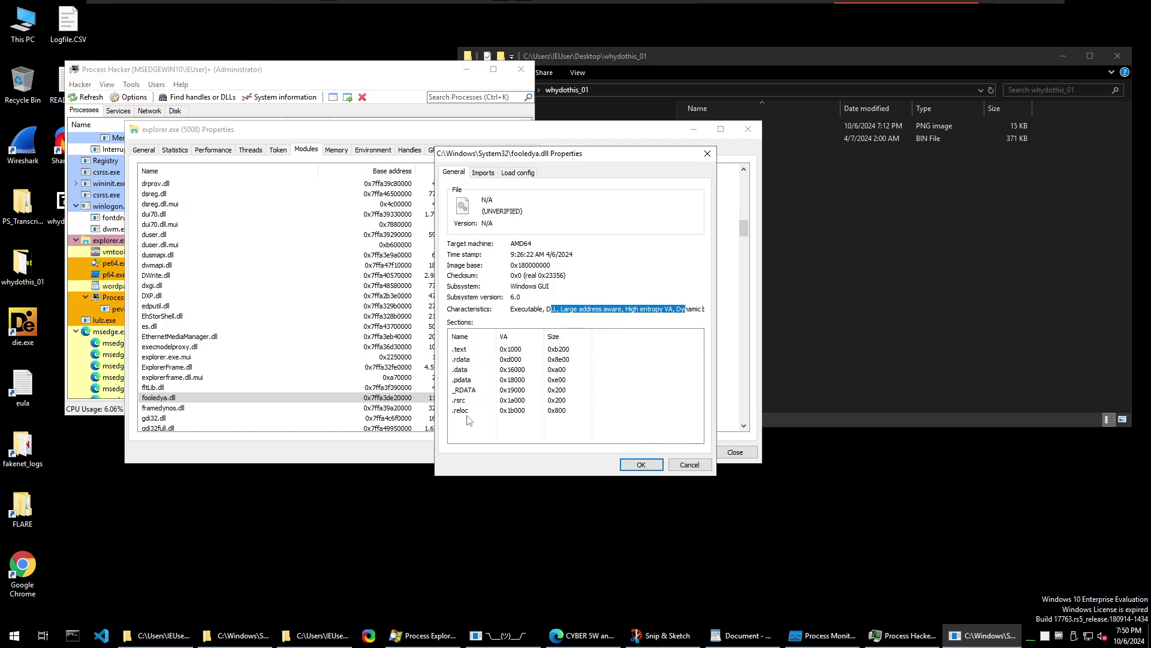
click(466, 353)
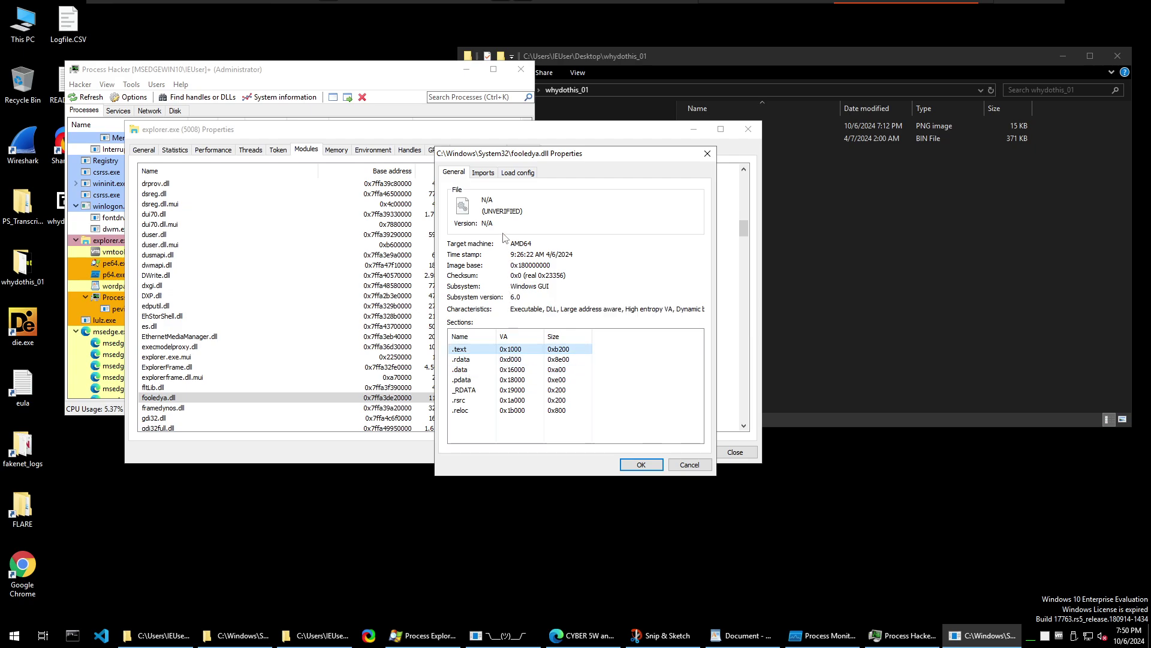
click(485, 174)
scroll(567, 250, down, 15)
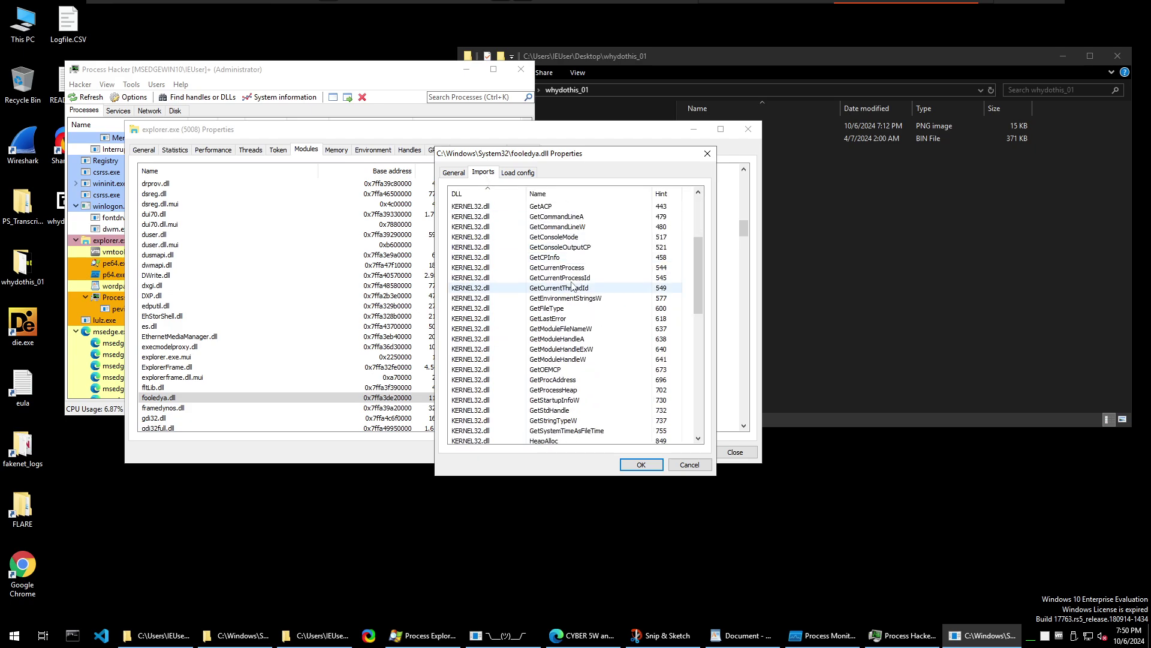
scroll(574, 301, up, 15)
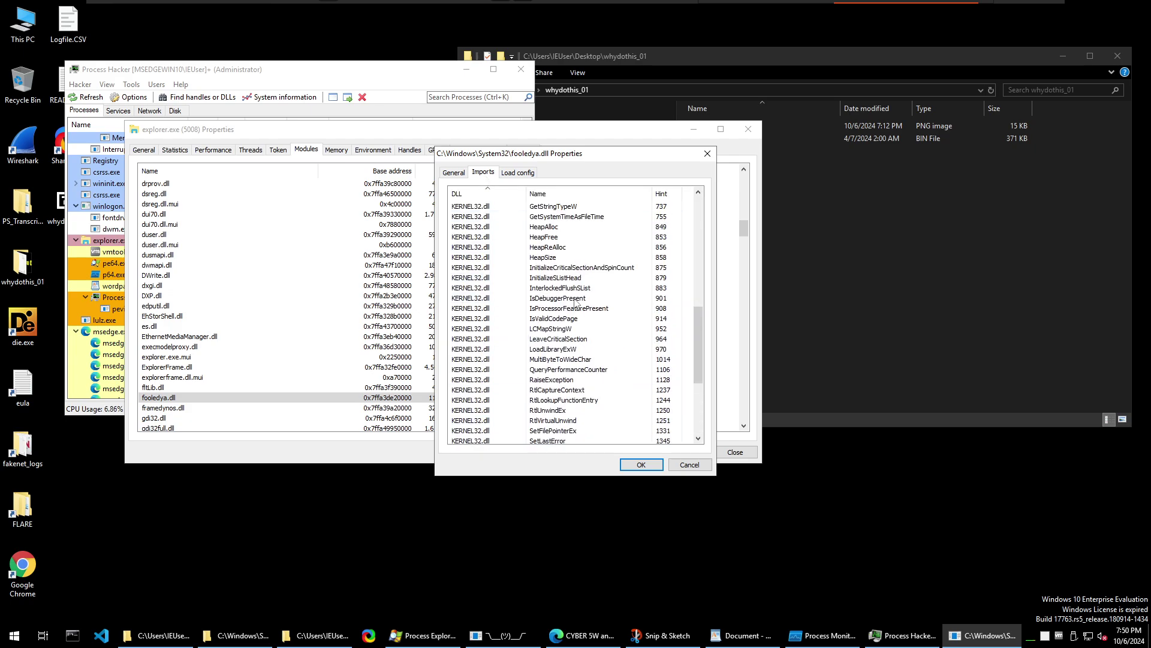
click(689, 465)
Open explorer.exe's memory regions list, widen its Use column, and examine the files mapped into memory
click(336, 149)
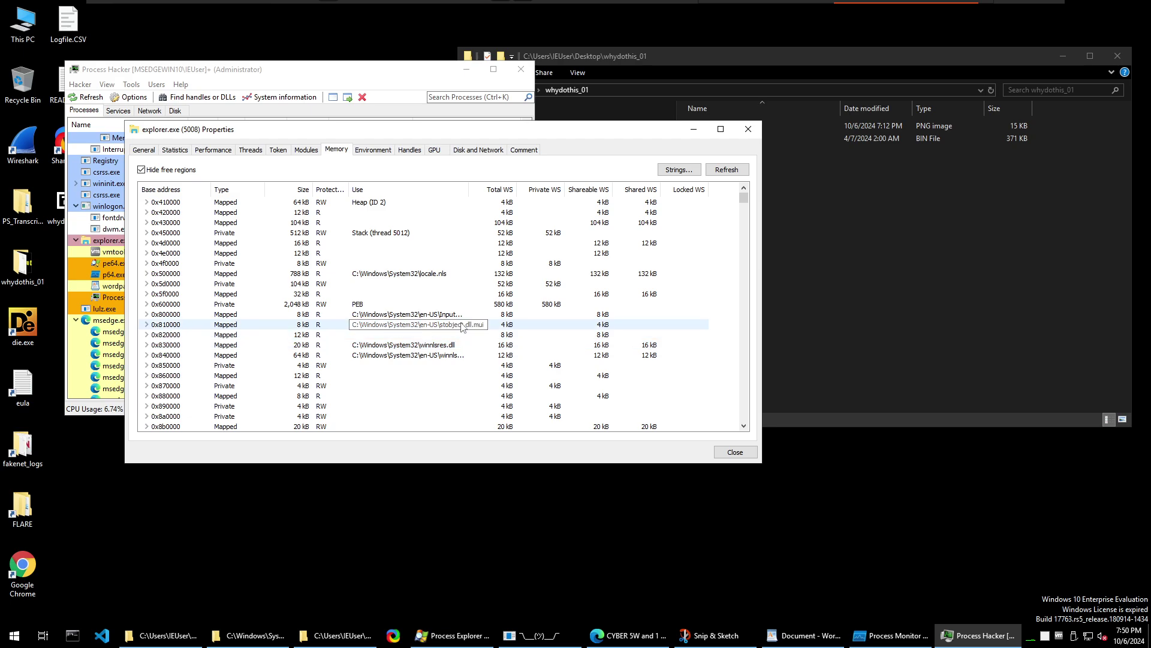
scroll(458, 336, down, 2)
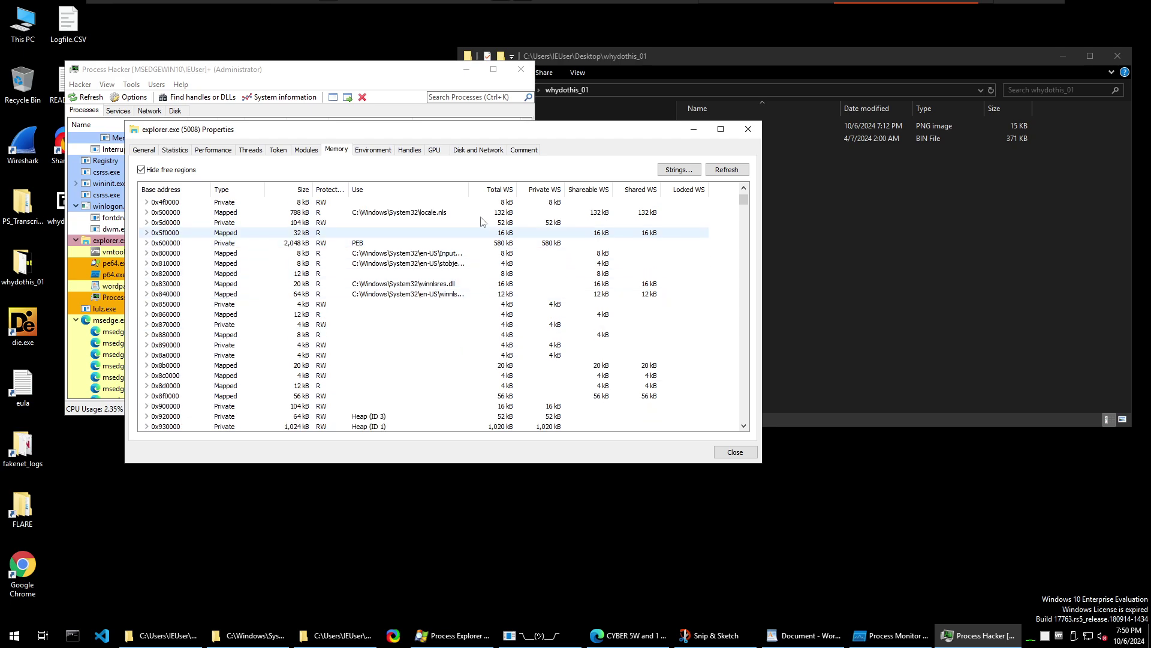
drag(469, 189, 497, 189)
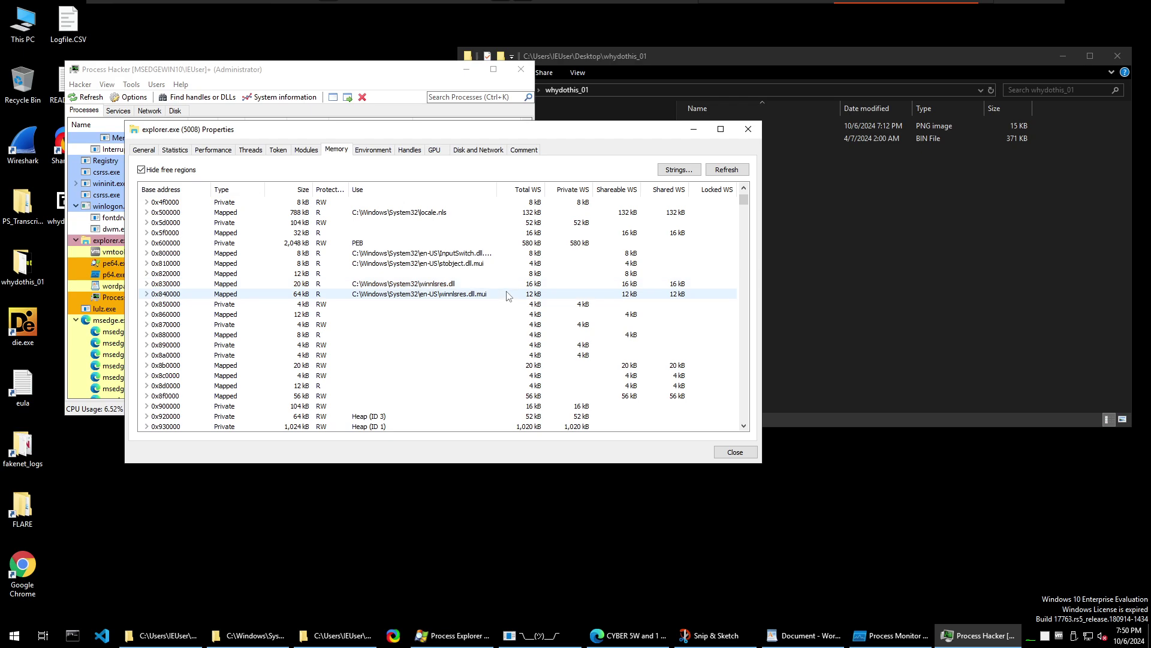
scroll(492, 288, down, 4)
scroll(484, 306, down, 5)
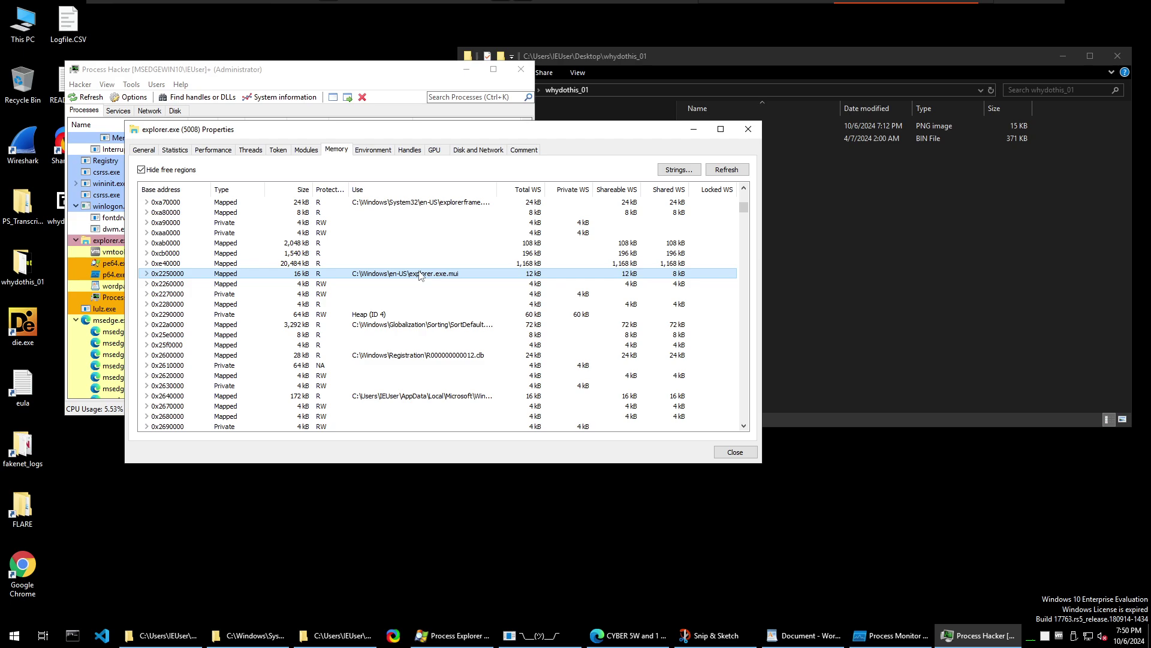
scroll(420, 275, down, 6)
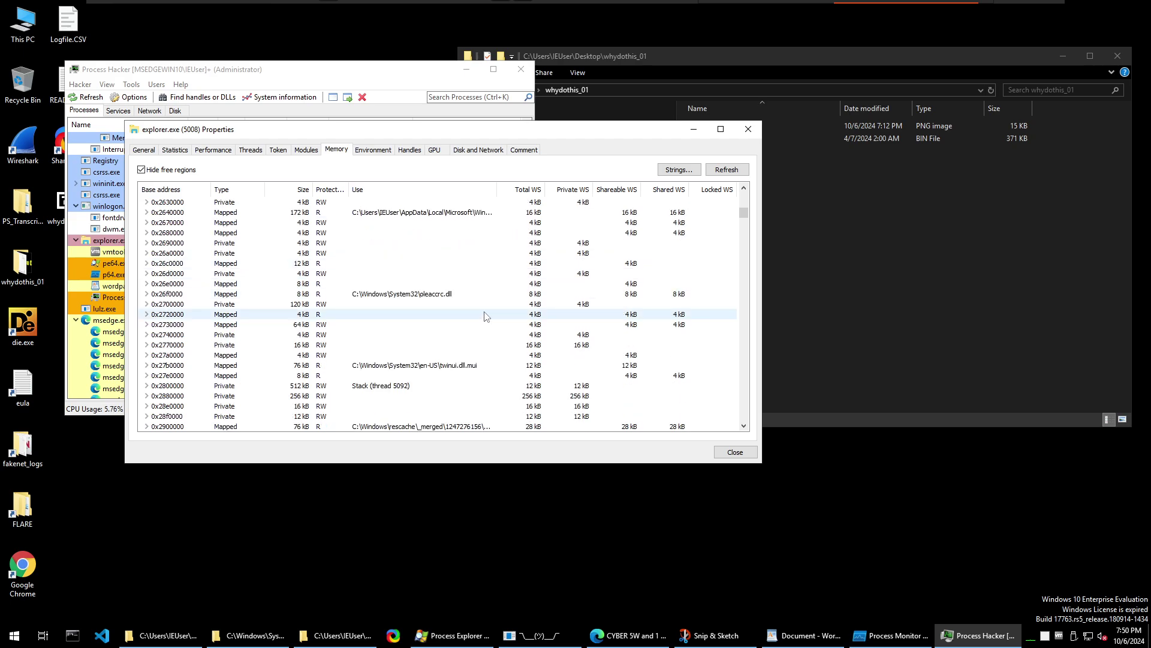
scroll(486, 316, down, 3)
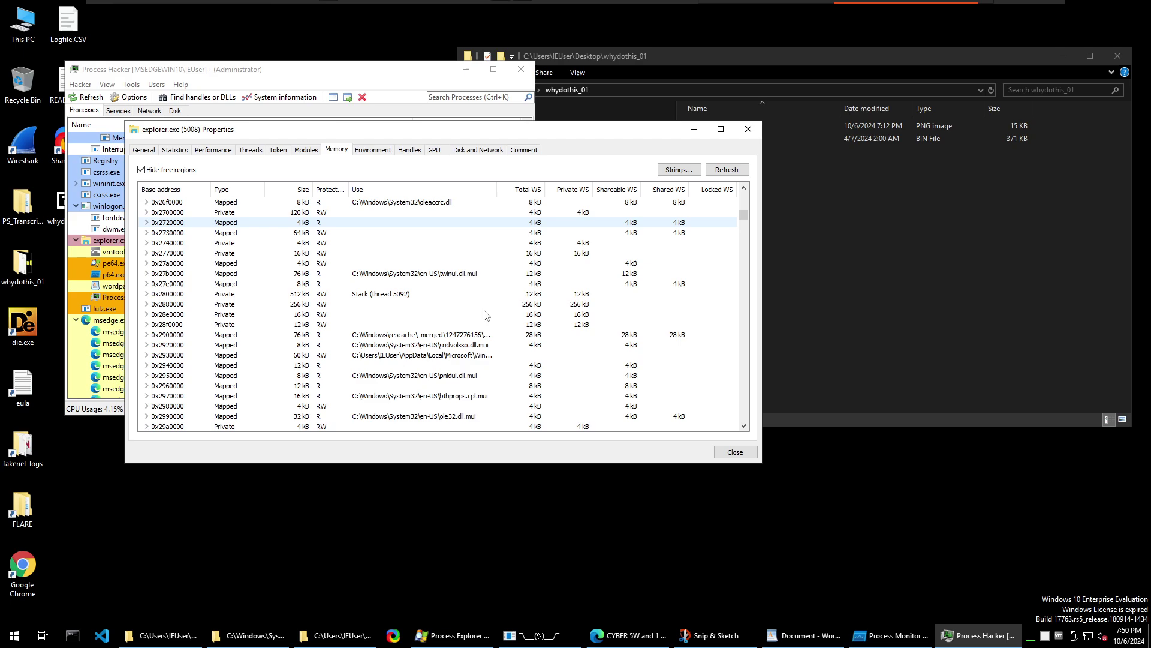
scroll(485, 315, down, 4)
scroll(486, 316, down, 2)
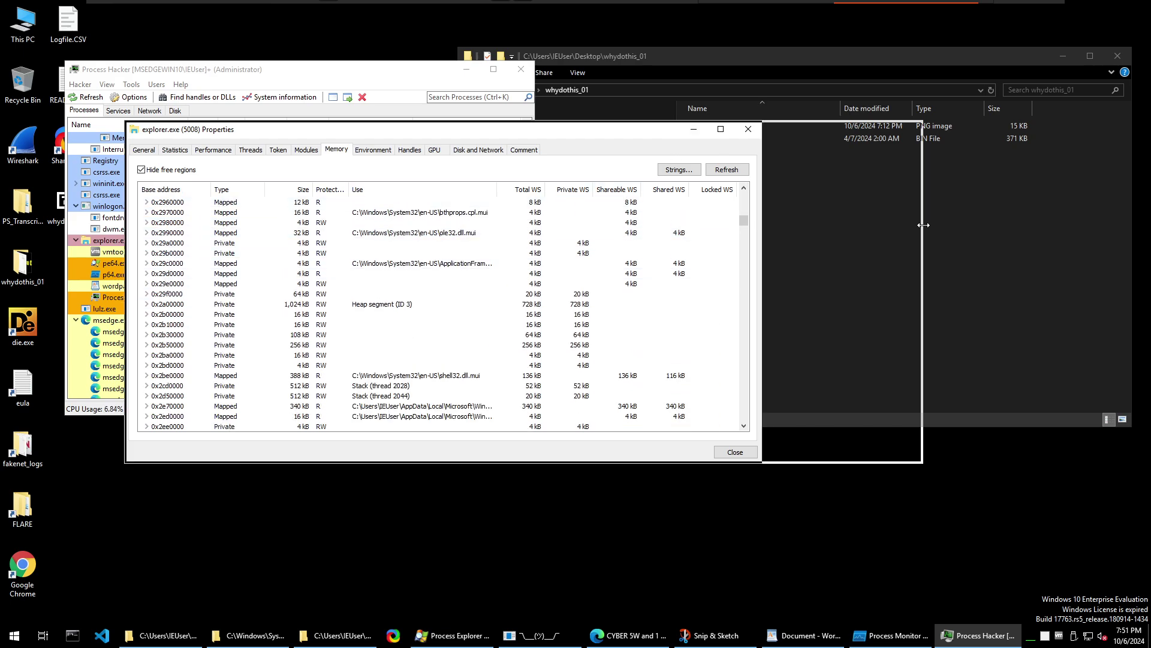
Widen the explorer.exe properties window and fit the Use column so the full mapped file paths can be read
drag(764, 222, 953, 223)
click(517, 234)
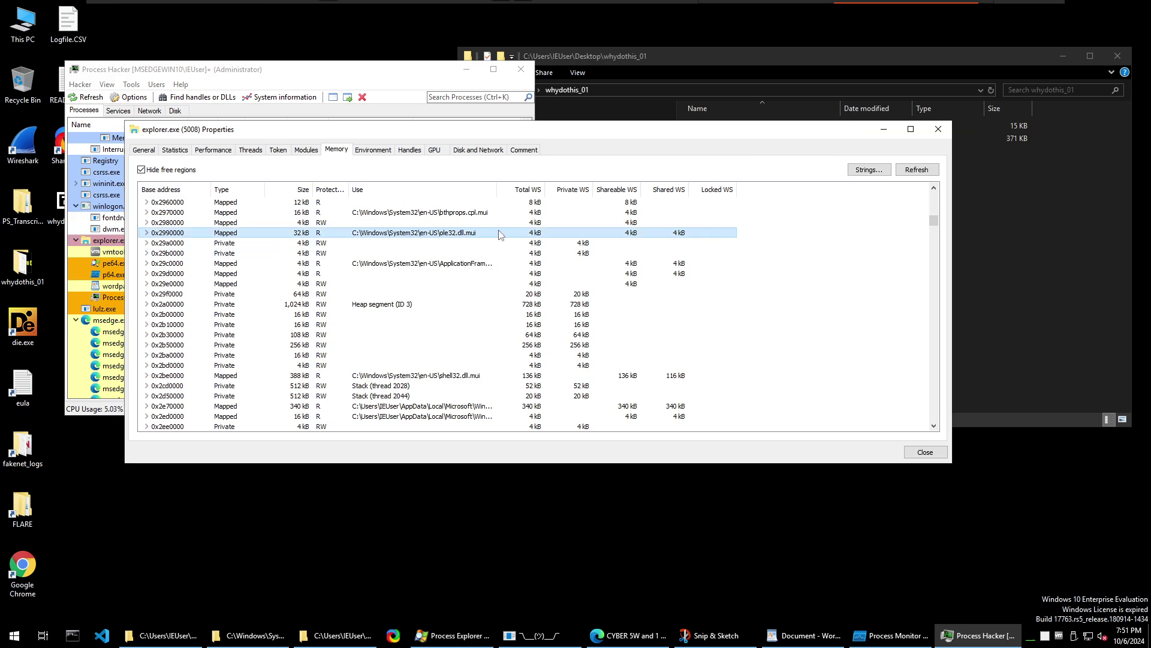
scroll(502, 236, down, 4)
double_click(499, 185)
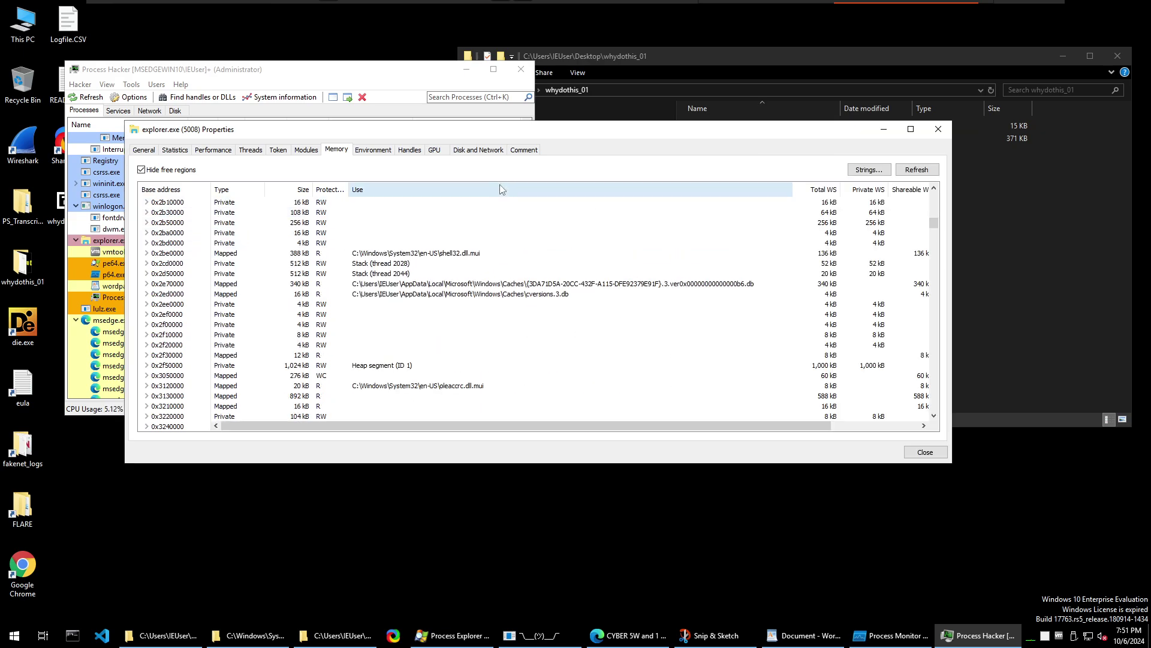
scroll(507, 288, down, 6)
scroll(507, 289, up, 10)
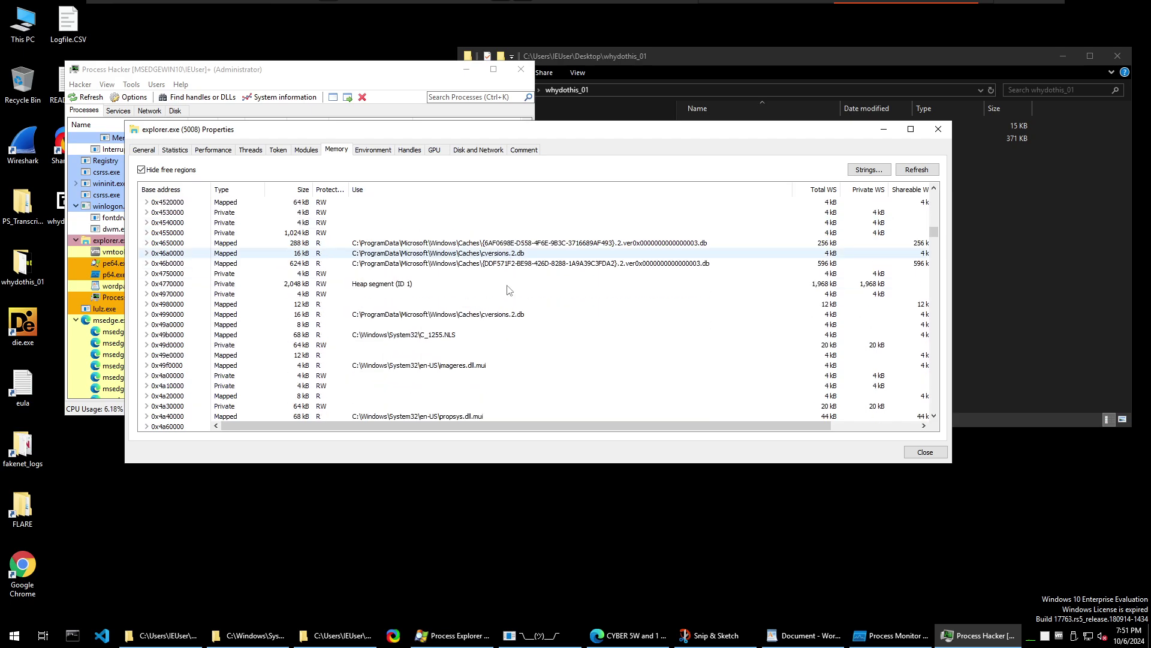
scroll(576, 282, up, 15)
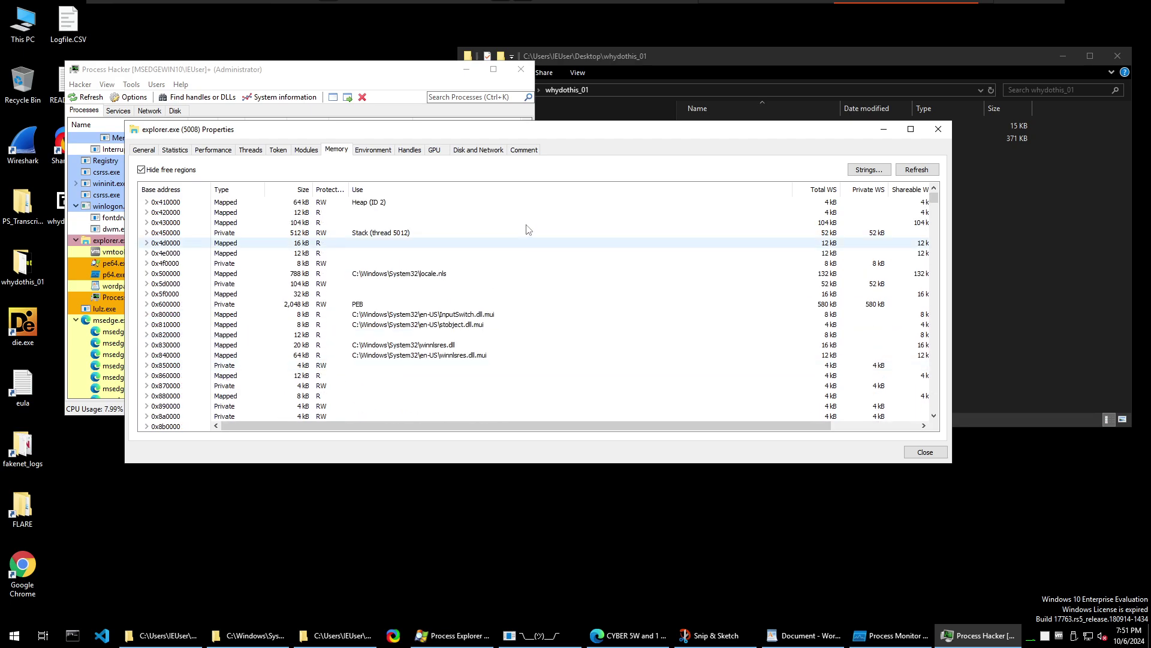
Sort explorer.exe's memory regions by Use in ascending order and look through the mapped file paths
click(492, 190)
scroll(612, 334, down, 10)
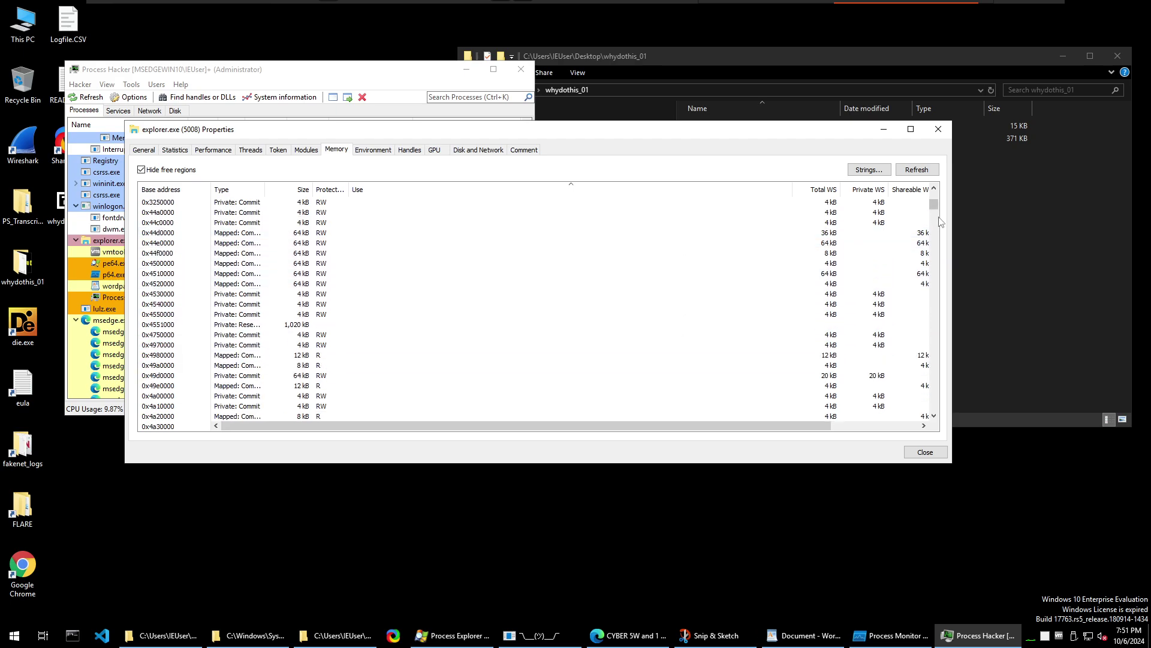
drag(934, 204, 933, 248)
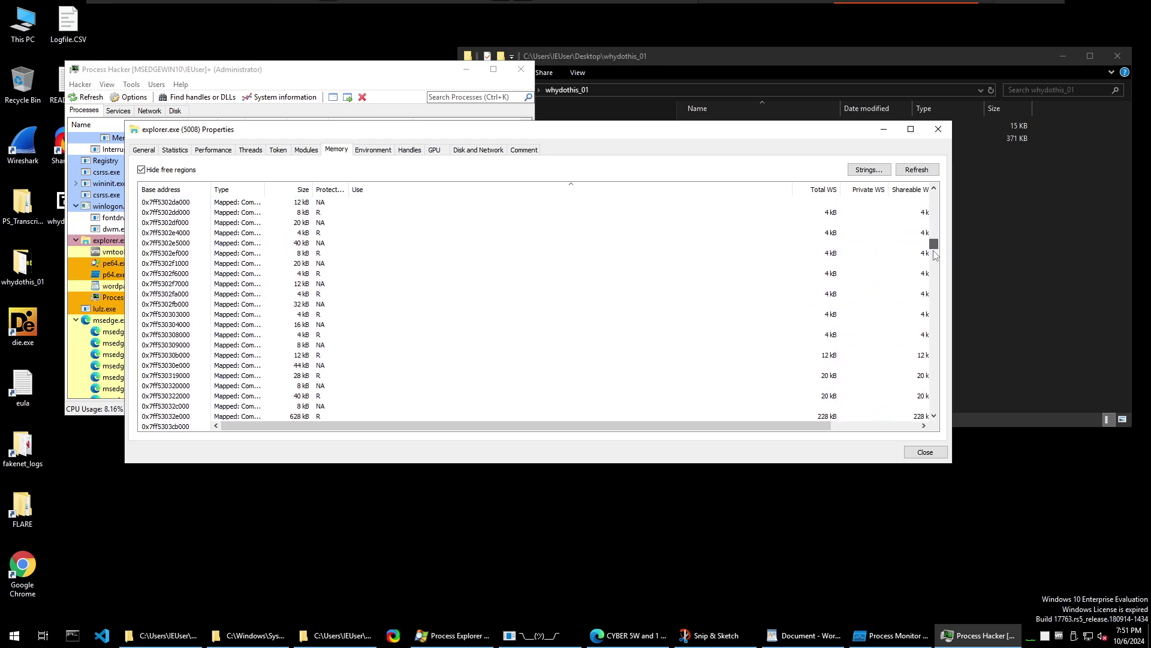
scroll(580, 306, down, 10)
scroll(580, 306, down, 7)
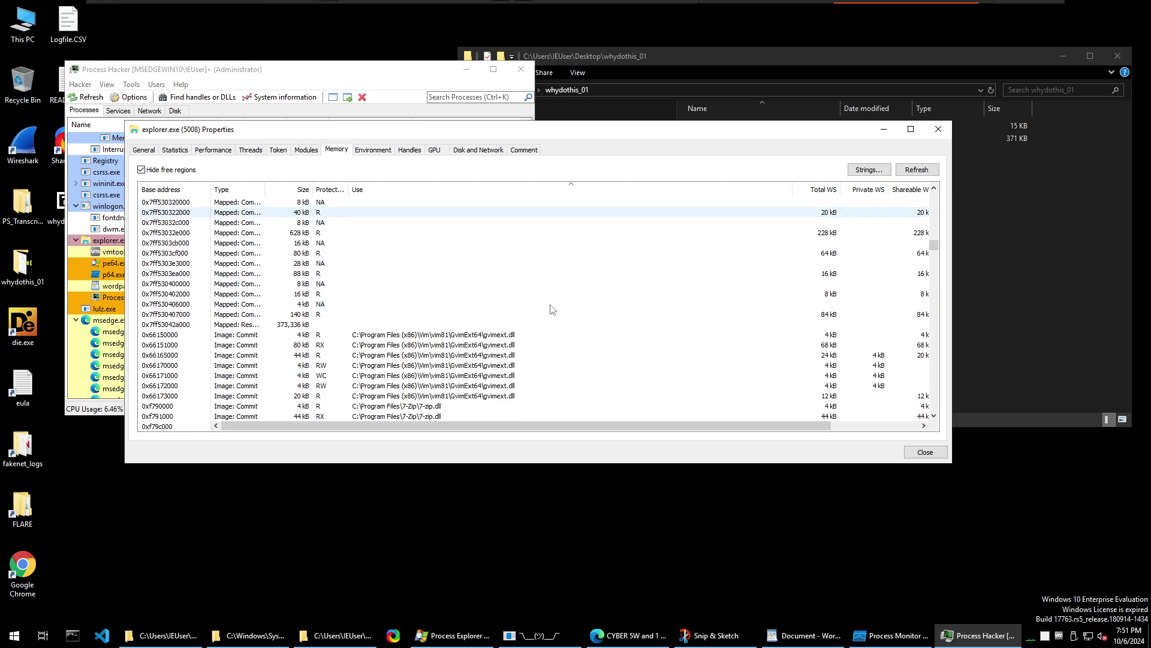
scroll(490, 306, down, 10)
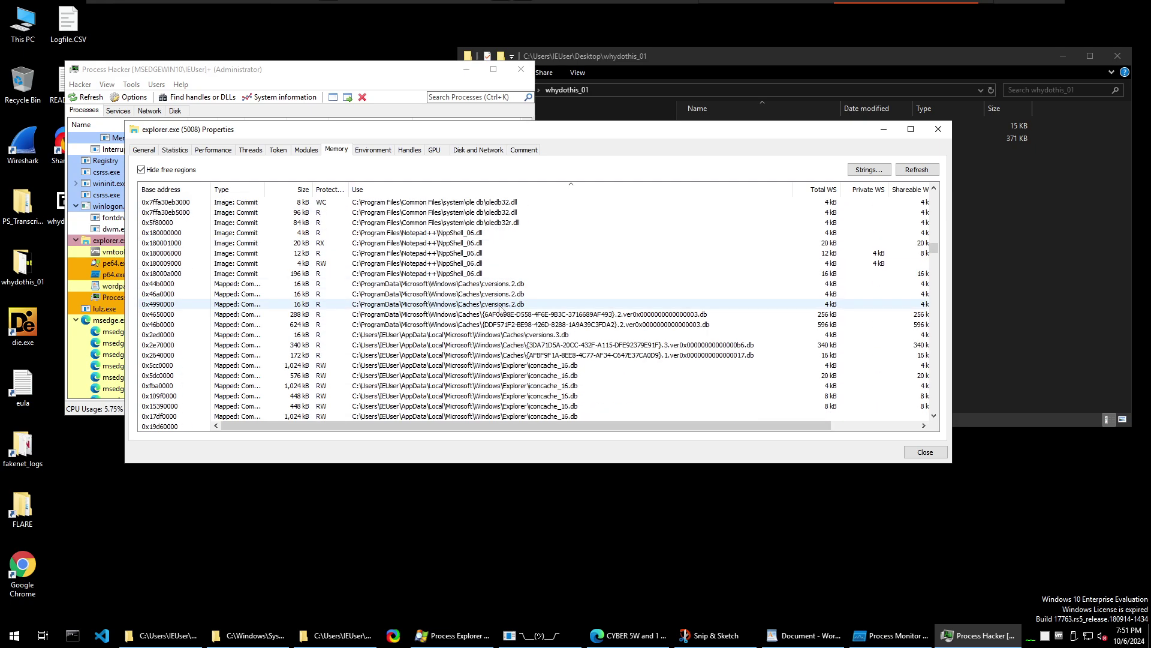
scroll(493, 300, down, 7)
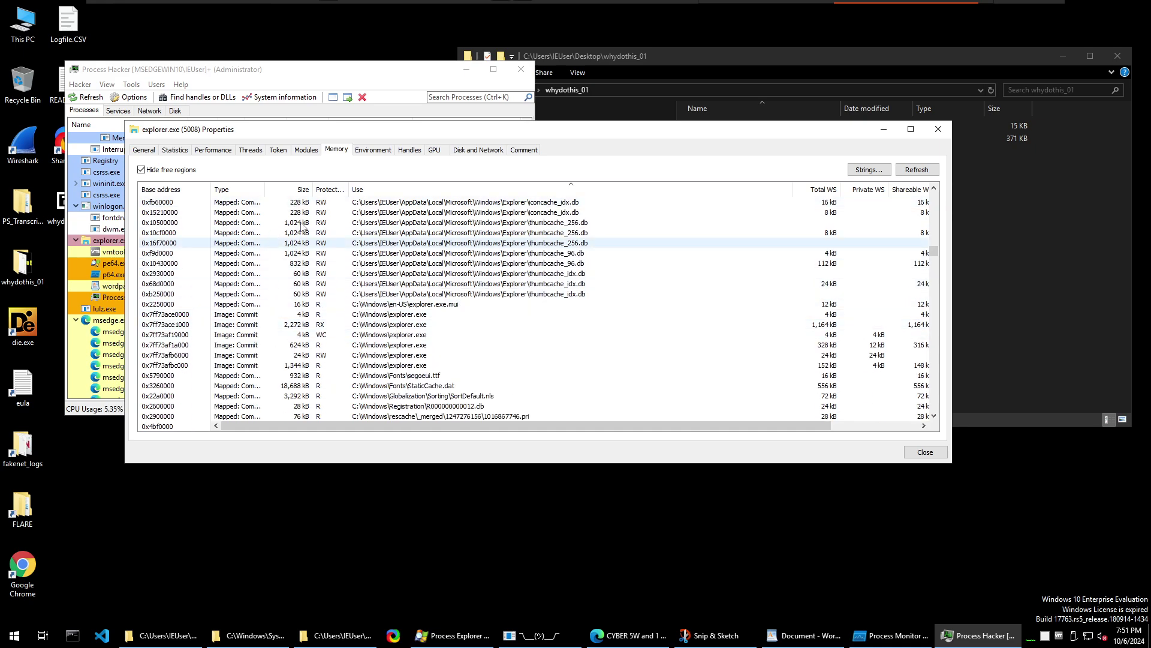
Reverse the Use sorting to descending order and locate the memory regions belonging to fooledya.dll
click(356, 191)
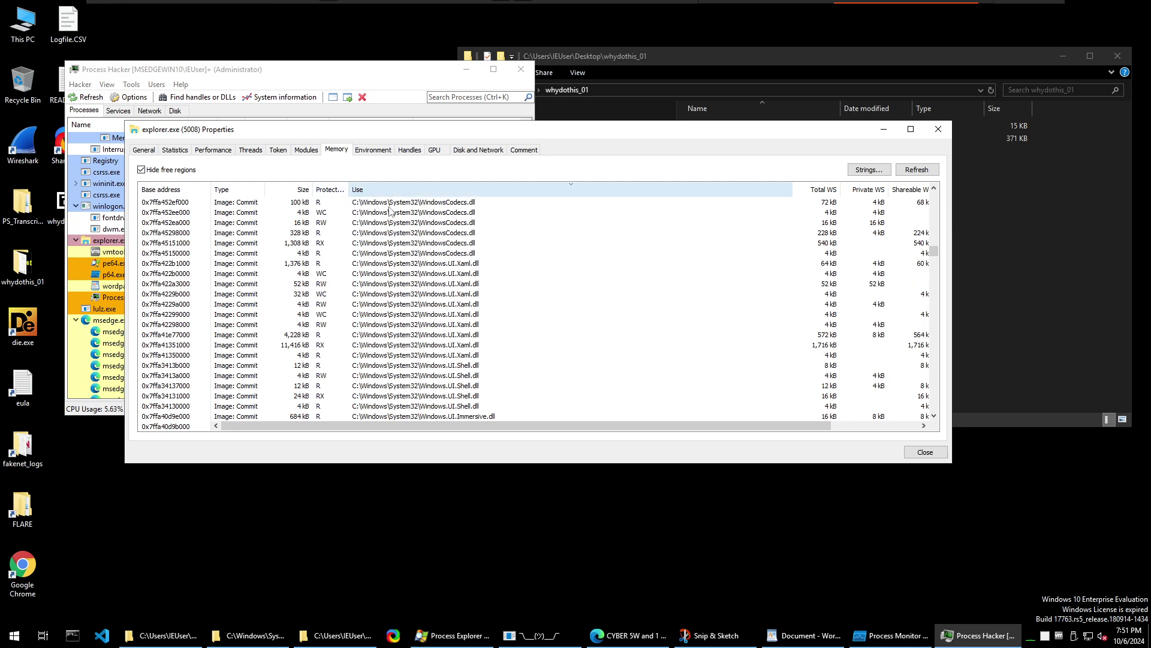
scroll(456, 276, down, 10)
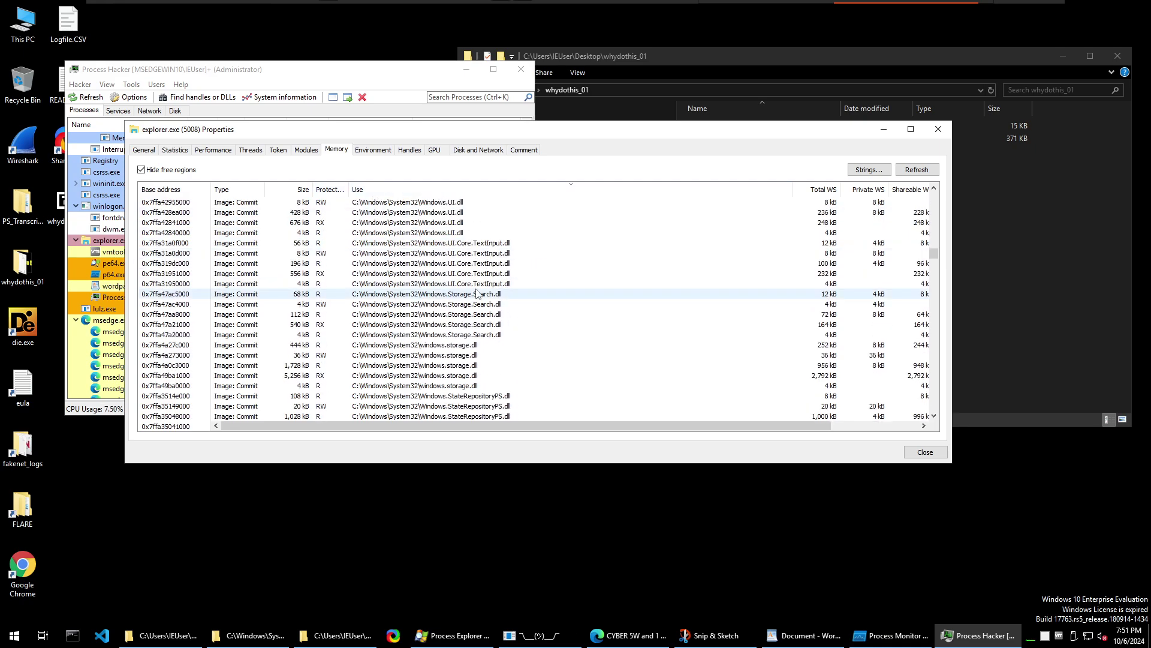
scroll(463, 312, down, 10)
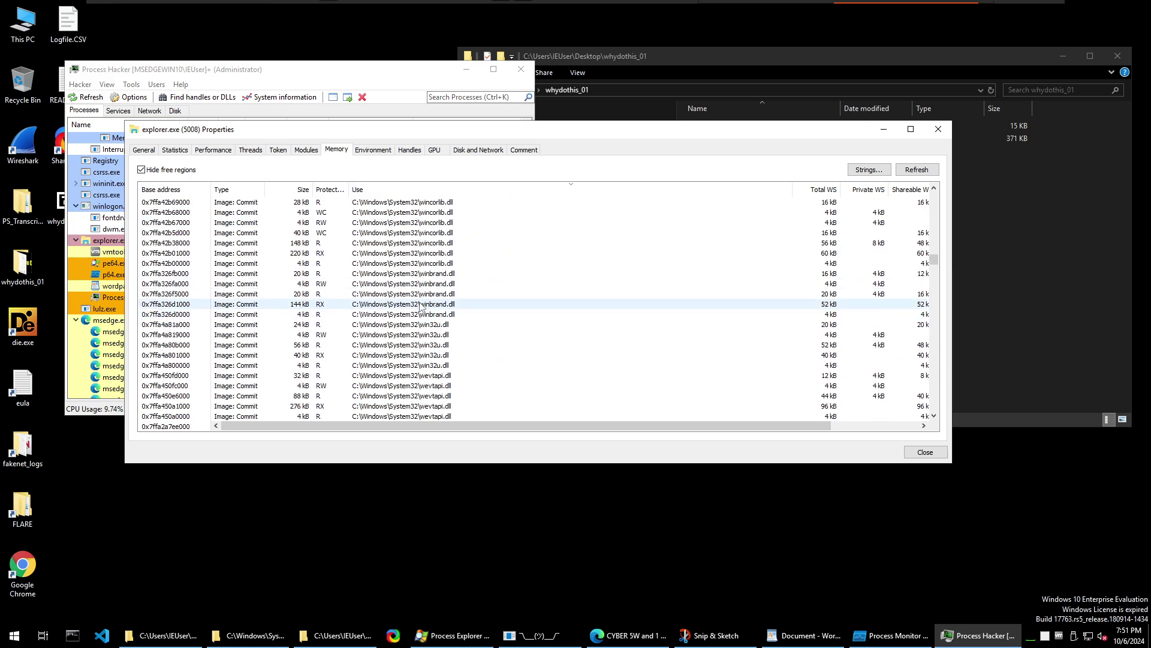
scroll(438, 317, down, 15)
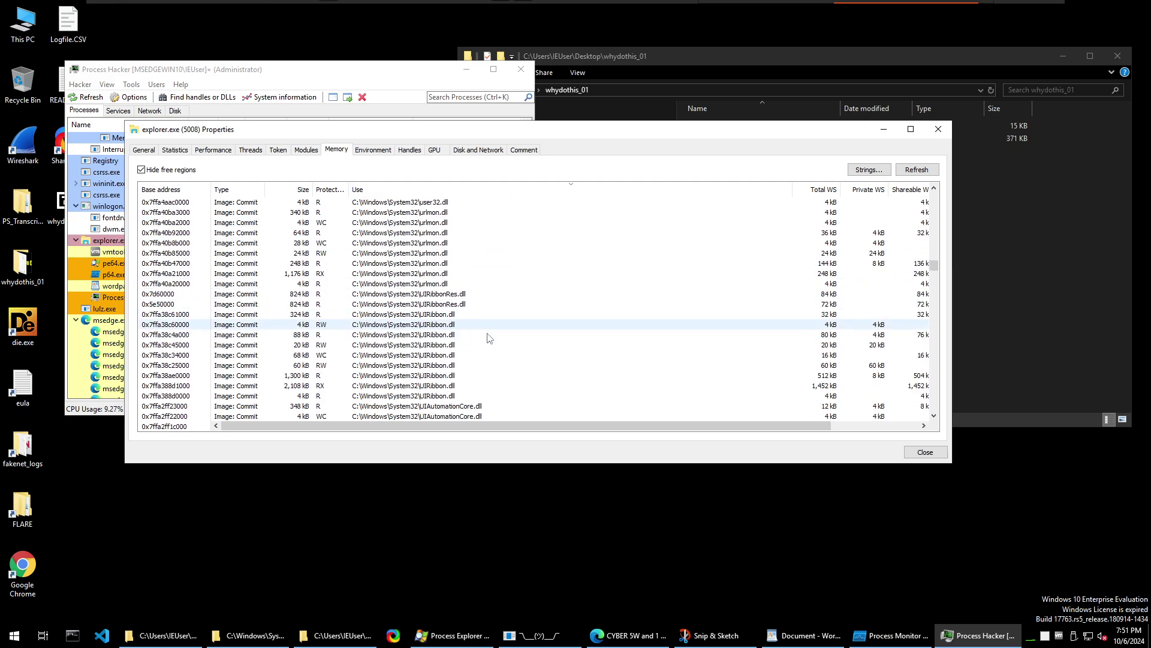
scroll(462, 330, down, 15)
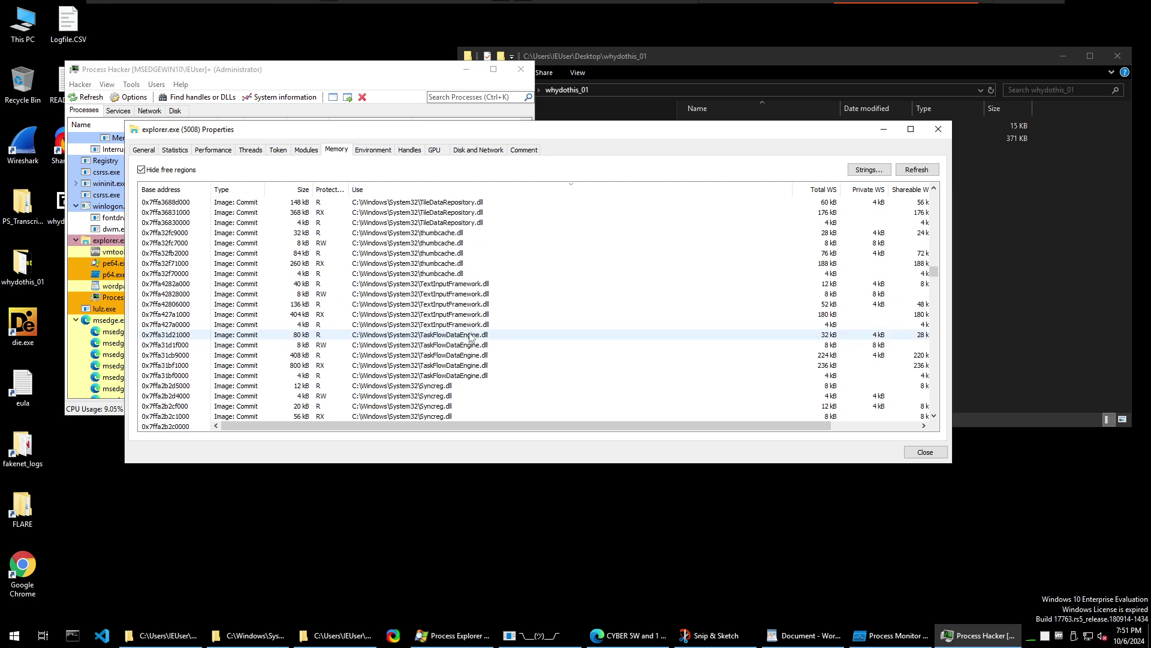
scroll(474, 337, down, 4)
scroll(472, 335, down, 15)
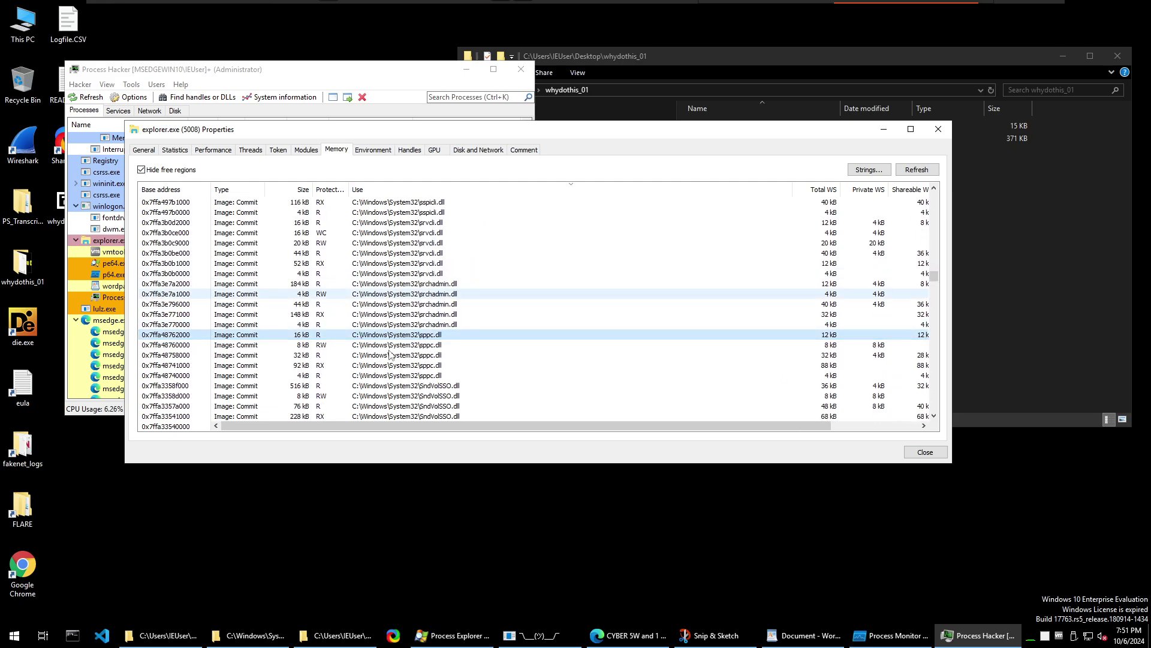
scroll(396, 376, down, 15)
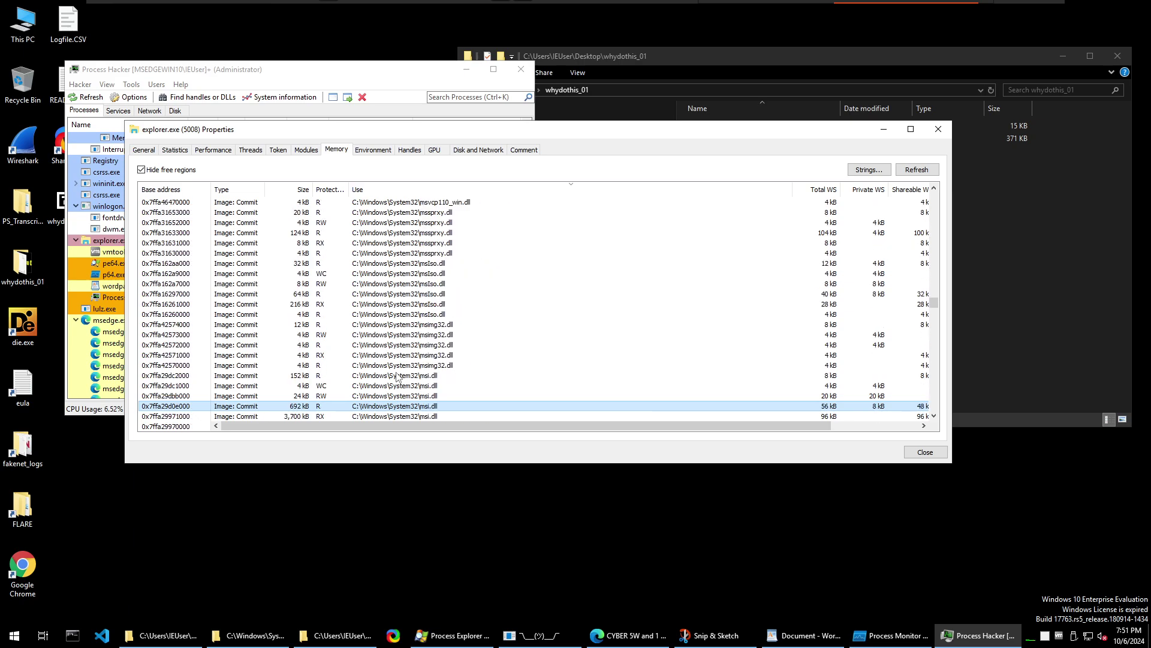
scroll(395, 377, down, 15)
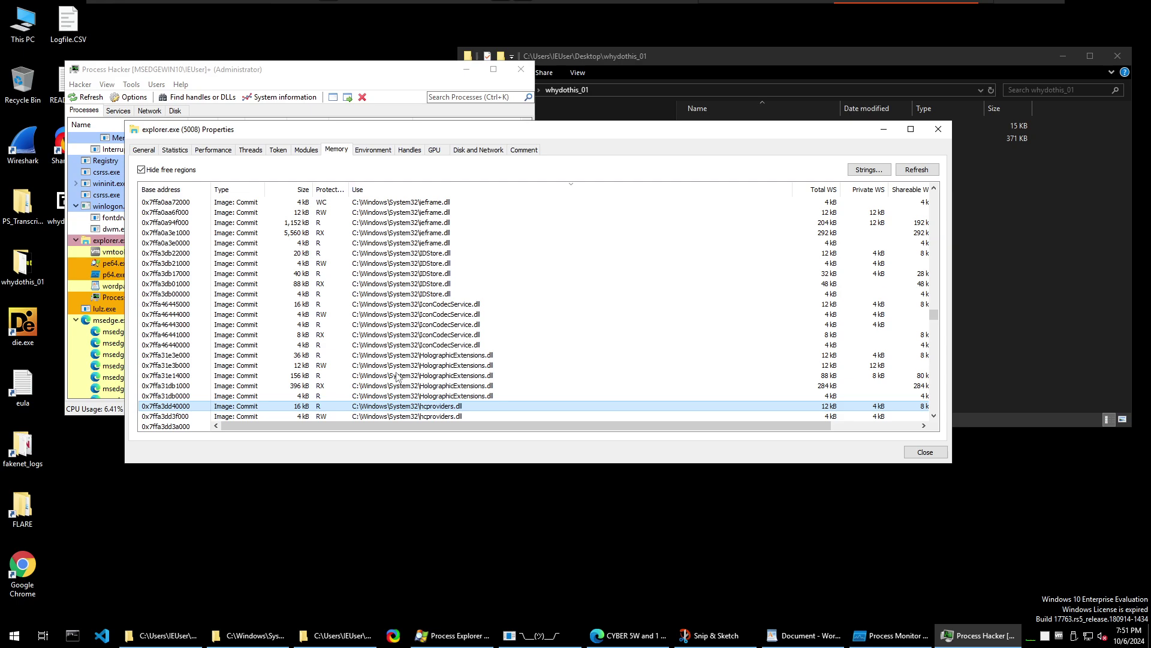
scroll(396, 376, down, 7)
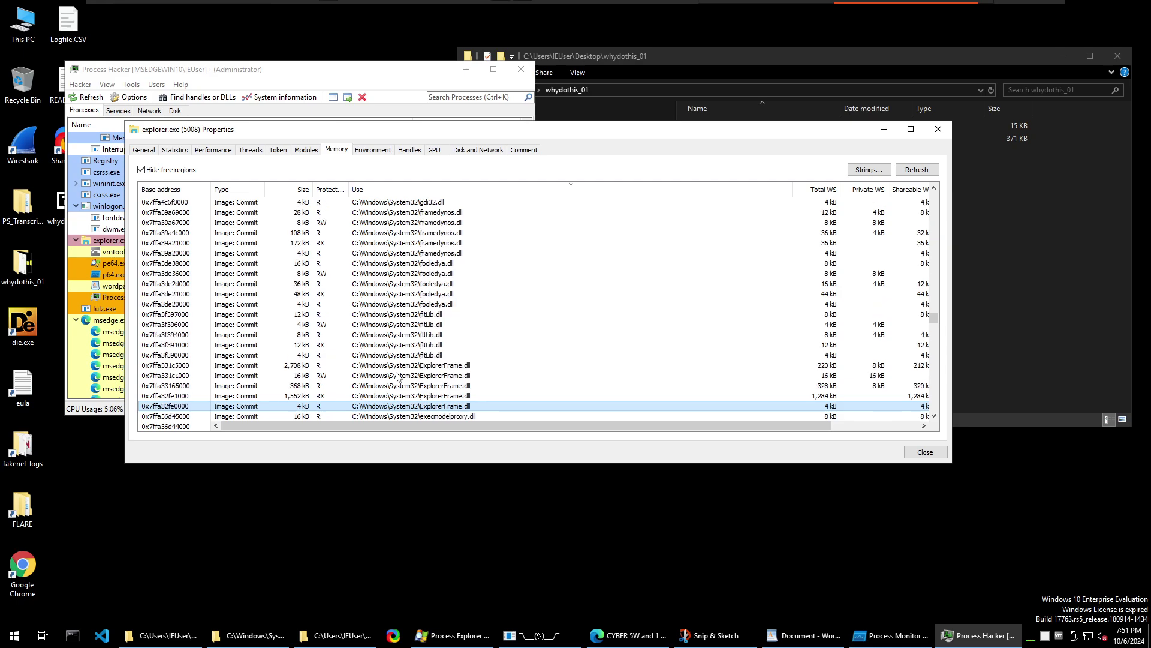
Select all memory regions used by C:\Windows\System32\fooledya.dll and widen the Type column to examine their protection
click(412, 304)
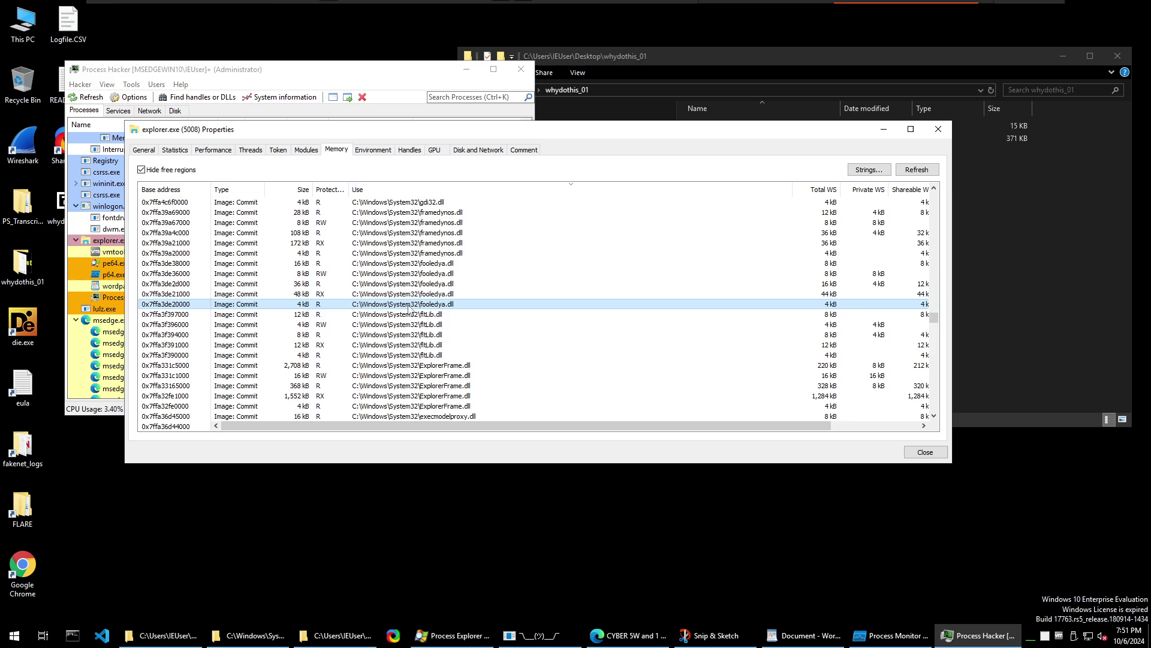
shift+click(431, 264)
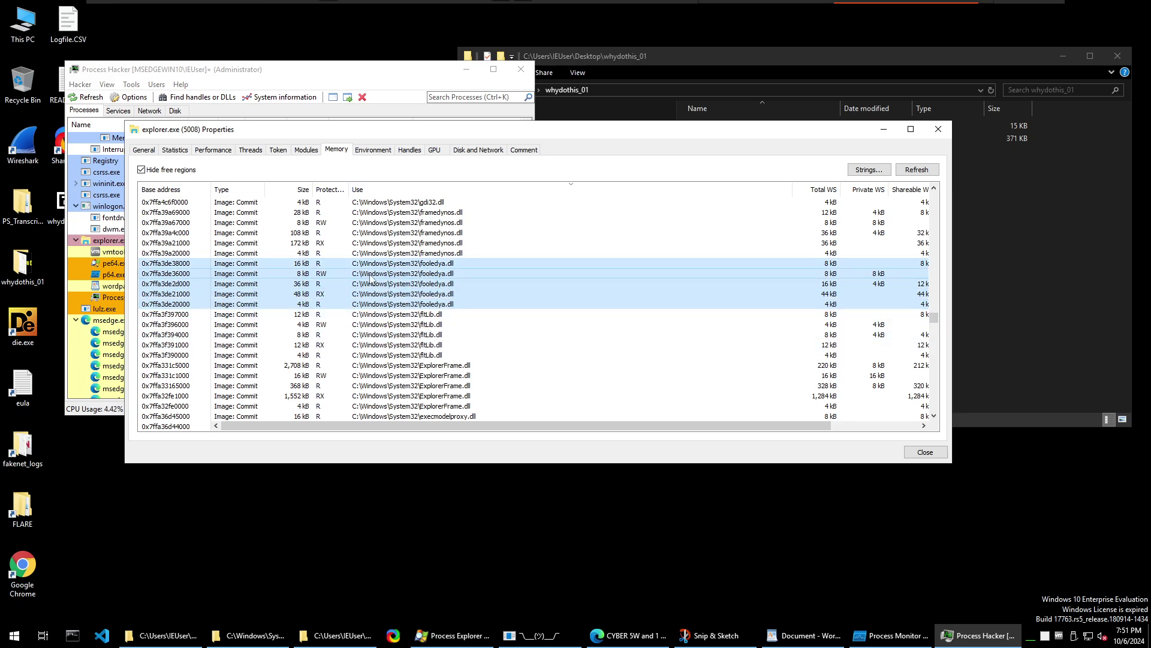
drag(265, 189, 304, 189)
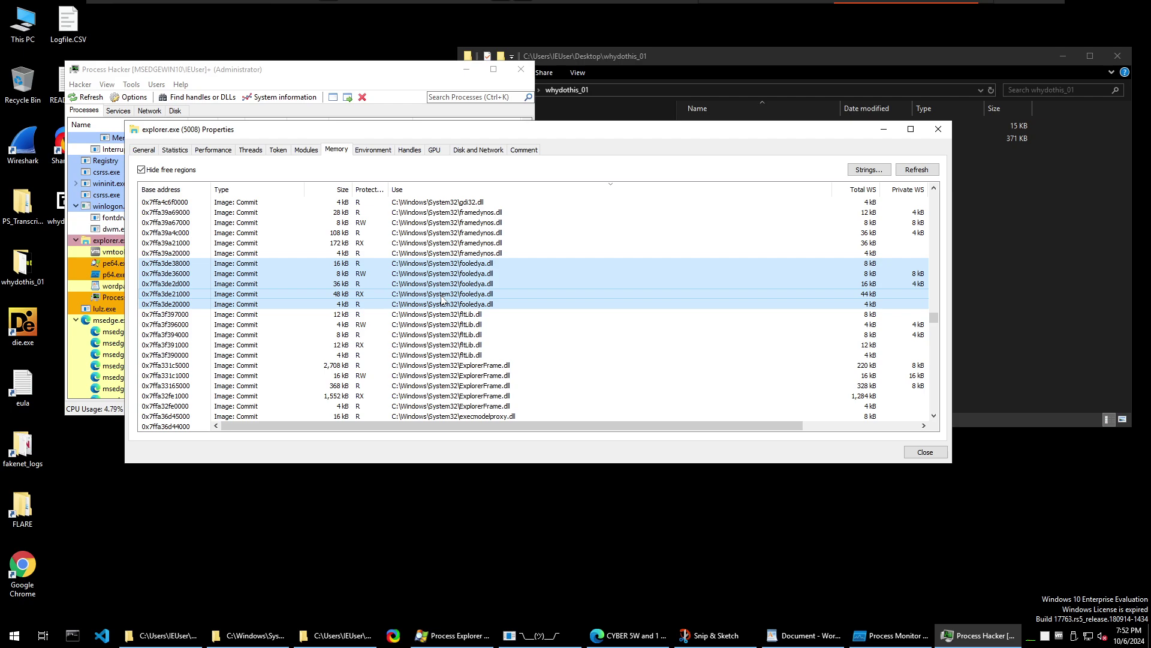
scroll(468, 295, down, 1)
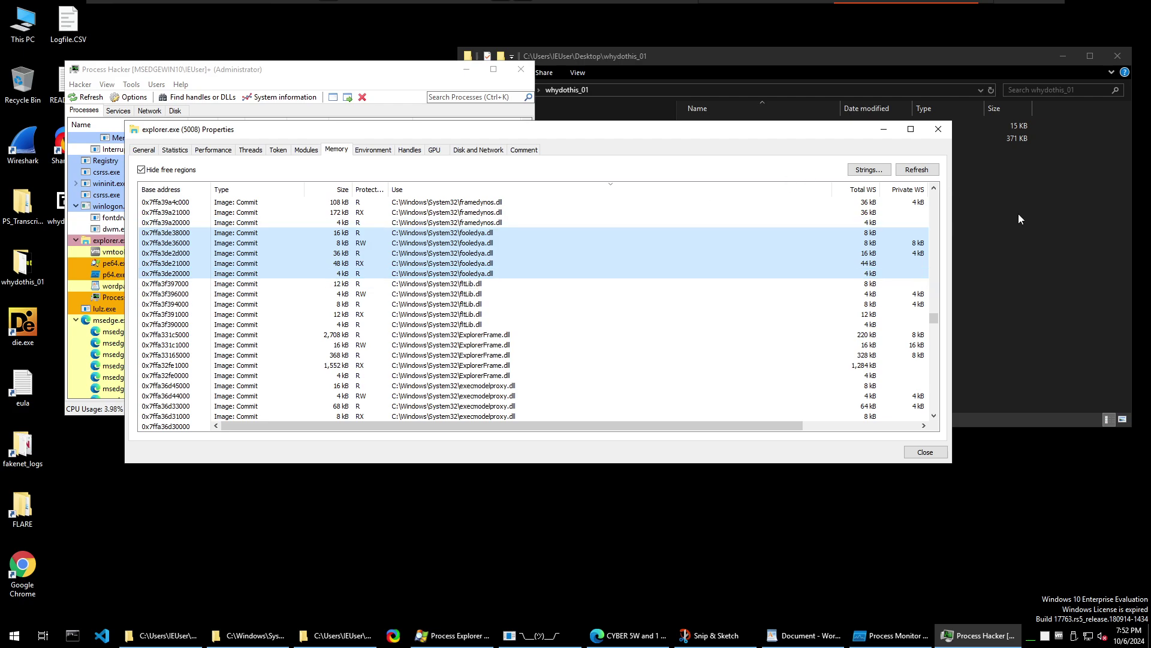
click(1046, 232)
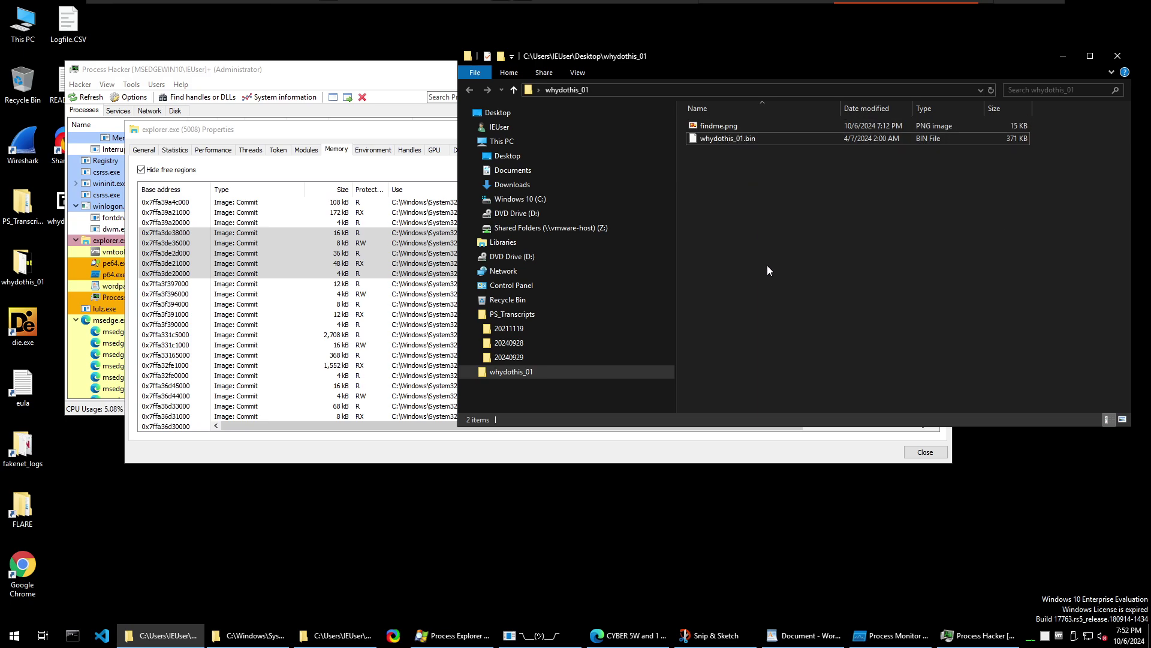
click(374, 456)
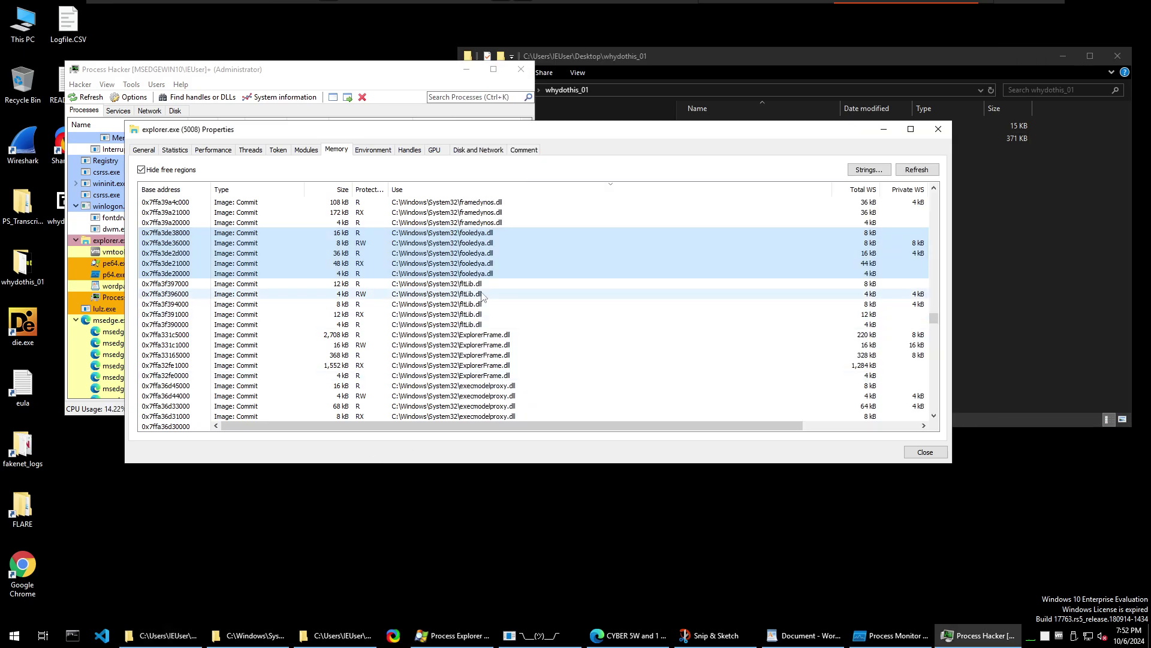